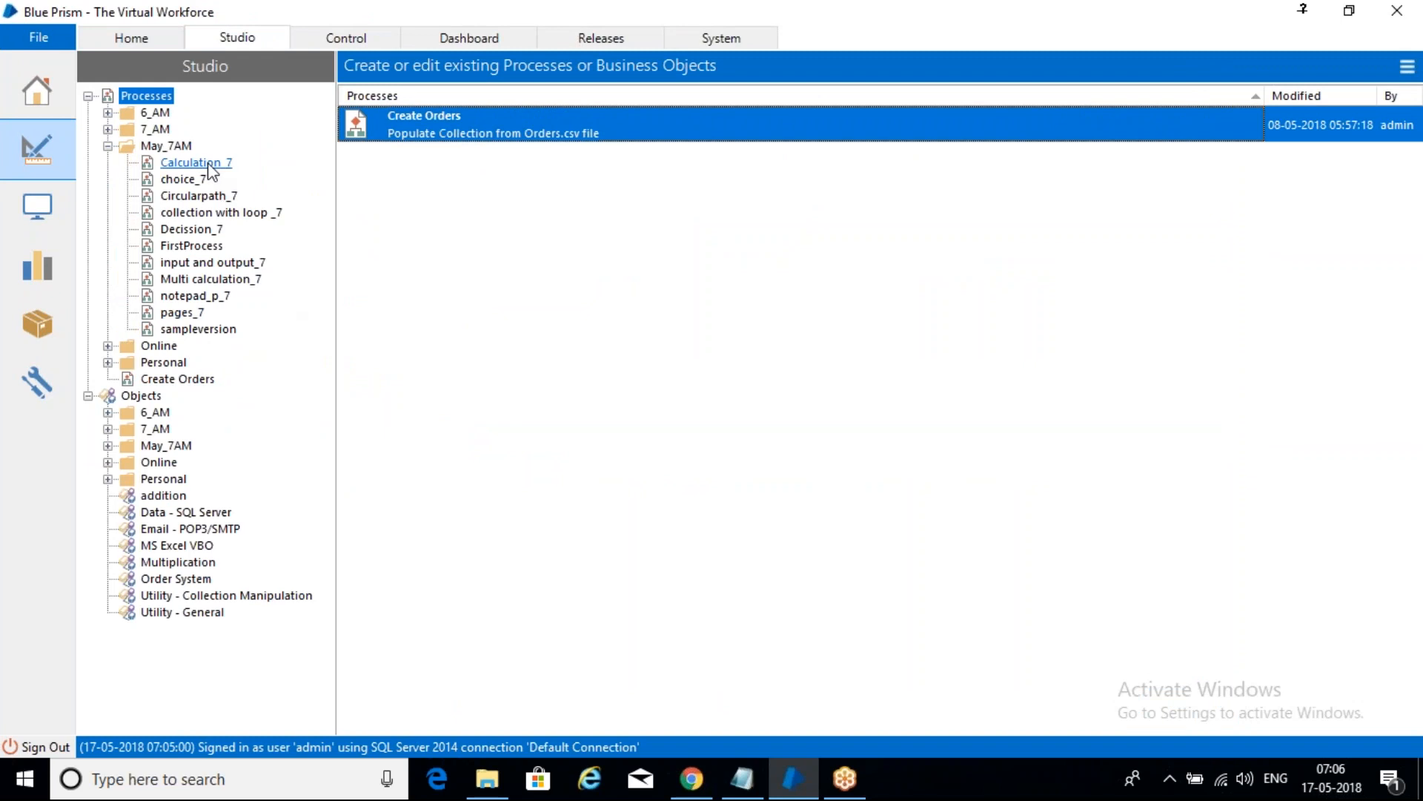
- Close the Calculation_7 process and open the notepad_p_7 process for editing instead
double_click(212, 172)
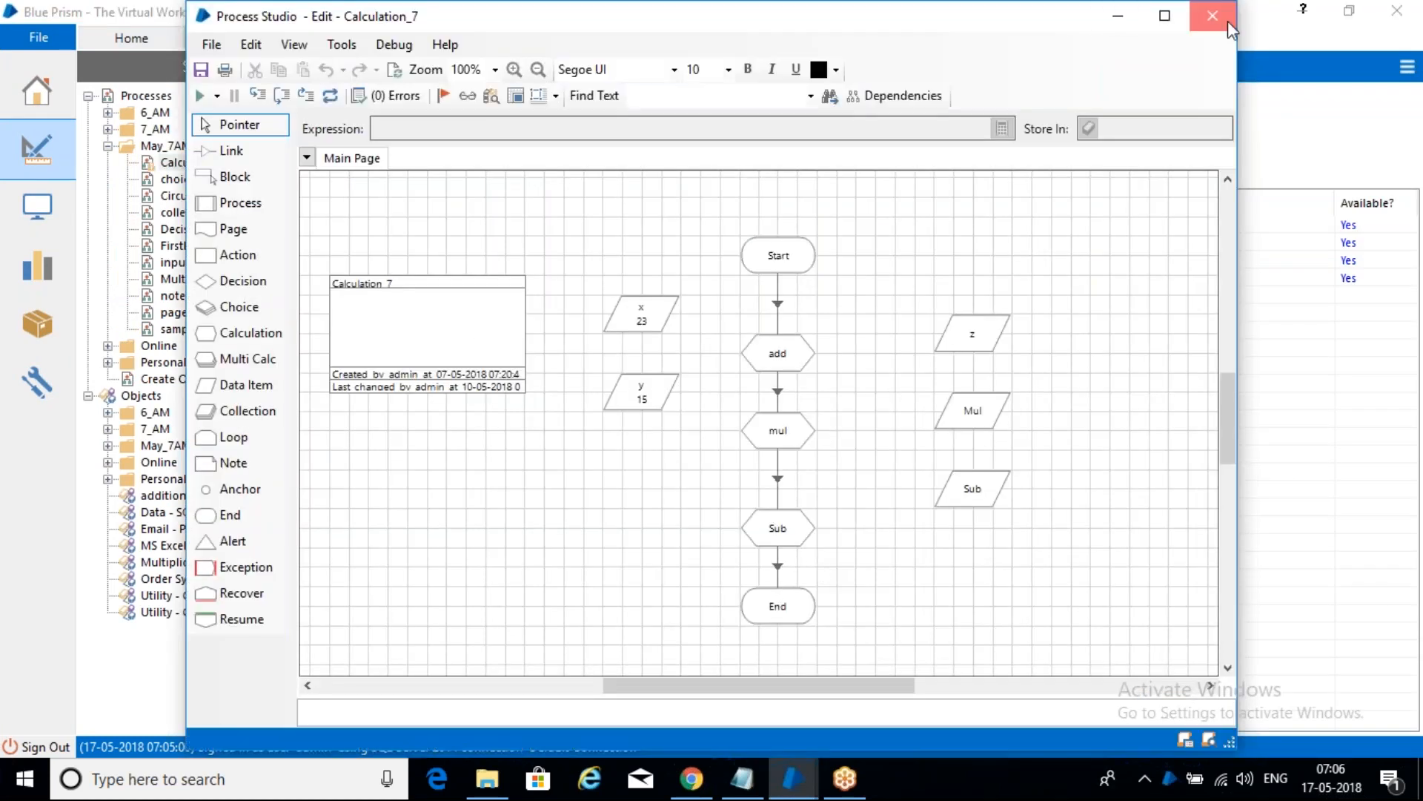
left_click(1213, 15)
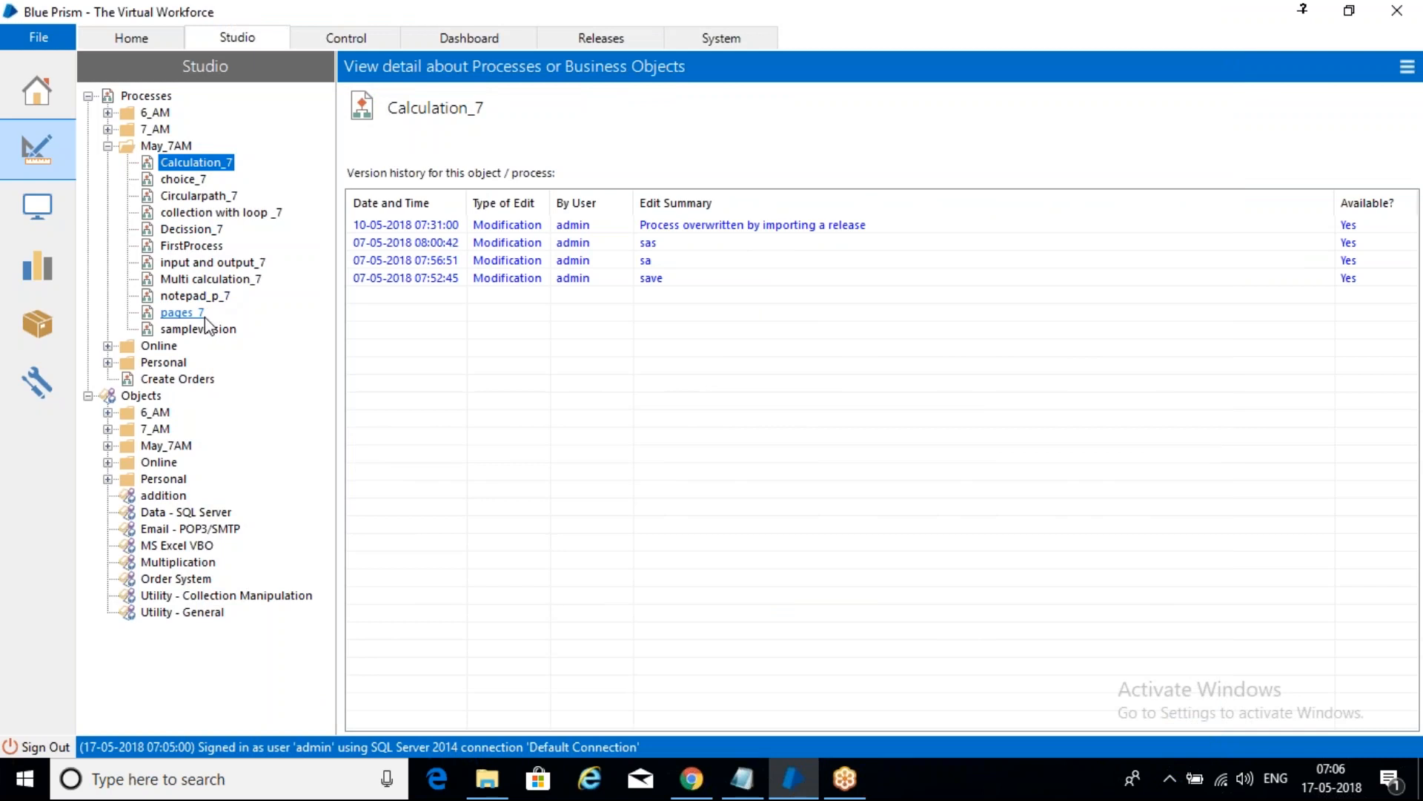
double_click(194, 296)
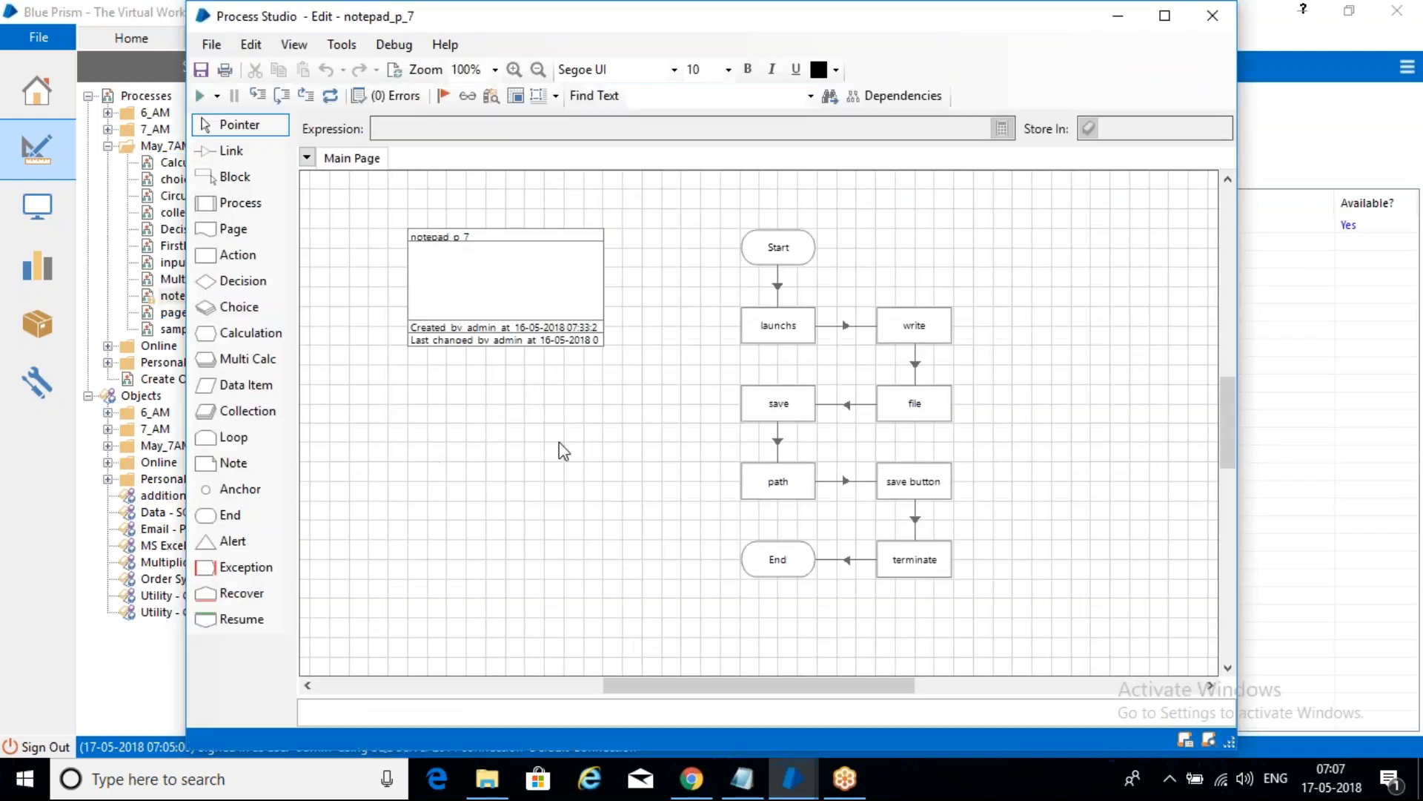
- Set the debug speed to Fast and maximize Process Studio
left_click(216, 96)
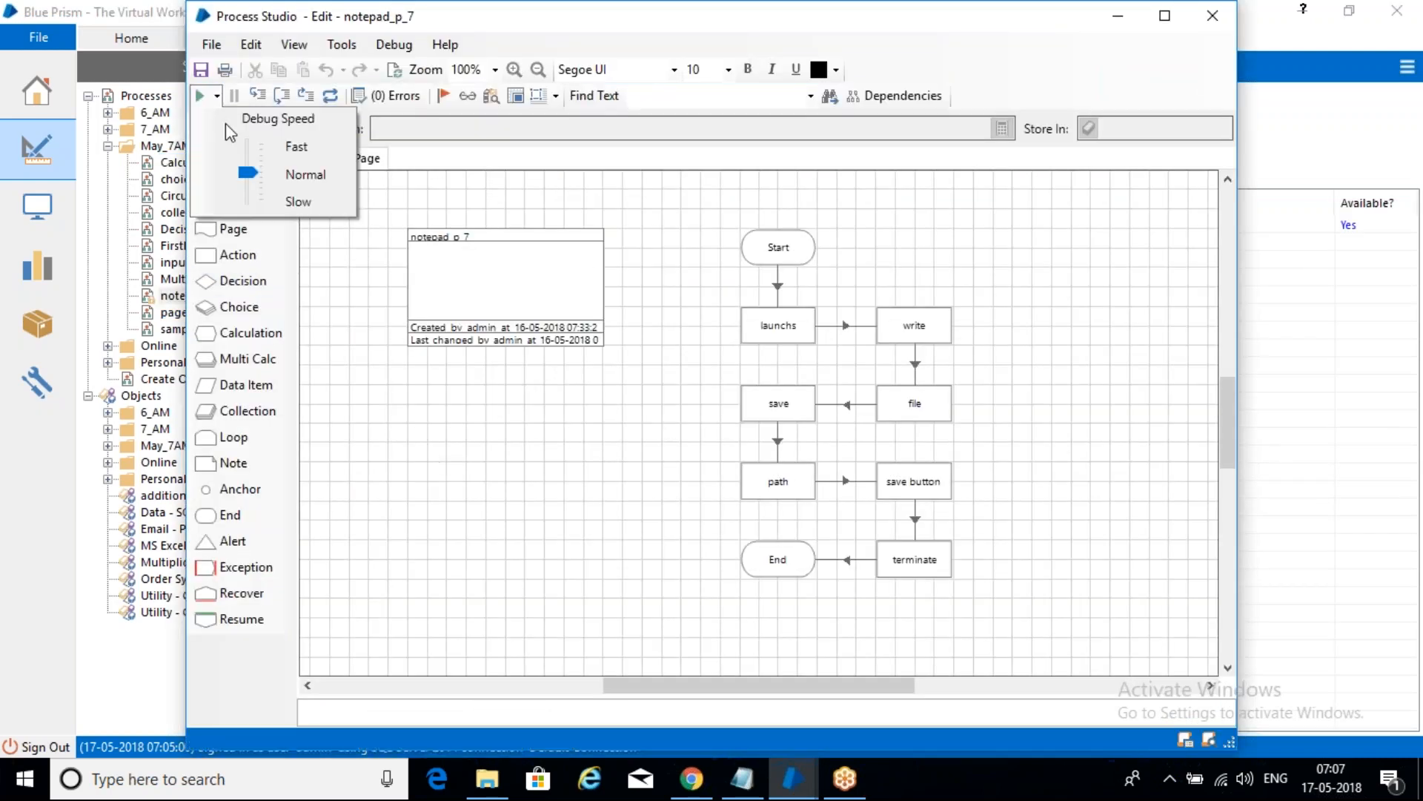
left_click_drag(246, 171, 247, 144)
left_click(522, 200)
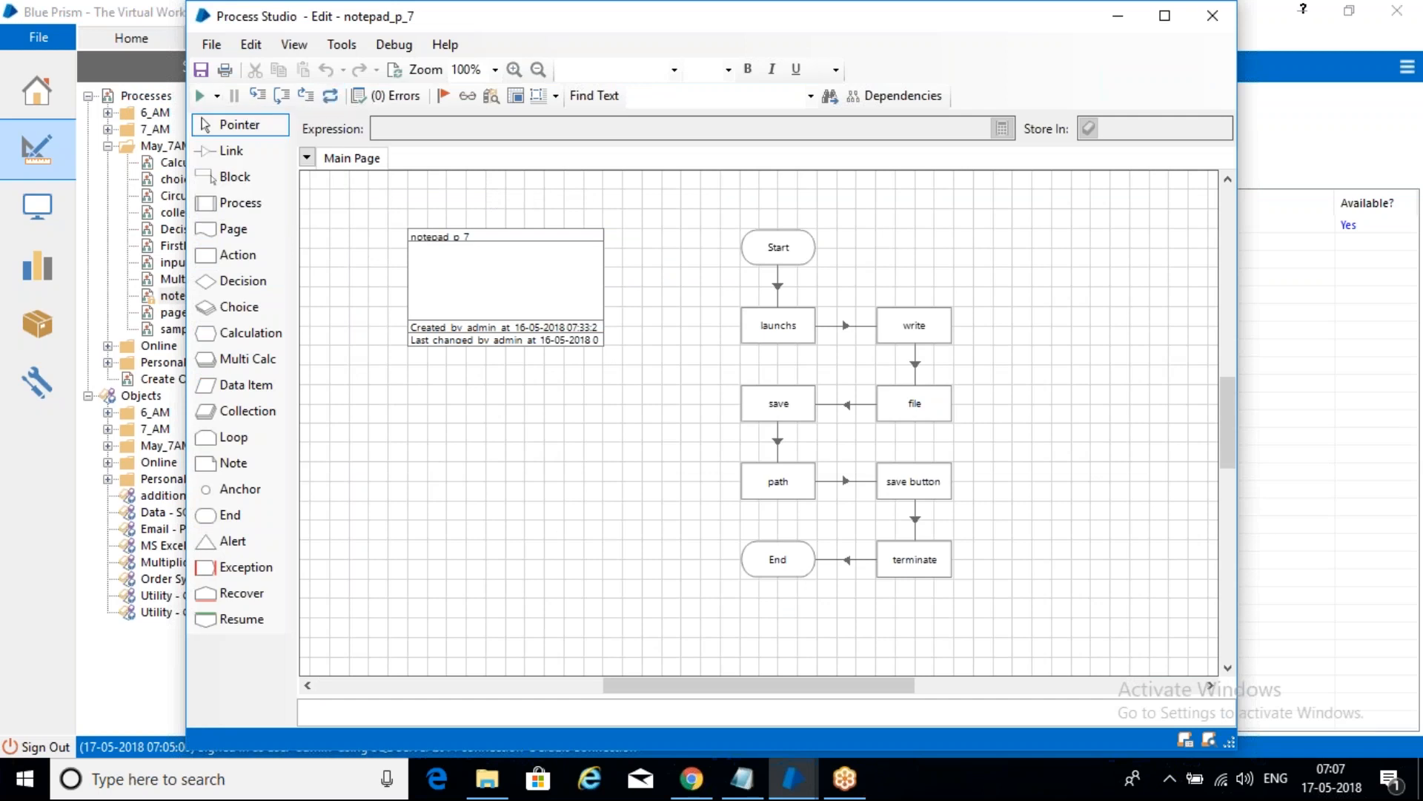
left_click(1165, 15)
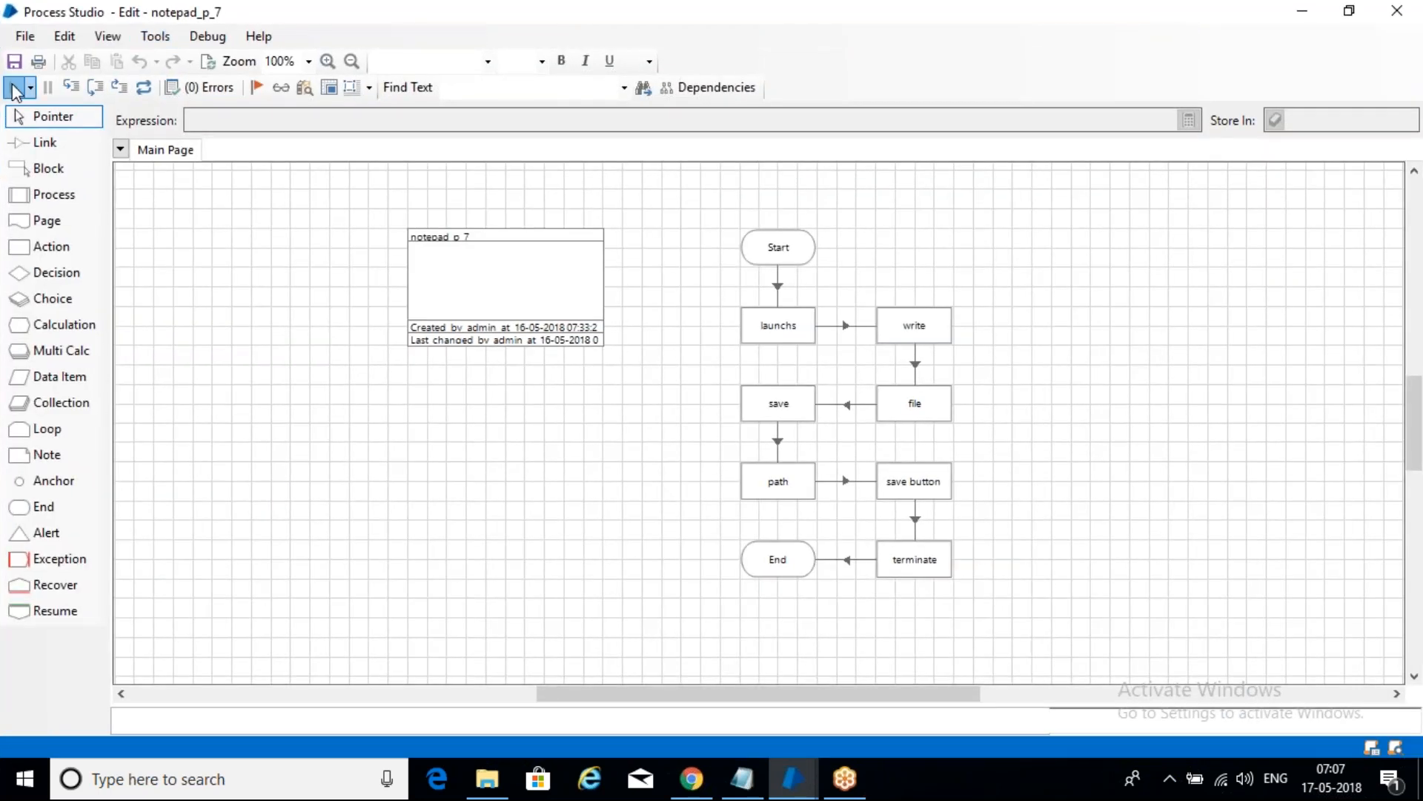
- Run notepad_p_7, check the launched Notepad, then read and dismiss the unmatched-window error
left_click(13, 88)
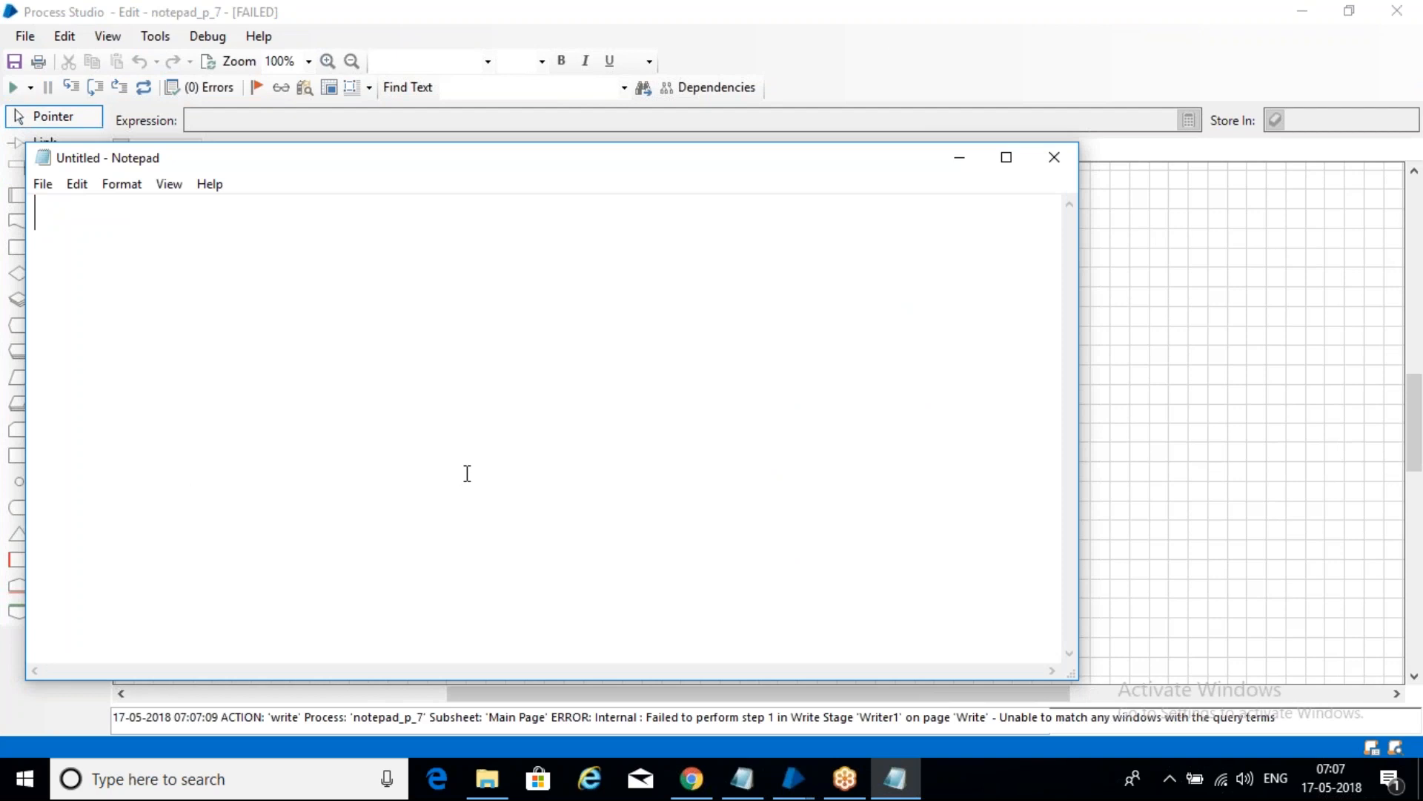
left_click_drag(434, 172, 507, 184)
left_click(807, 767)
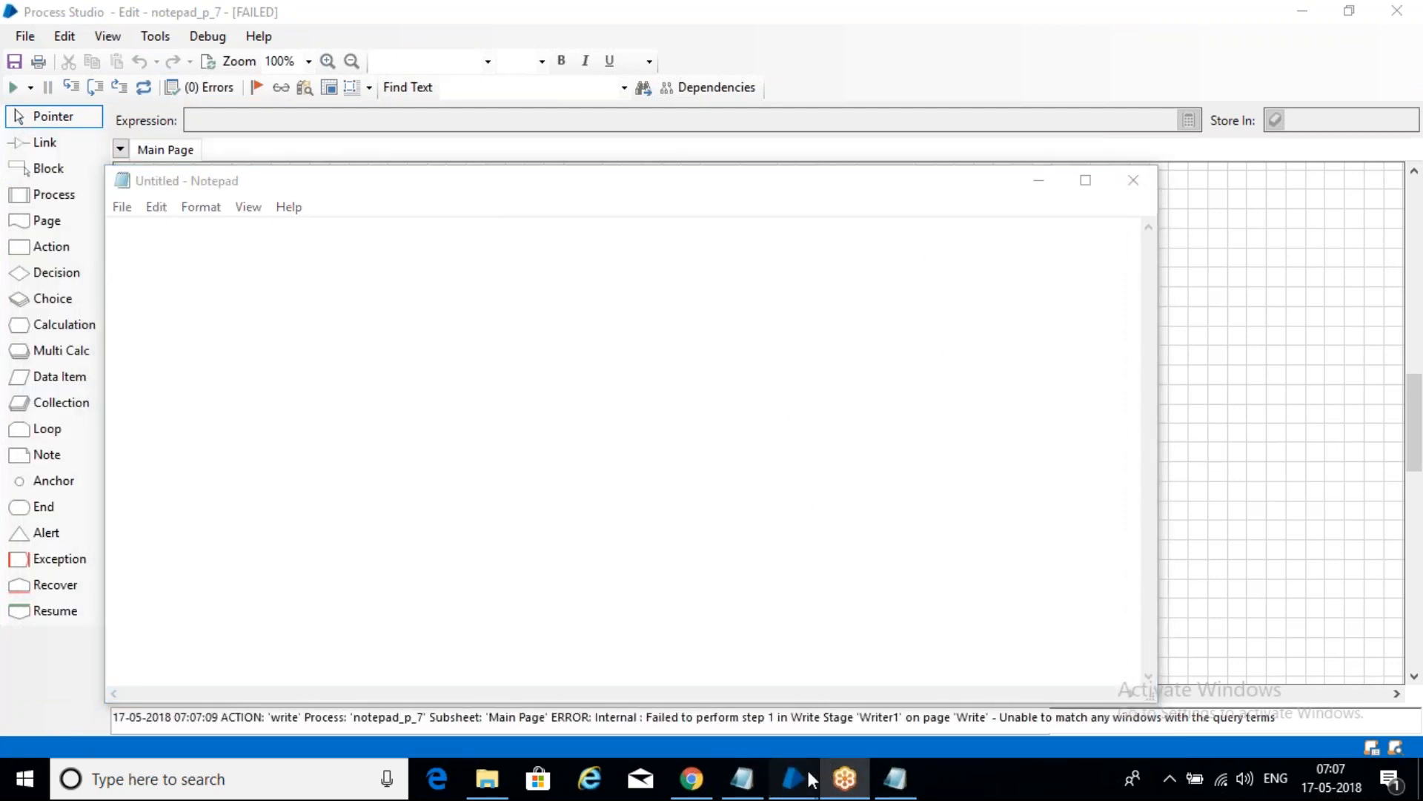
left_click(1001, 659)
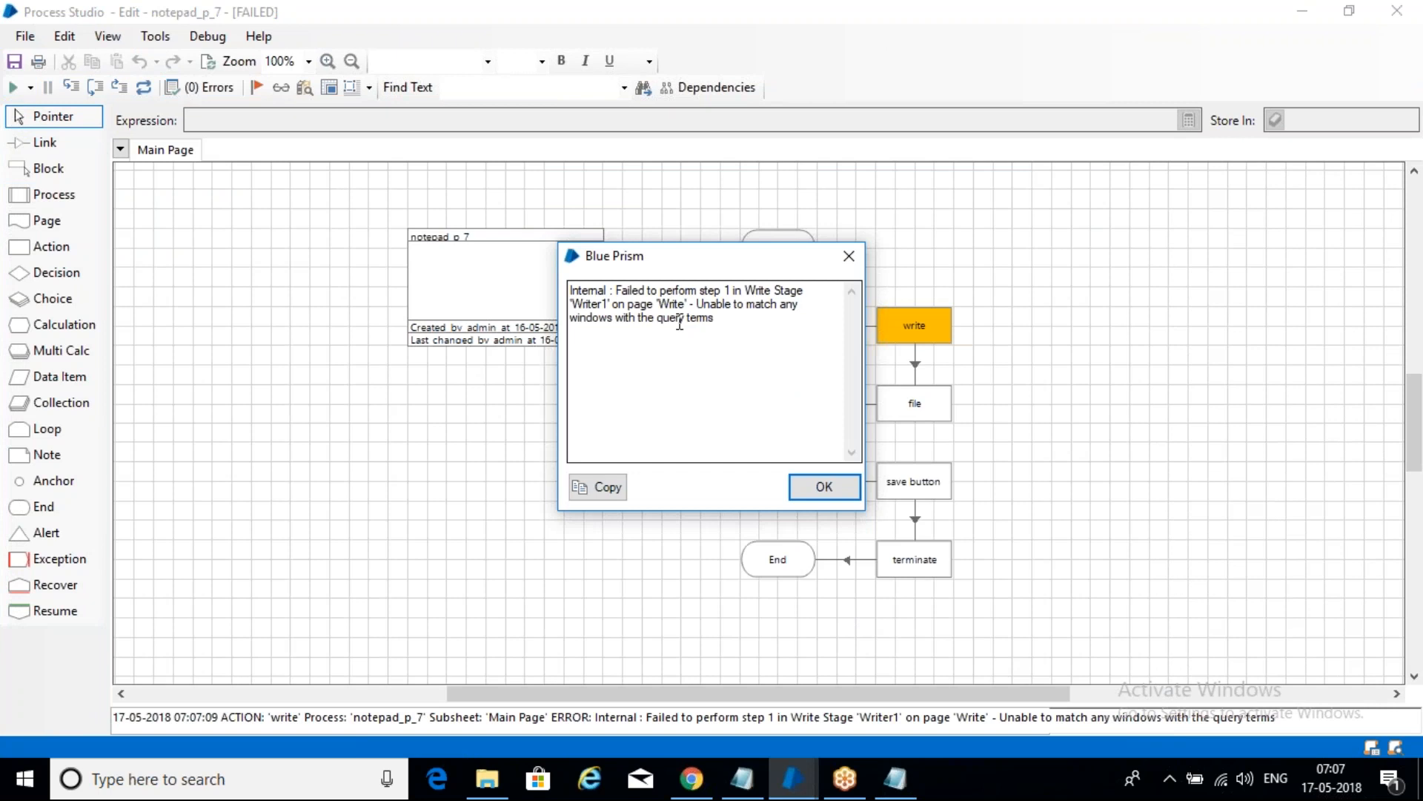
left_click_drag(715, 267, 453, 288)
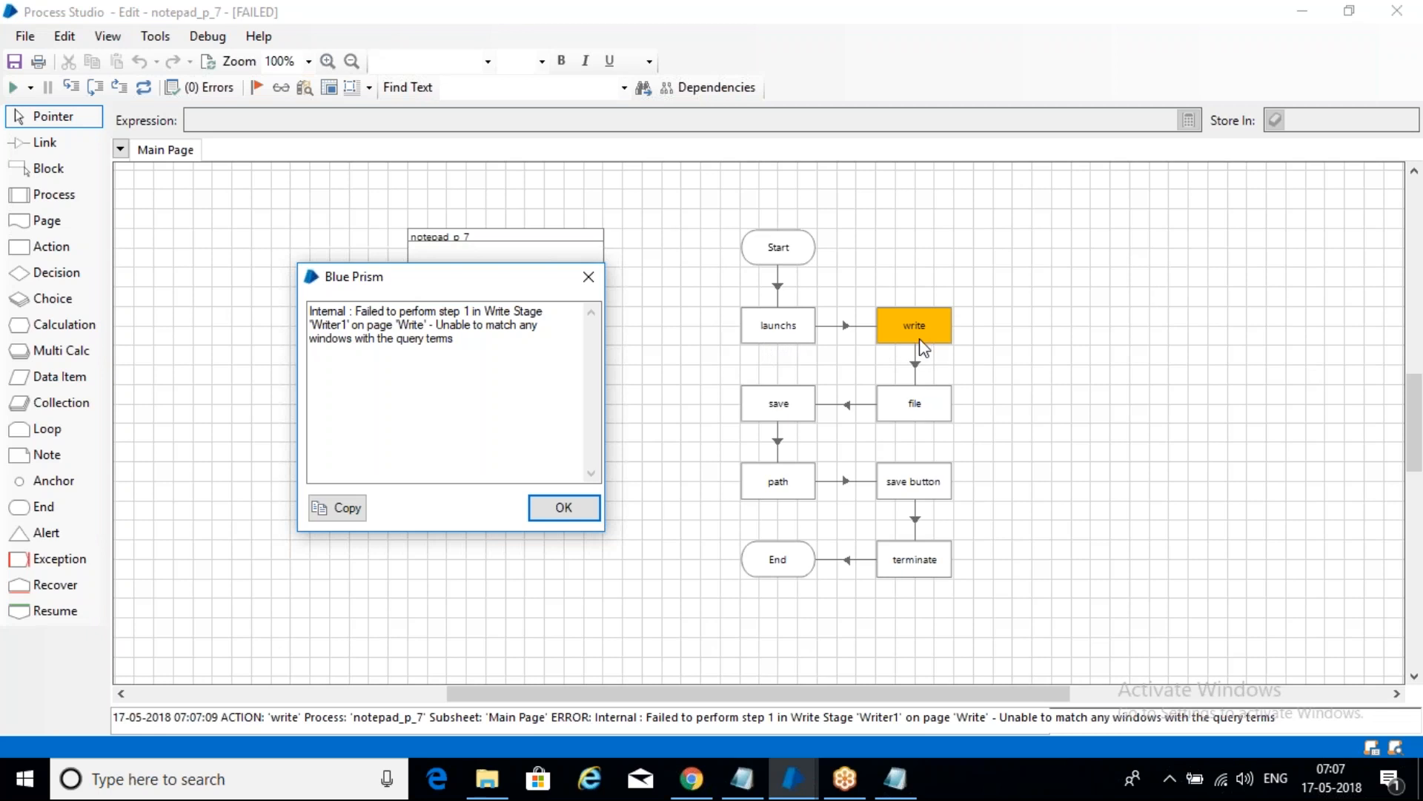
left_click(589, 277)
- Type 'wait -- launch ( exception)' on a new line below the May_7AM wait notes
left_click(742, 779)
key("Return")
key("Return")
key("Return")
type("wao")
key("BackSpace")
type("i")
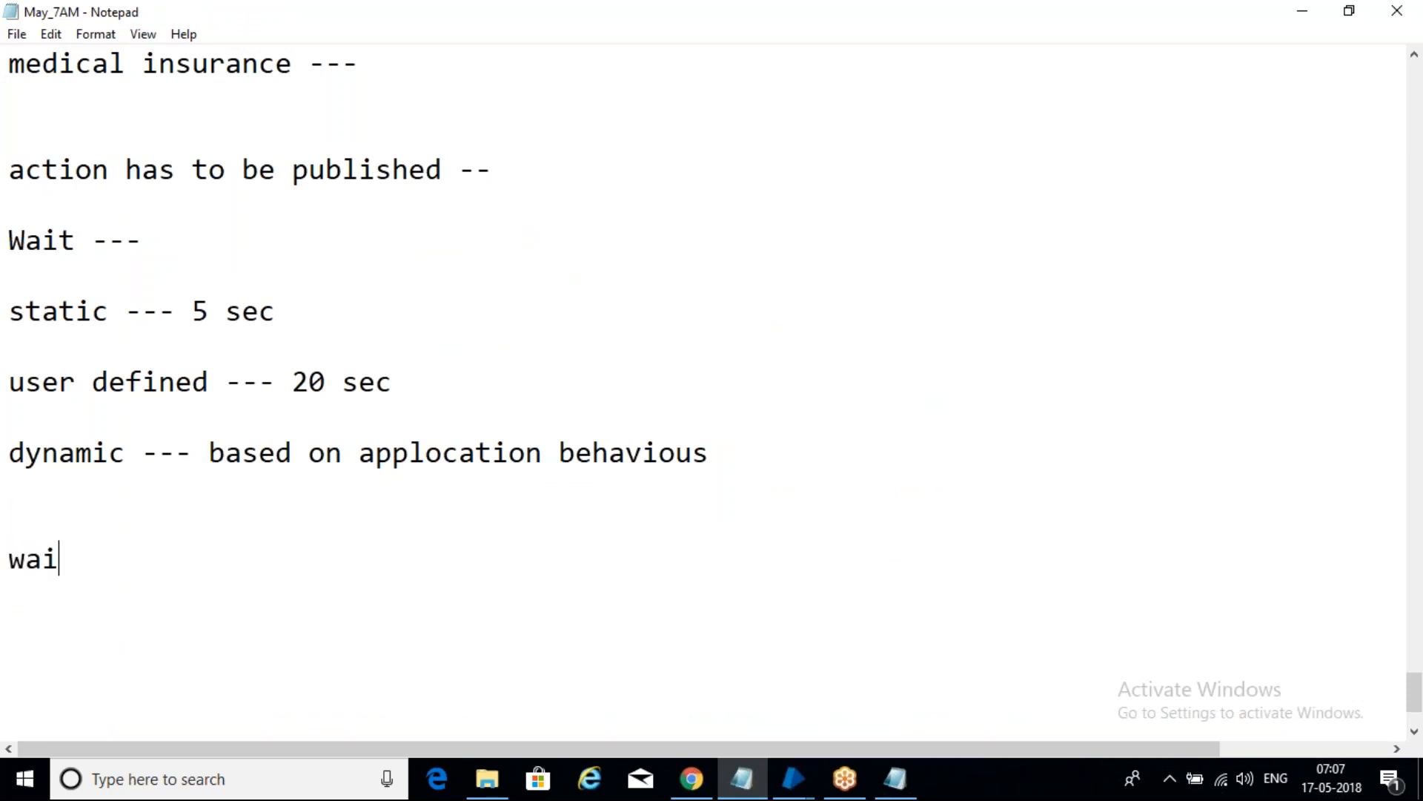
type("t -- launch")
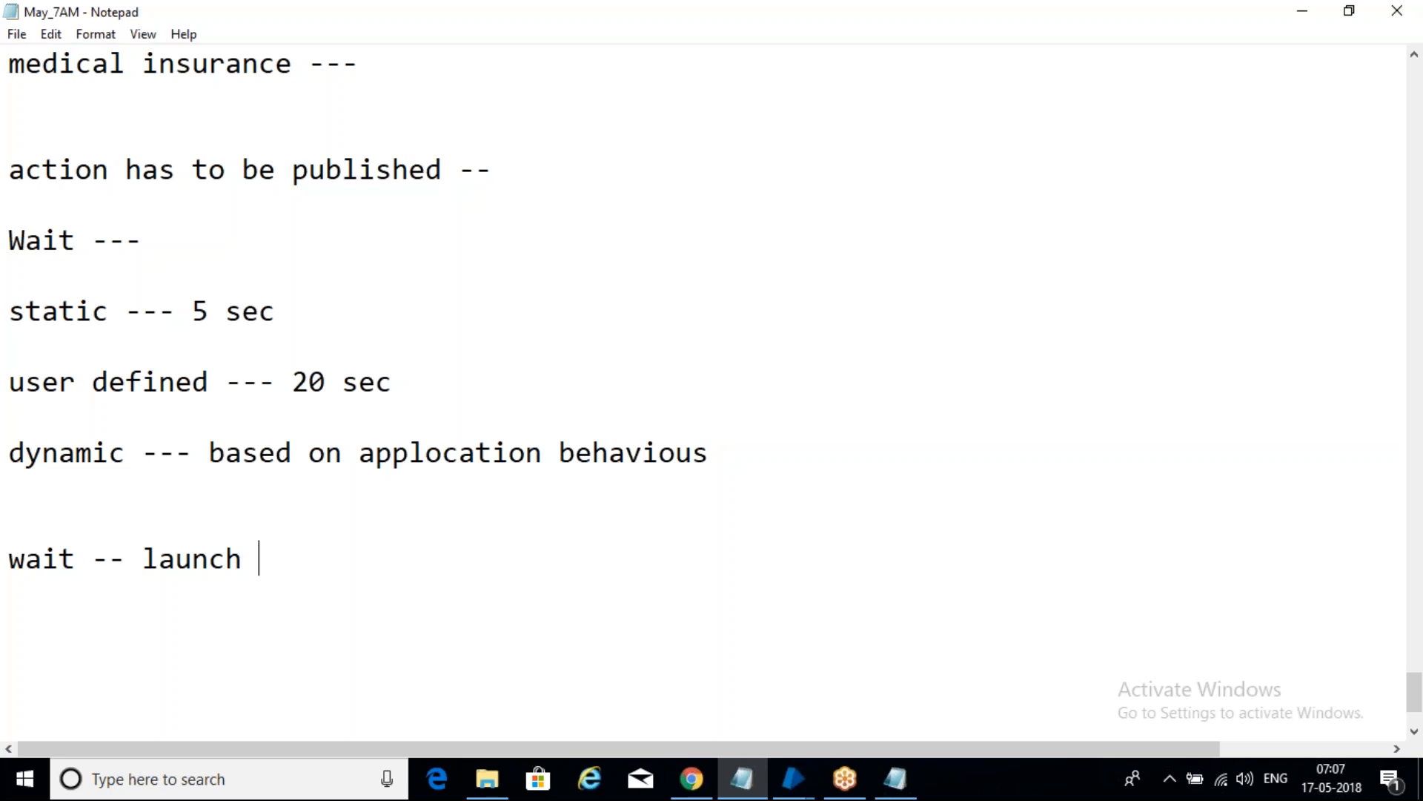
type("( exception")
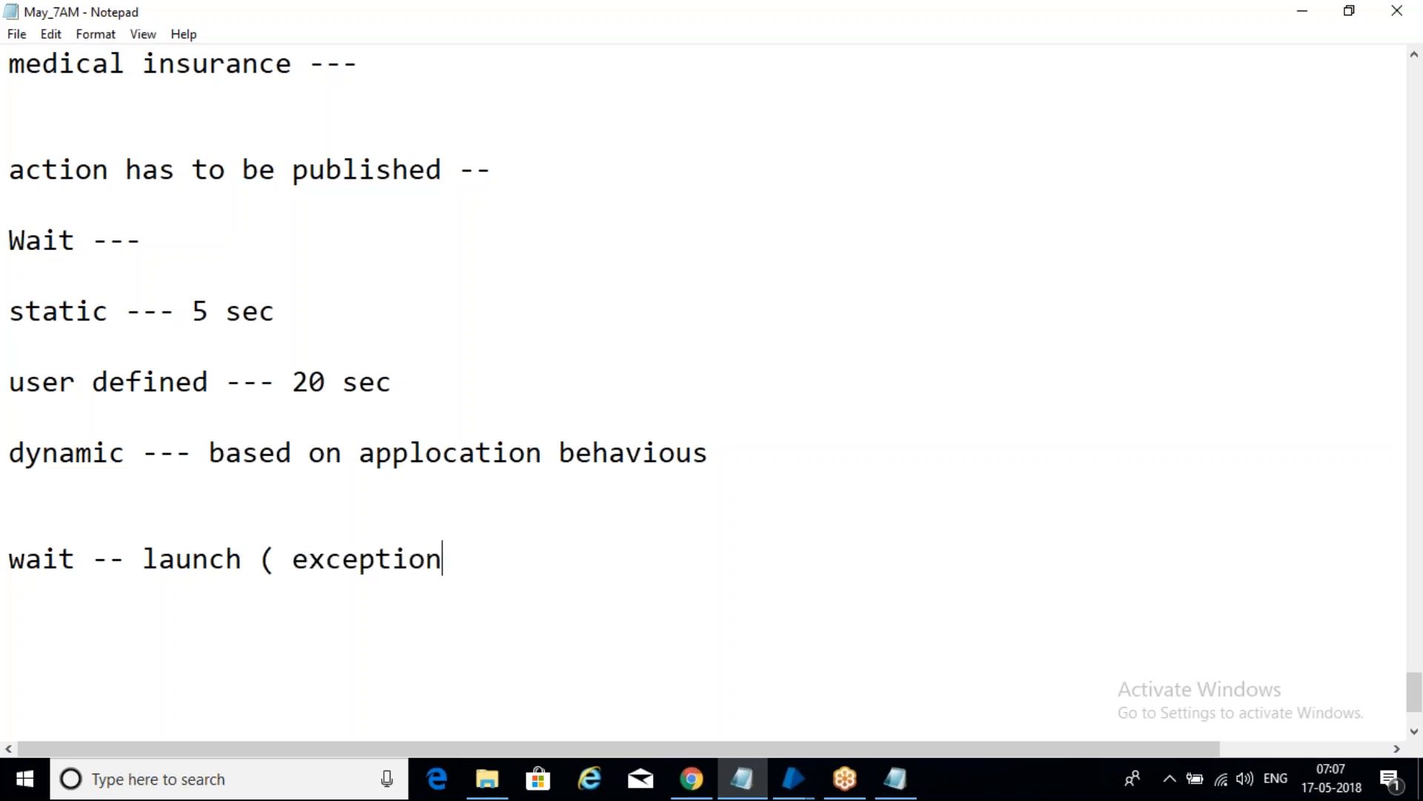
type("_")
key("BackSpace")
type(")")
key("Return")
key("Return")
key("Return")
left_click(1414, 556)
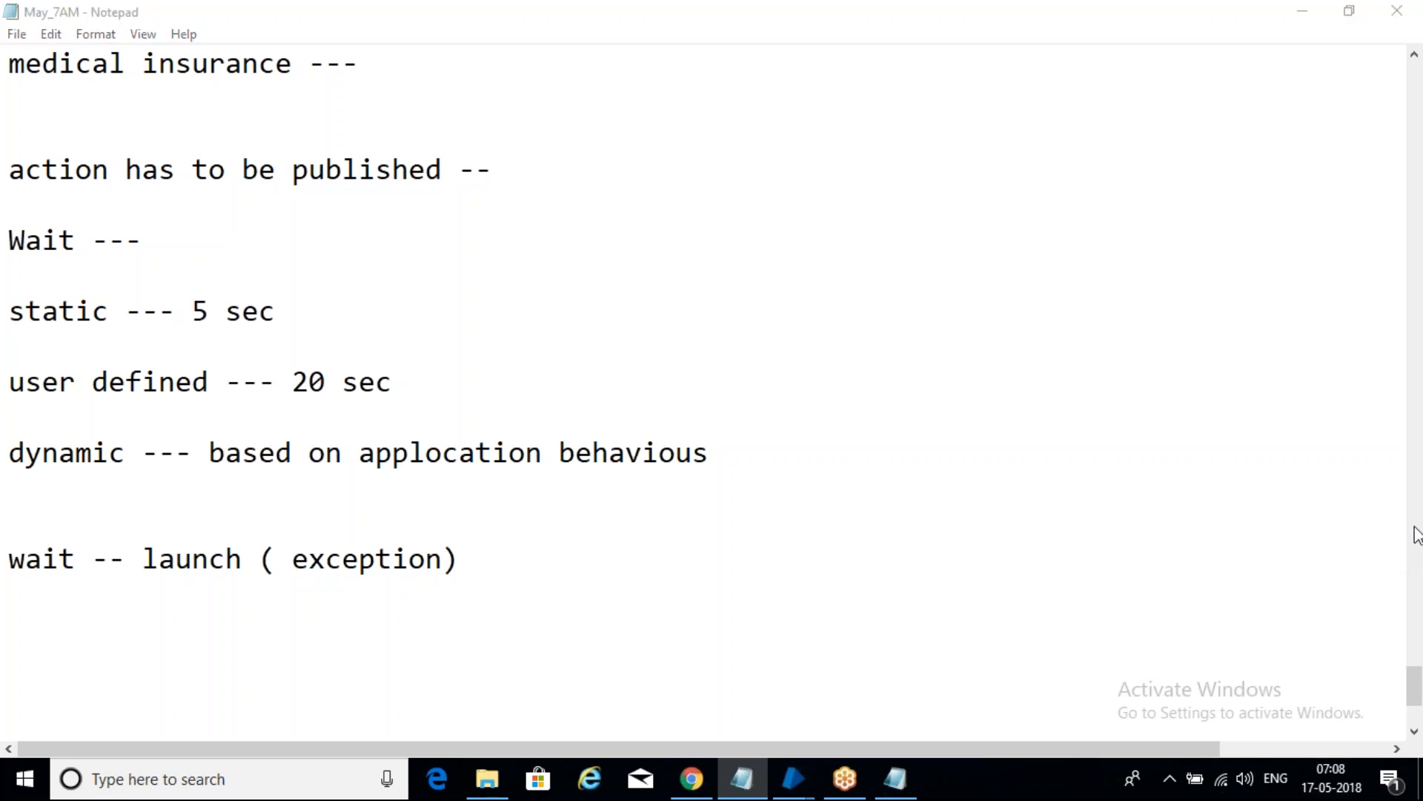
left_click(508, 581)
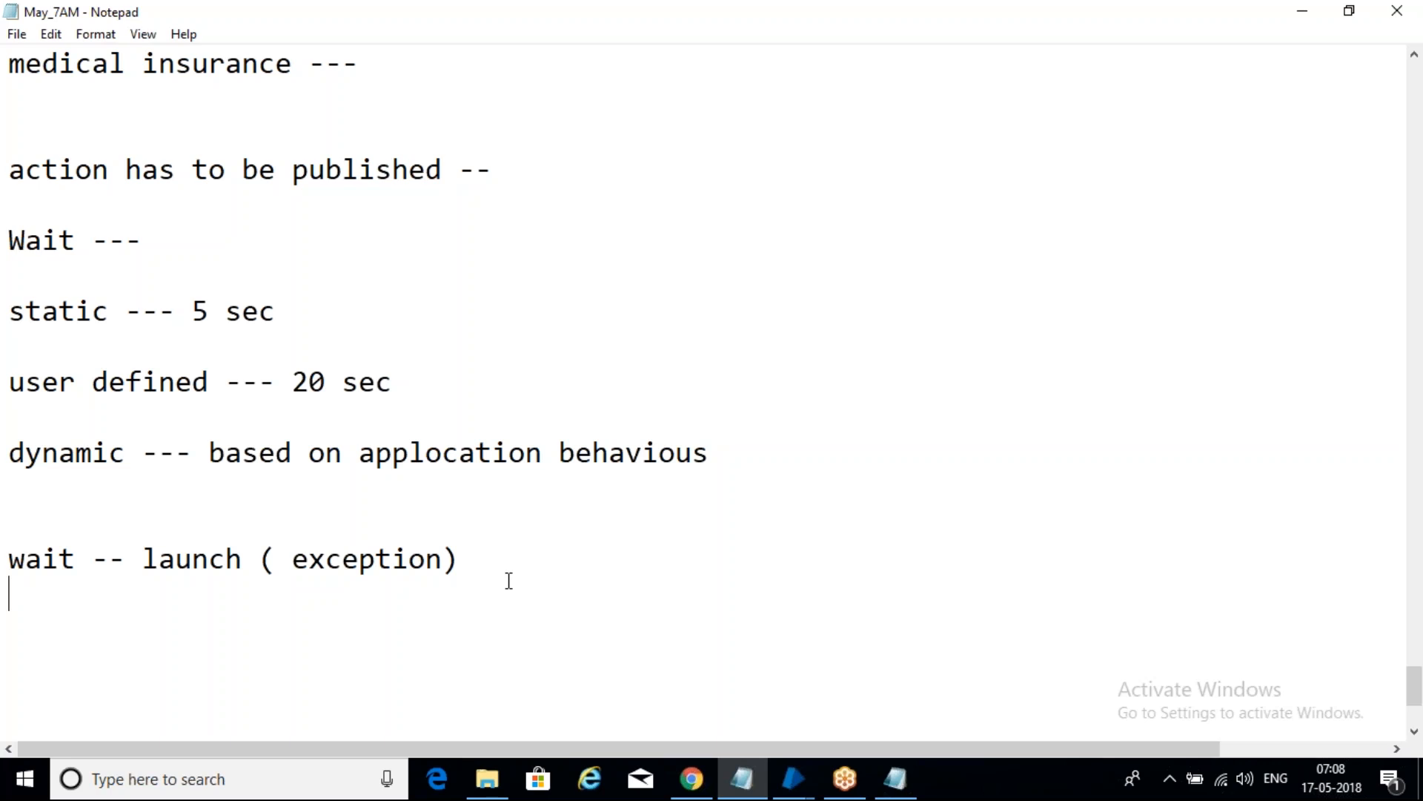
left_click_drag(334, 325, 51, 323)
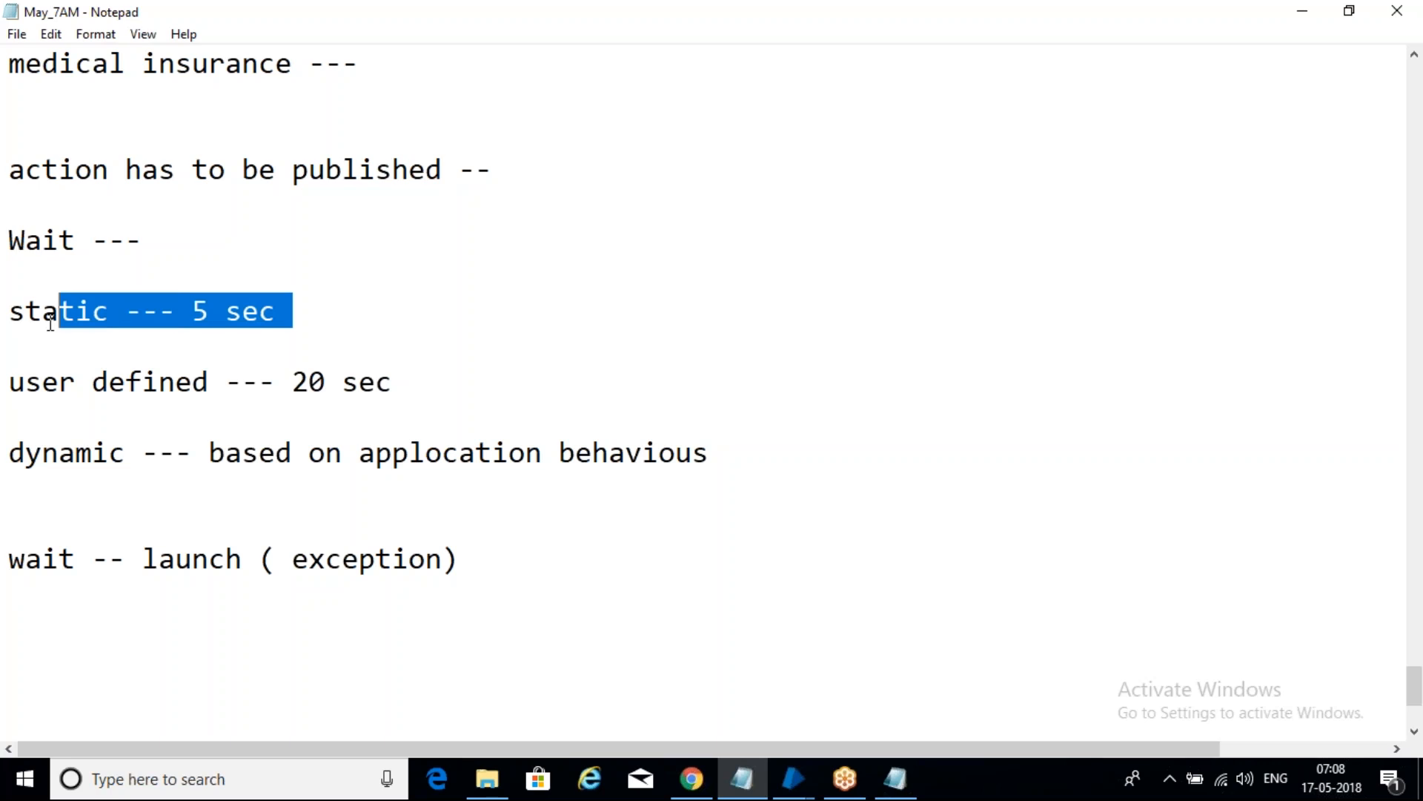
left_click(432, 383)
left_click_drag(404, 382, 292, 382)
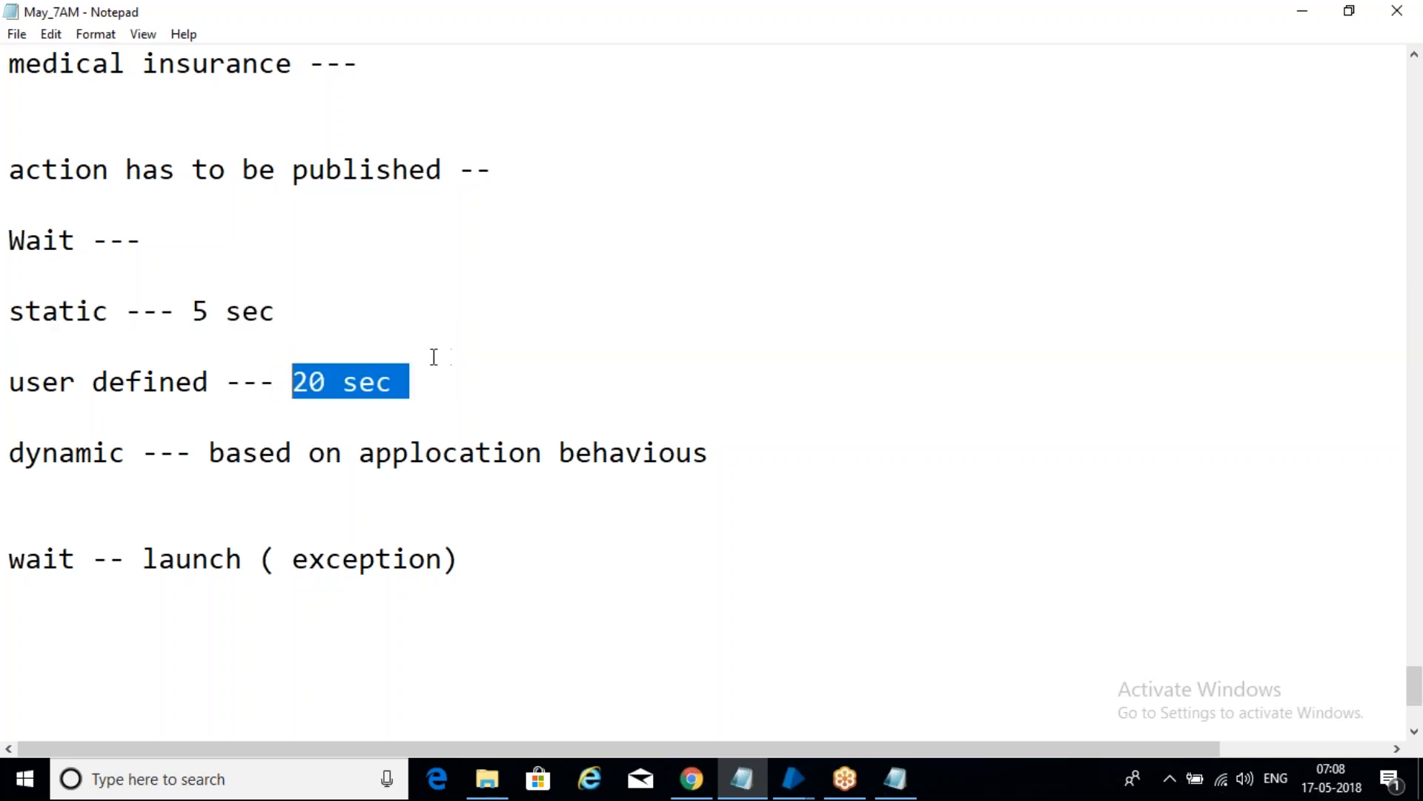
left_click_drag(175, 296, 300, 334)
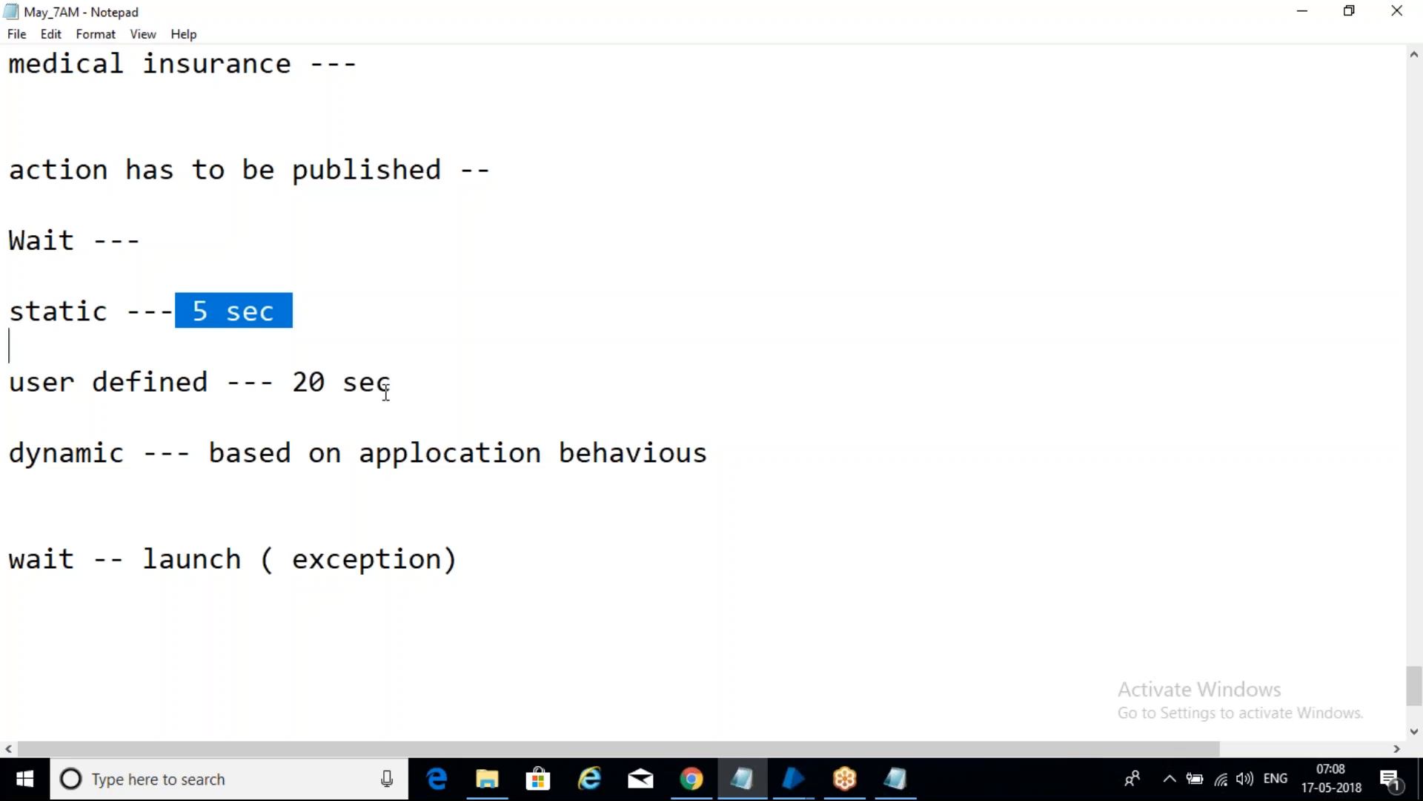
left_click(445, 394)
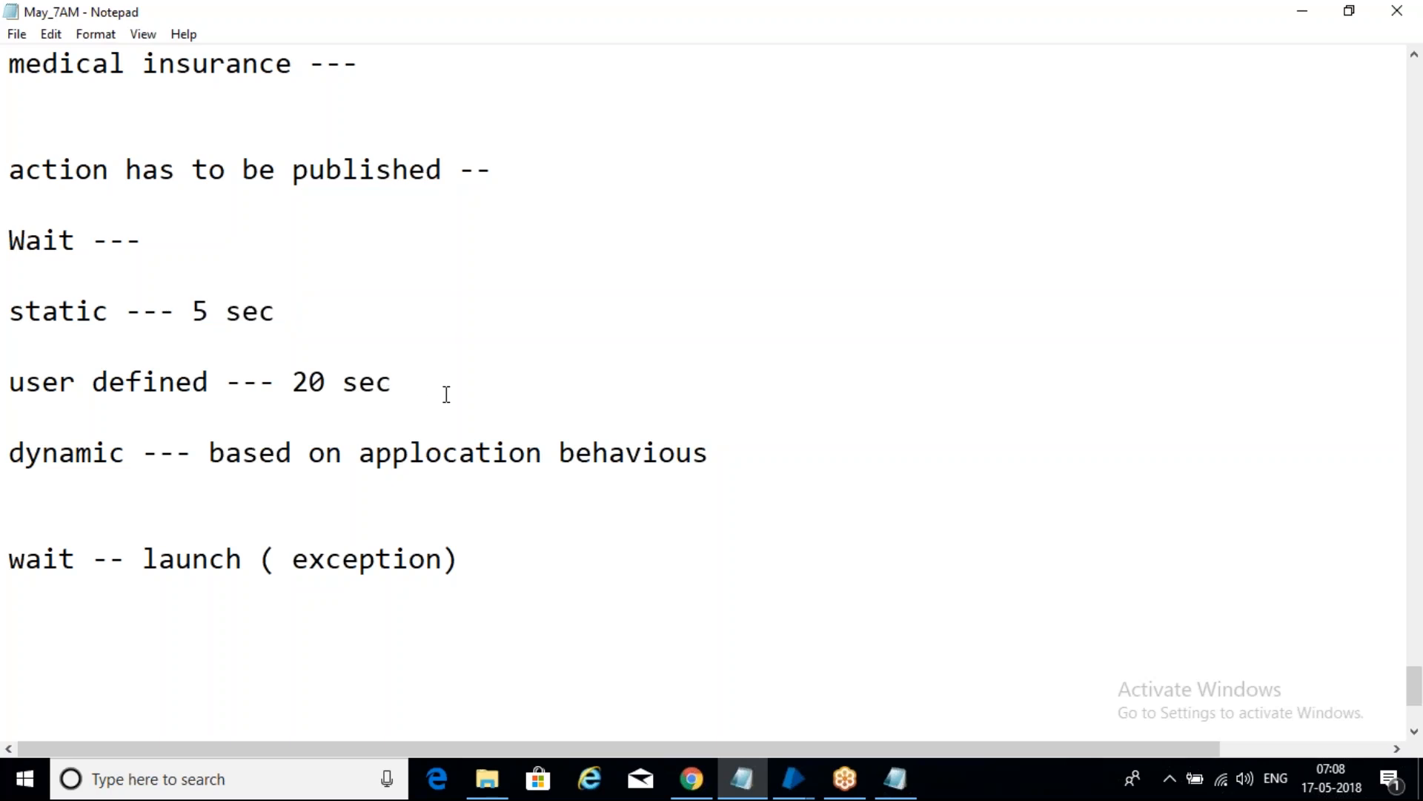
scroll(445, 394, "down", 1)
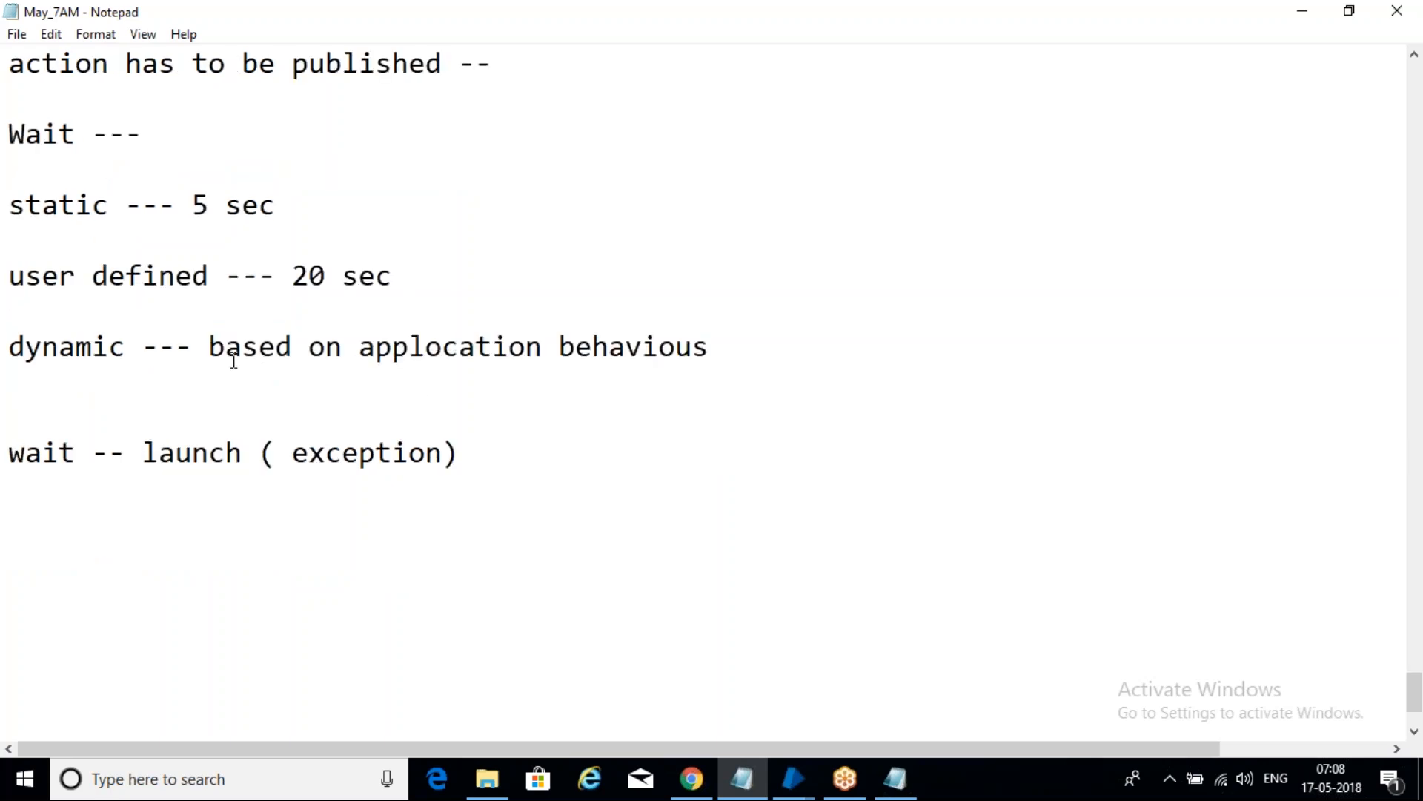
left_click_drag(215, 352, 576, 349)
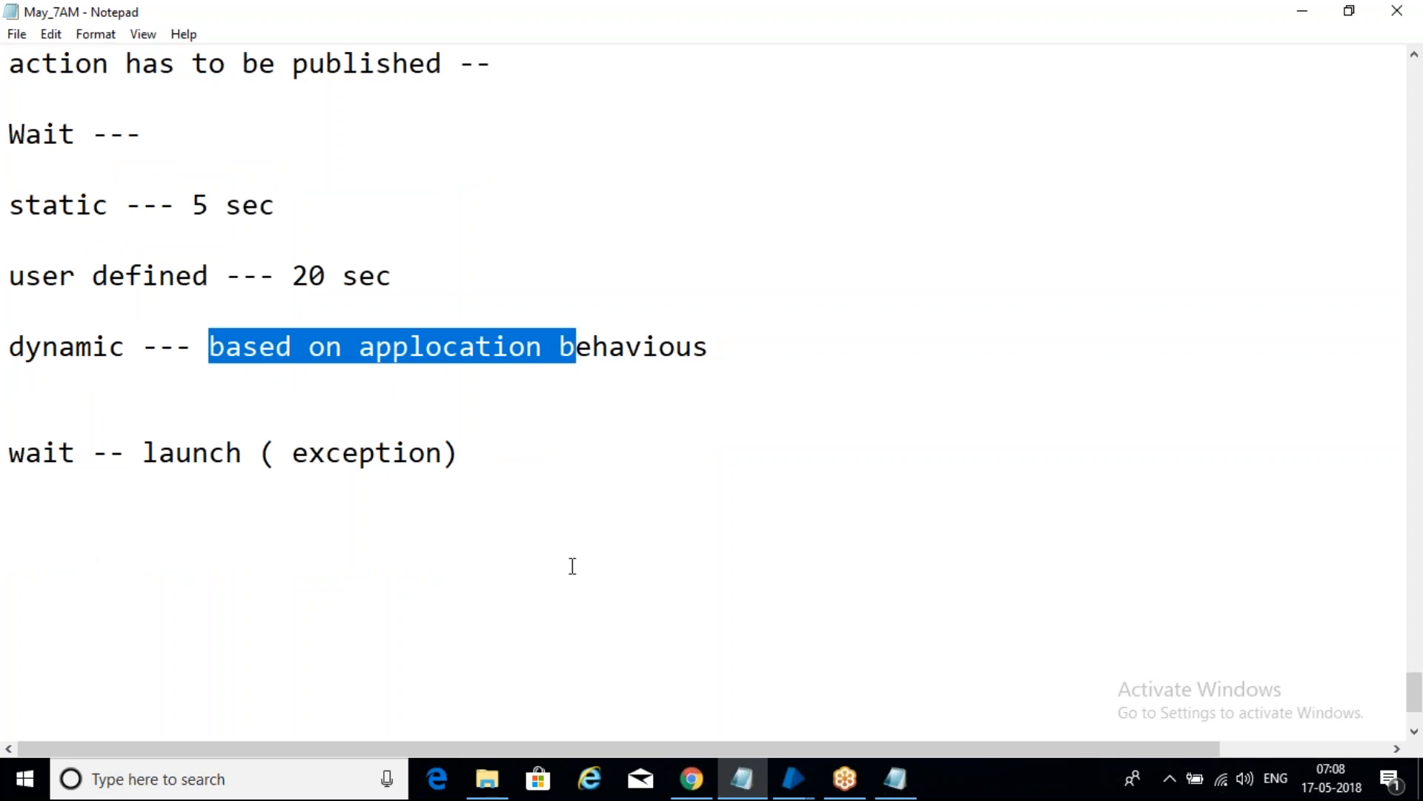
left_click(185, 546)
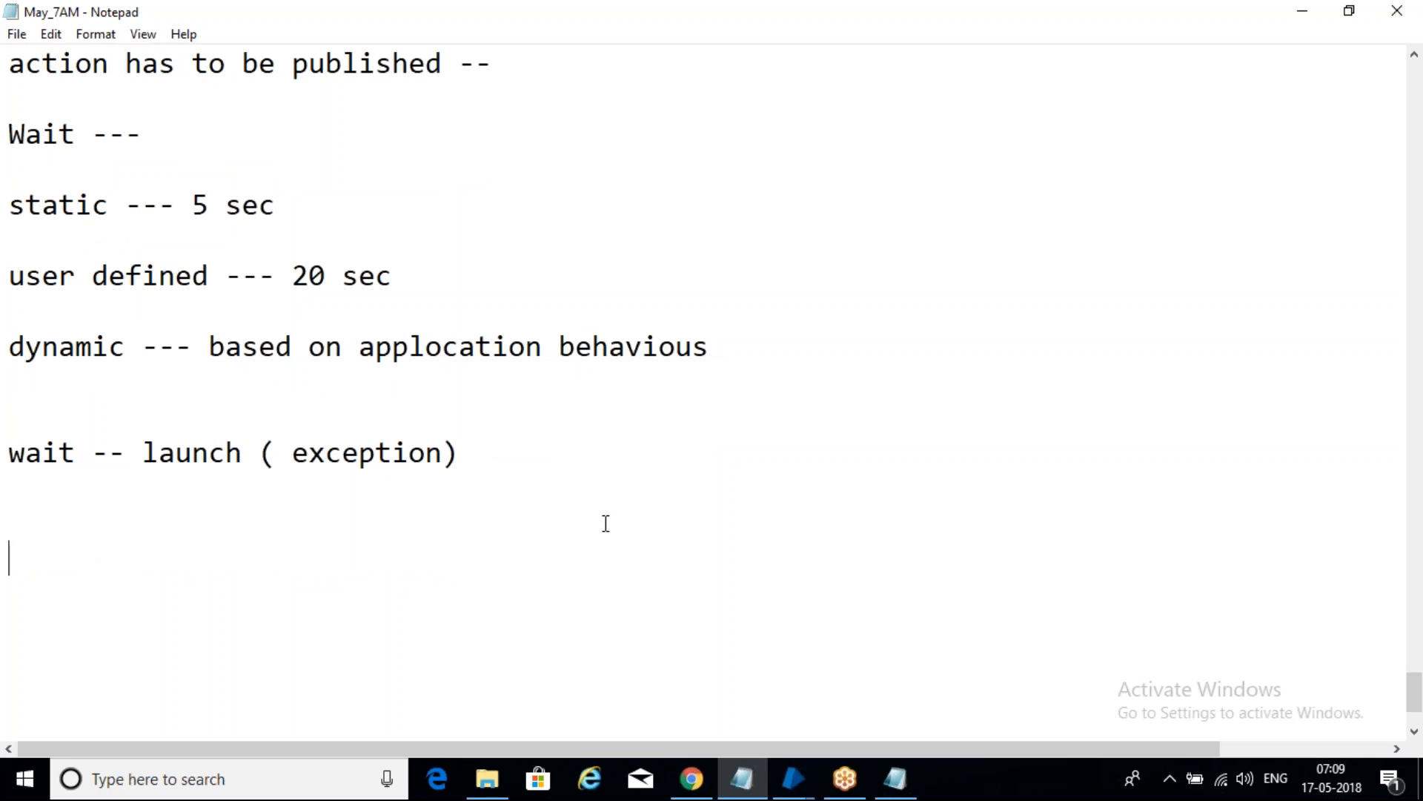
left_click(895, 778)
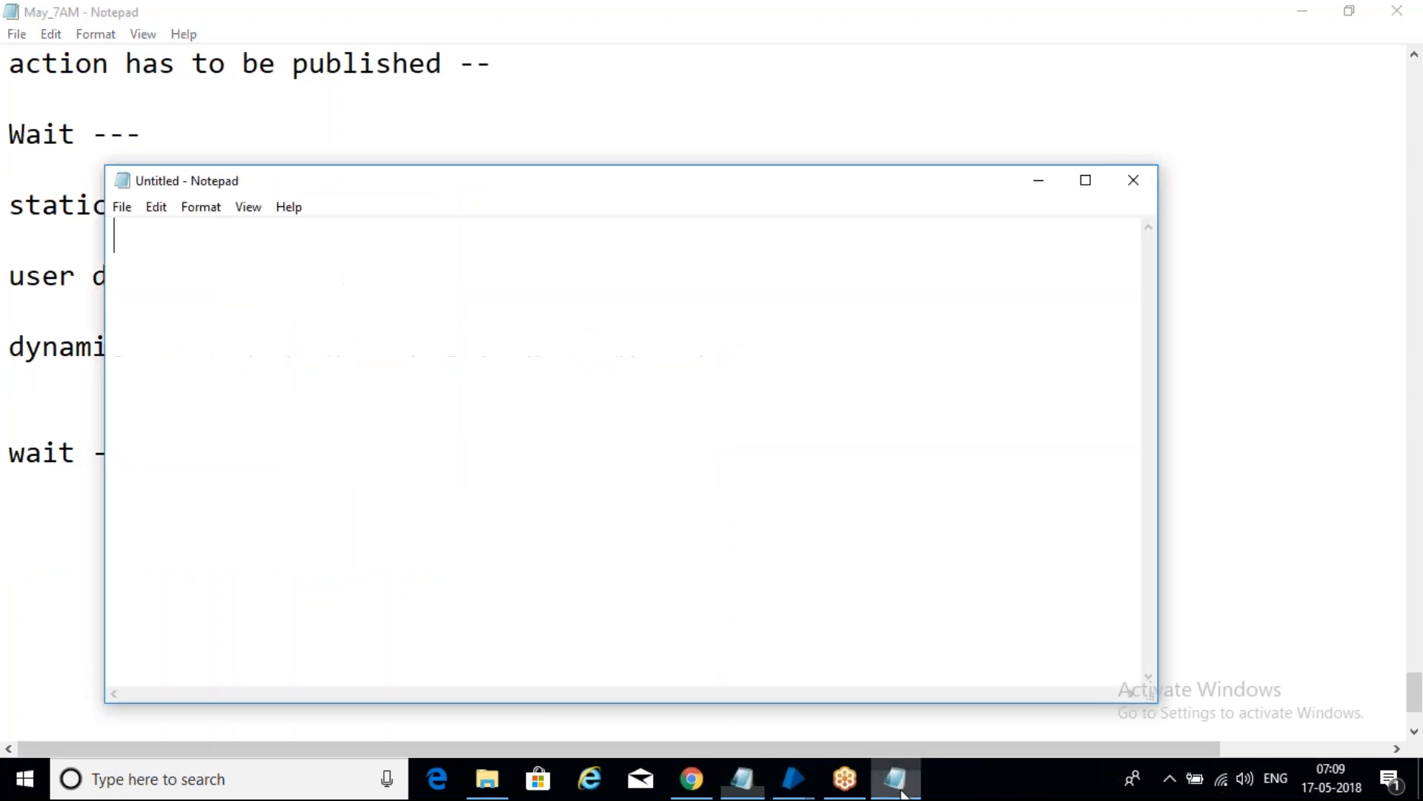
left_click_drag(784, 182, 665, 188)
left_click(1015, 186)
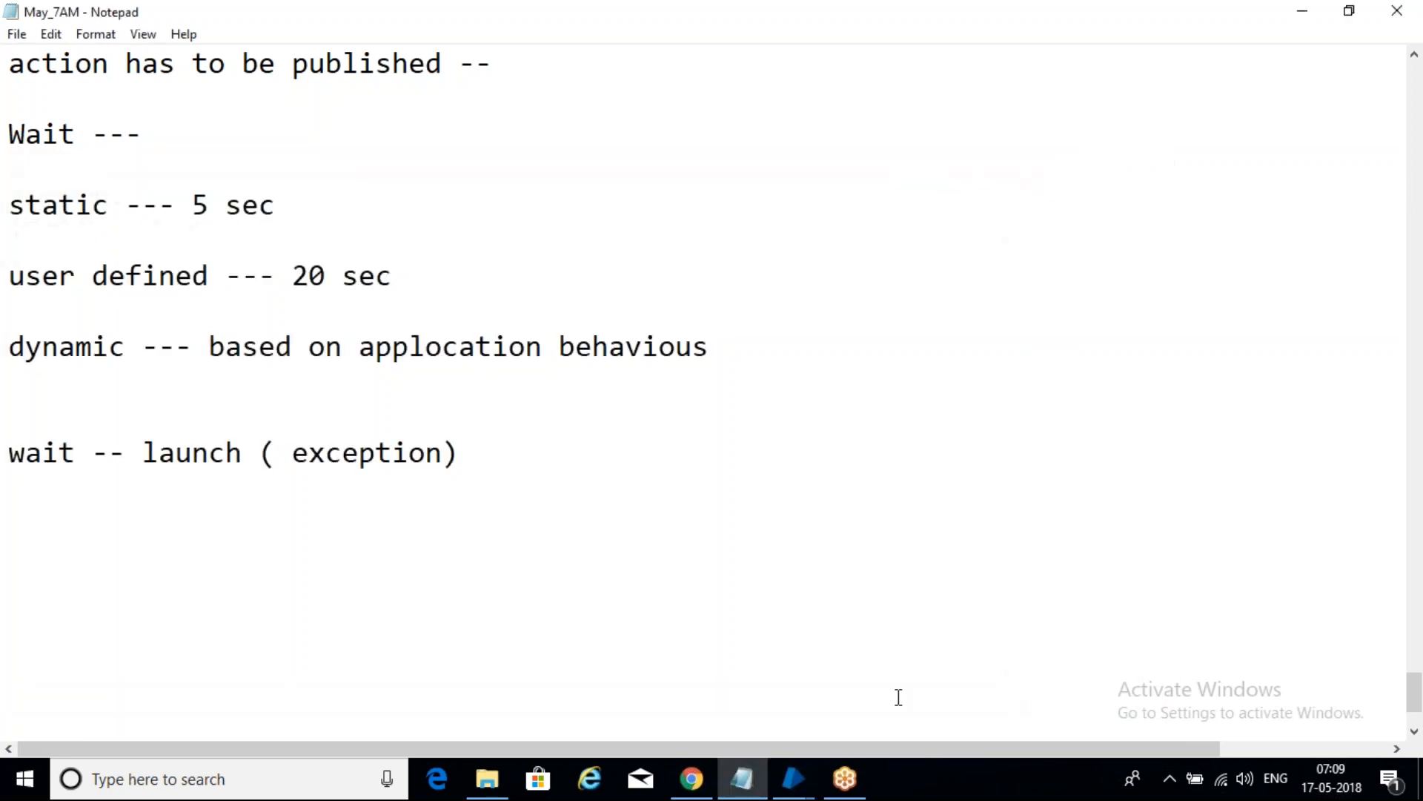
left_click(806, 780)
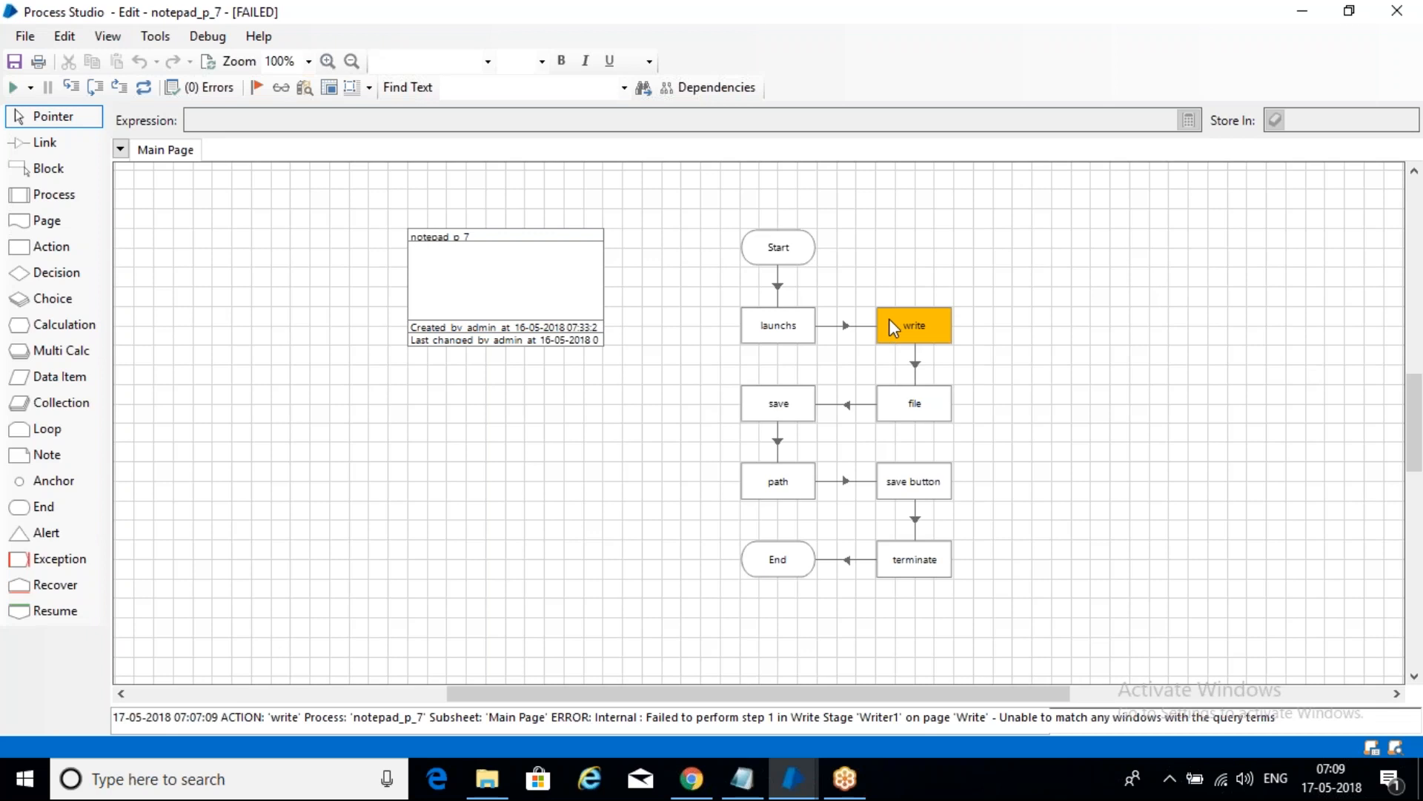
- View the launchs stage's action in Object Studio to reach the notepad_7 Launch page
right_click(785, 326)
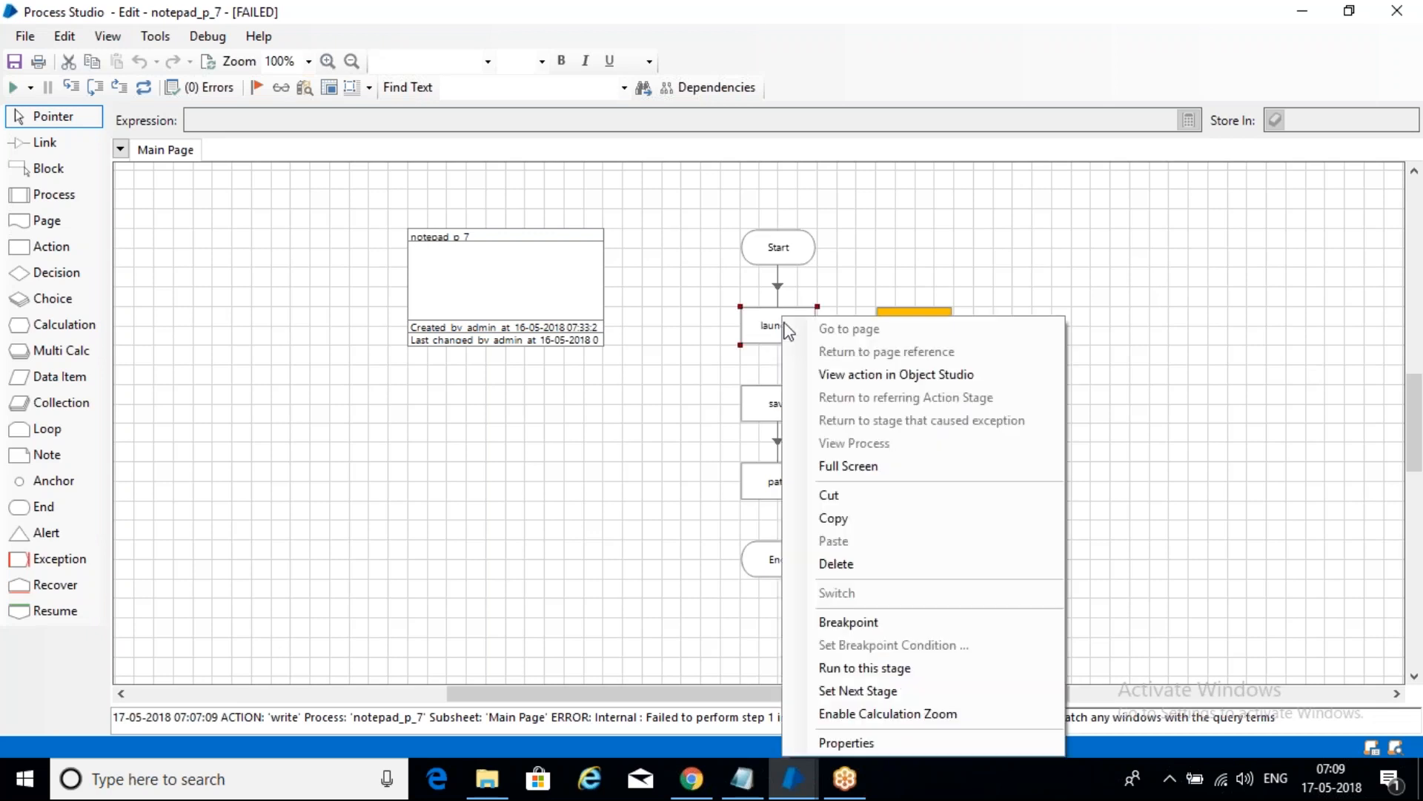
left_click(823, 374)
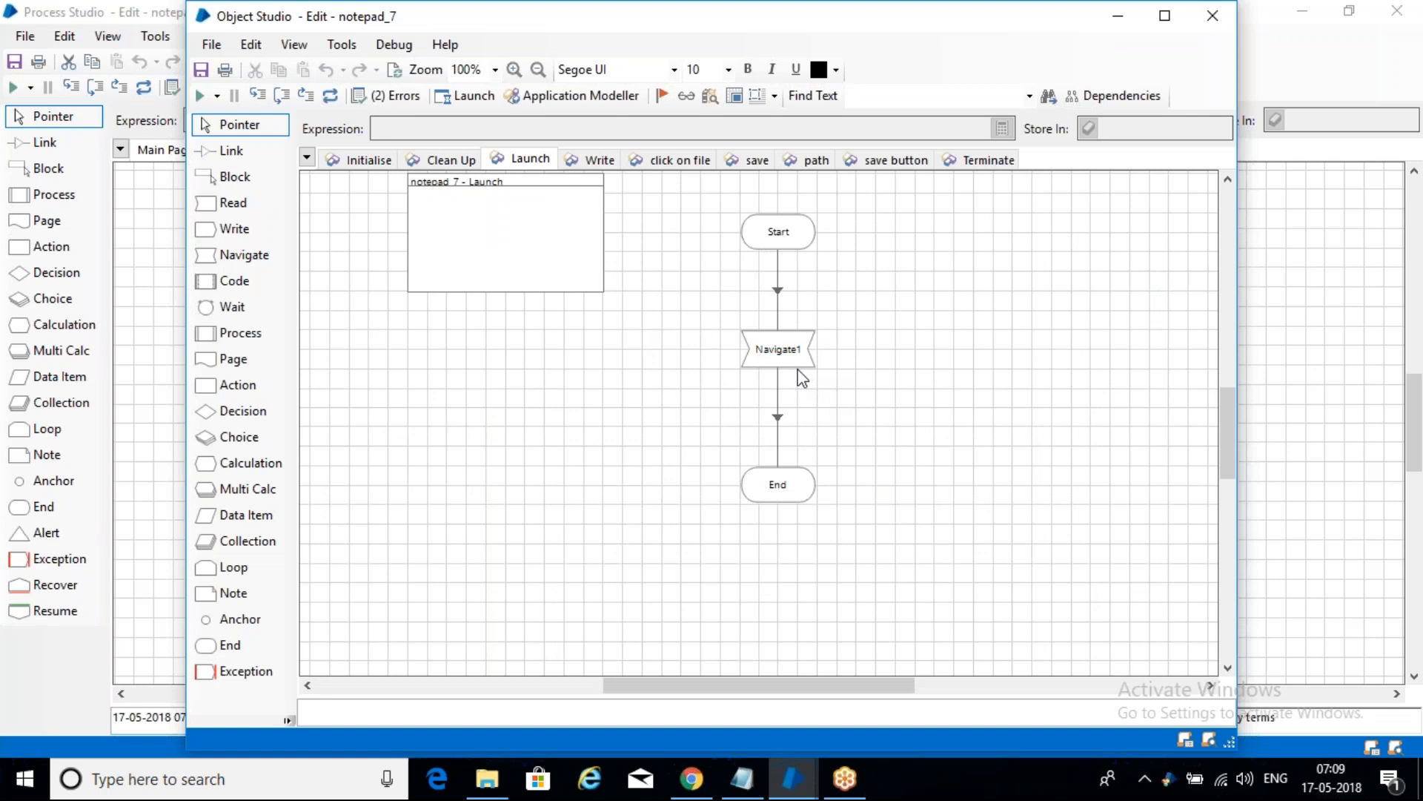
- Add Wait1 after Navigate1, linking Navigate1 to Wait1 and Time Out1 to End
left_click_drag(232, 308, 912, 347)
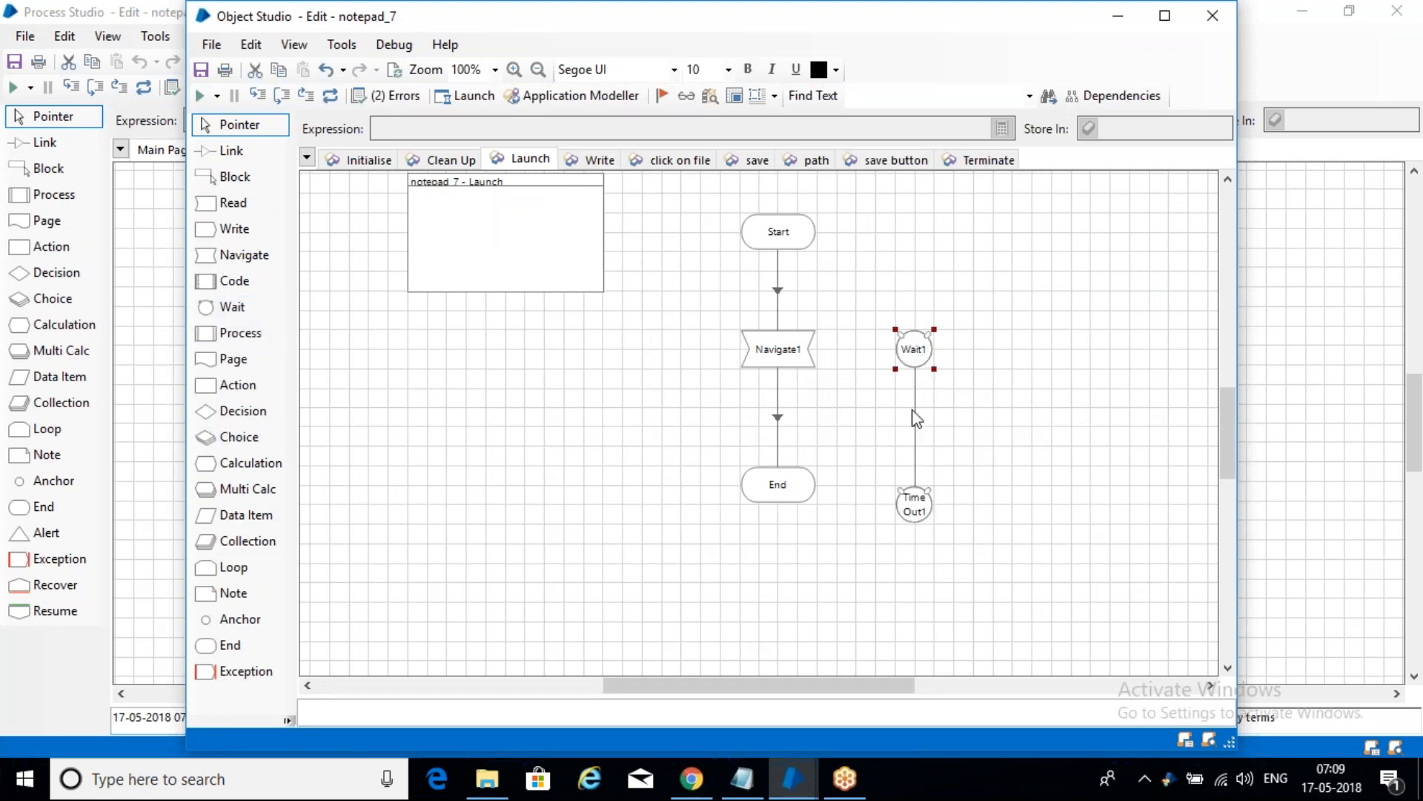
left_click(230, 150)
left_click_drag(809, 349, 914, 356)
left_click_drag(914, 527, 788, 482)
left_click(233, 124)
left_click_drag(785, 489, 785, 509)
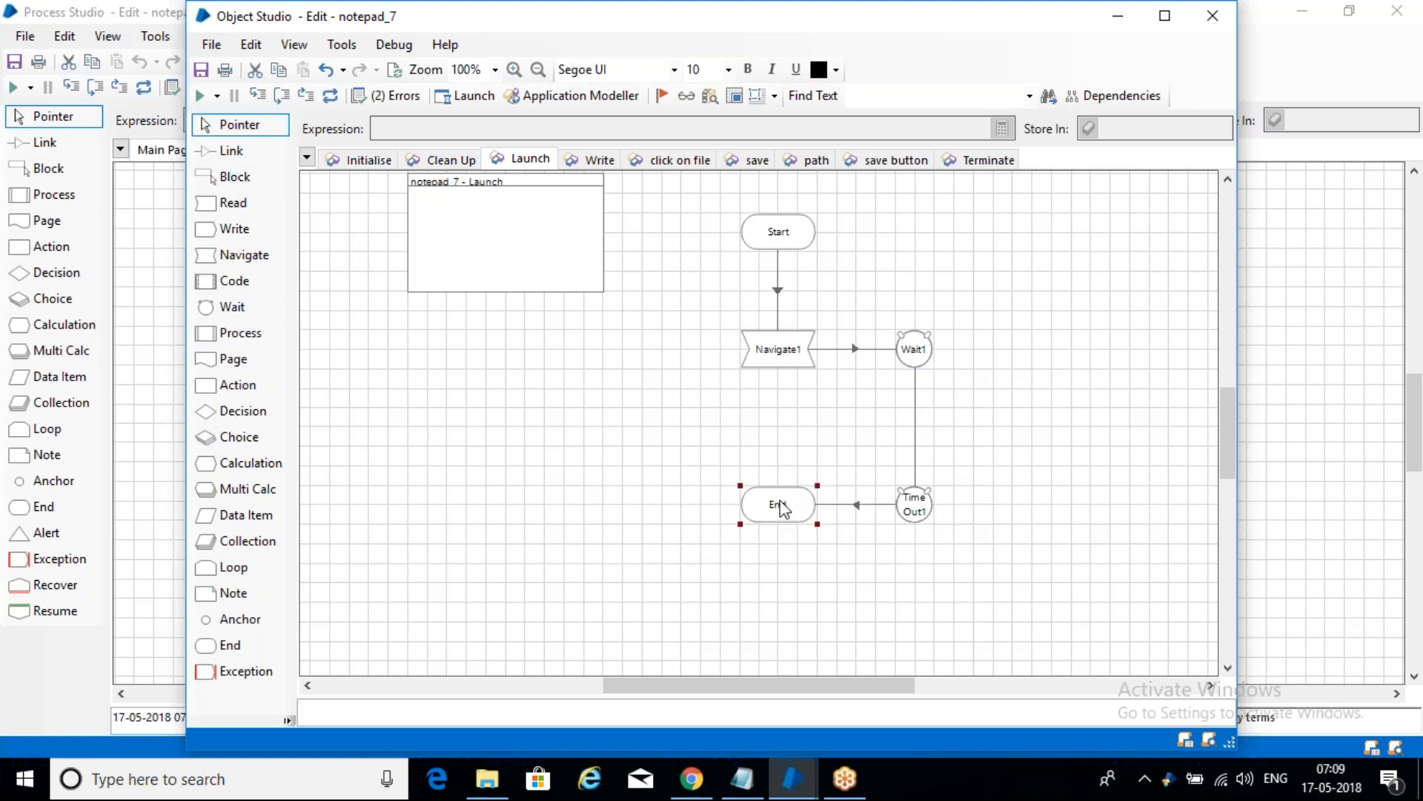
left_click(917, 362)
- Set the Wait1 timeout to 5 seconds and confirm the Wait Properties
double_click(916, 362)
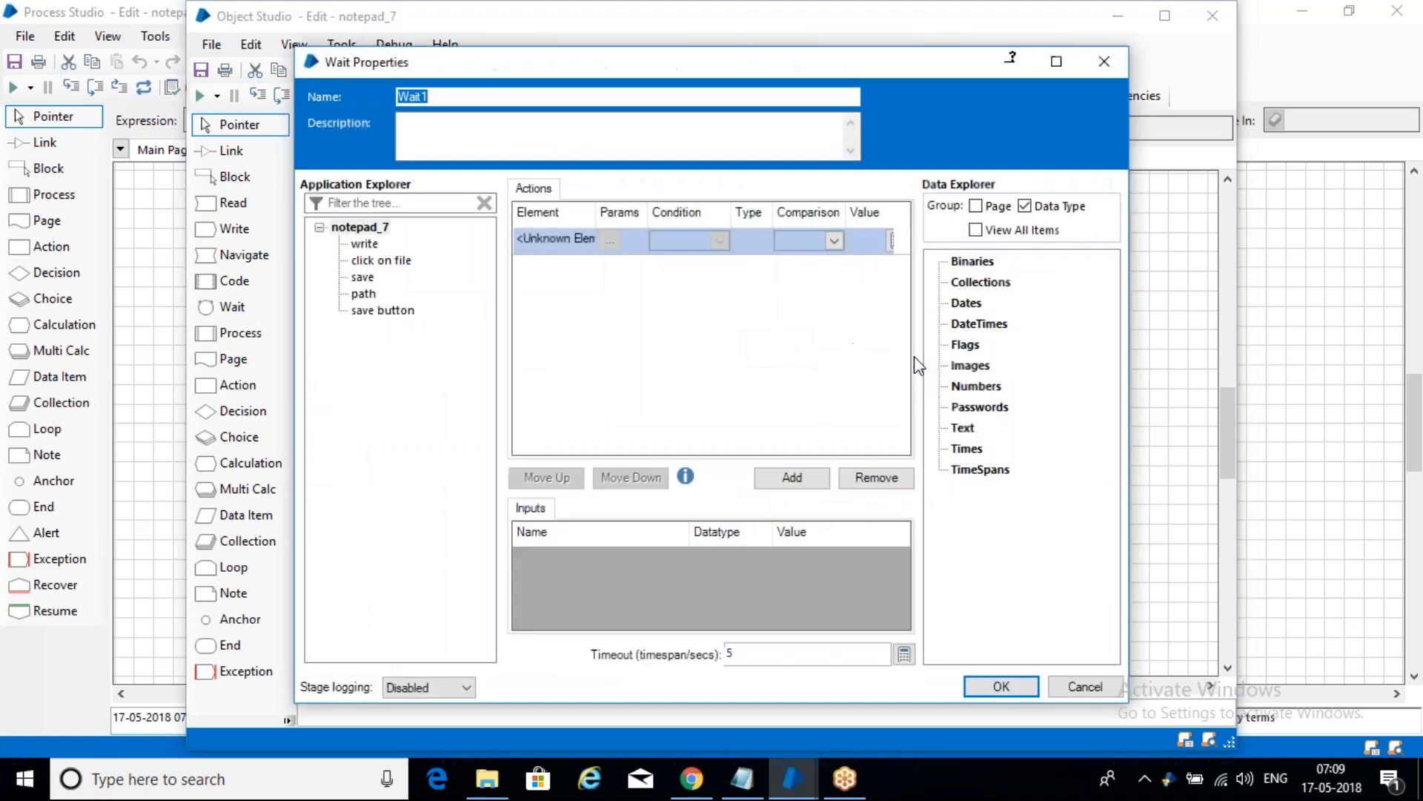
double_click(733, 654)
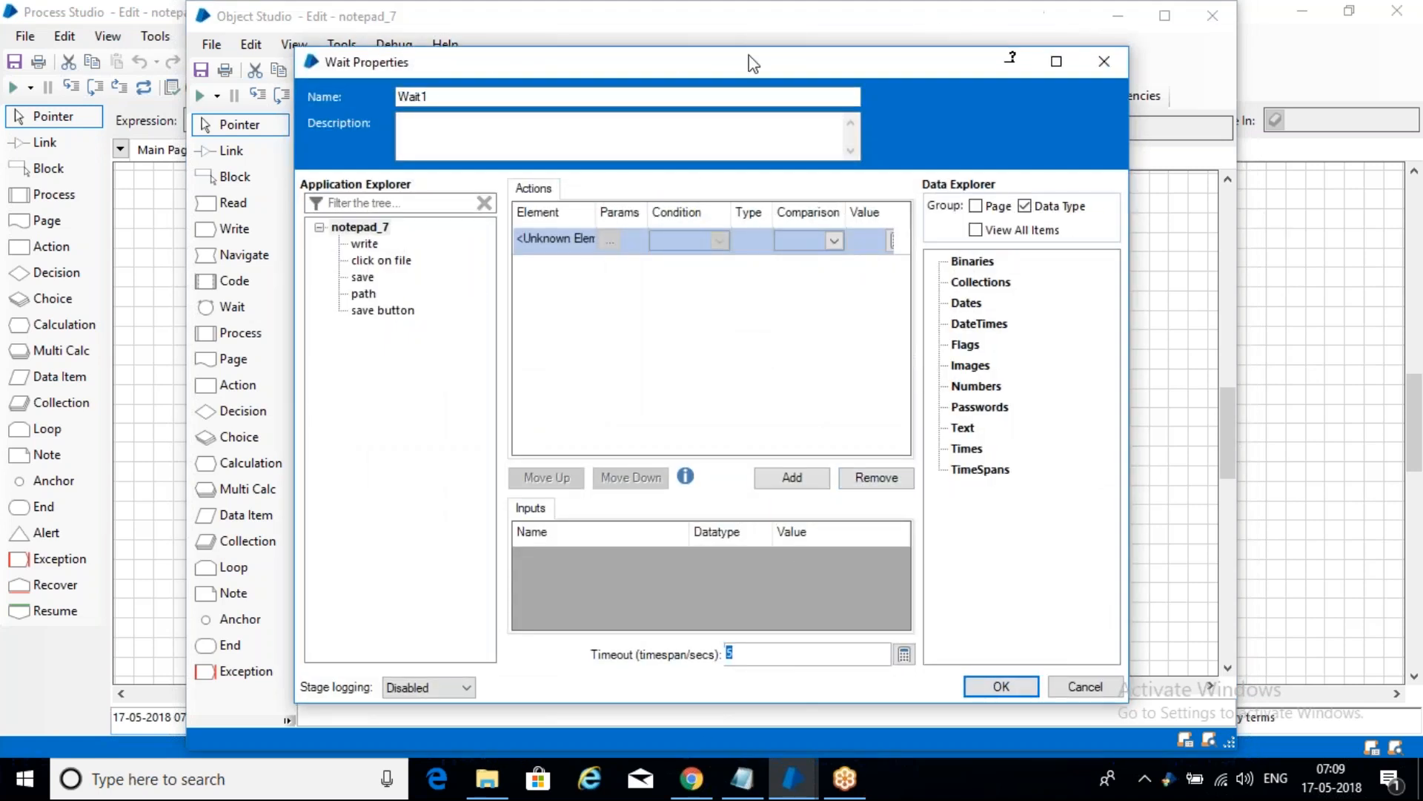
left_click_drag(734, 57, 693, 21)
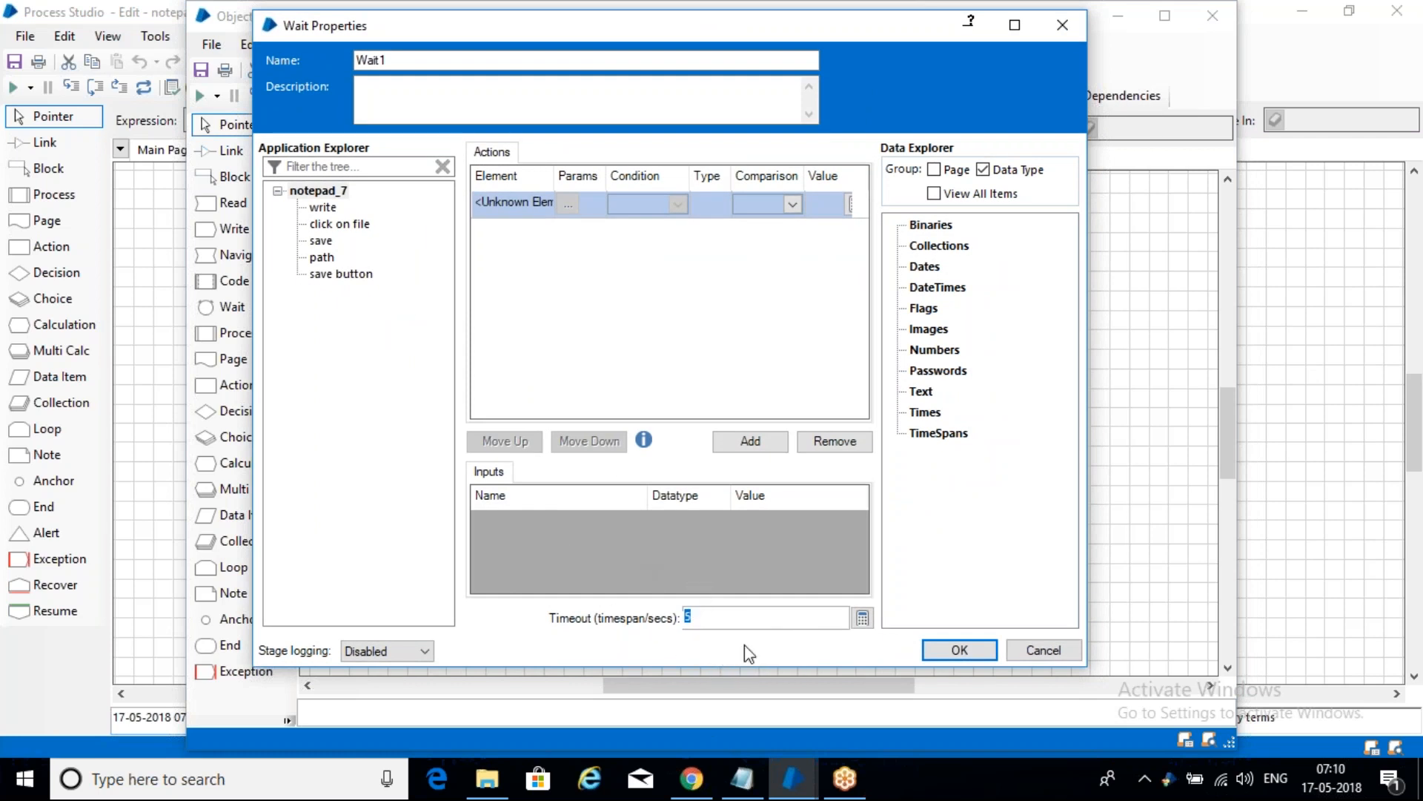
left_click(737, 614)
left_click_drag(736, 614, 632, 605)
left_click(959, 650)
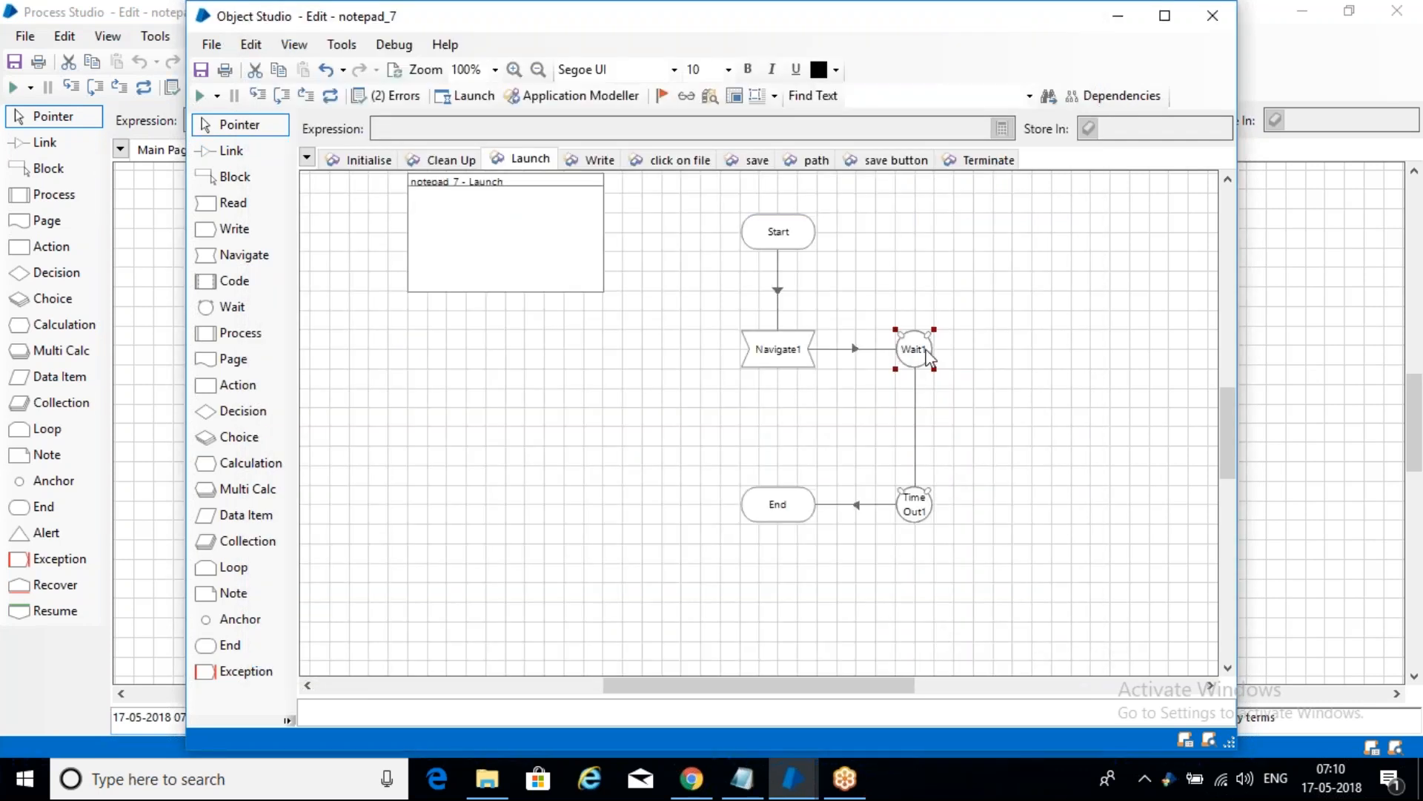
- Save the notepad_7 object with the comment 'save' and minimize Object Studio
left_click(785, 354)
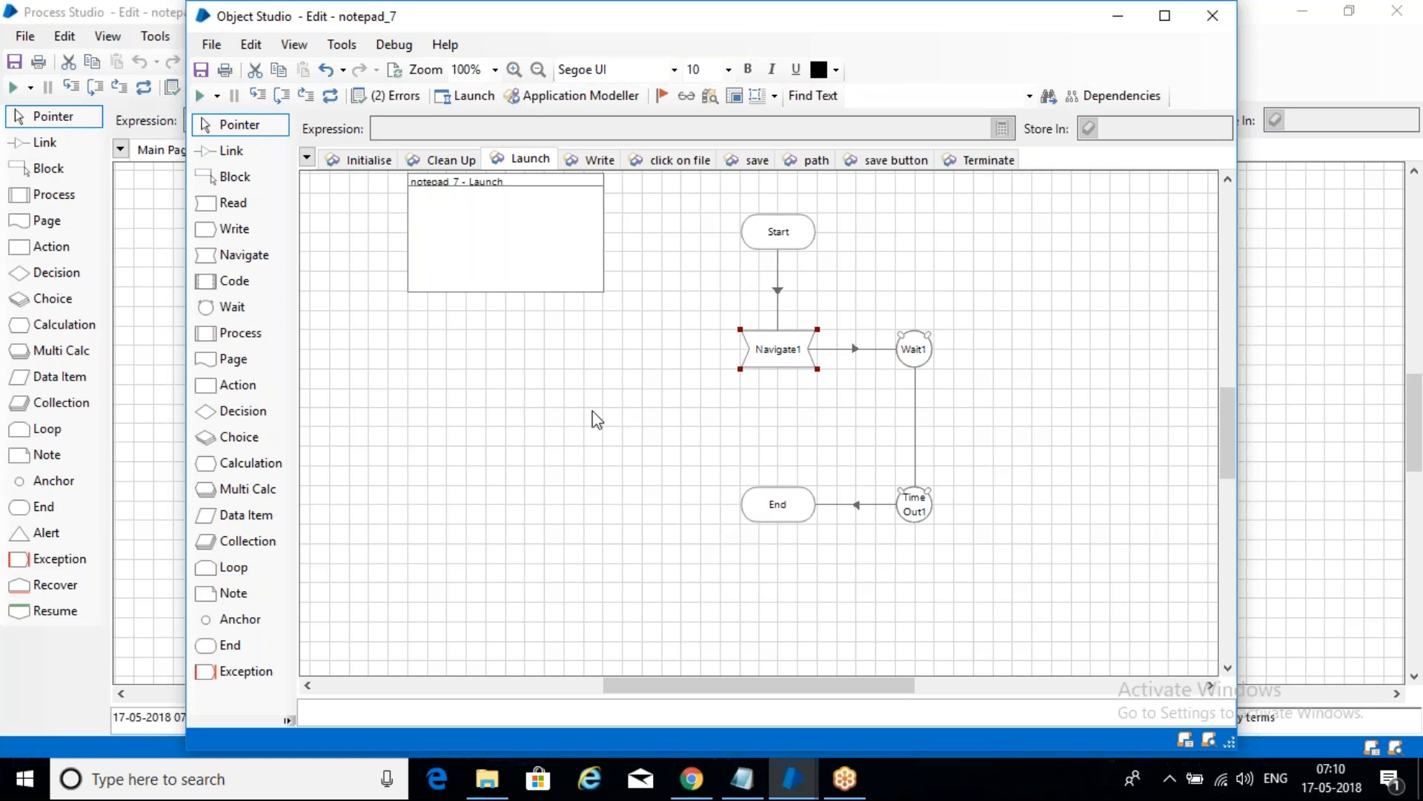
key("ctrl+s")
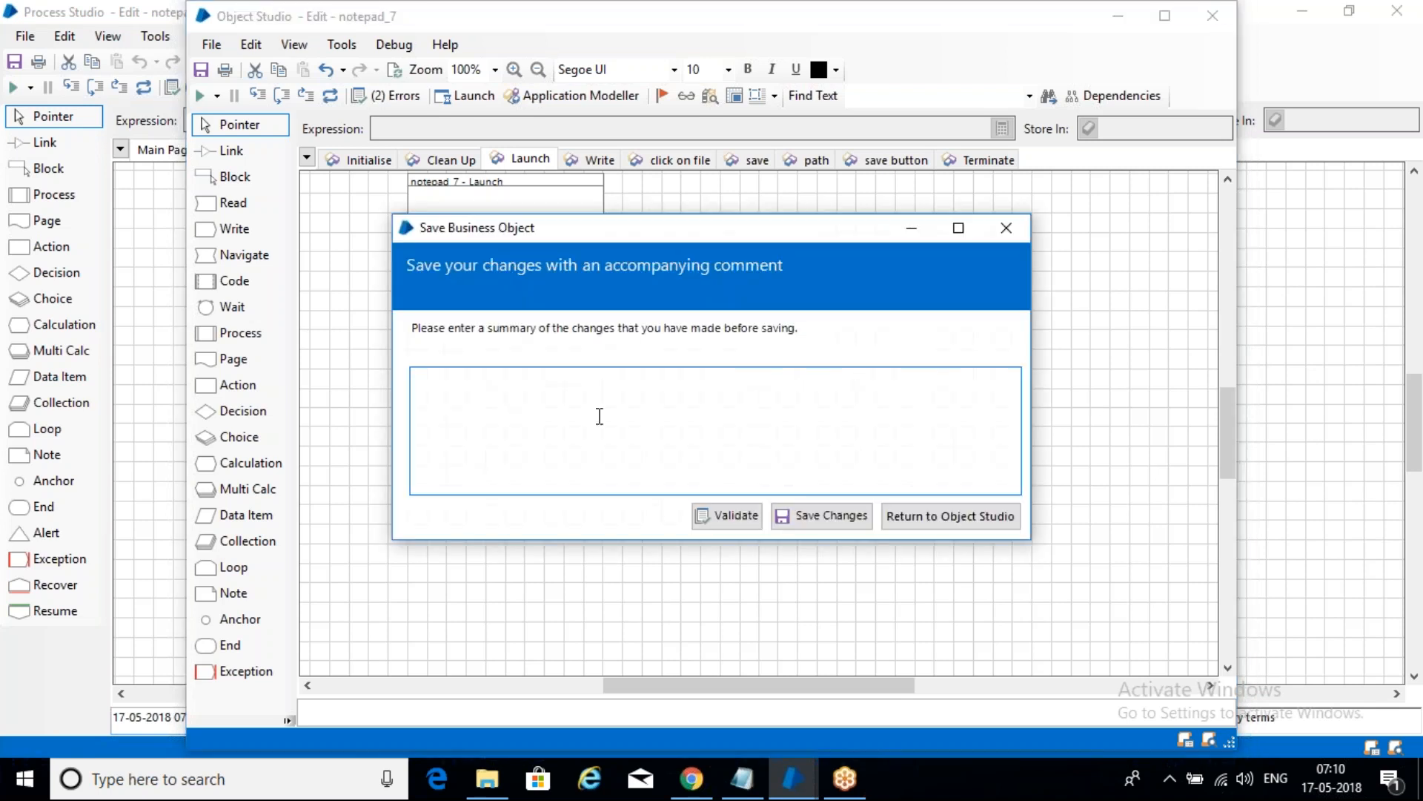
type("save")
left_click(823, 515)
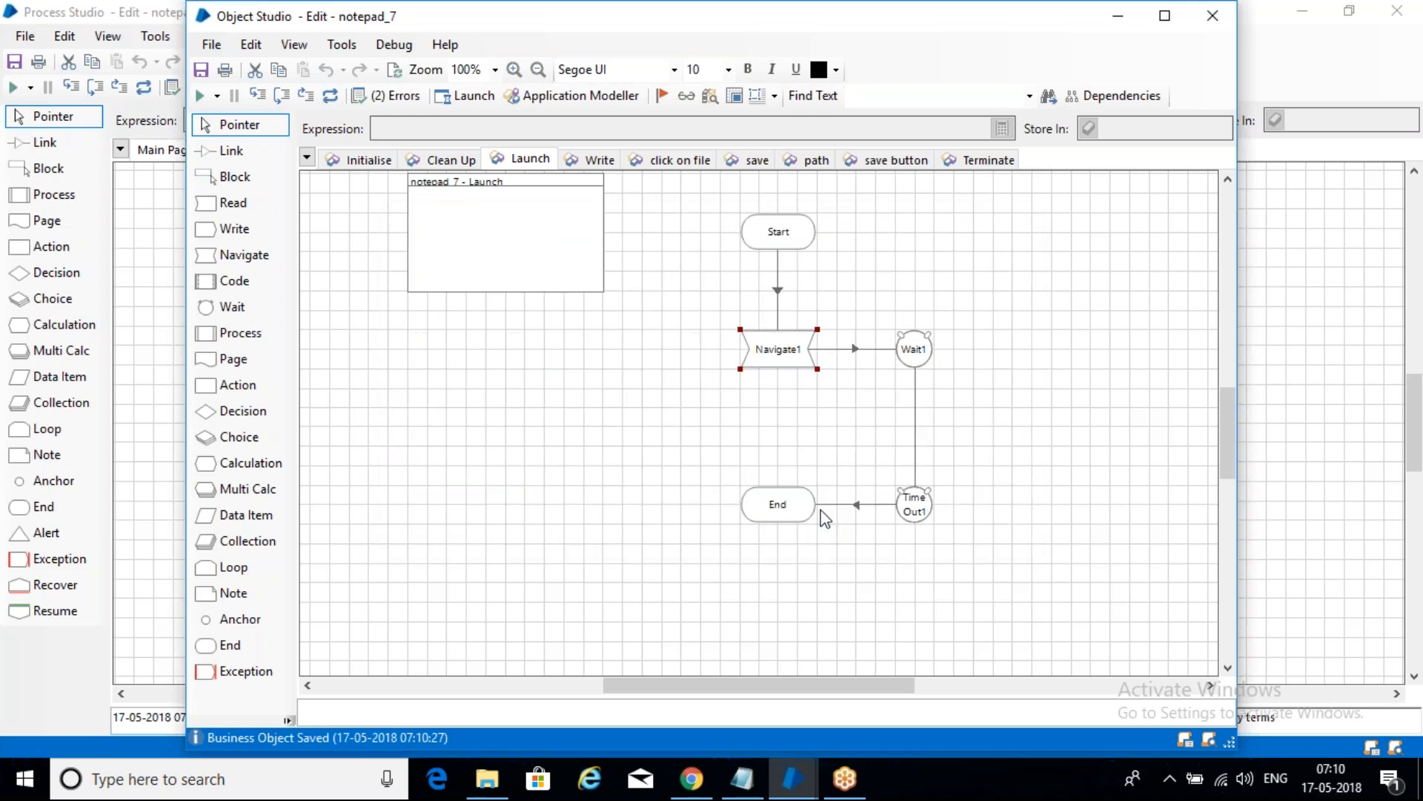
left_click(1119, 15)
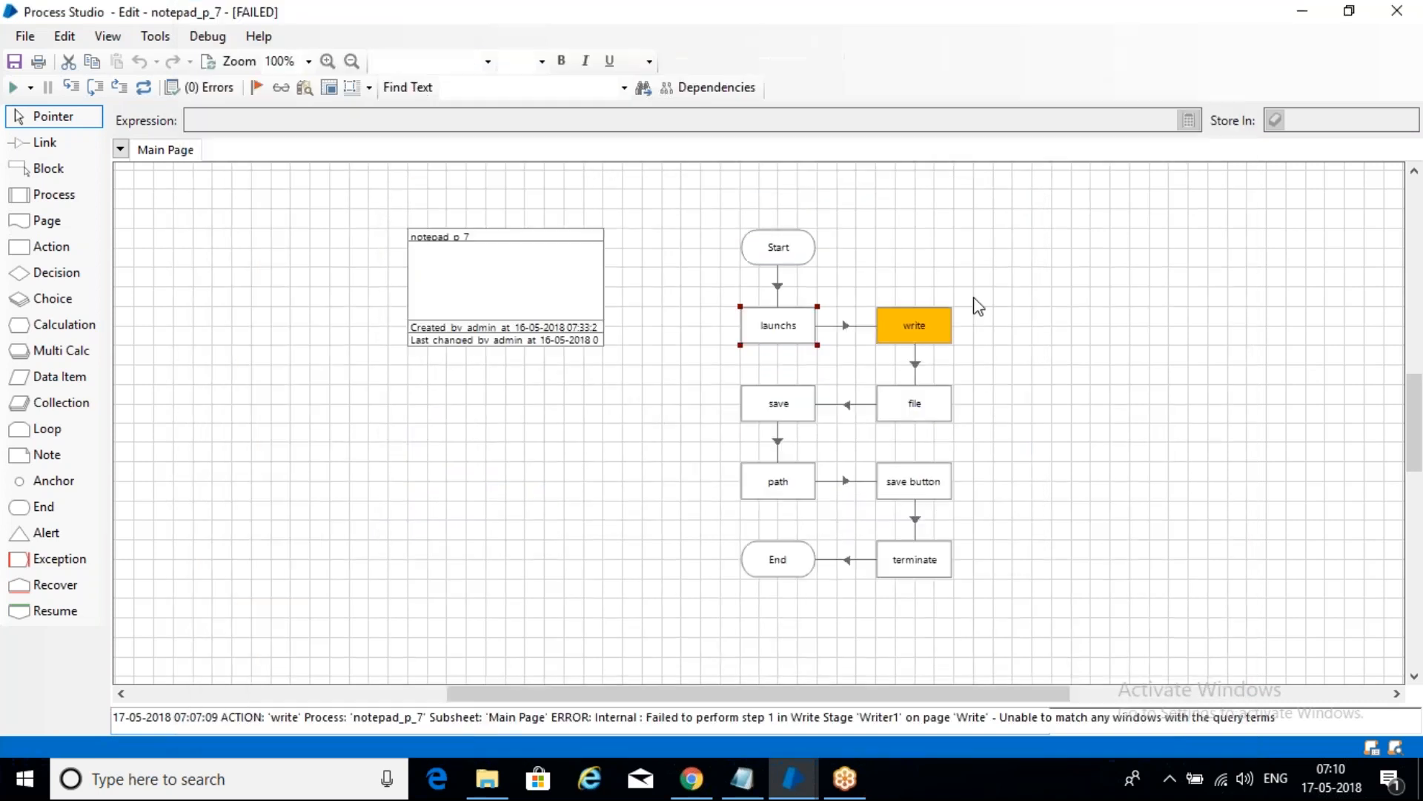
- Reset the failed notepad_p_7 run and check the debug speed setting
left_click(208, 63)
left_click(209, 66)
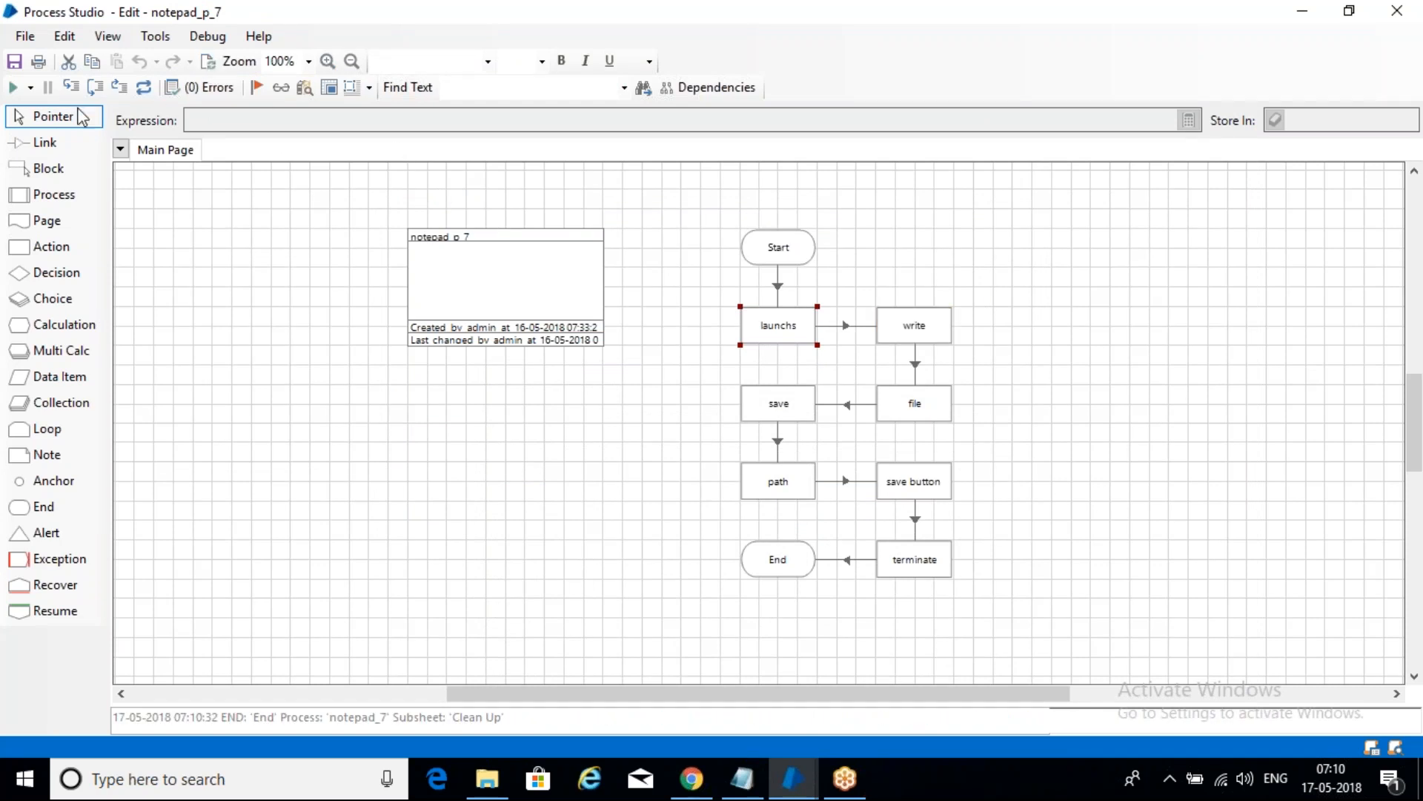
left_click(31, 88)
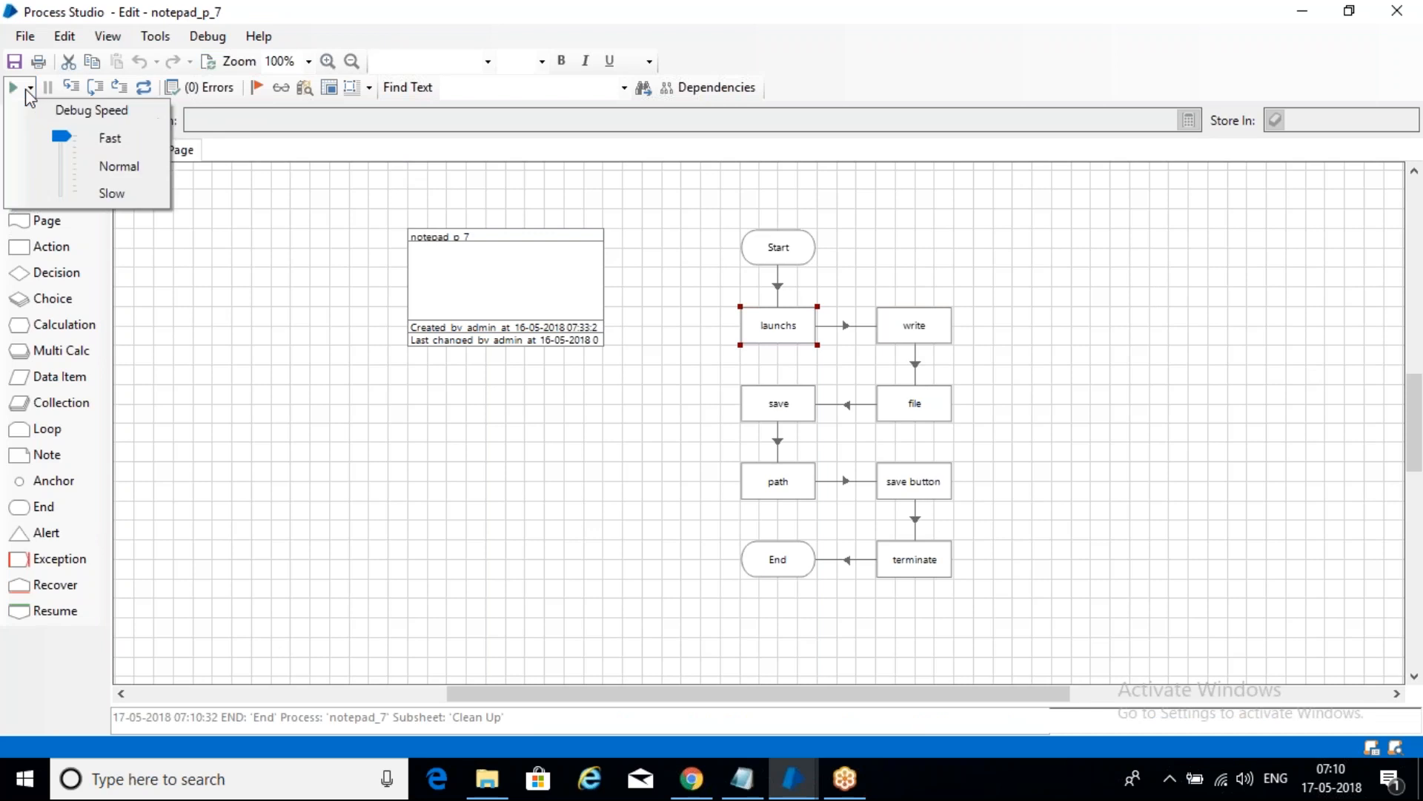
left_click(239, 251)
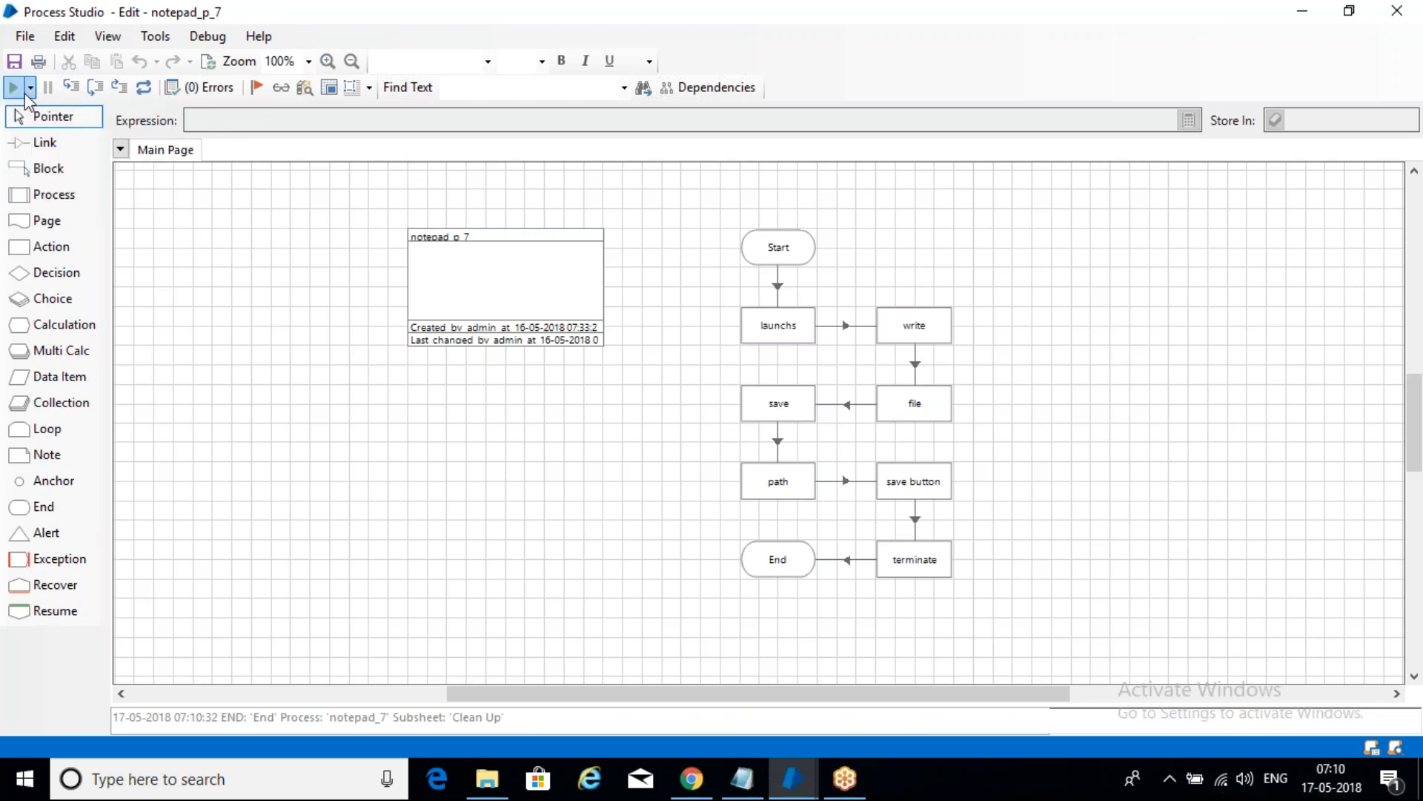
- Rerun notepad_p_7 until it fails at Writer2 on 'path', bringing up the error
left_click(12, 88)
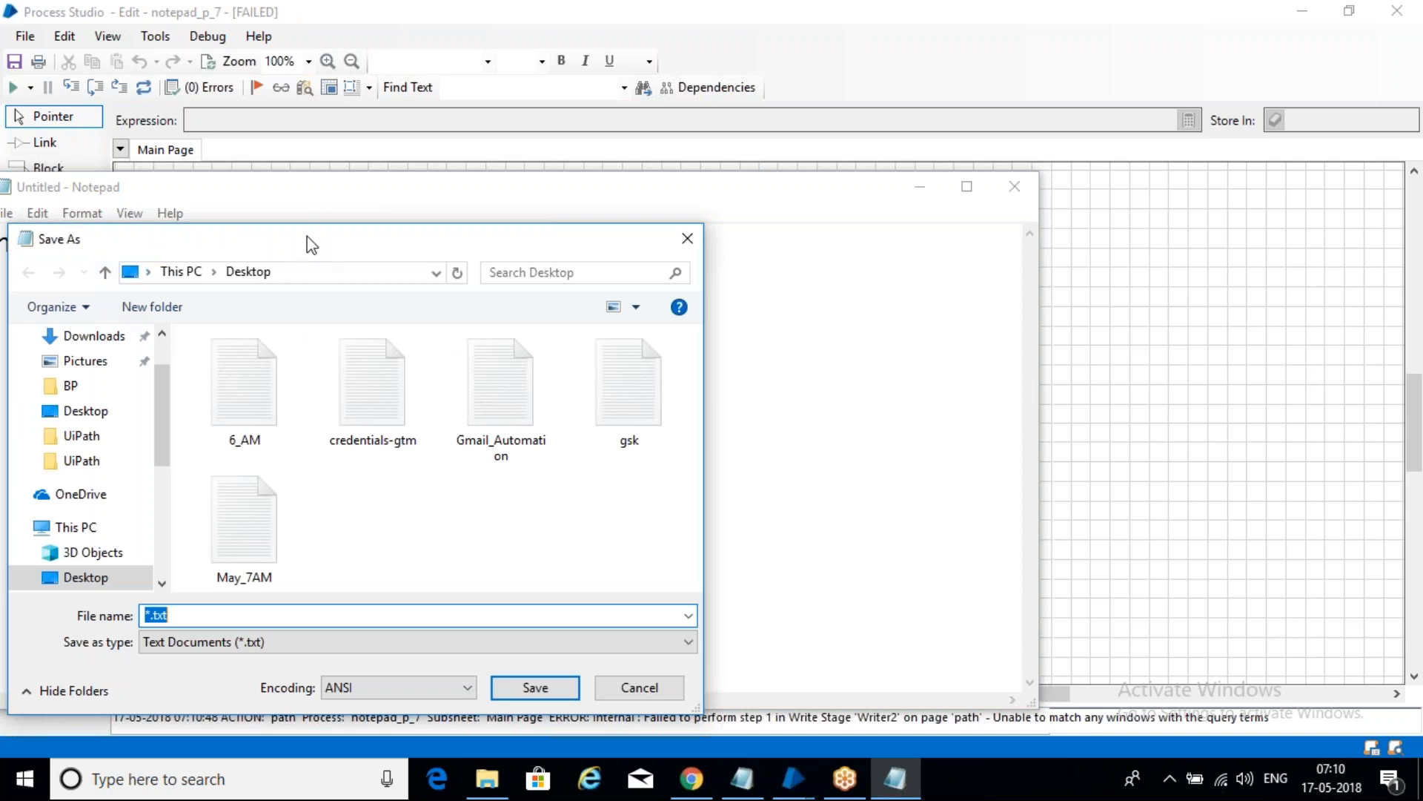
left_click_drag(307, 238, 456, 180)
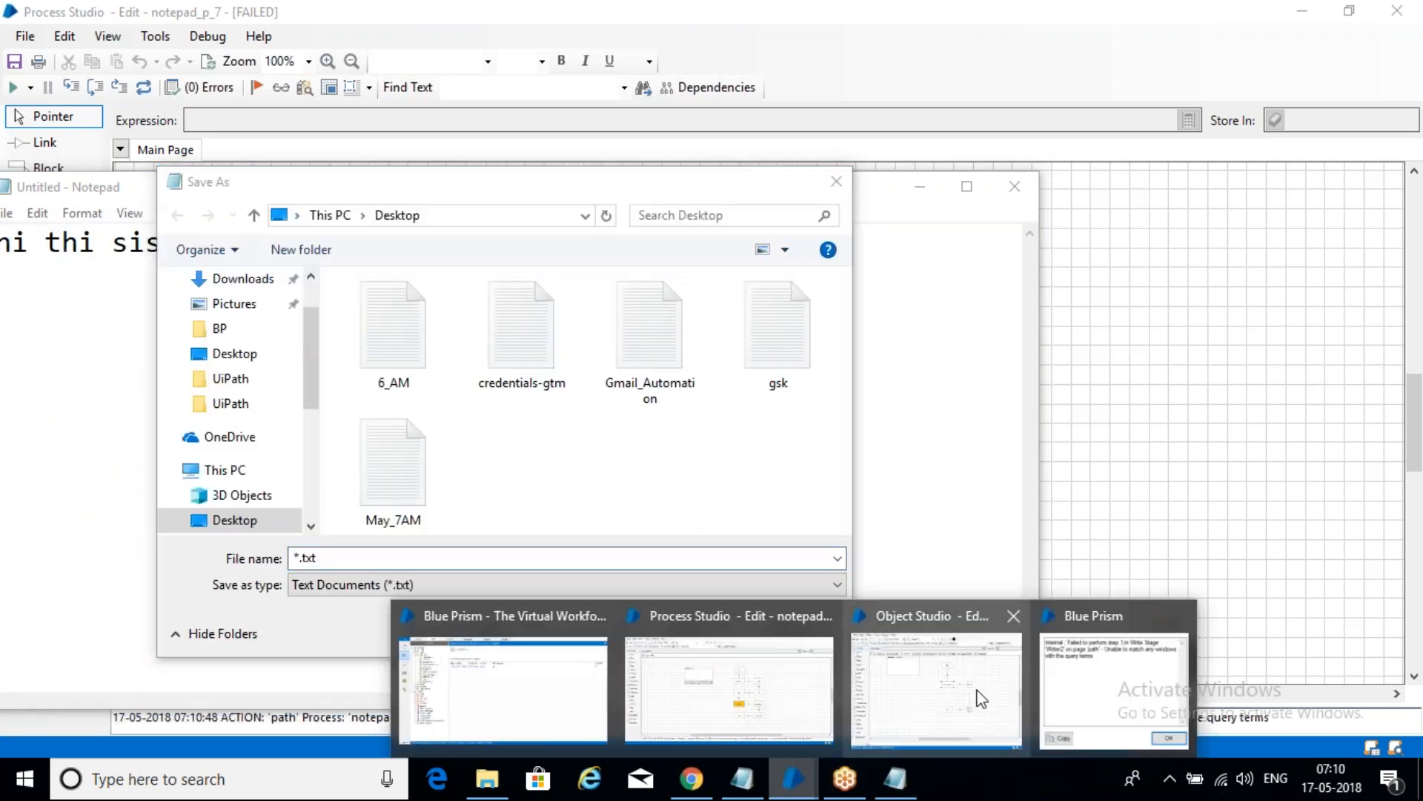
left_click(1081, 688)
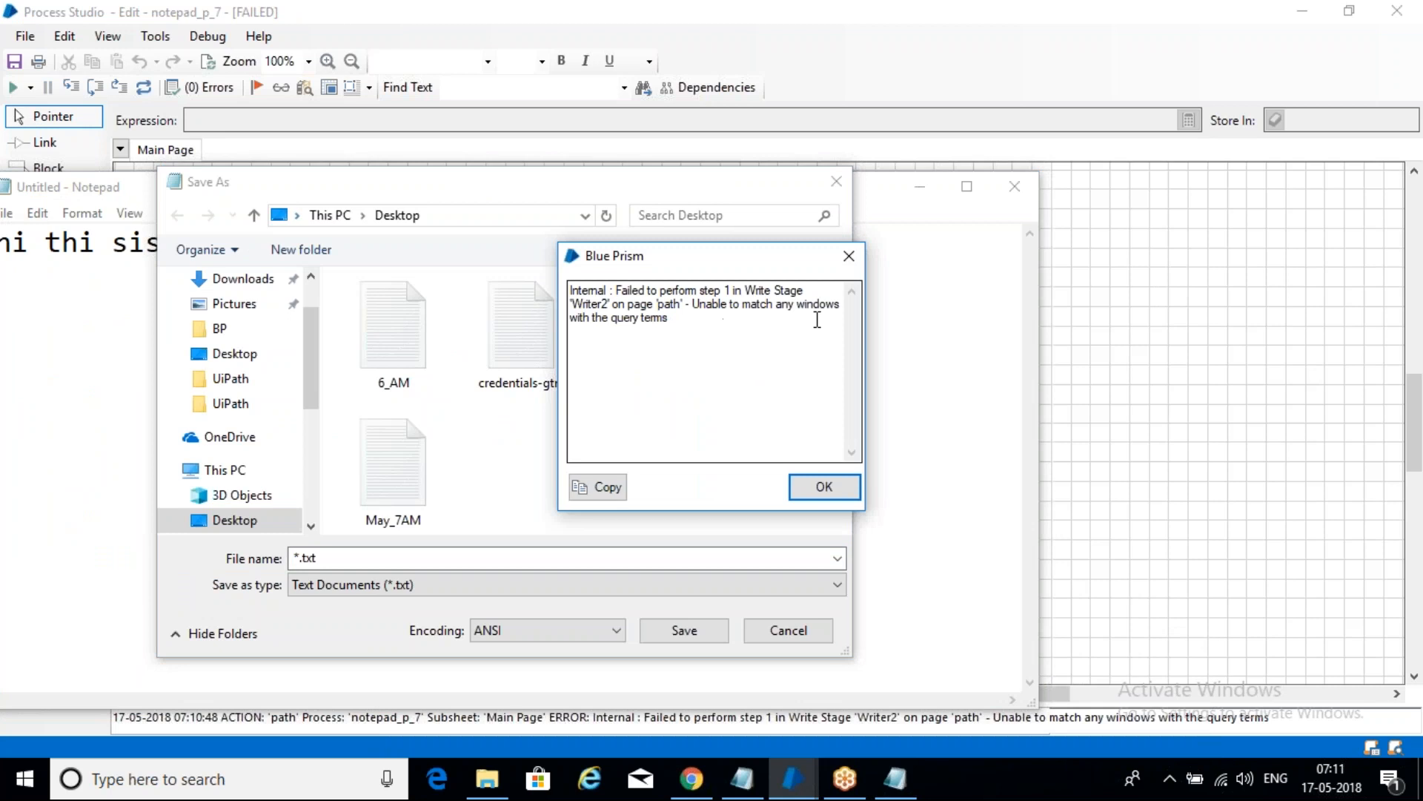
- Dismiss the error, close Save As and Notepad, then view the path action in Object Studio
left_click_drag(688, 305, 599, 305)
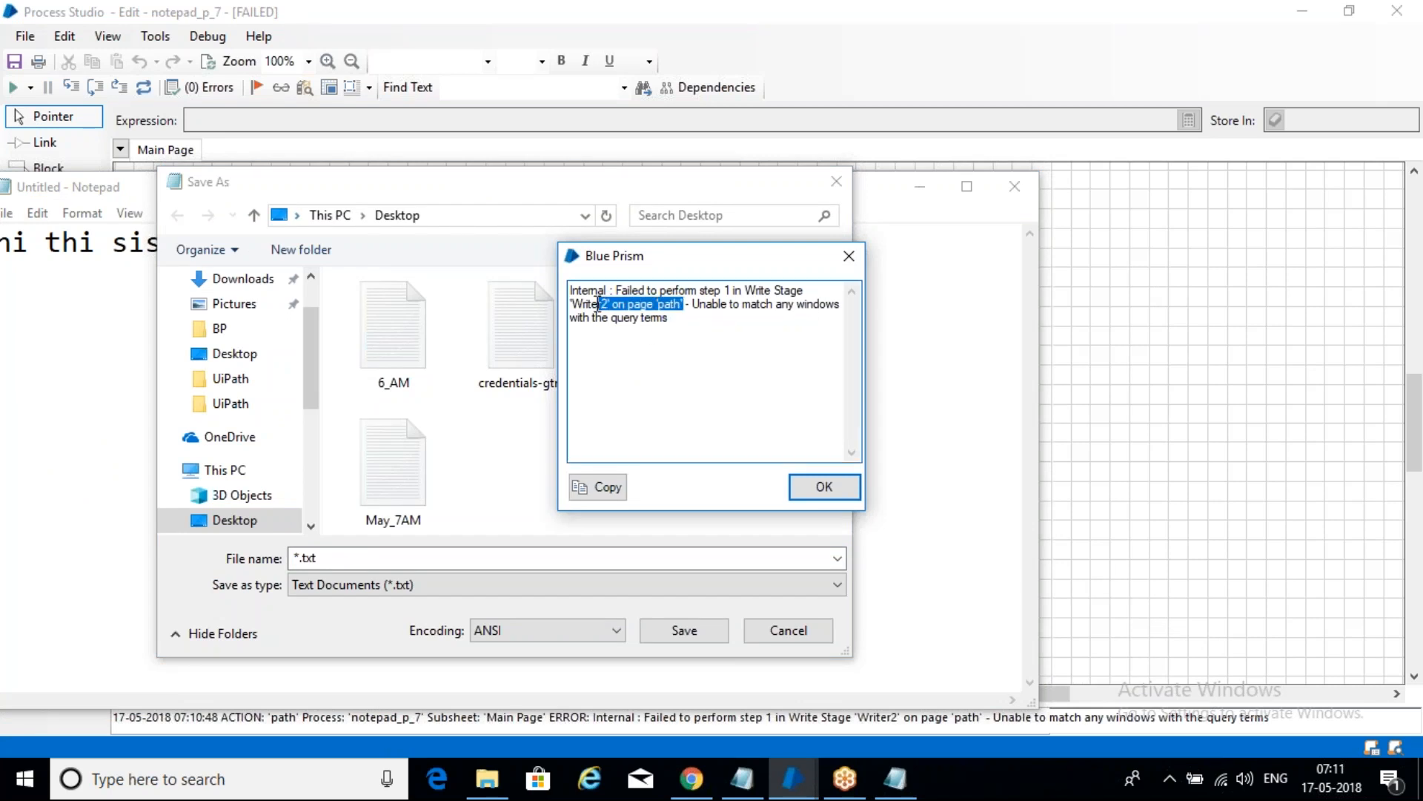
left_click(840, 492)
left_click(837, 182)
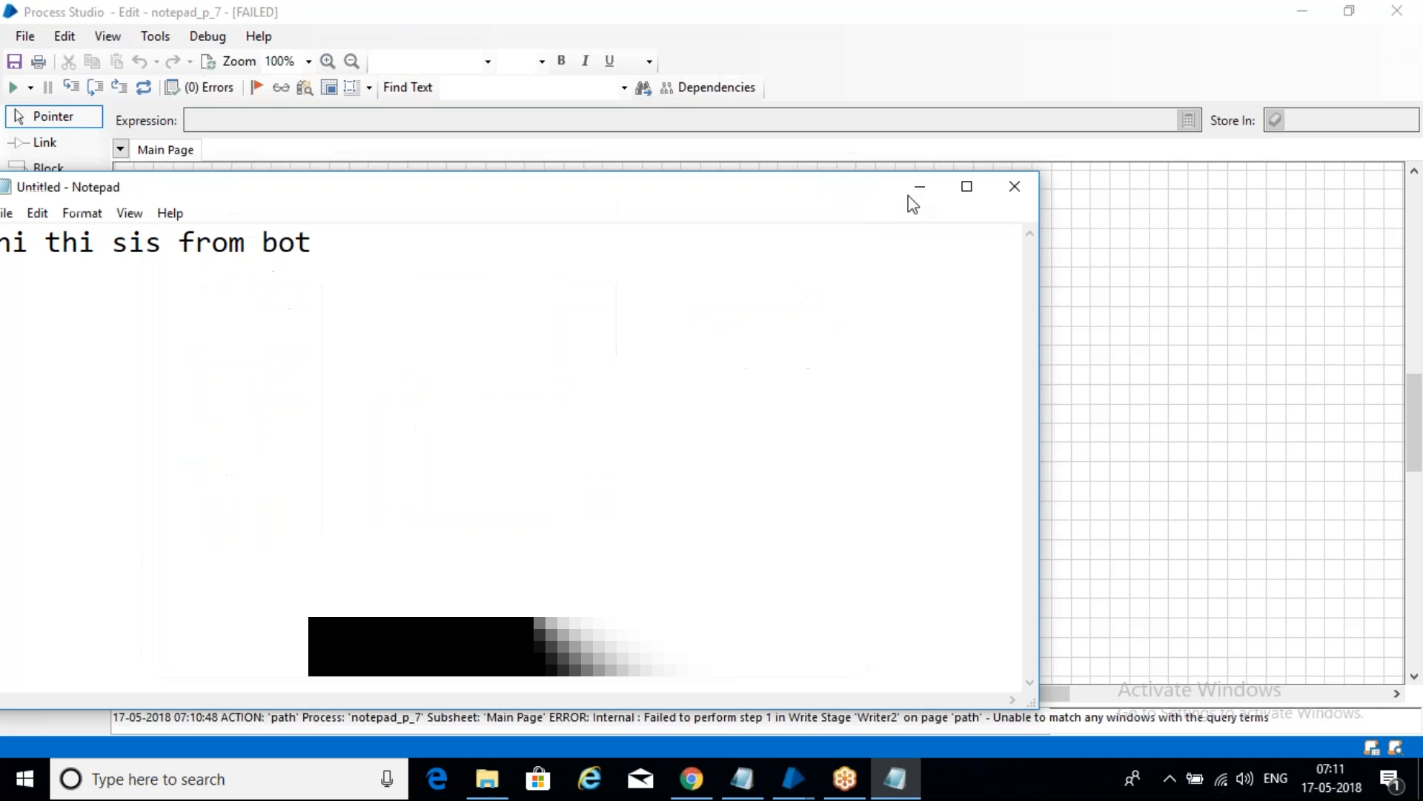
left_click(1015, 189)
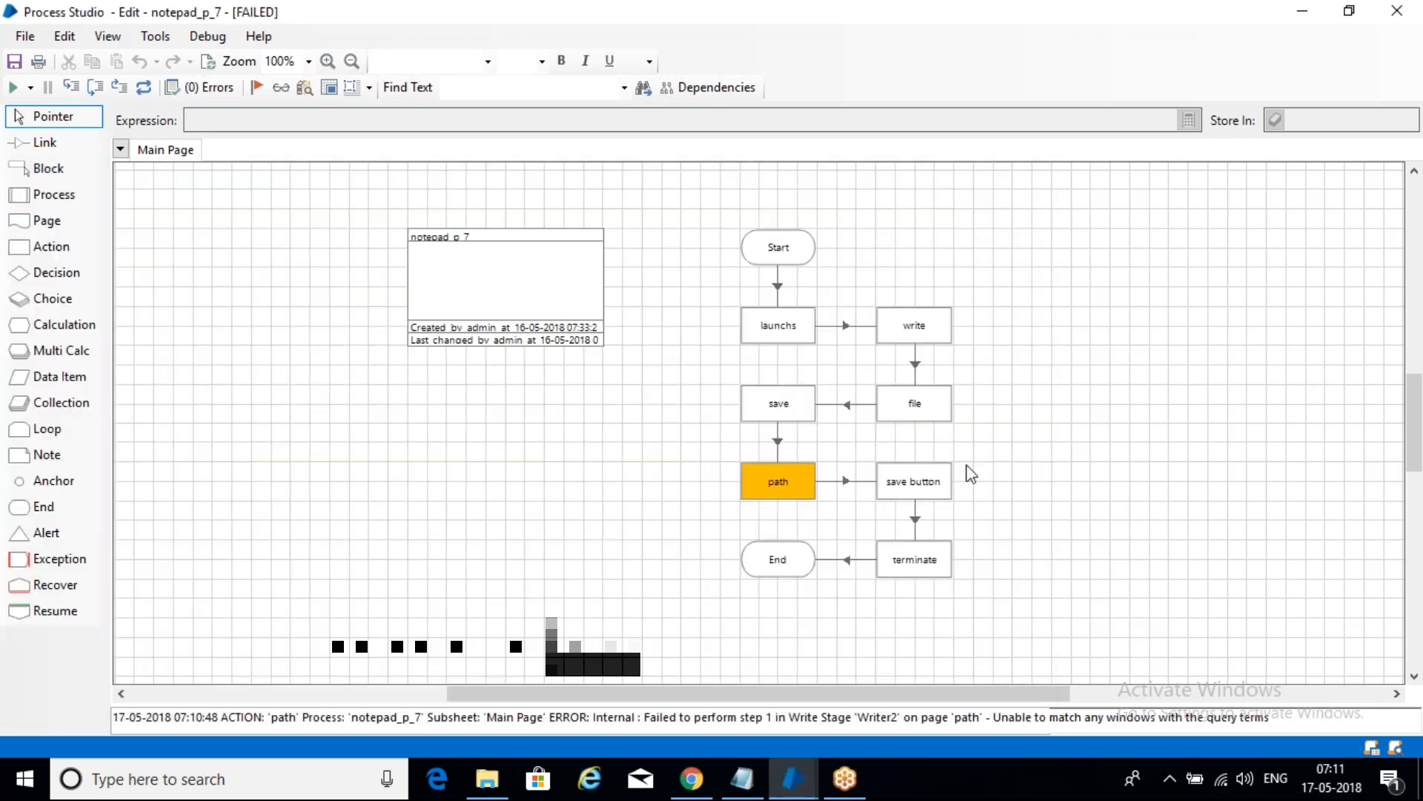
right_click(810, 494)
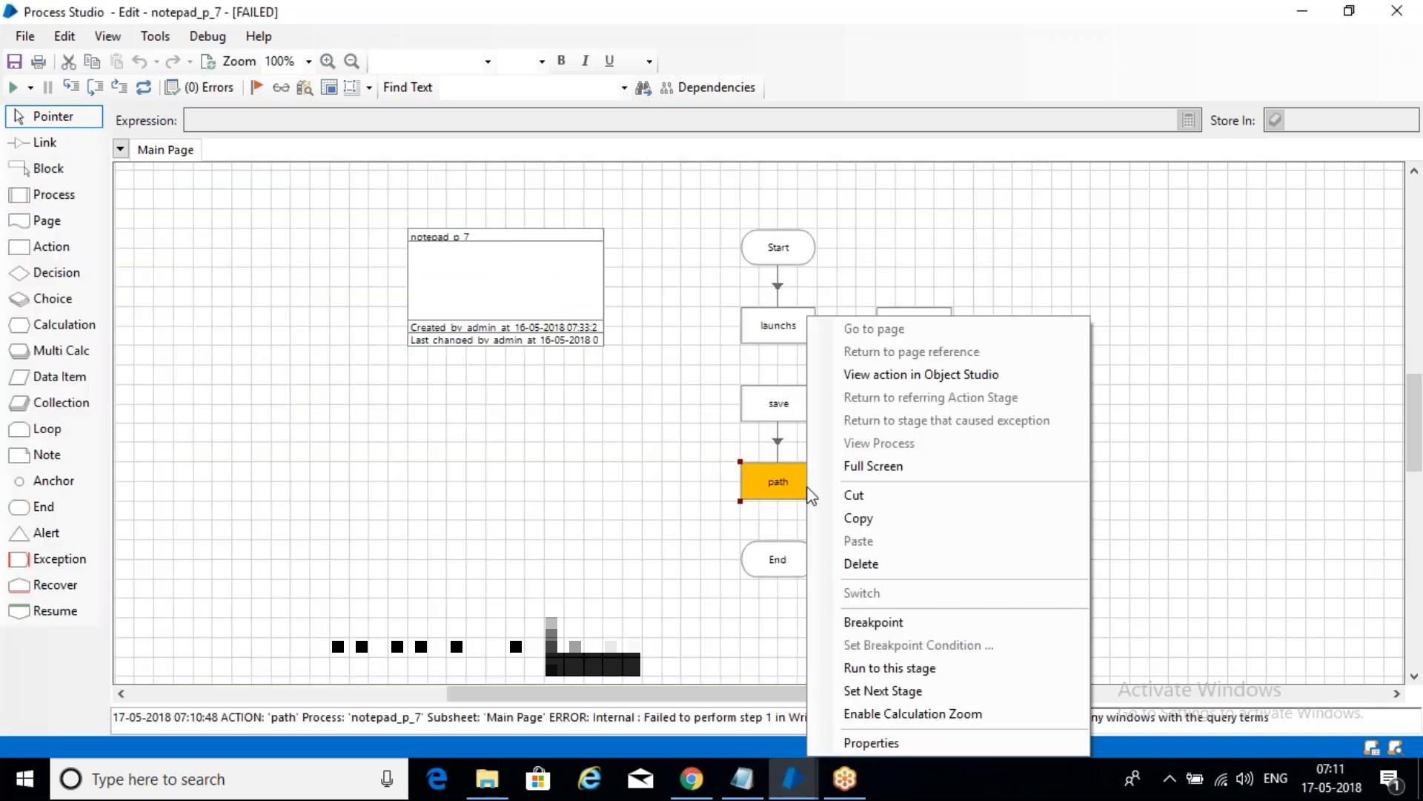
left_click(906, 374)
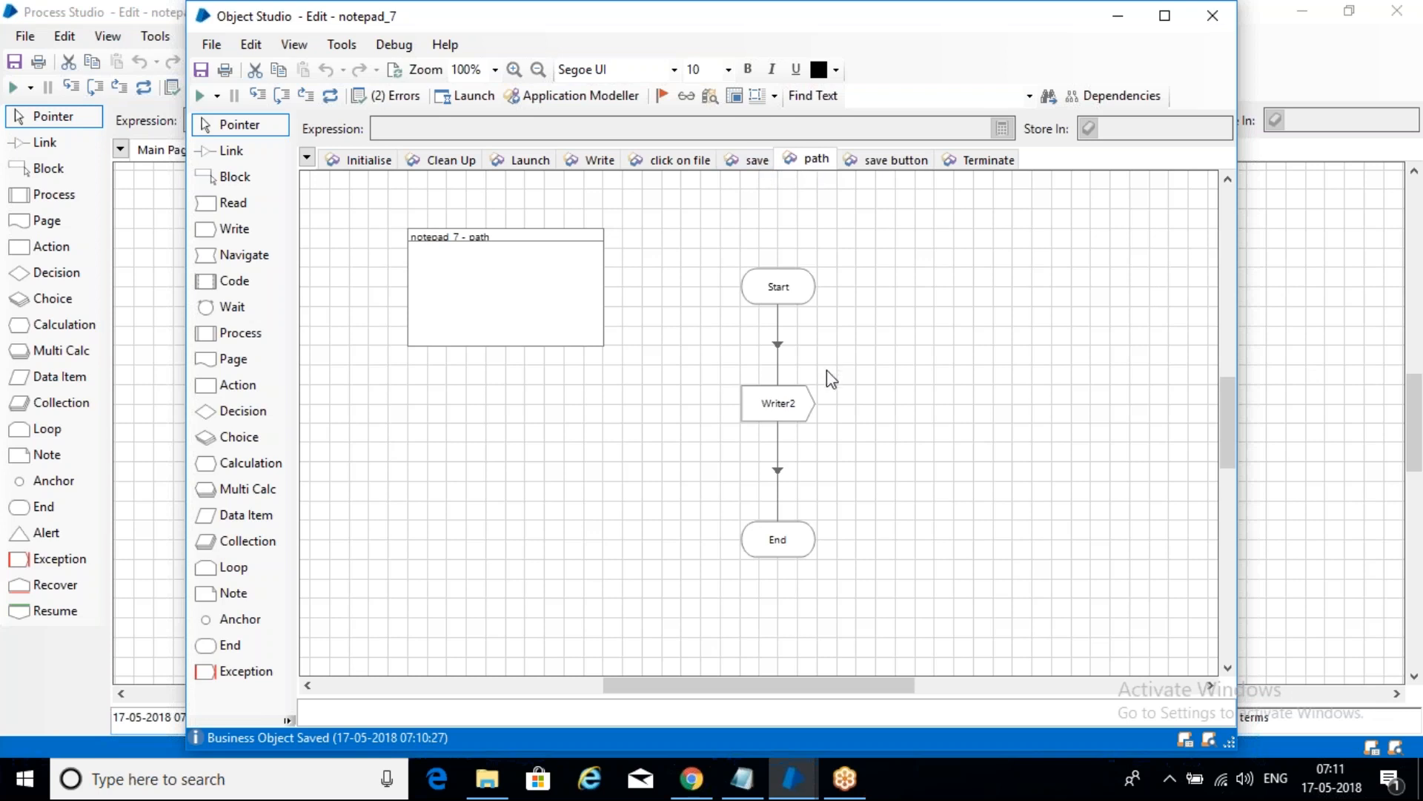
- On the save page, add Wait2 linked from Navigate3, with Time Out2 linked to End
left_click(757, 160)
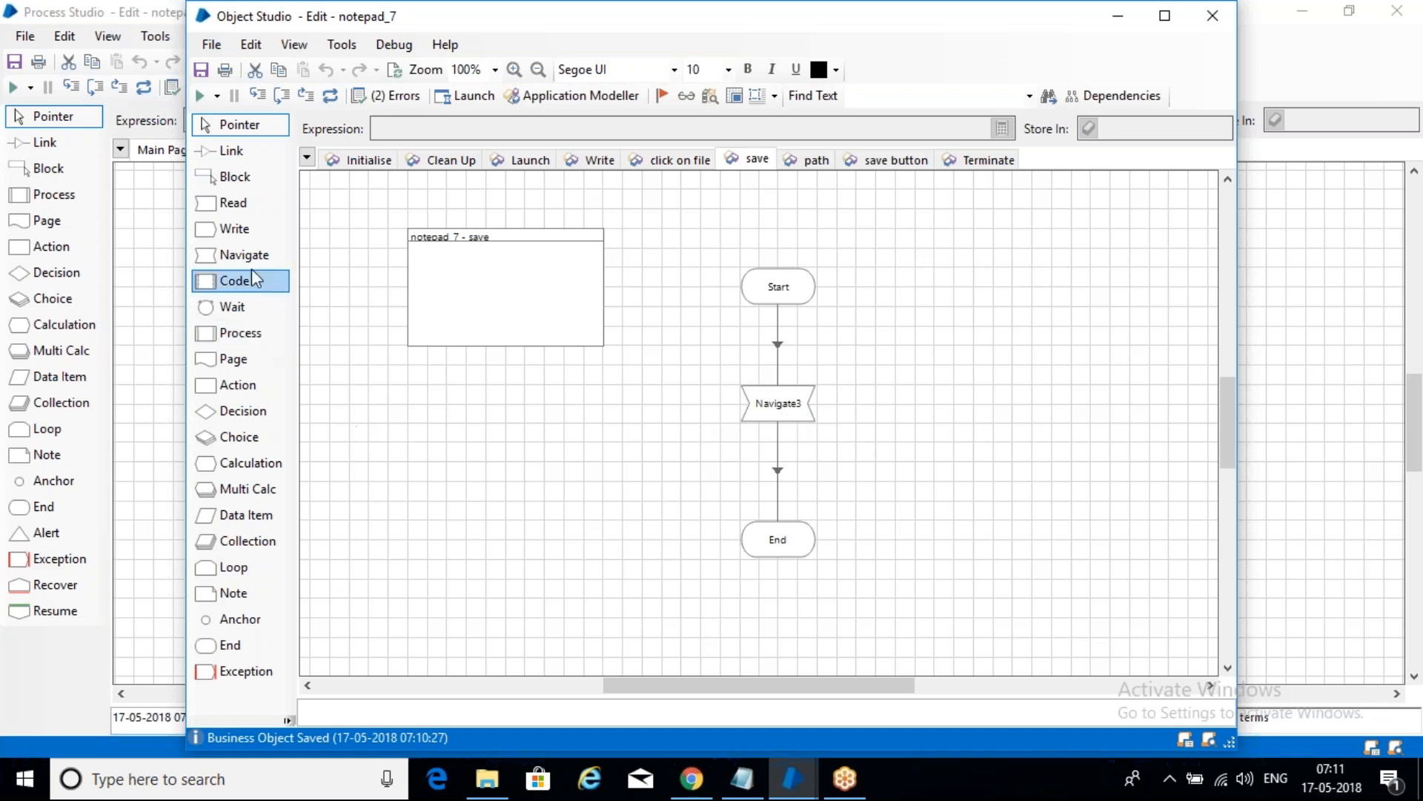
left_click_drag(232, 307, 928, 409)
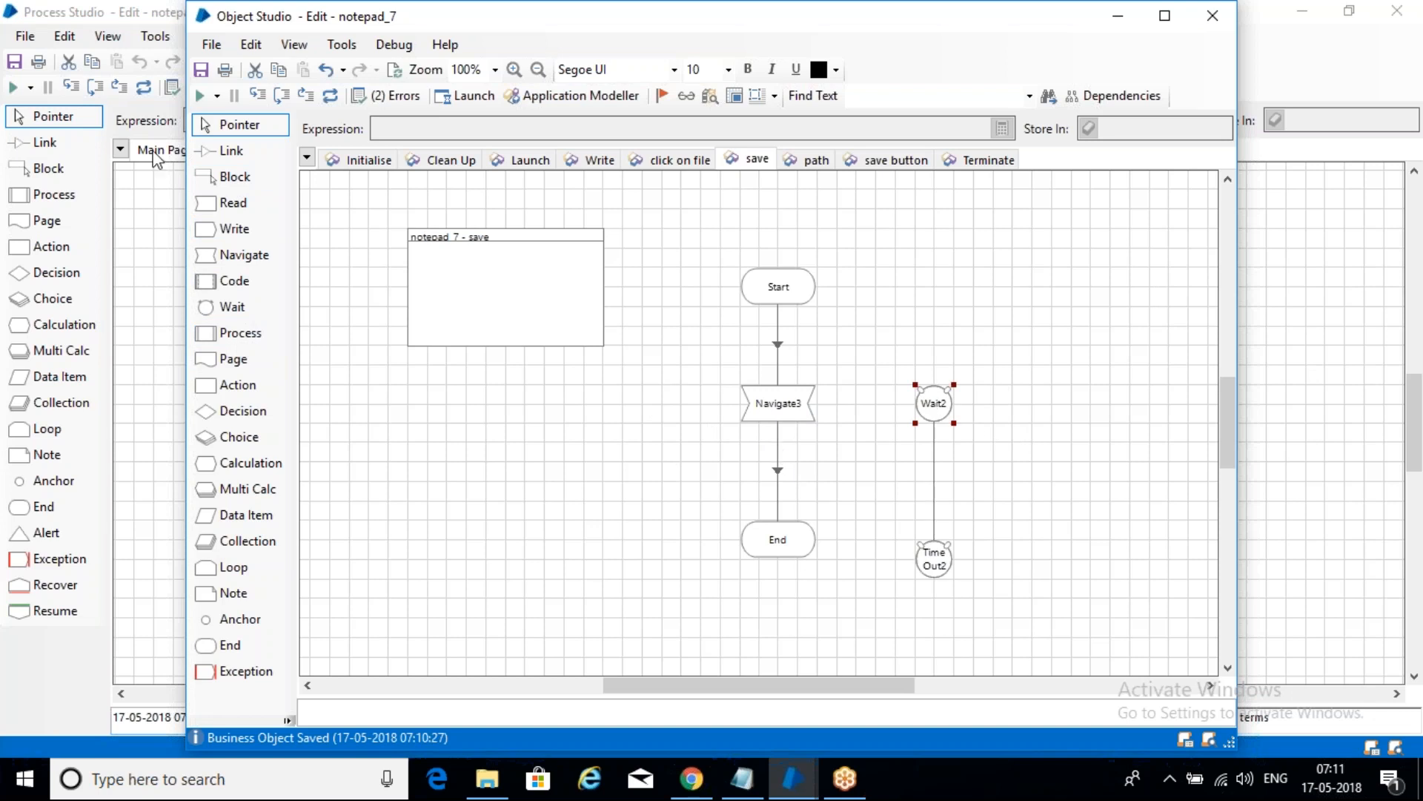
left_click(231, 151)
left_click_drag(811, 407, 935, 407)
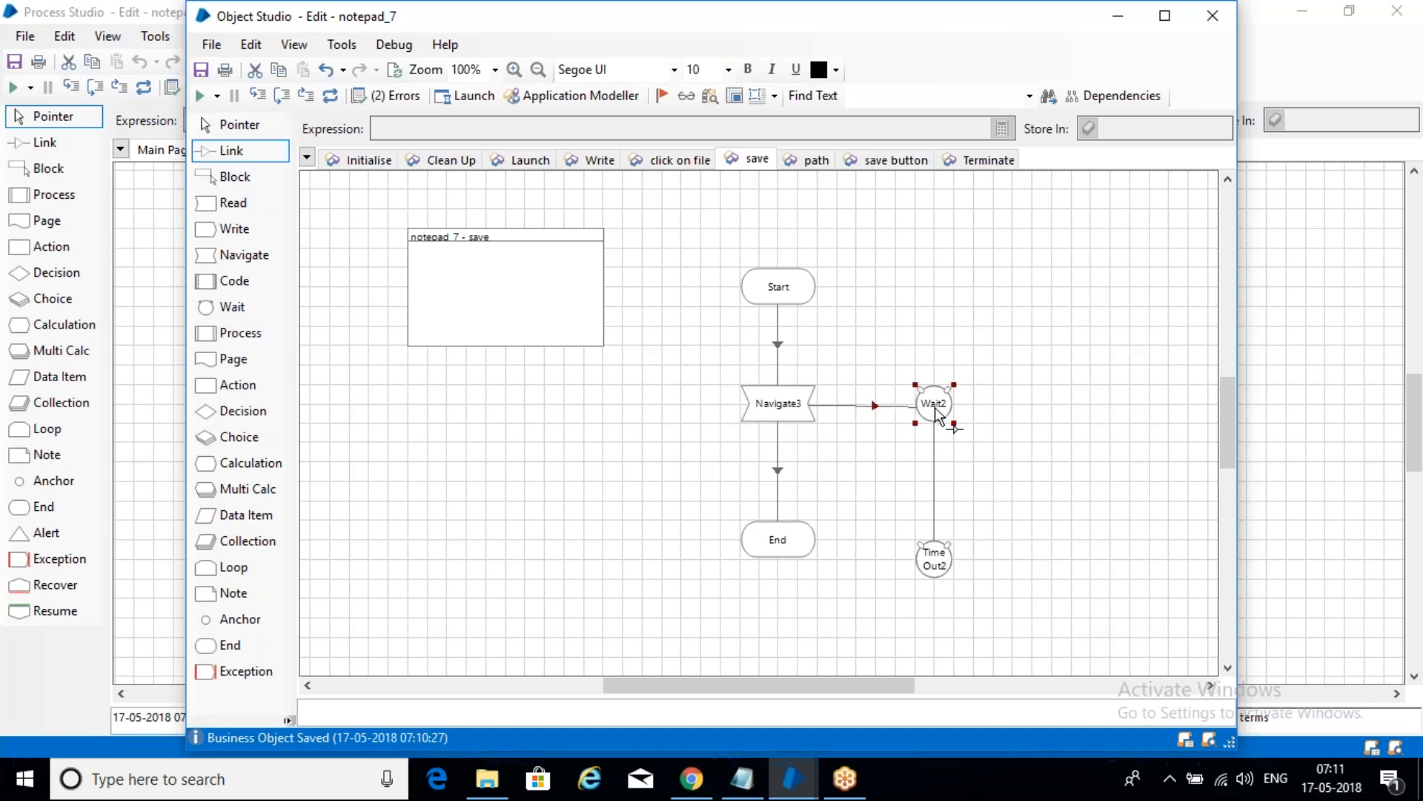
left_click_drag(936, 563, 775, 545)
left_click(254, 130)
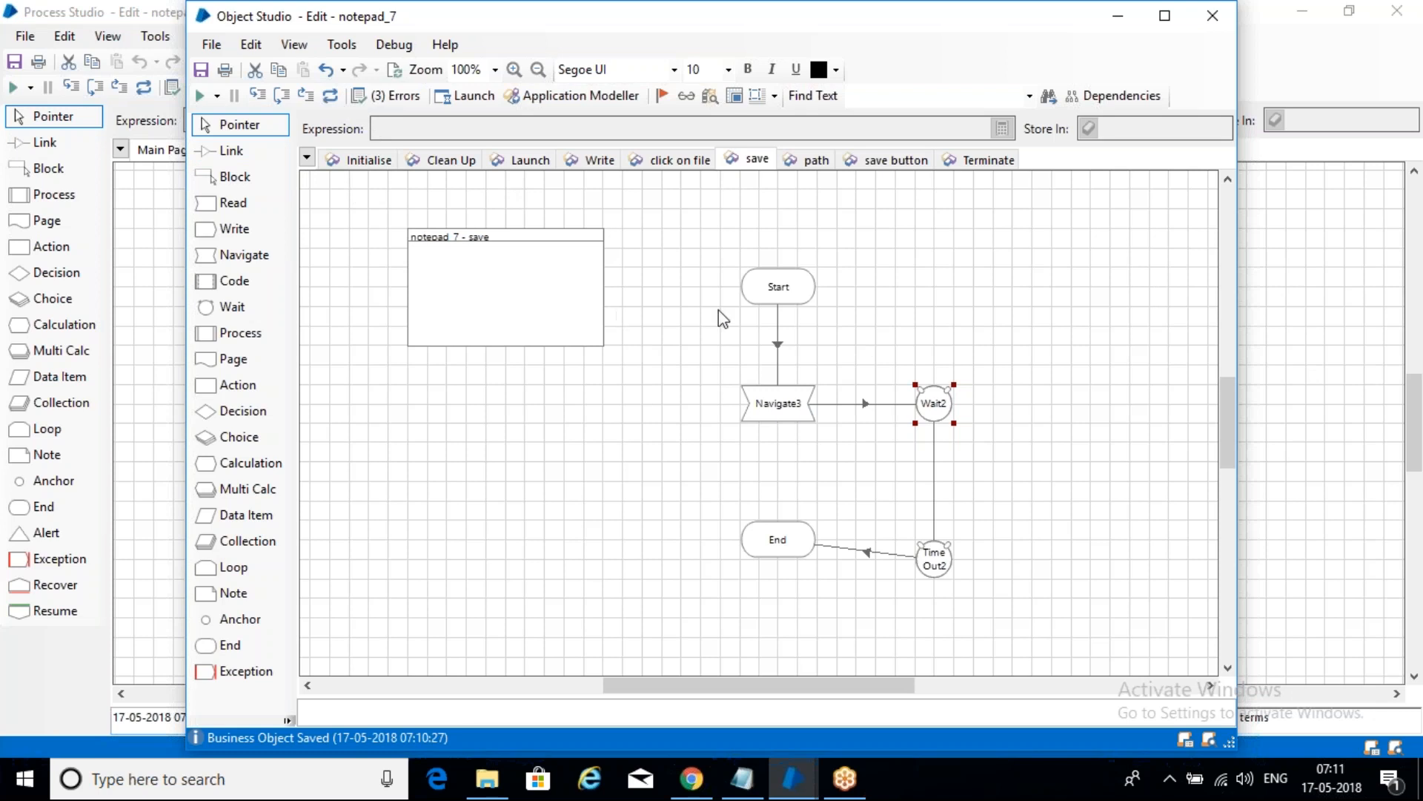
- Save the notepad_7 object with the comment 'sa' and minimize Object Studio
key("ctrl+s")
type("sa")
left_click(821, 515)
left_click(1118, 16)
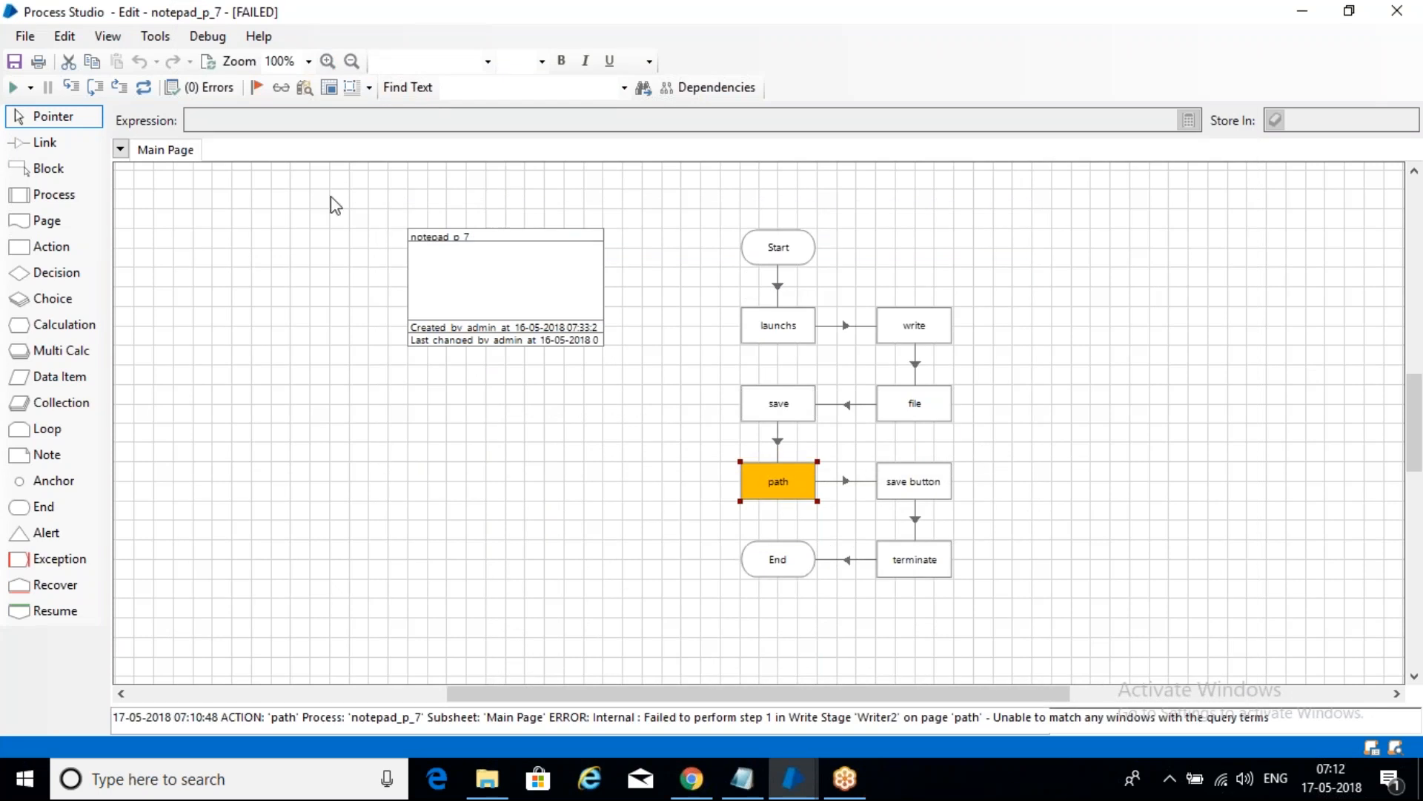
- Reset the failed notepad_p_7 run and run the process again
left_click(209, 63)
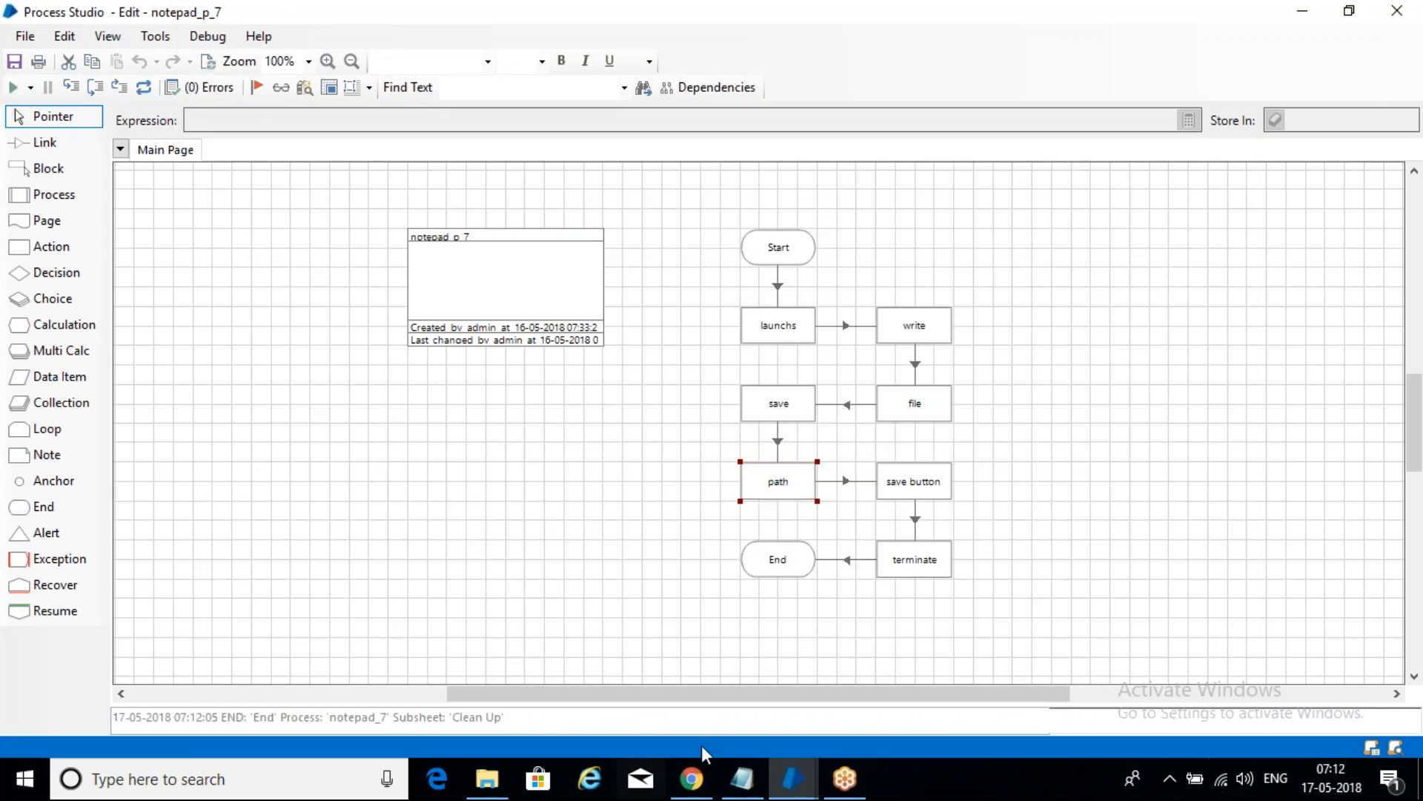
mouse_move(742, 784)
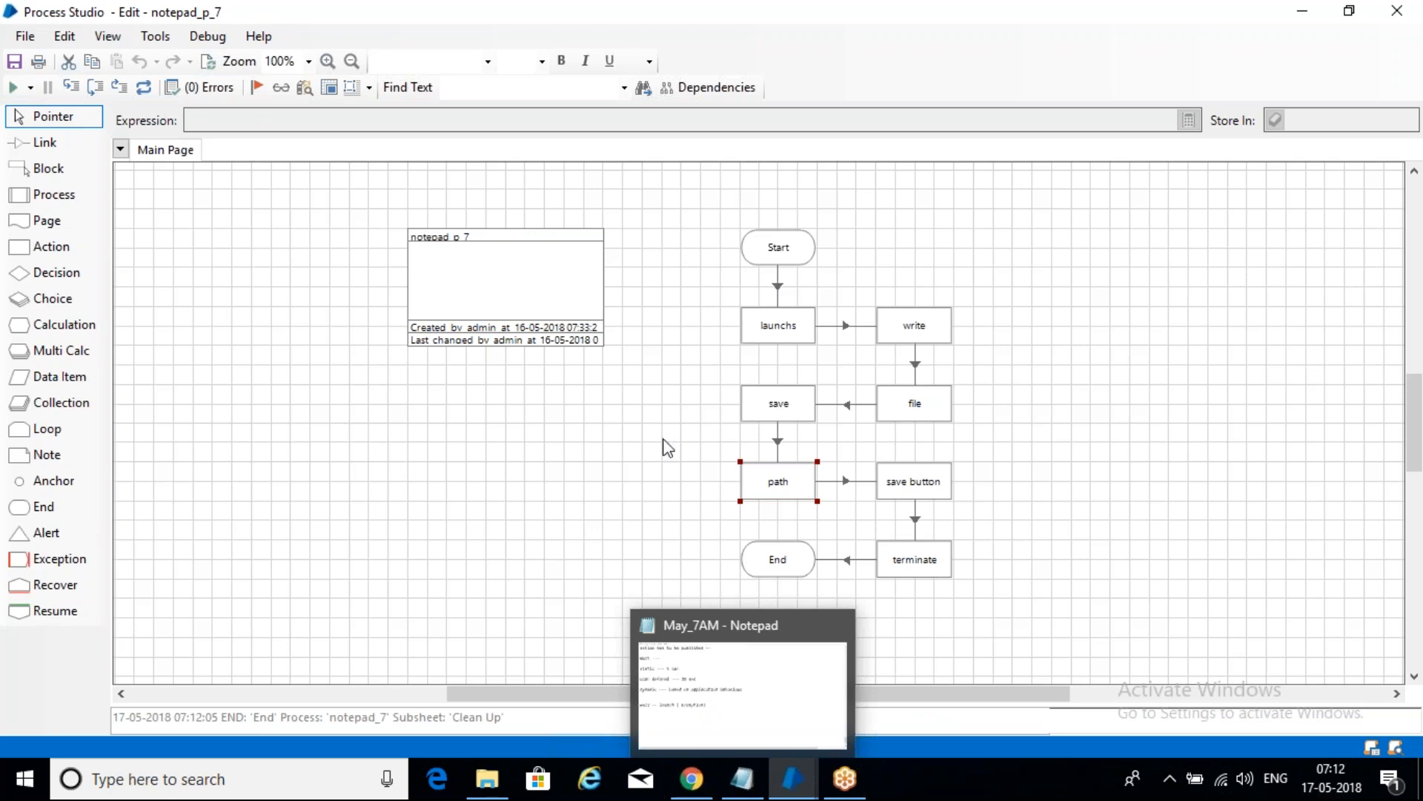
left_click(12, 87)
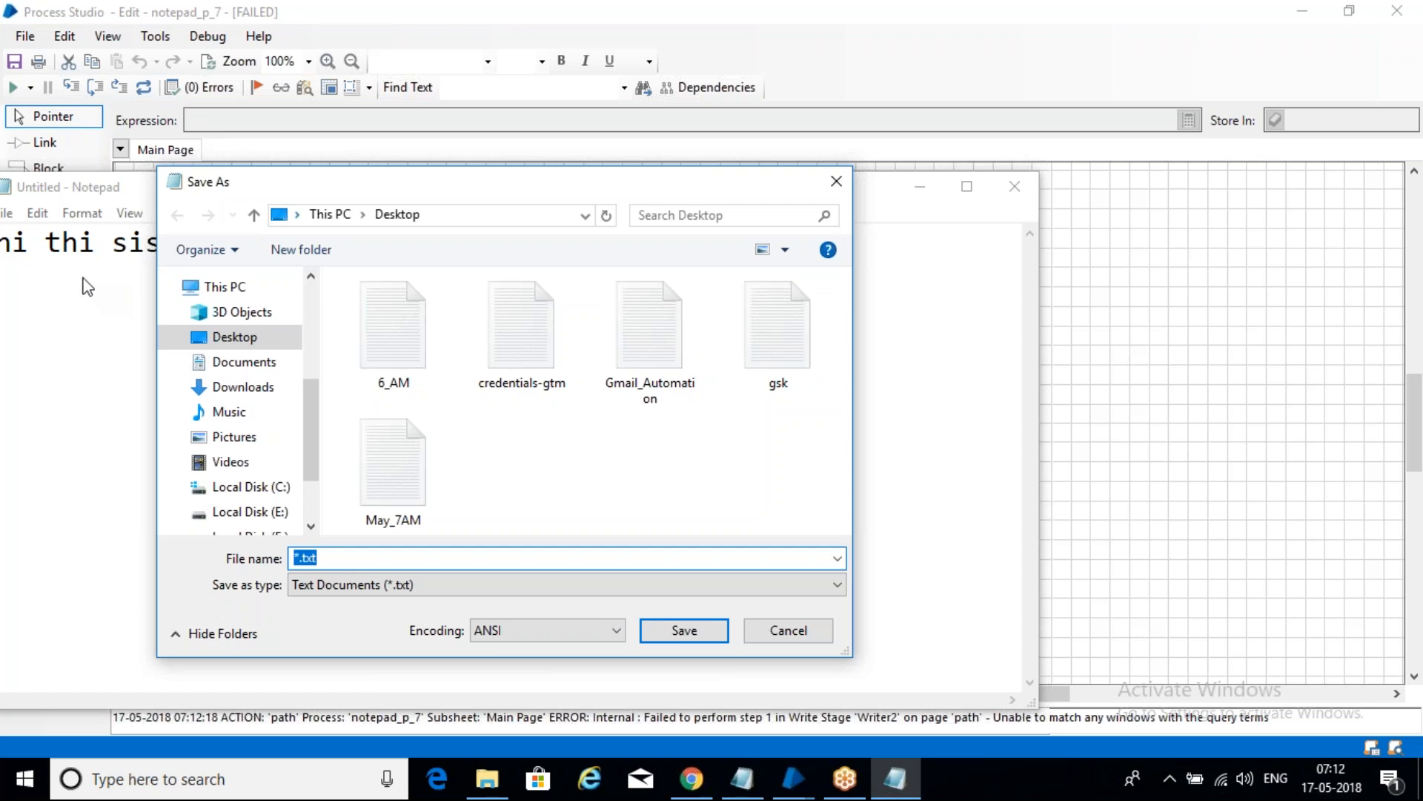
- Dismiss the path-step error, then close the Save As dialog and the test Notepad
mouse_move(783, 792)
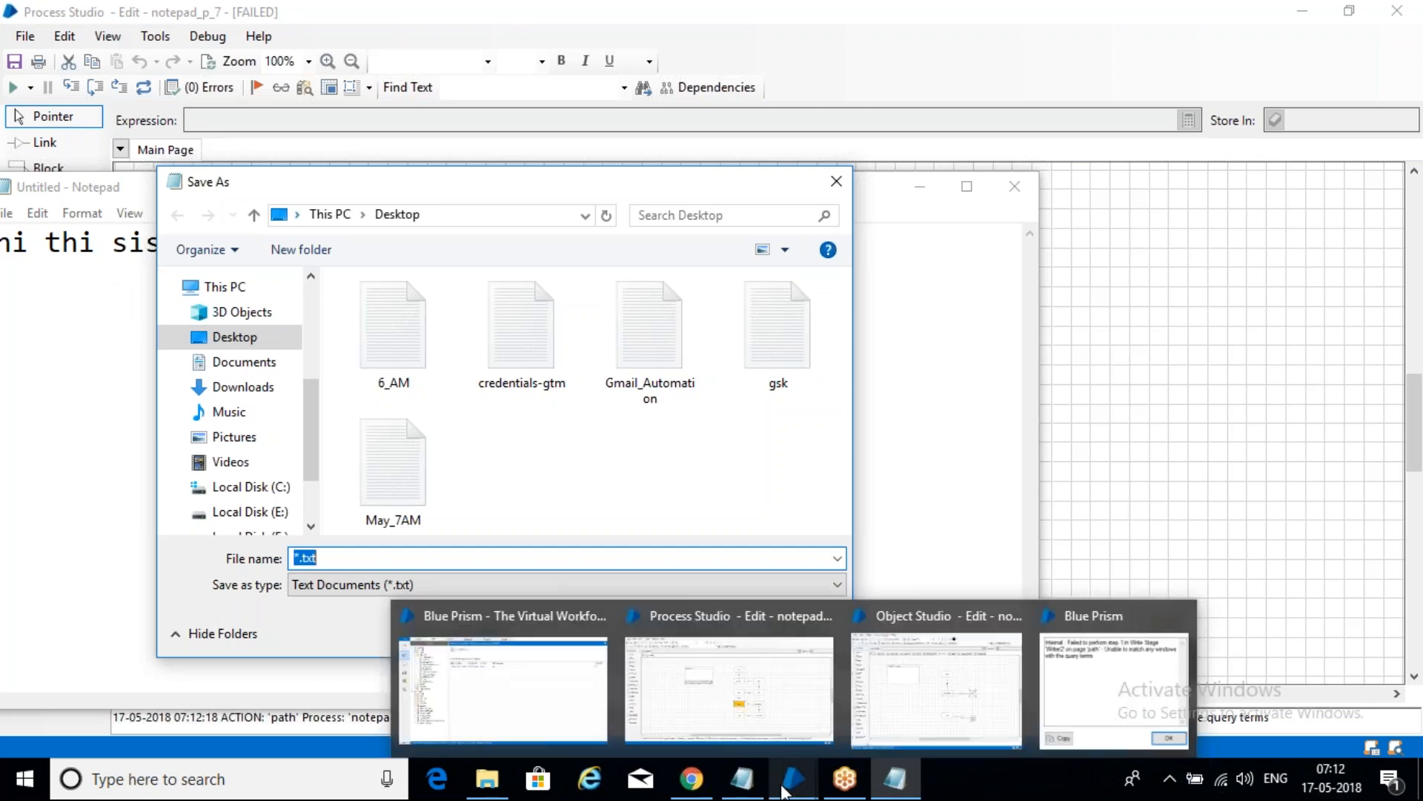
left_click(1109, 675)
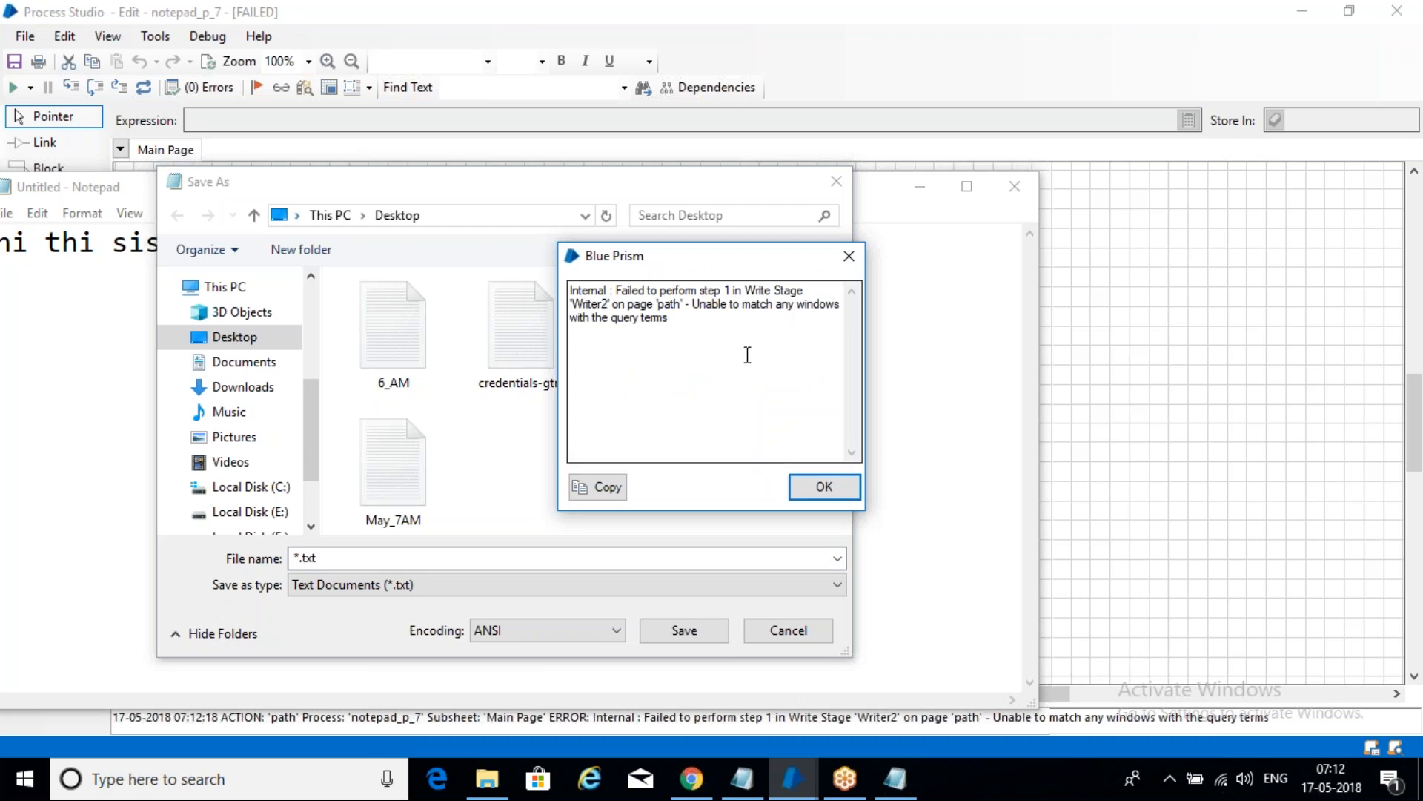
left_click(853, 488)
left_click(836, 185)
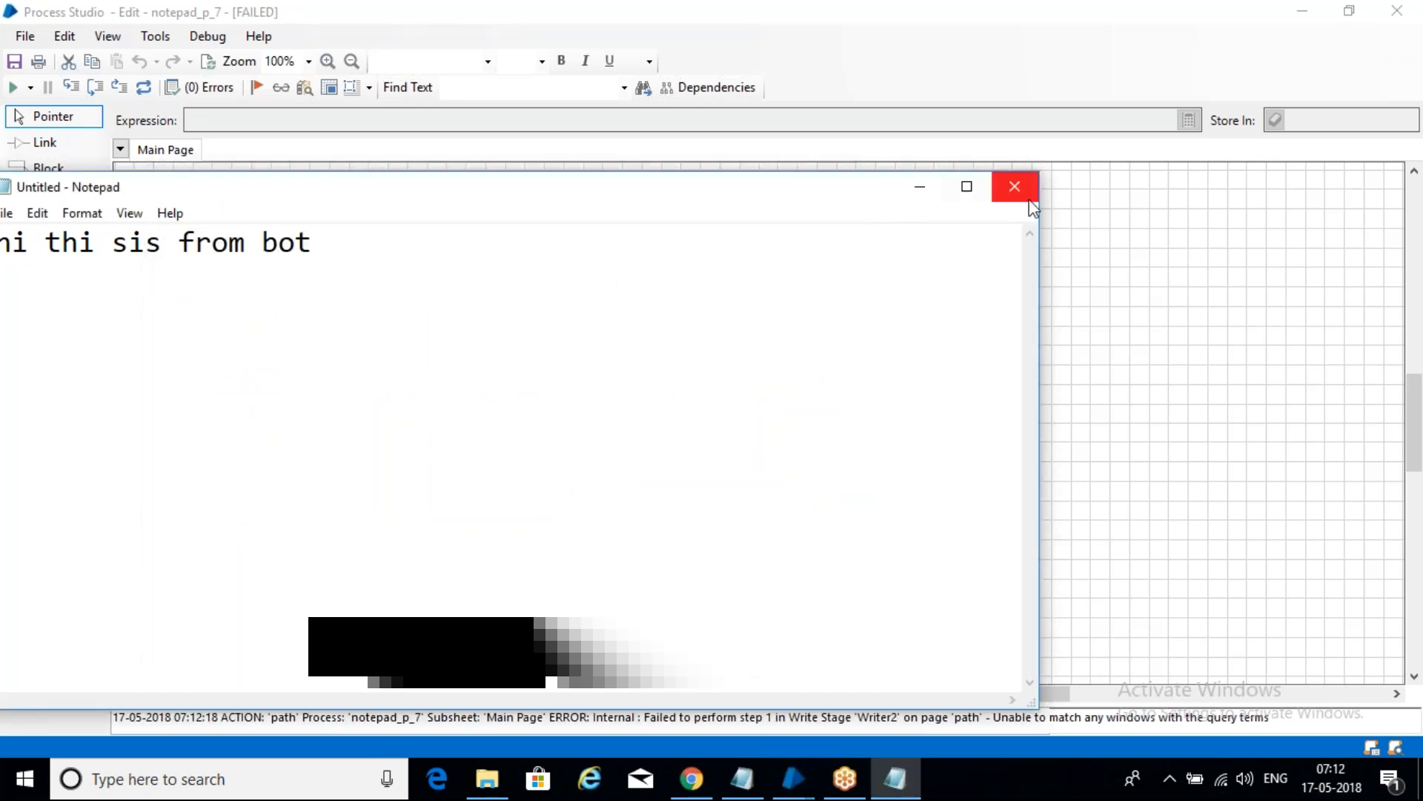
left_click(1023, 191)
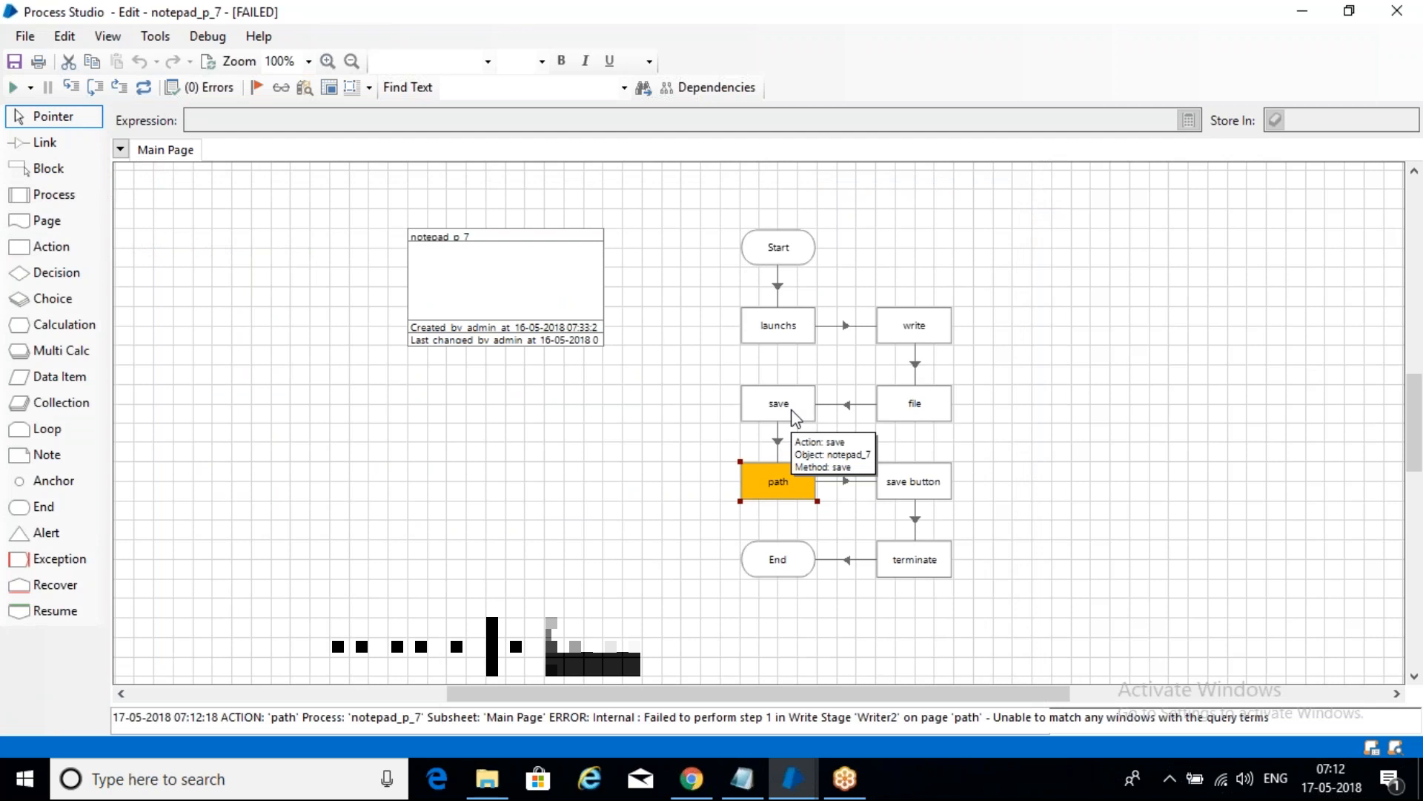
- Open the save action in Object Studio and change the Wait2 timeout to 1
right_click(794, 417)
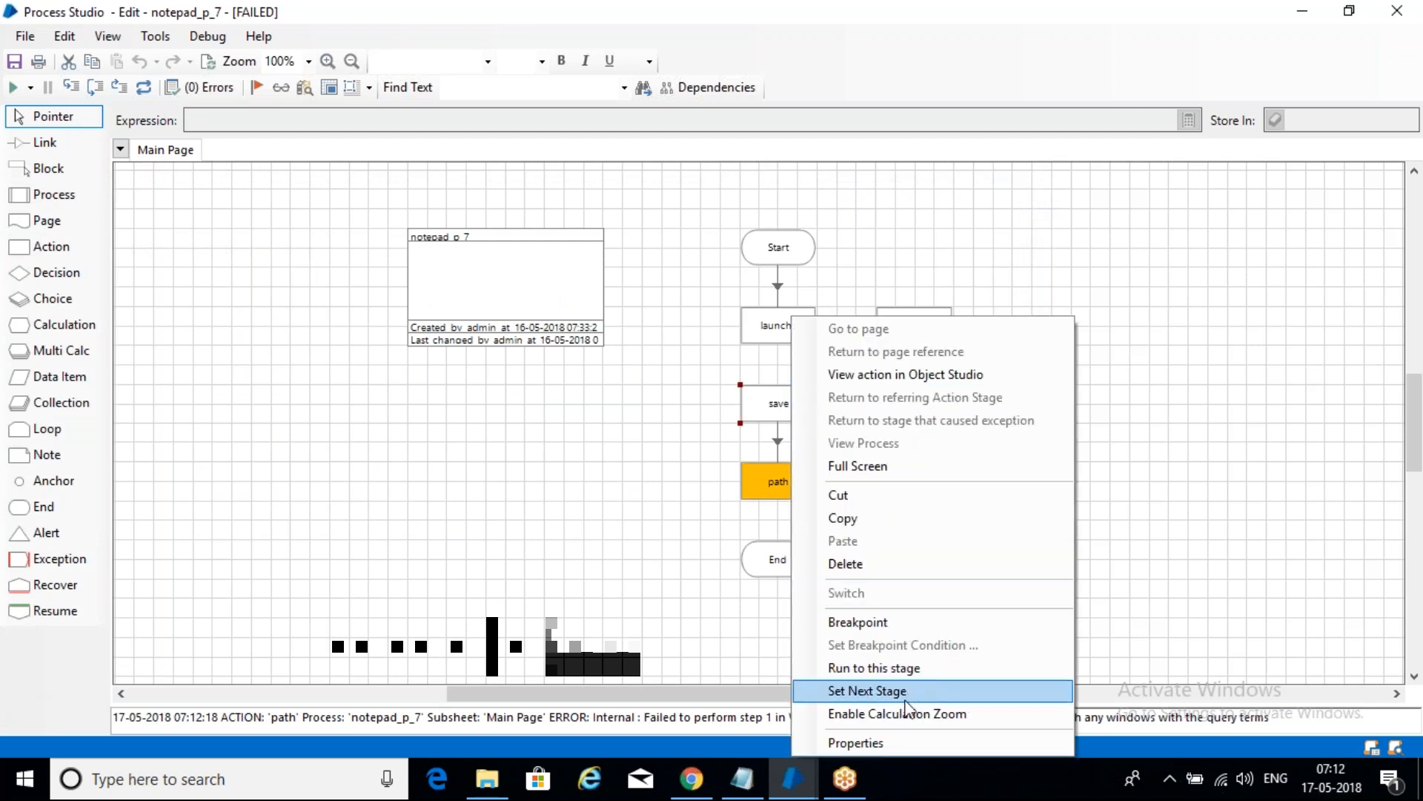
left_click(912, 376)
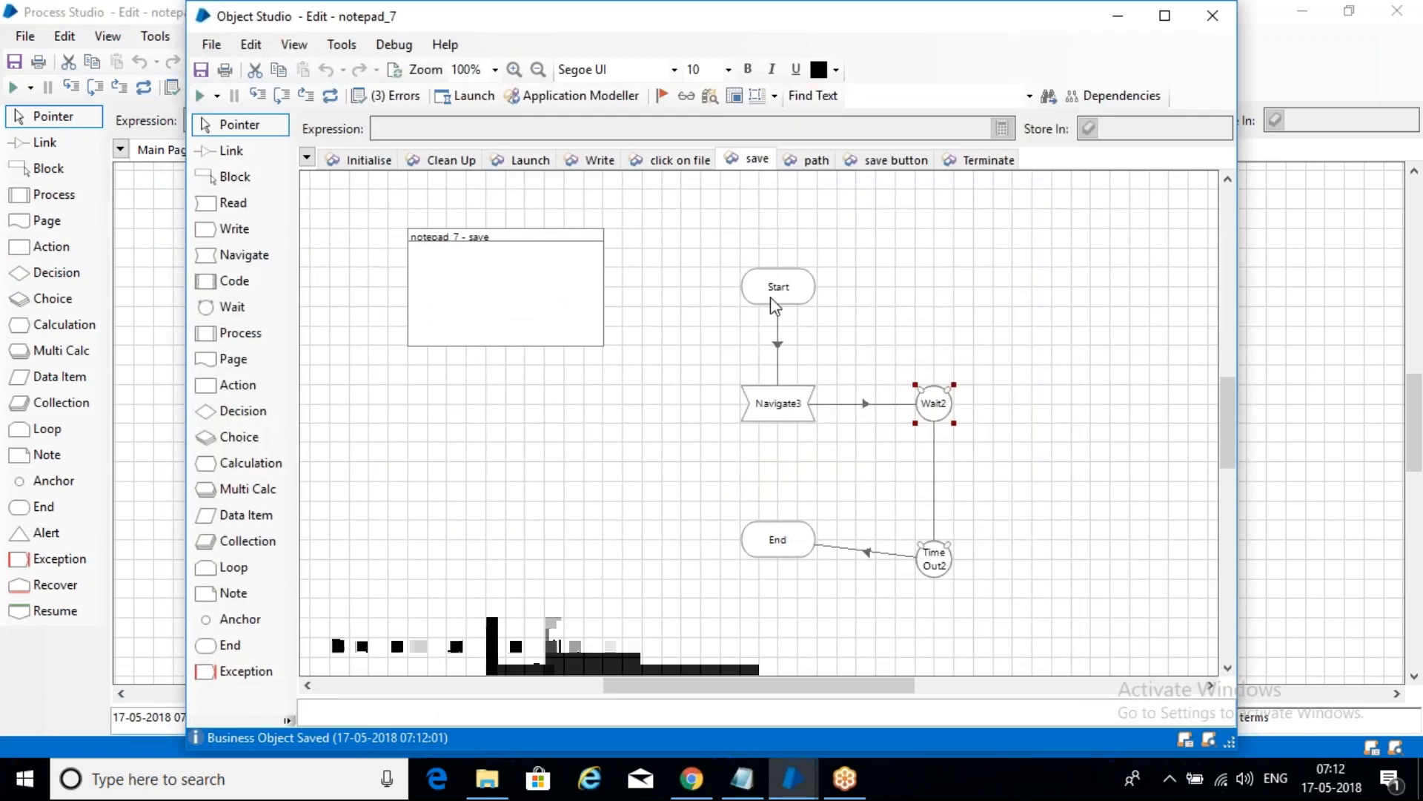
double_click(942, 410)
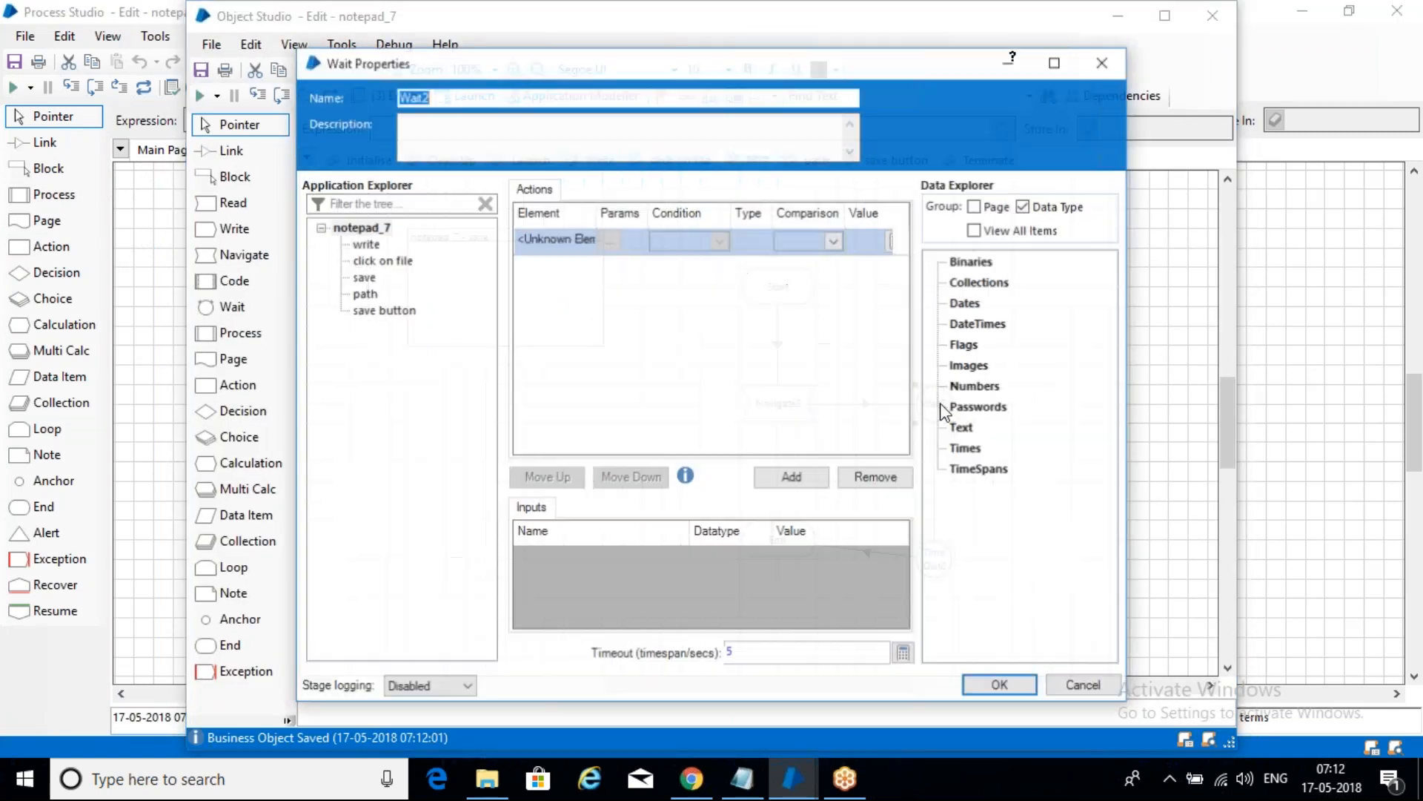
double_click(731, 654)
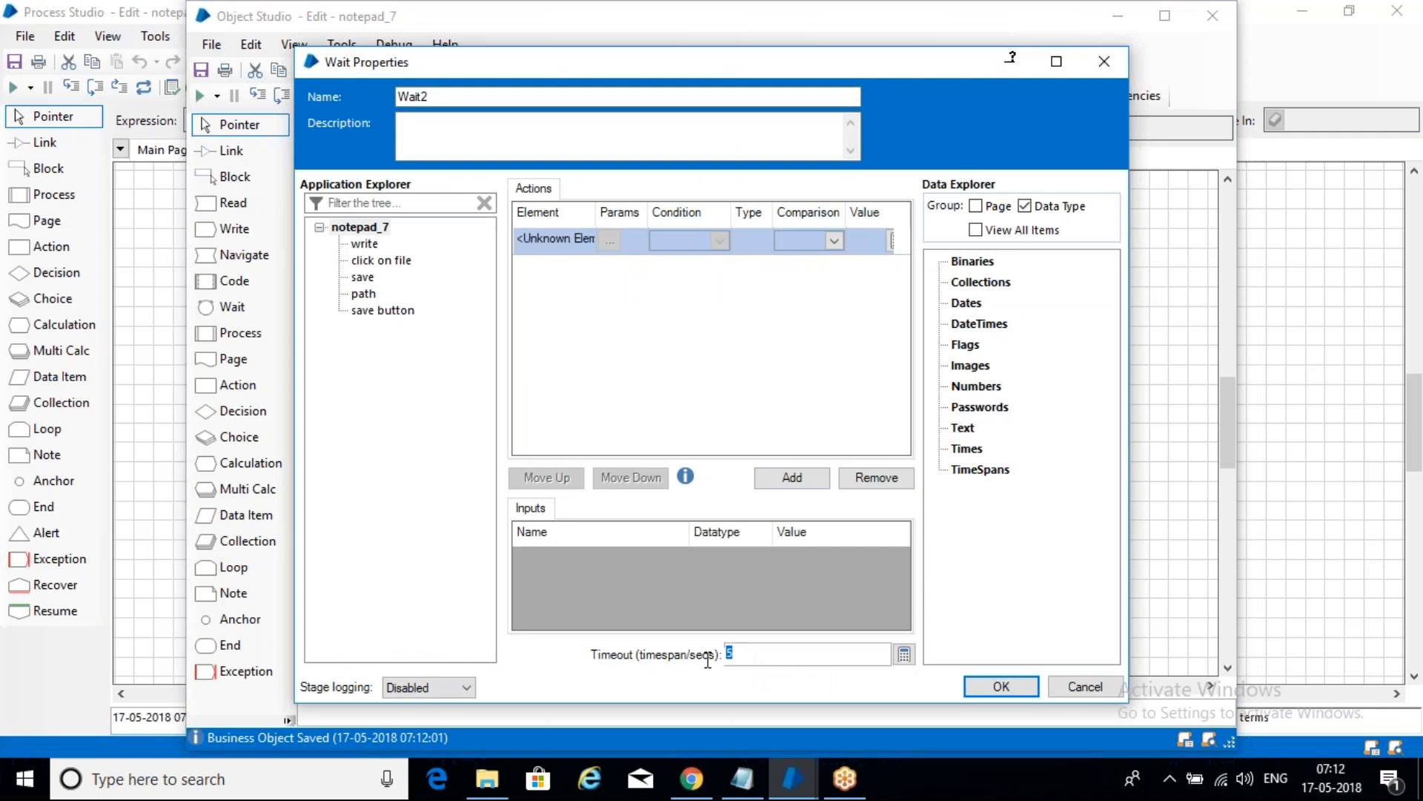
type("10")
left_click(1025, 692)
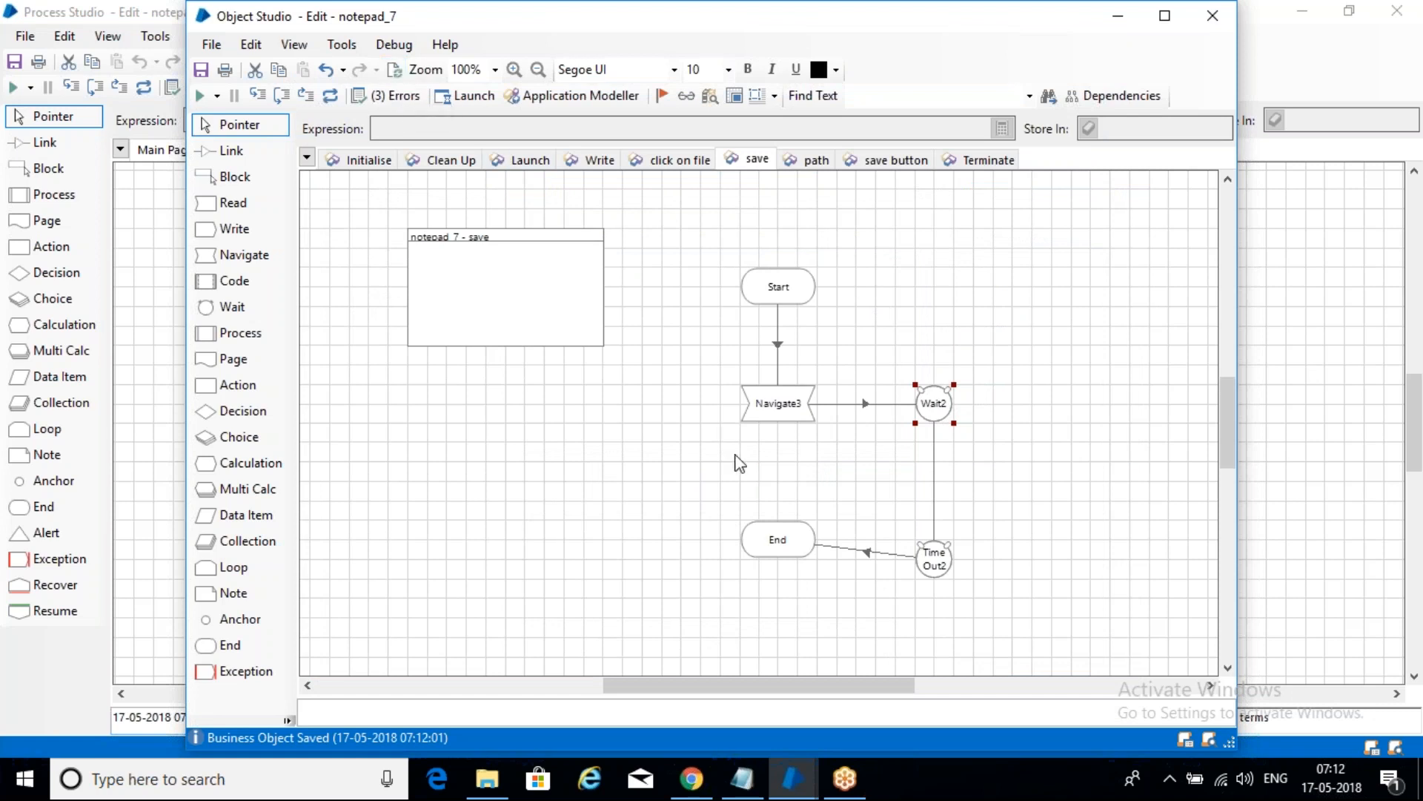
- Save the business object twice, with the comments 's' and 'sas'
key("ctrl+s")
type("sa")
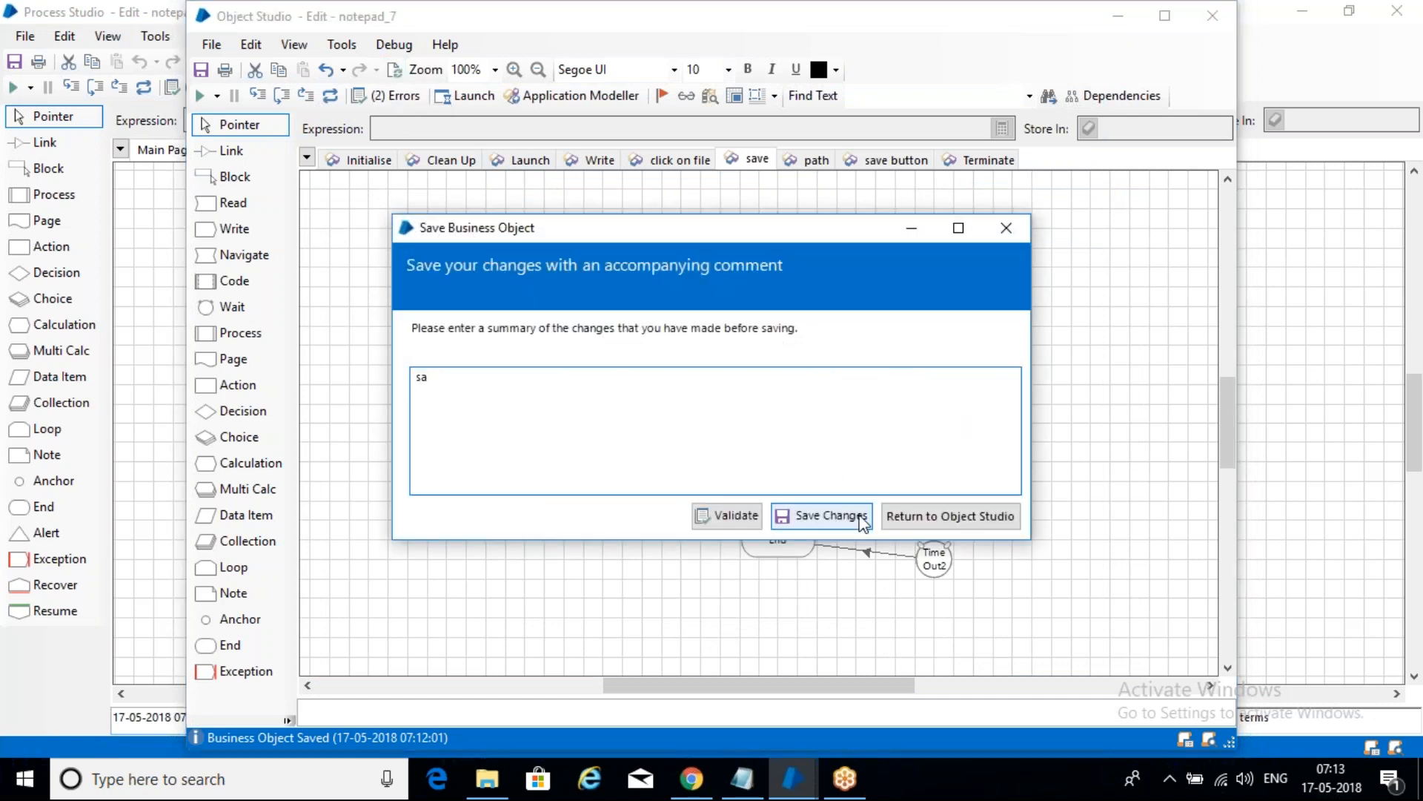
left_click(823, 515)
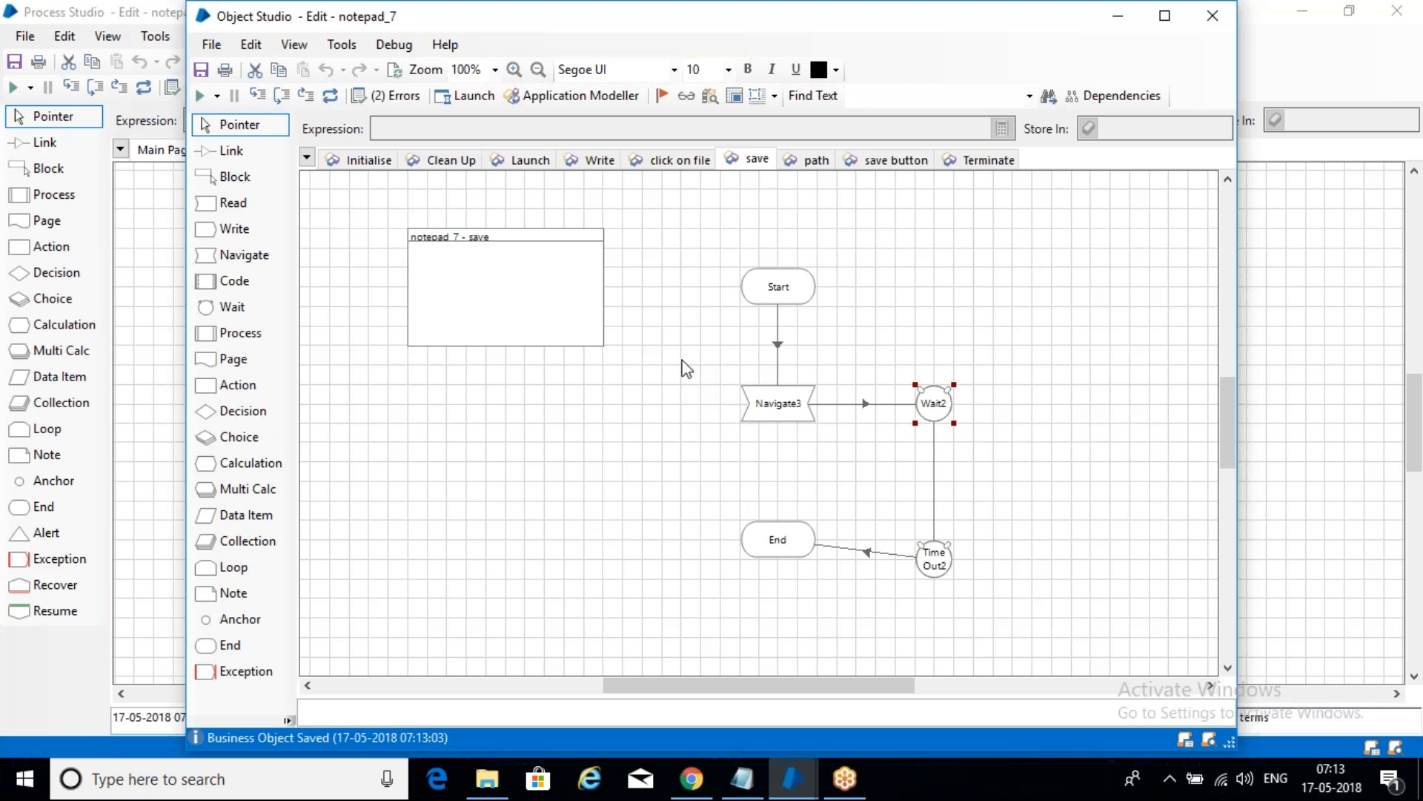
key("ctrl+s")
type("sas")
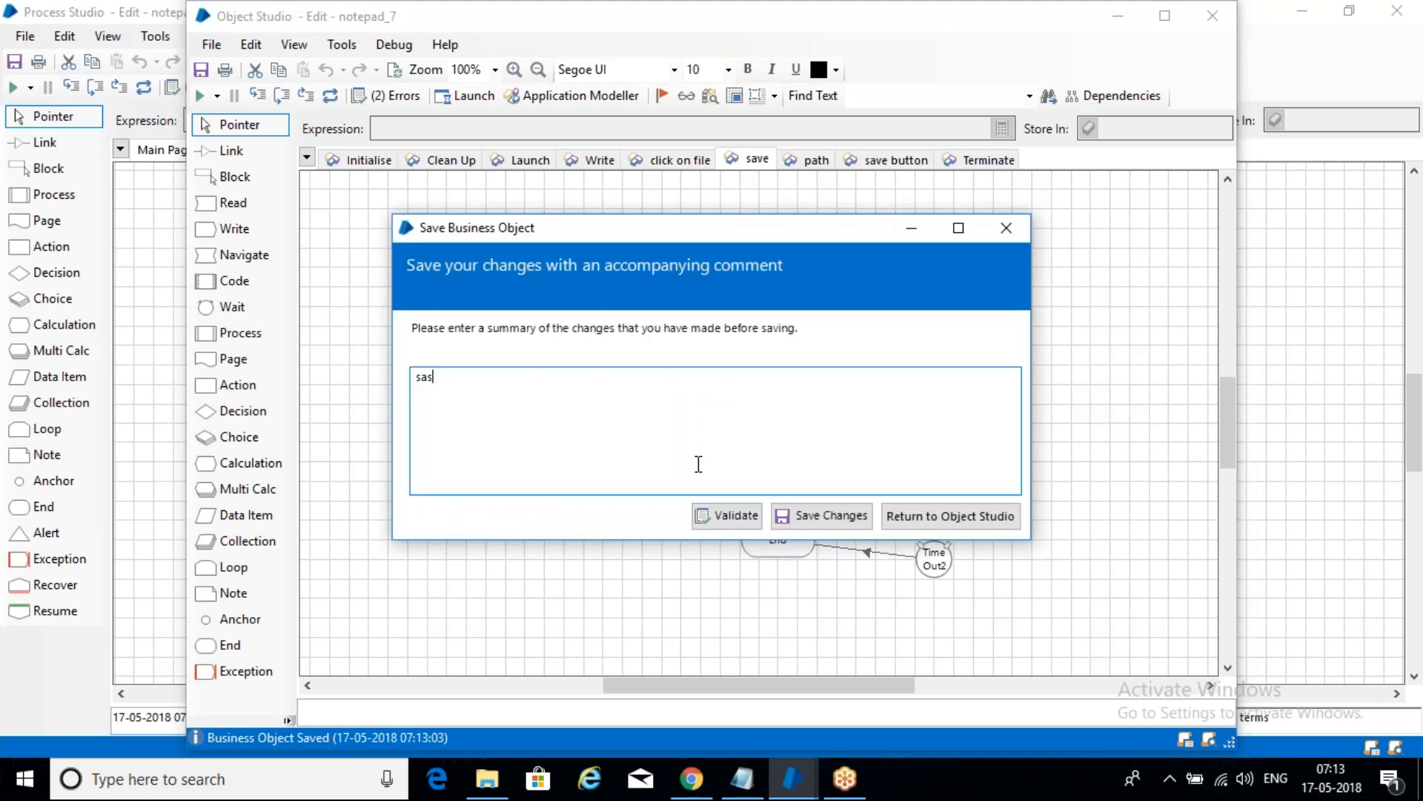
left_click(838, 517)
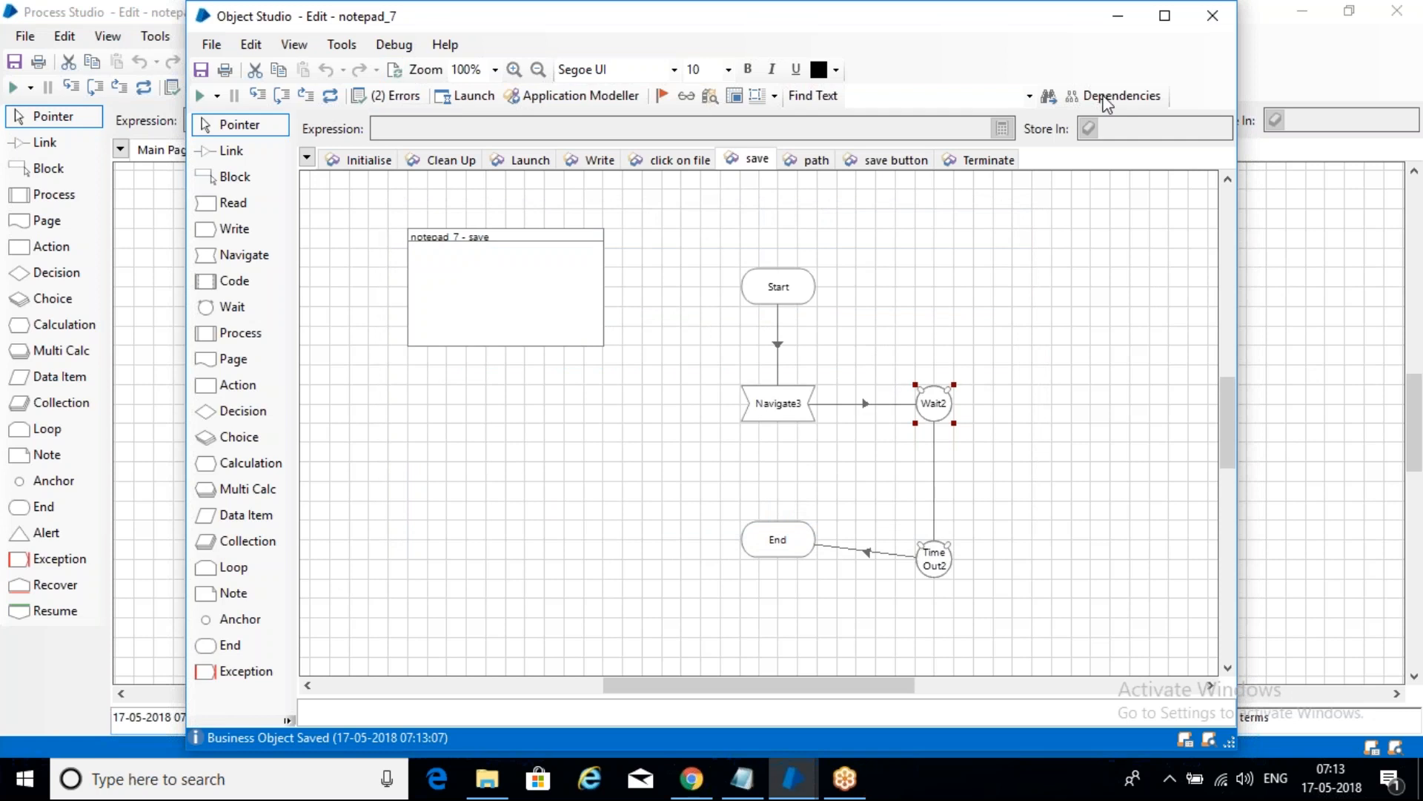
- Return to notepad_p_7, reset and rerun it, and confirm notepad_7.txt is on the desktop
left_click(1213, 16)
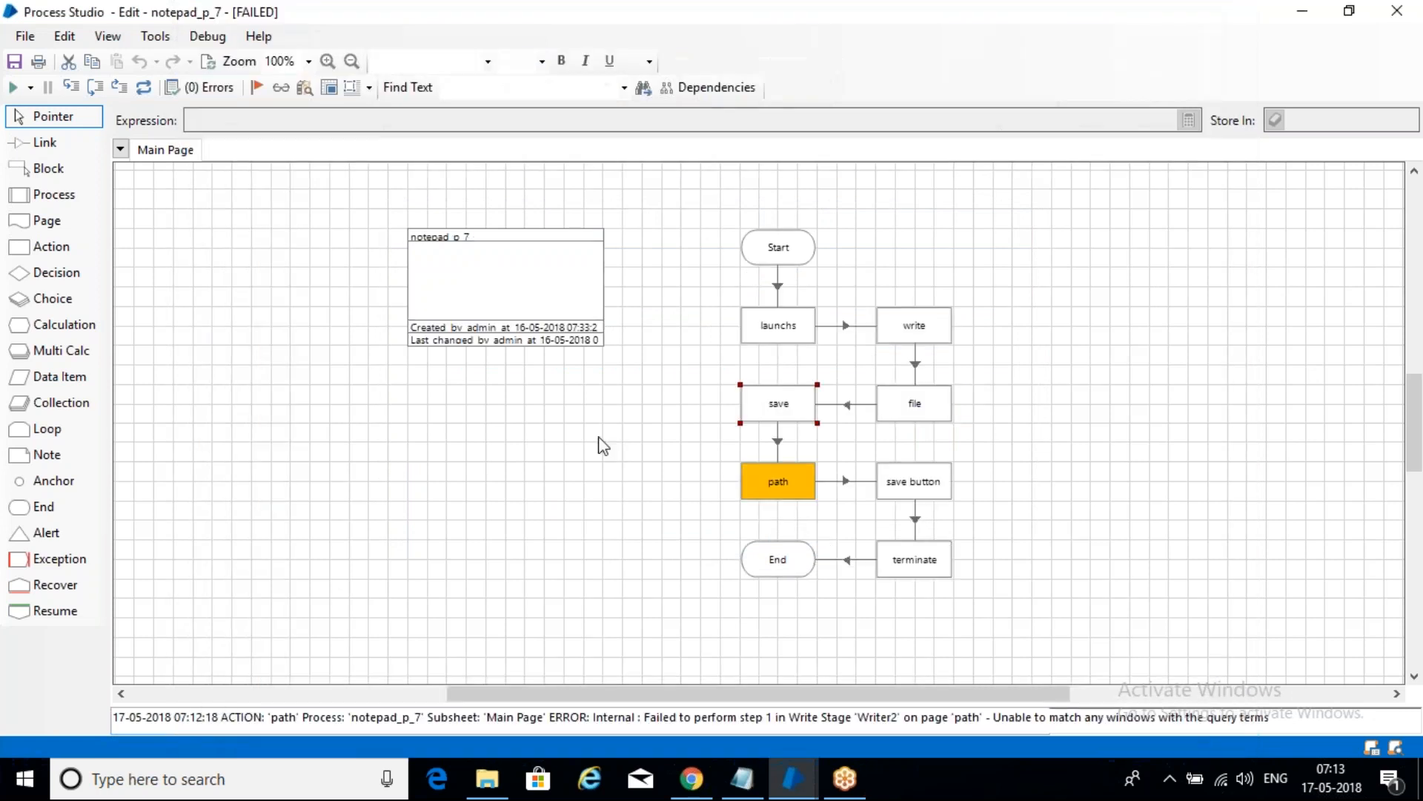
left_click(215, 64)
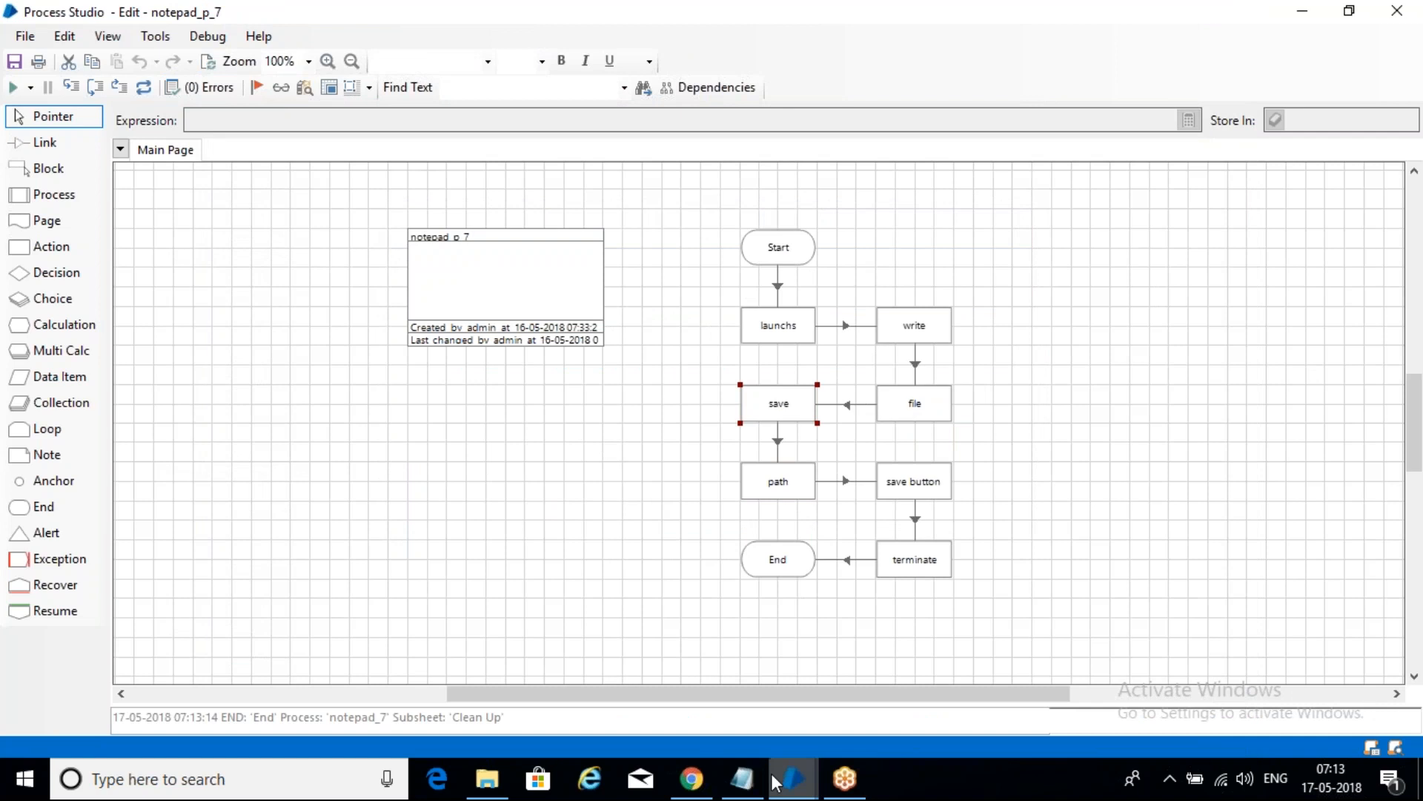
left_click(13, 88)
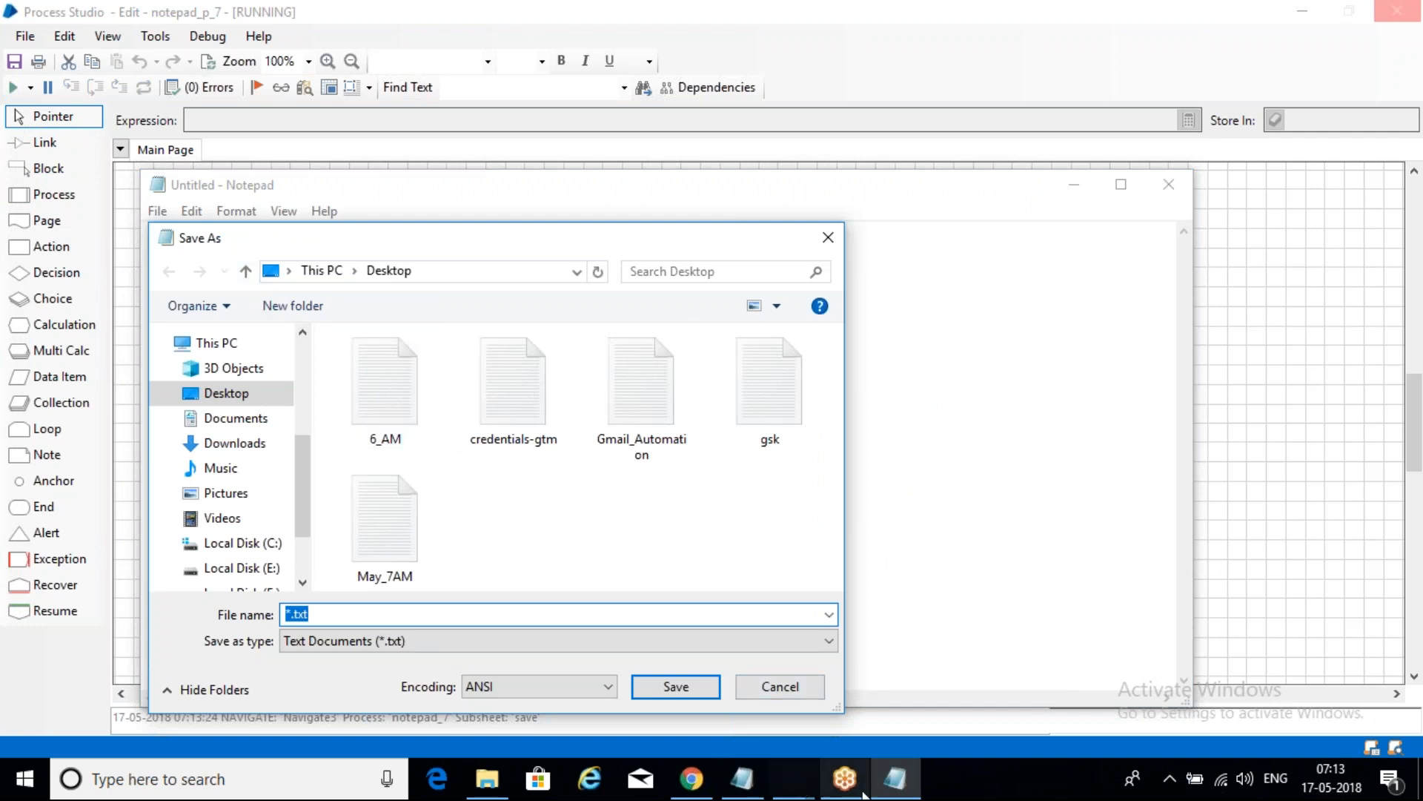
mouse_move(794, 787)
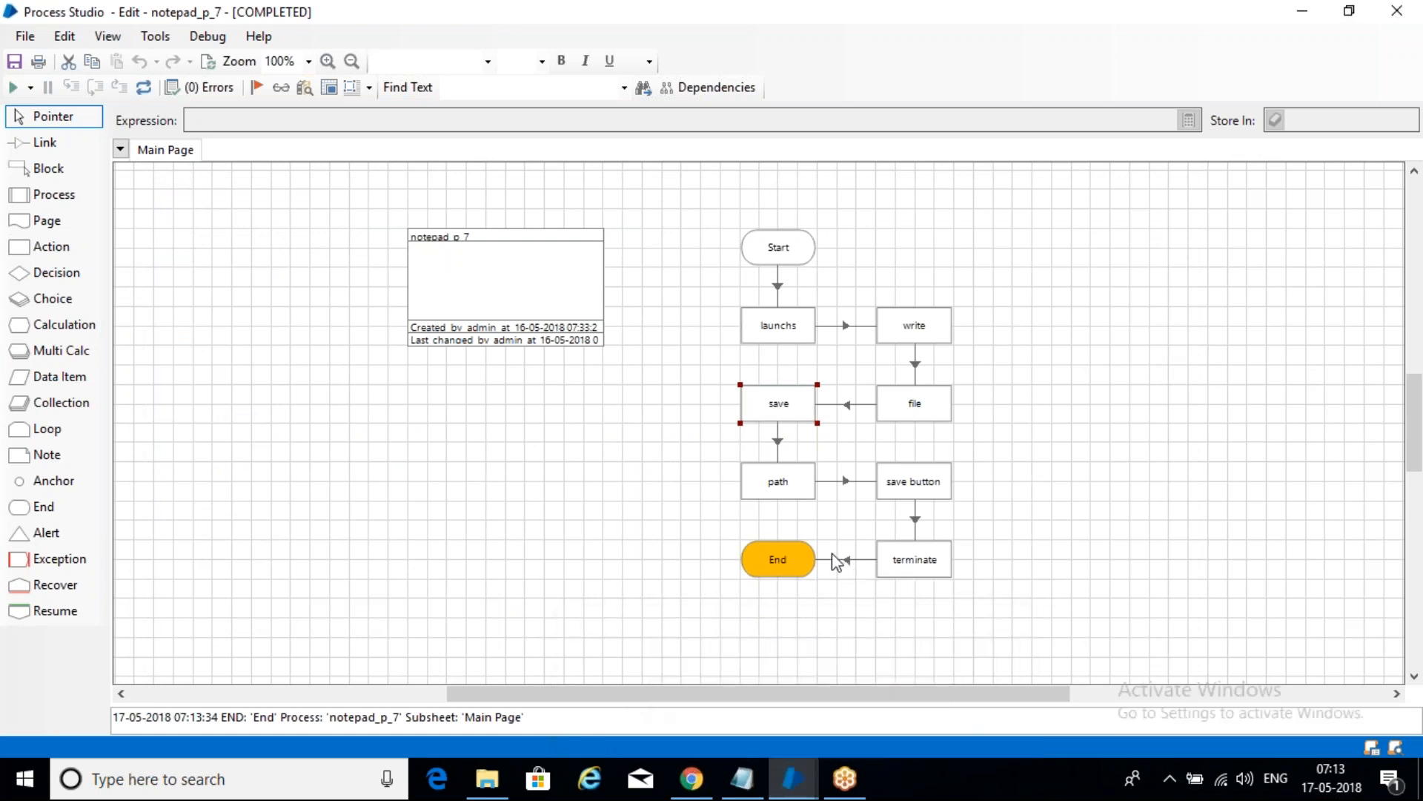
key("super+d")
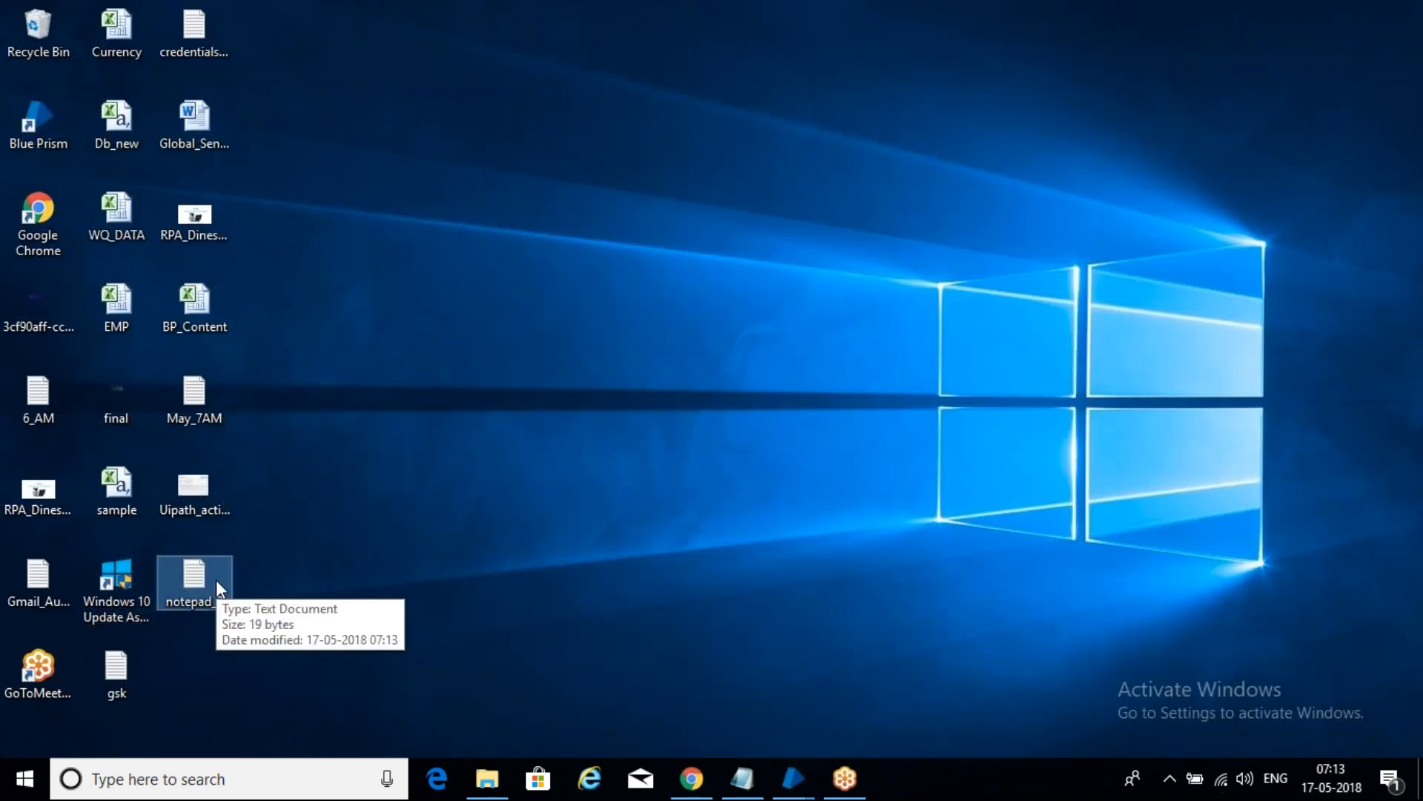
left_click(802, 772)
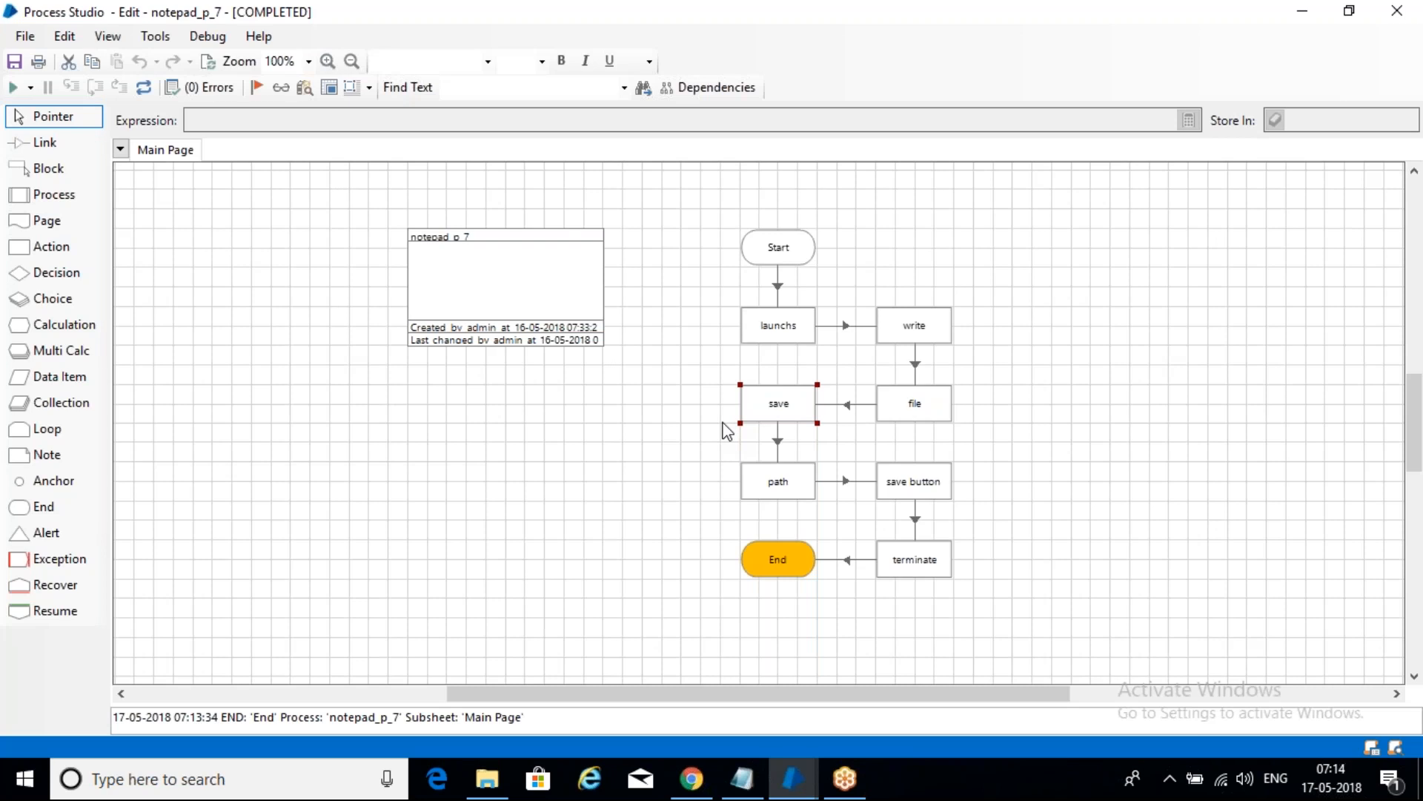
- Open the launchs action and set the Wait1 timeout to 30 seconds
right_click(794, 317)
left_click(864, 372)
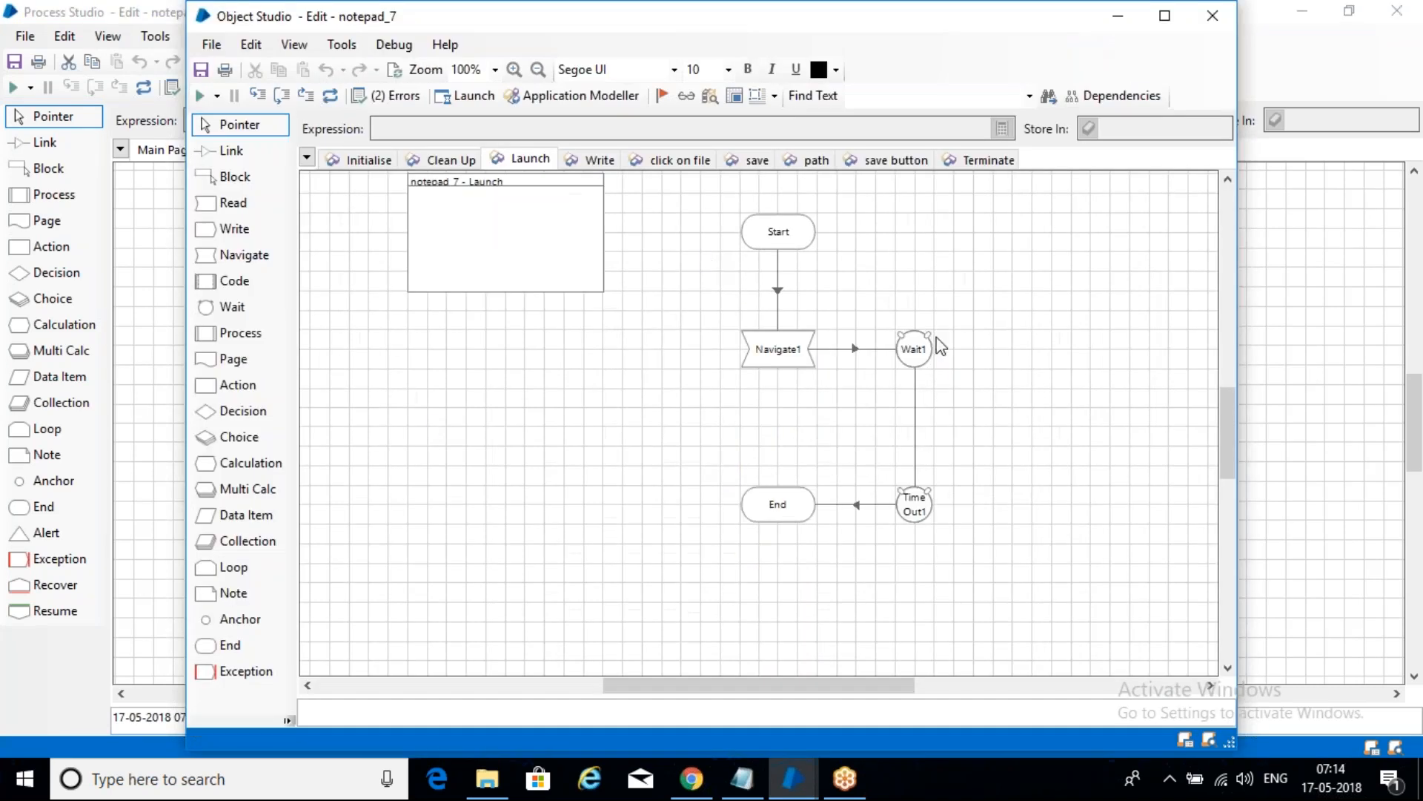
double_click(929, 358)
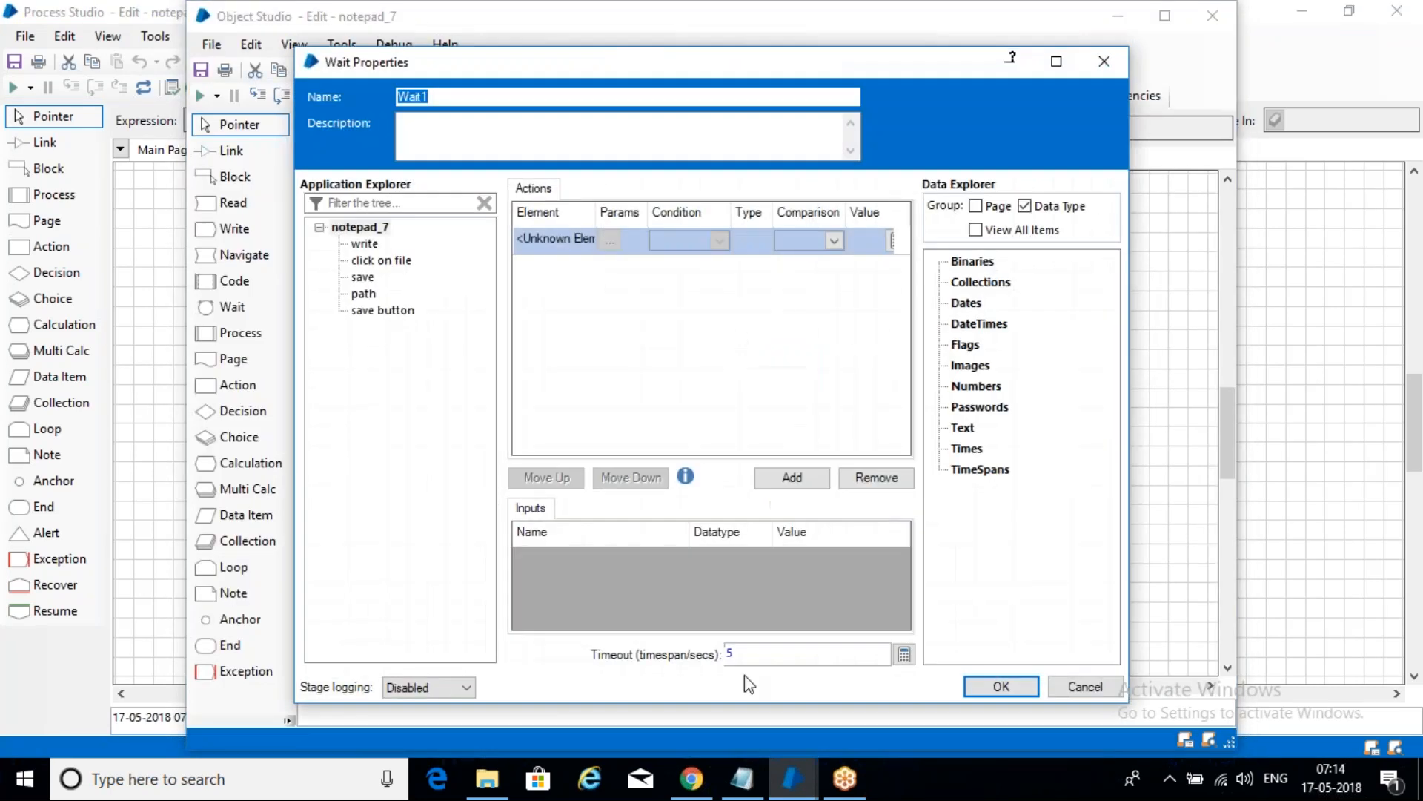
left_click_drag(759, 654, 632, 668)
type("30")
left_click(1022, 684)
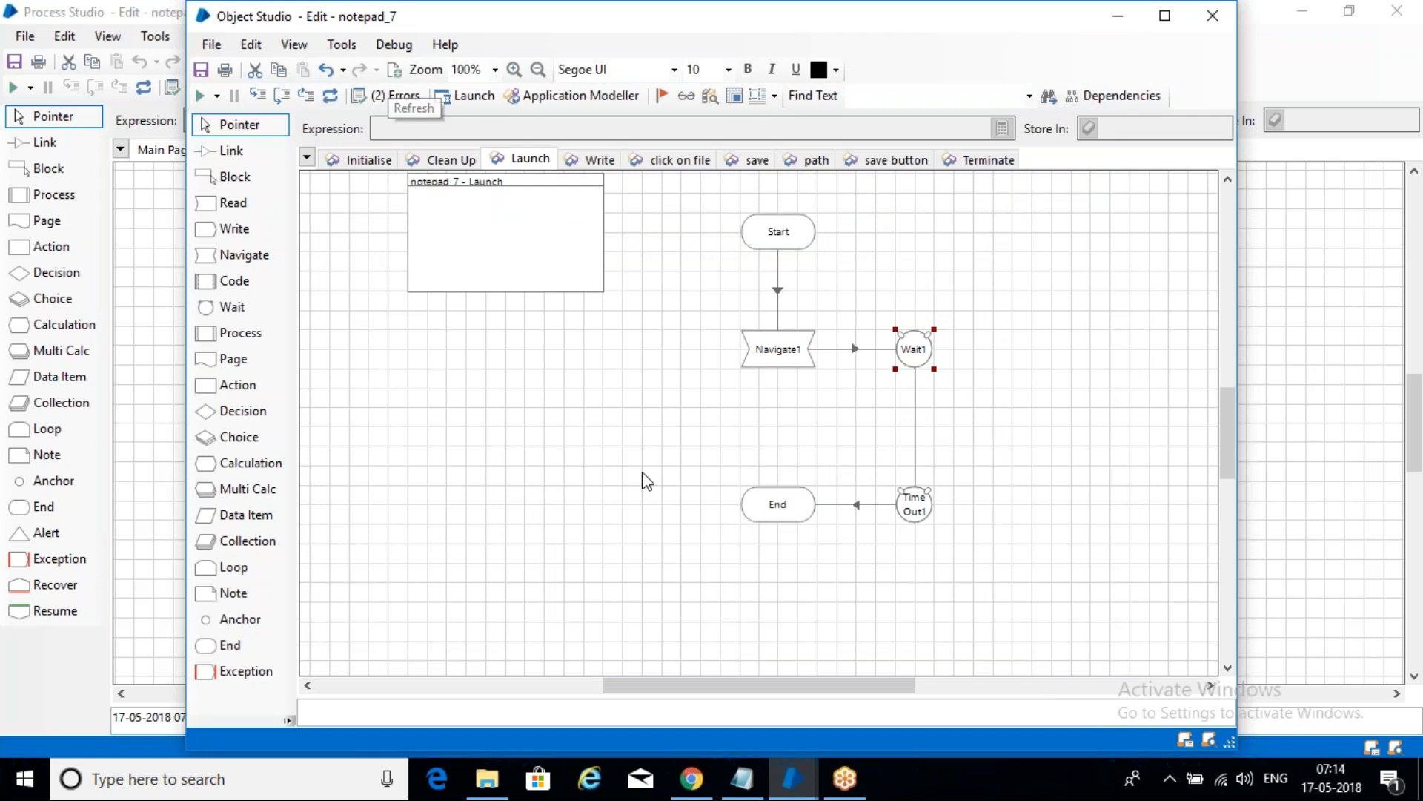
- Save the business object with the comment 'ok'
key("ctrl+s")
type("ok")
left_click(823, 517)
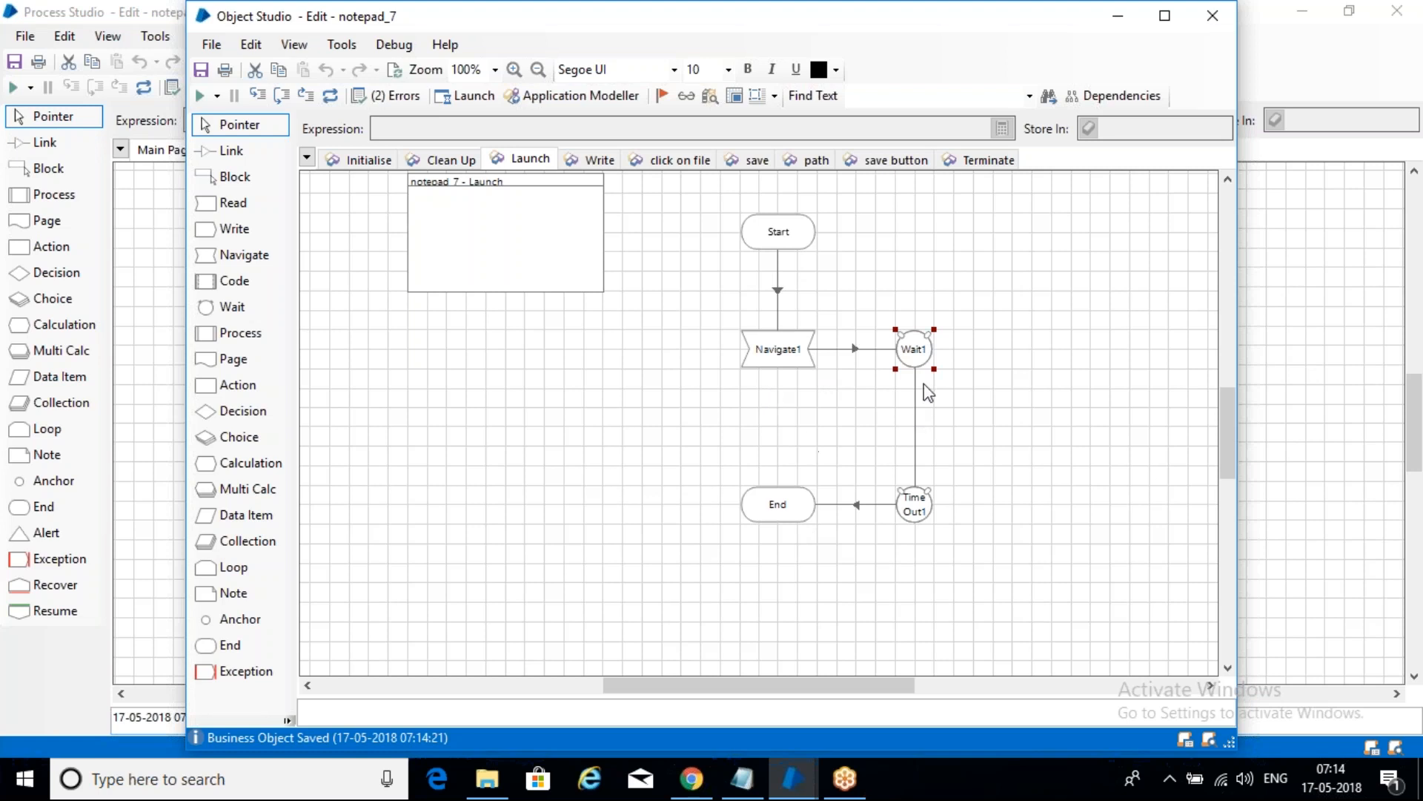
- Minimize Object Studio, then reset notepad_p_7 and start it again
left_click(1117, 15)
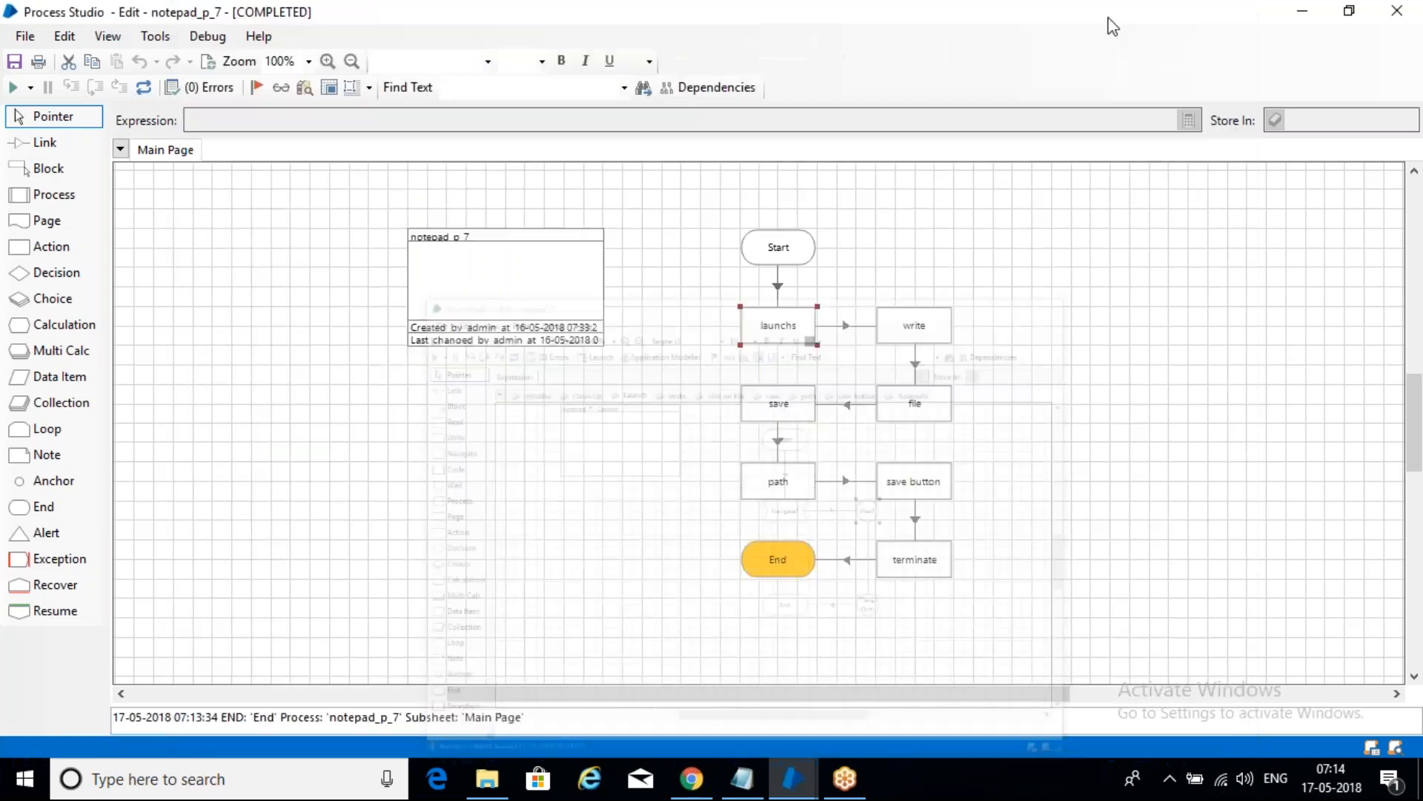
left_click(144, 88)
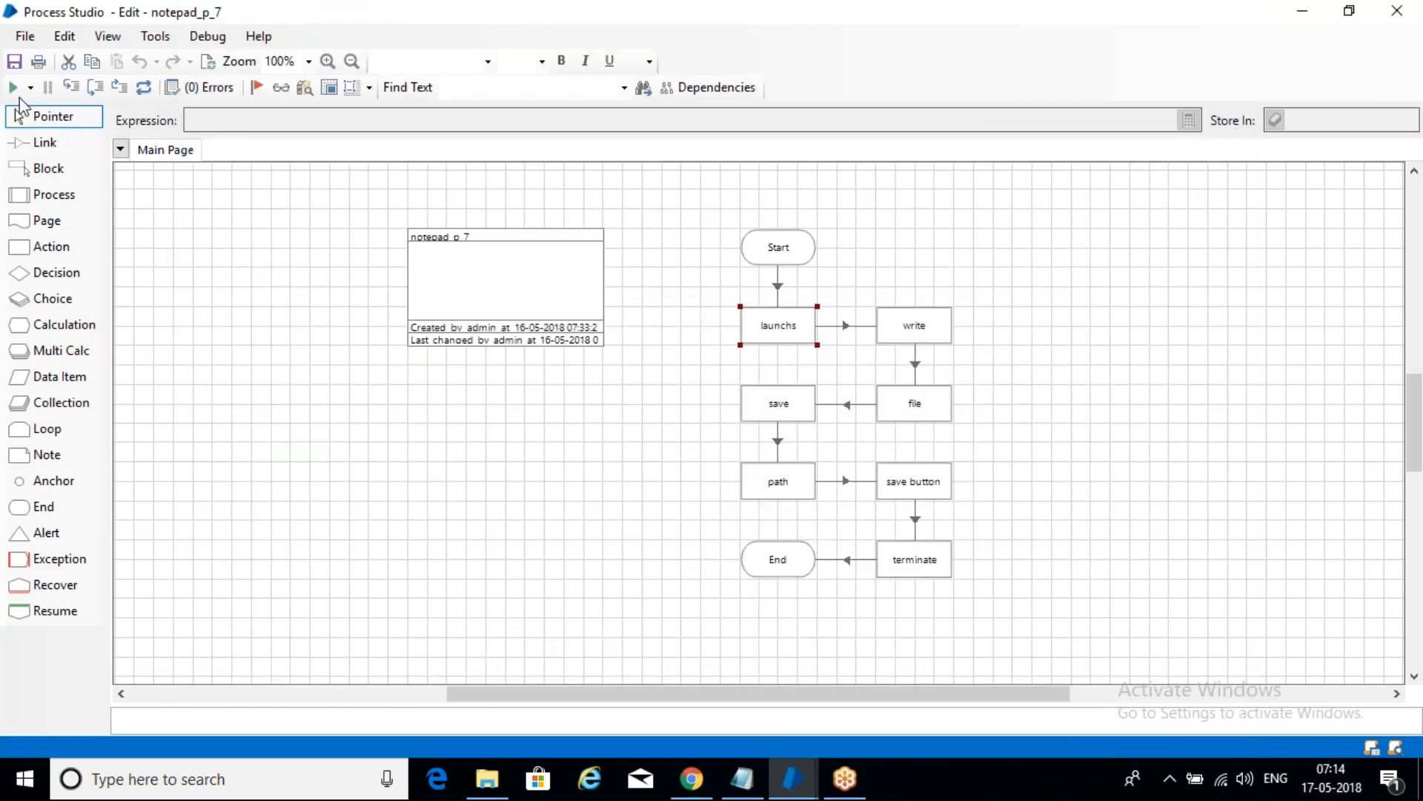
left_click(15, 88)
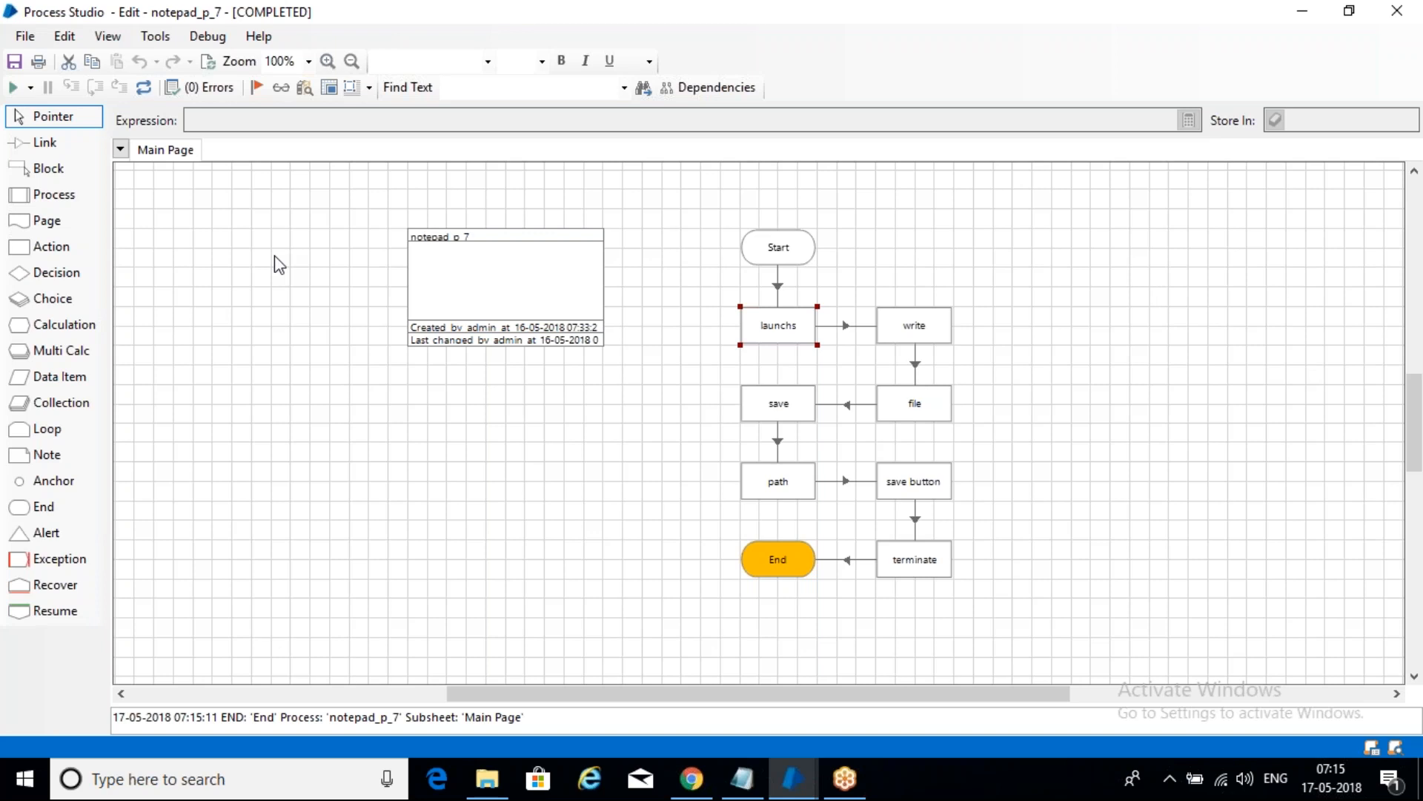
- Delete the blank line above 'wait -- launch' in the Notepad notes, then return to the Launch page
mouse_move(794, 785)
left_click(743, 778)
left_click(542, 539)
left_click(136, 391)
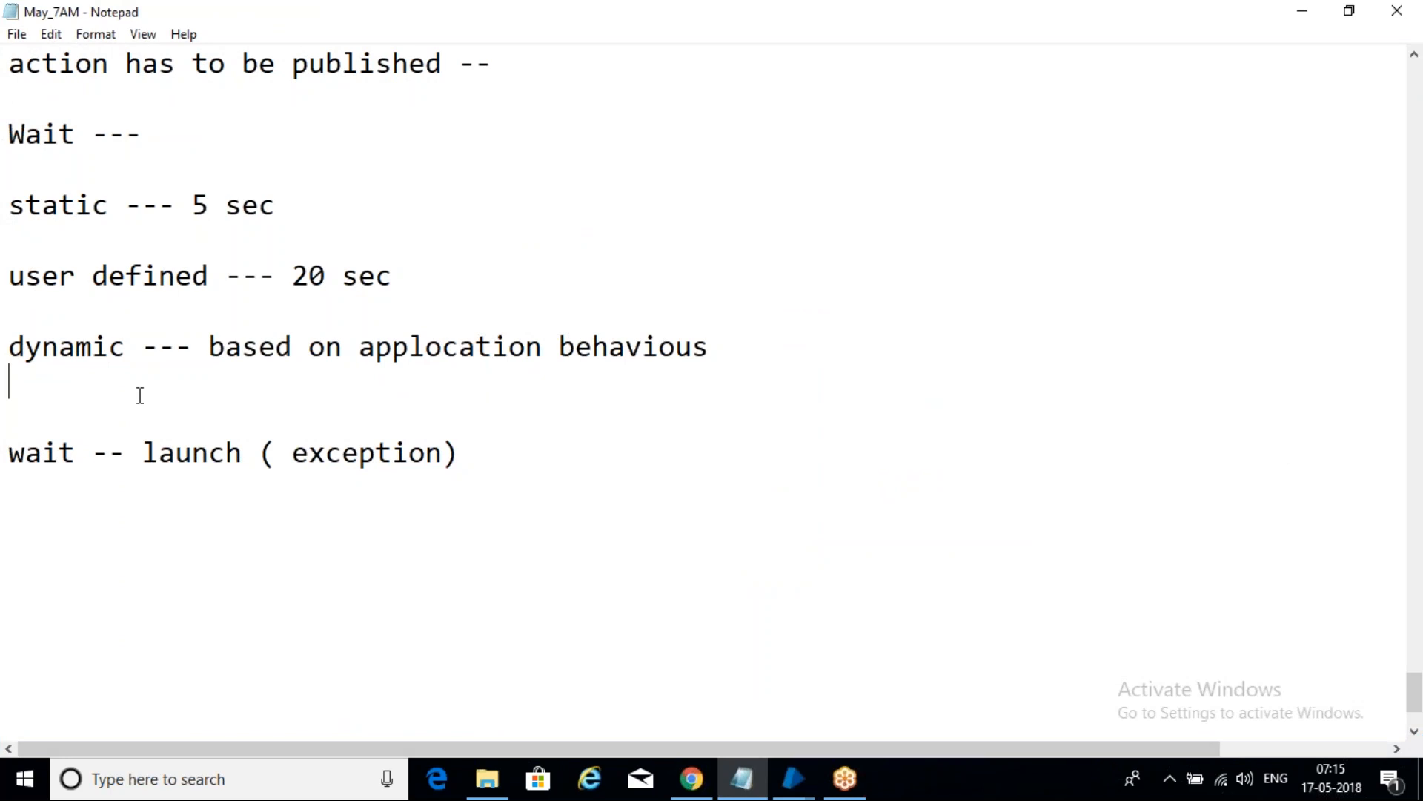
key("Delete")
left_click(175, 521)
scroll(421, 604, "up", 3)
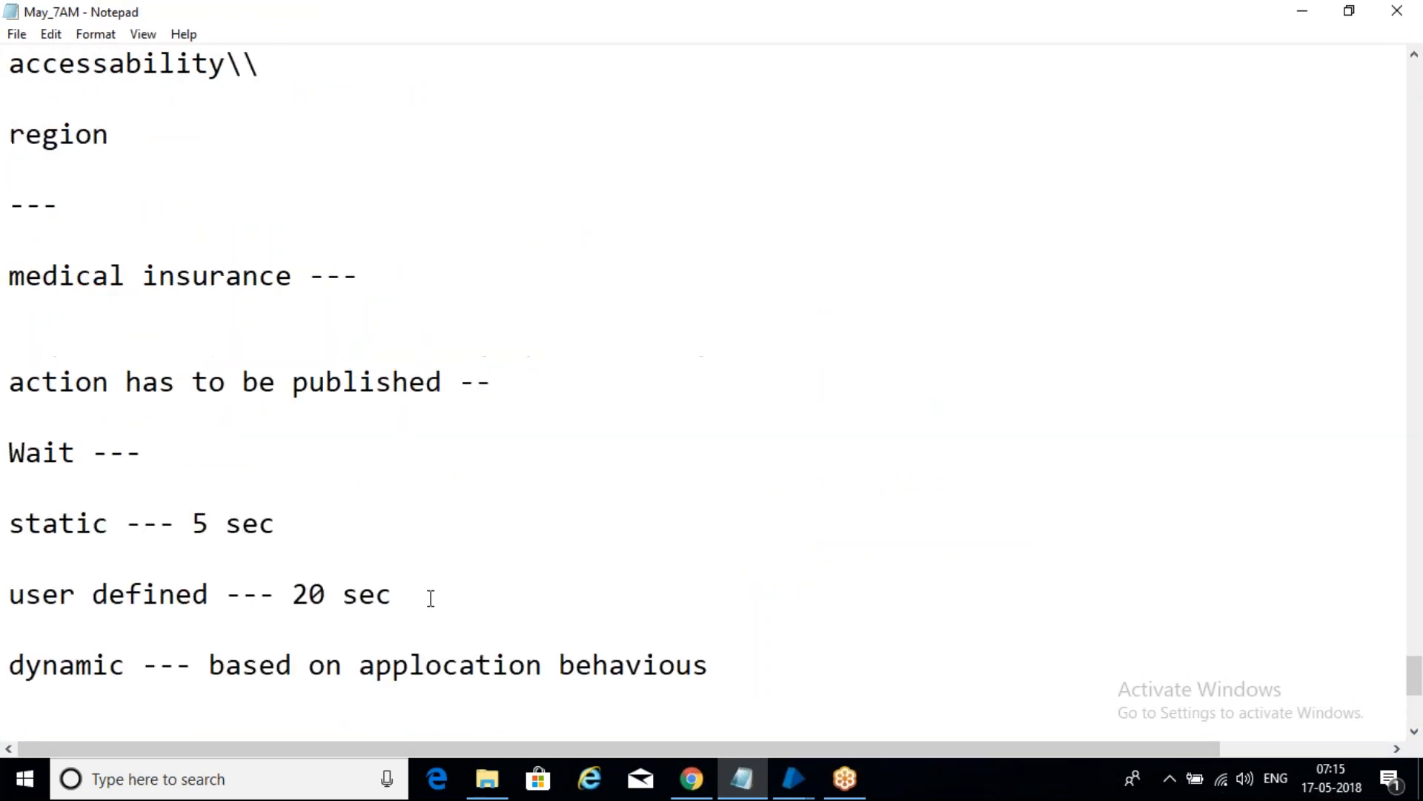
scroll(427, 593, "down", 5)
mouse_move(790, 783)
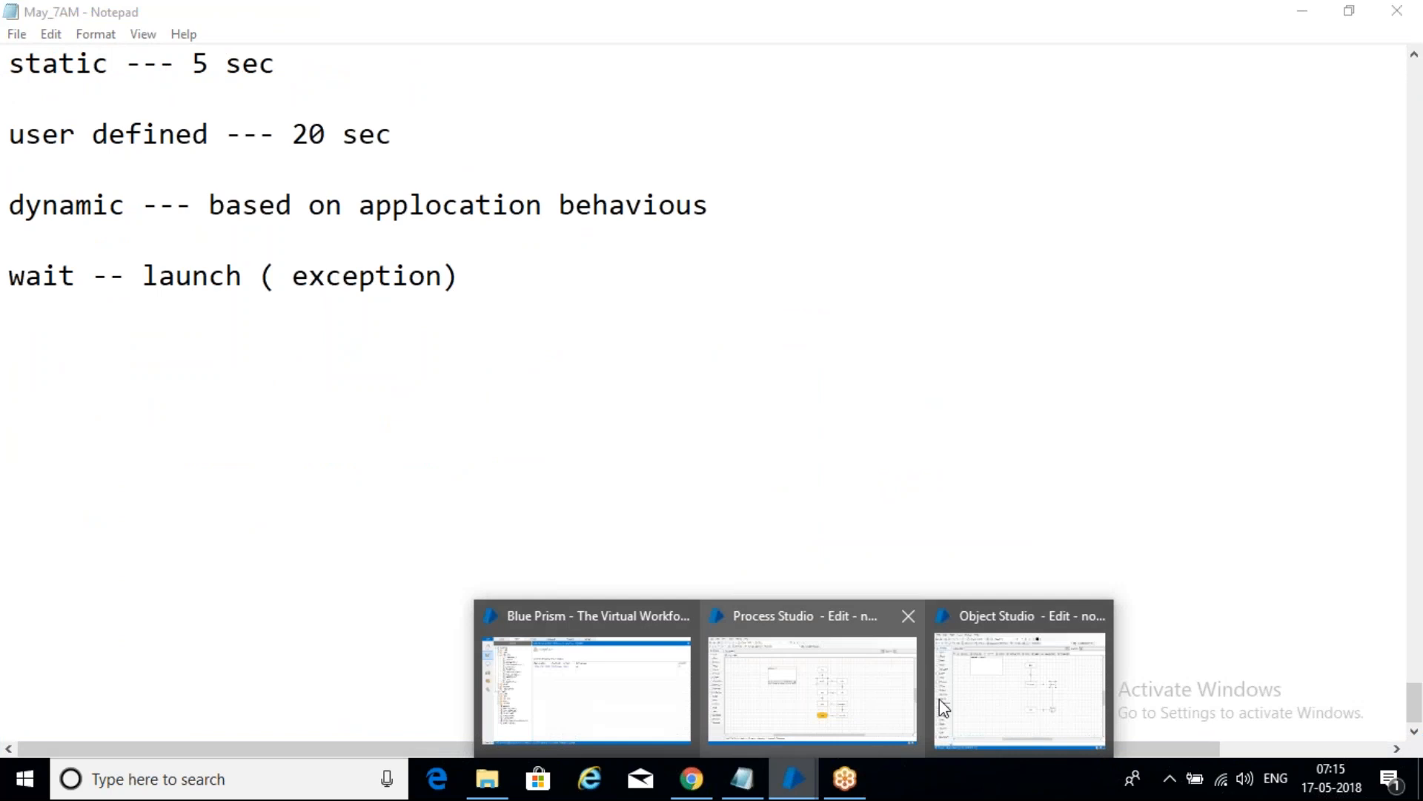
left_click(1023, 700)
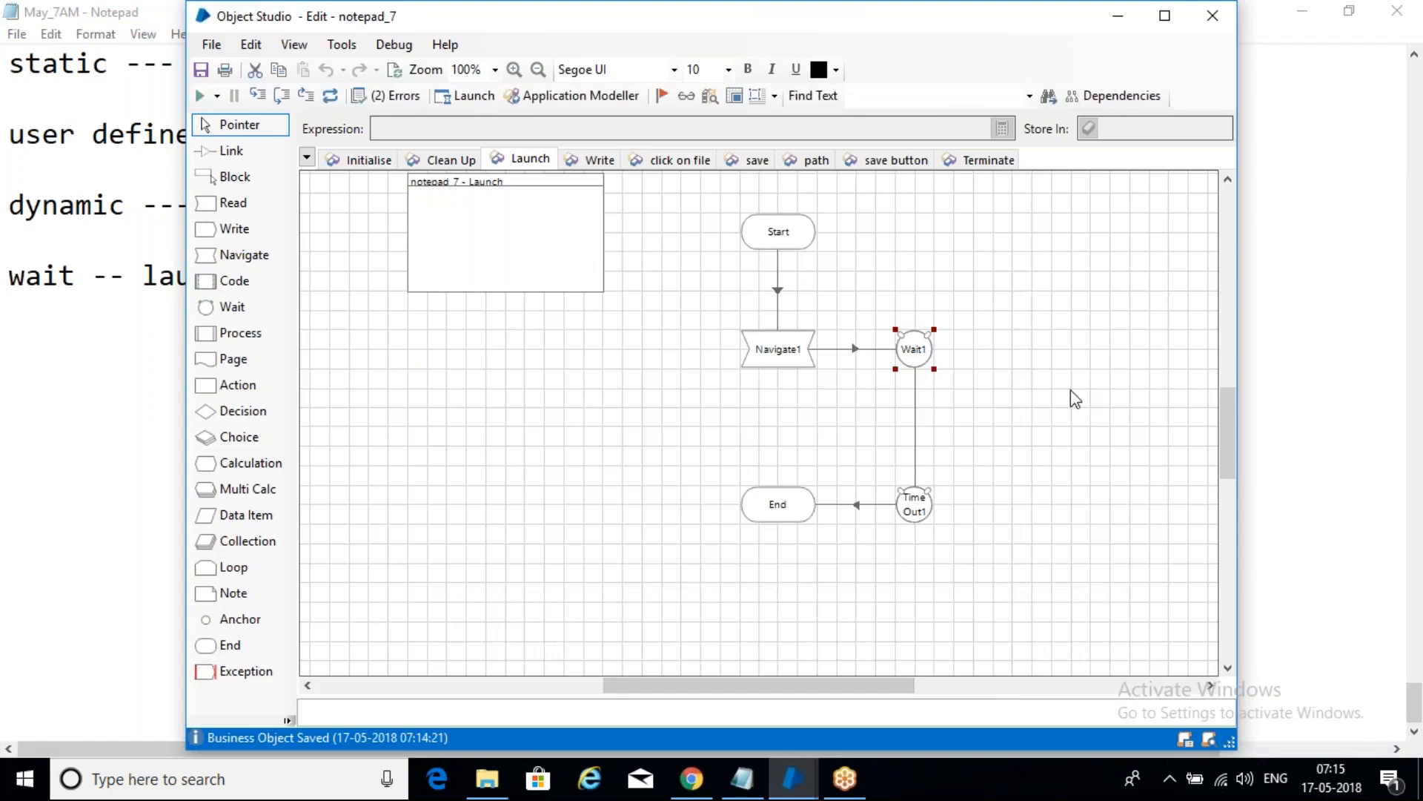
- Give Wait1 a Check Exists condition on the write element, keeping its 30-second timeout
double_click(924, 357)
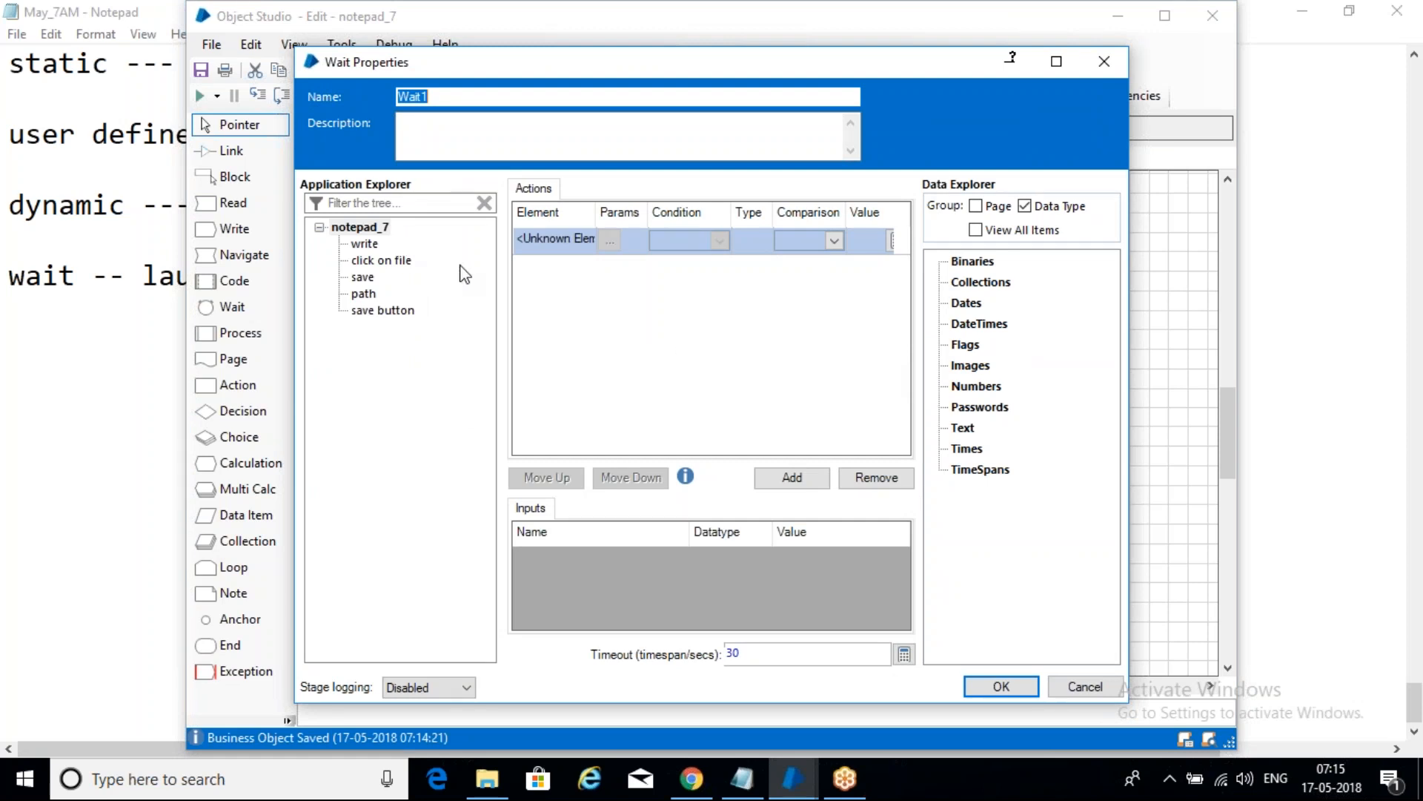
left_click(370, 244)
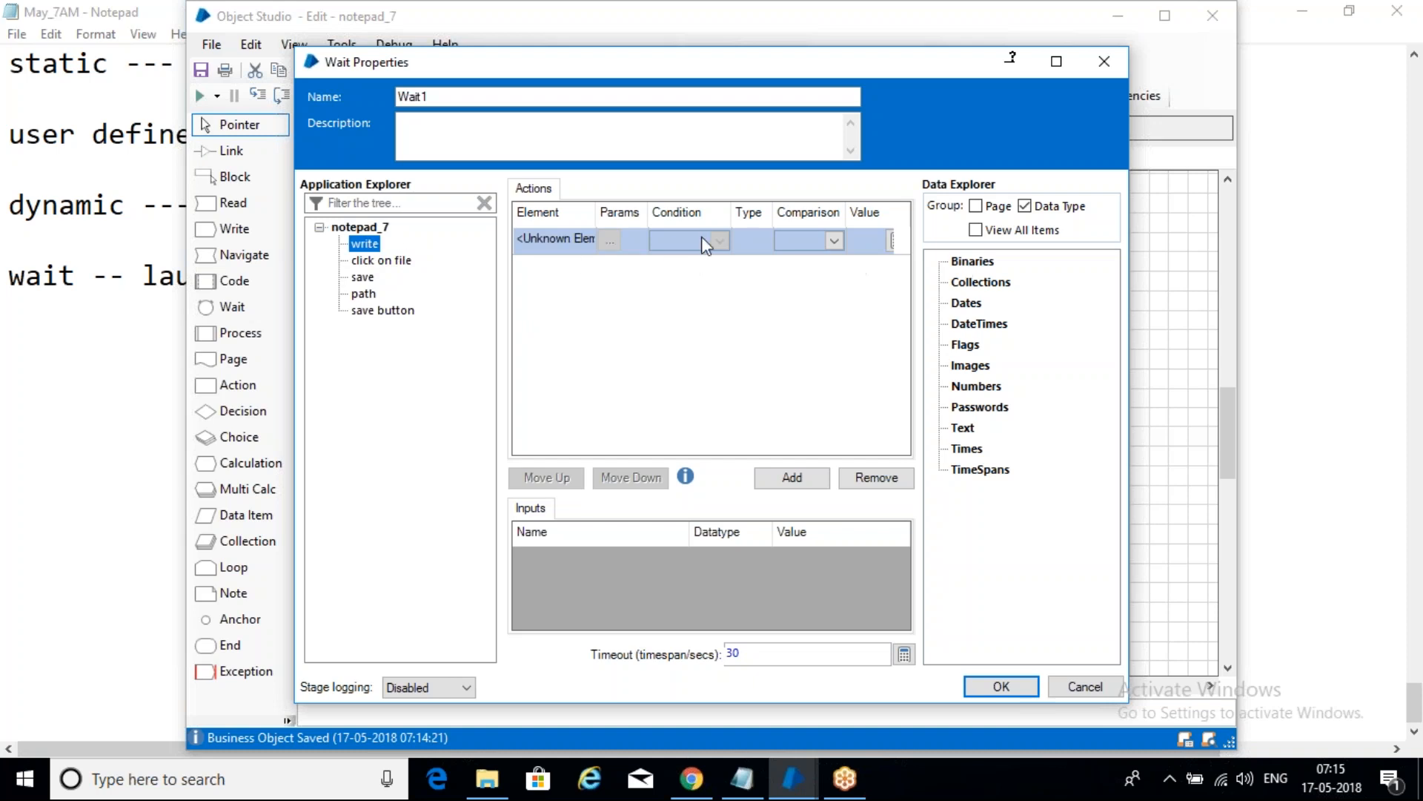
left_click_drag(370, 245, 572, 239)
left_click(726, 252)
left_click(723, 239)
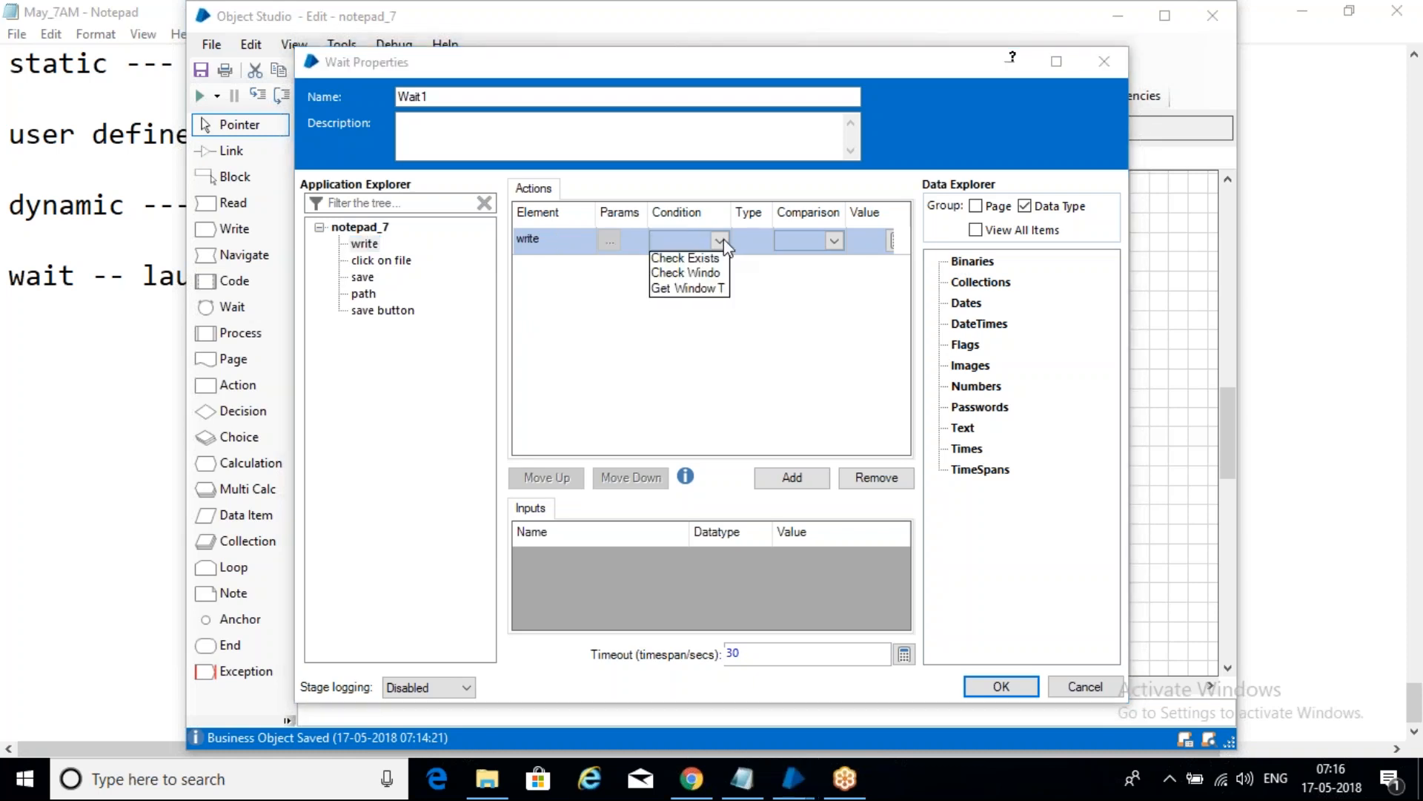
left_click(721, 256)
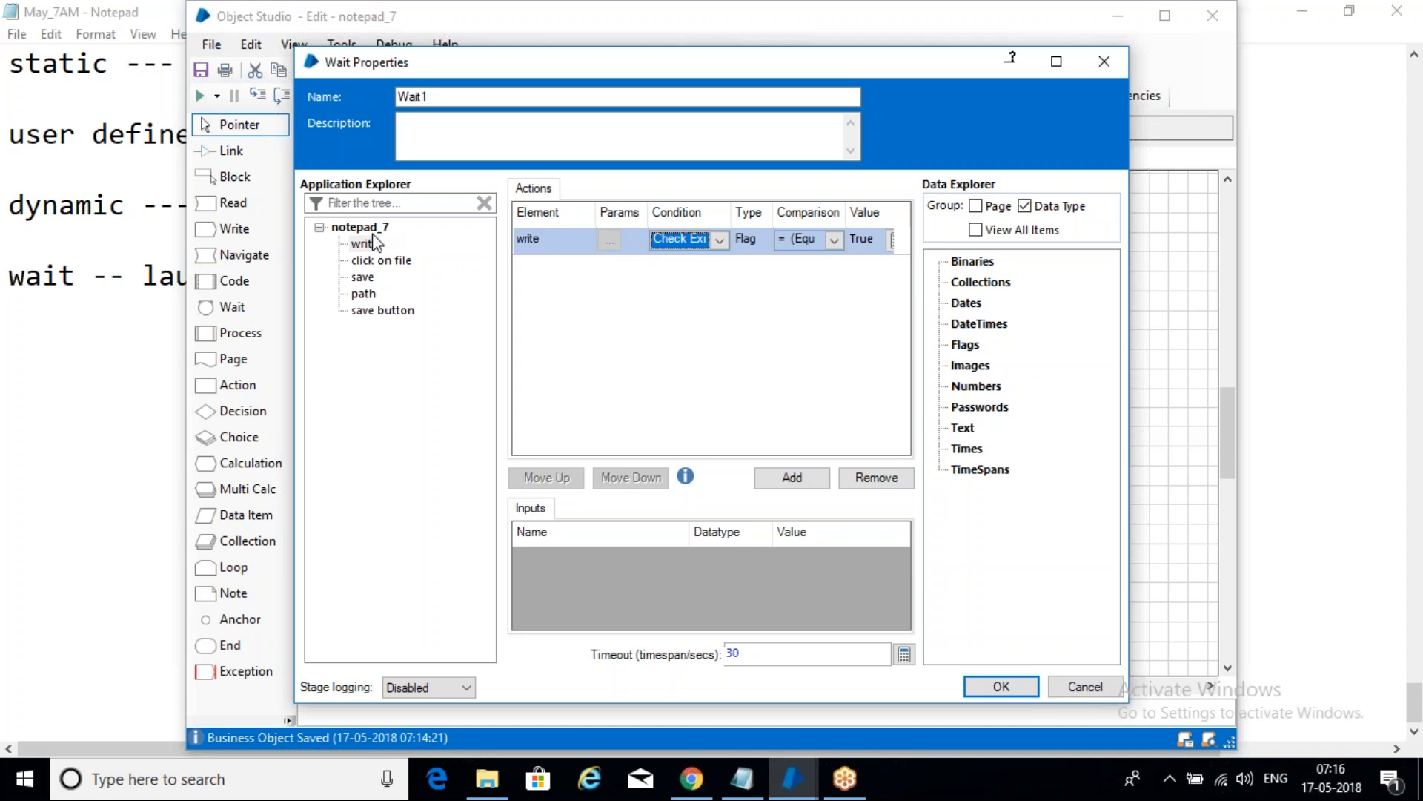
left_click_drag(744, 654, 720, 654)
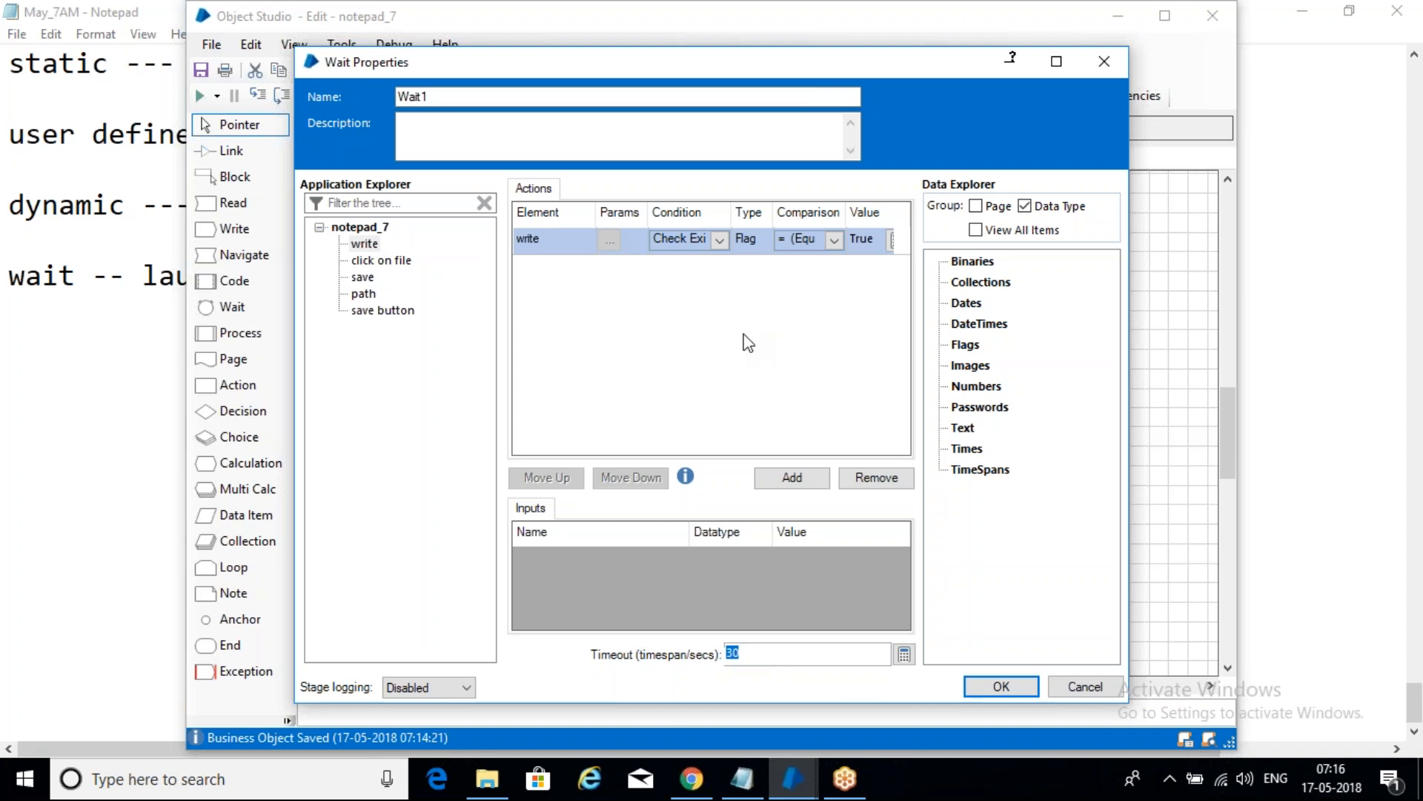
left_click(1000, 688)
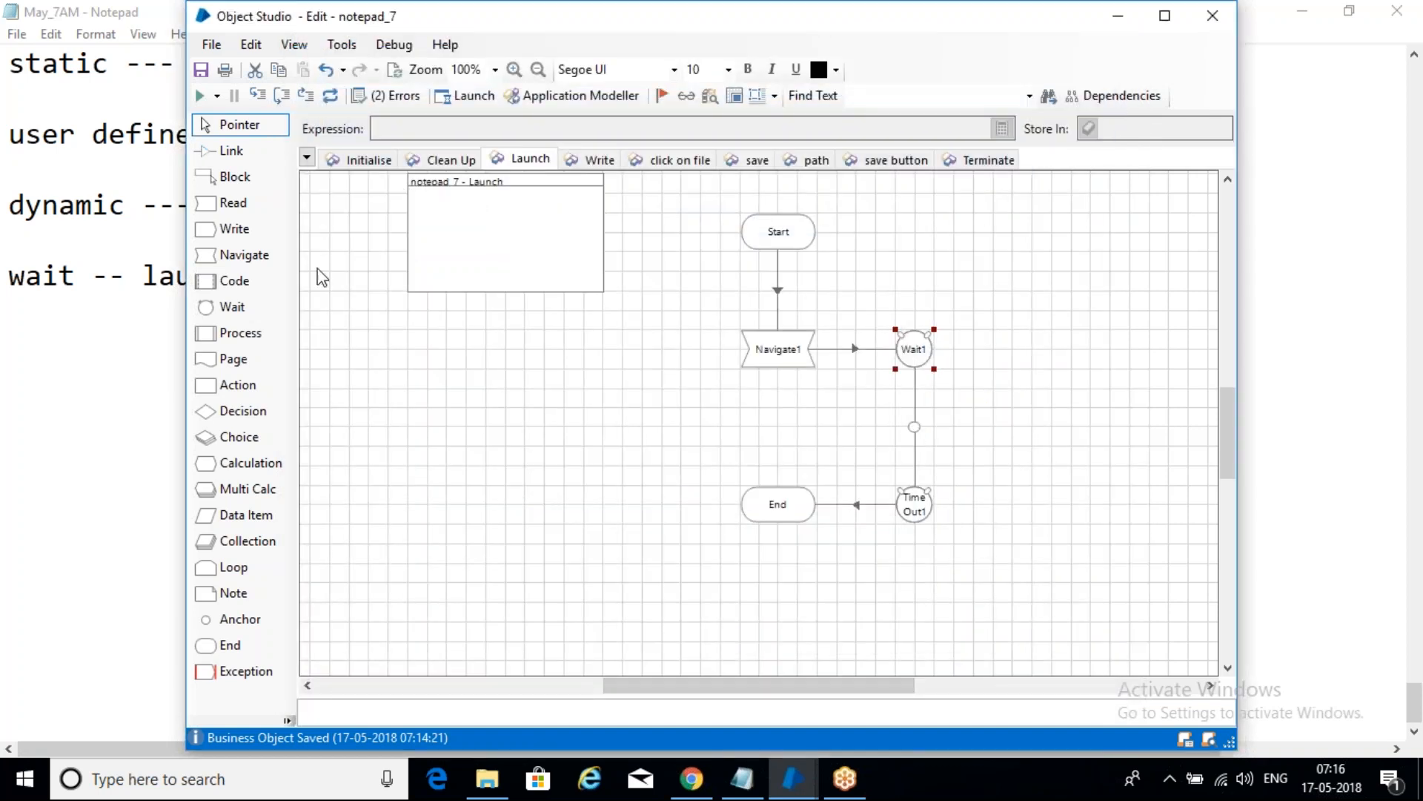
- Link Wait1's new write branch to End, then show the object's save page
left_click(226, 151)
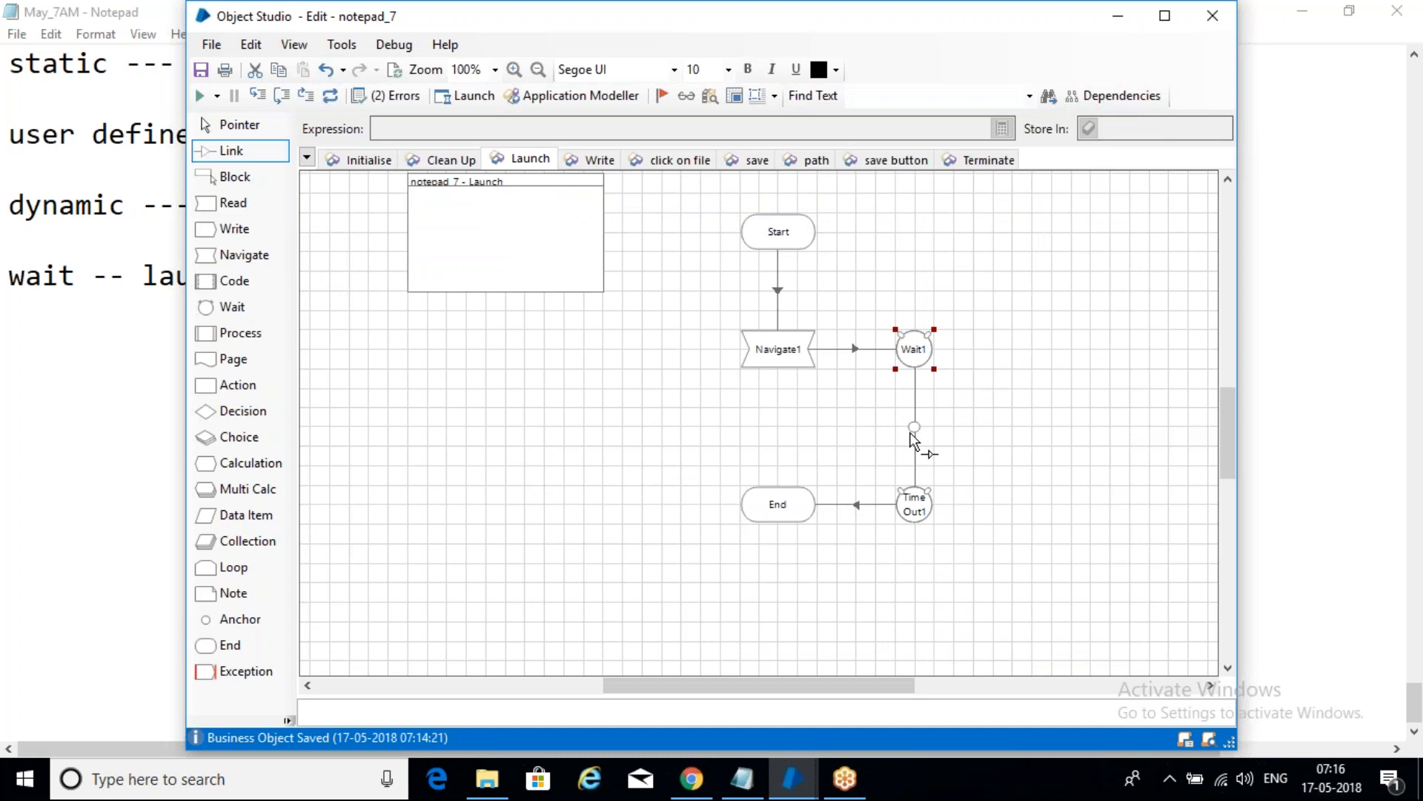
left_click_drag(913, 427, 799, 495)
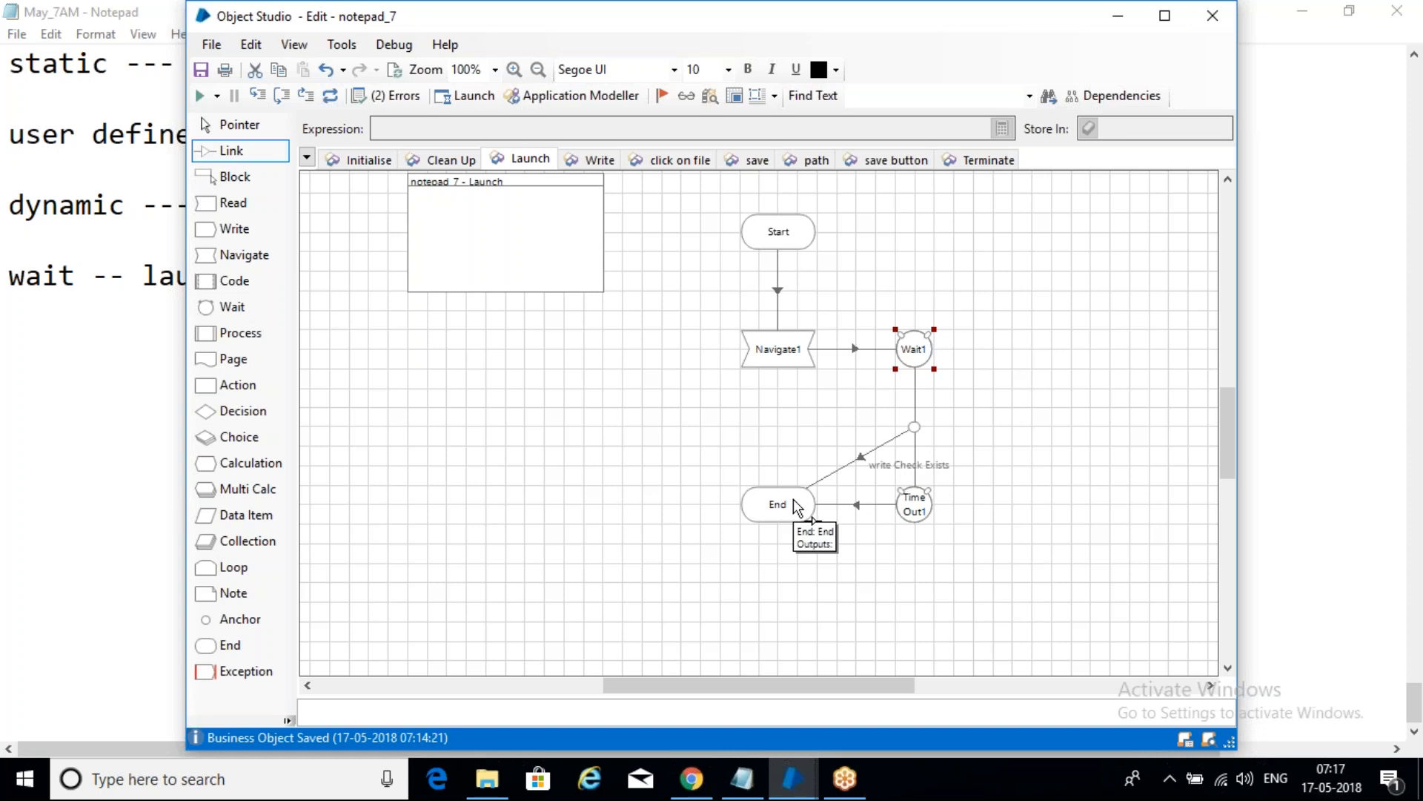
left_click(757, 159)
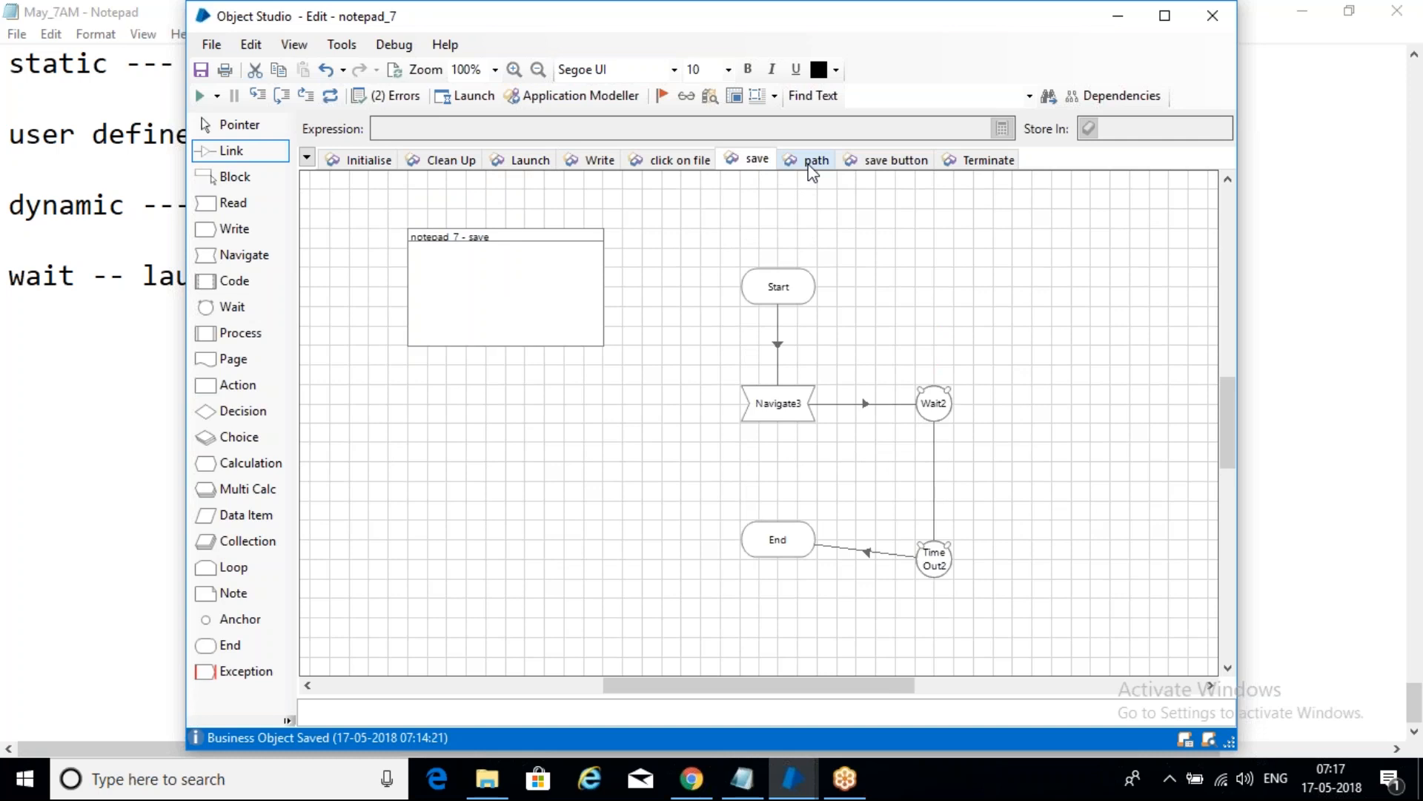
- Give Wait2 a Check Exists condition on the path element
double_click(936, 407)
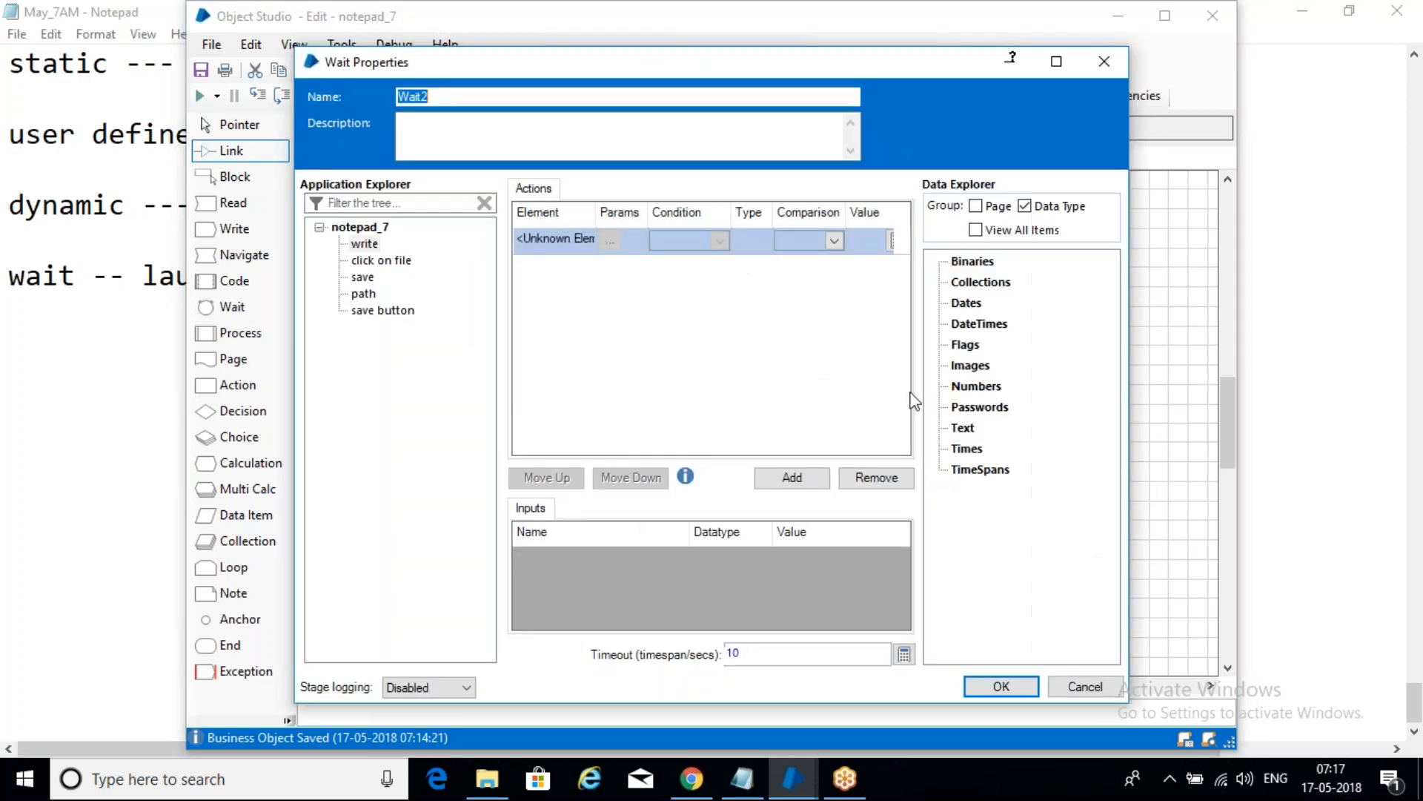
left_click(364, 295)
left_click_drag(364, 294, 560, 244)
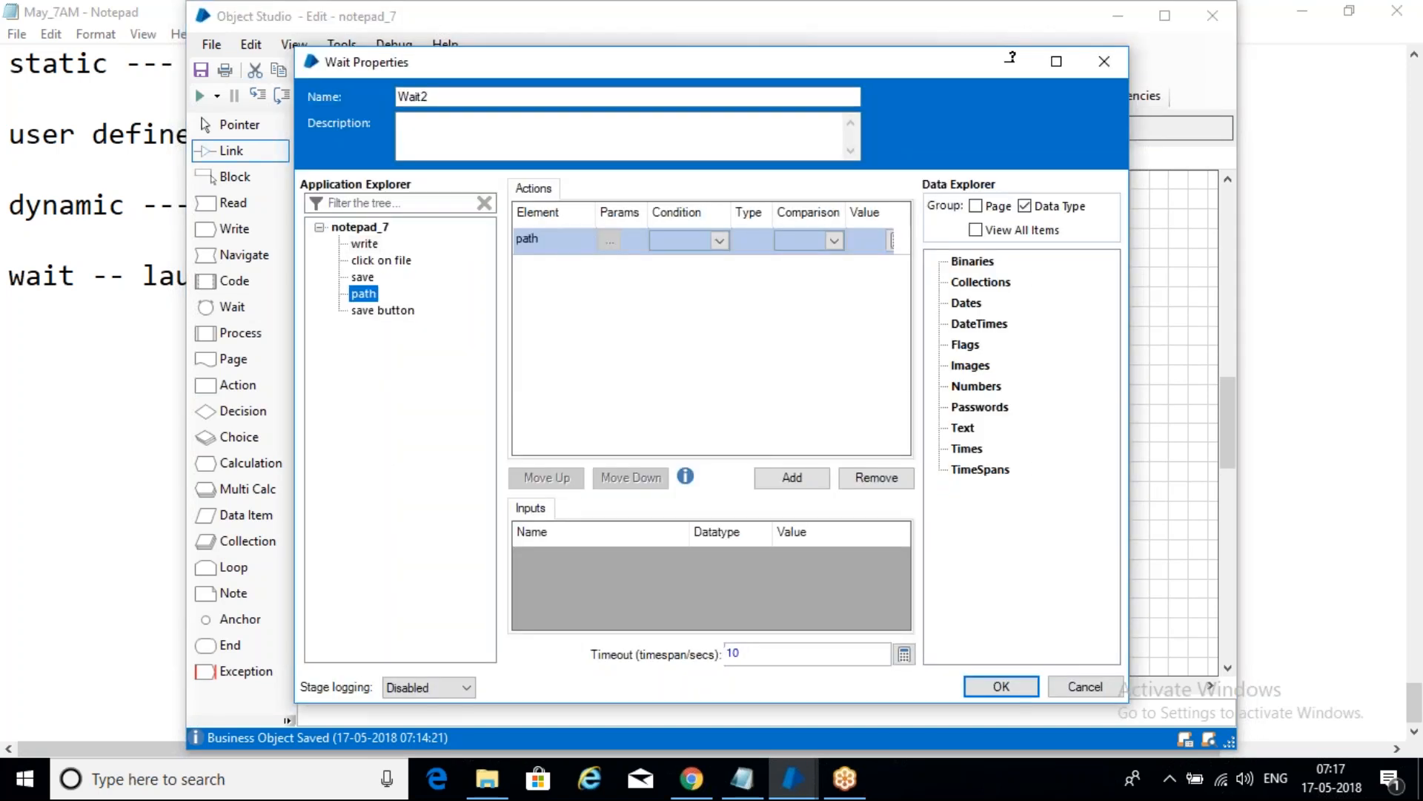
left_click(718, 241)
left_click(693, 259)
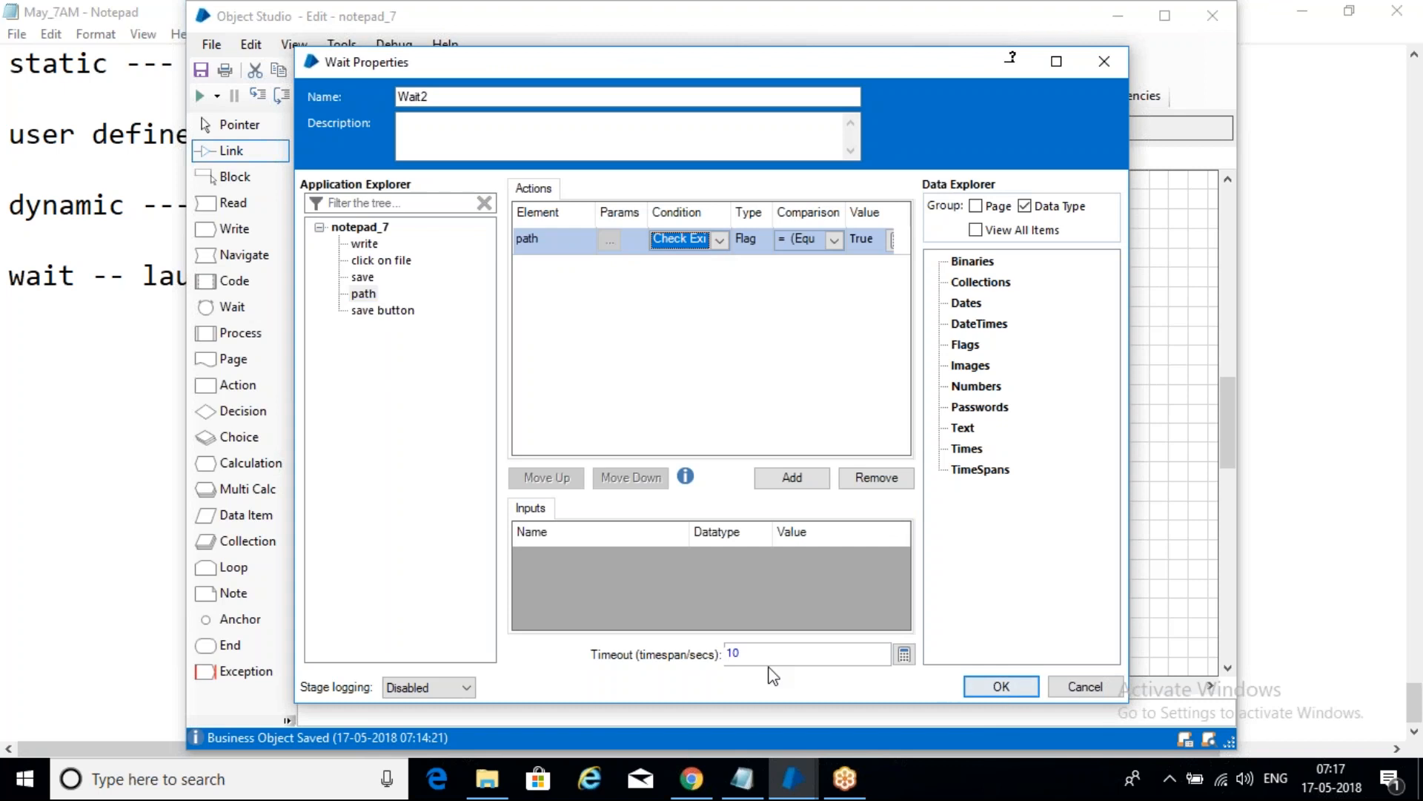
left_click(1001, 685)
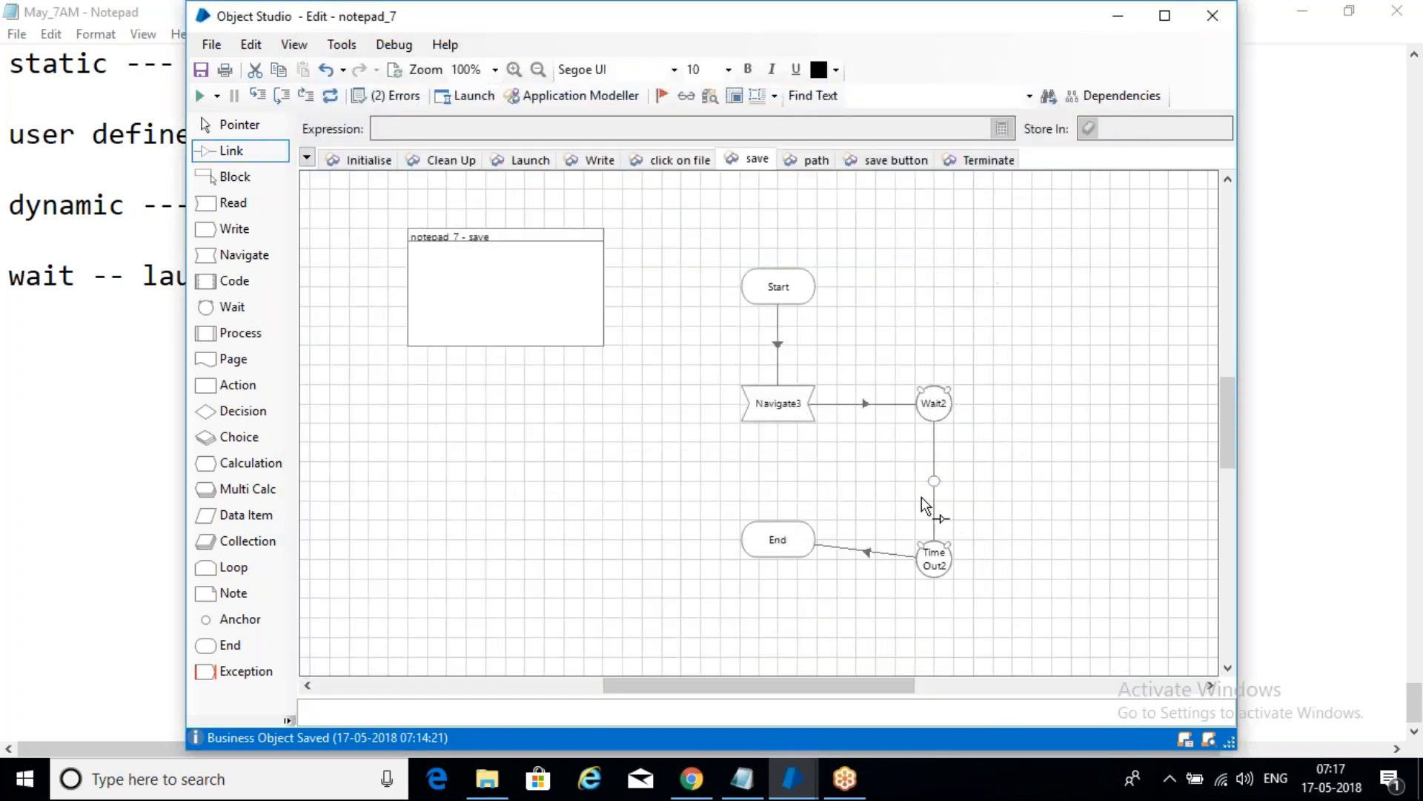
- Link the path condition to End and move End level with Time Out2
left_click_drag(932, 491, 777, 546)
left_click(231, 130)
mouse_move(788, 545)
left_mouse_down()
mouse_move(776, 564)
mouse_move(789, 565)
left_mouse_up()
left_click(650, 515)
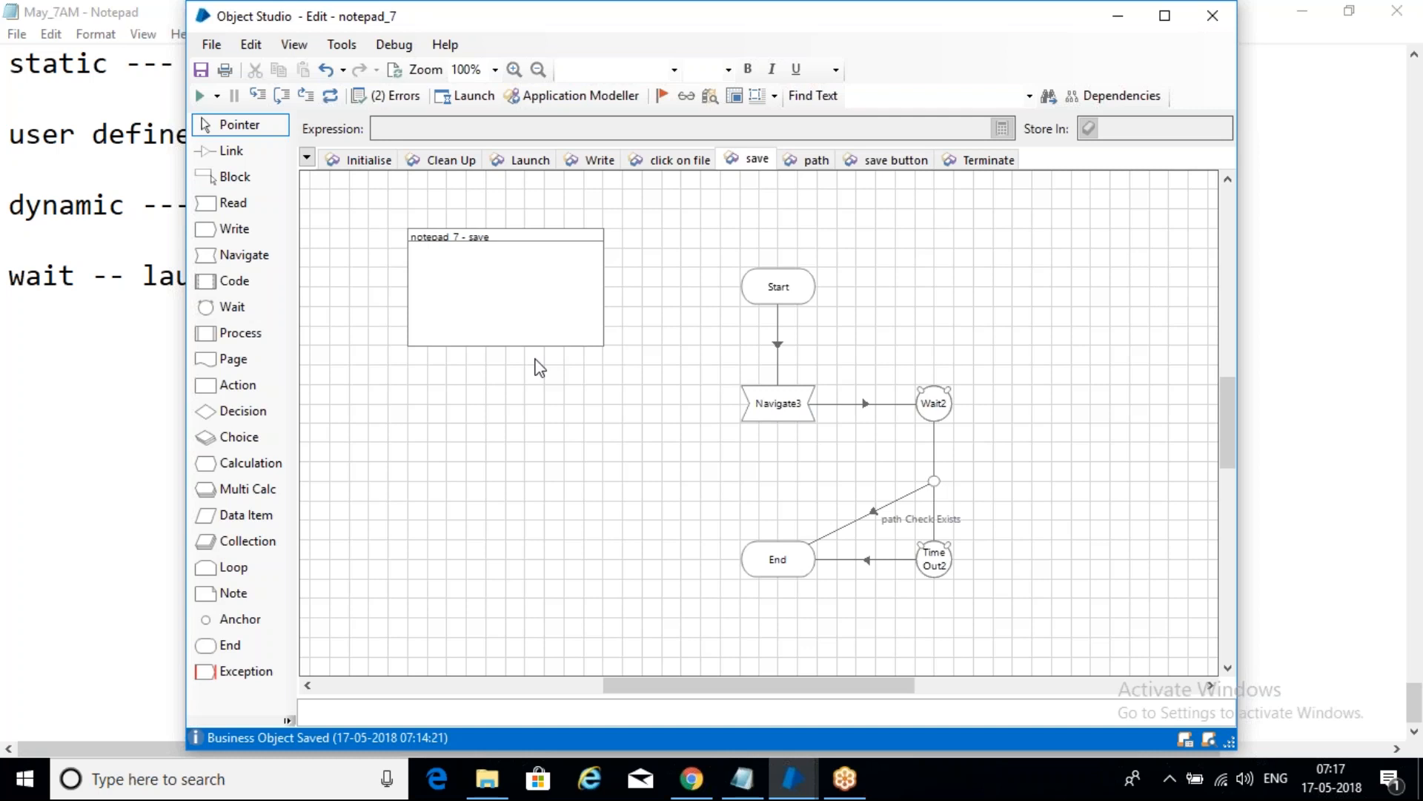
left_click(99, 380)
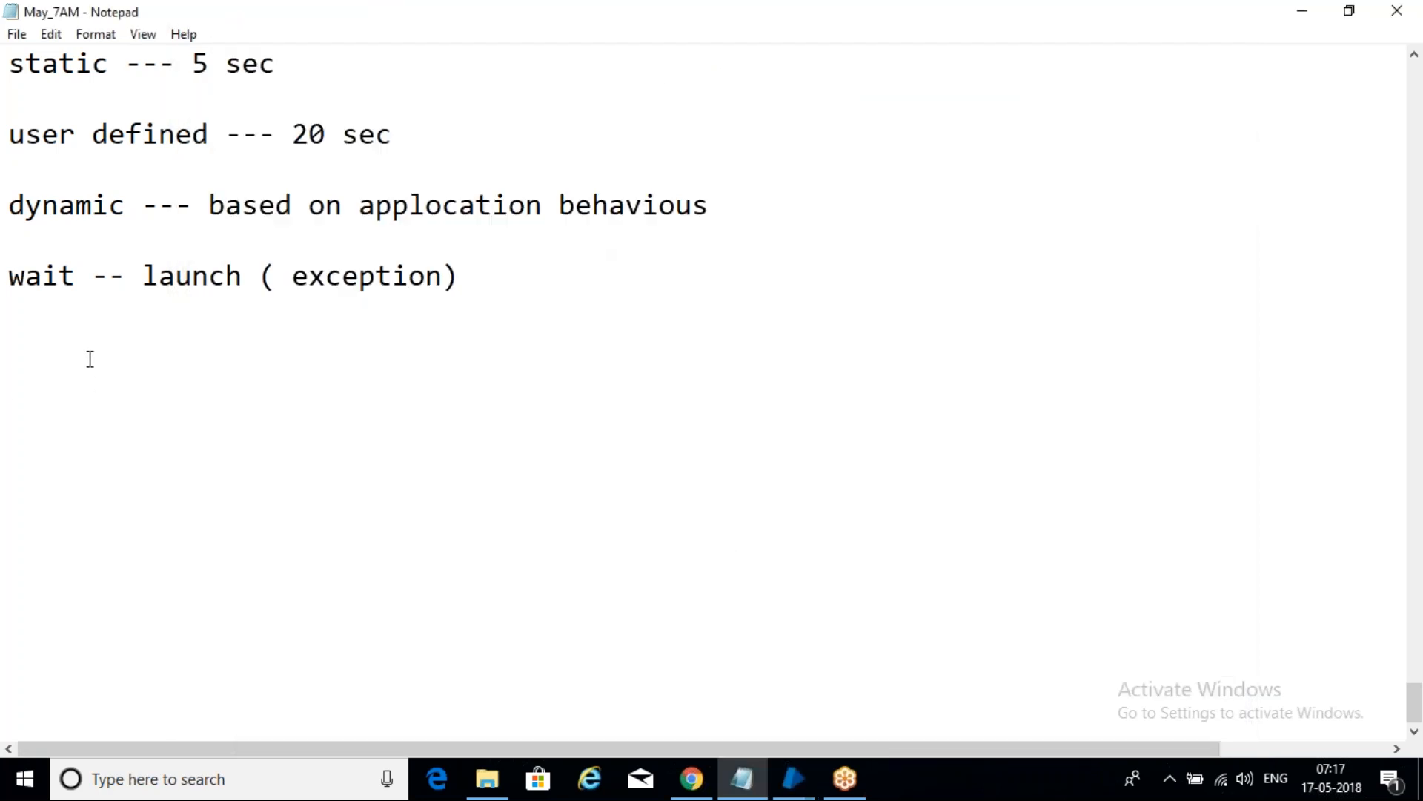
- Add the note '-- where its opening another window or another page or refreshing' under the wait line
type("-- where its opr")
key("BackSpace")
type("ening another window ")
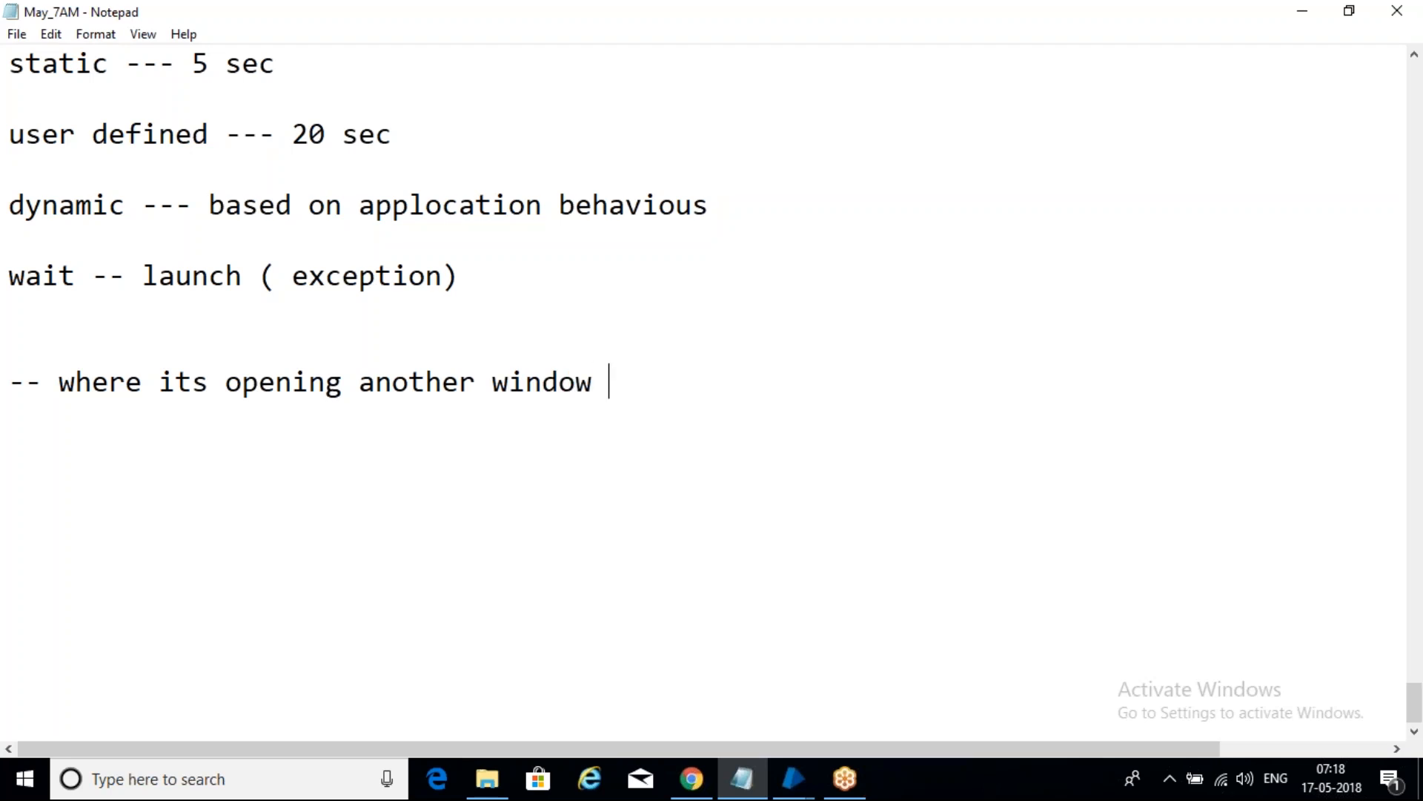
type("or another page or refreshing")
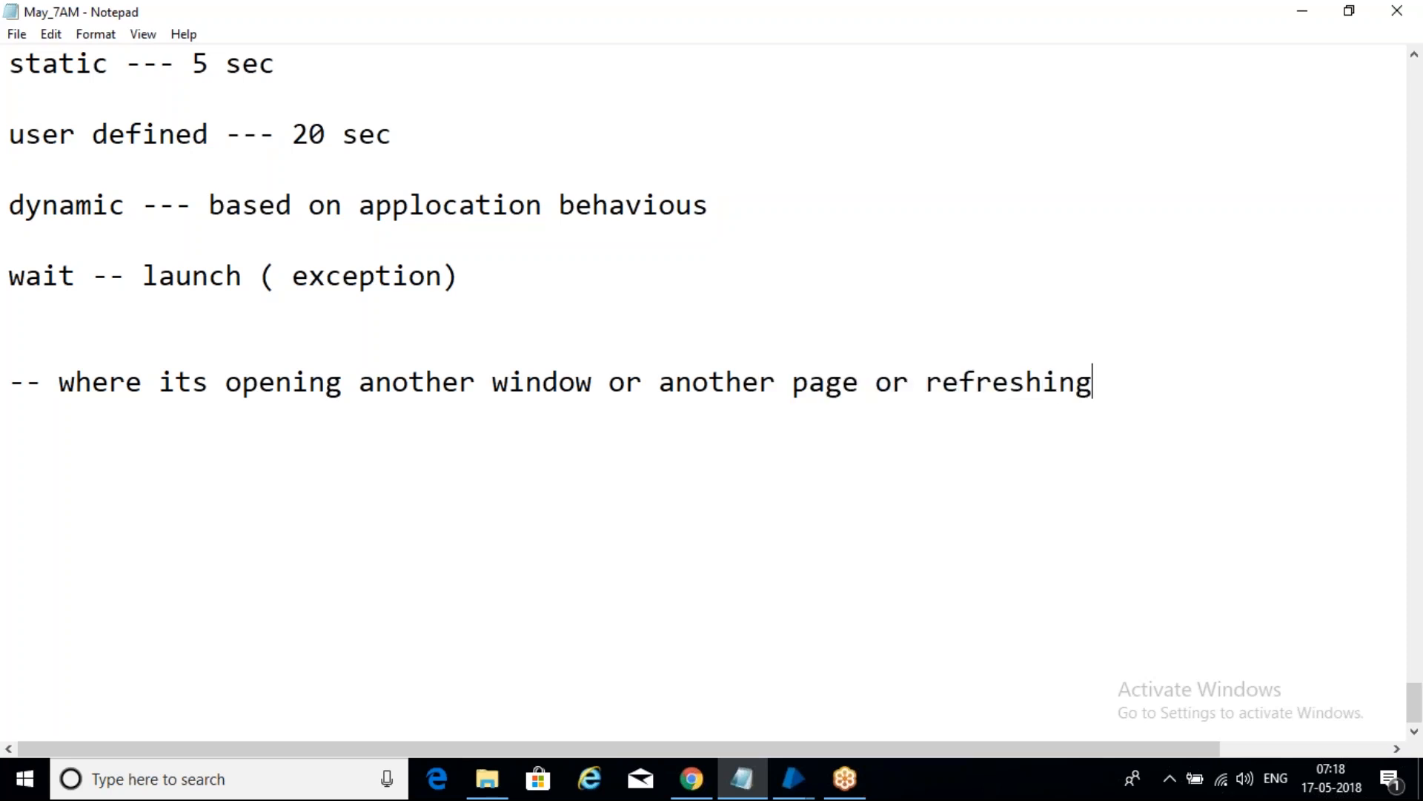
key("Return")
key("Return")
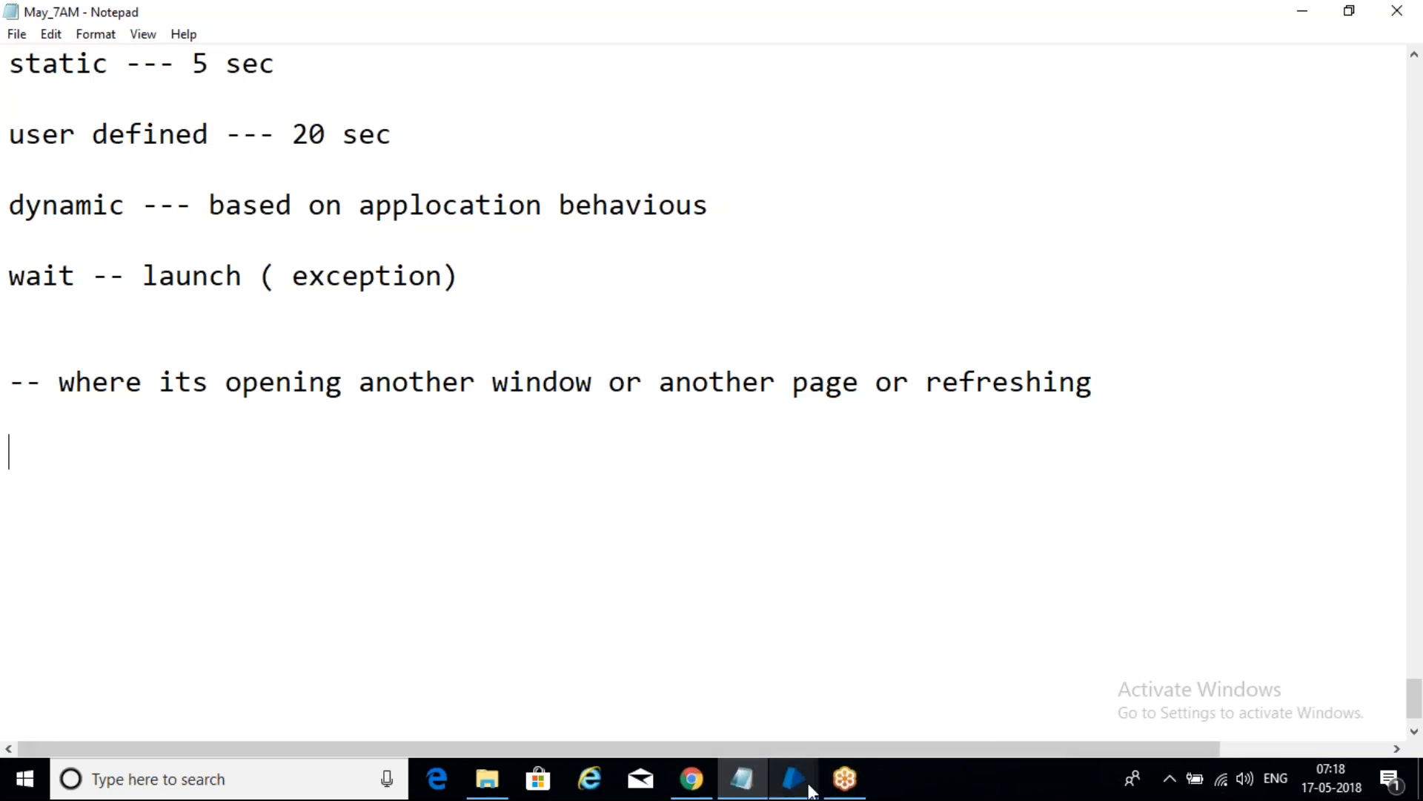
- Save the notepad_7 business object in Object Studio with a change comment
mouse_move(797, 780)
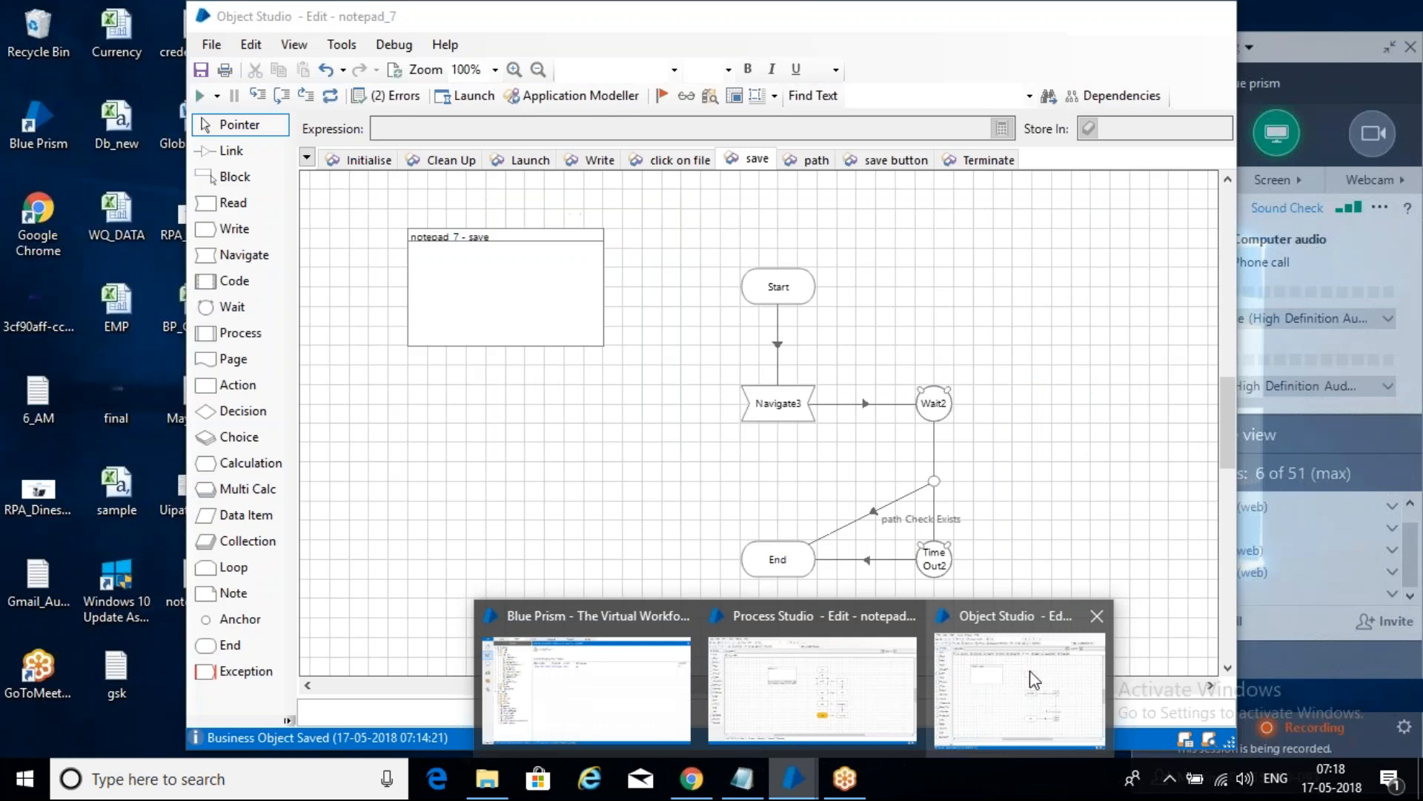
left_click(1030, 670)
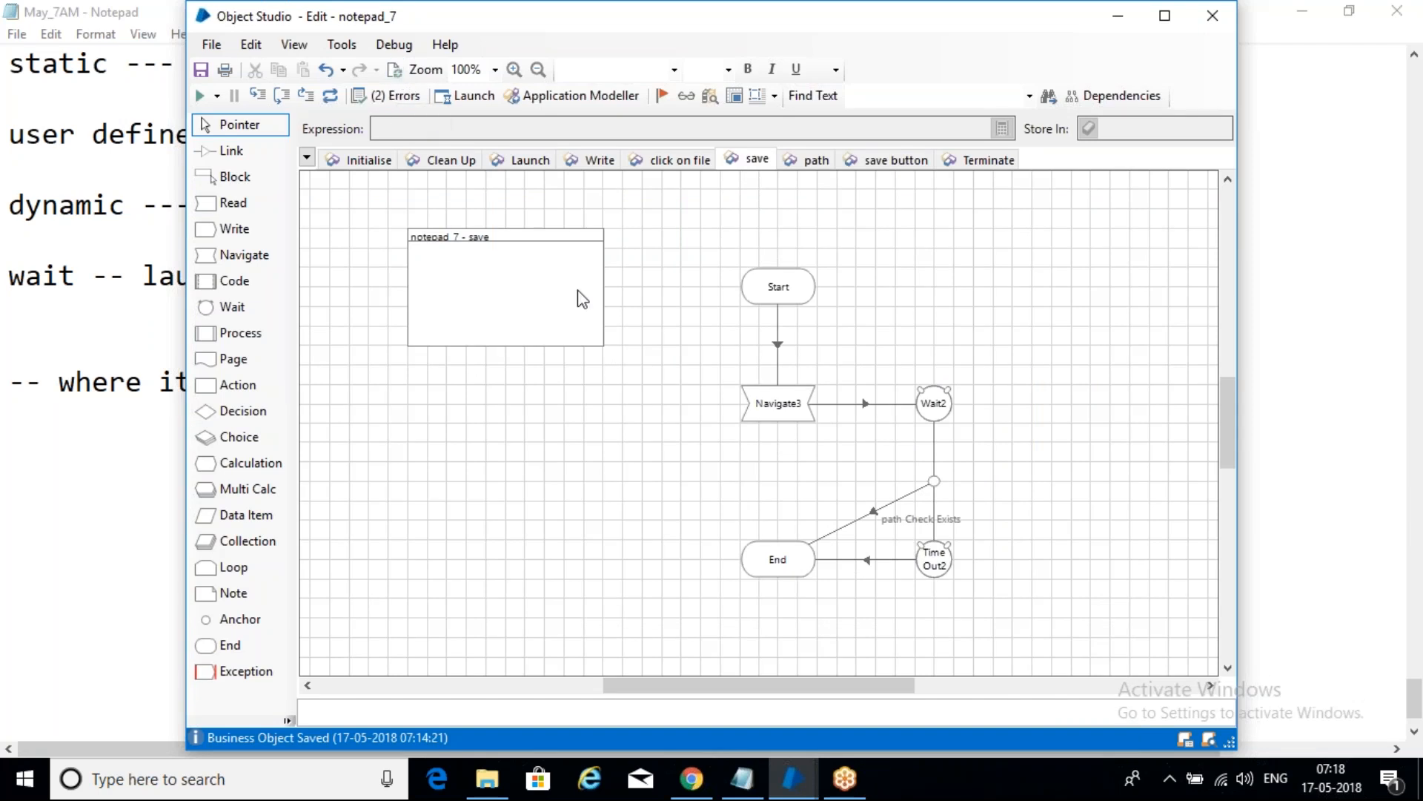
key("ctrl+s")
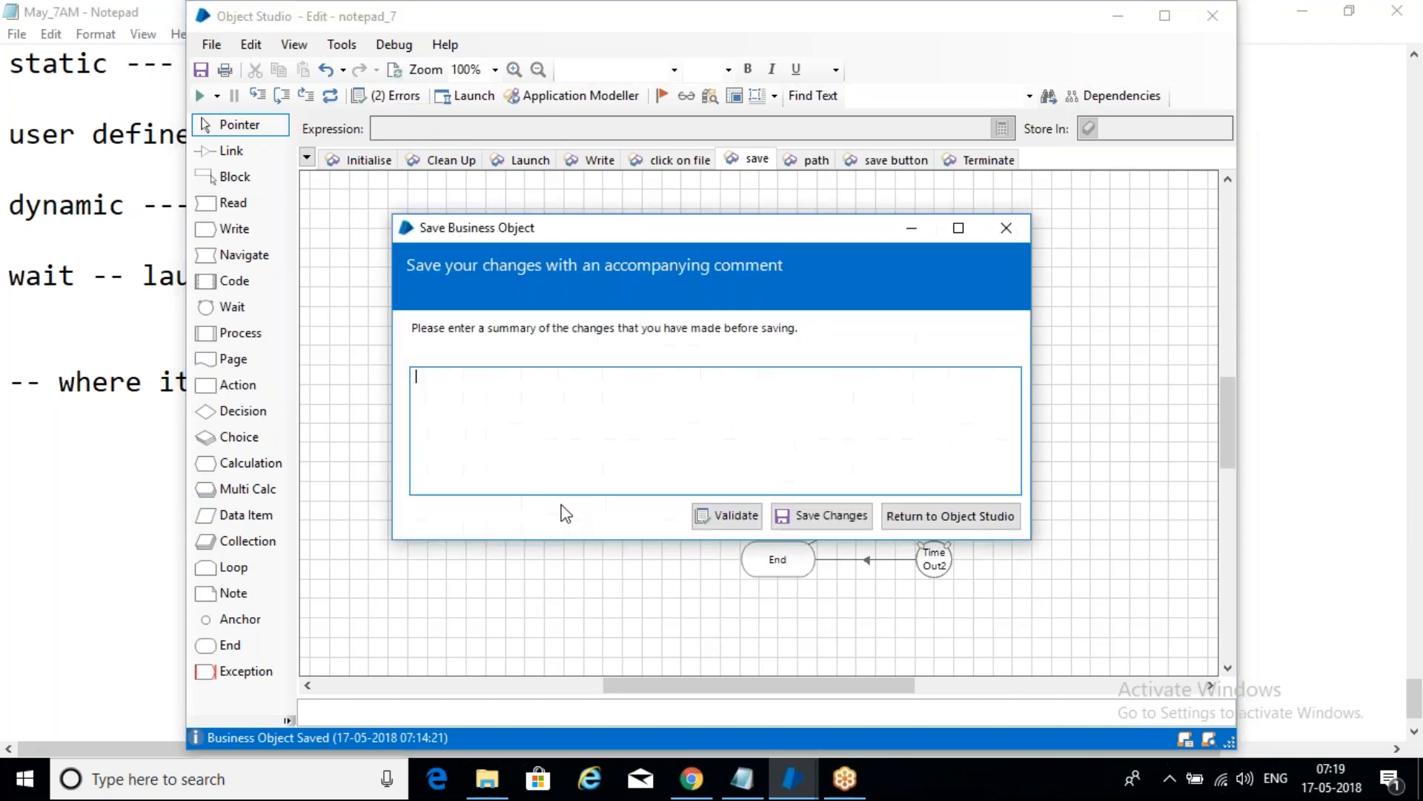
type("sa")
left_click(816, 519)
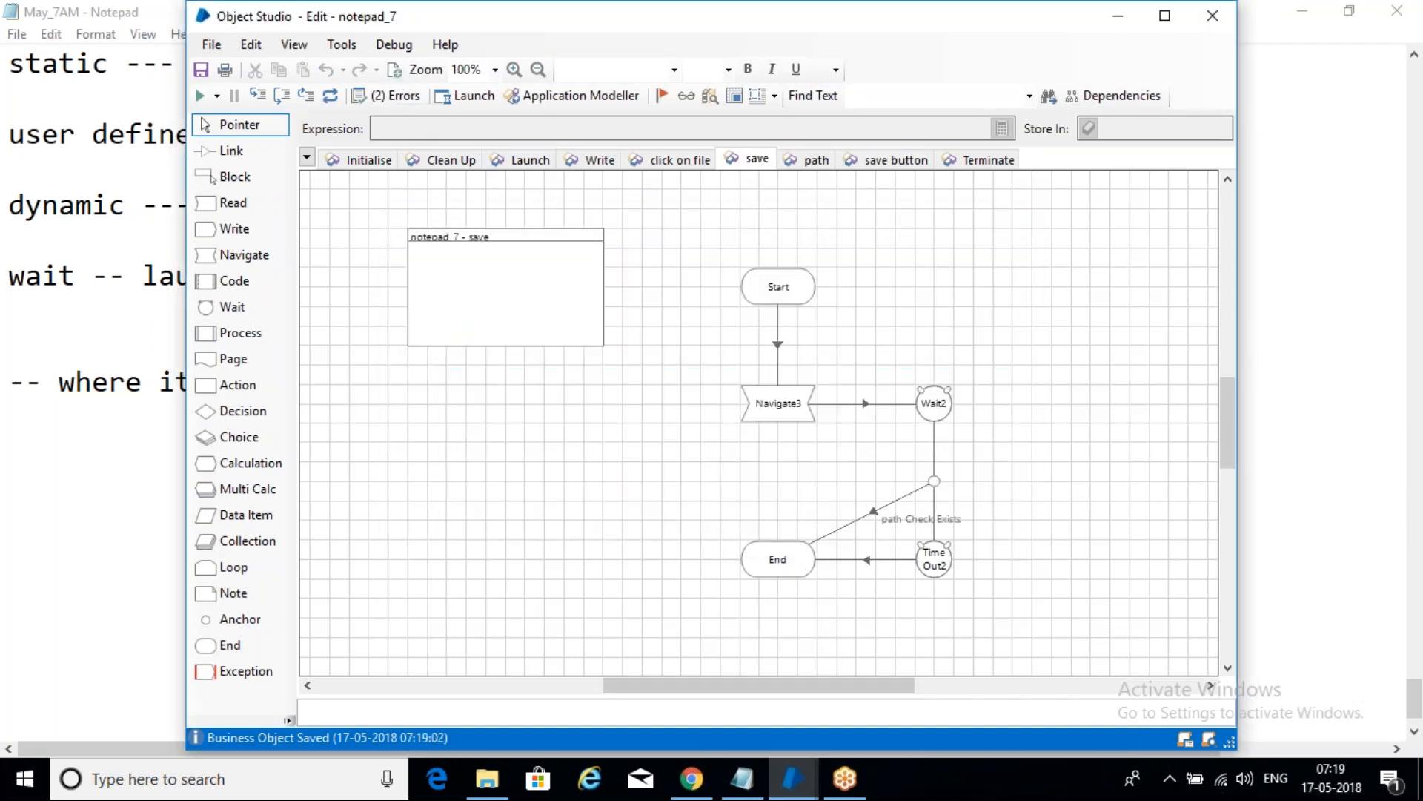
- Refresh, reset and rerun the notepad_p_7 process in Process Studio through to End
mouse_move(793, 778)
left_click(828, 680)
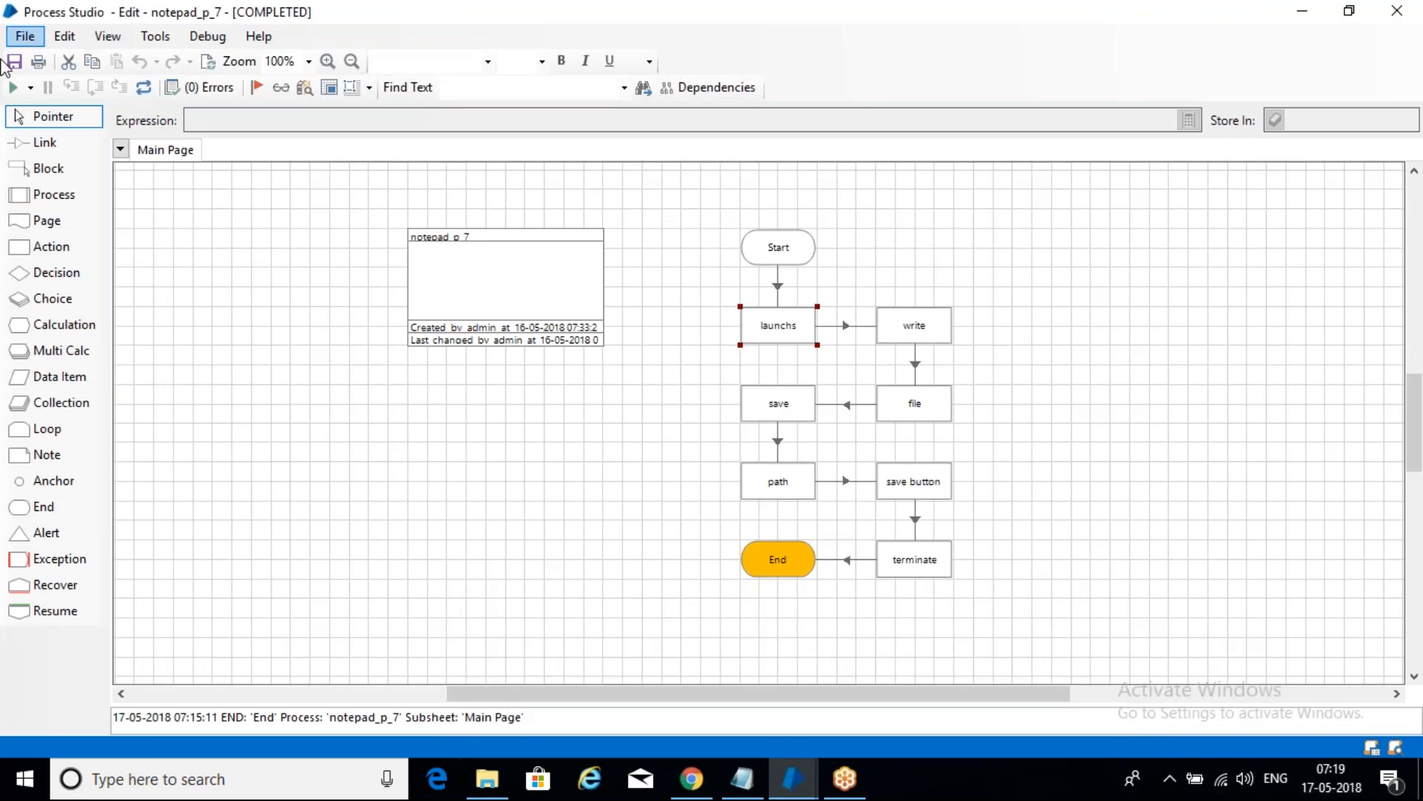
left_click(208, 65)
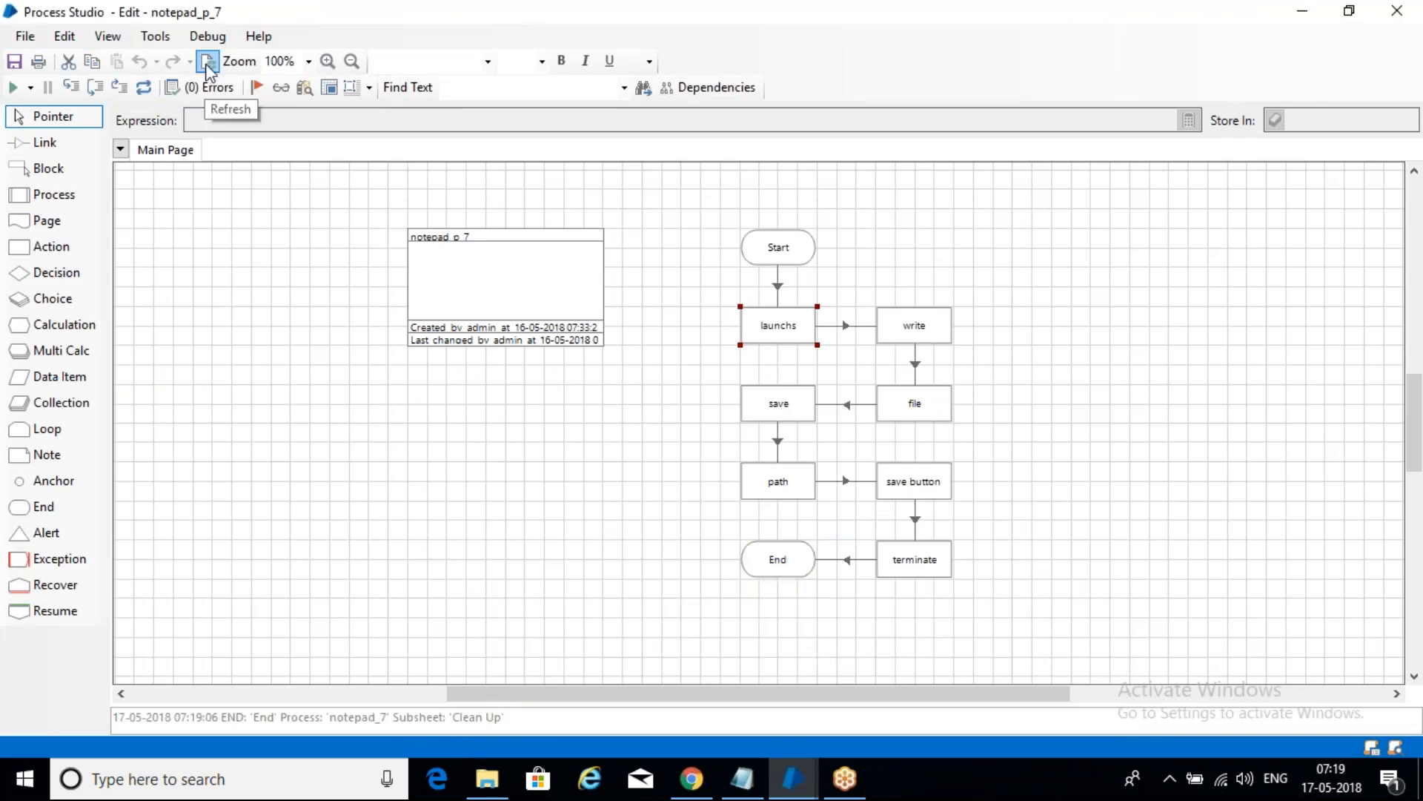
left_click(144, 88)
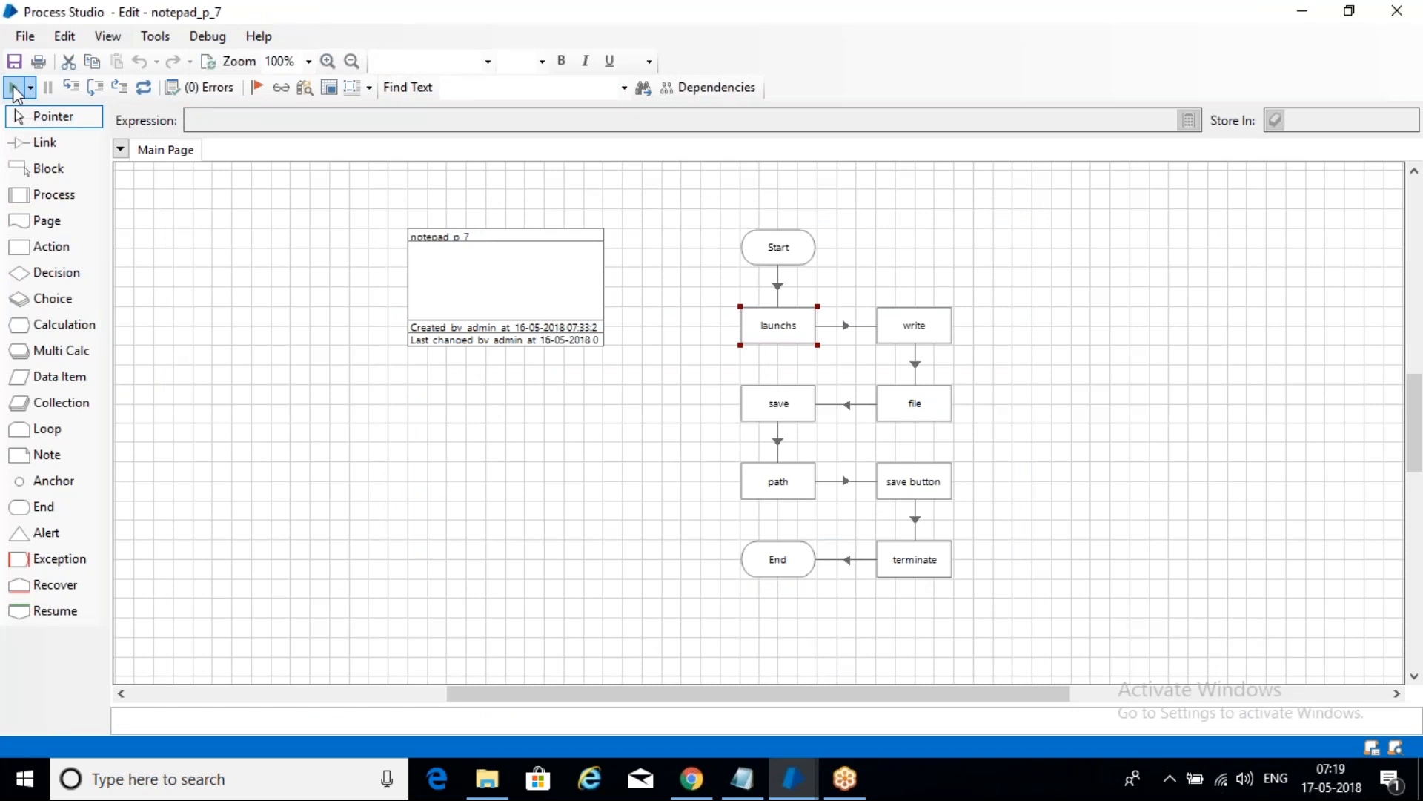
left_click(14, 88)
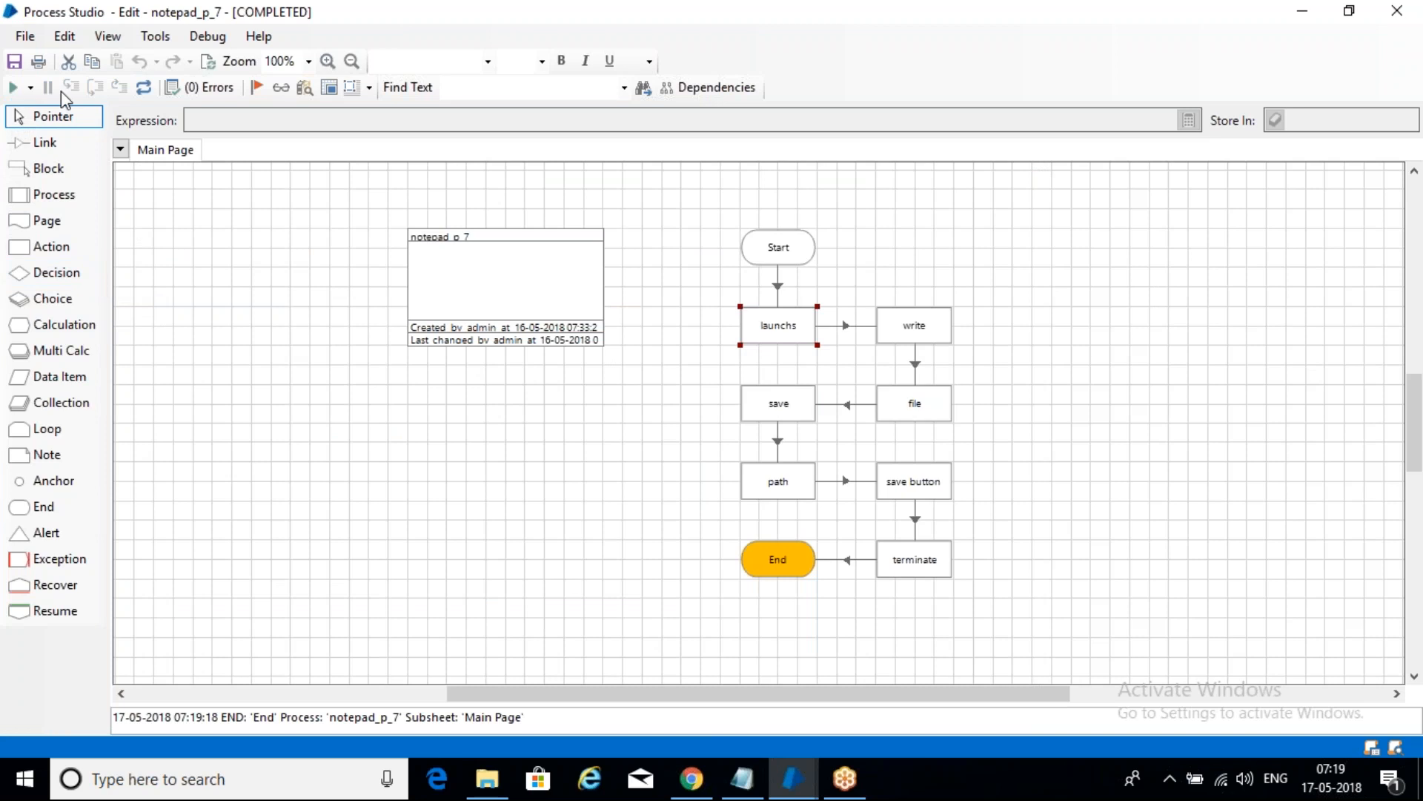
left_click(30, 89)
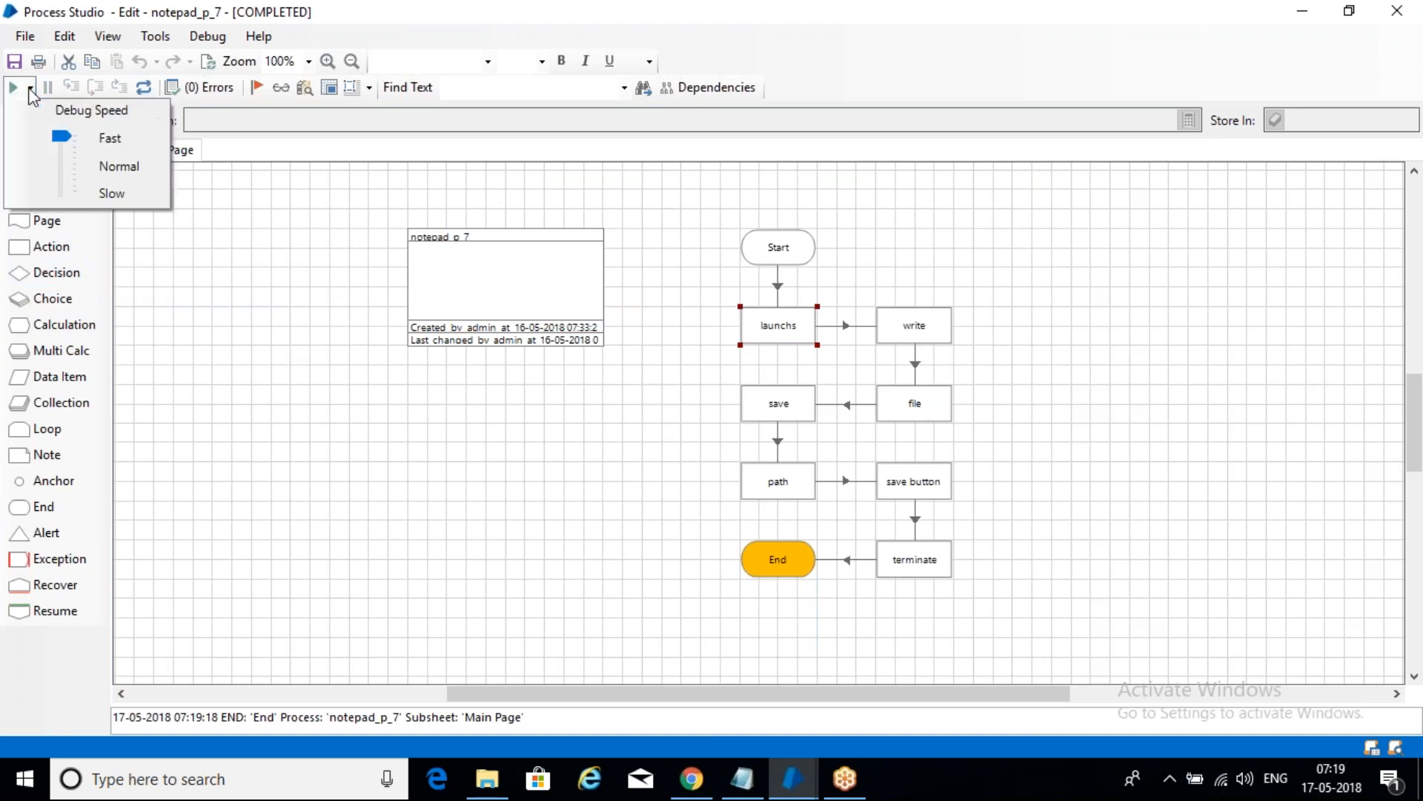
left_click(421, 421)
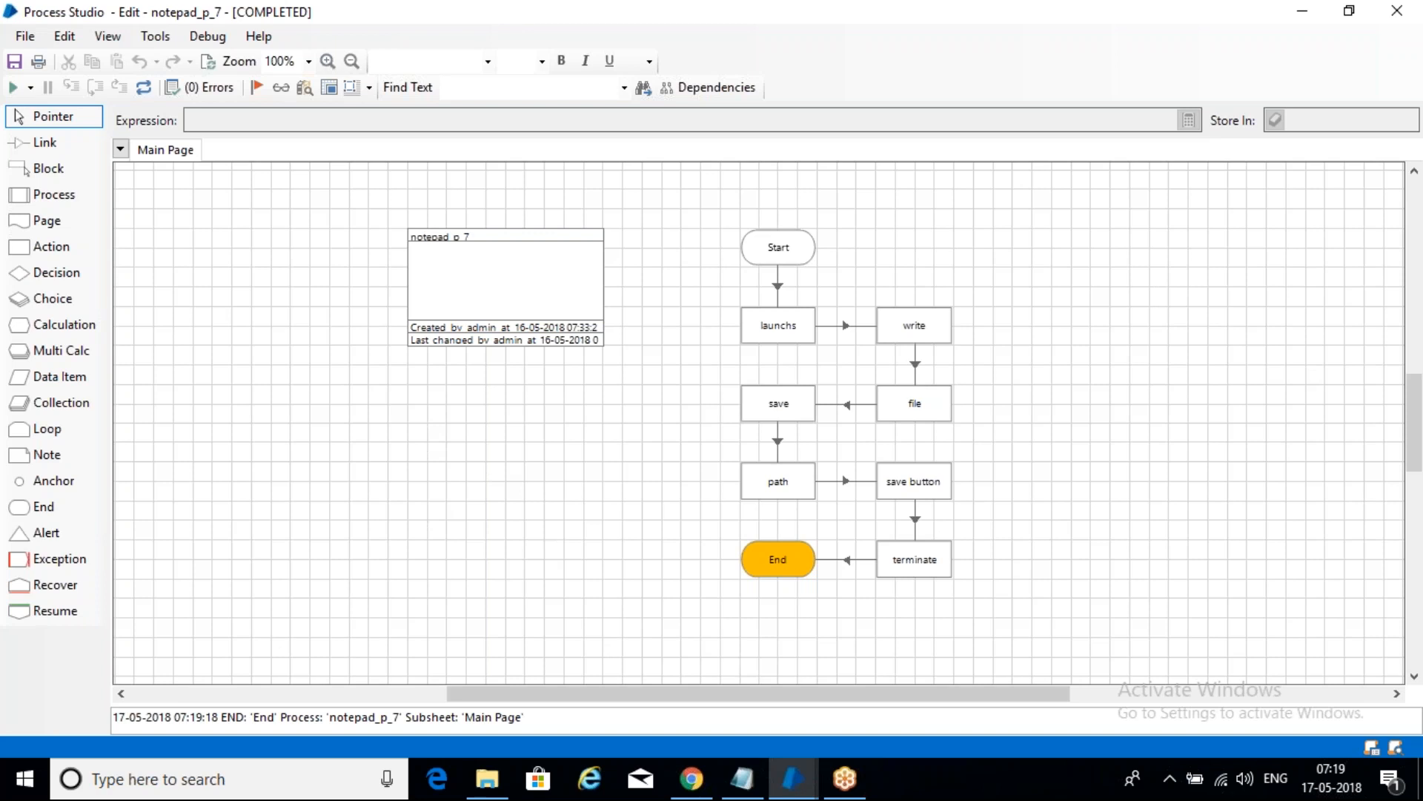
left_click(742, 779)
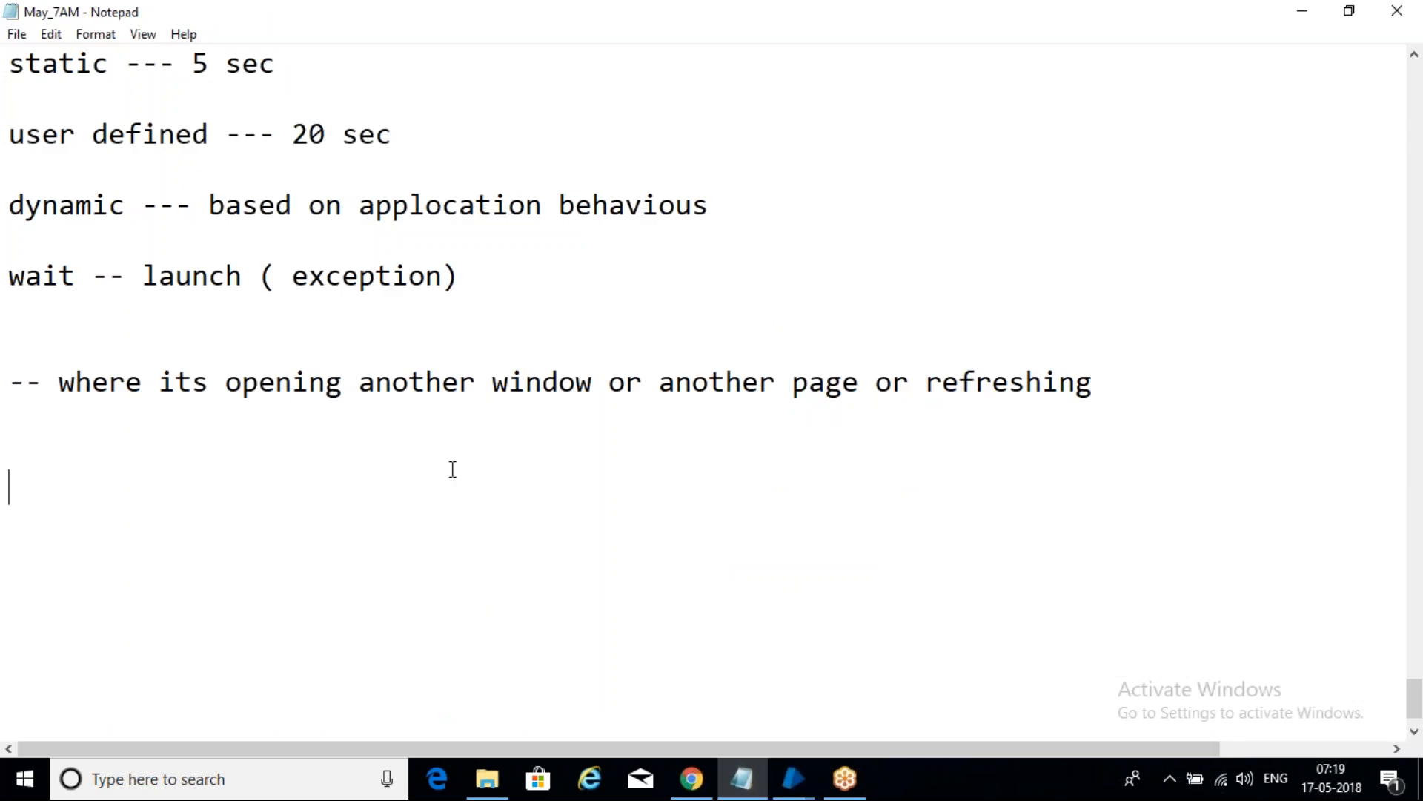
- Add a '---------------' separator, then a 'debug :' heading underlined with '-------' in the notes
type("---------------")
key("Return")
key("Return")
key("Return")
type("de")
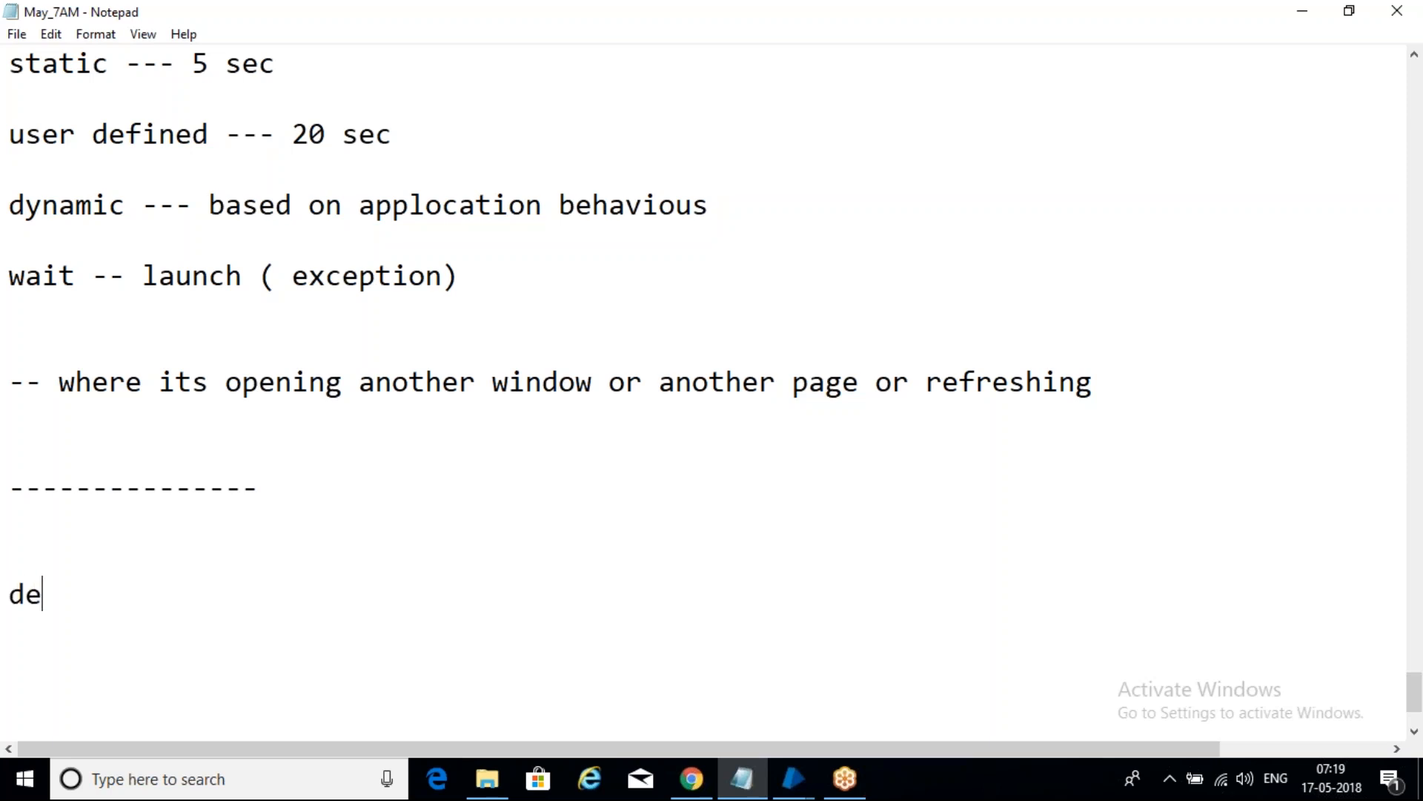
type("bug :")
key("Return")
key("Return")
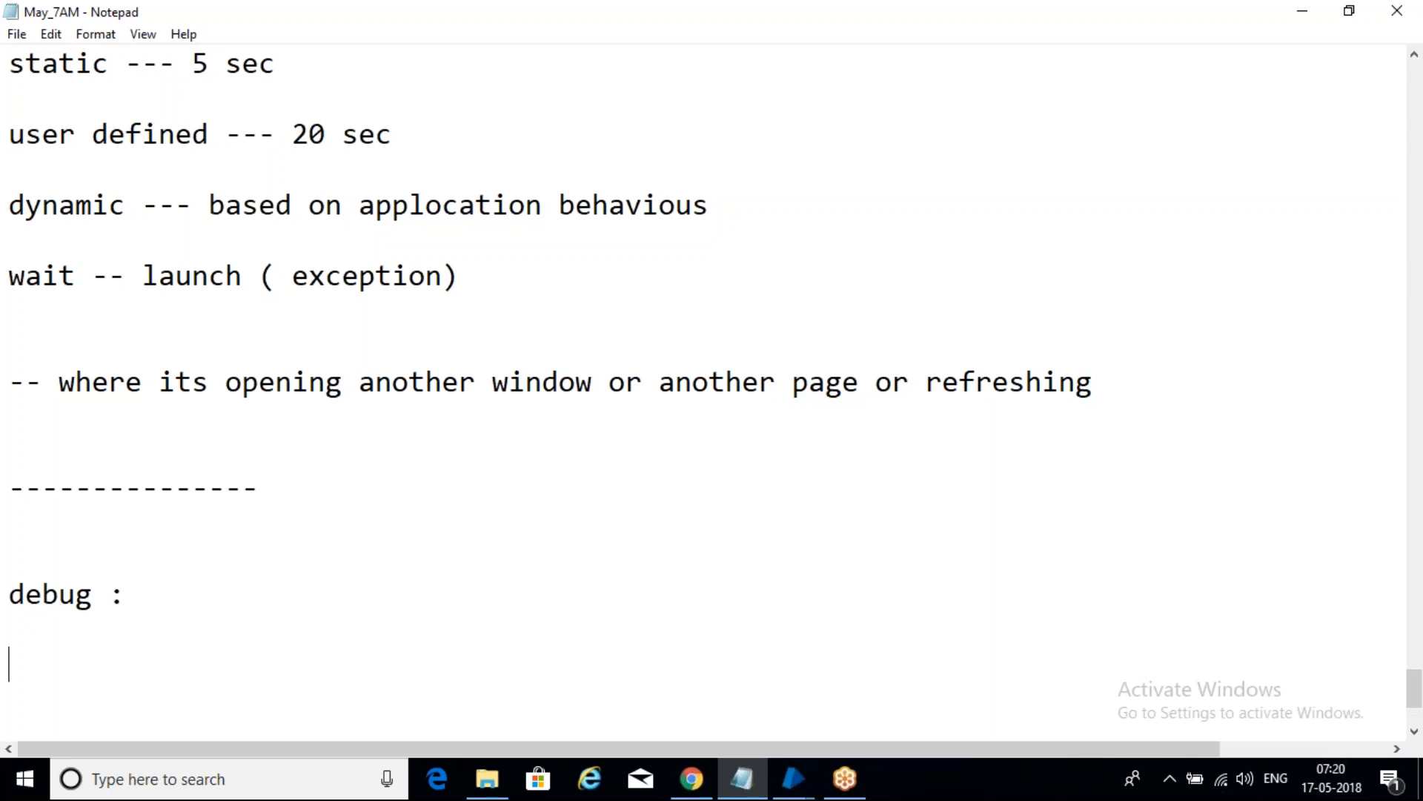
key("Return")
type("-")
key("BackSpace")
key("BackSpace")
key("BackSpace")
type("-------")
key("Return")
scroll(696, 358, "down", 3)
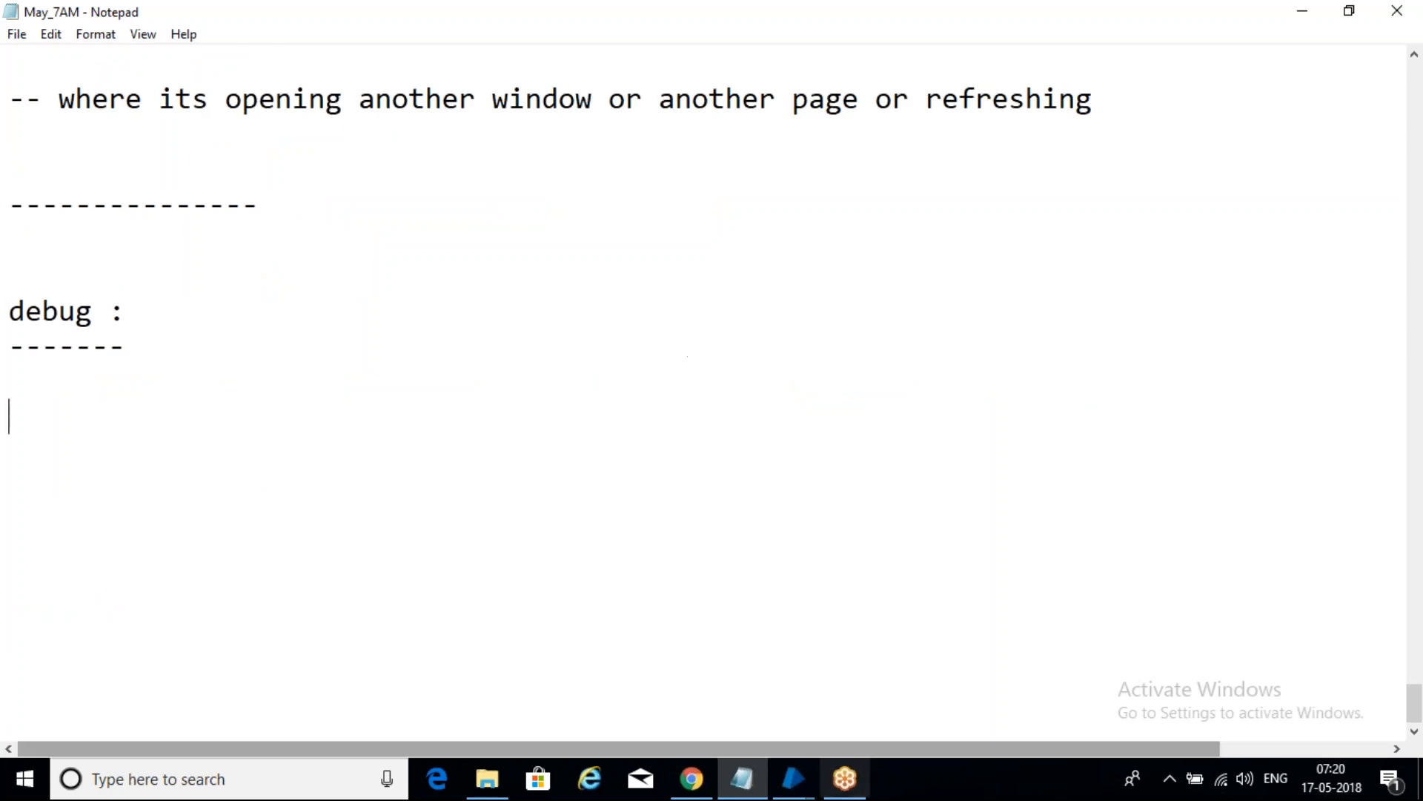
- Close the notepad_7 Object Studio window
left_click(793, 779)
left_click(1024, 671)
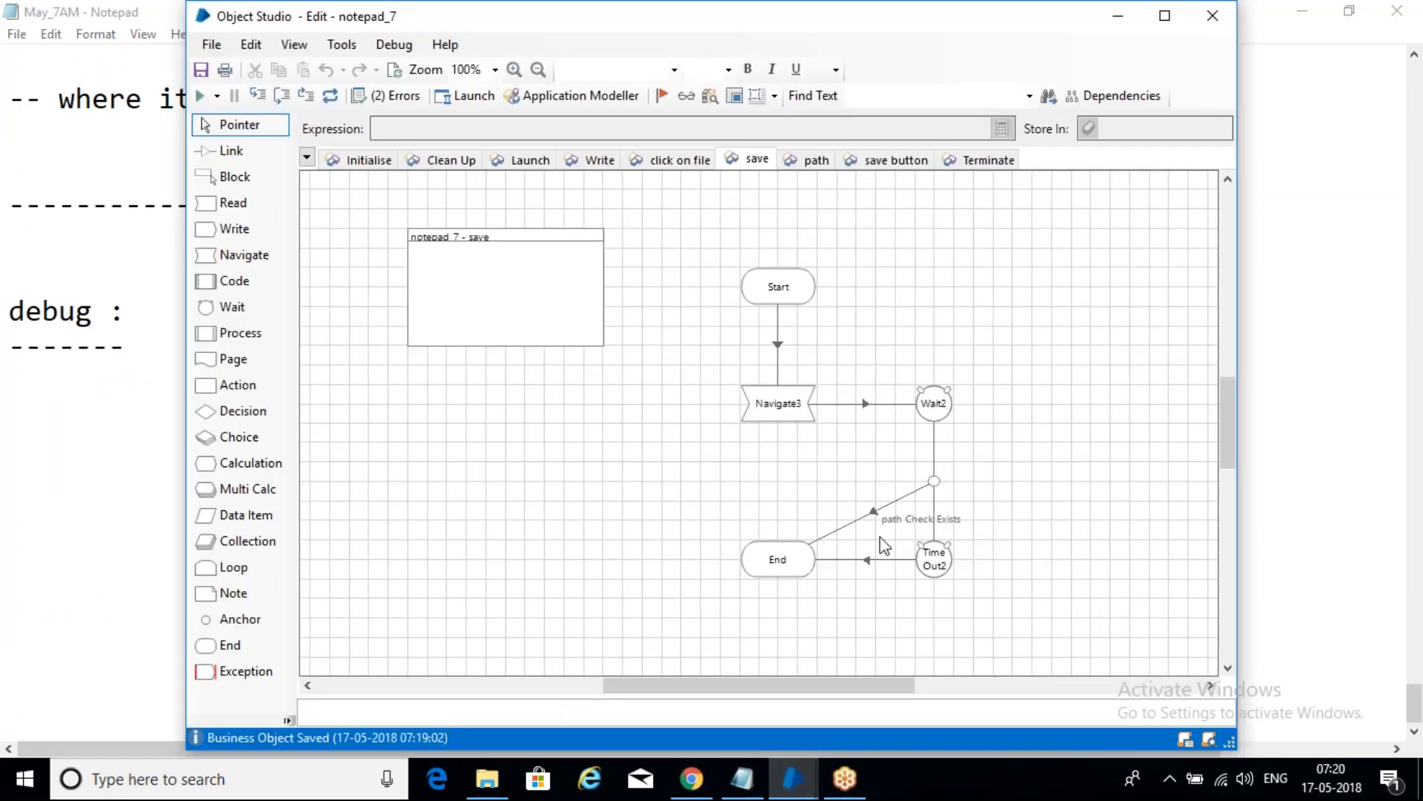
left_click(1213, 16)
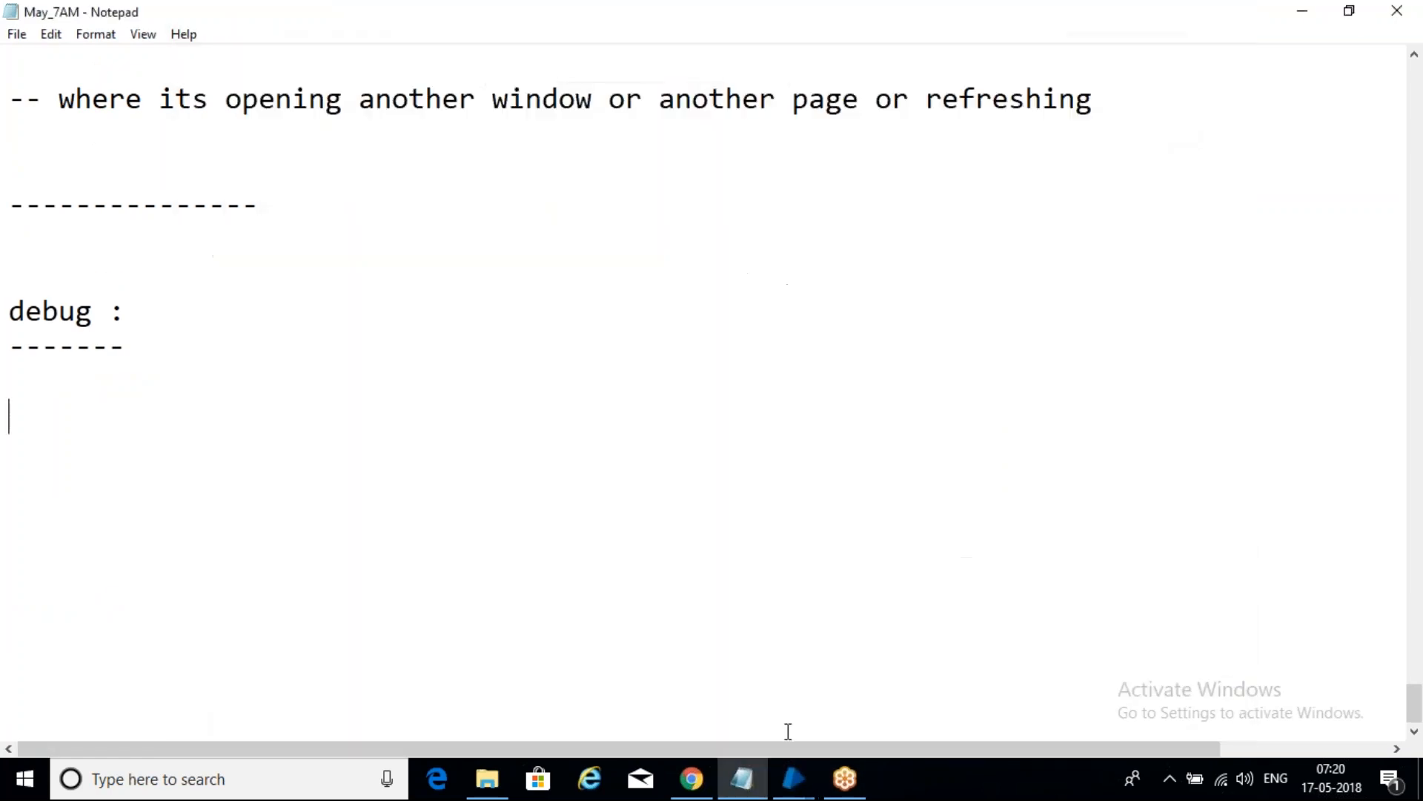
- Reset the completed notepad_p_7 process in Process Studio
mouse_move(791, 777)
left_click(909, 689)
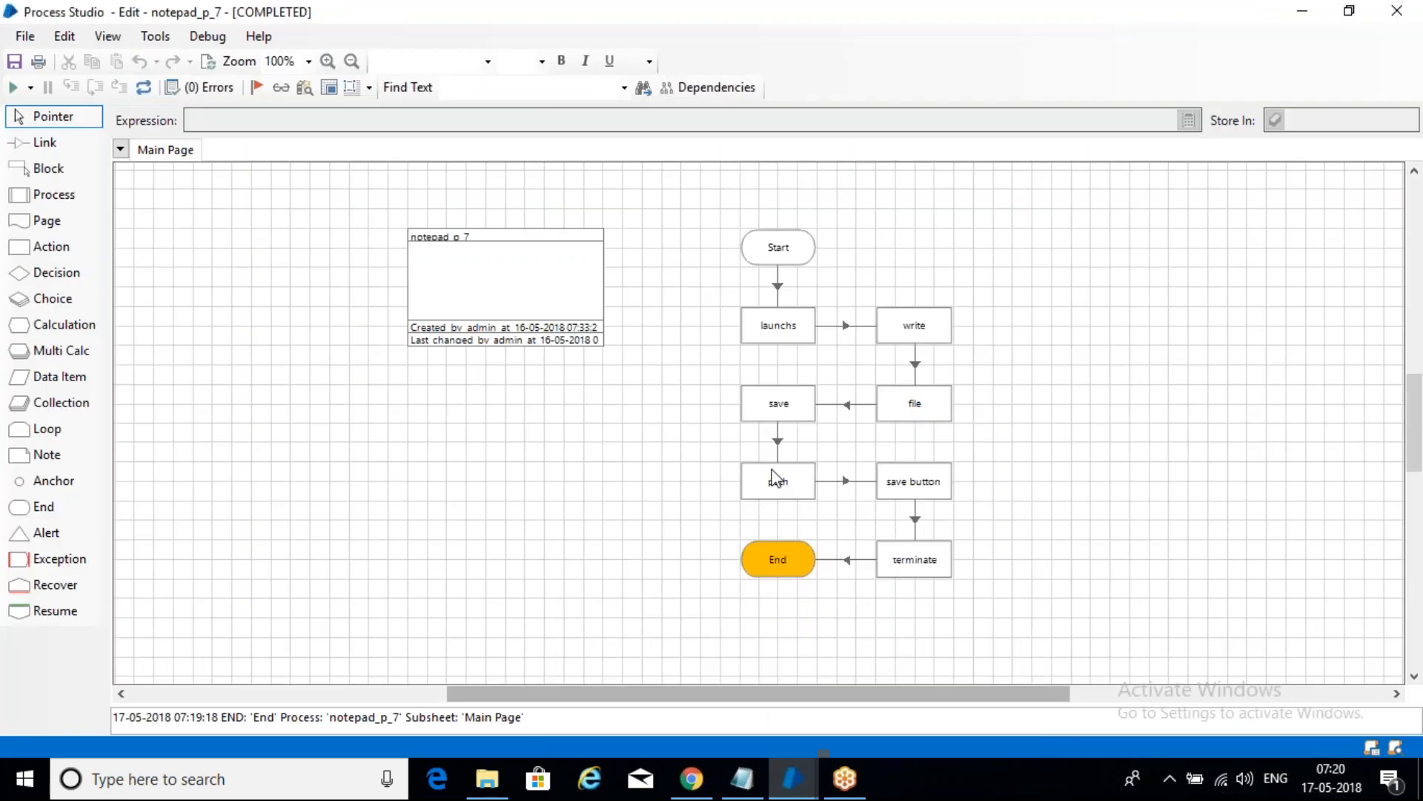
left_click(152, 94)
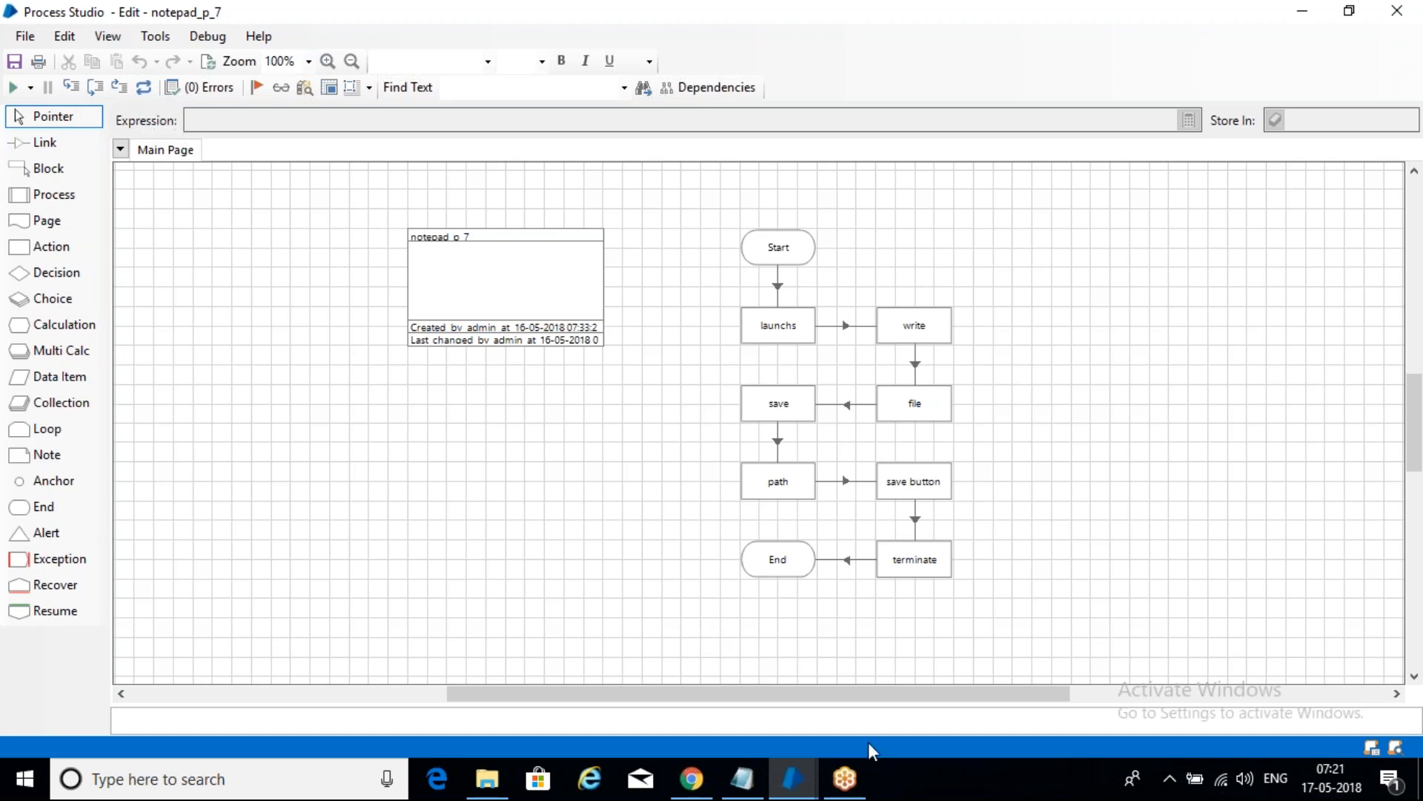
mouse_move(755, 790)
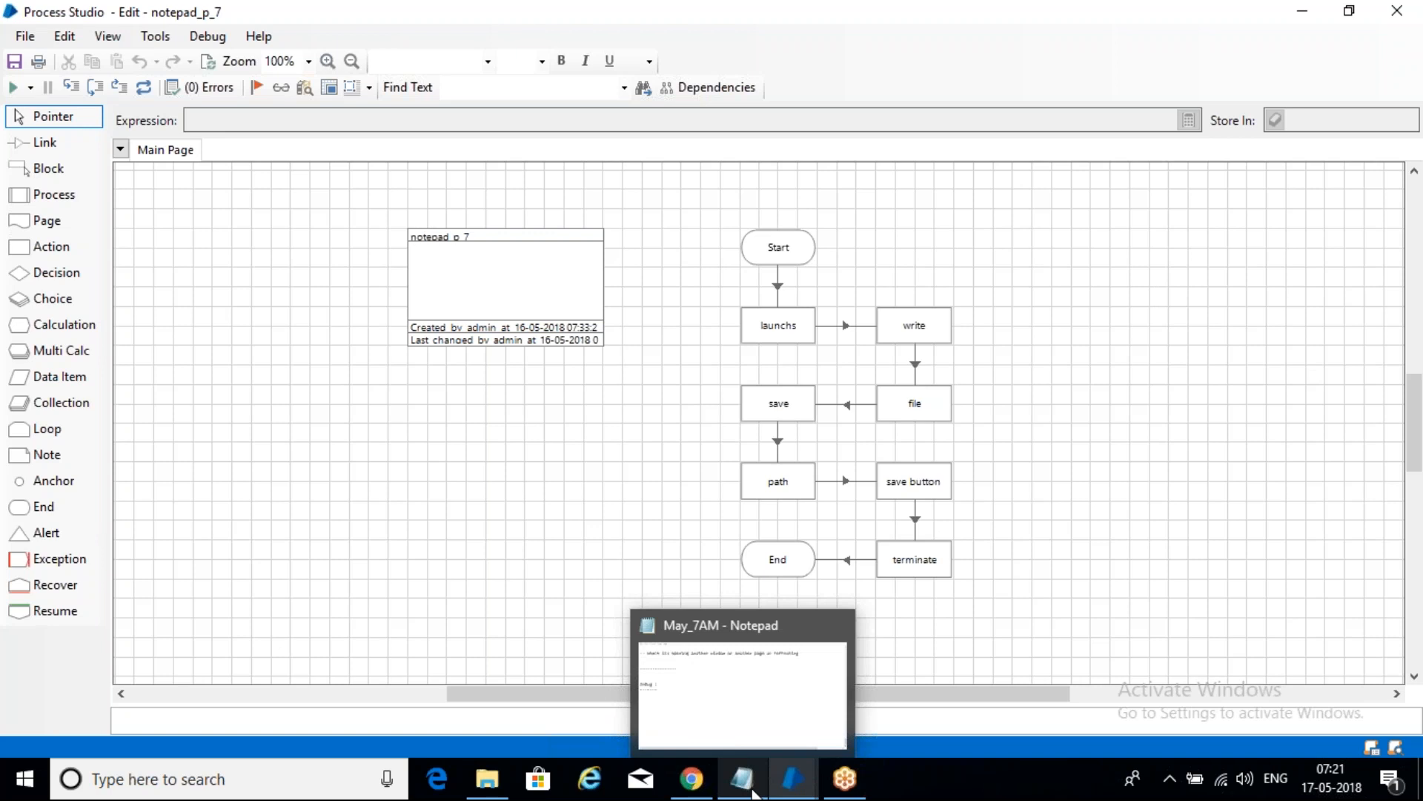
- Add 'step ---- step by step' and 'step over --- skipping' lines, fixing the skipping typo
left_click(752, 792)
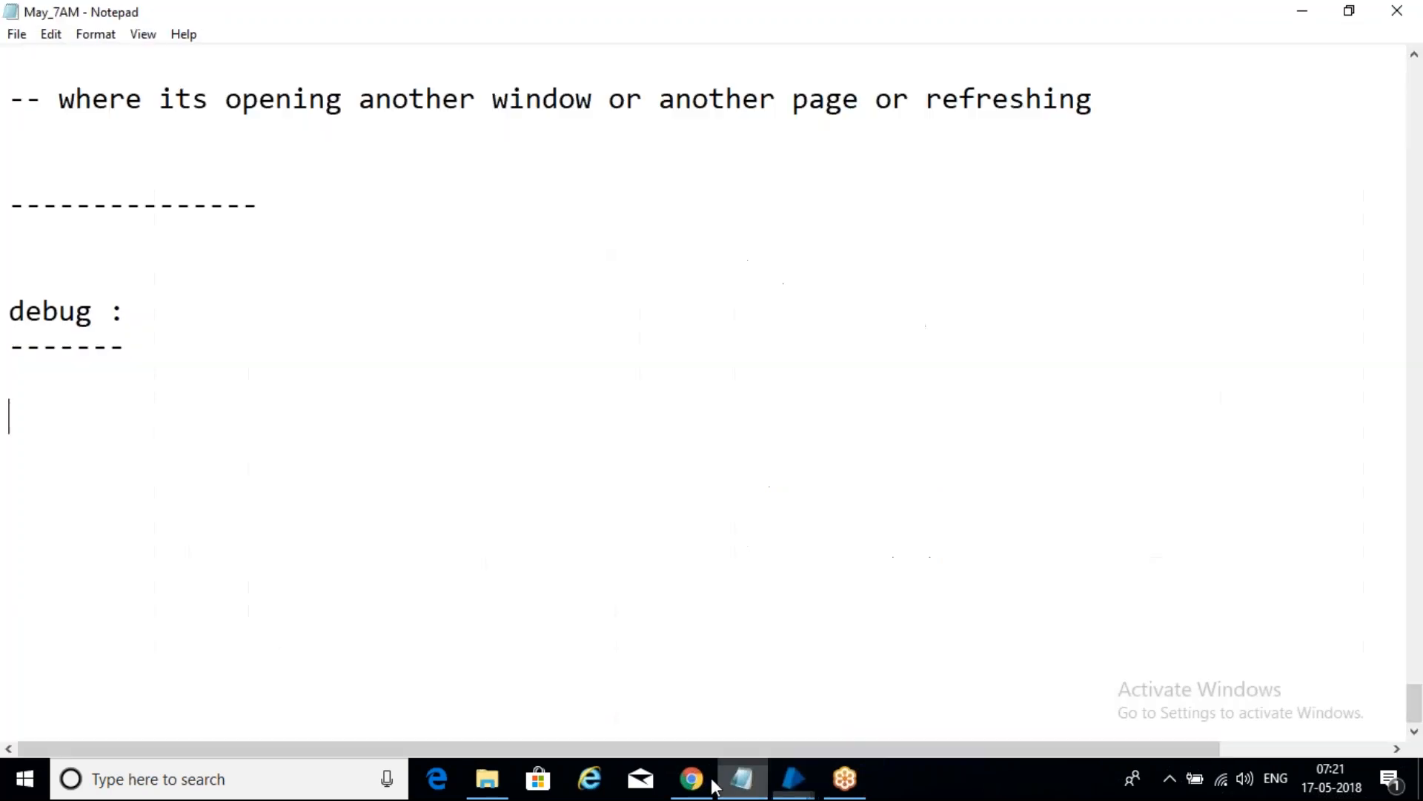
type("ste")
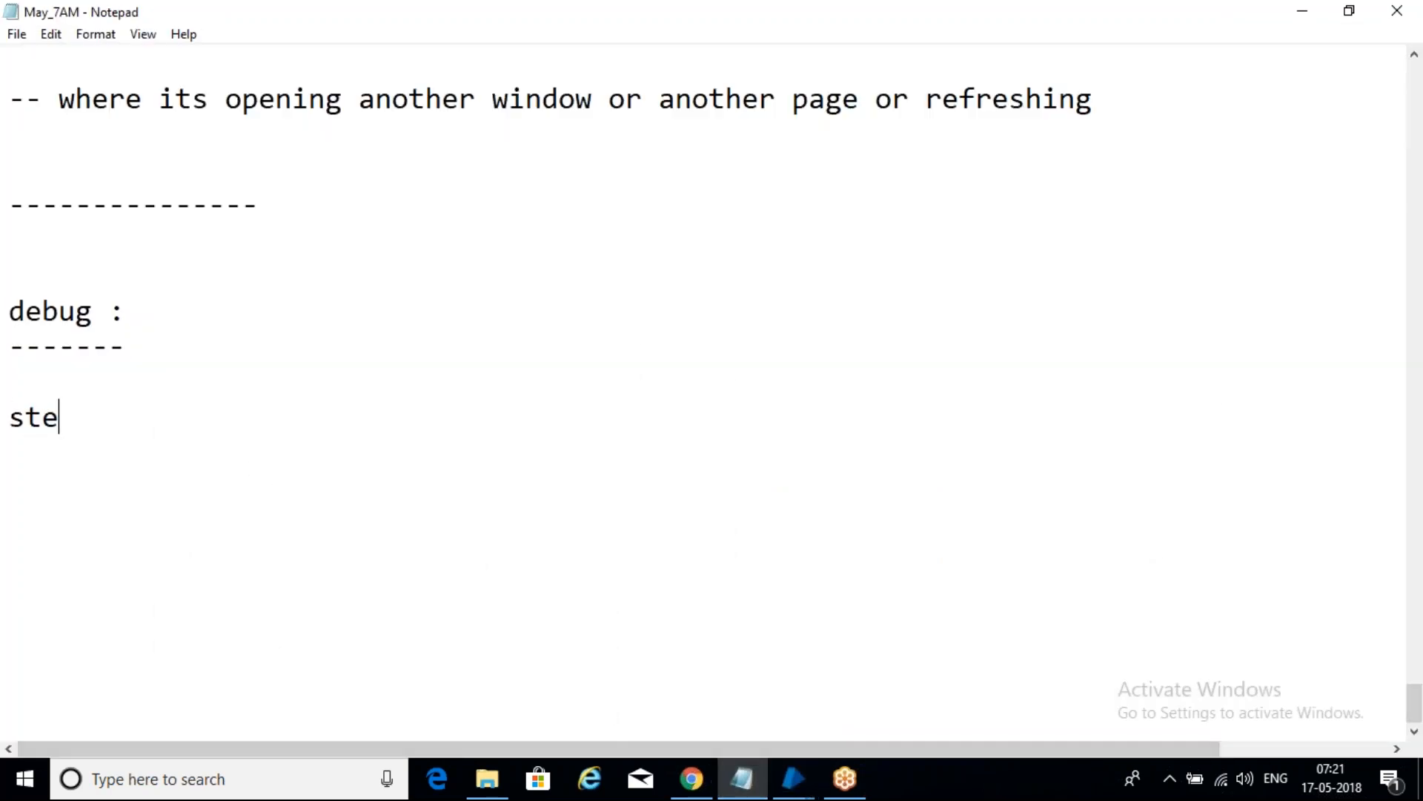
type("p ---- step by step")
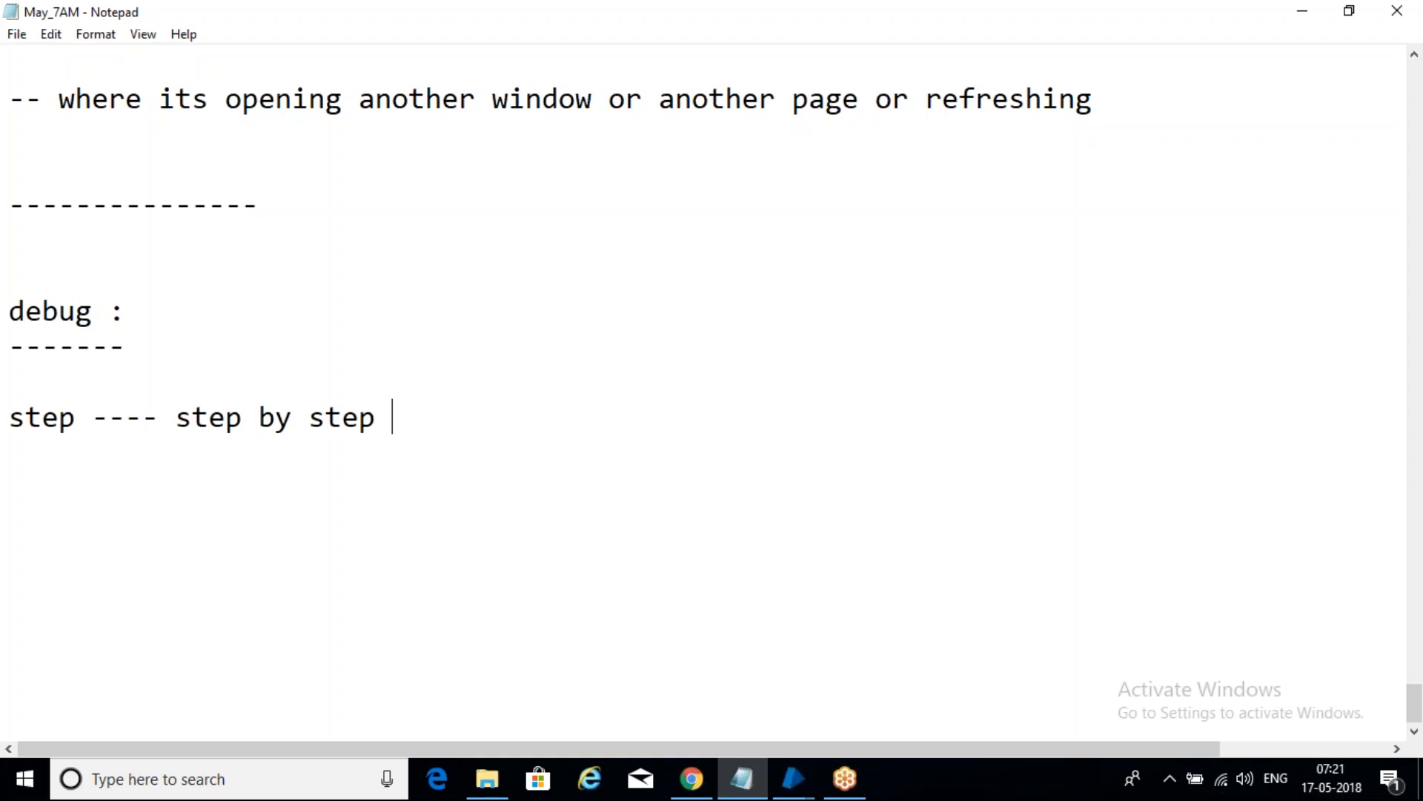
key("Return")
key("Return")
type("step")
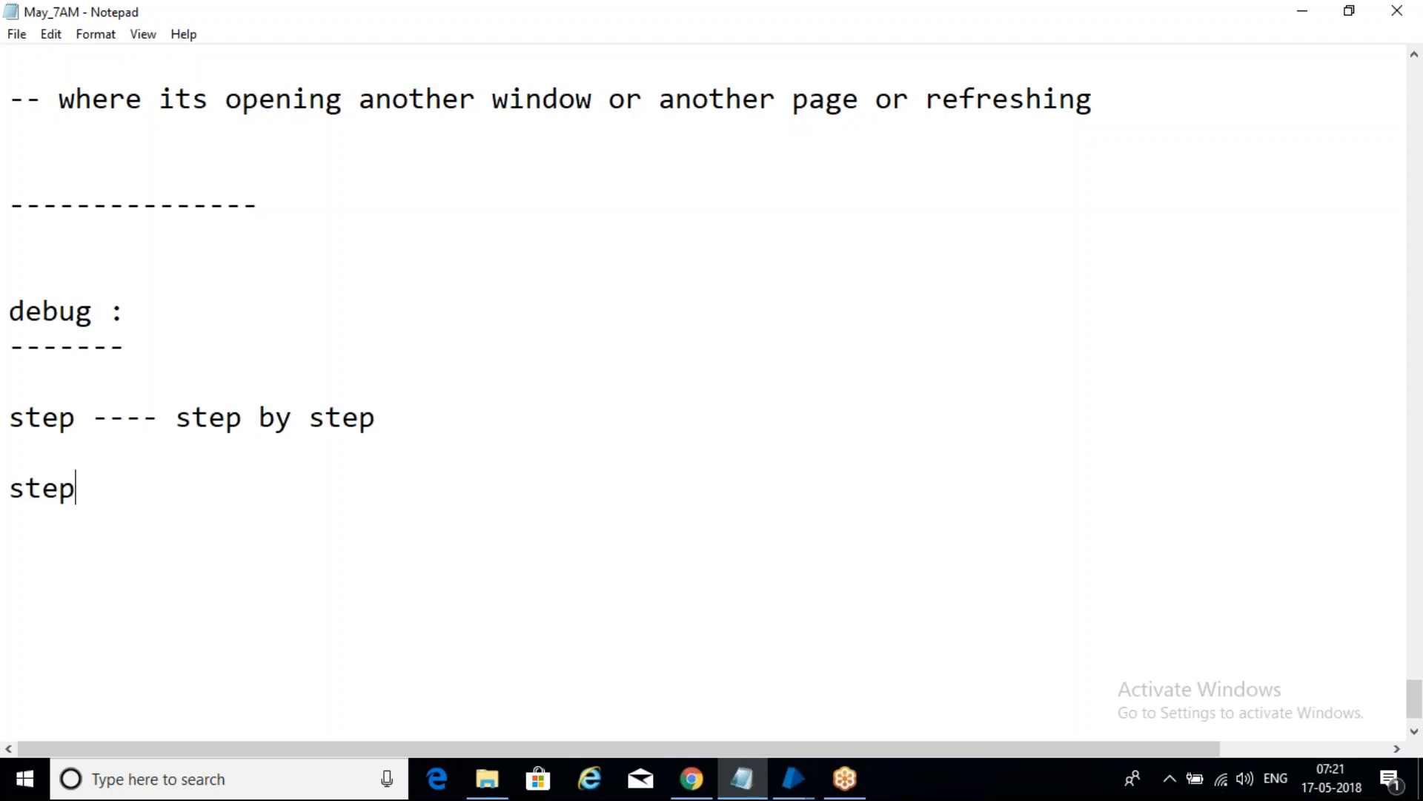
type(" over --- skiiping")
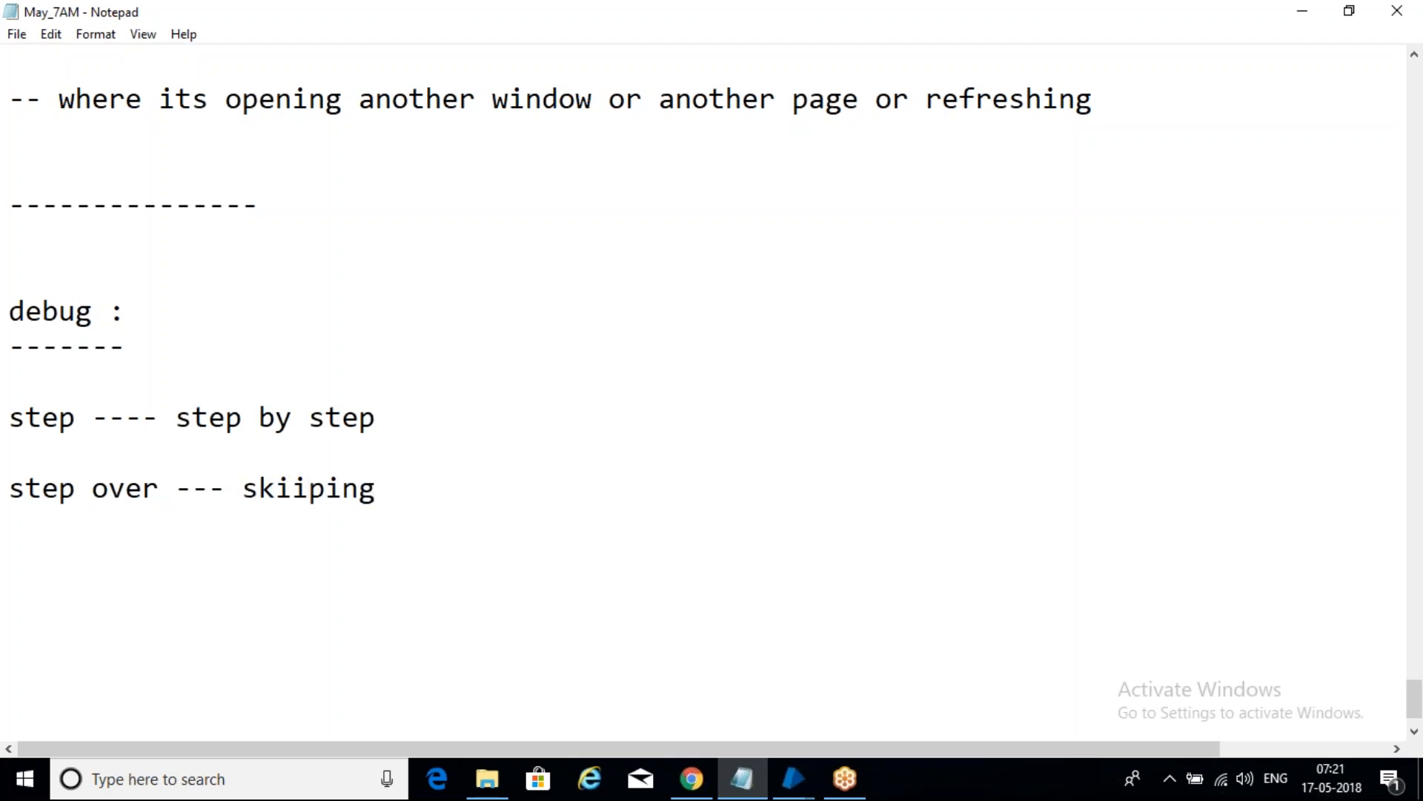
left_click(309, 486)
key("BackSpace")
type("p")
- Add a 'step out : --- end' line below the step over line
left_click(460, 495)
key("Return")
key("Return")
key("Return")
type("s")
key("BackSpace")
key("BackSpace")
type("sr")
key("BackSpace")
type("tep out : --- end")
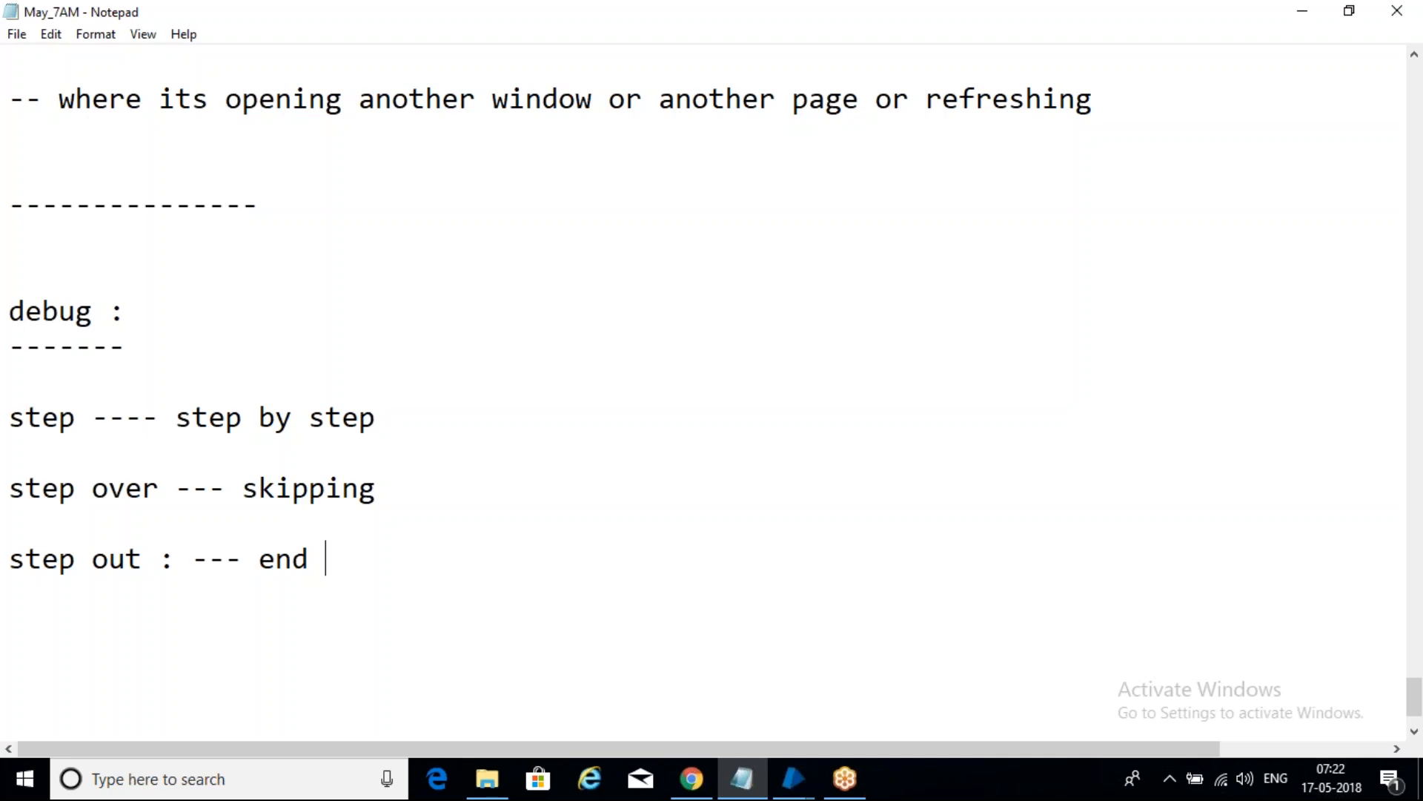
- Highlight the step, step over and step out terms in turn while explaining them
left_click_drag(171, 489, 17, 432)
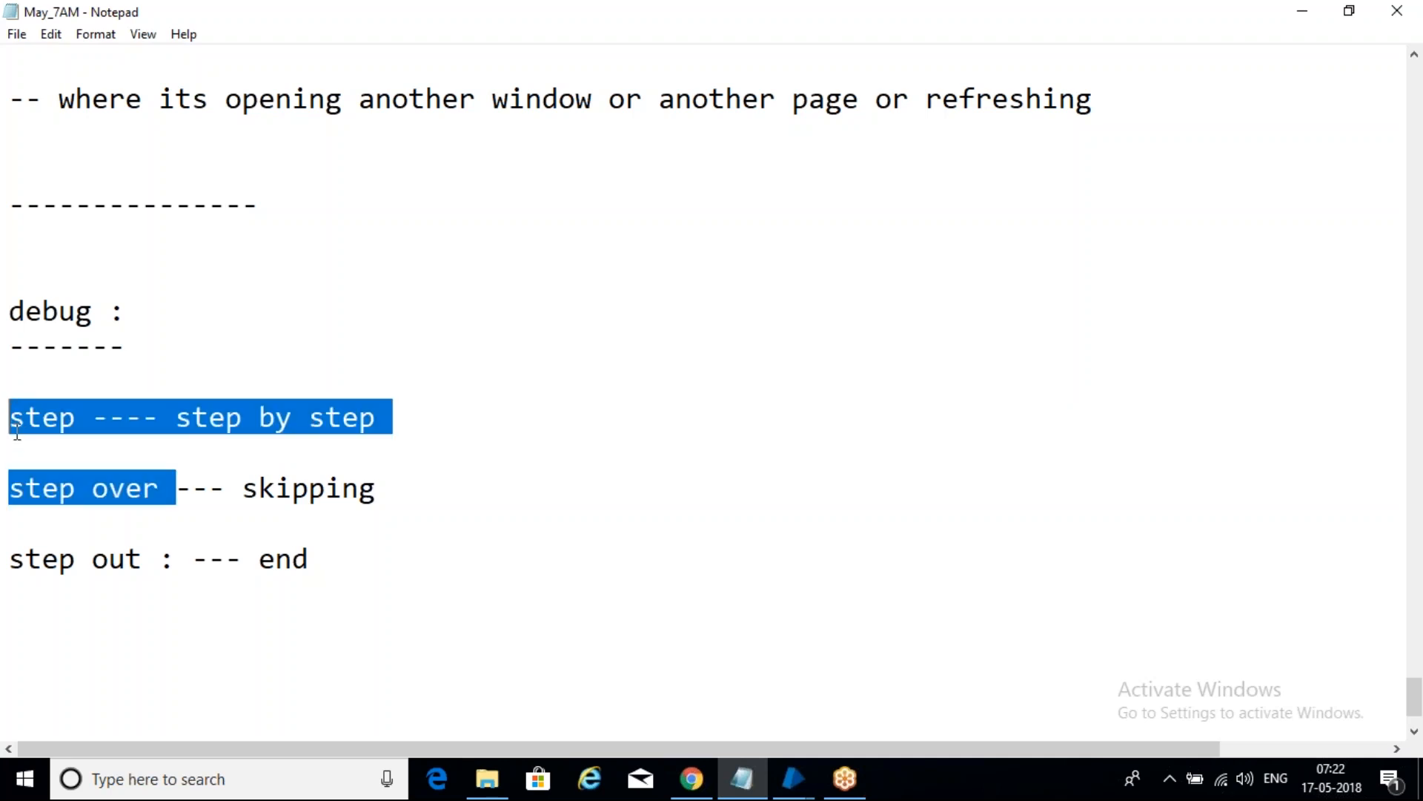
left_click(434, 579)
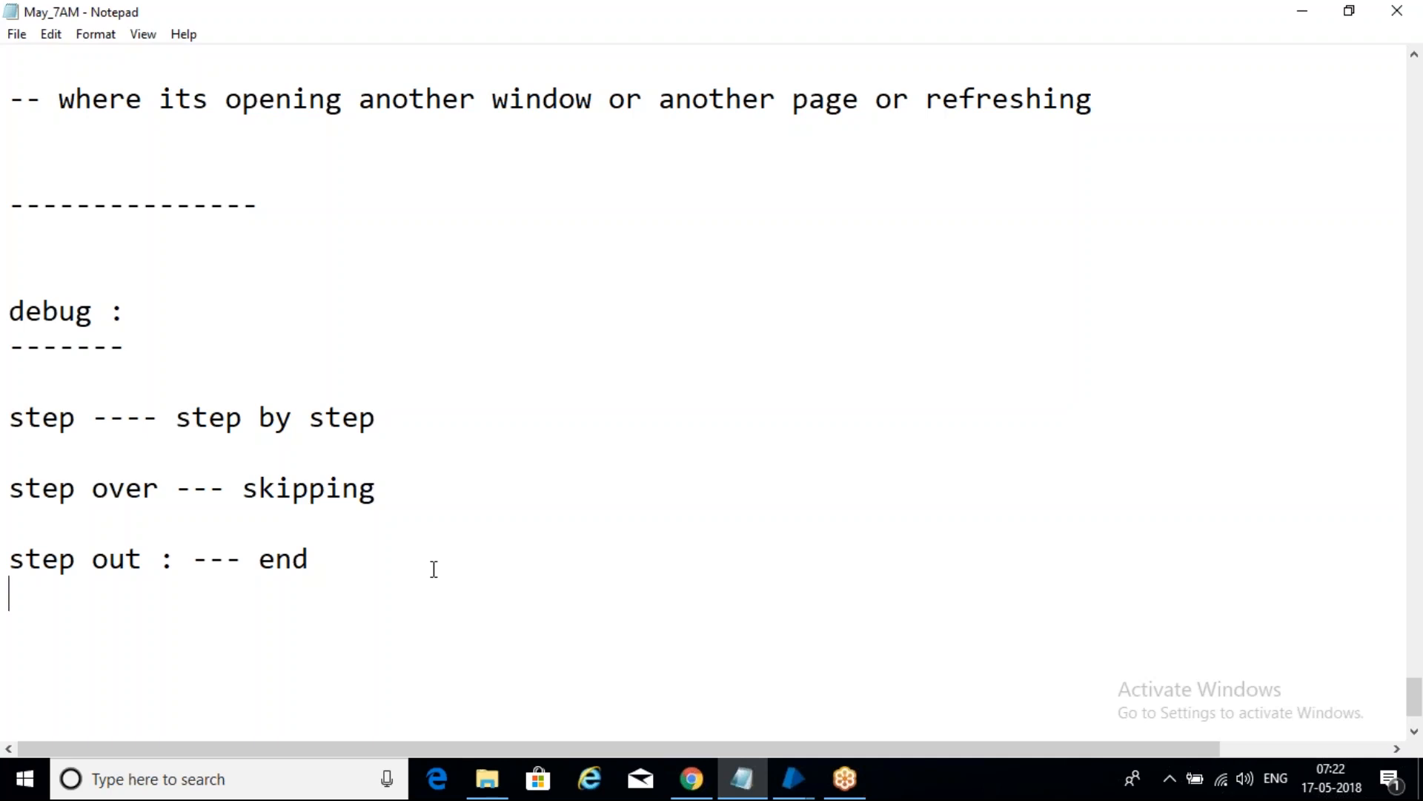
left_click_drag(97, 407, 9, 412)
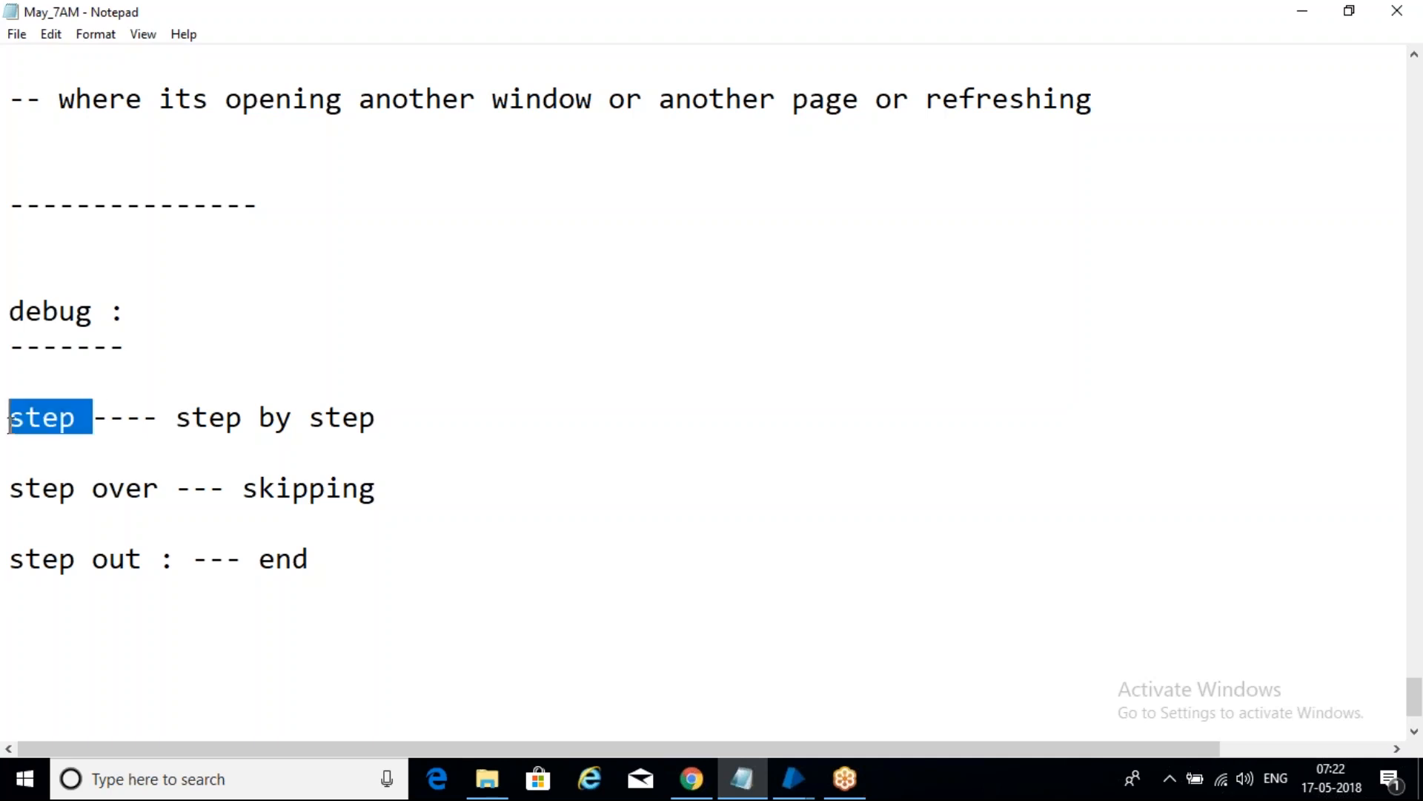
left_click_drag(175, 487, 9, 489)
left_click_drag(159, 558, 10, 533)
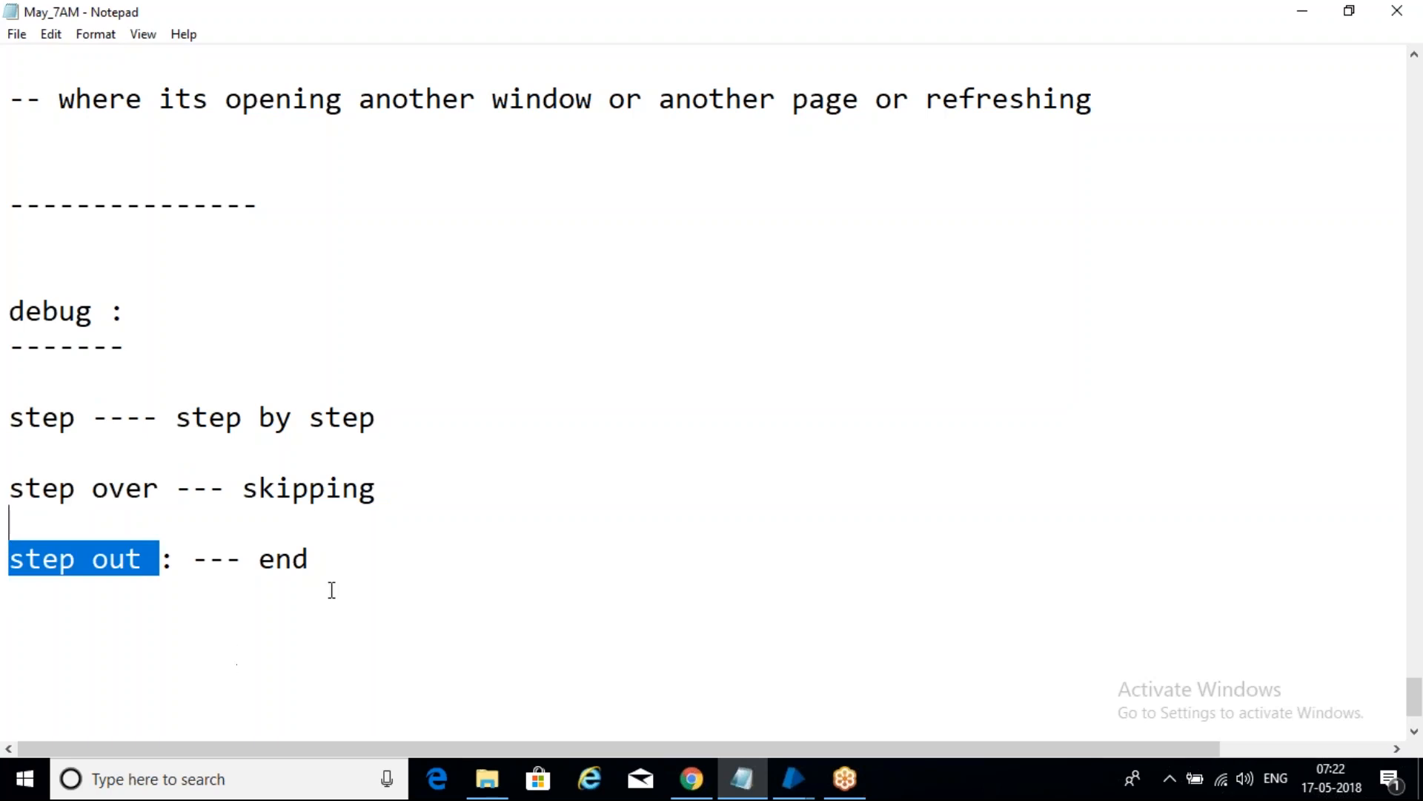
left_click(346, 547)
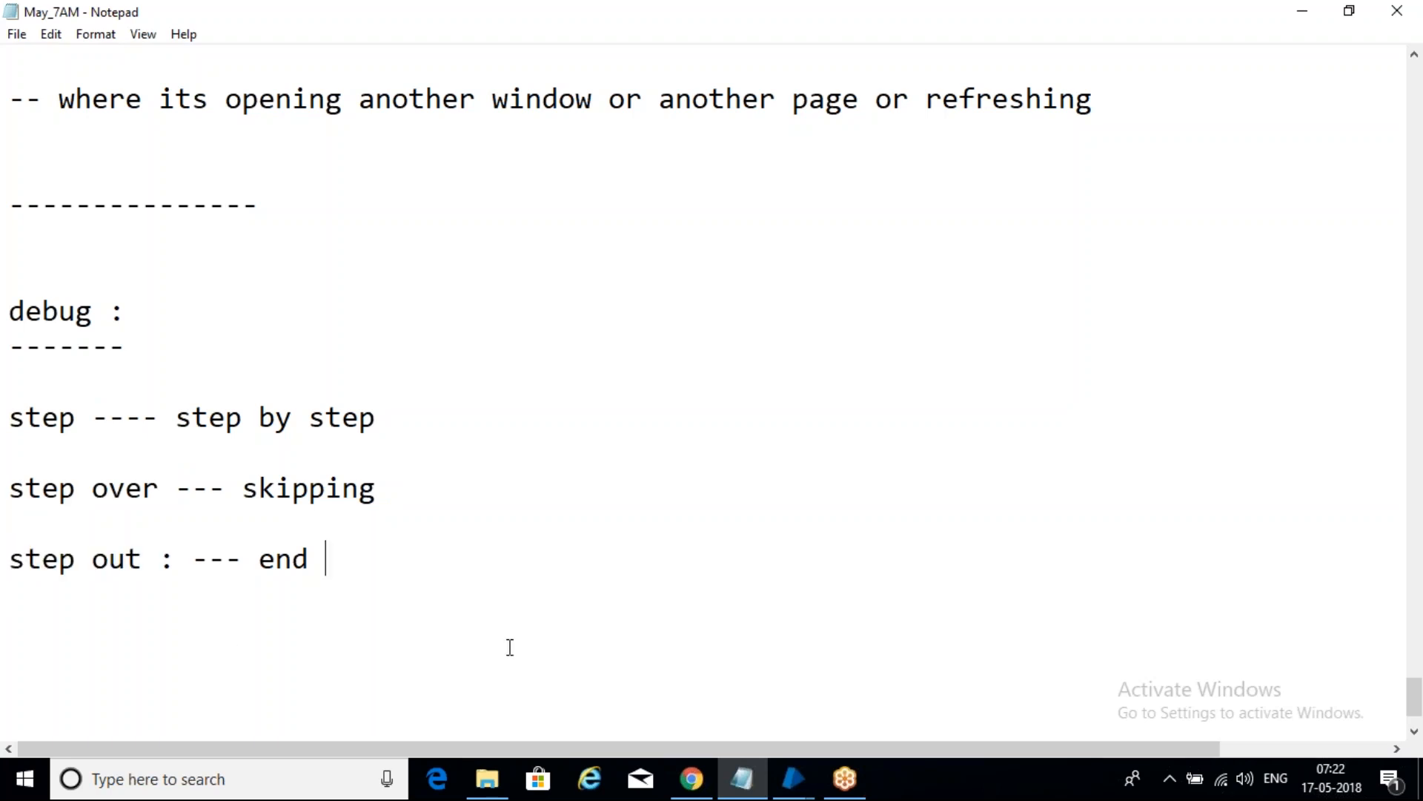
left_click(799, 777)
- Step into the launchs action, running Navigate1 to launch Notepad, and back out
left_click(897, 696)
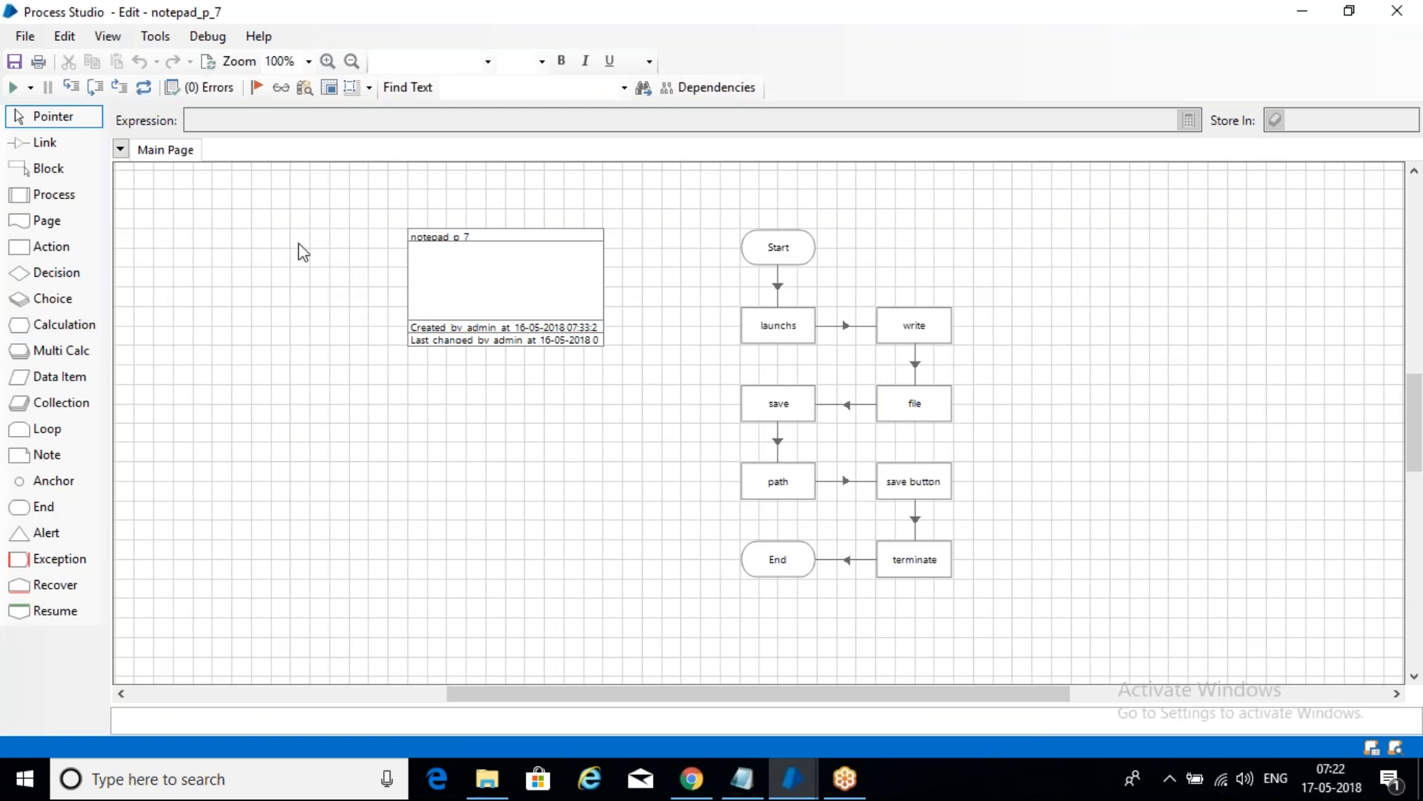
left_click(74, 87)
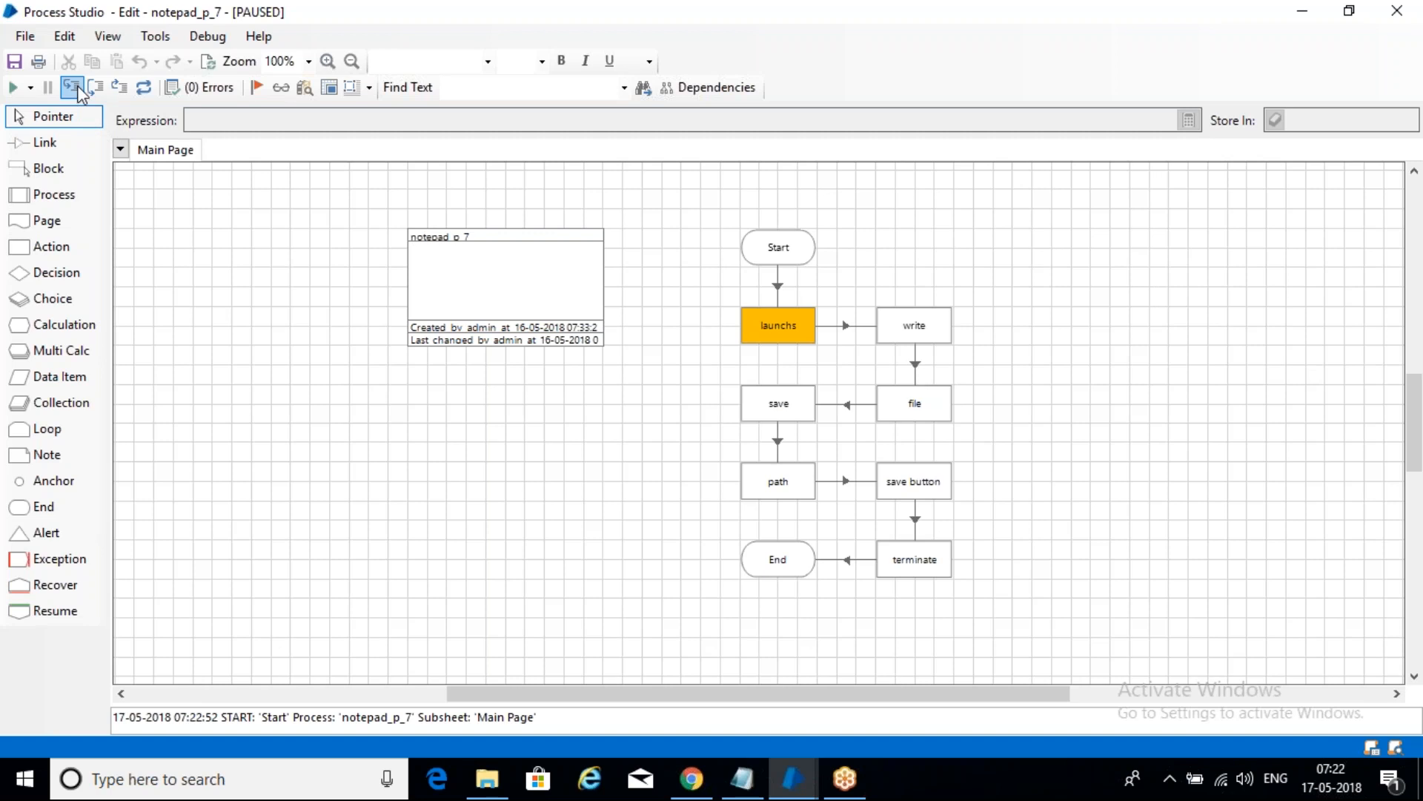
left_click(74, 88)
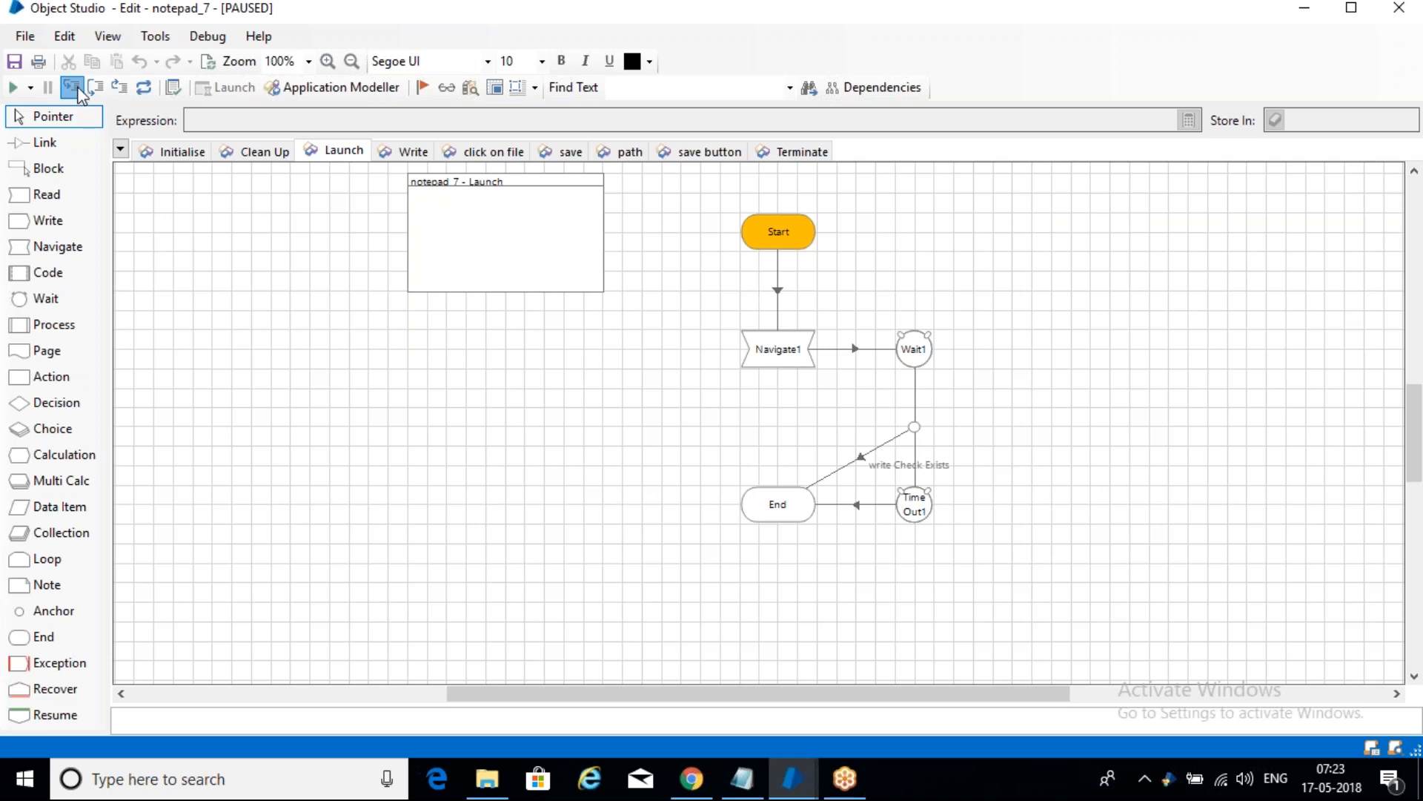
left_click(80, 95)
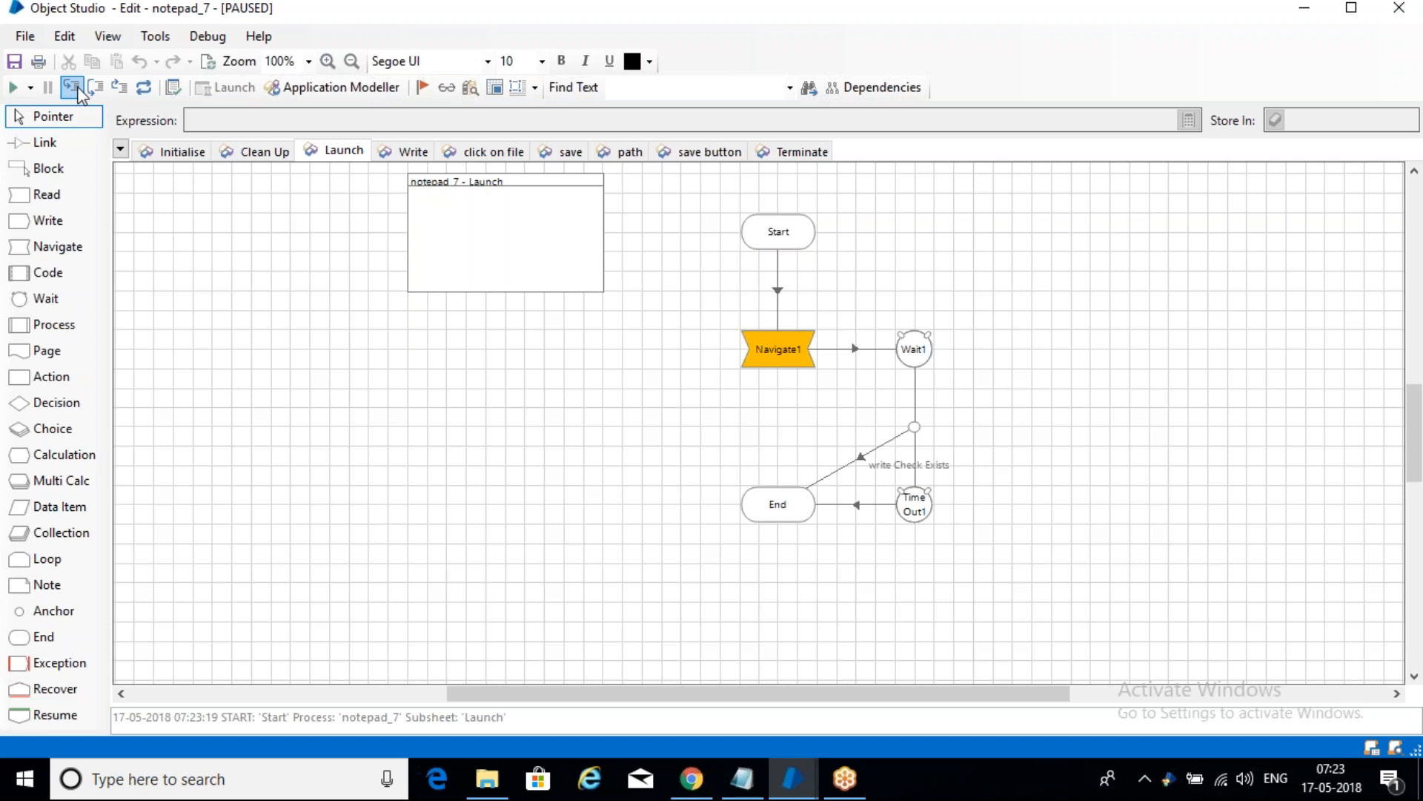
left_click(72, 88)
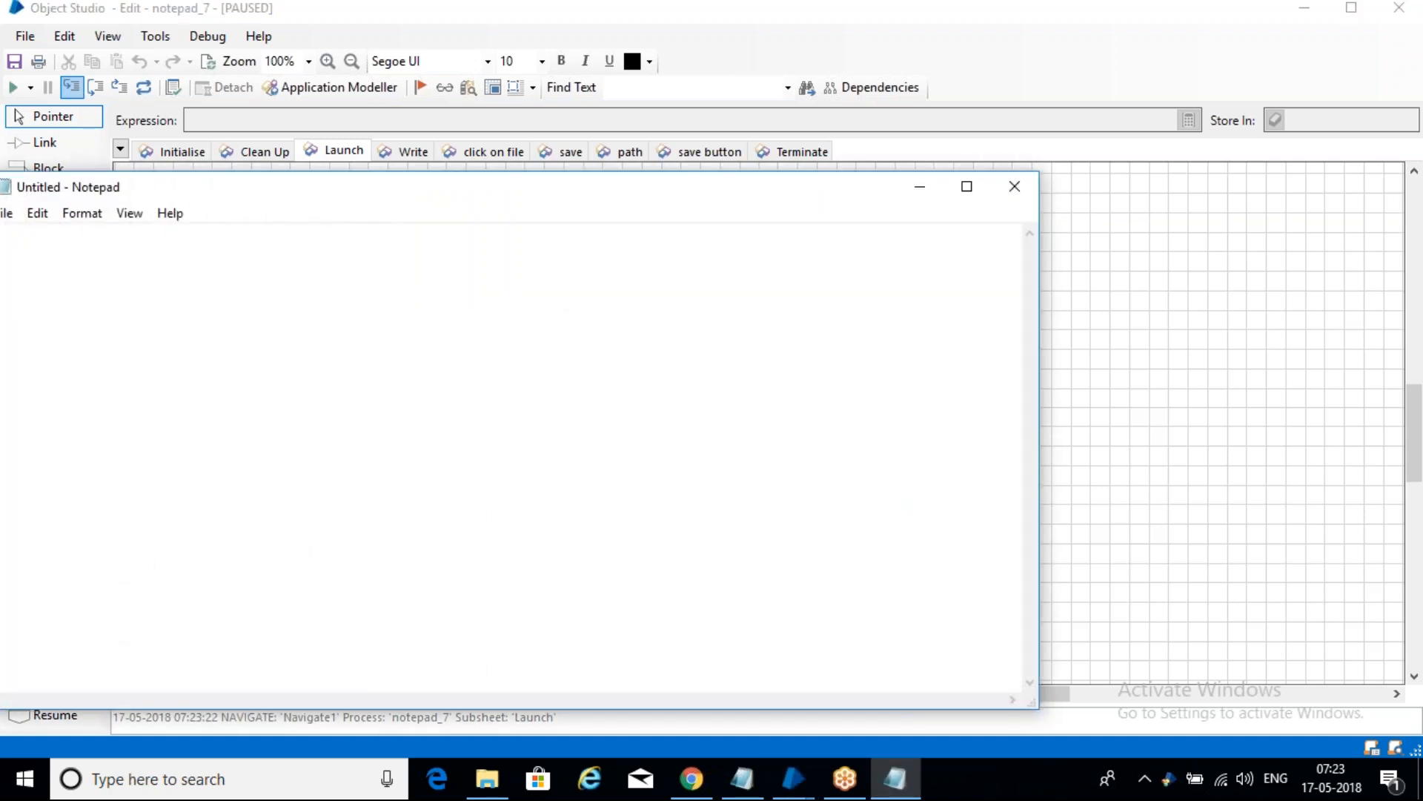
left_click(72, 87)
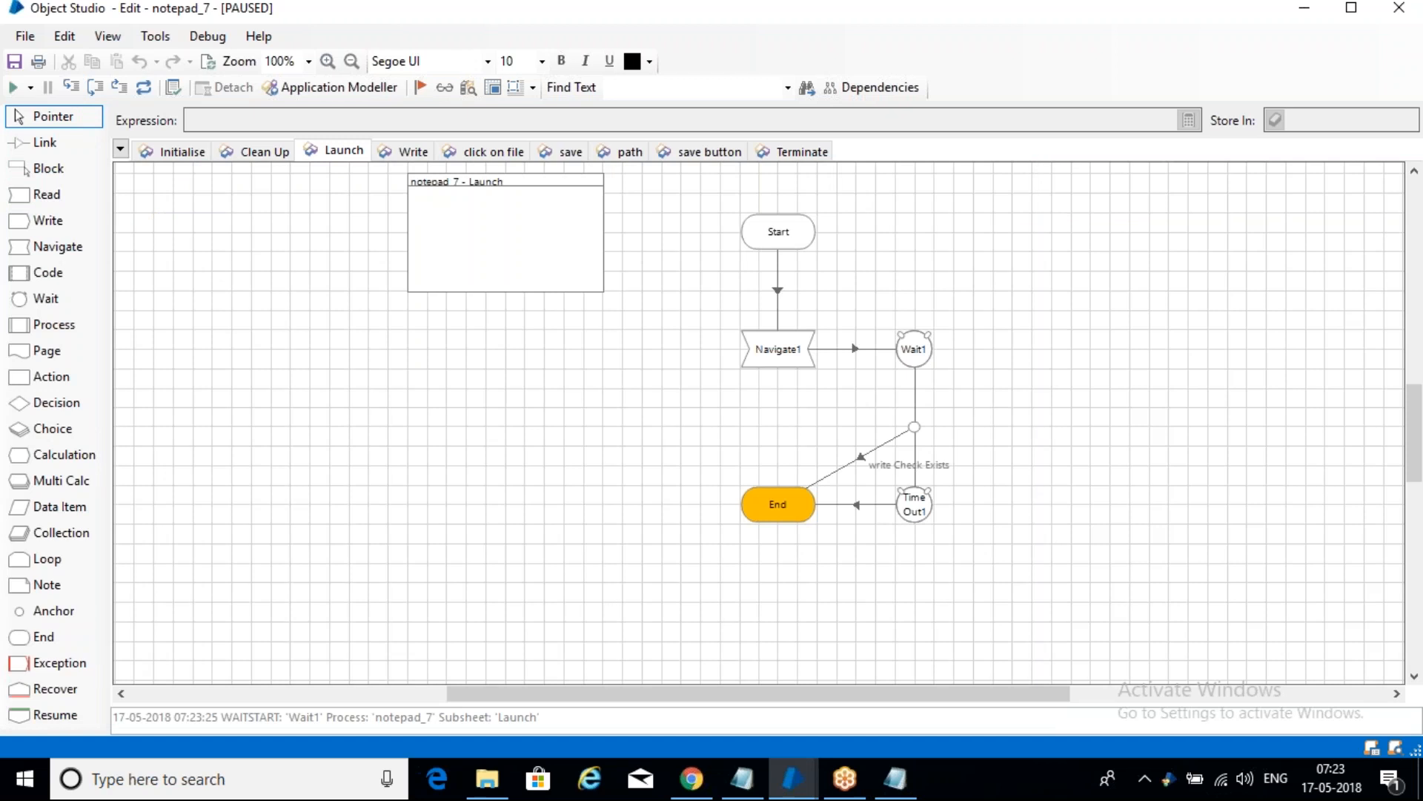
left_click(71, 87)
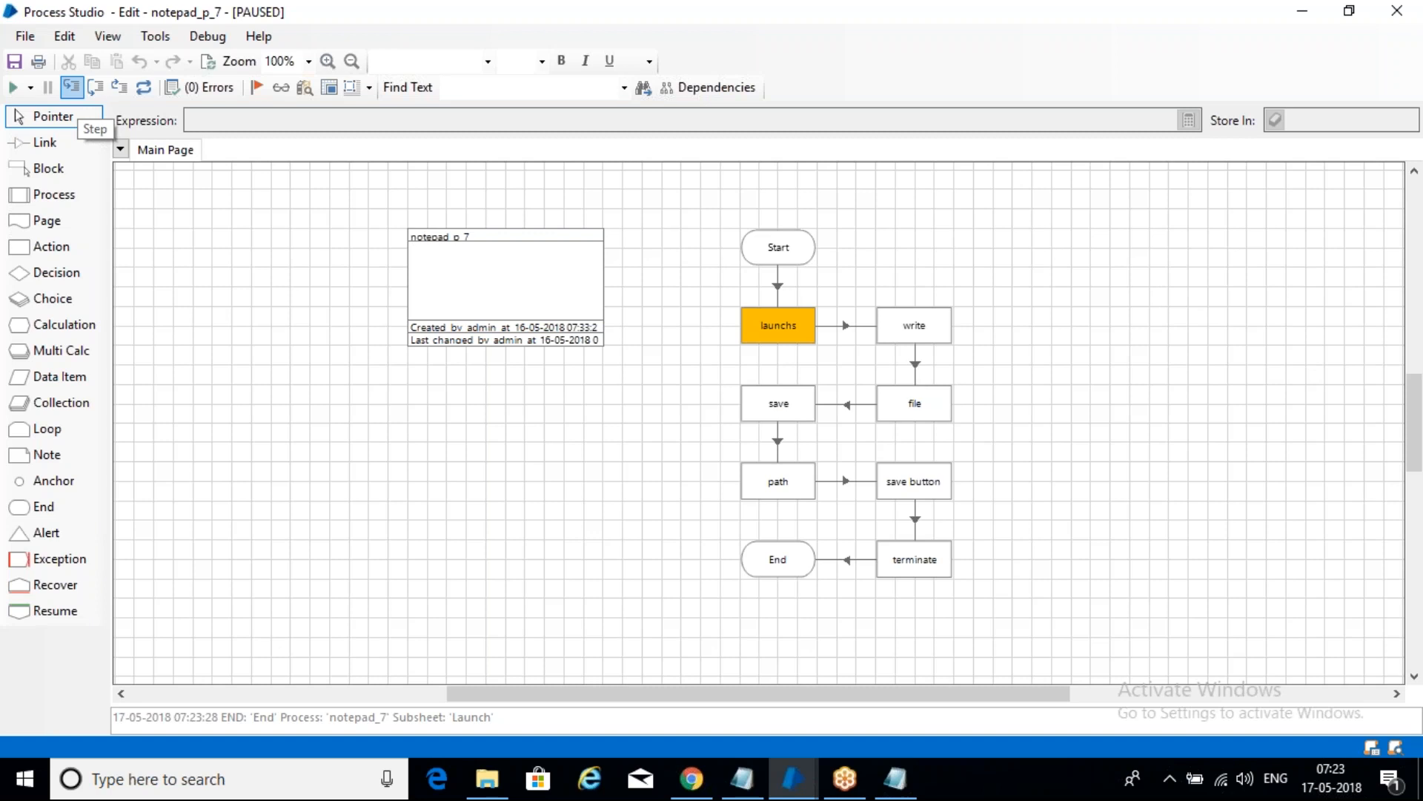
- Step through the write action's Writer1, then into 'click on file' until Navigate2 fails
left_click(71, 87)
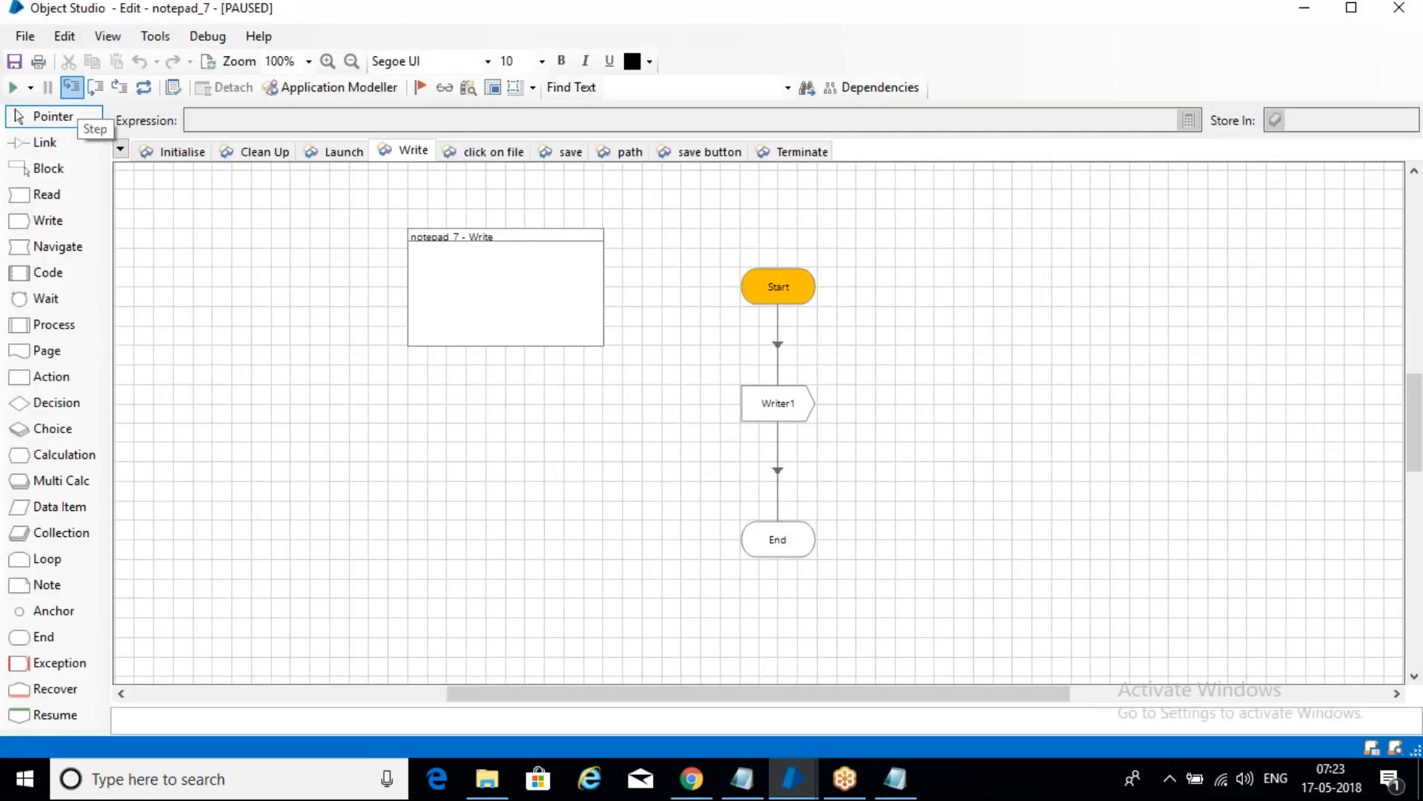
left_click(71, 87)
left_click(71, 87)
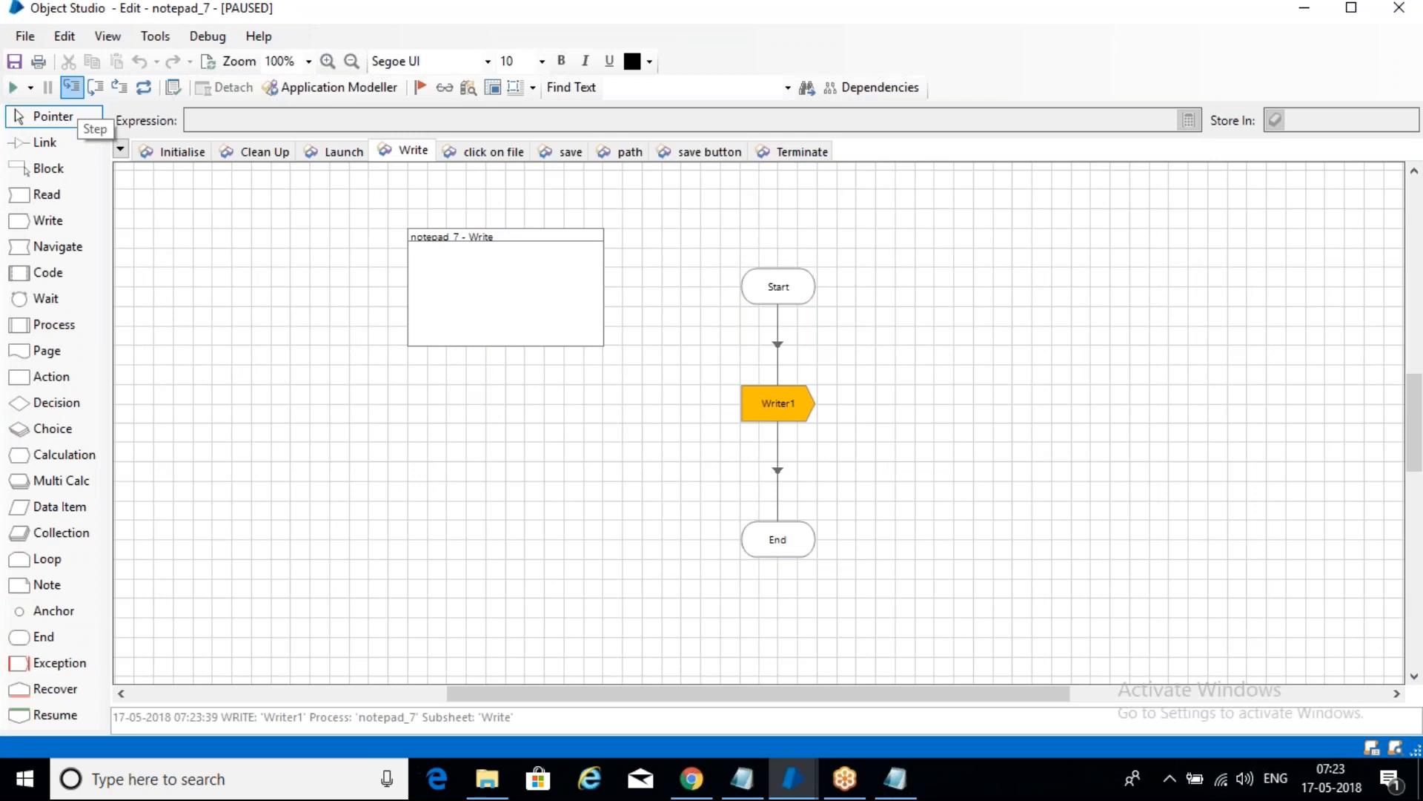
left_click(71, 88)
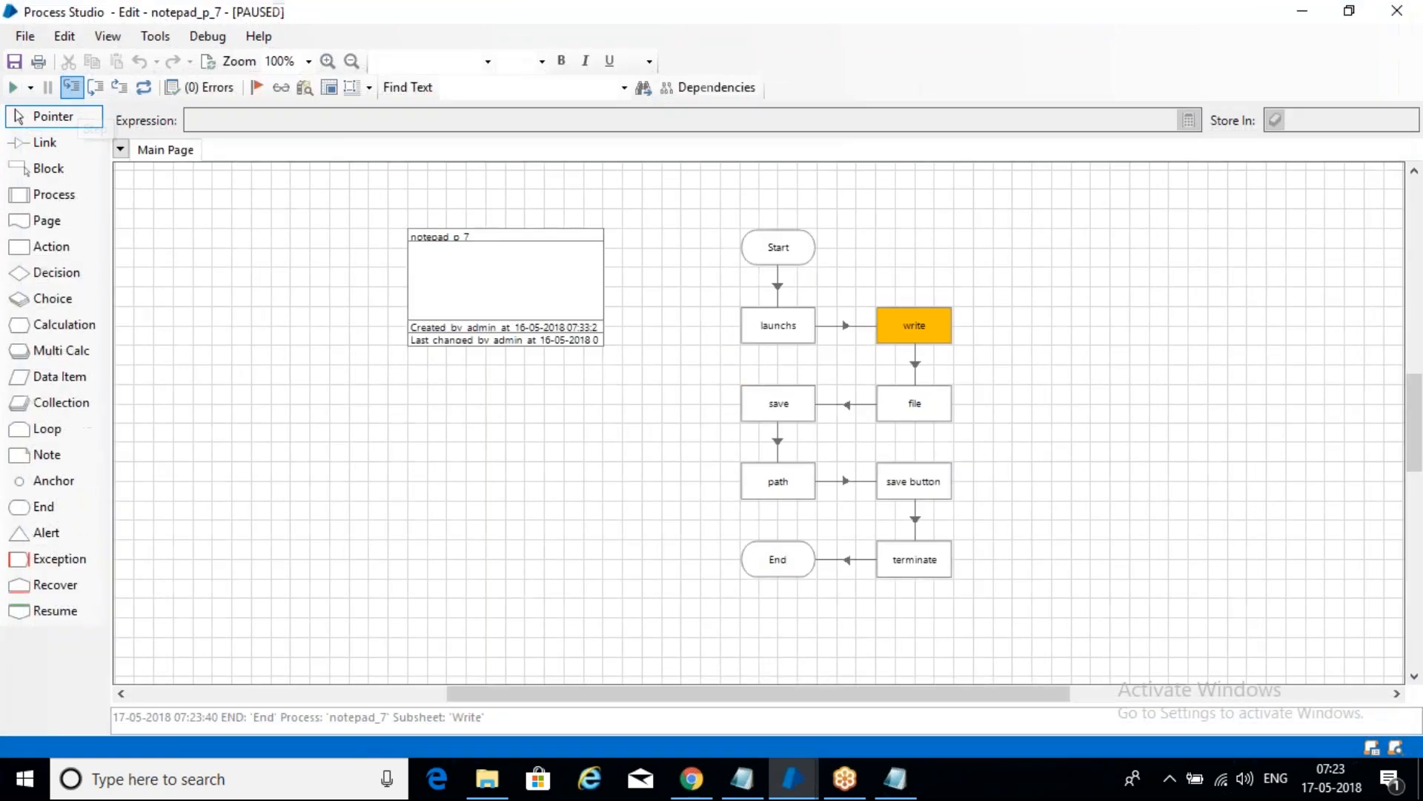
left_click(71, 88)
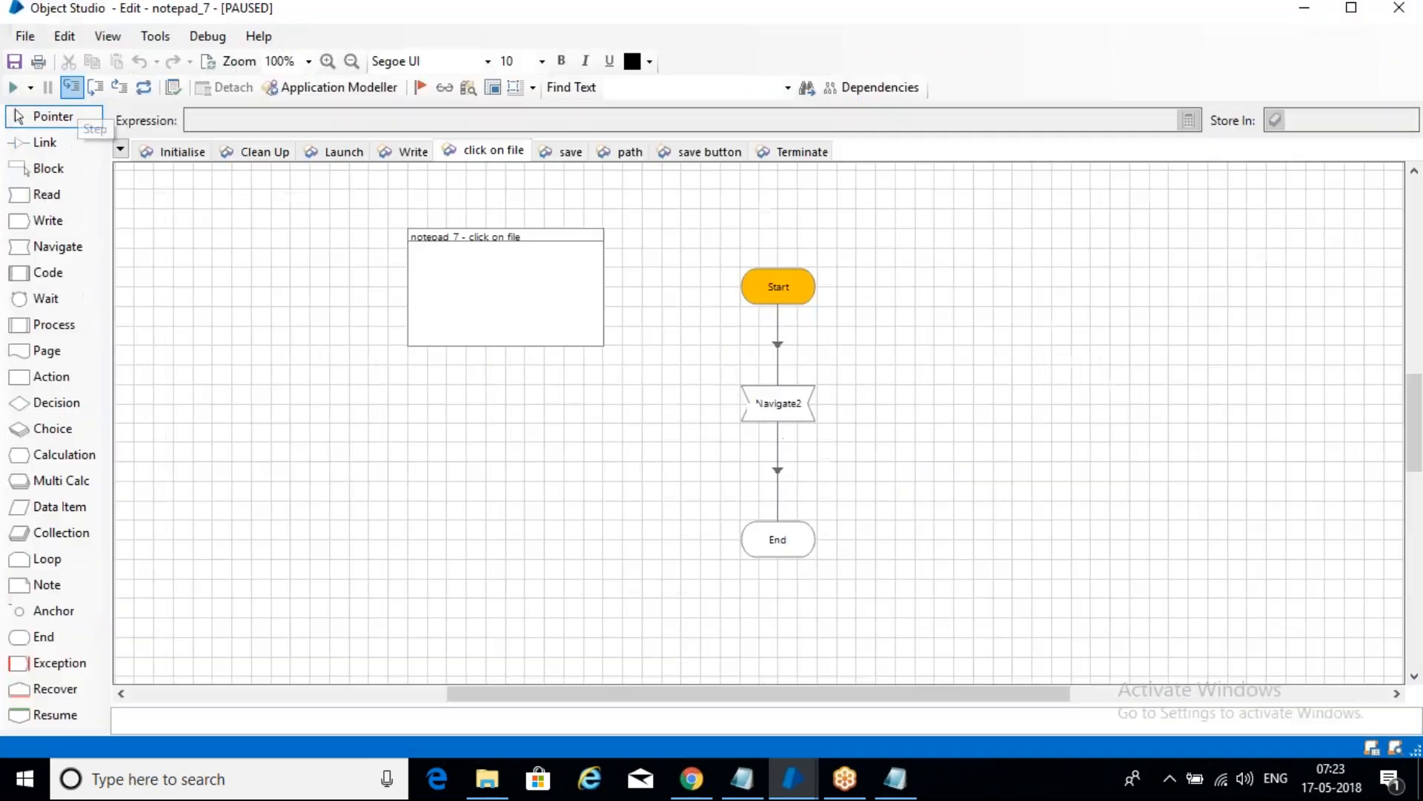
left_click(71, 87)
left_click(71, 87)
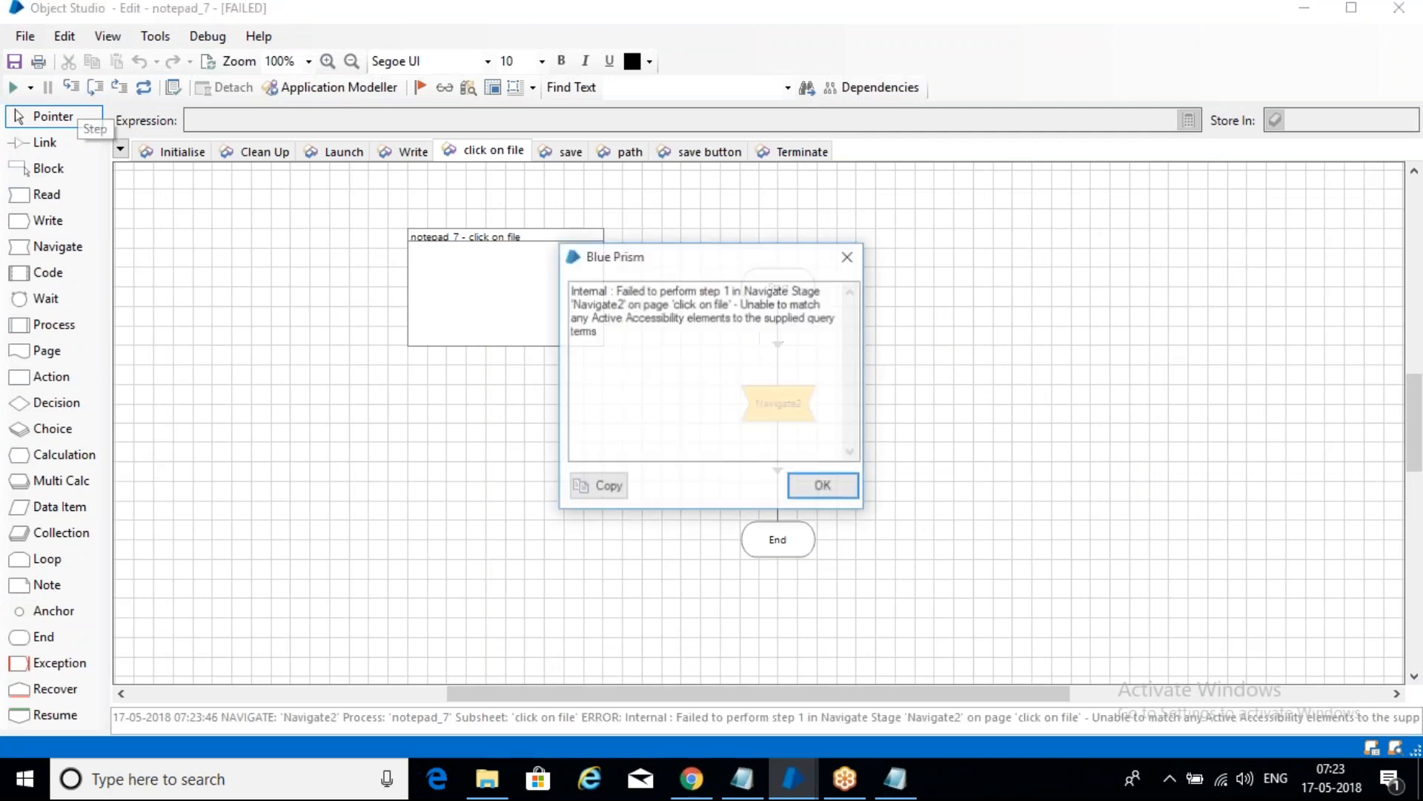
- Dismiss the Navigate2 error, close the bot's Untitled Notepad window, and return to the May_7AM notes
key("Return")
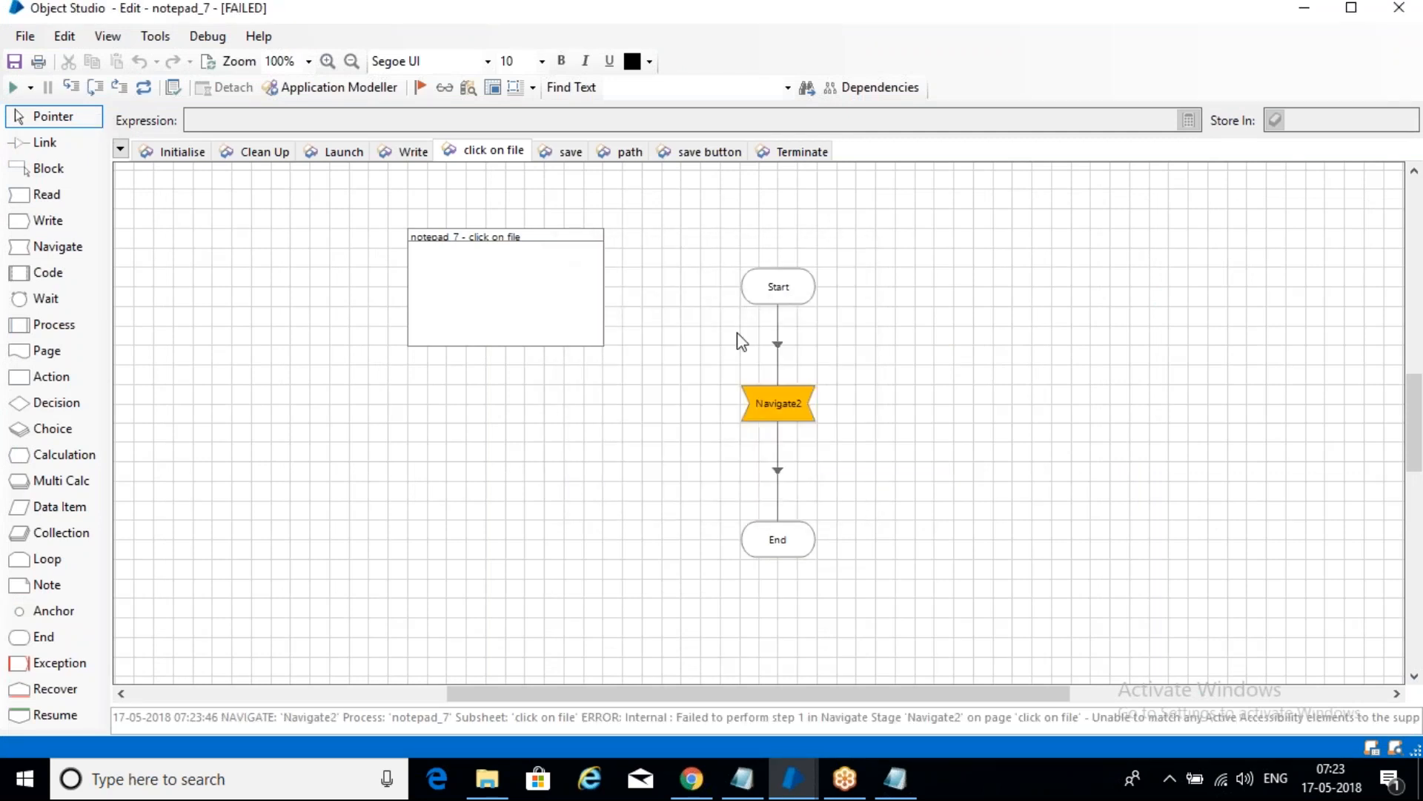
left_click(909, 775)
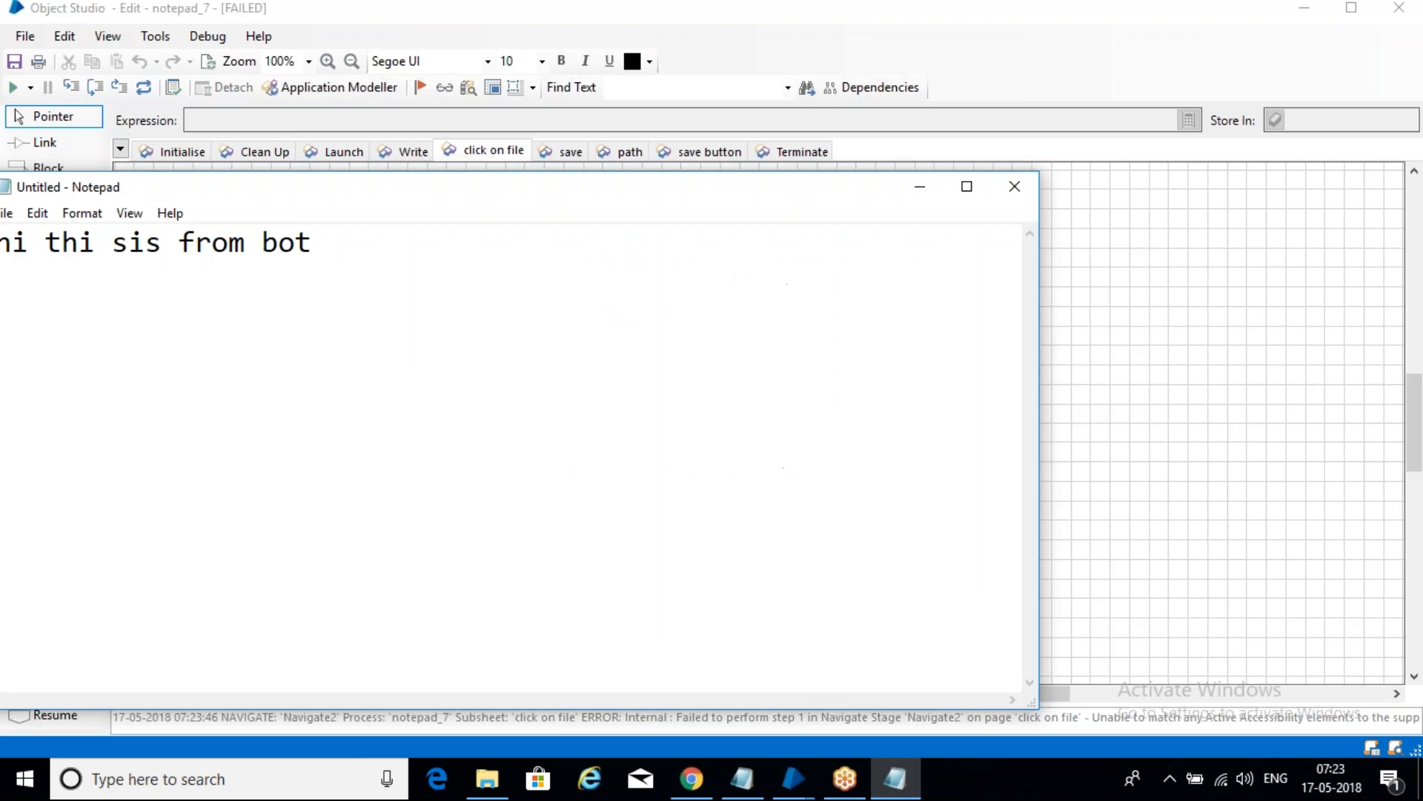
left_click_drag(243, 190, 426, 182)
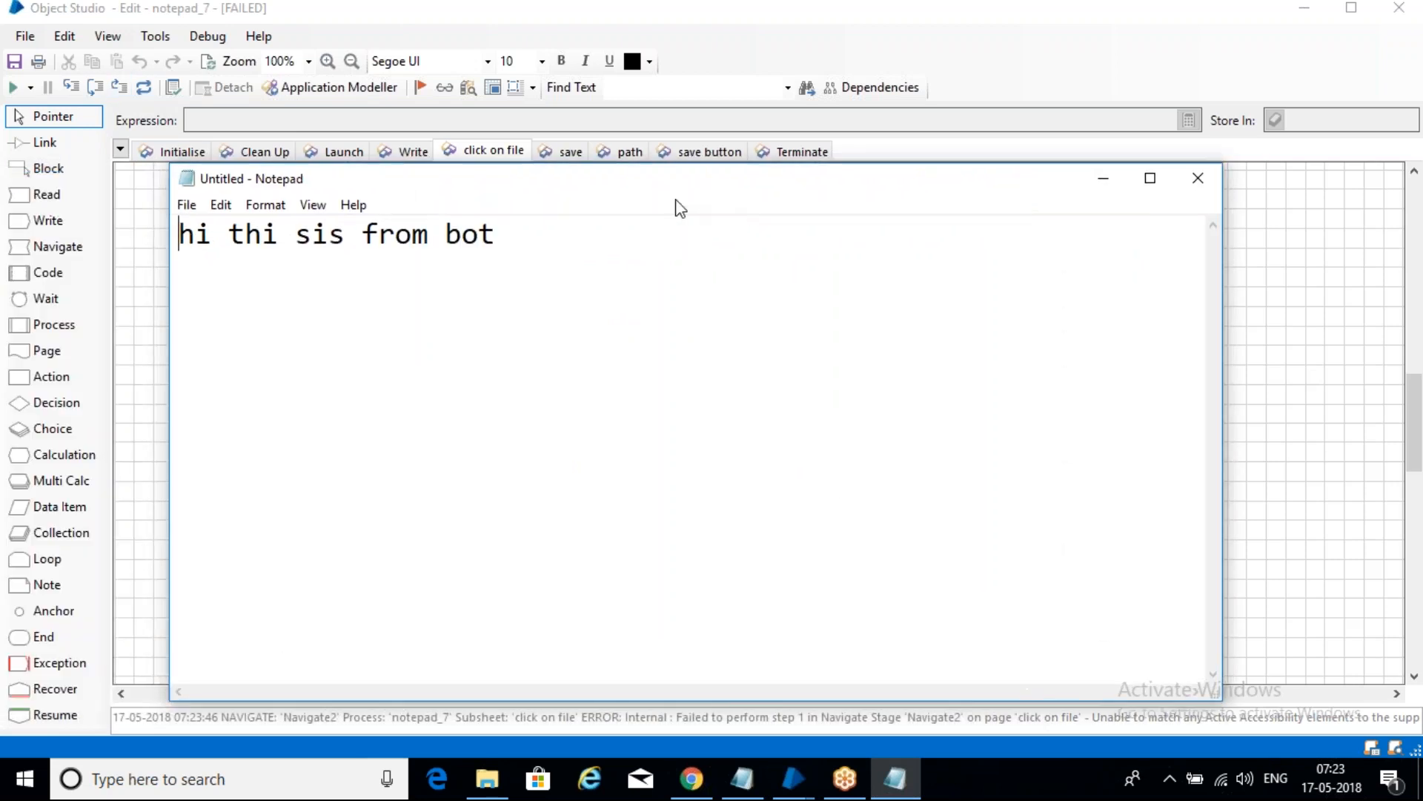
left_click_drag(644, 186, 434, 229)
left_click(984, 226)
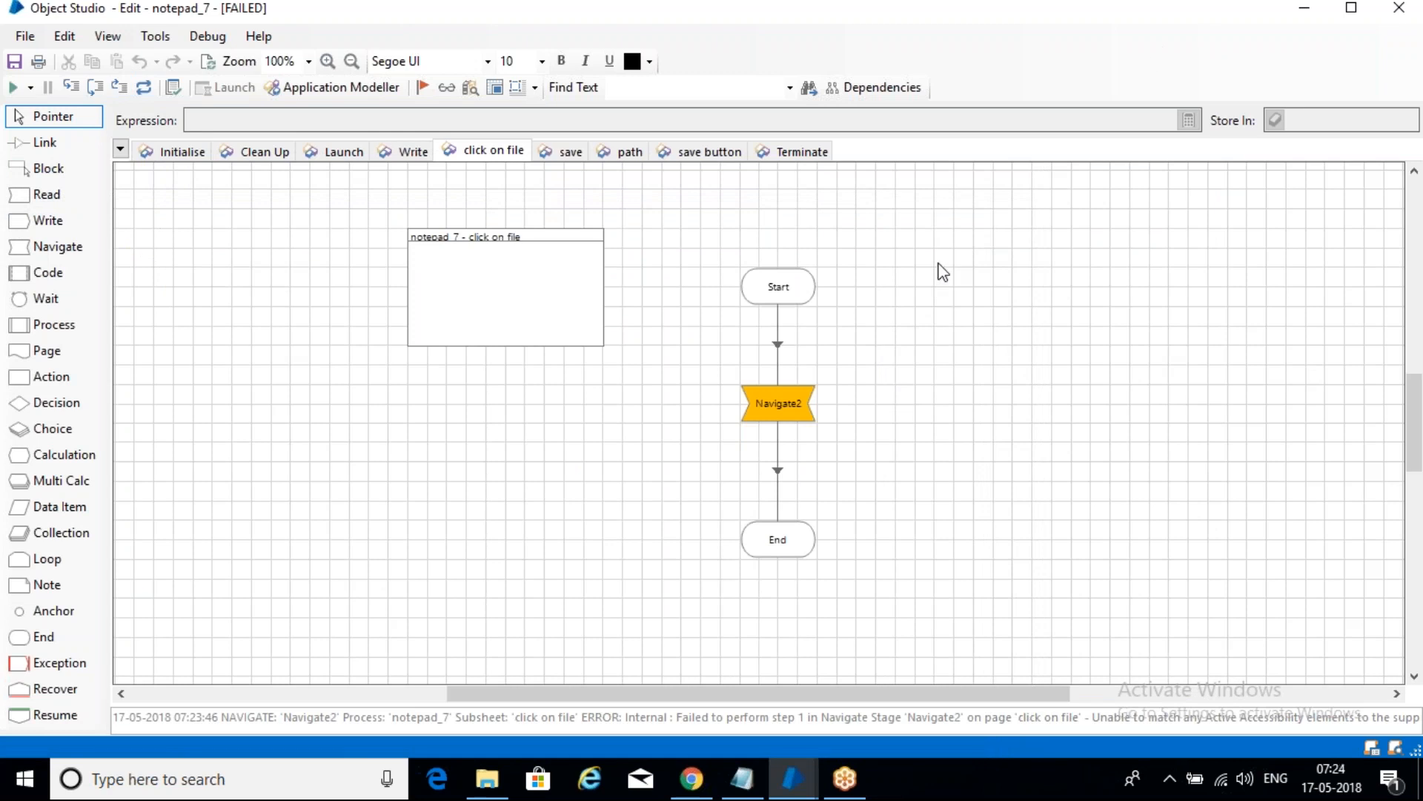
left_click(1305, 8)
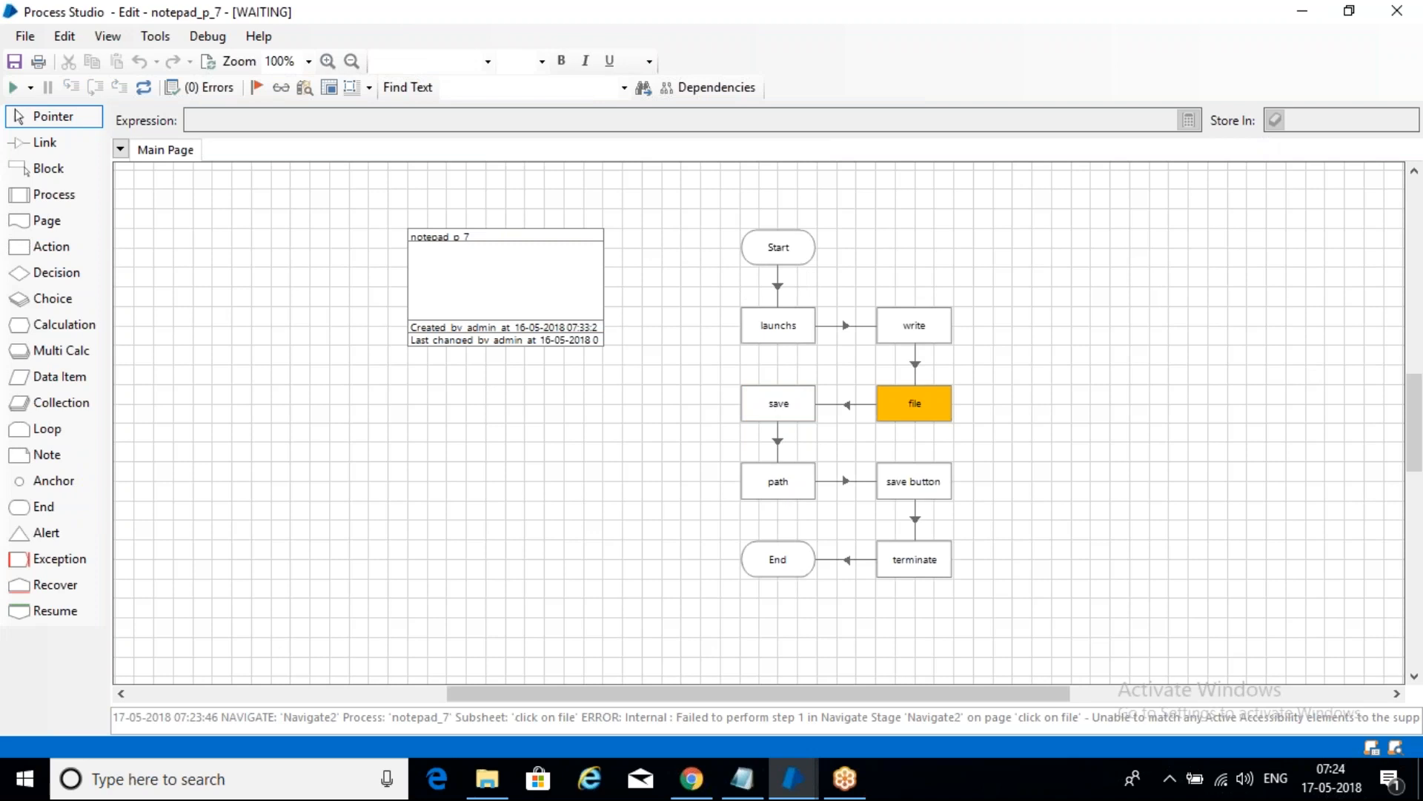
left_click(745, 771)
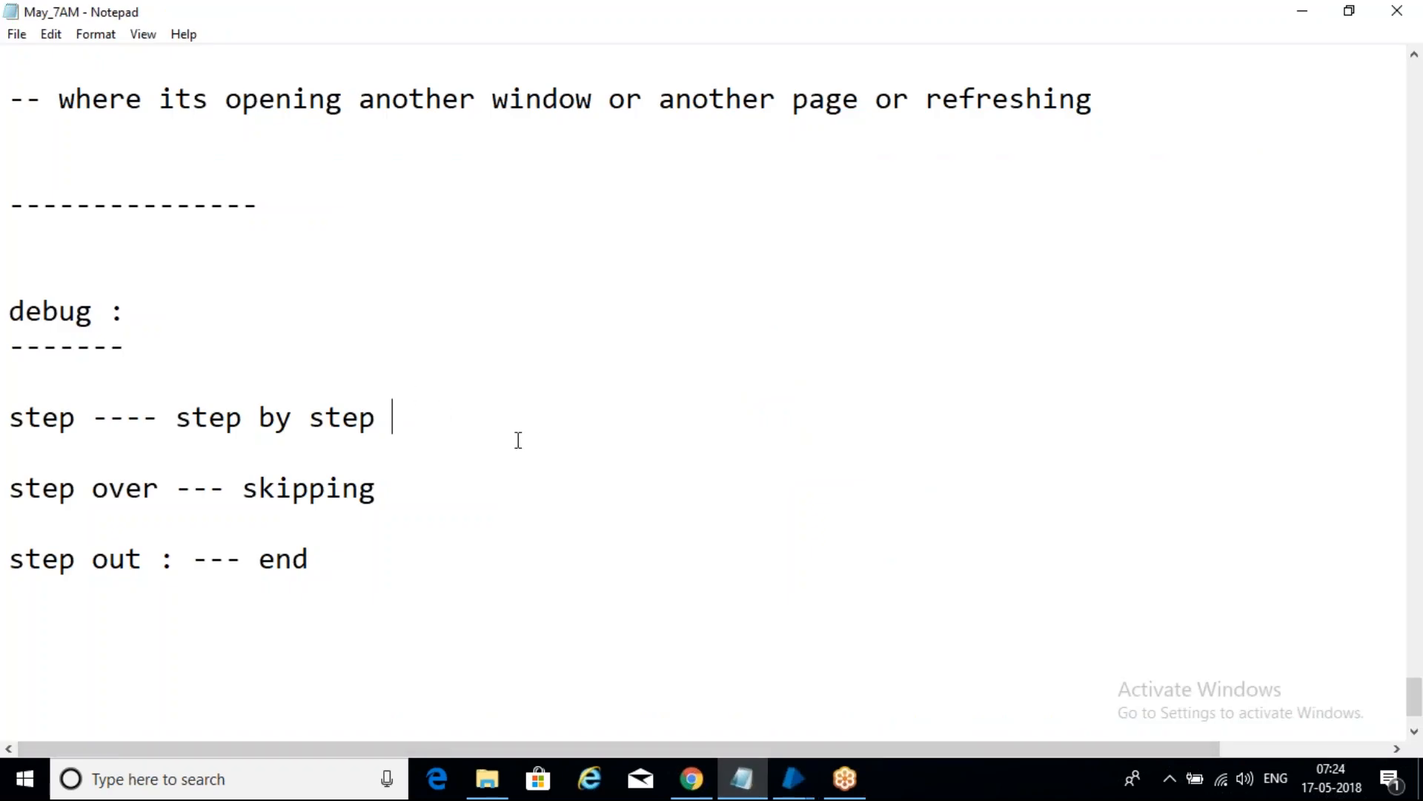
- Append '( including backend)' after 'step by step' in the notes
type("( including b")
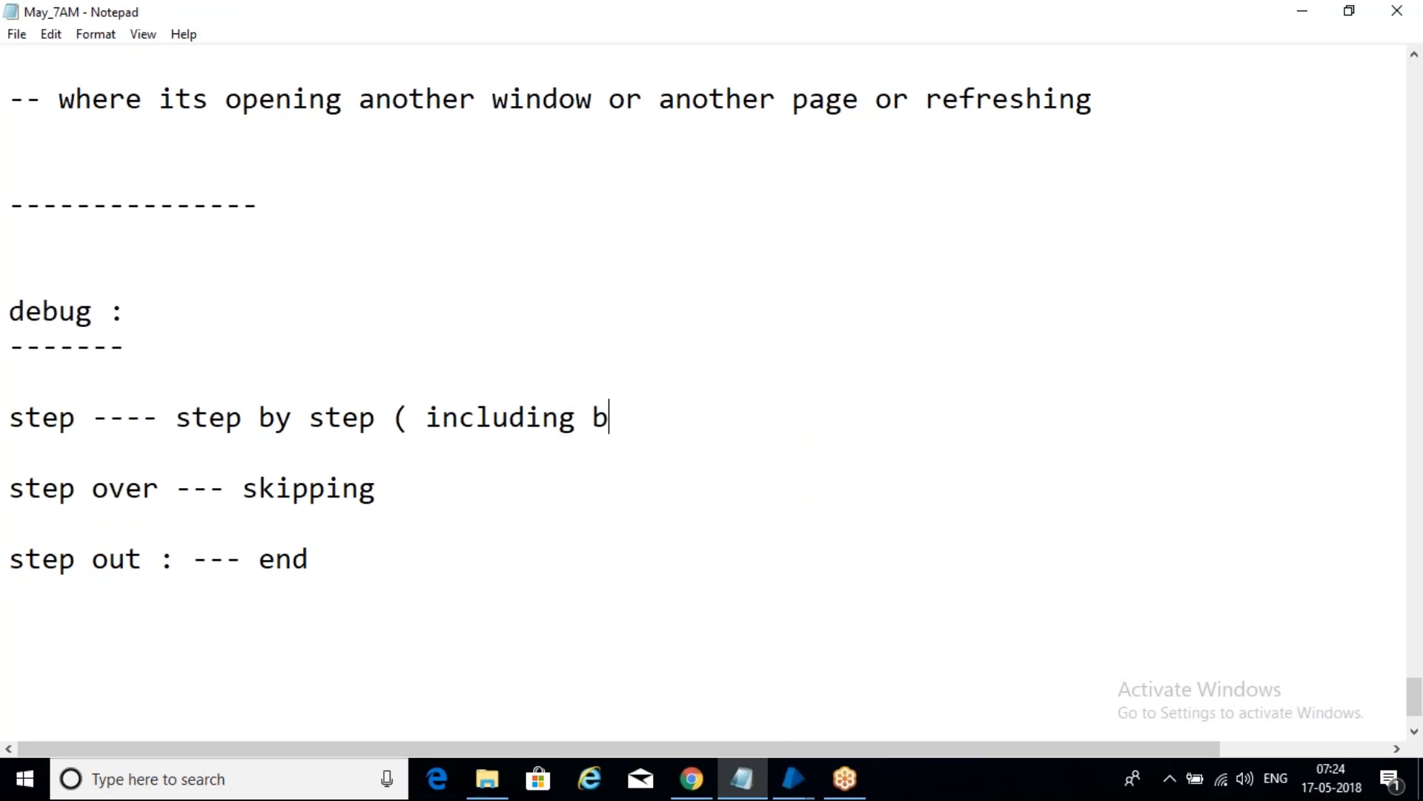
type("ackend)")
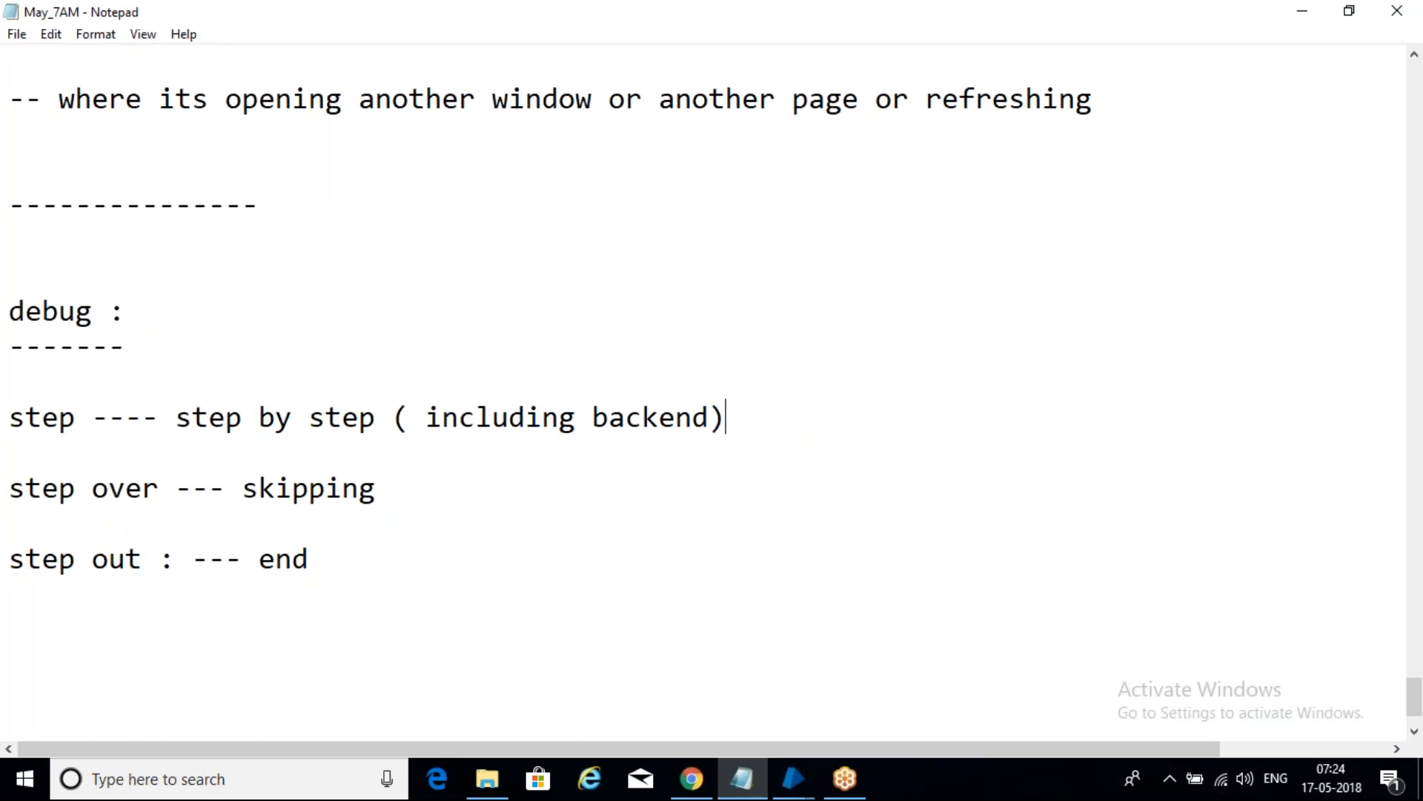
left_click(436, 486)
left_click(794, 779)
left_click(1053, 689)
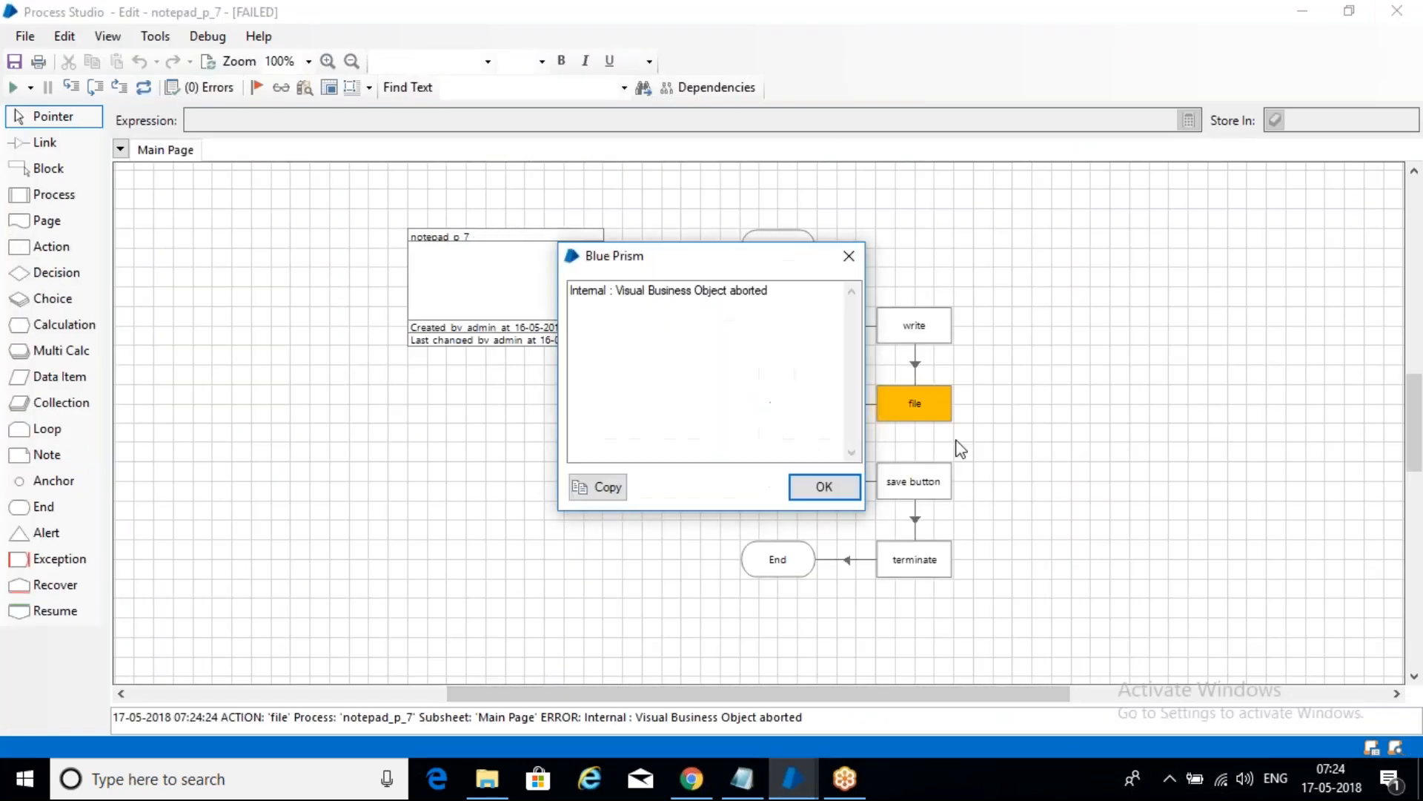
- Dismiss the aborted-object error, reset, and step over the launchs and write stages
left_click(825, 487)
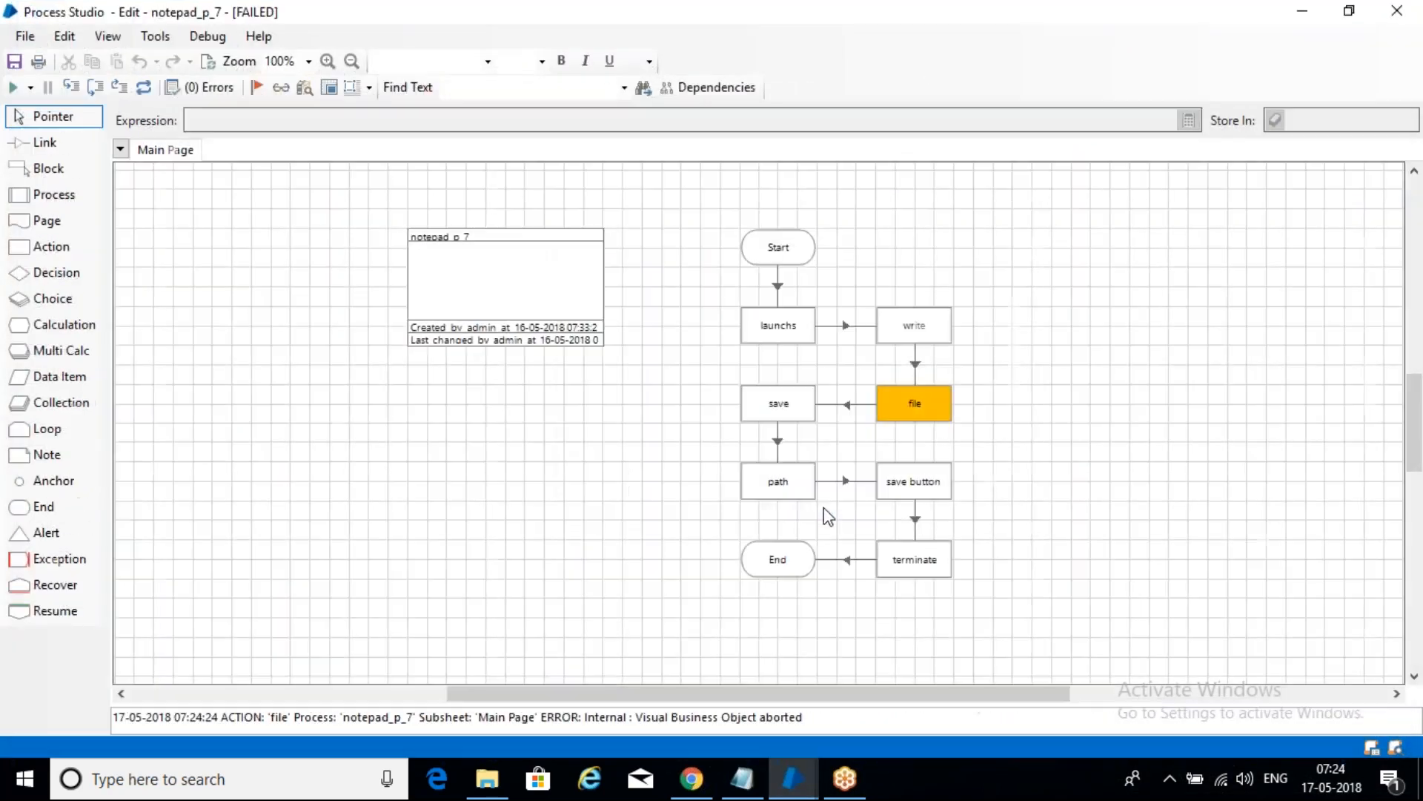
left_click(144, 87)
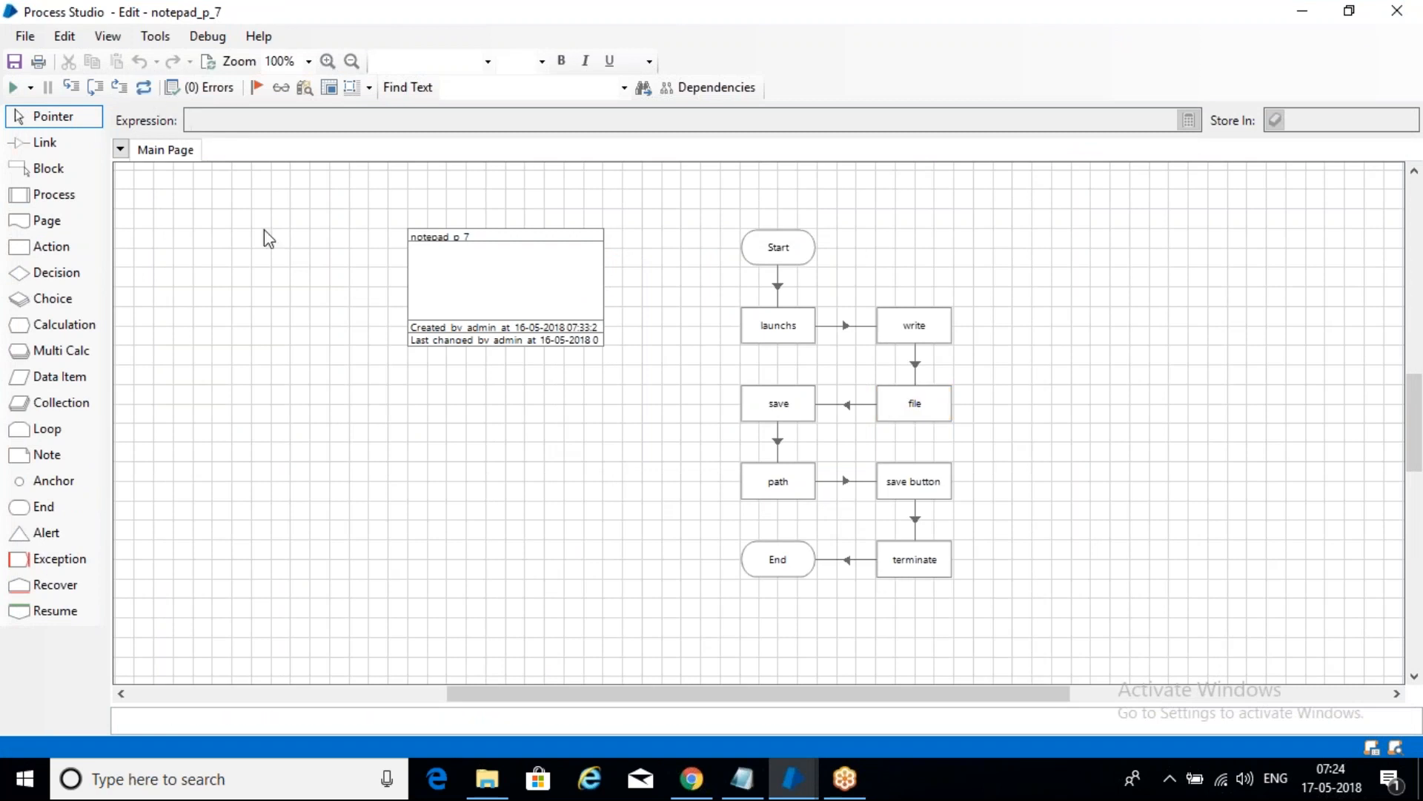
left_click(96, 88)
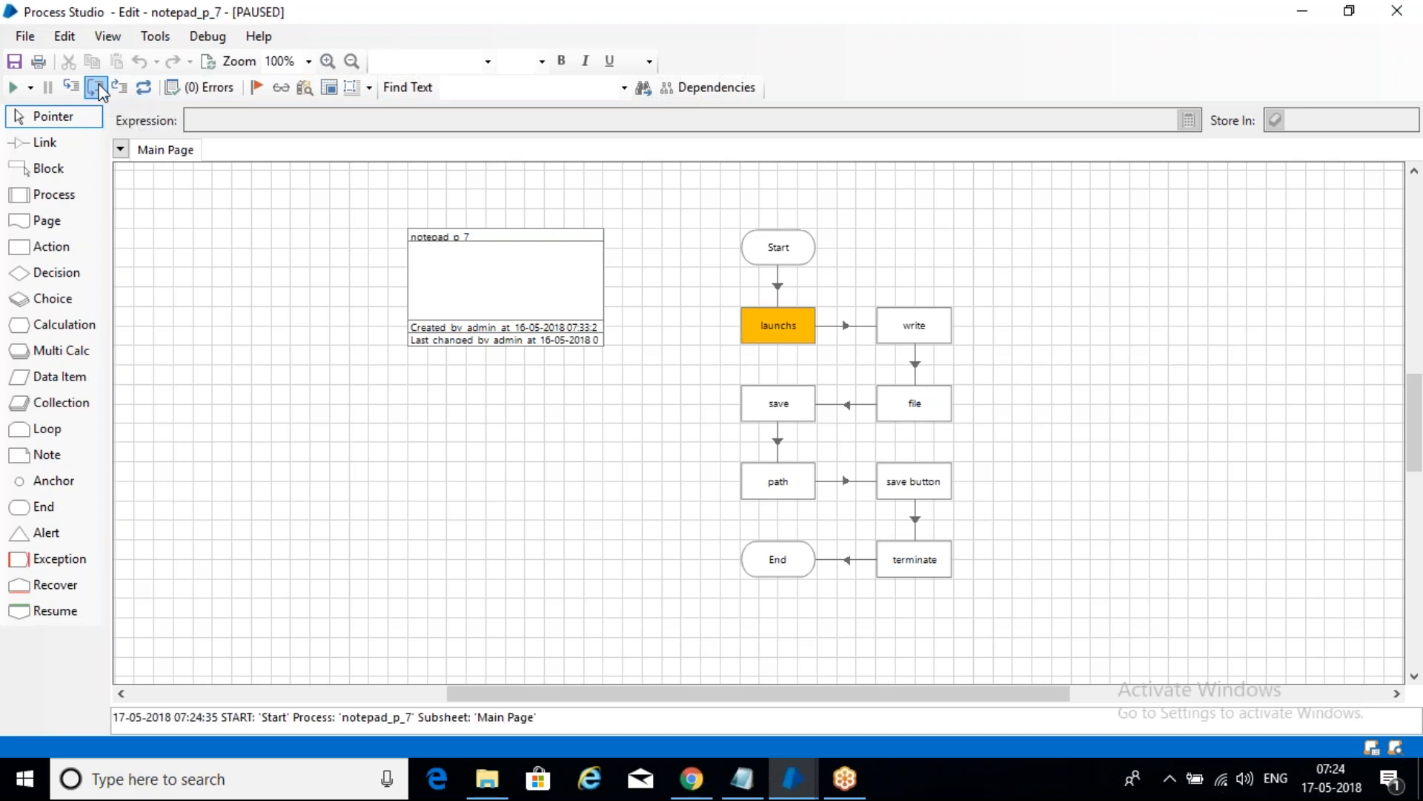
left_click(96, 89)
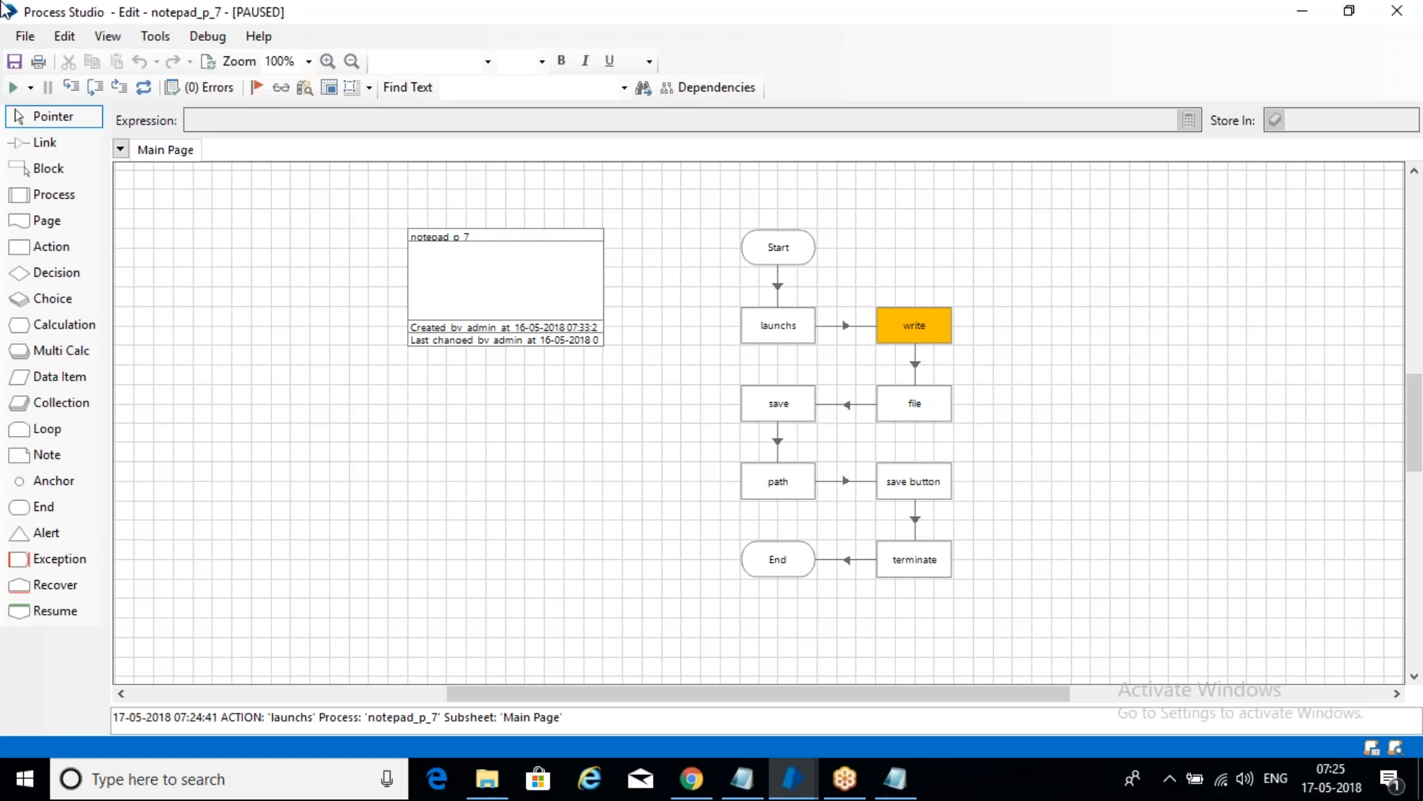
left_click(97, 87)
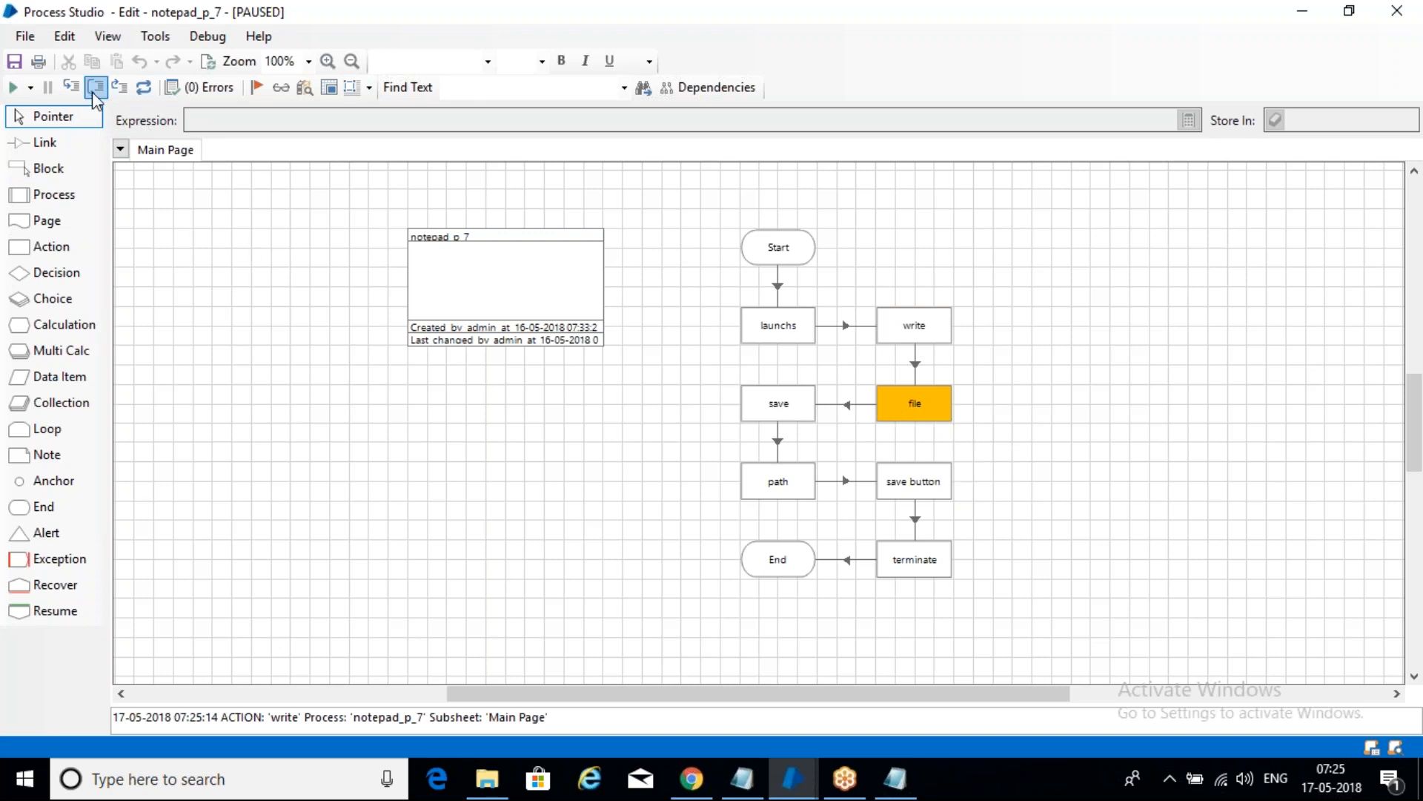
- Reset the process, close the leftover Notepad, and step out to run until the save-stage error
left_click(143, 89)
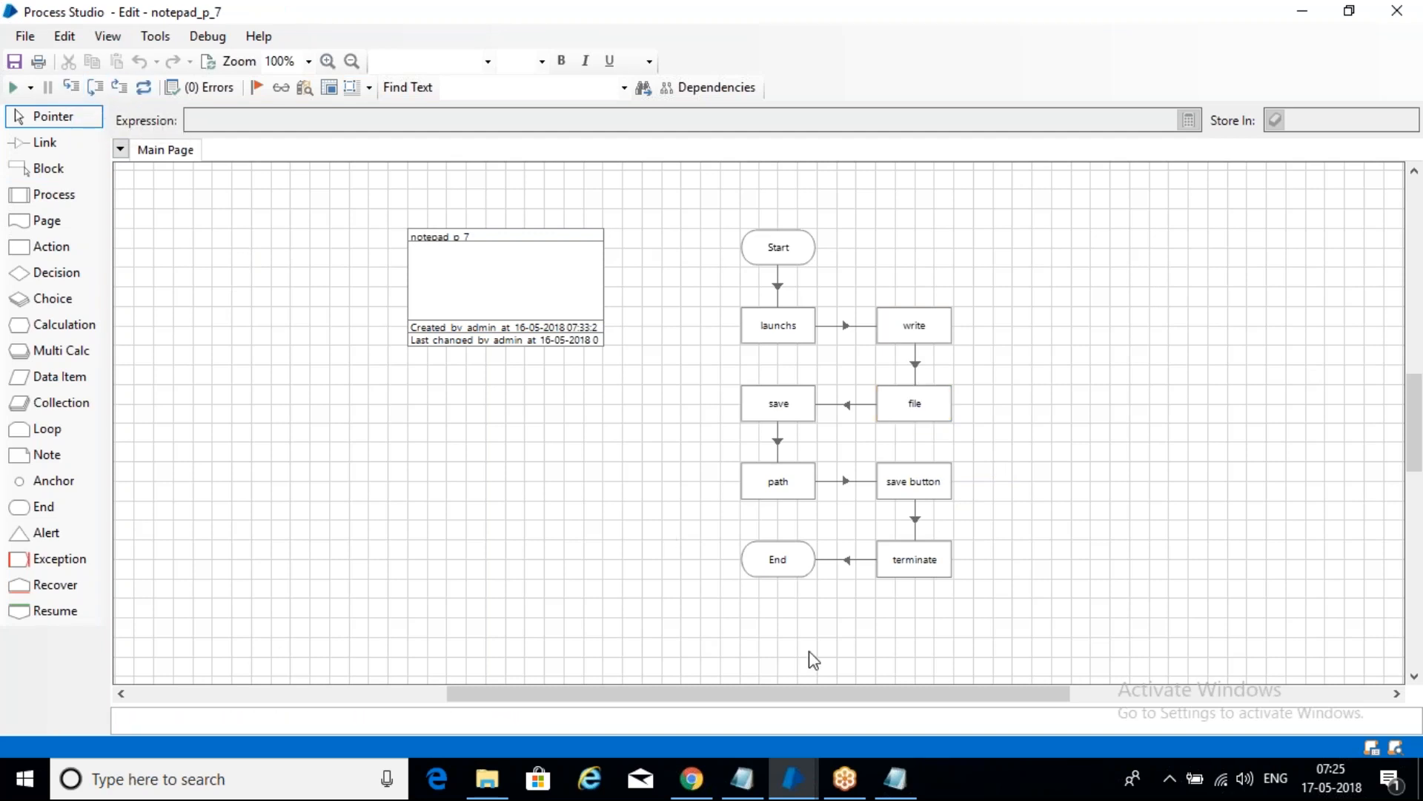
left_click(912, 773)
left_click(984, 222)
left_click(121, 89)
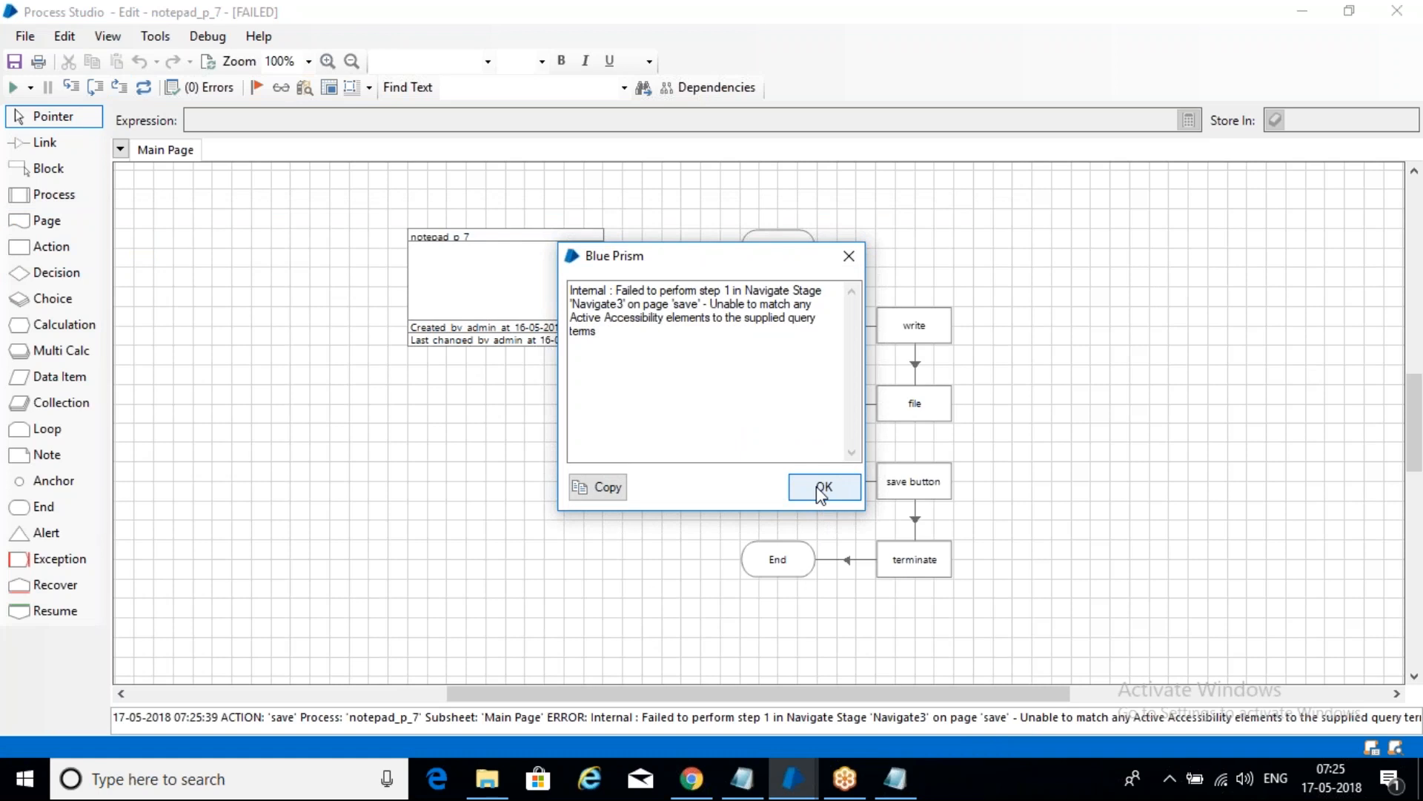
- Dismiss the Navigate3 save error, close the bot's Notepad window, and reset notepad_p_7
left_click(823, 487)
left_click(896, 779)
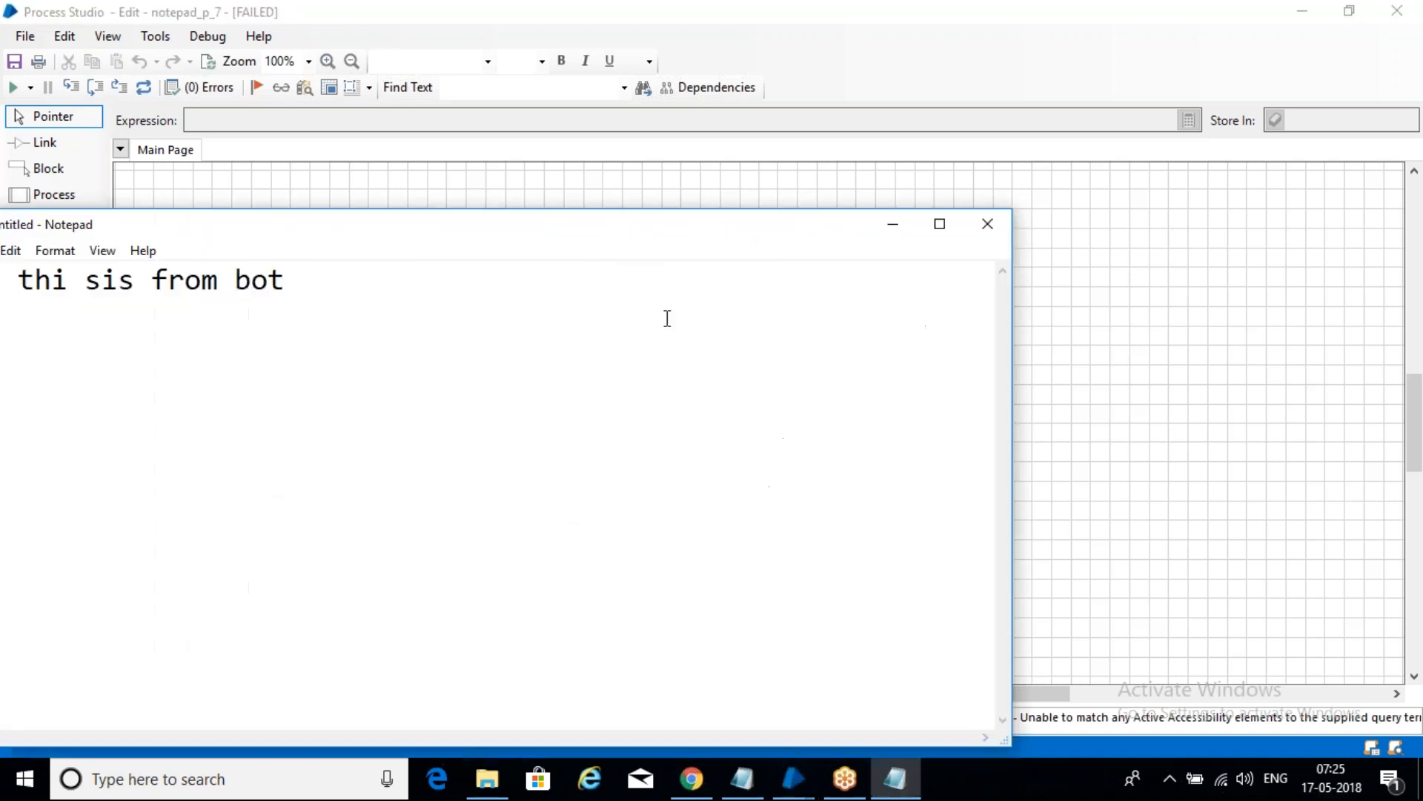
left_click_drag(504, 226, 535, 205)
left_click(1029, 195)
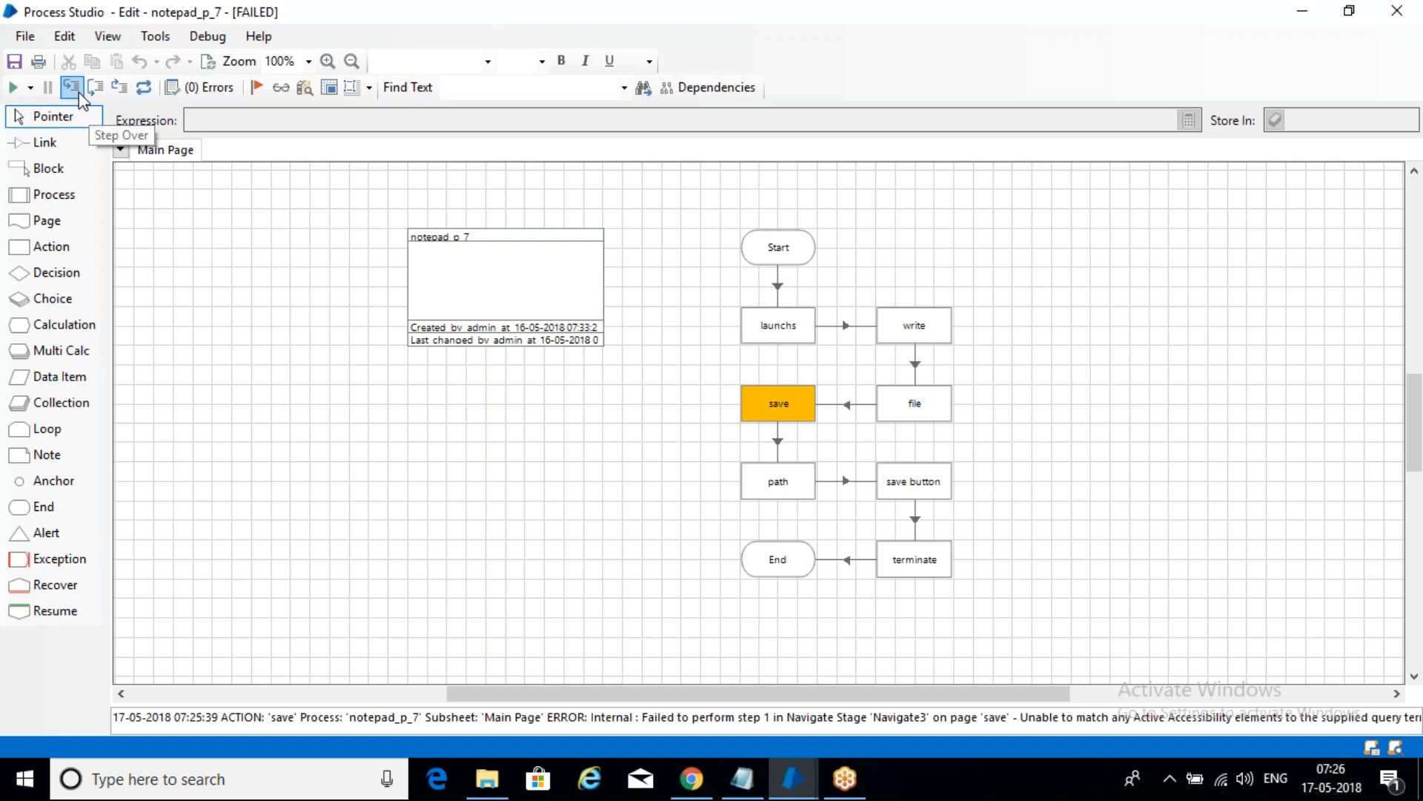
left_click(145, 88)
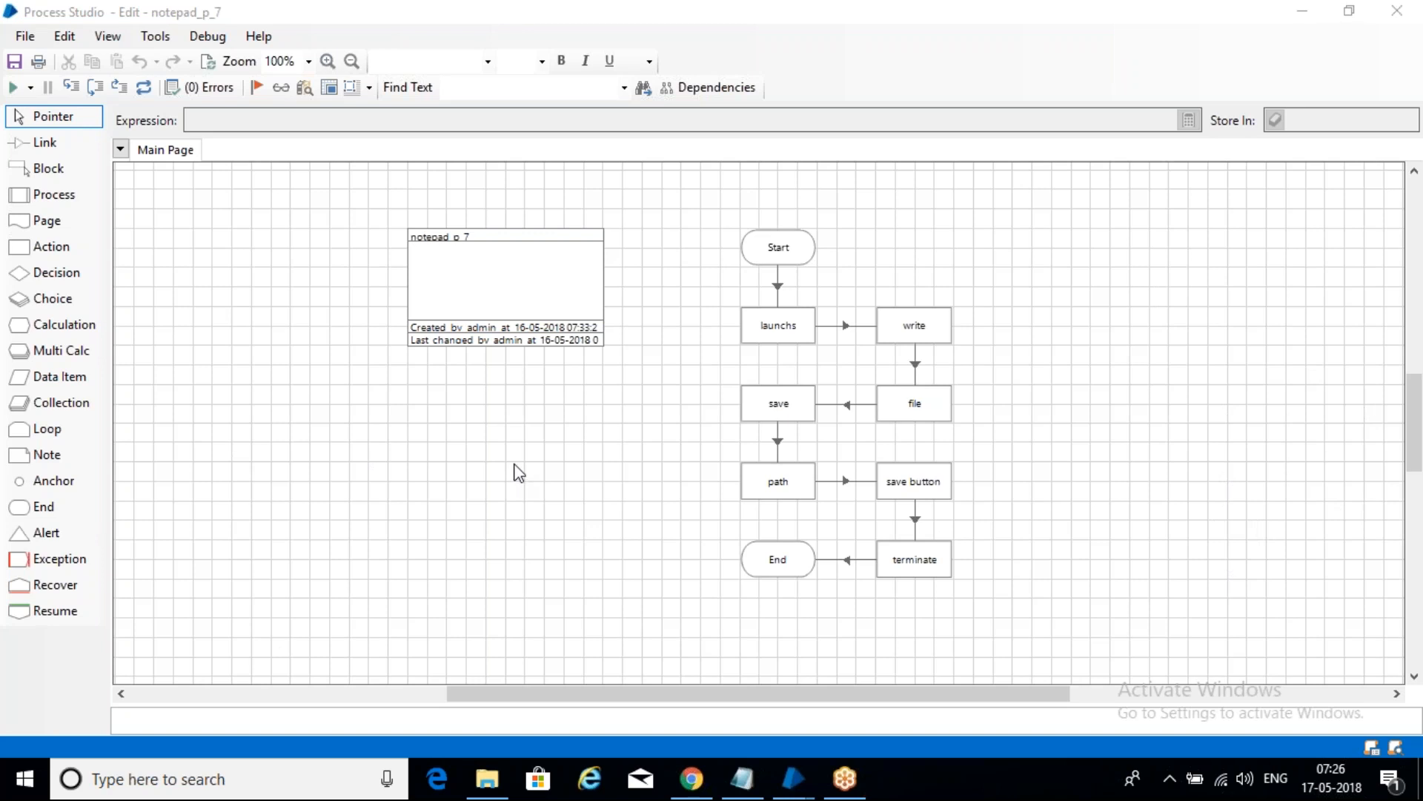
- Add a '------------- windos medi' heading and a '1-- launch' line below the step out line
left_click(742, 779)
left_click(486, 568)
key("Return")
key("Return")
type("------------- windos medi")
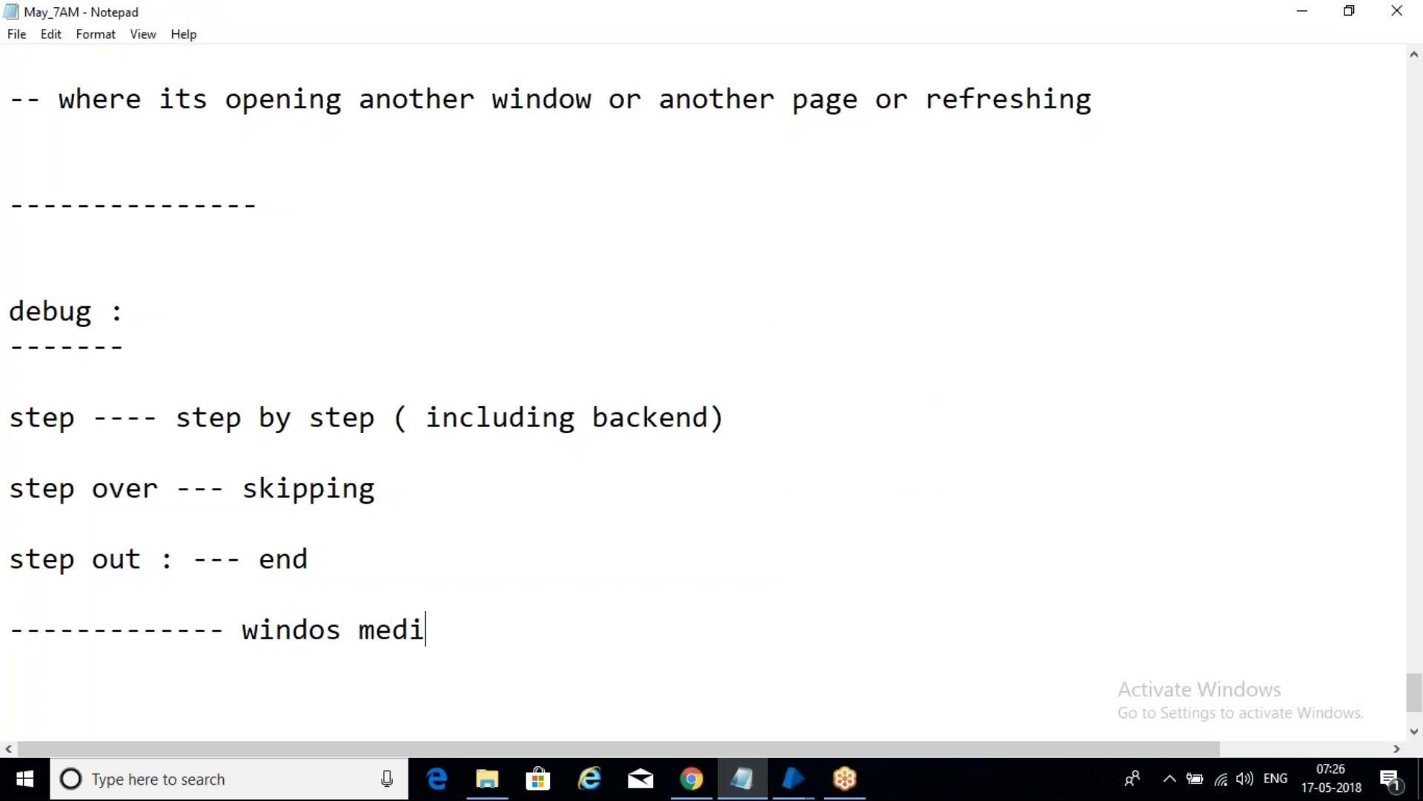
key("Return")
key("Return")
type("1-- launch")
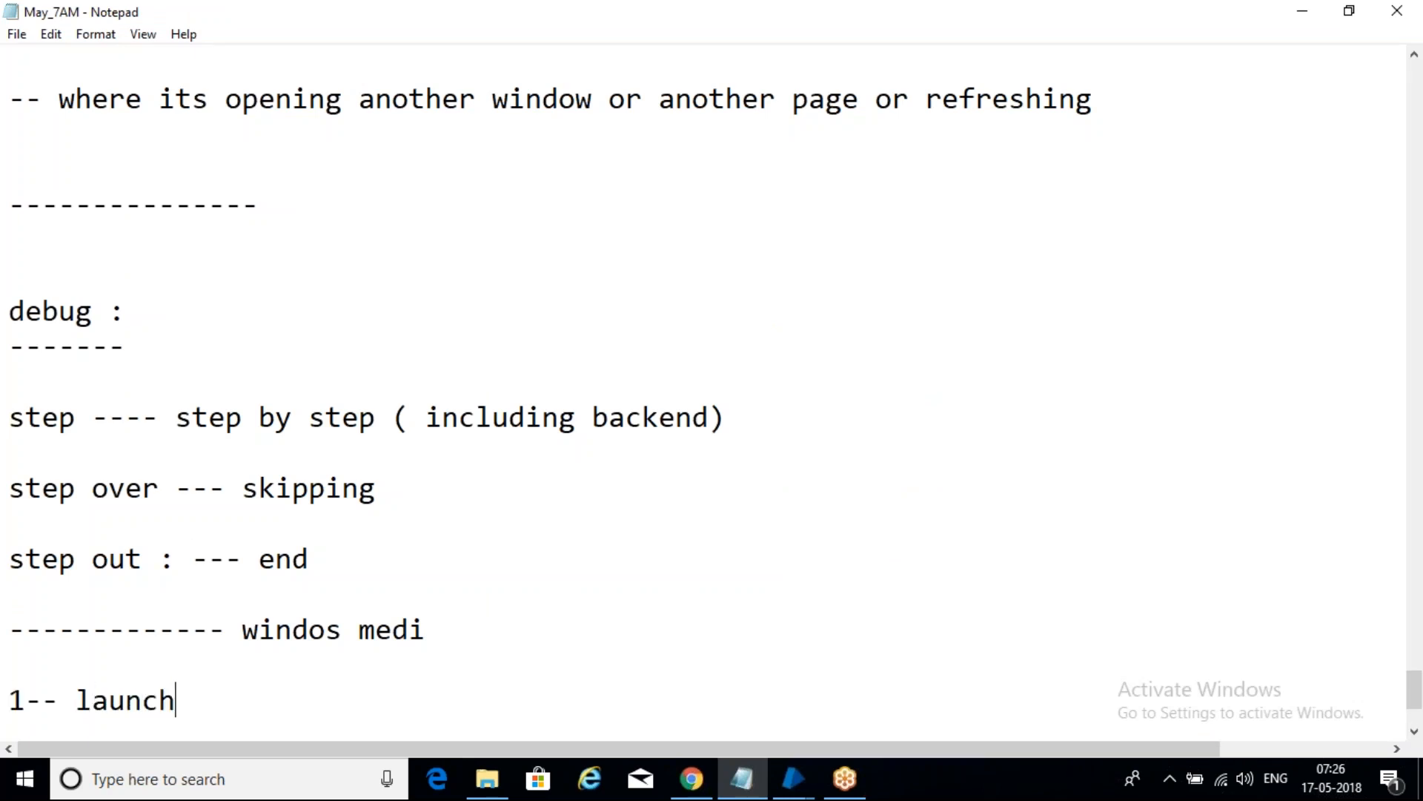
- List the steps '--- > open ( exisint songs or videos)', 'play', 'wait 5 min' and 'termiate'
key("Return")
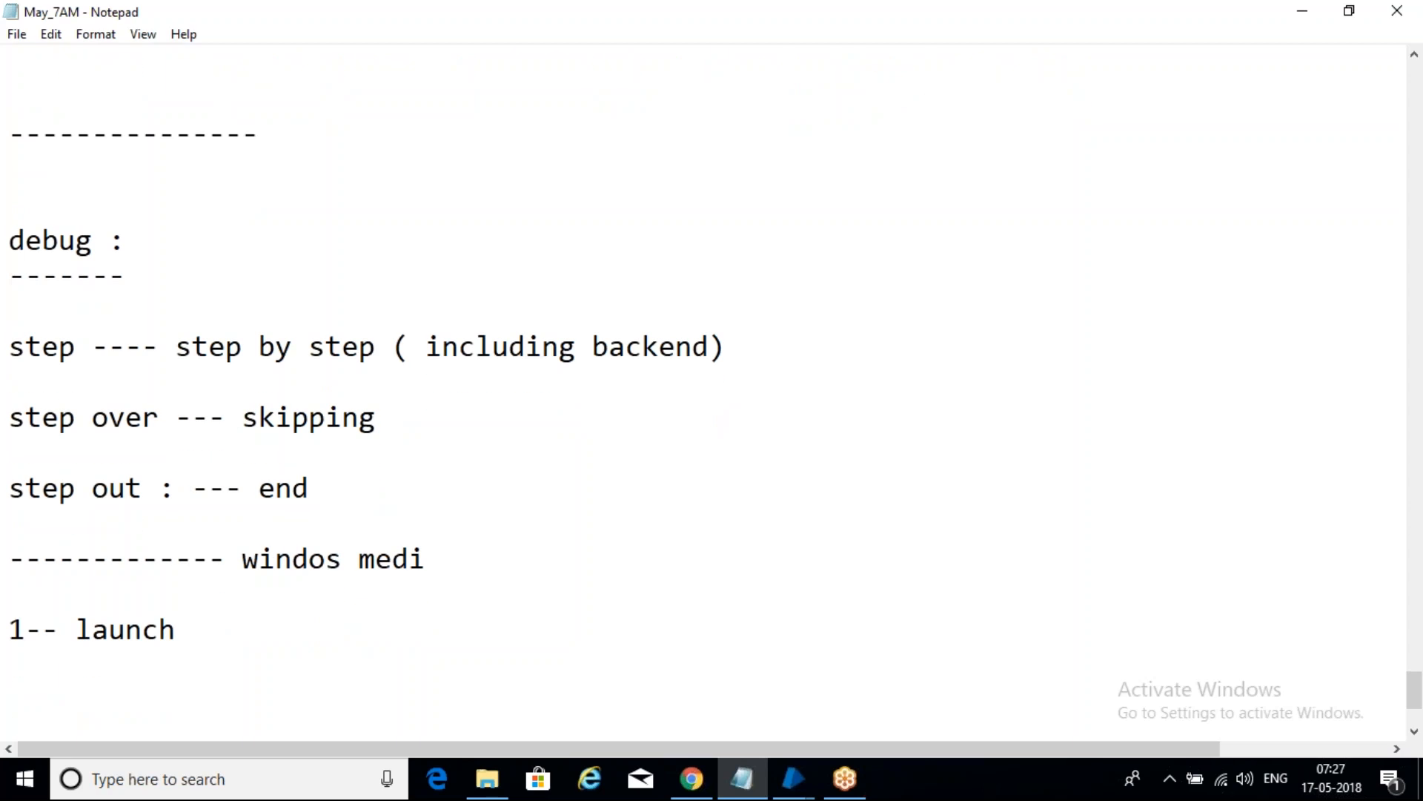
type("--- > open")
type("( exisint songs ")
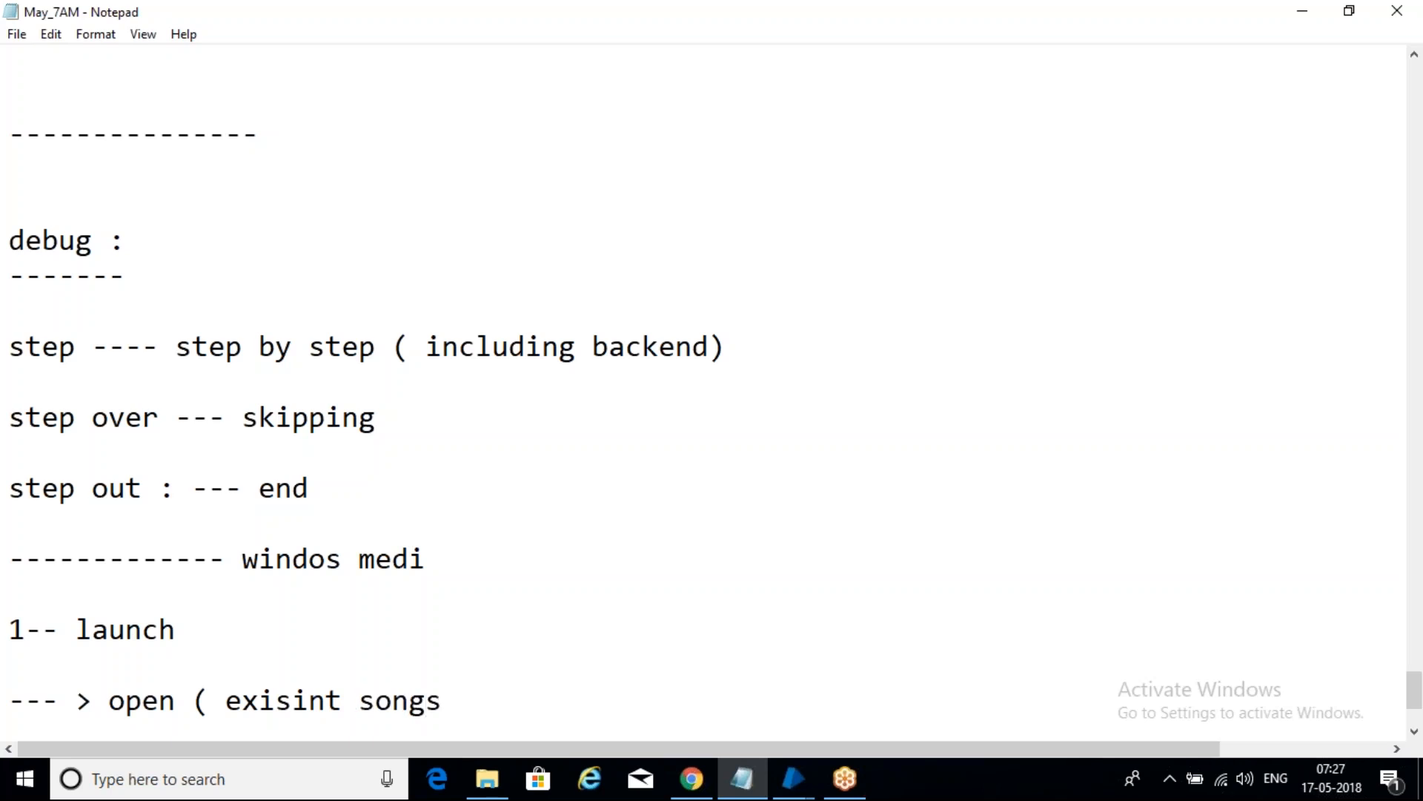
type("or videos)")
key("Return")
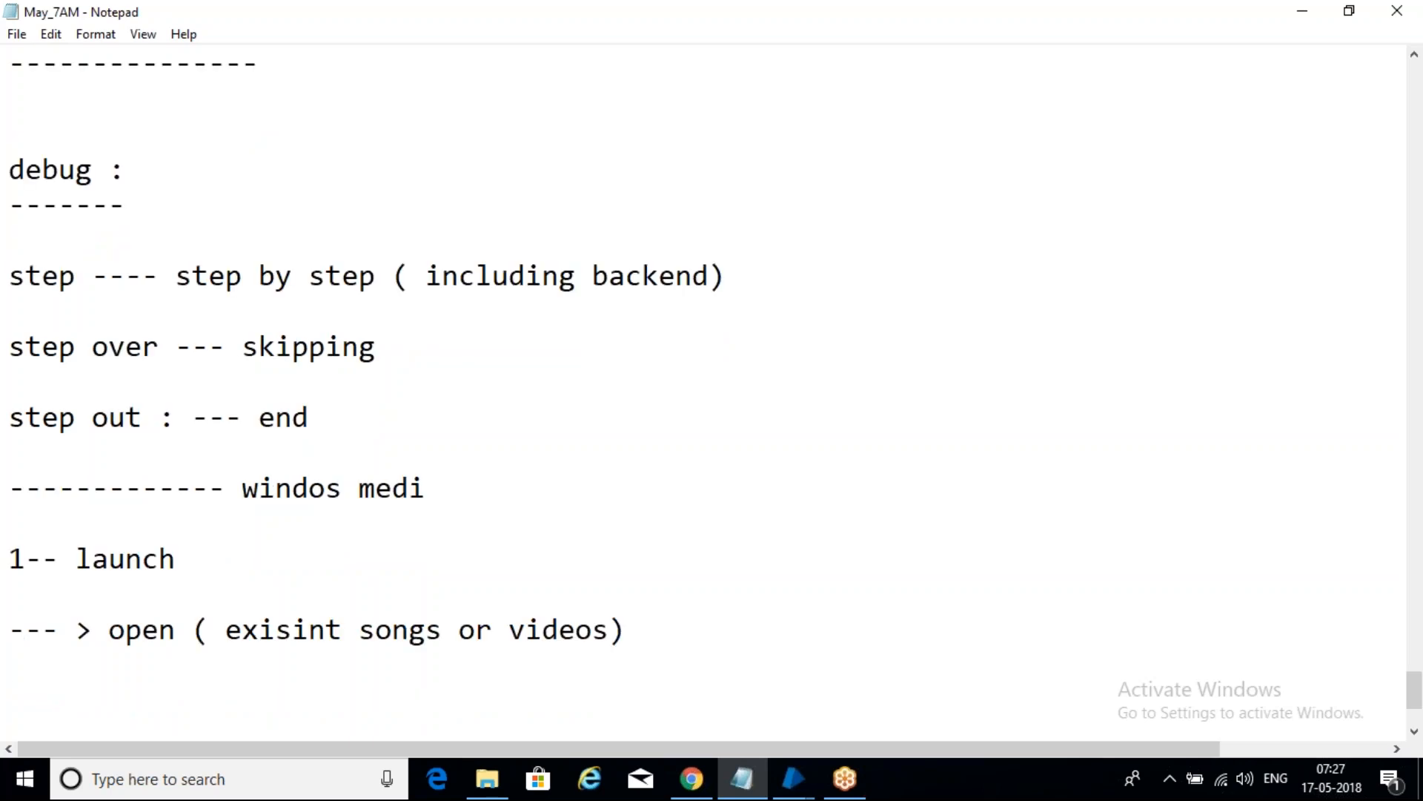
type("play")
key("Return")
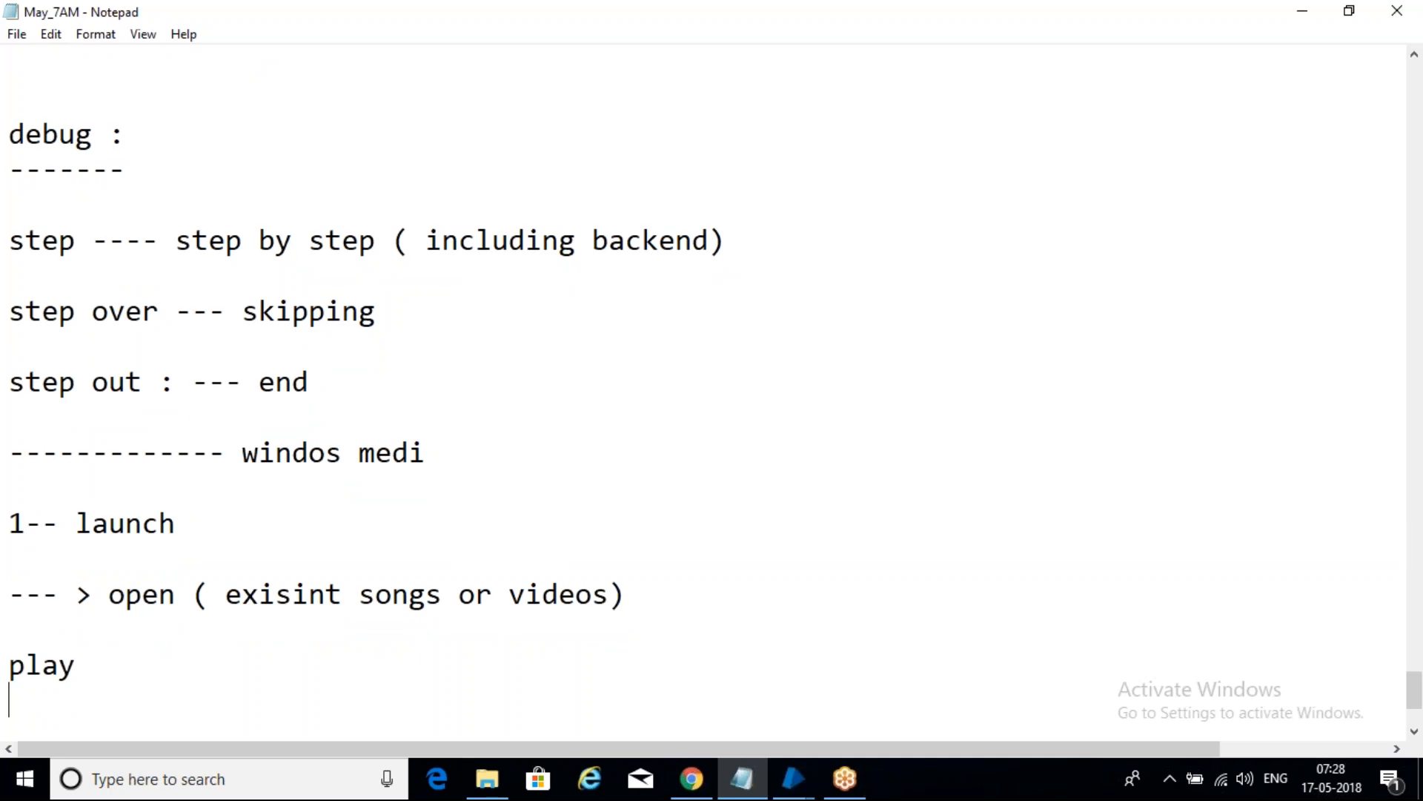
type("wait ")
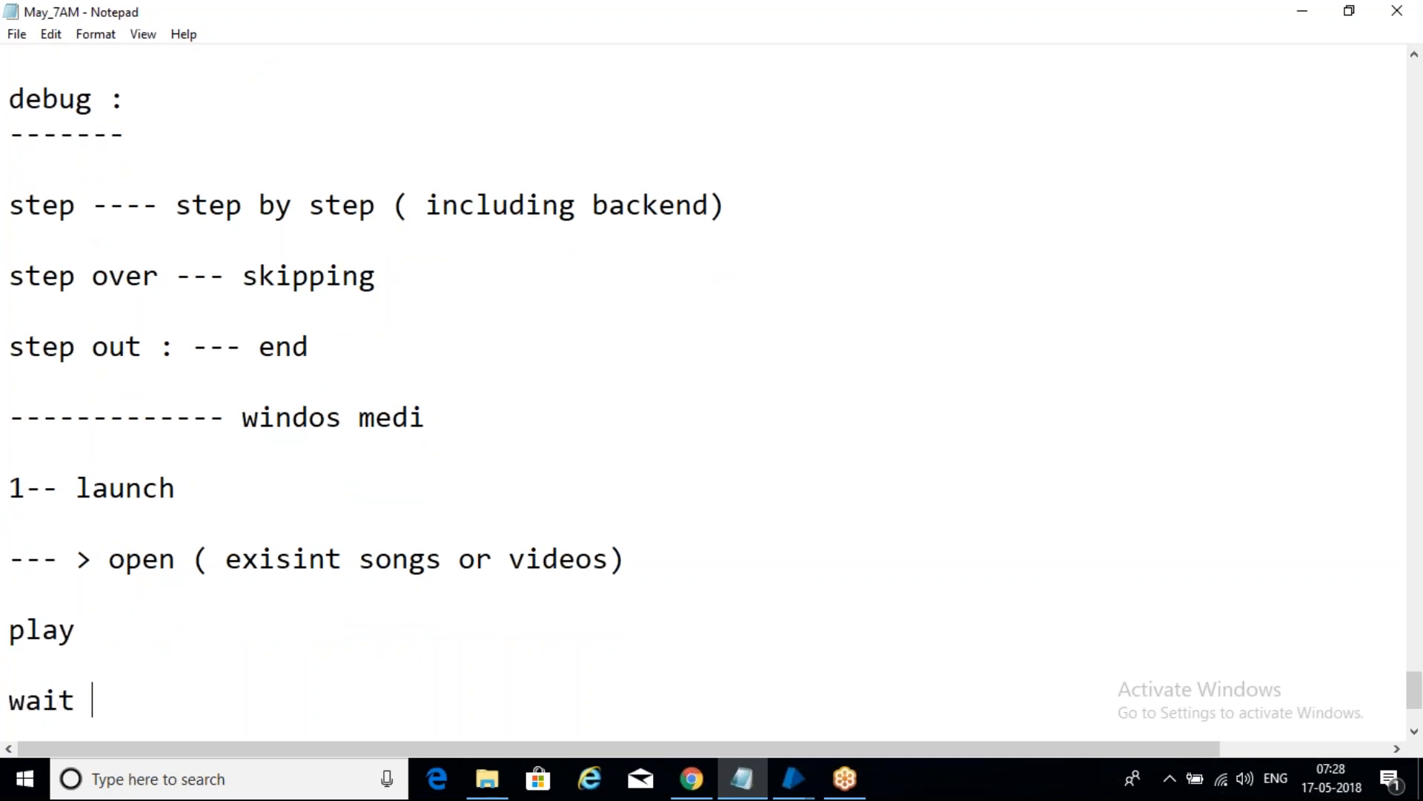
type("5 mi n")
key("BackSpace")
key("BackSpace")
type("n")
key("Return")
type("t")
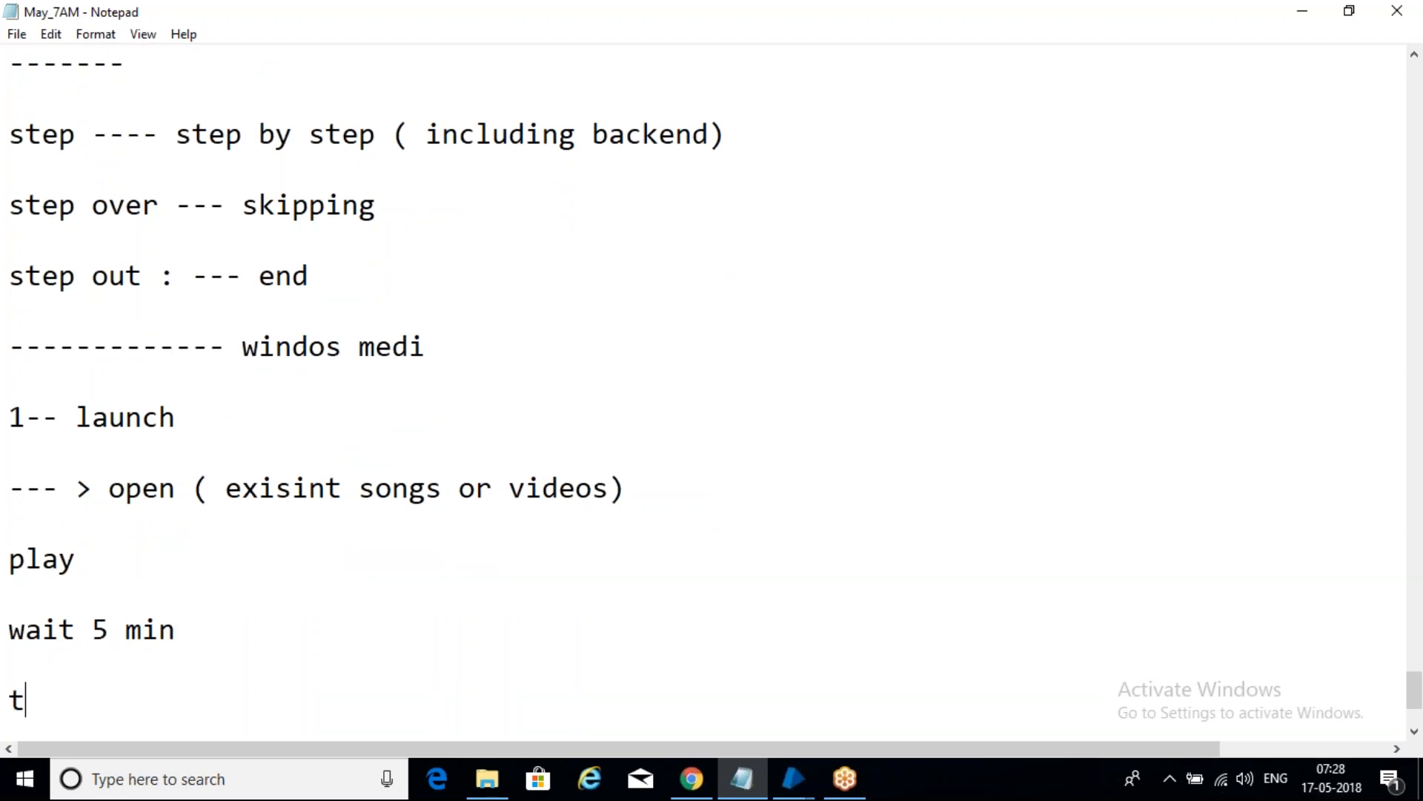
type("ermiate")
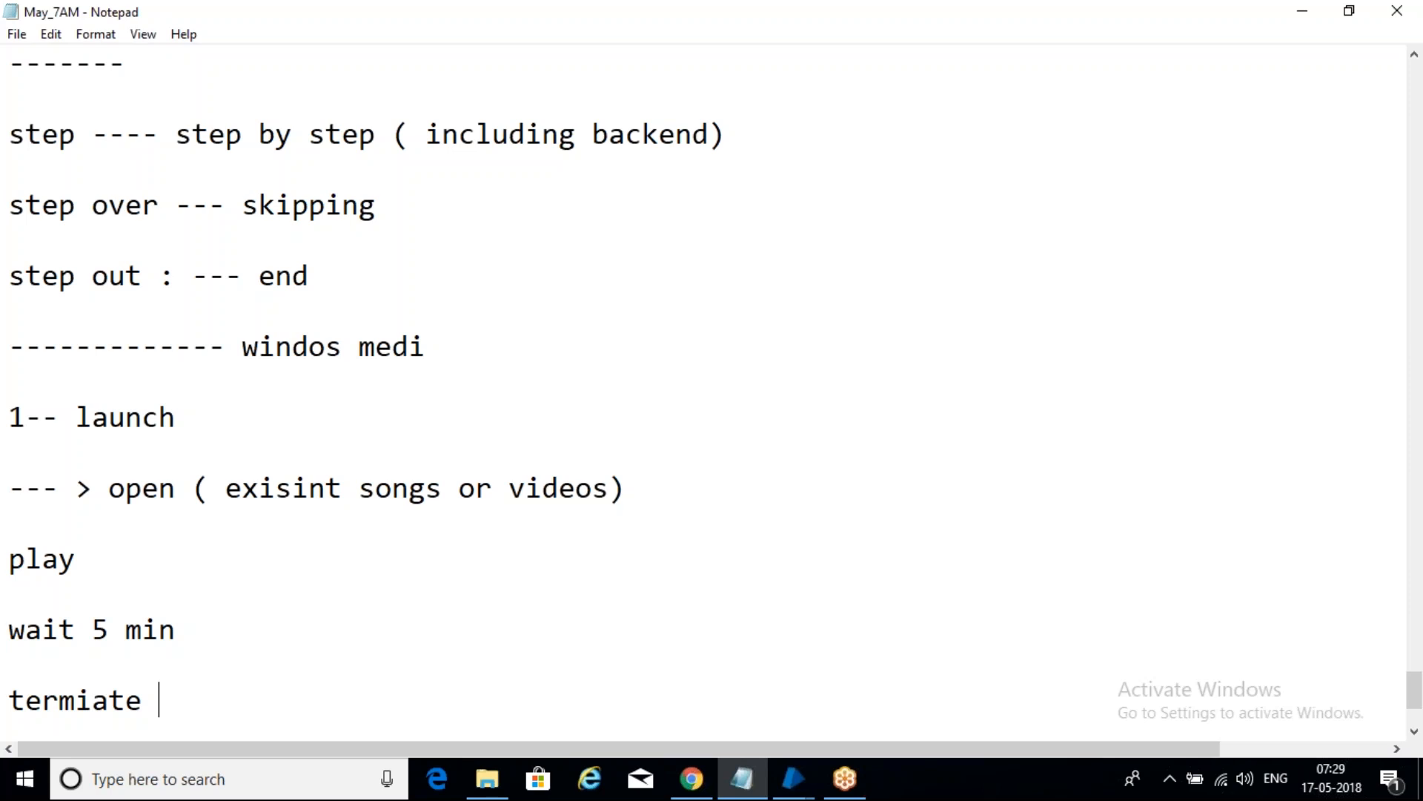
- Add 'AM', 'elememt' and 'action' lines below 'termiate', then a row of dashes
key("Return")
key("Return")
type("AM")
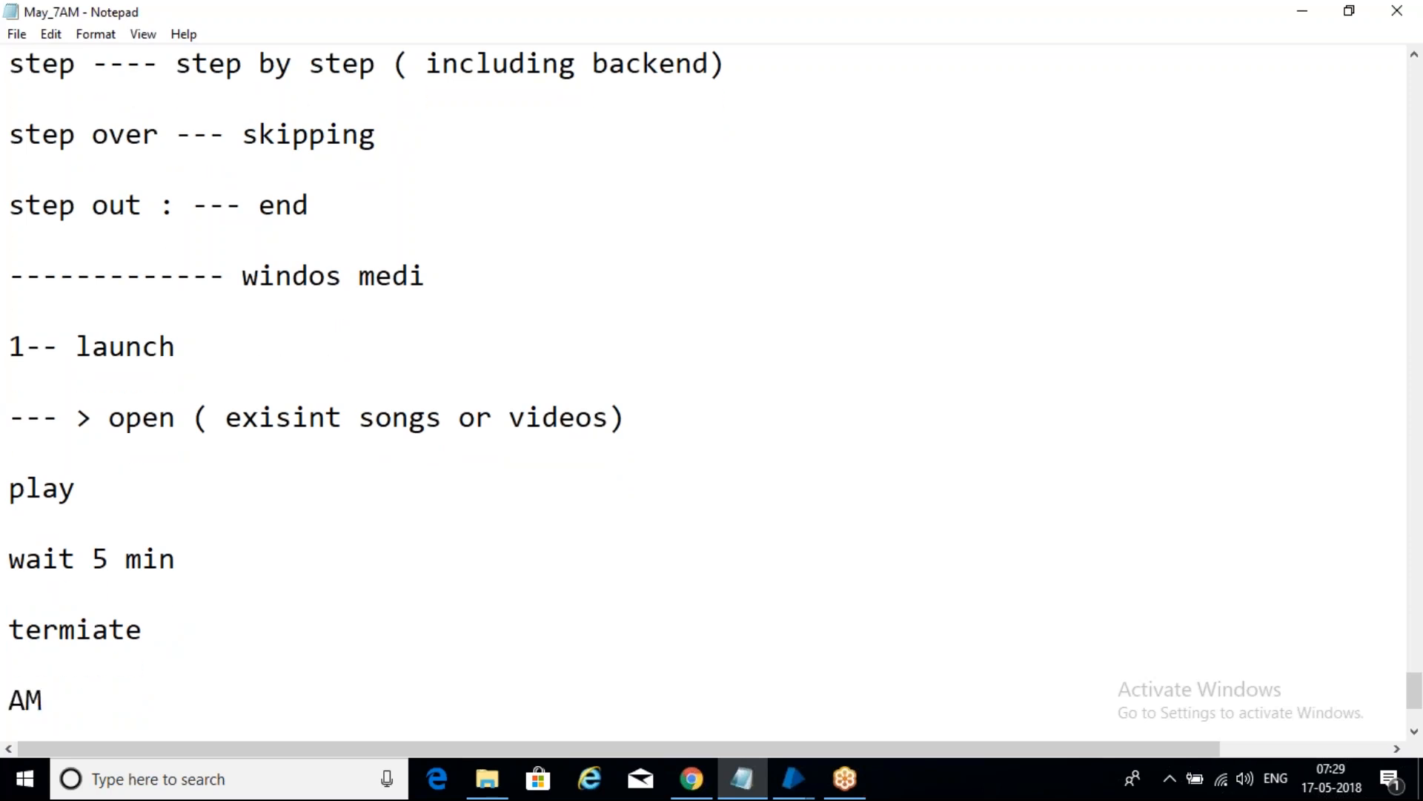
key("Return")
key("Return")
type("elemt")
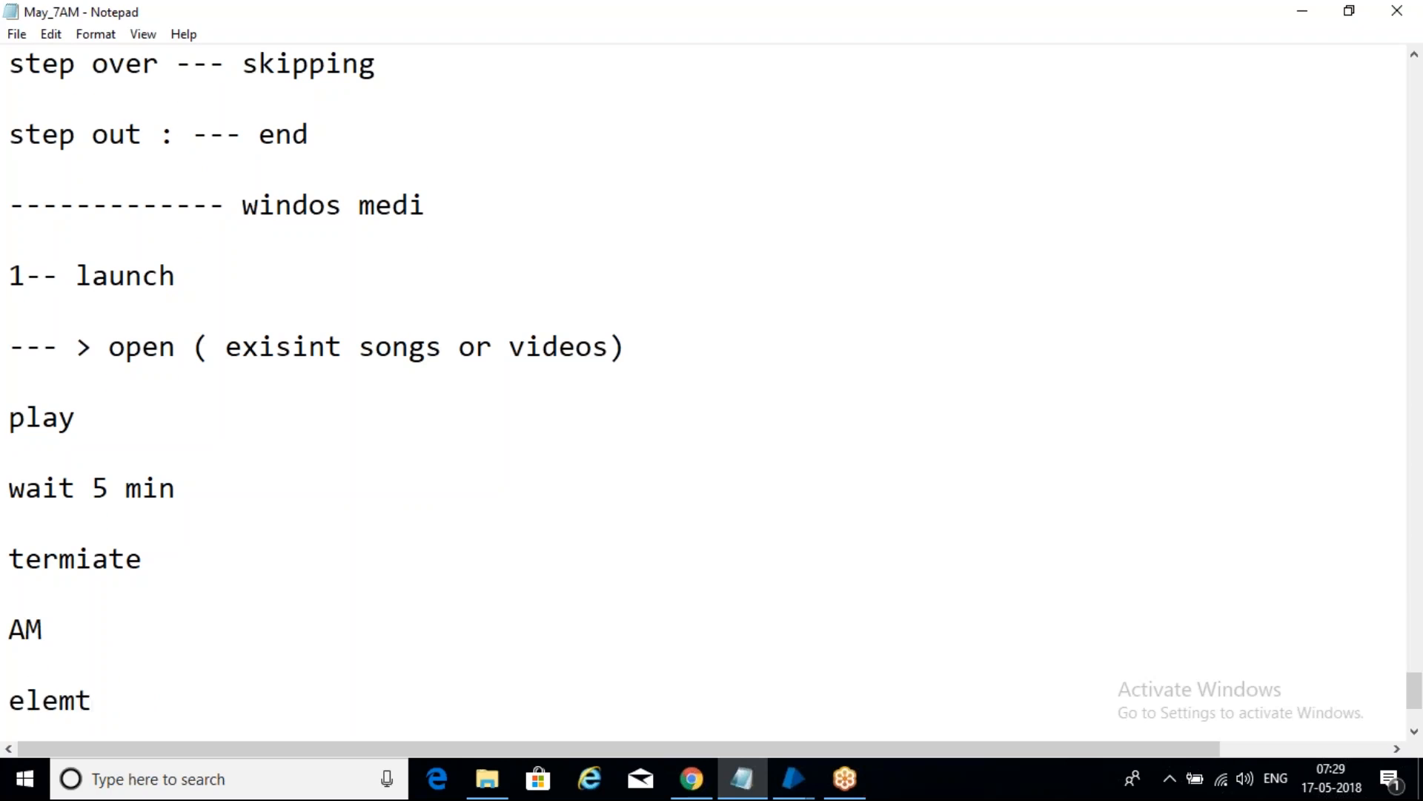
key("BackSpace")
key("BackSpace")
type("emt \\")
key("BackSpace")
key("Return")
type("action")
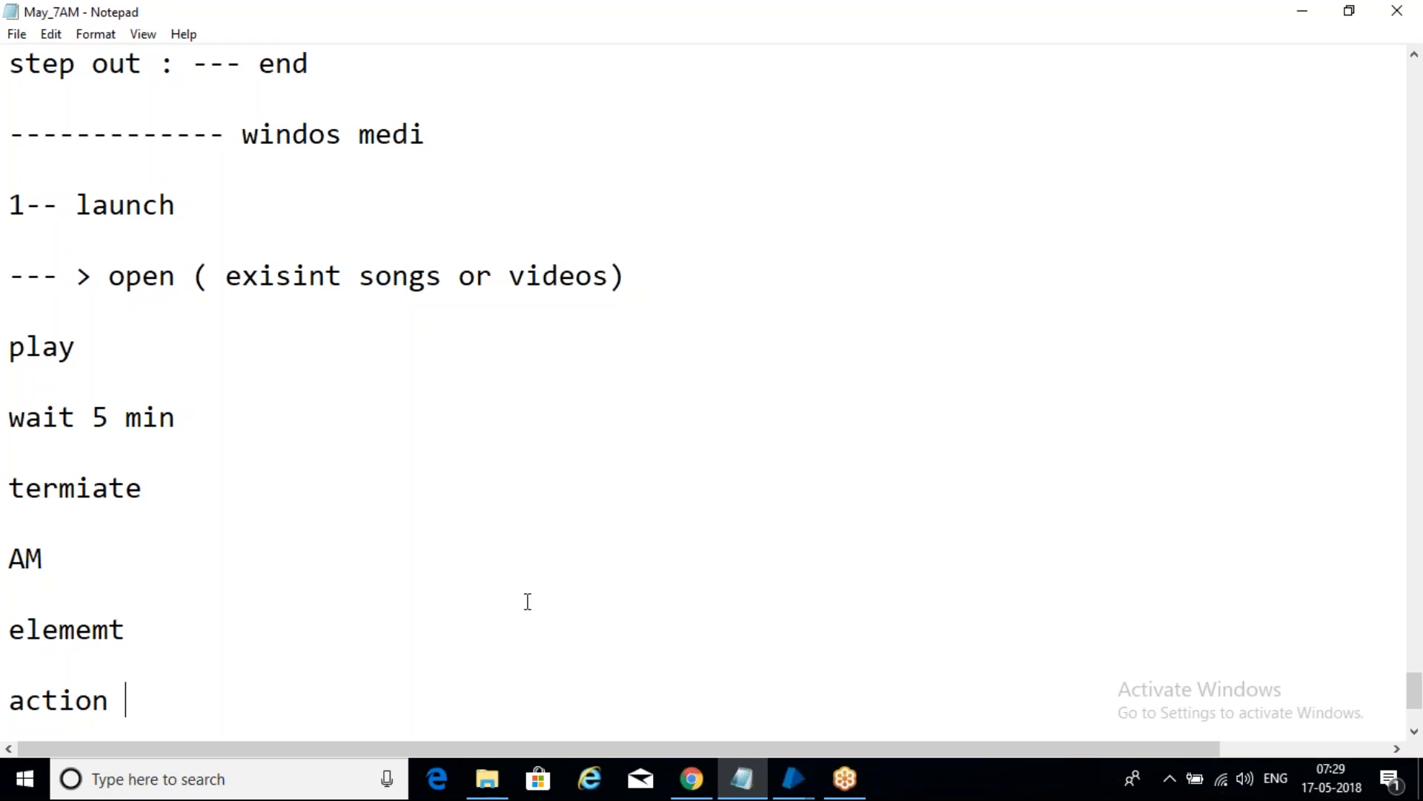
key("Return")
type("--------------------")
key("Return")
key("Return")
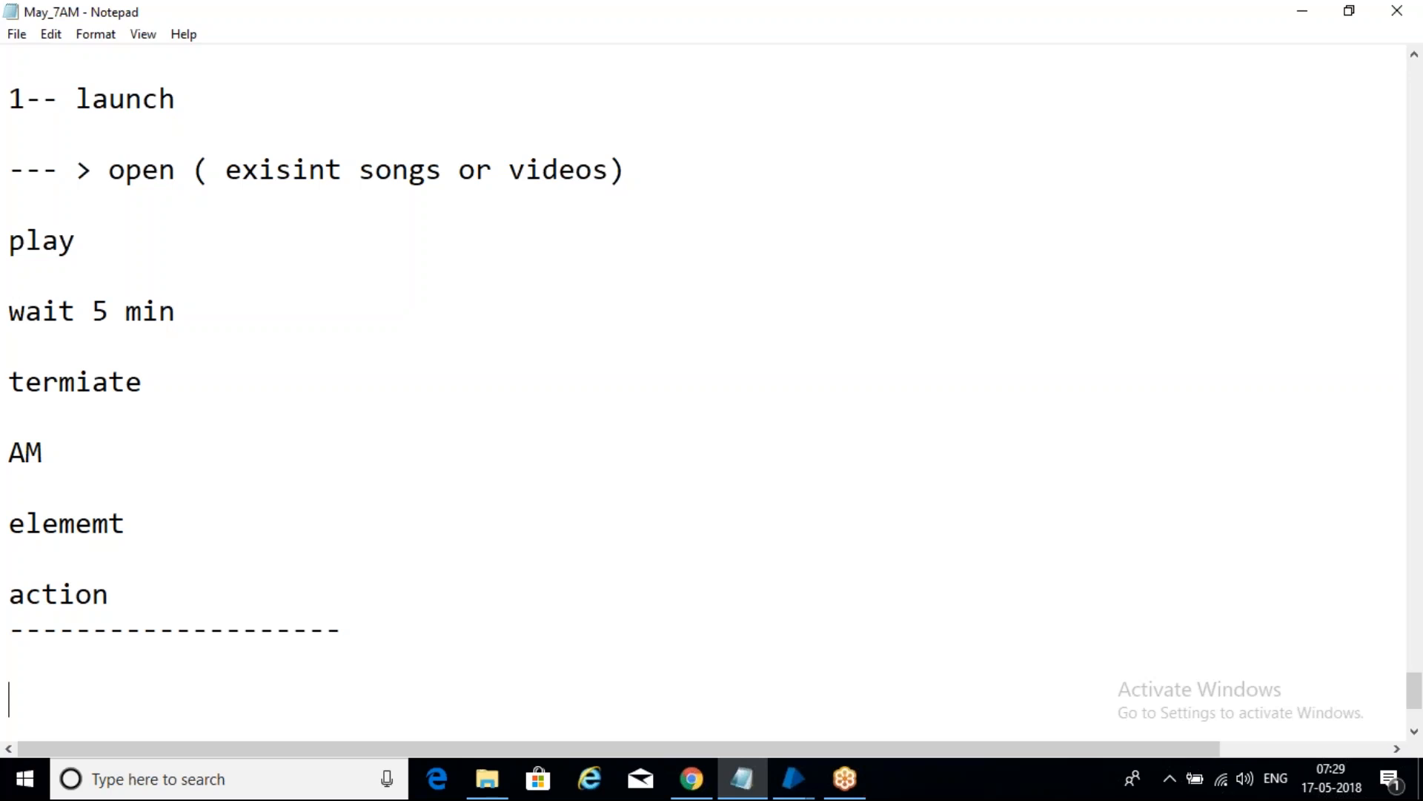
- Note 'calculaor application' as the next heading and launch Calculator from Windows search
type("calculaor ")
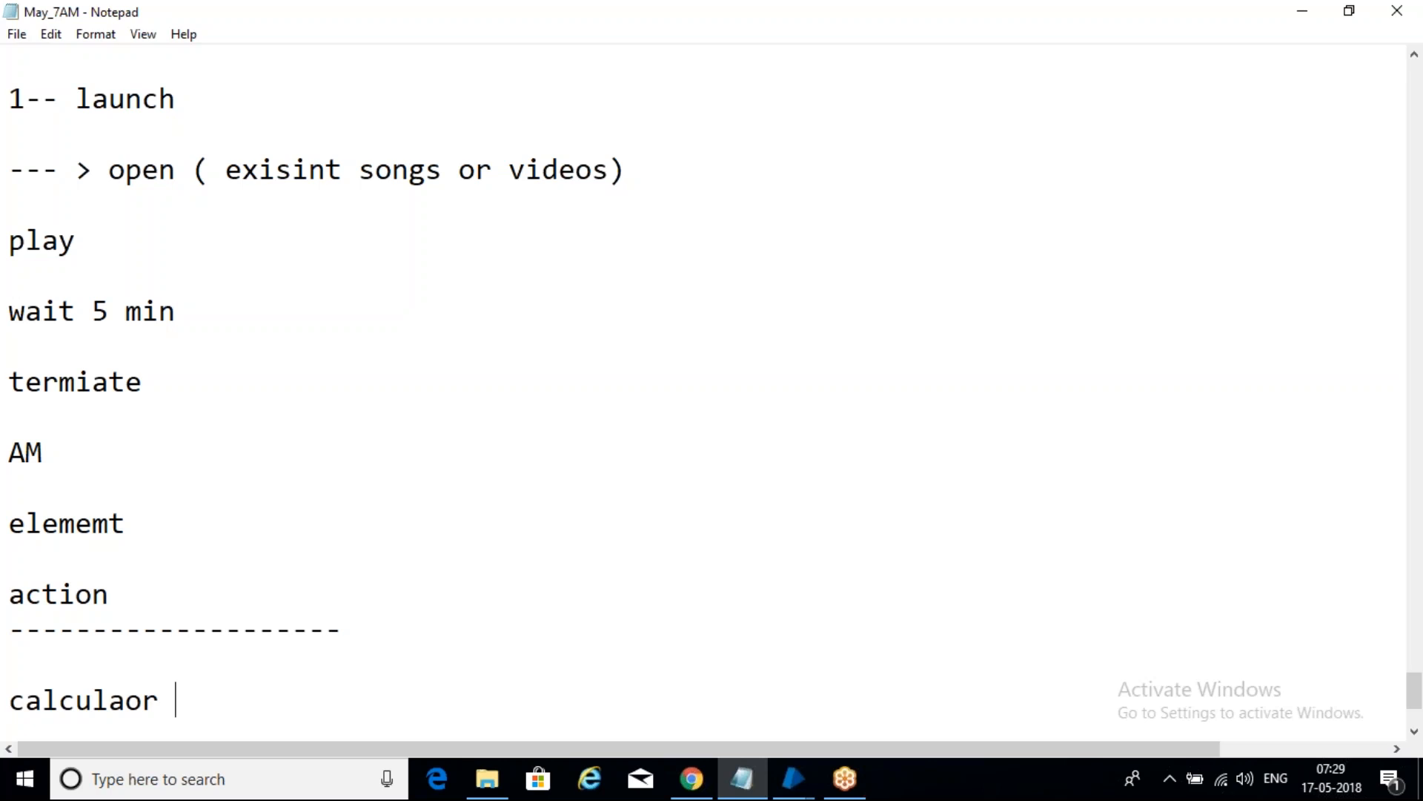
type("applic")
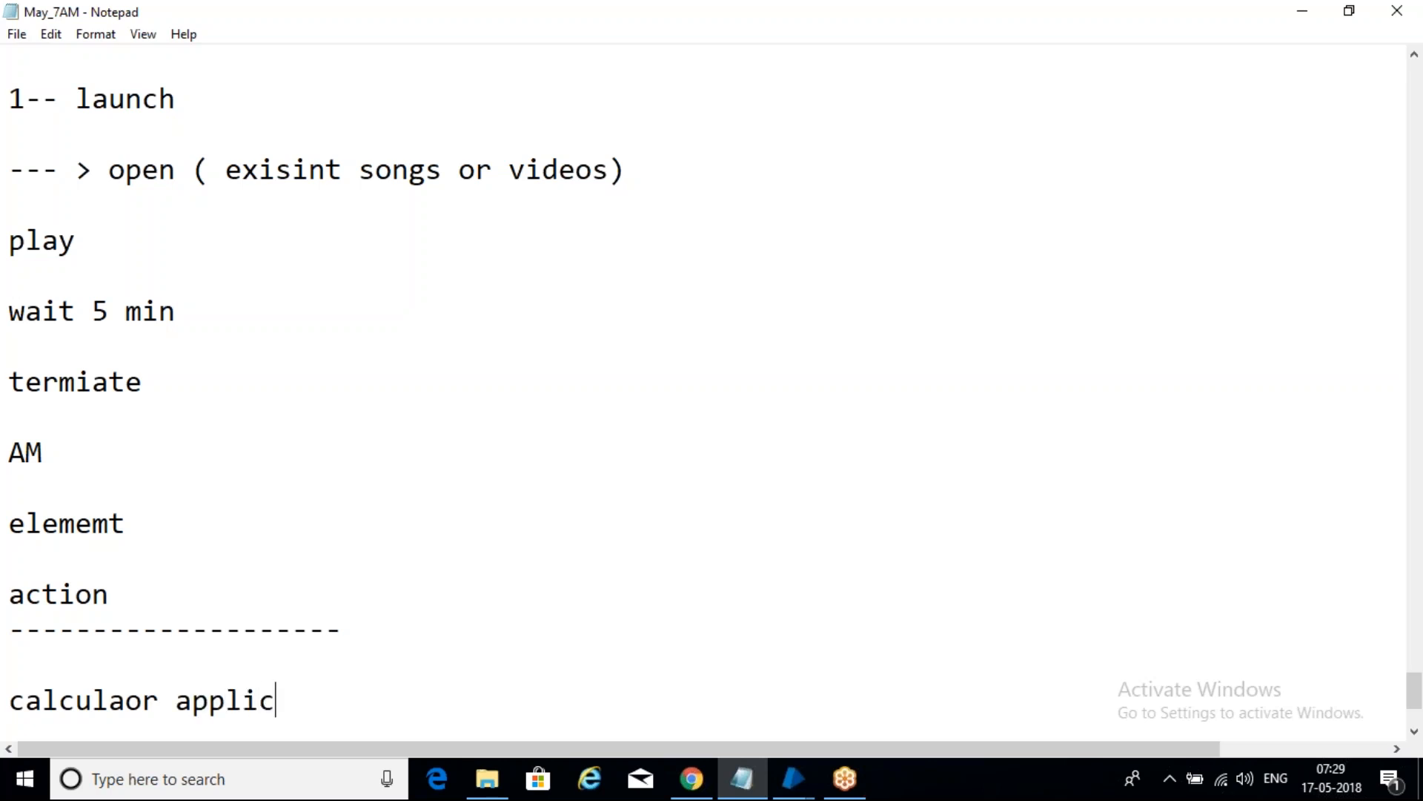
type("ation")
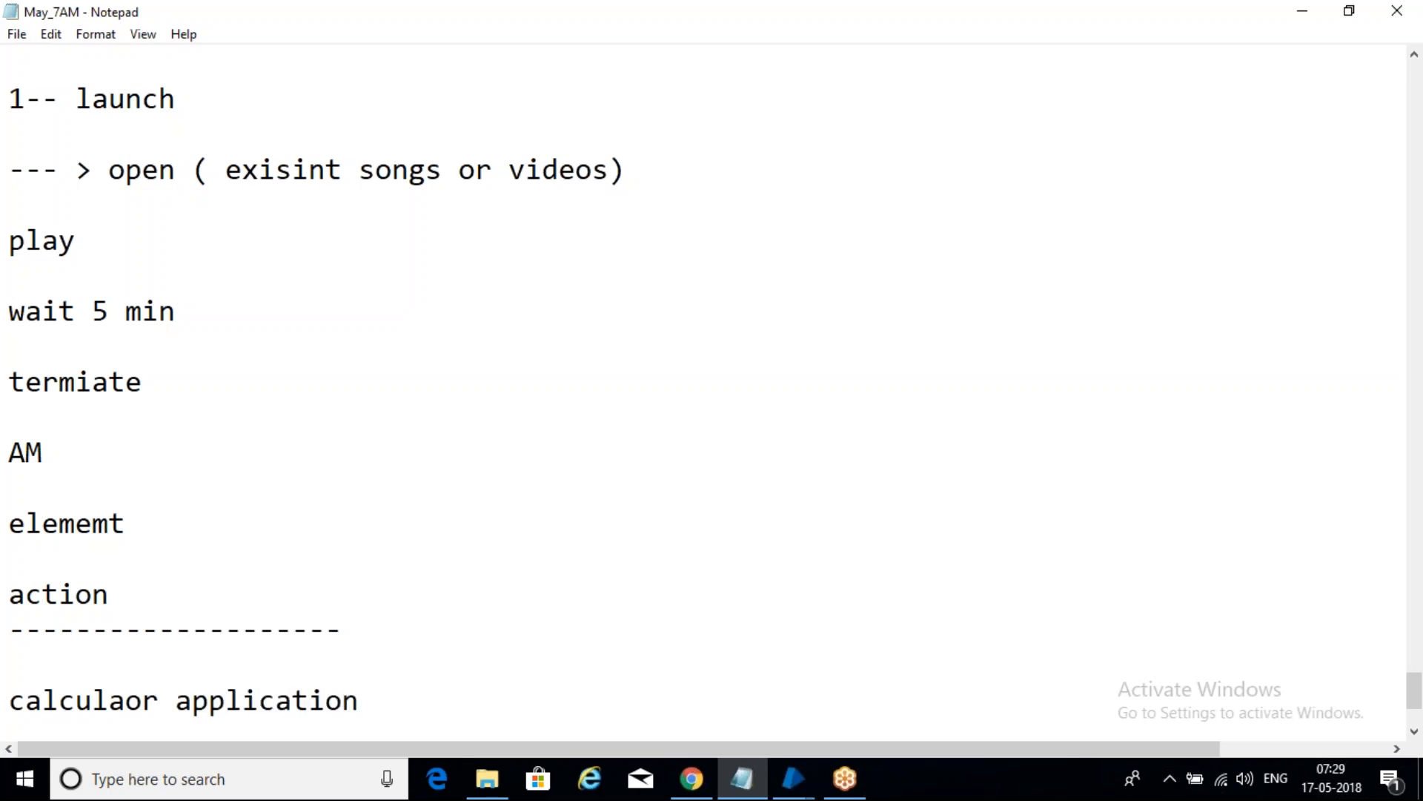
key("Return")
key("Return")
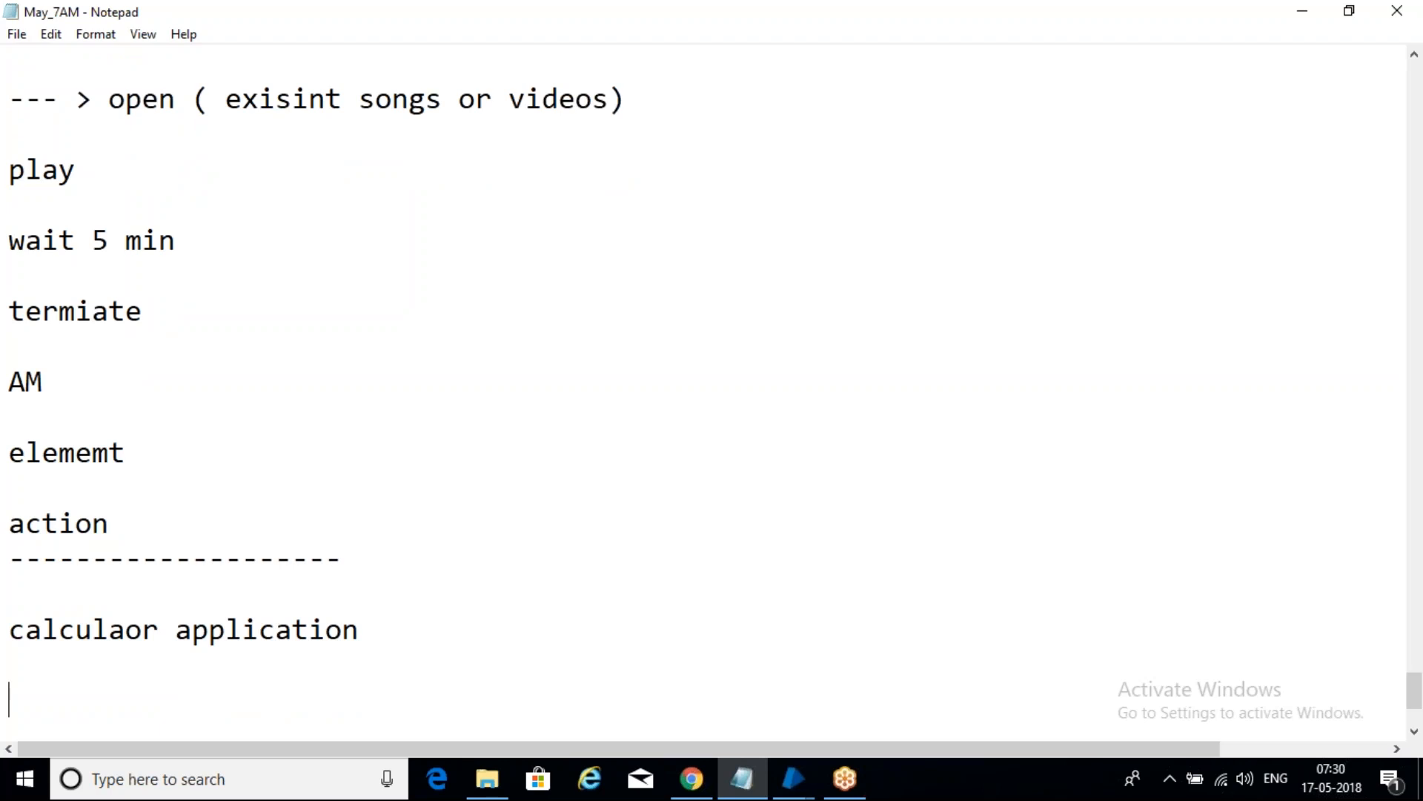
left_click(302, 771)
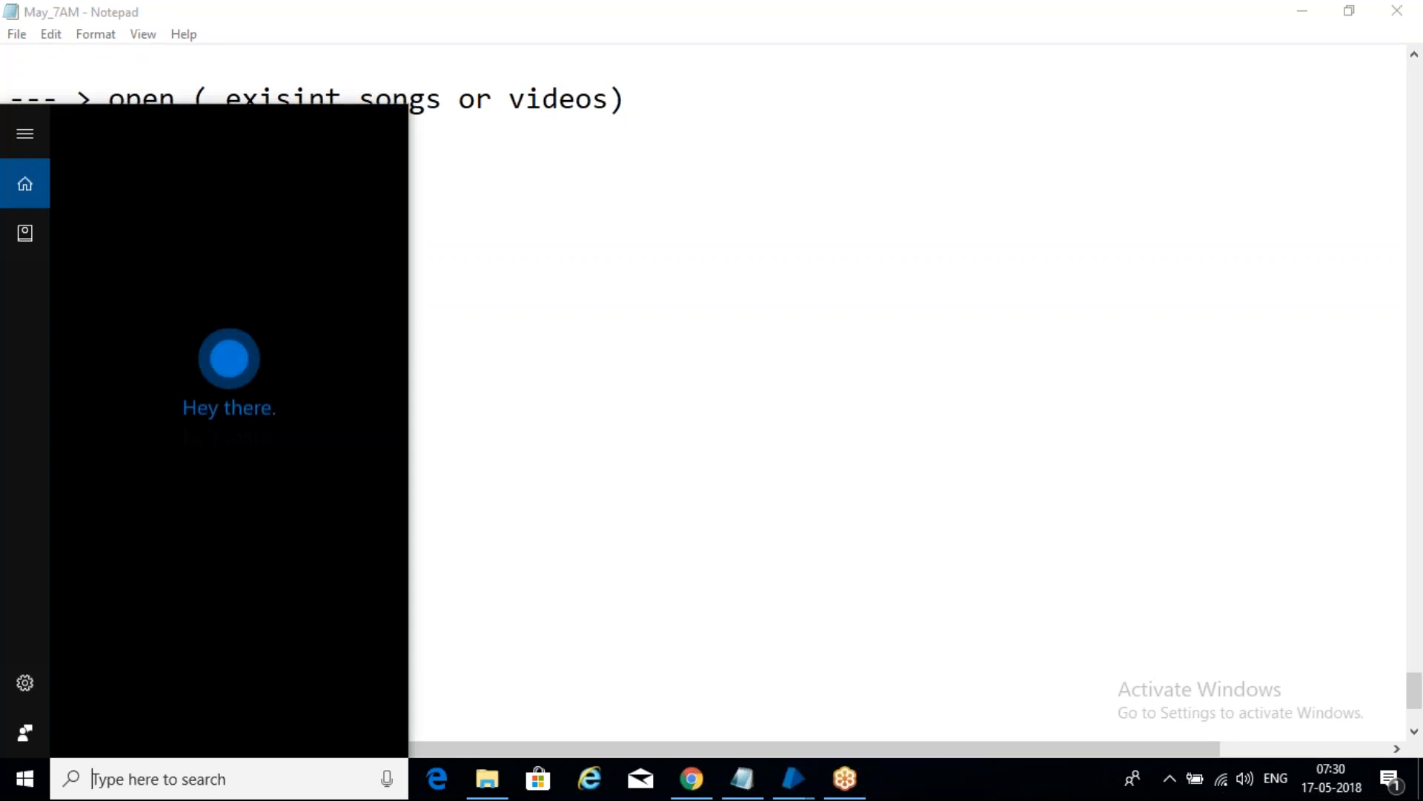
type("cal")
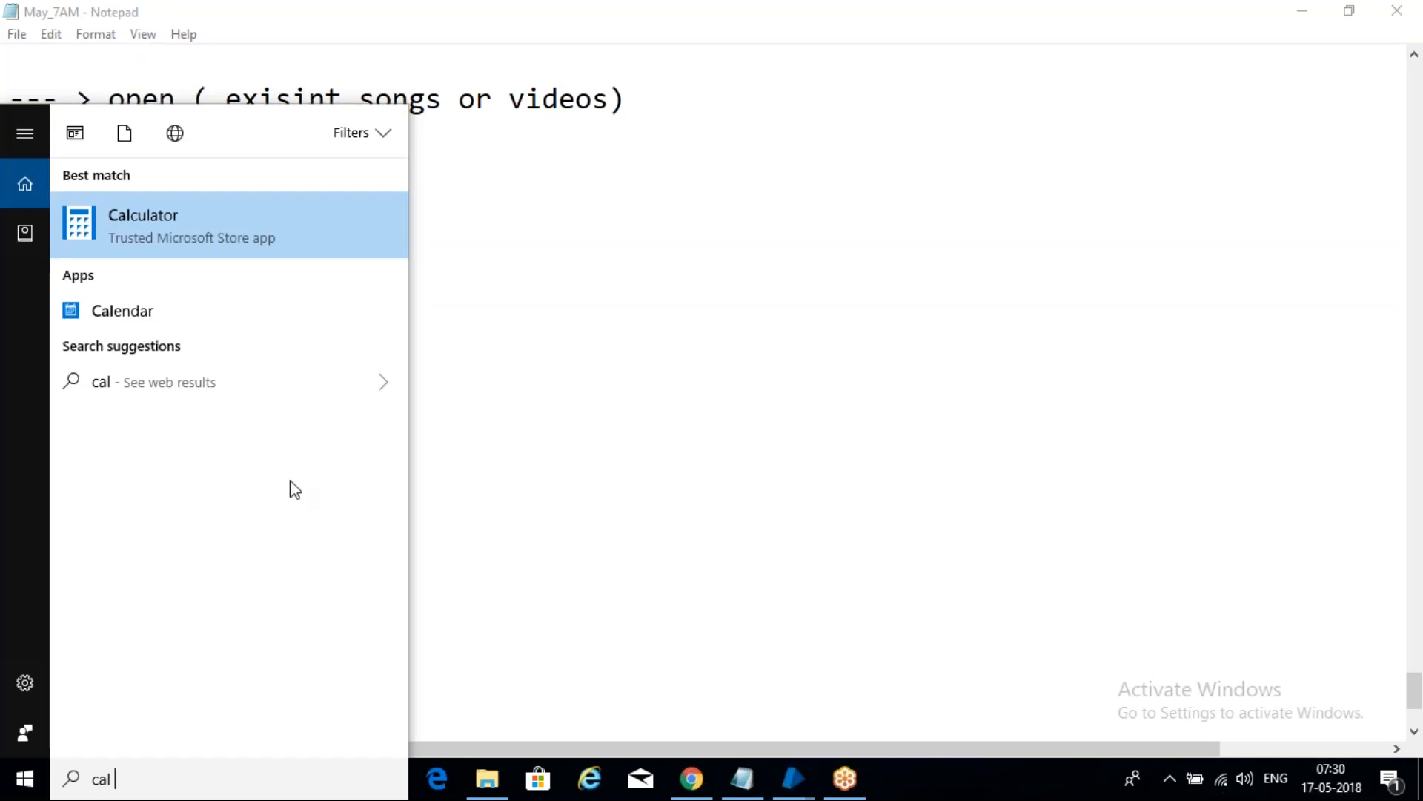
left_click(237, 210)
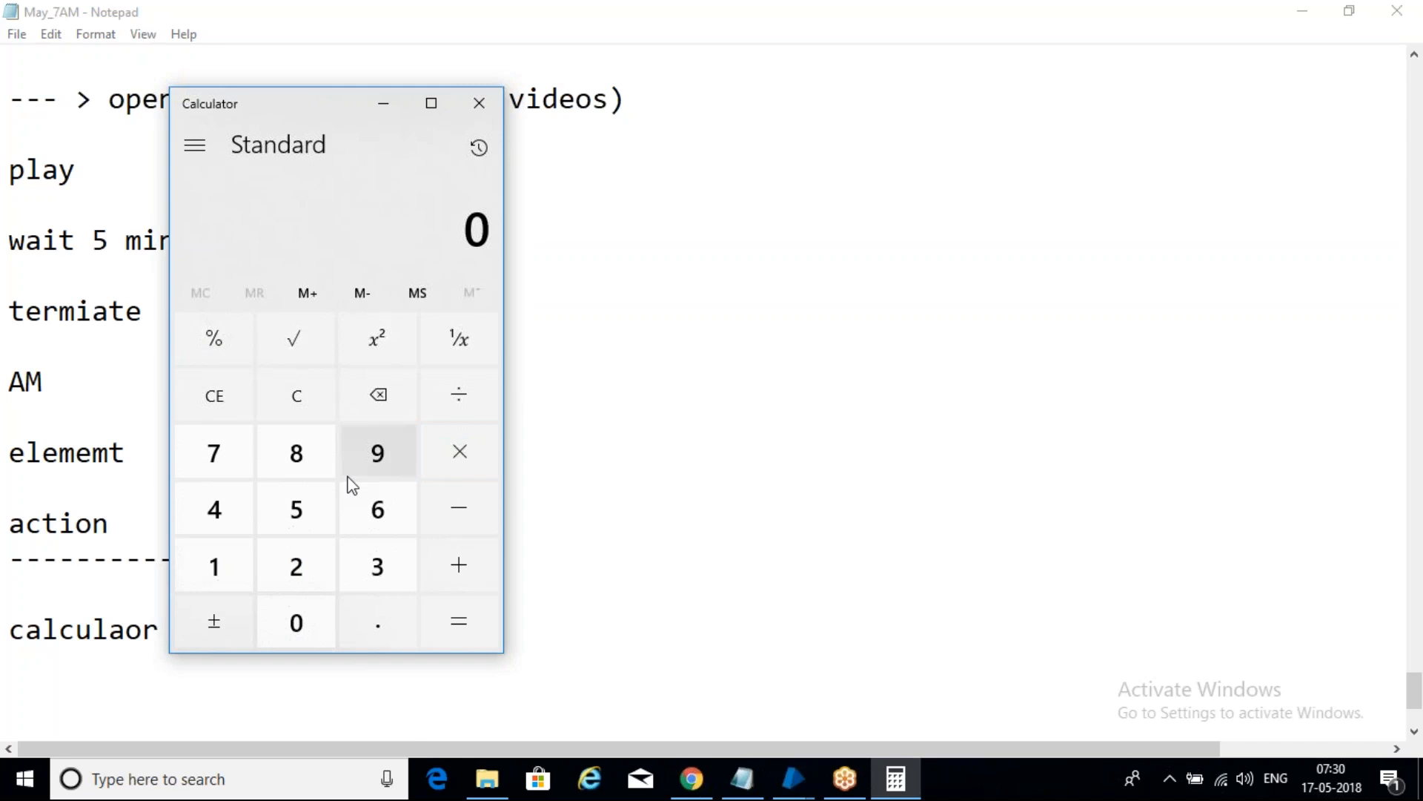
- Enter 987036987 in Calculator, add to it, evaluate the sum, then close Calculator
left_click(370, 467)
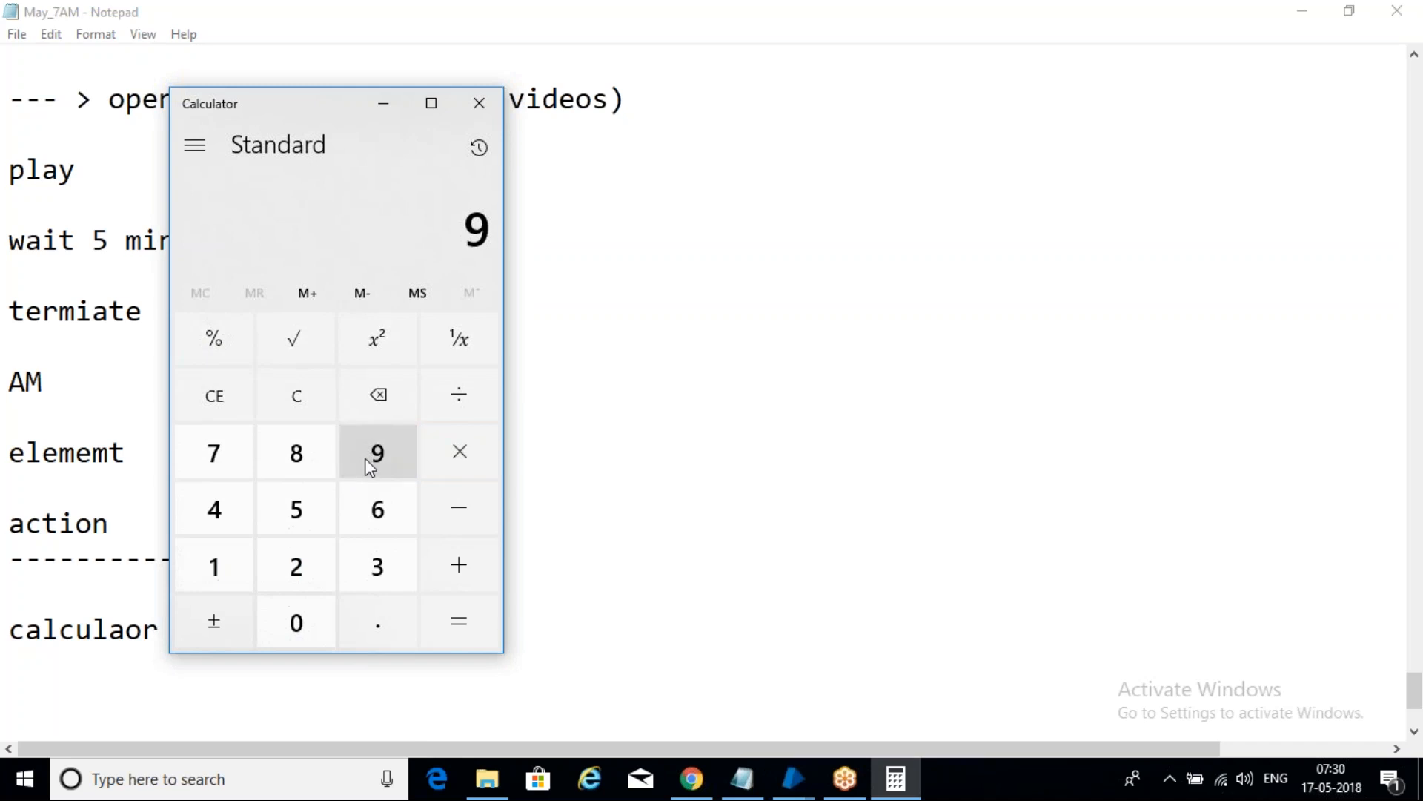
left_click(197, 457)
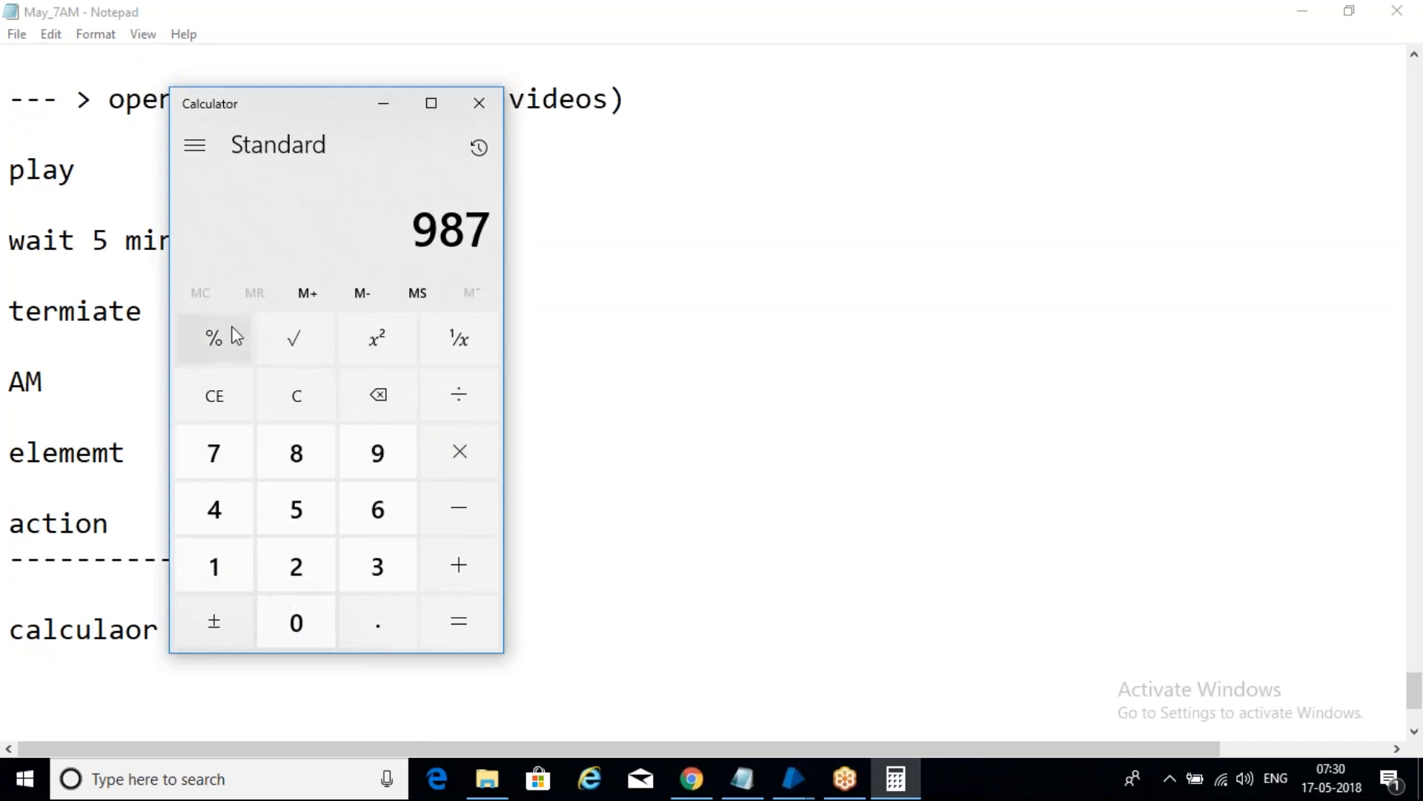
left_click(291, 622)
left_click(393, 565)
left_click(378, 509)
left_click(376, 451)
left_click(296, 453)
left_click(211, 452)
left_click(459, 451)
left_click(460, 564)
left_click(468, 621)
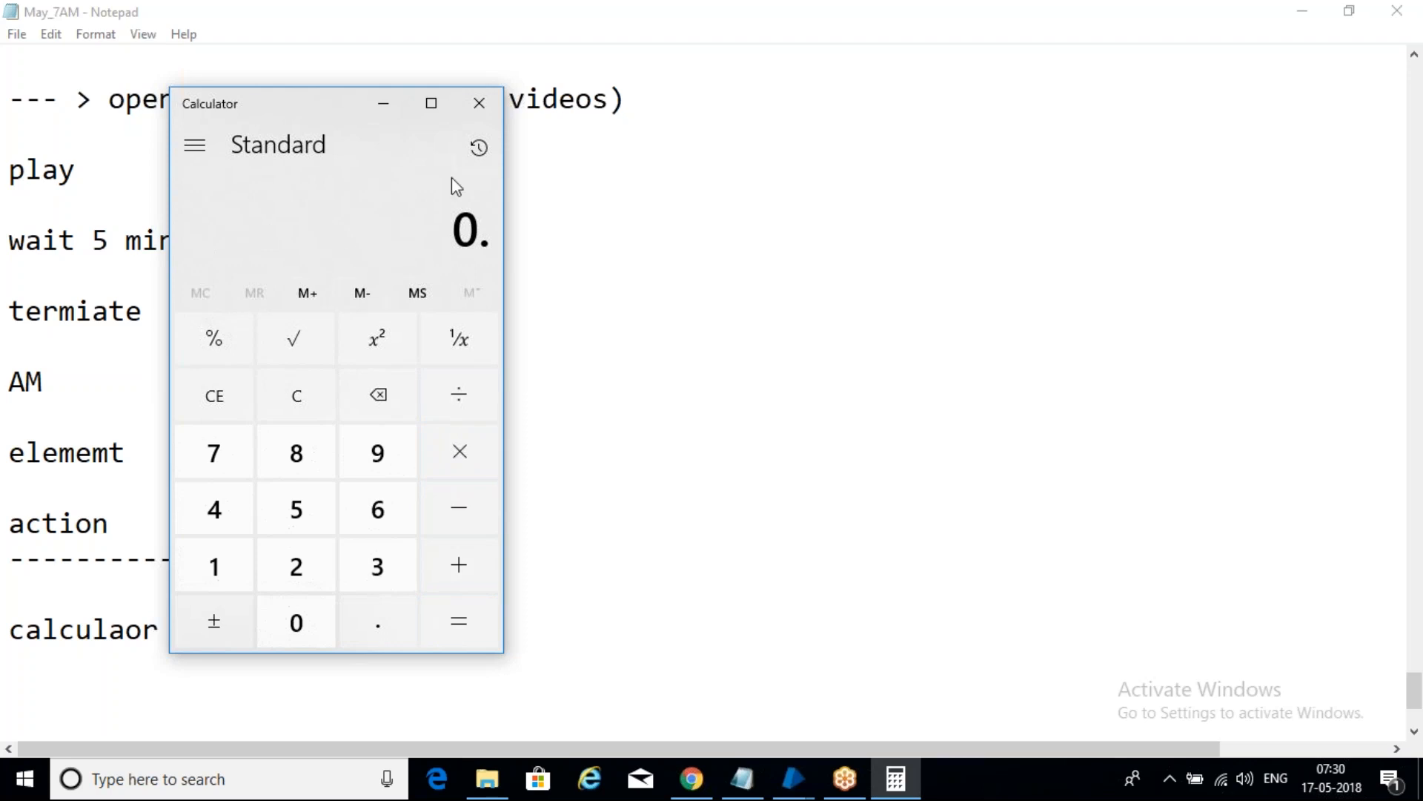
left_click(479, 103)
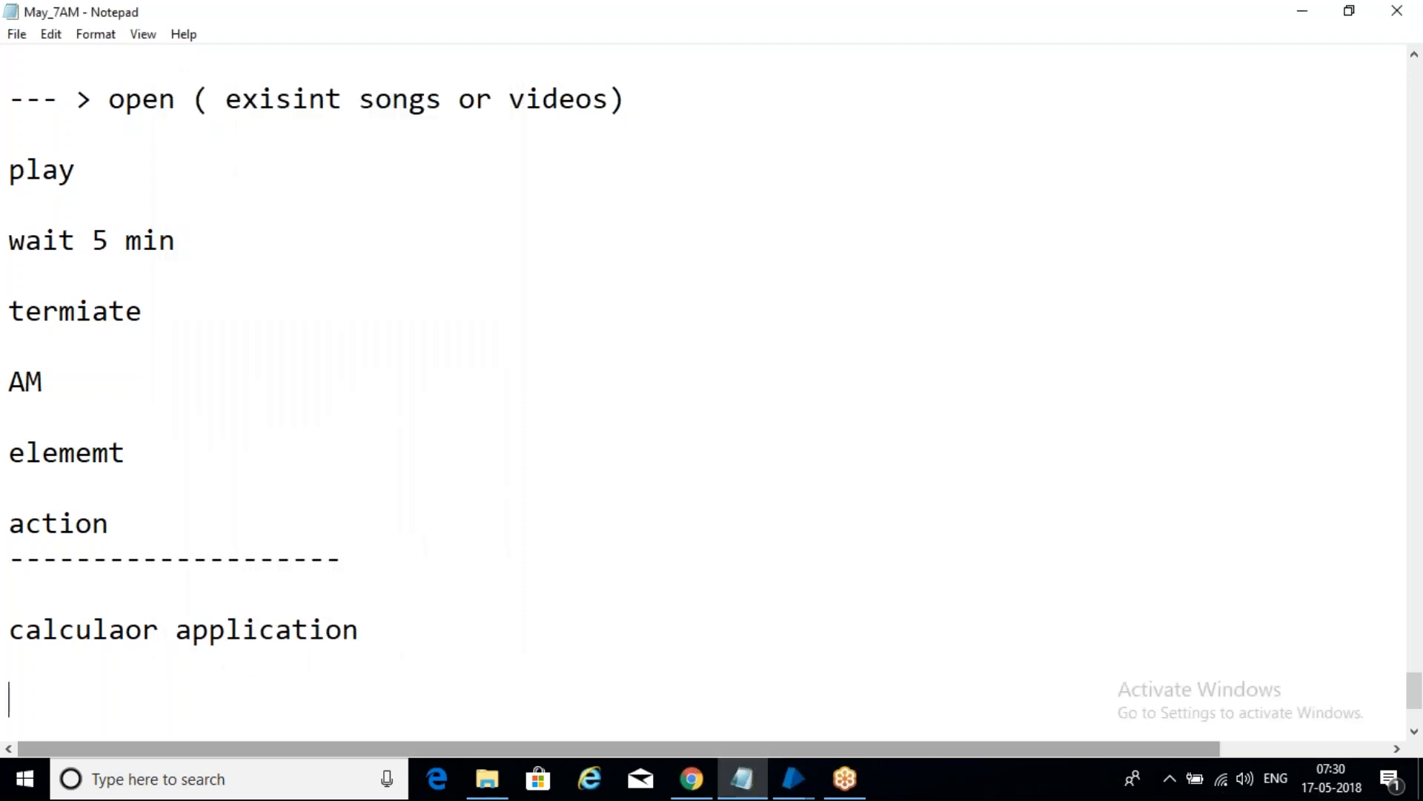
- Reopen Calculator from search, move it over the notes, then close it again
left_click(164, 779)
type("cal")
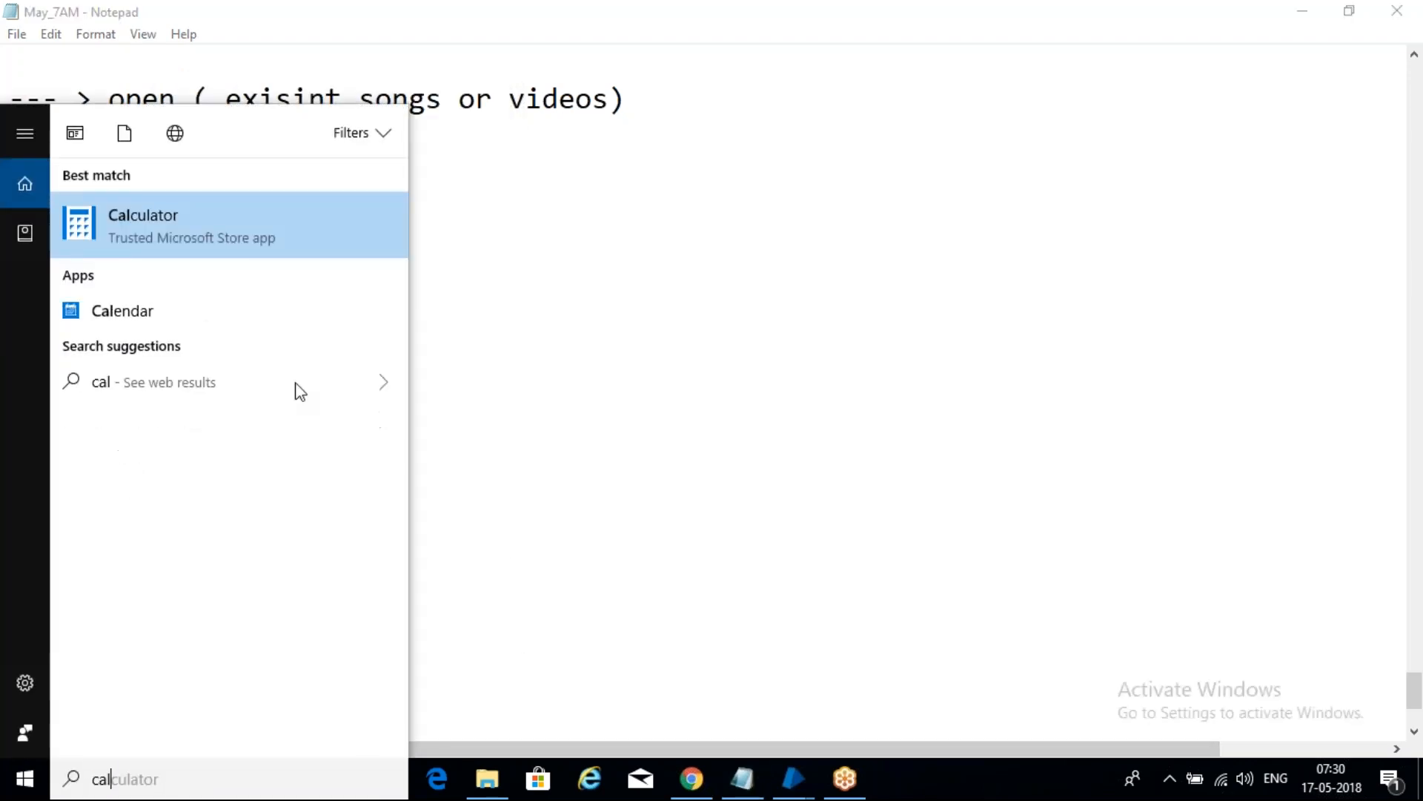
left_click(194, 229)
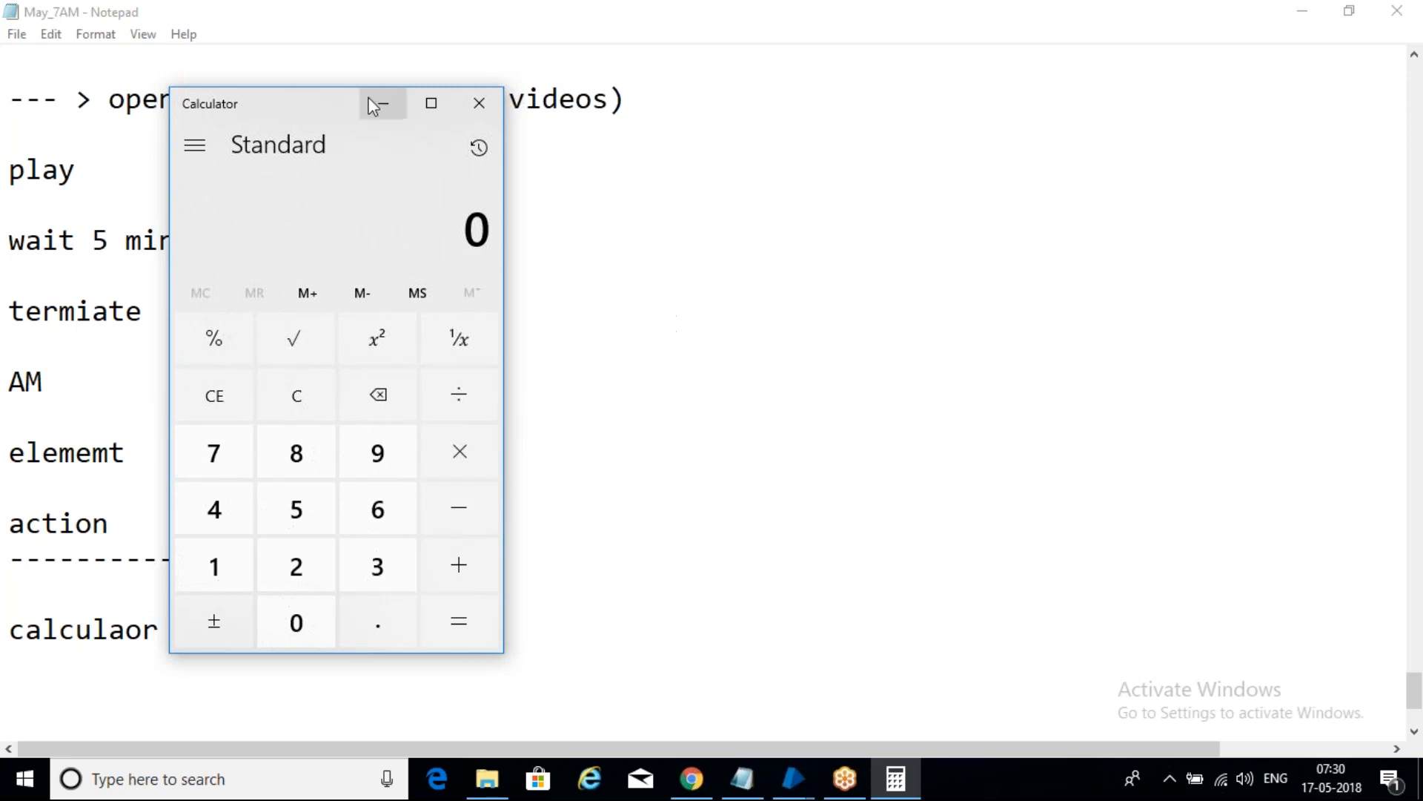
left_click_drag(317, 109, 461, 73)
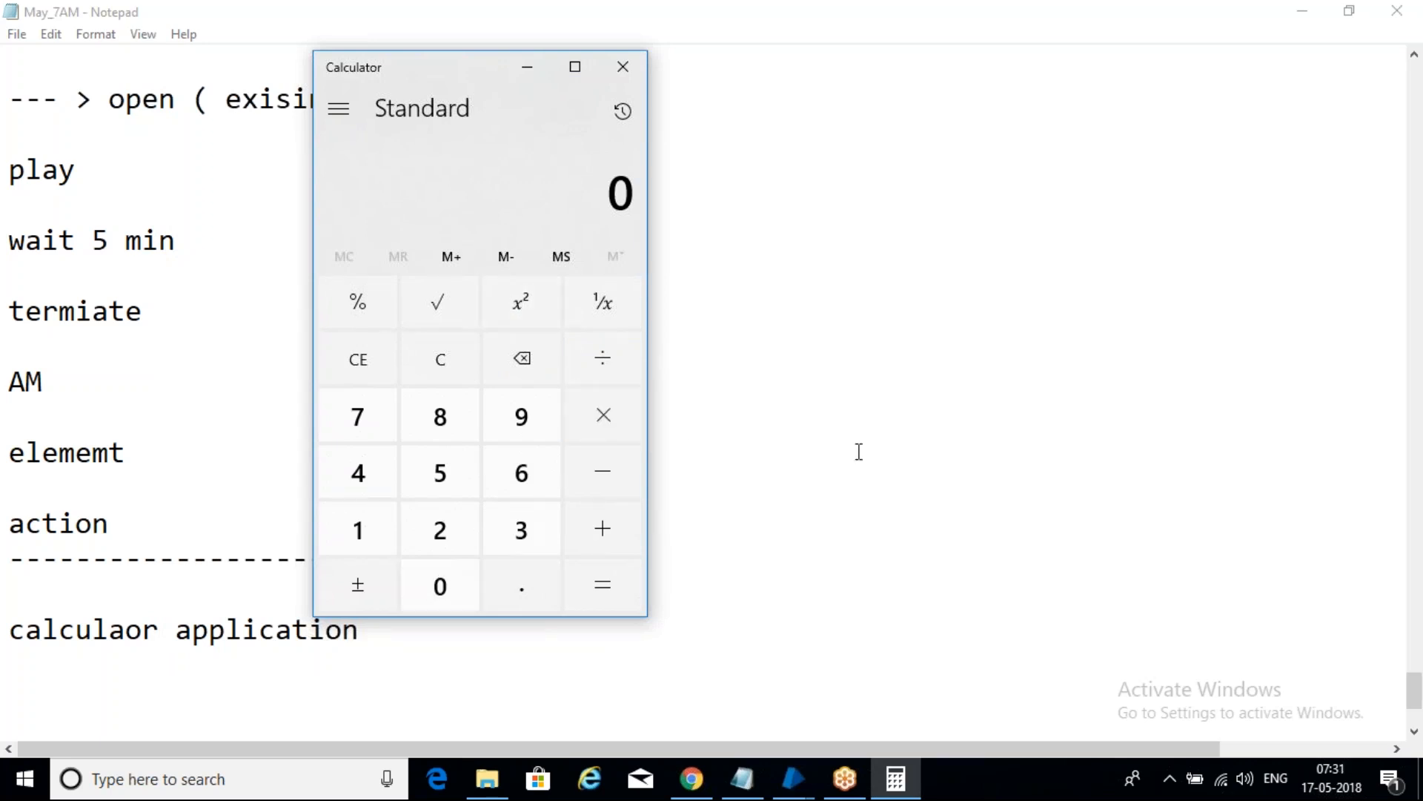
left_click(1216, 492)
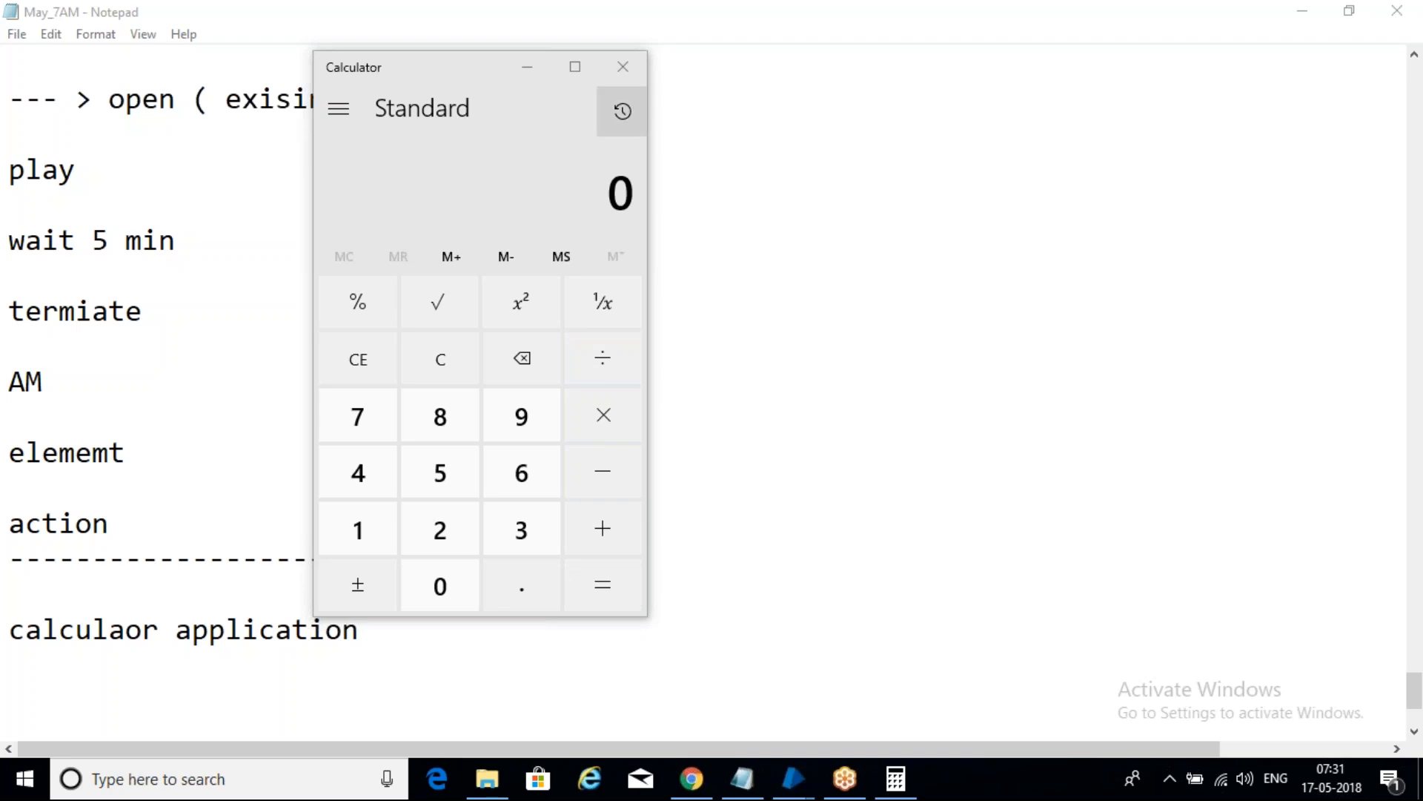
left_click(623, 68)
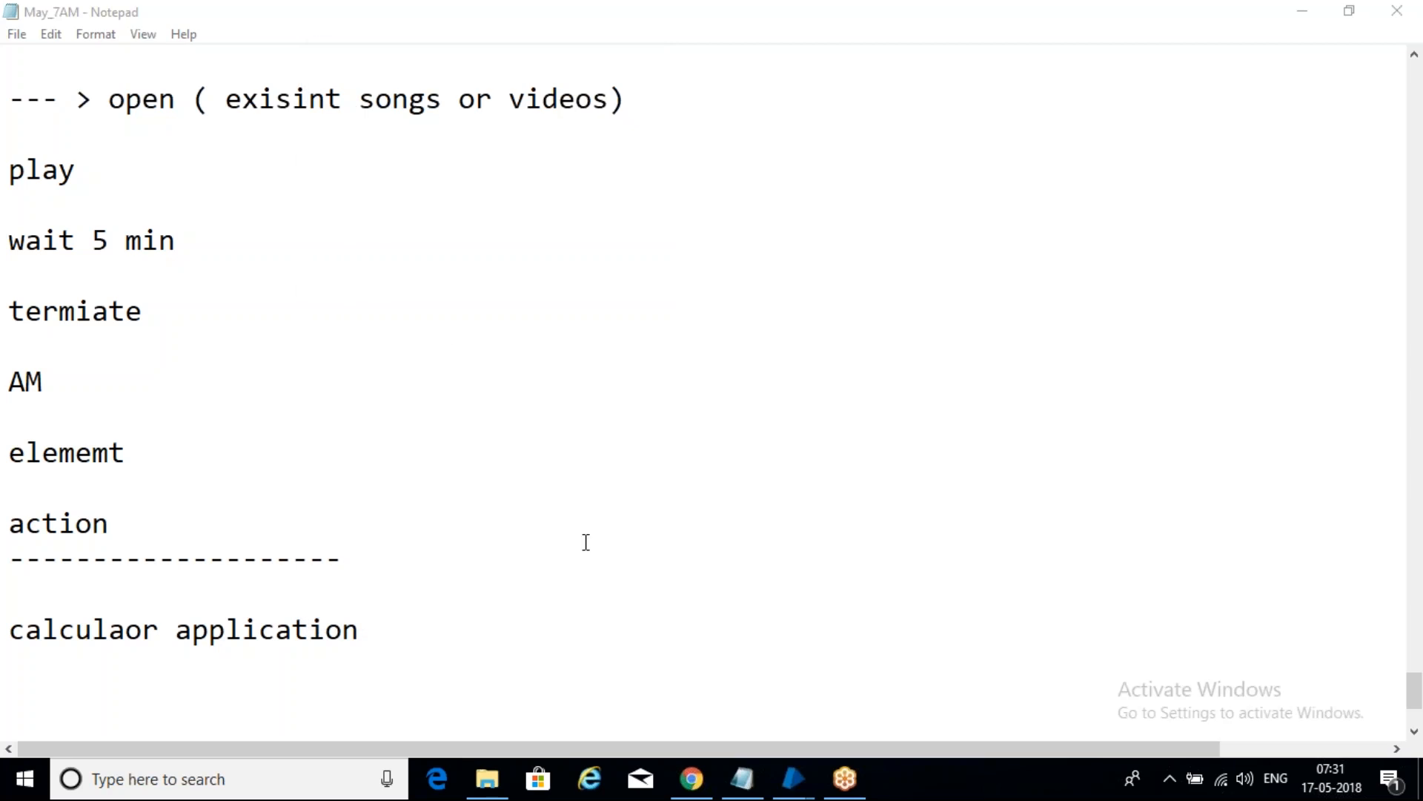
- Close the notepad_p_7 Process Studio window and return to the Blue Prism main window
mouse_move(786, 782)
left_click(905, 656)
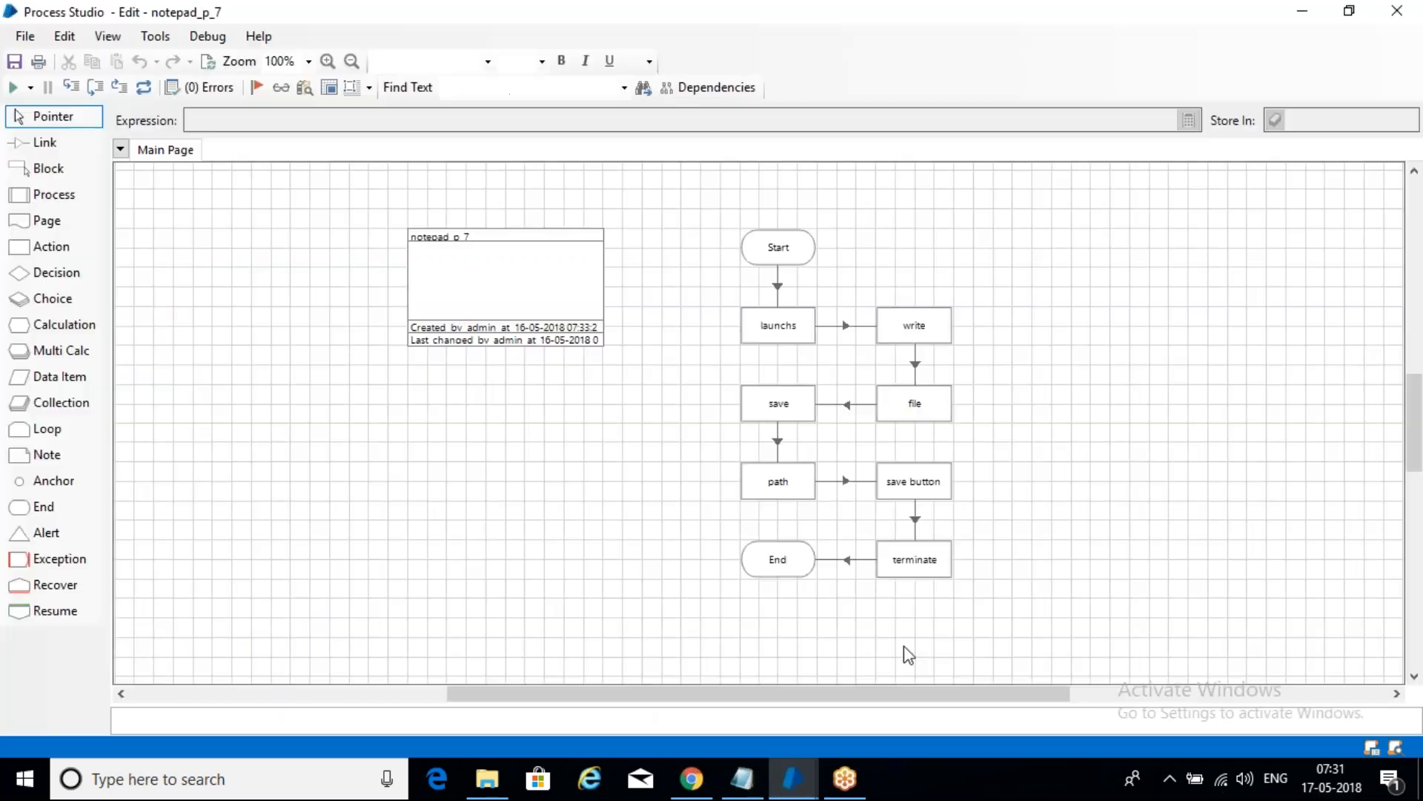
left_click(1400, 10)
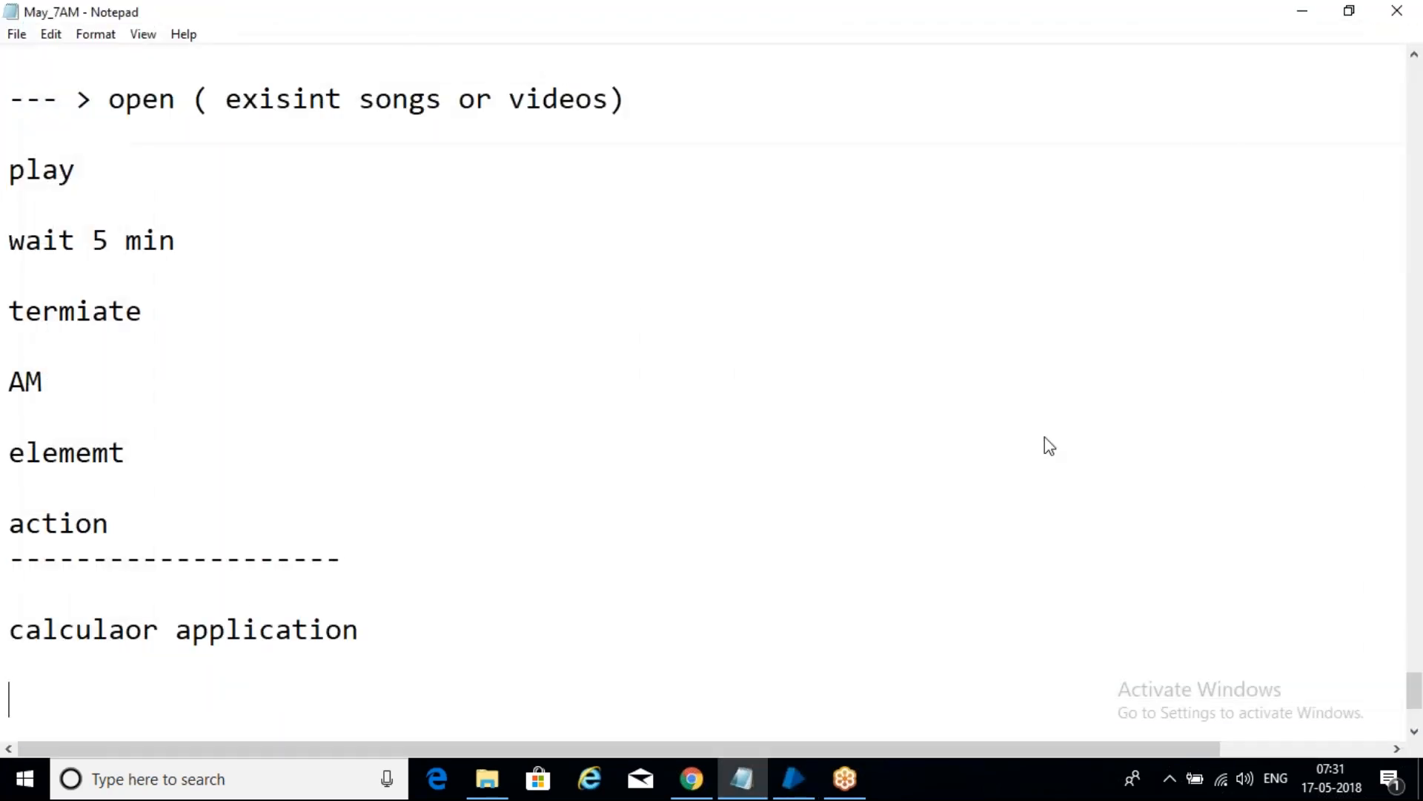
left_click(816, 771)
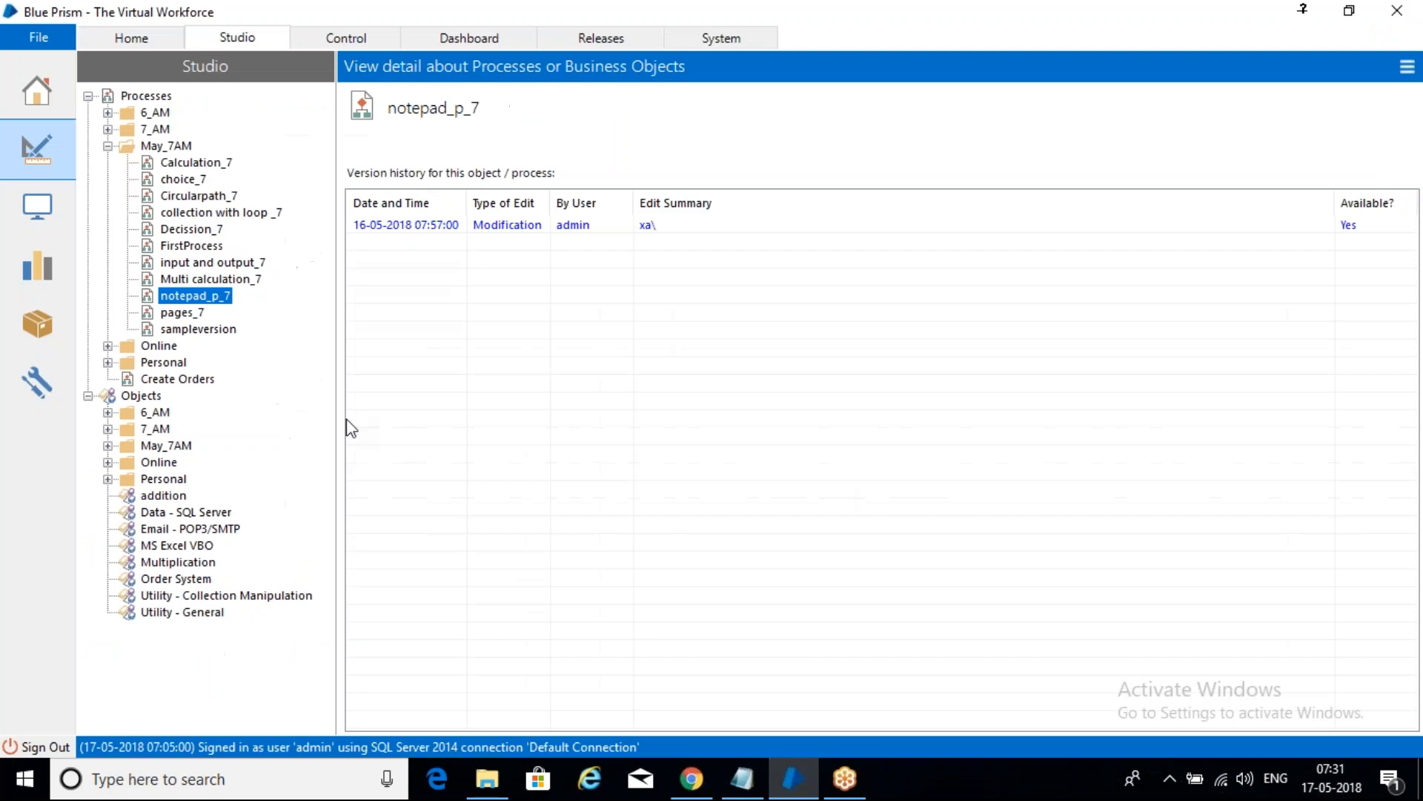
- Create business object calculator_7 in Objects > May_7AM and open it for editing
left_click(107, 445)
left_click(167, 445)
right_click(177, 443)
left_click(220, 461)
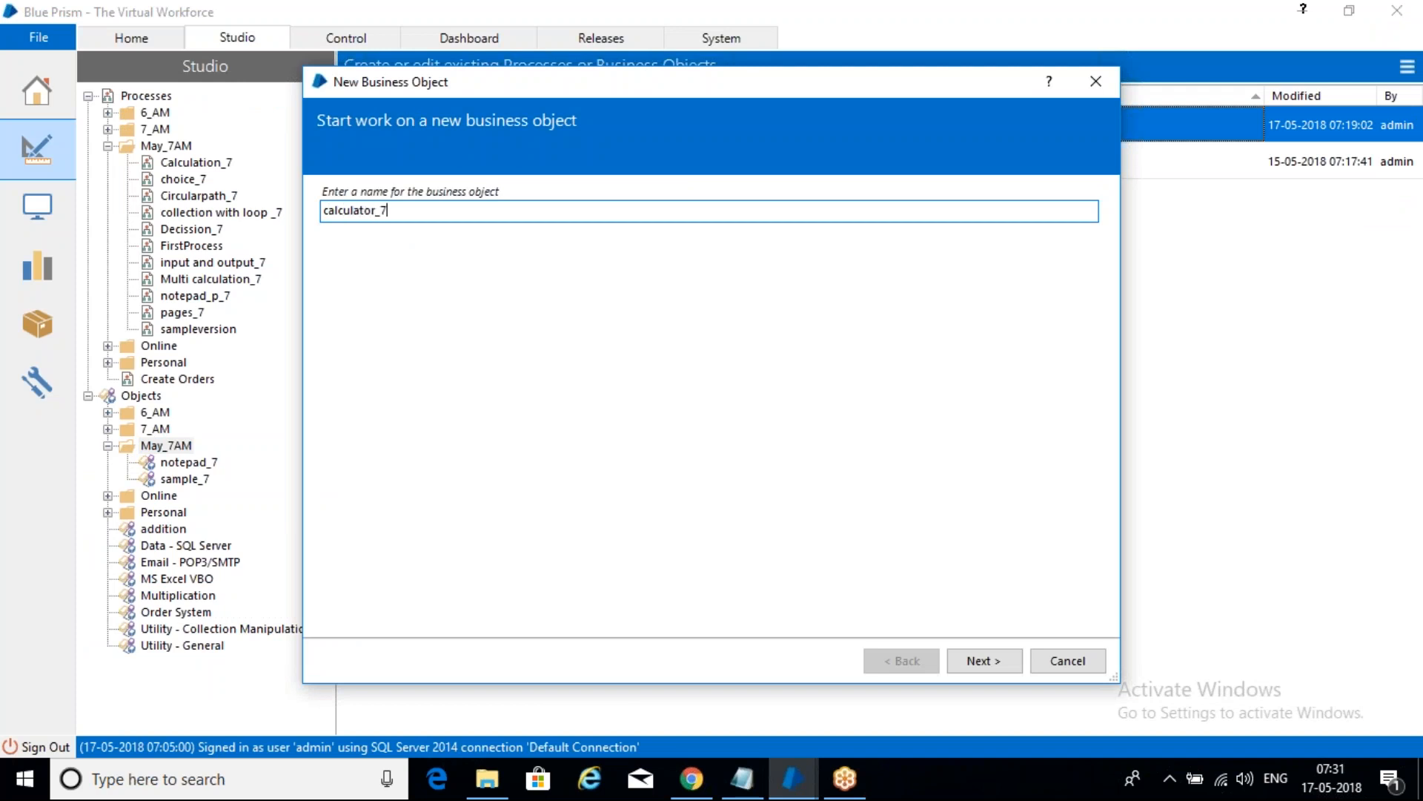
left_click(991, 660)
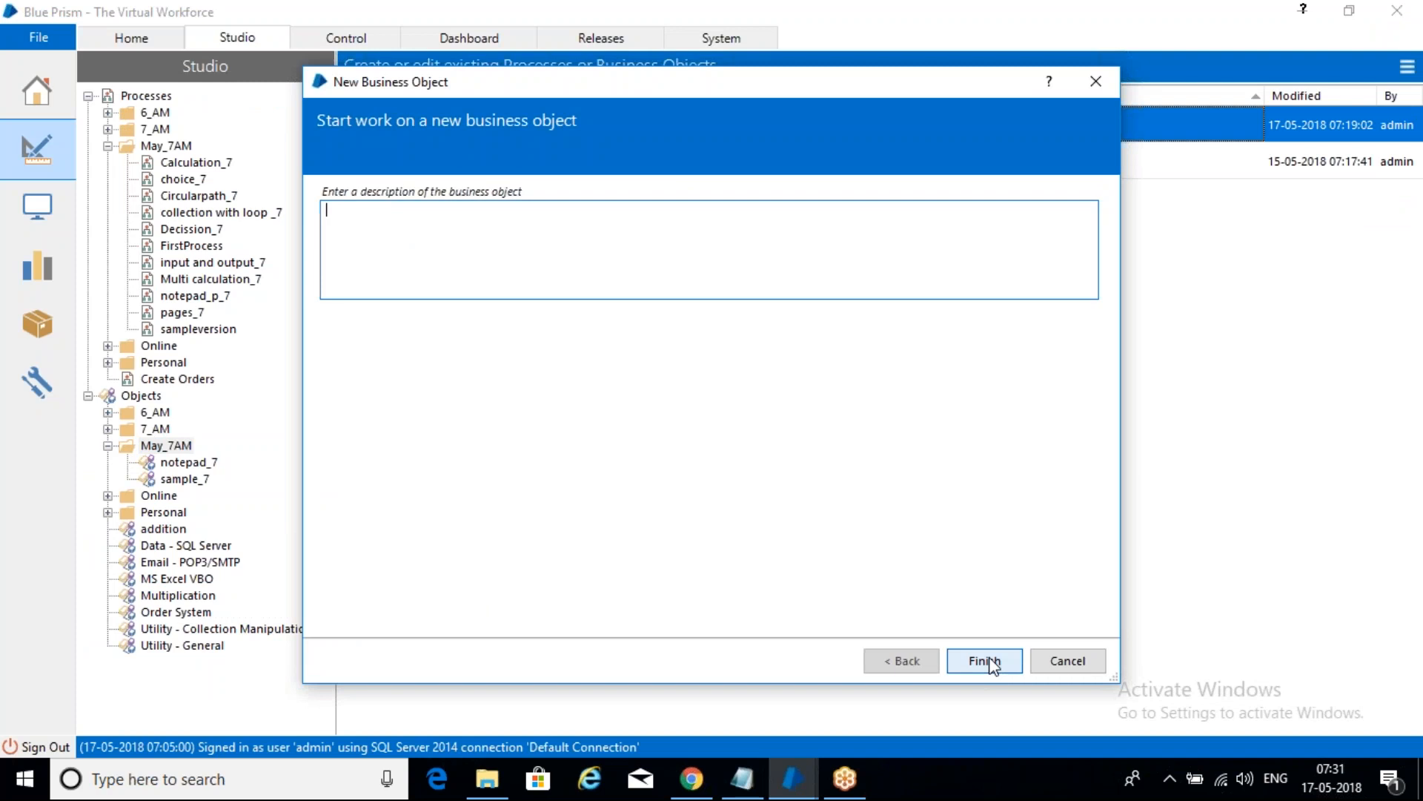
left_click(980, 662)
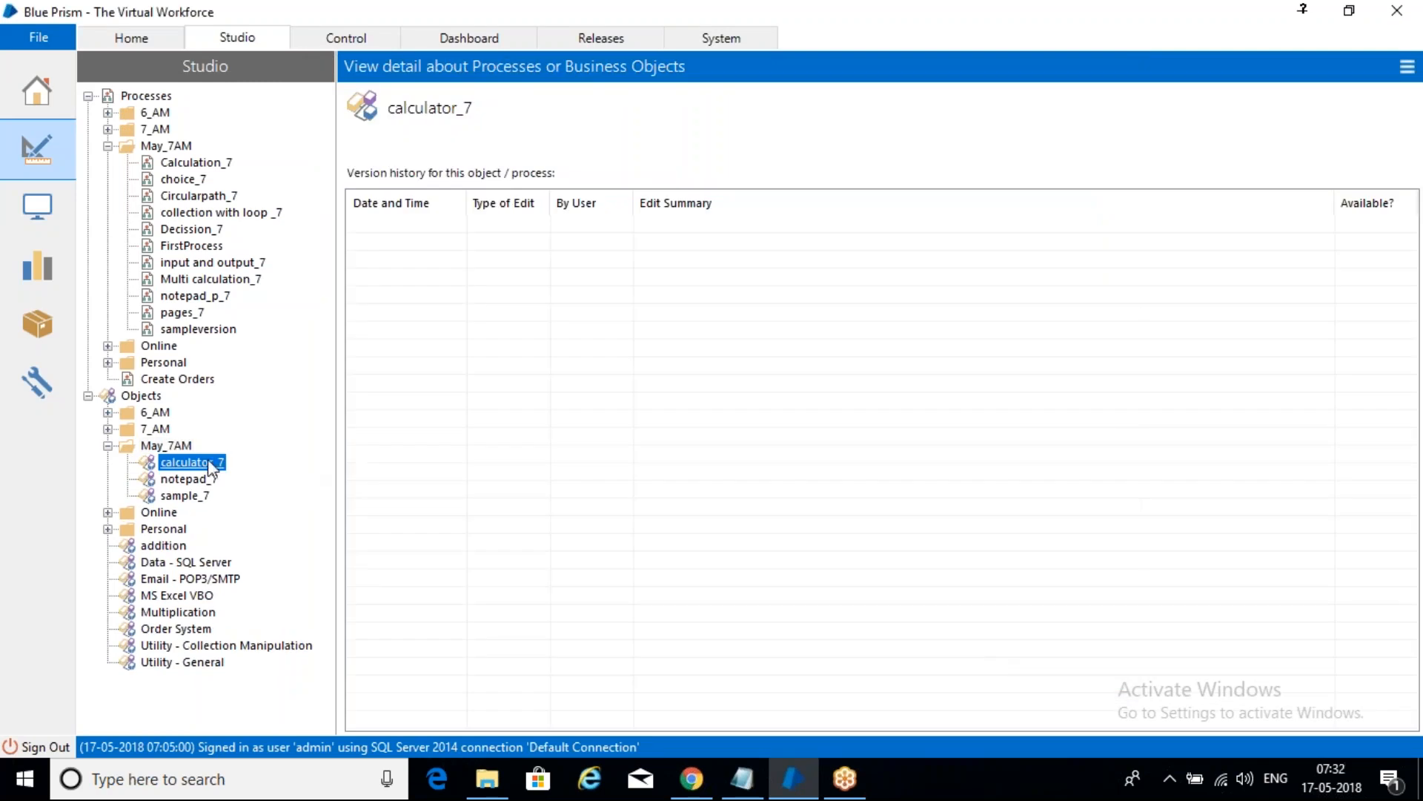
double_click(210, 467)
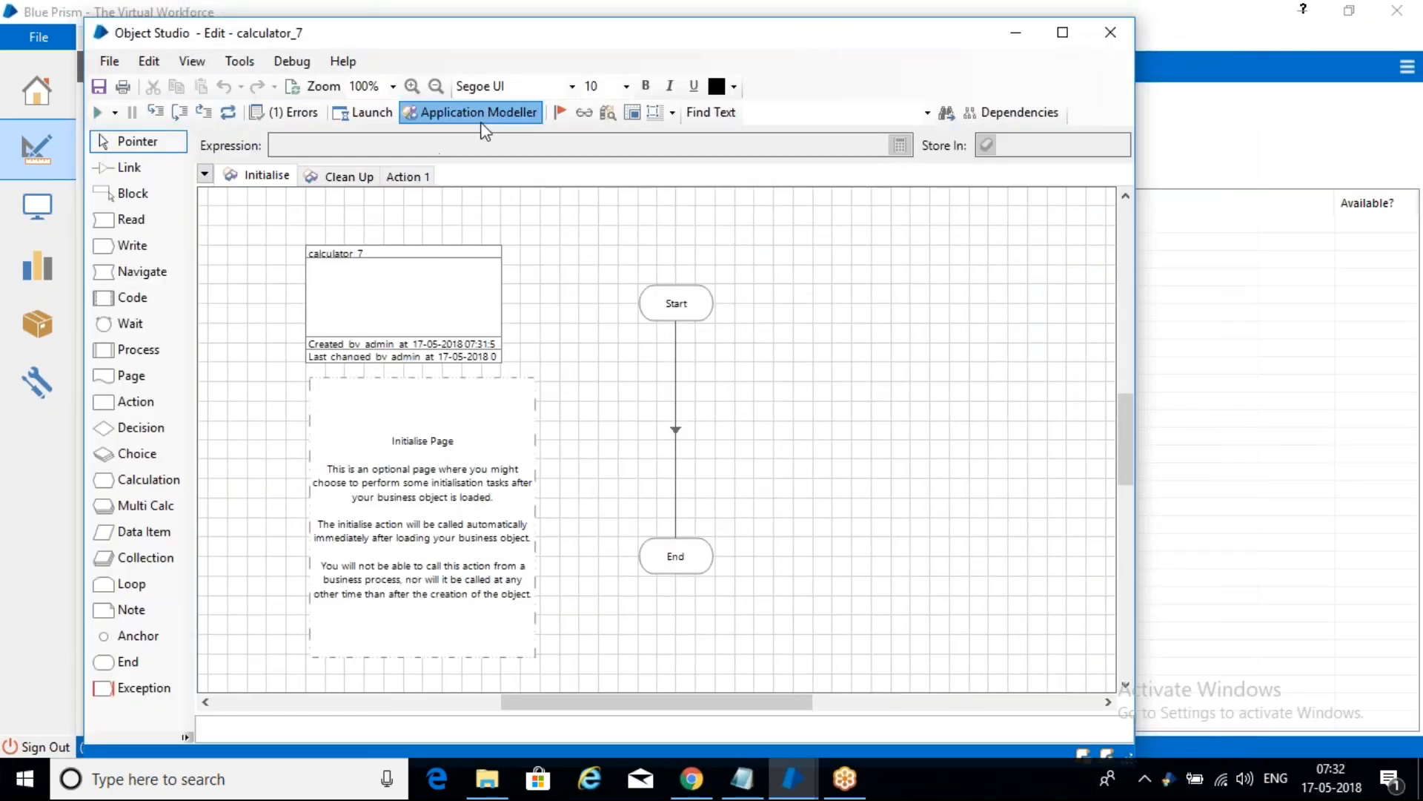
- Start calculator_7's Application Modeller wizard as a Windows application launched from an executable
left_click(482, 113)
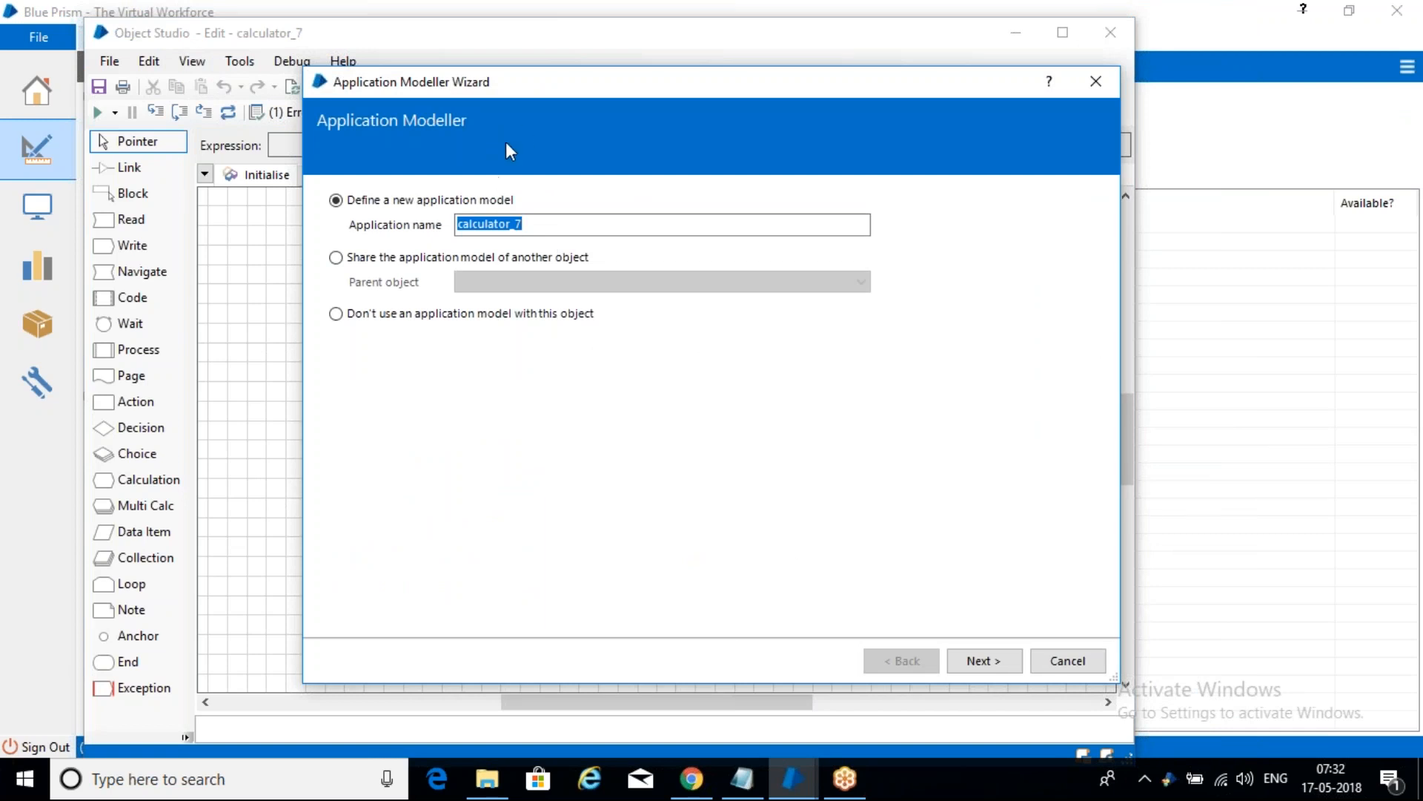
left_click(964, 660)
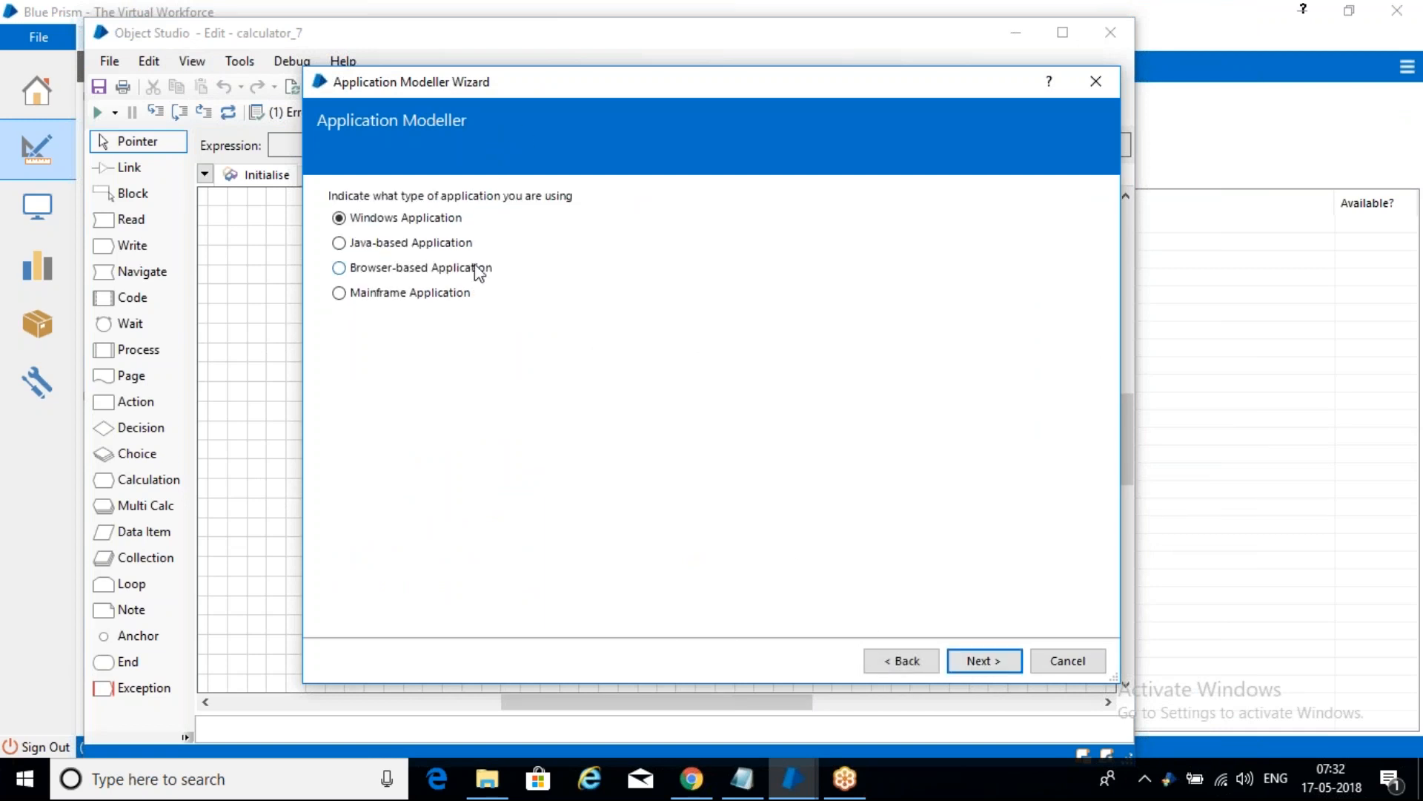
left_click(977, 666)
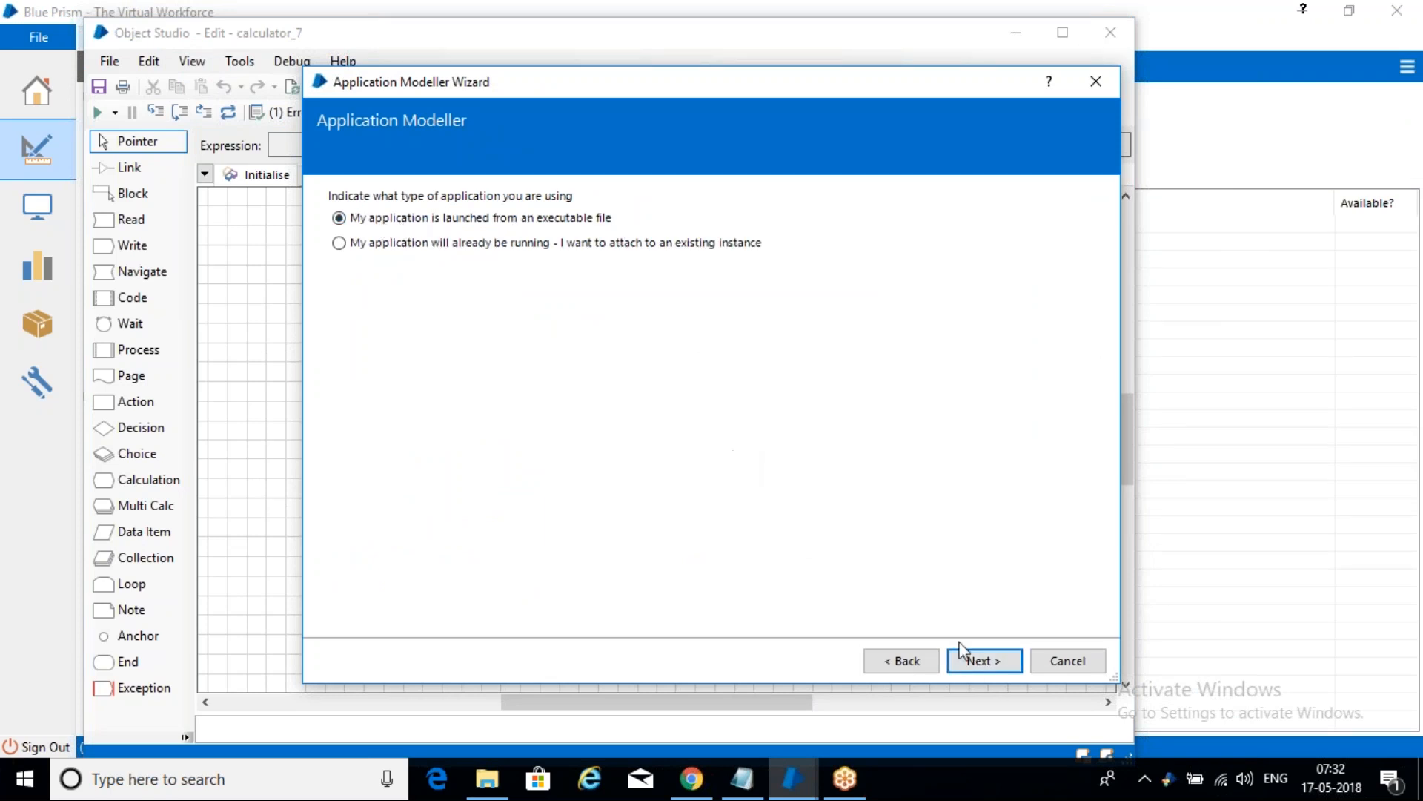
left_click(986, 660)
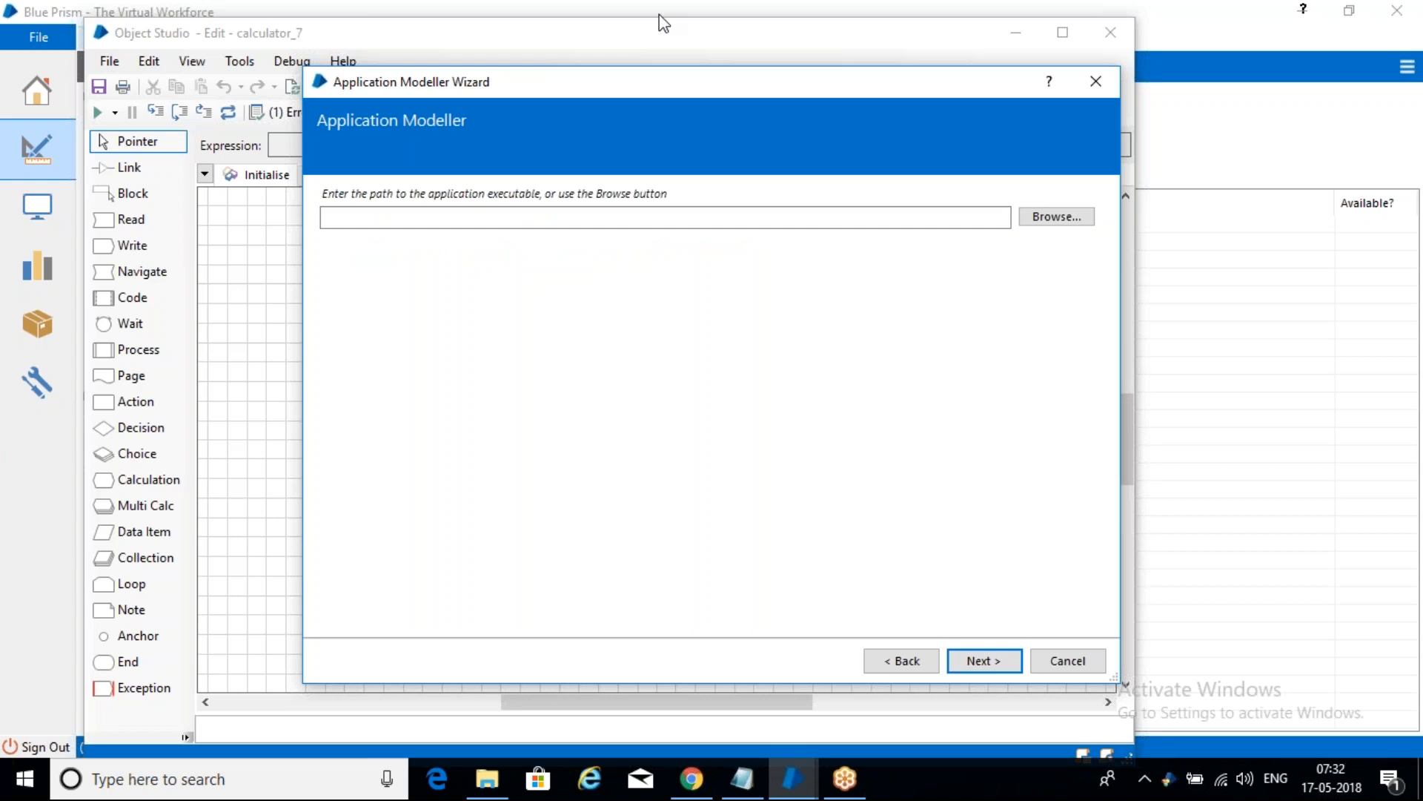
left_click_drag(750, 91, 530, 80)
- Browse to C:\Windows\System32\cacls.exe as the executable path
left_click(531, 204)
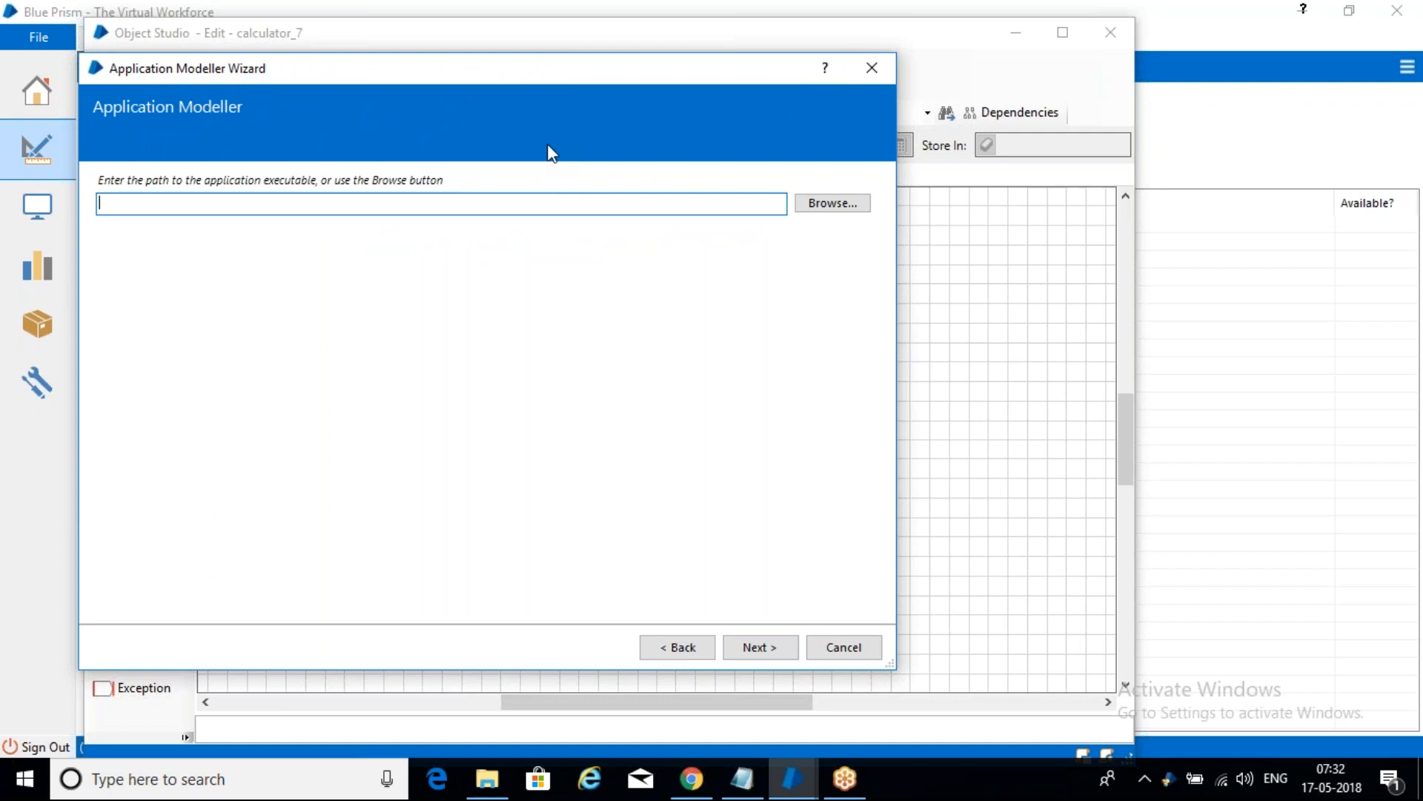
left_click(833, 203)
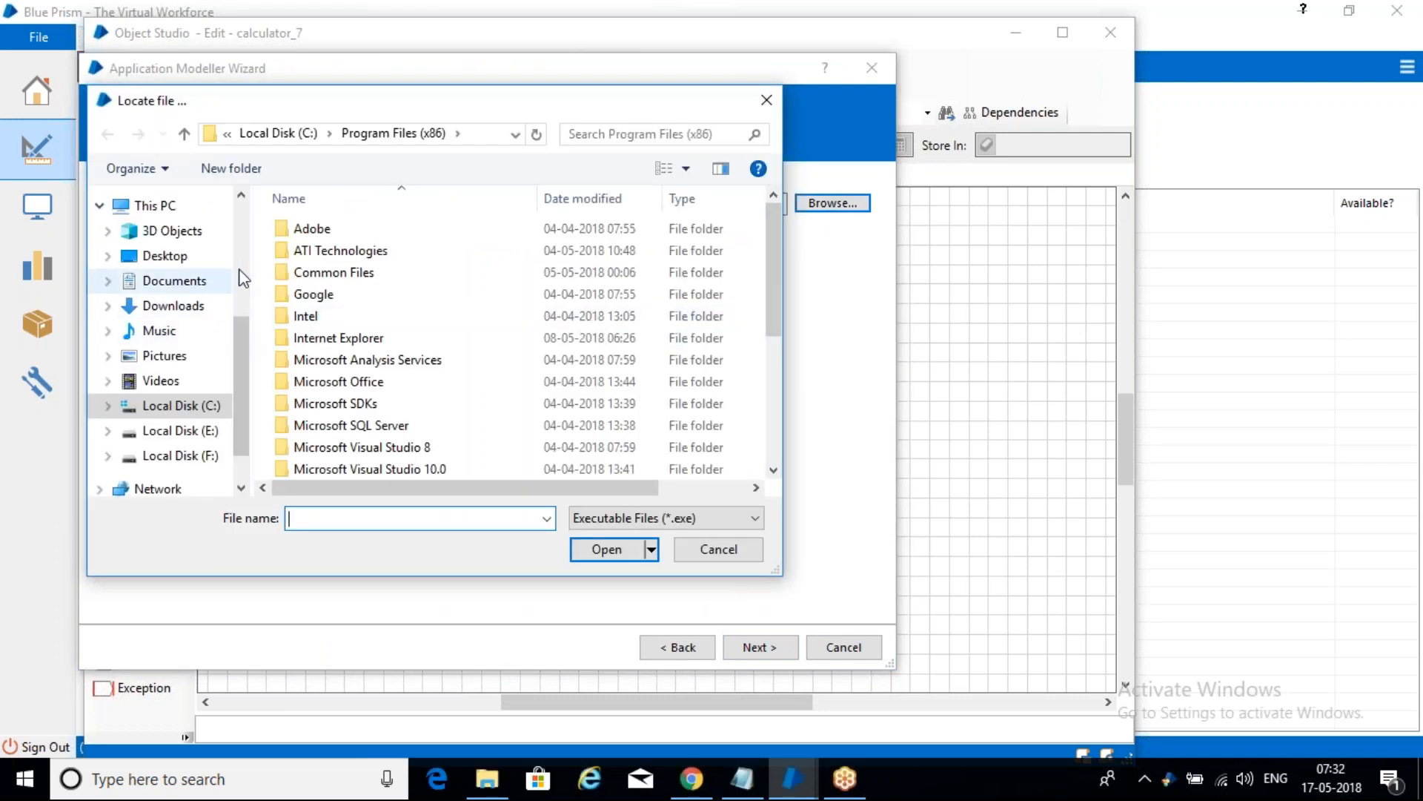
left_click(278, 133)
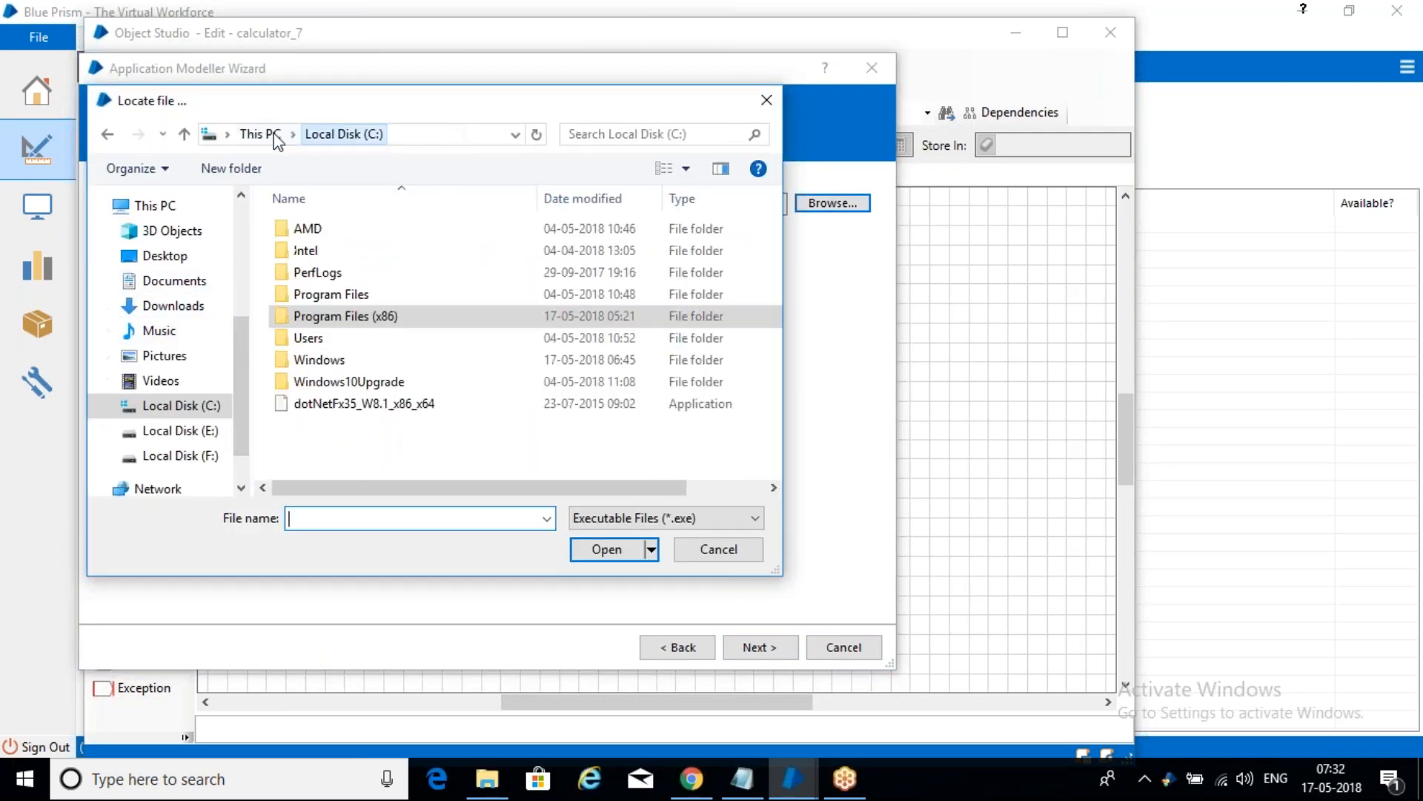
double_click(324, 360)
scroll(445, 335, "down", 5)
scroll(445, 341, "down", 9)
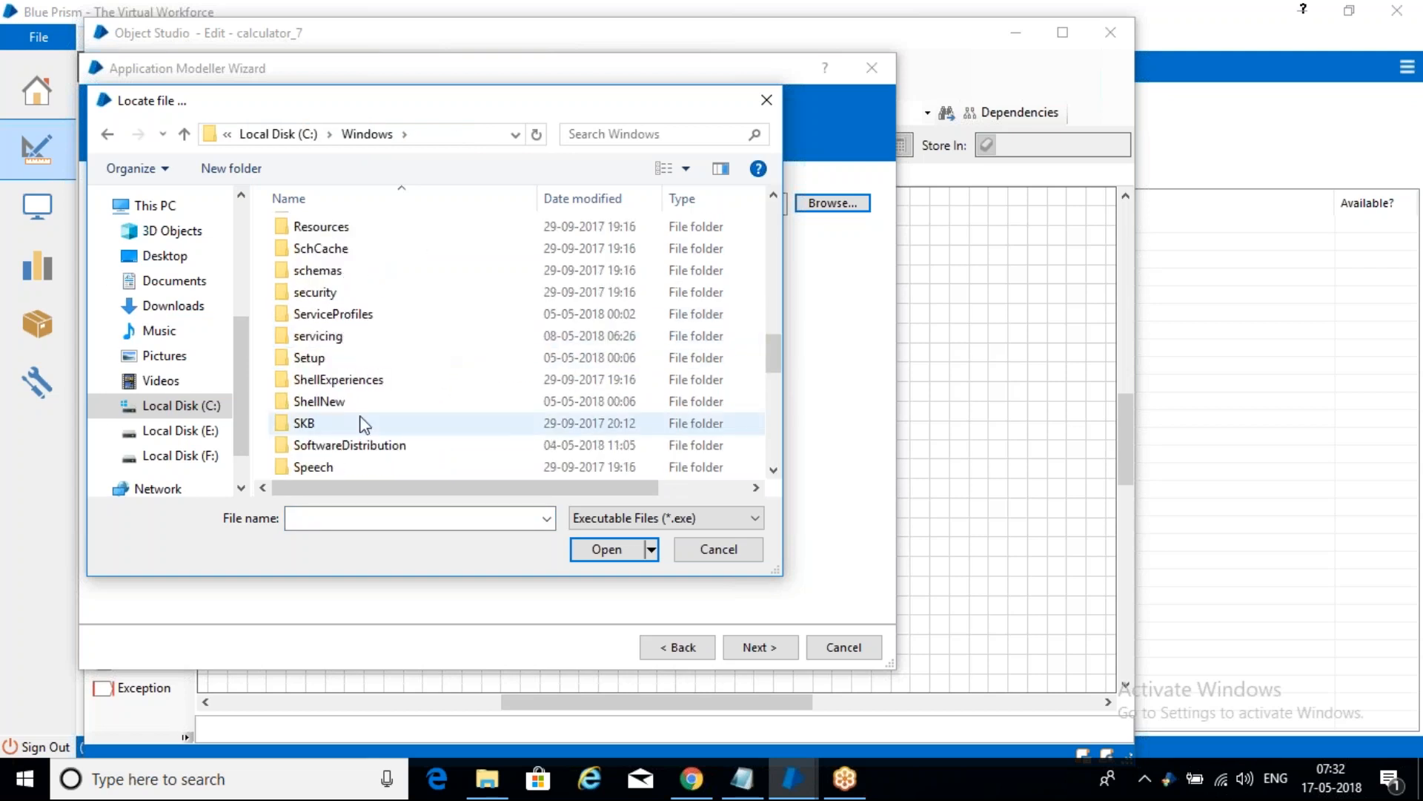
scroll(394, 267, "down", 3)
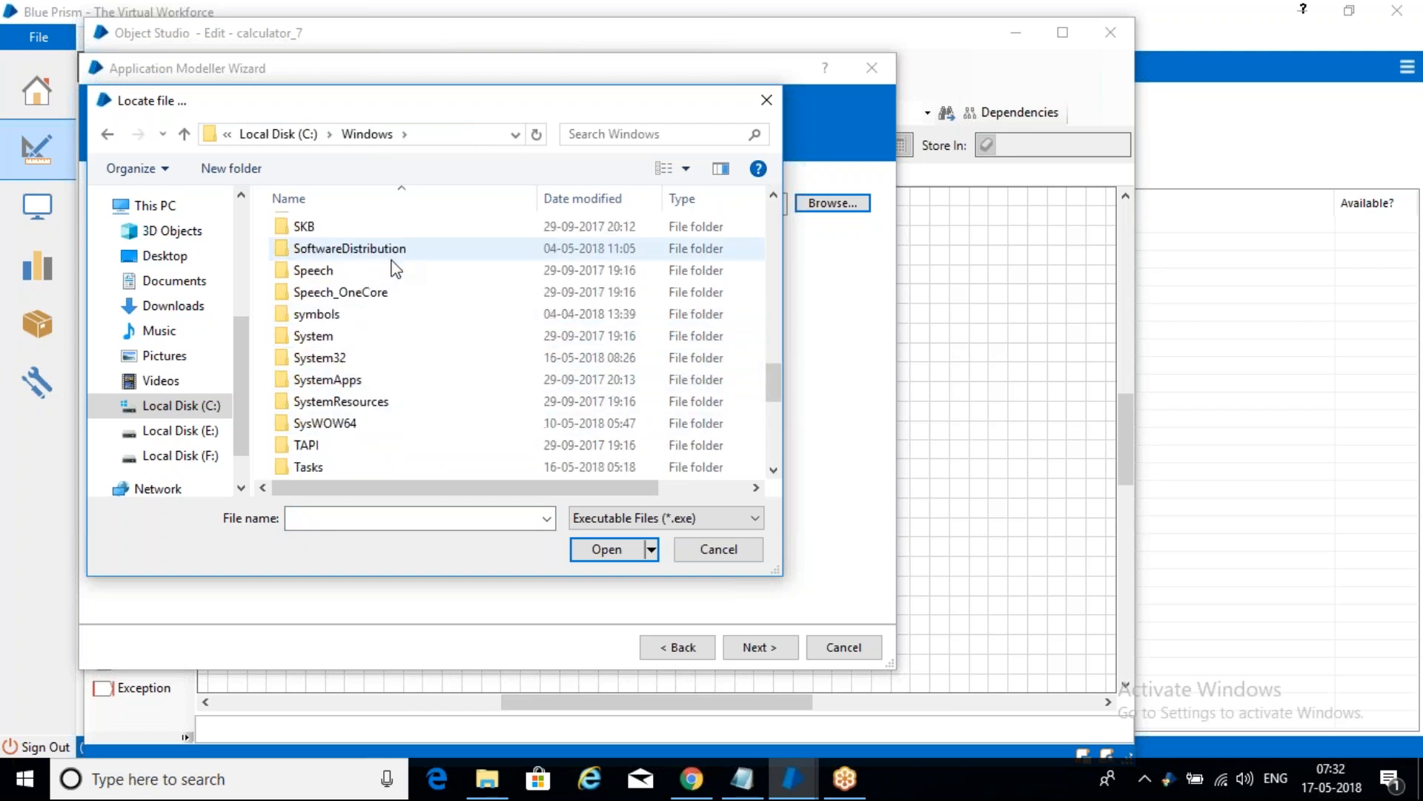
double_click(372, 361)
scroll(385, 353, "down", 4)
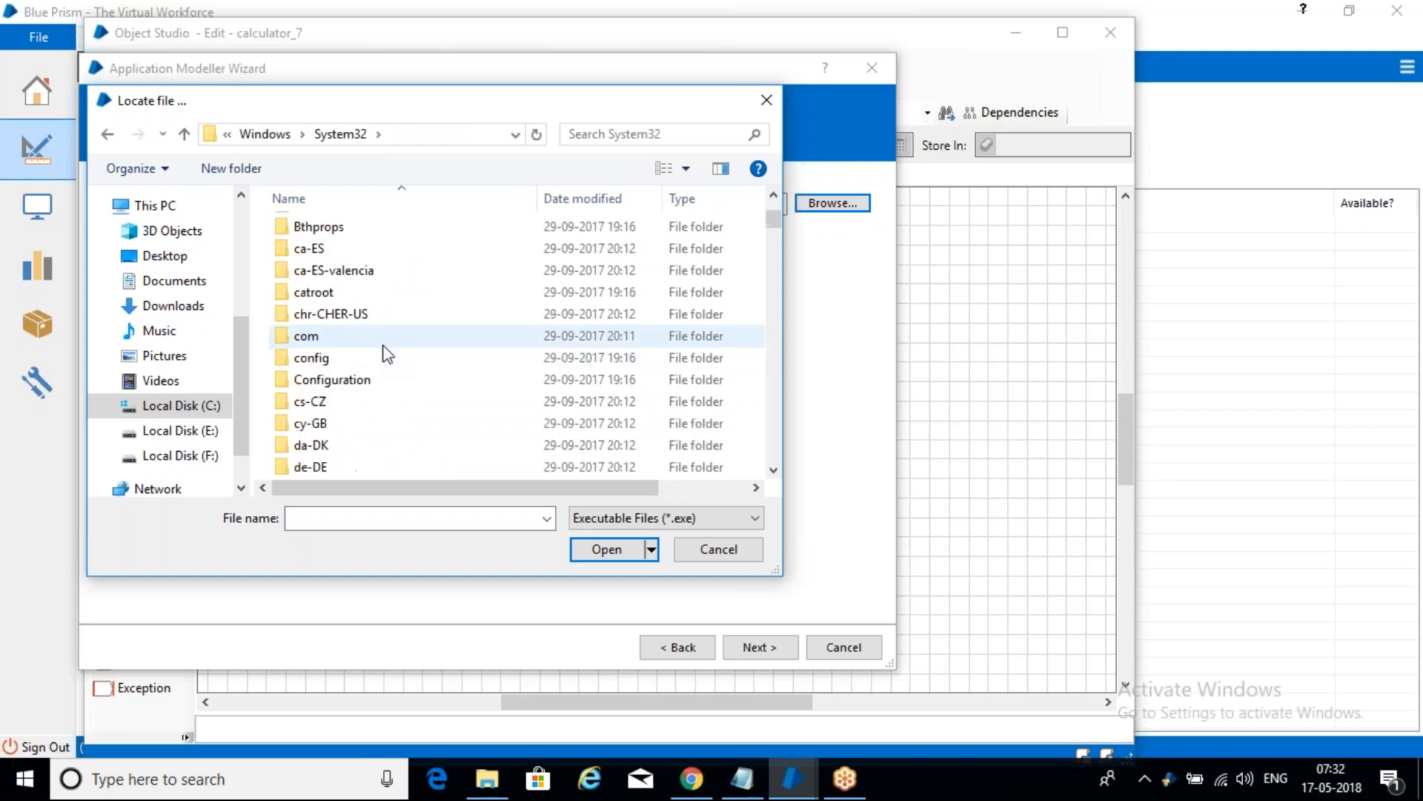
scroll(385, 347, "down", 15)
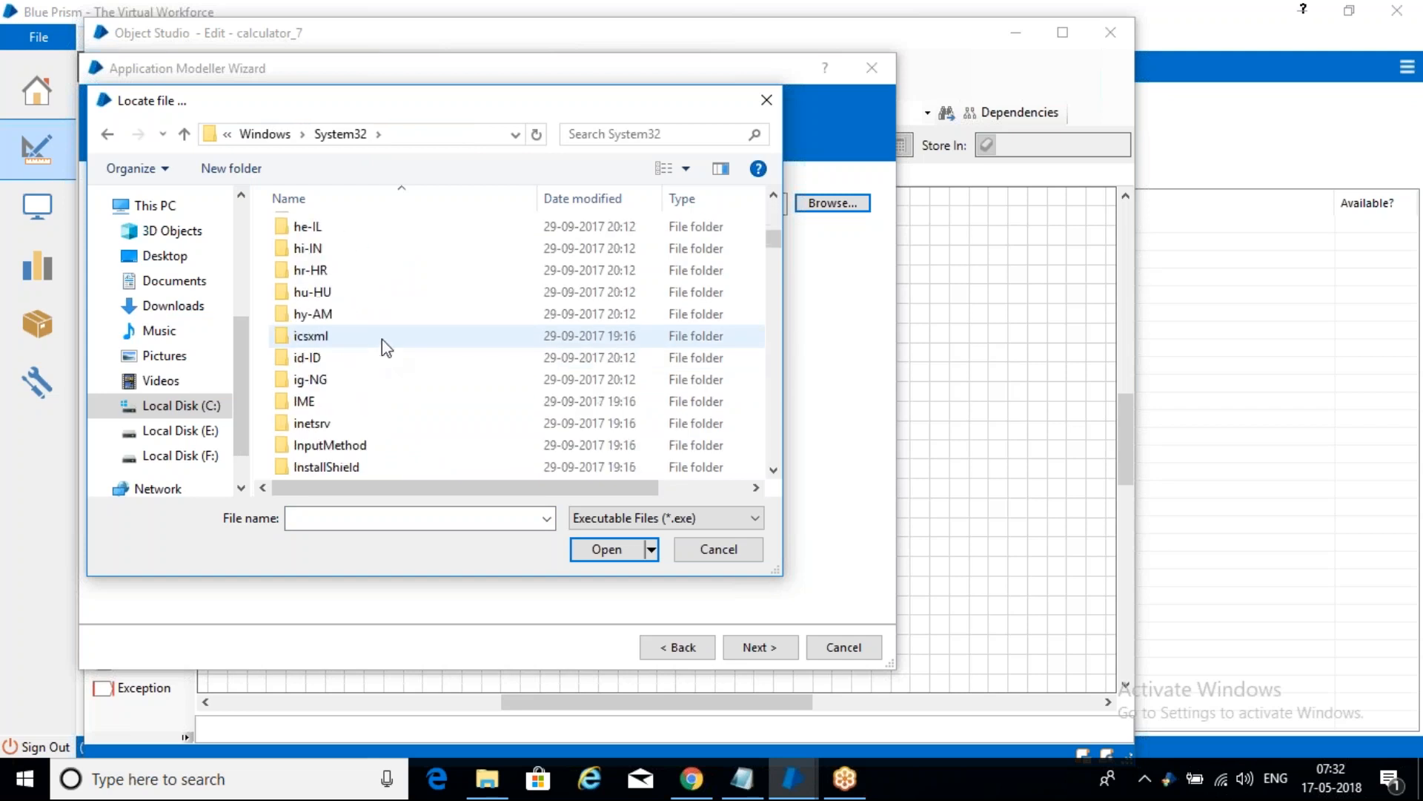
scroll(381, 340, "down", 5)
left_click(381, 340)
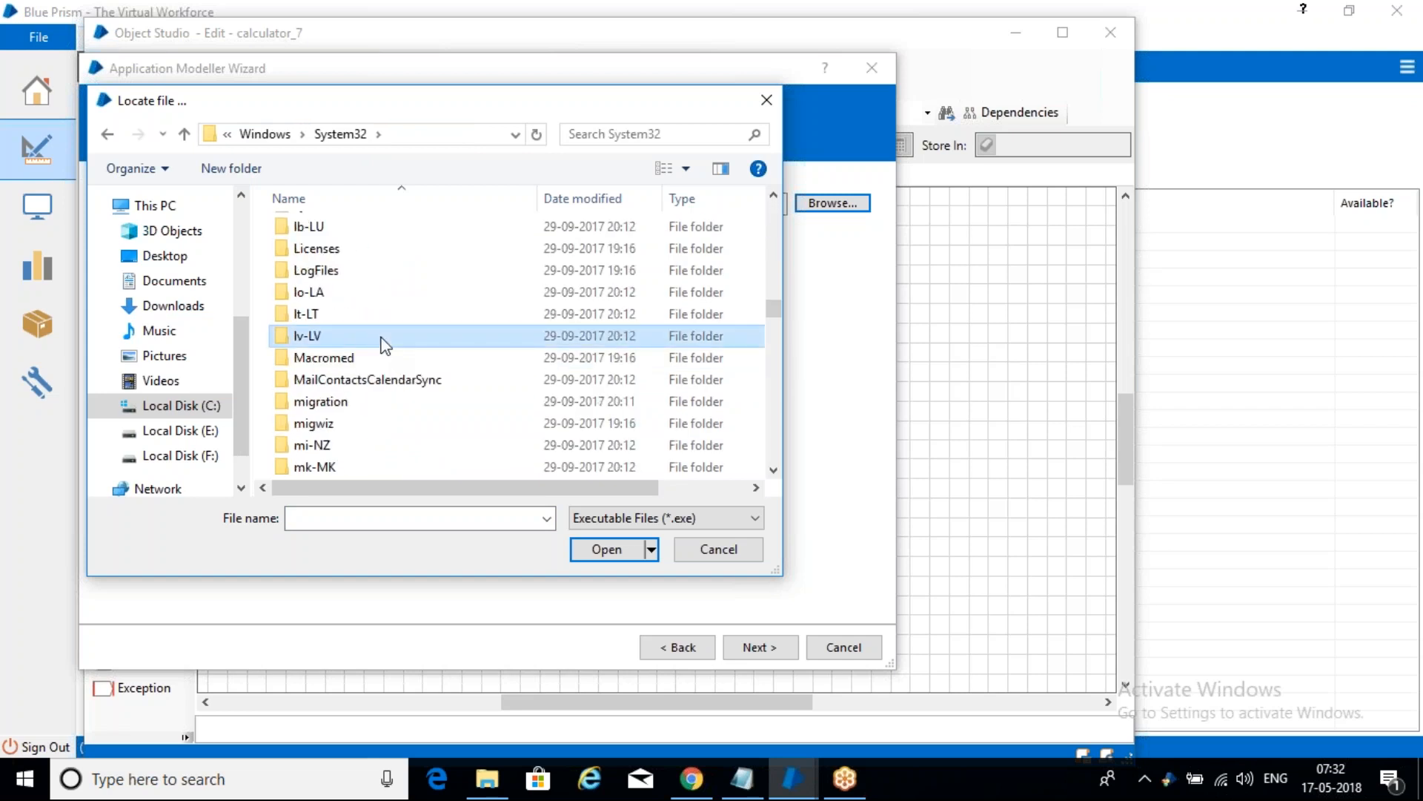
key("c")
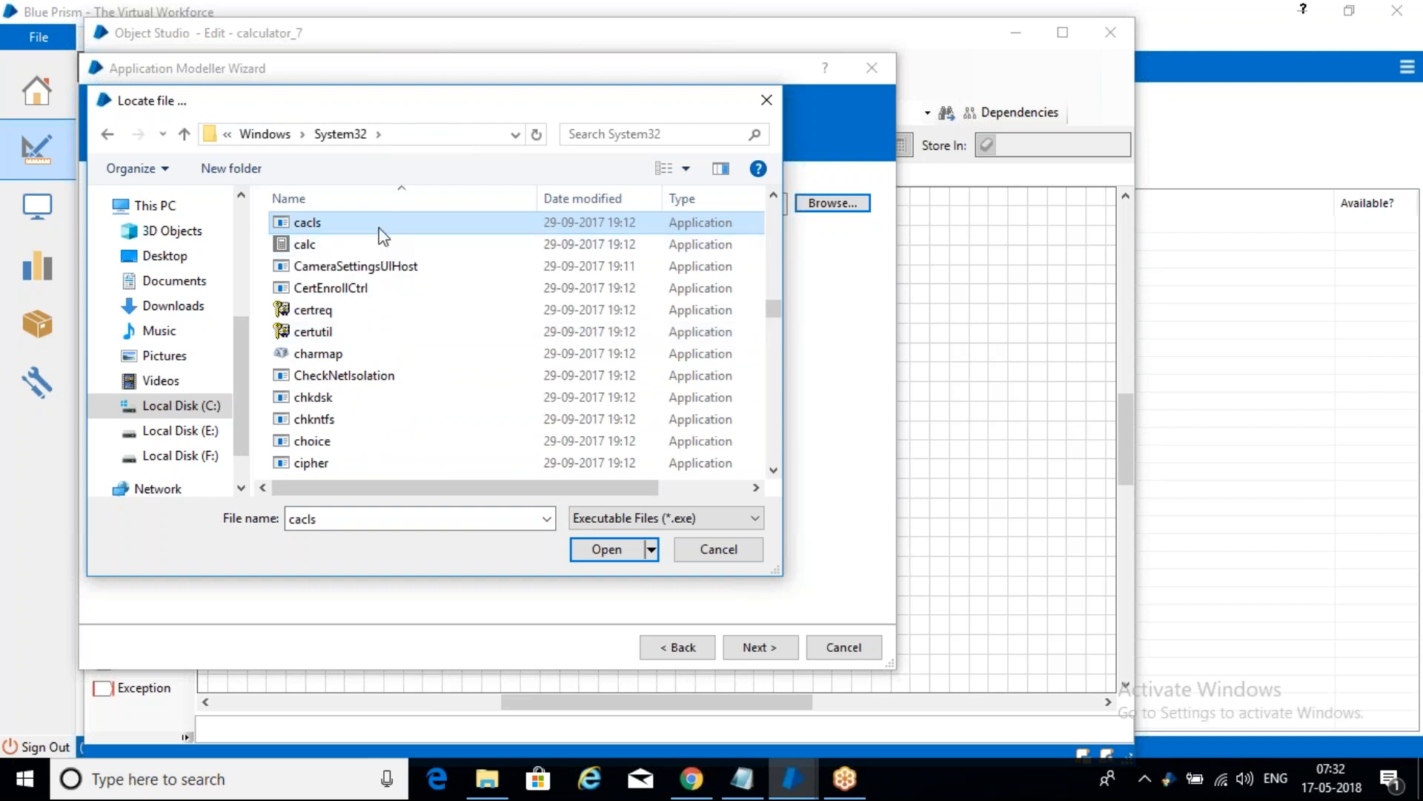
left_click(612, 550)
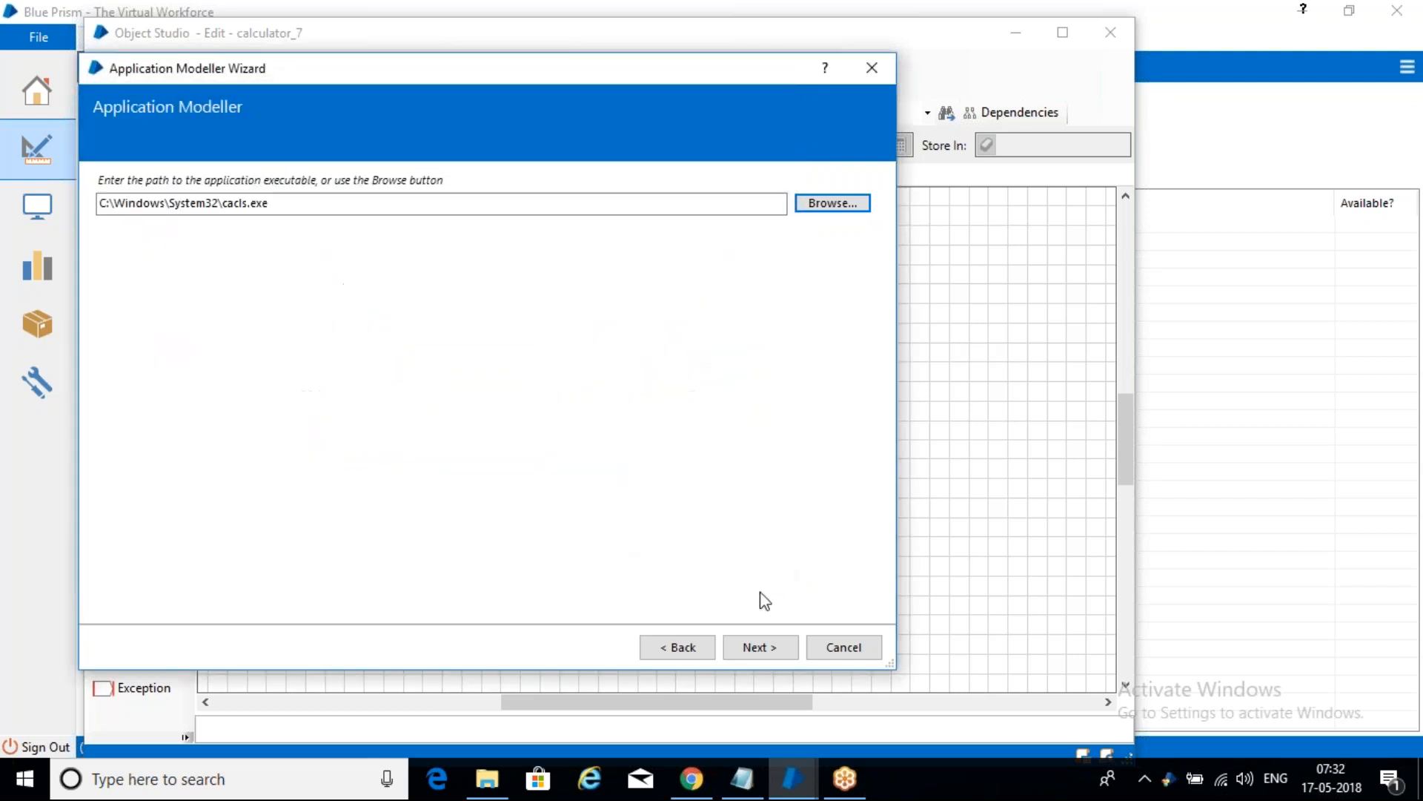
- Skip command line parameters and finish the wizard in Embedded mode
left_click(756, 649)
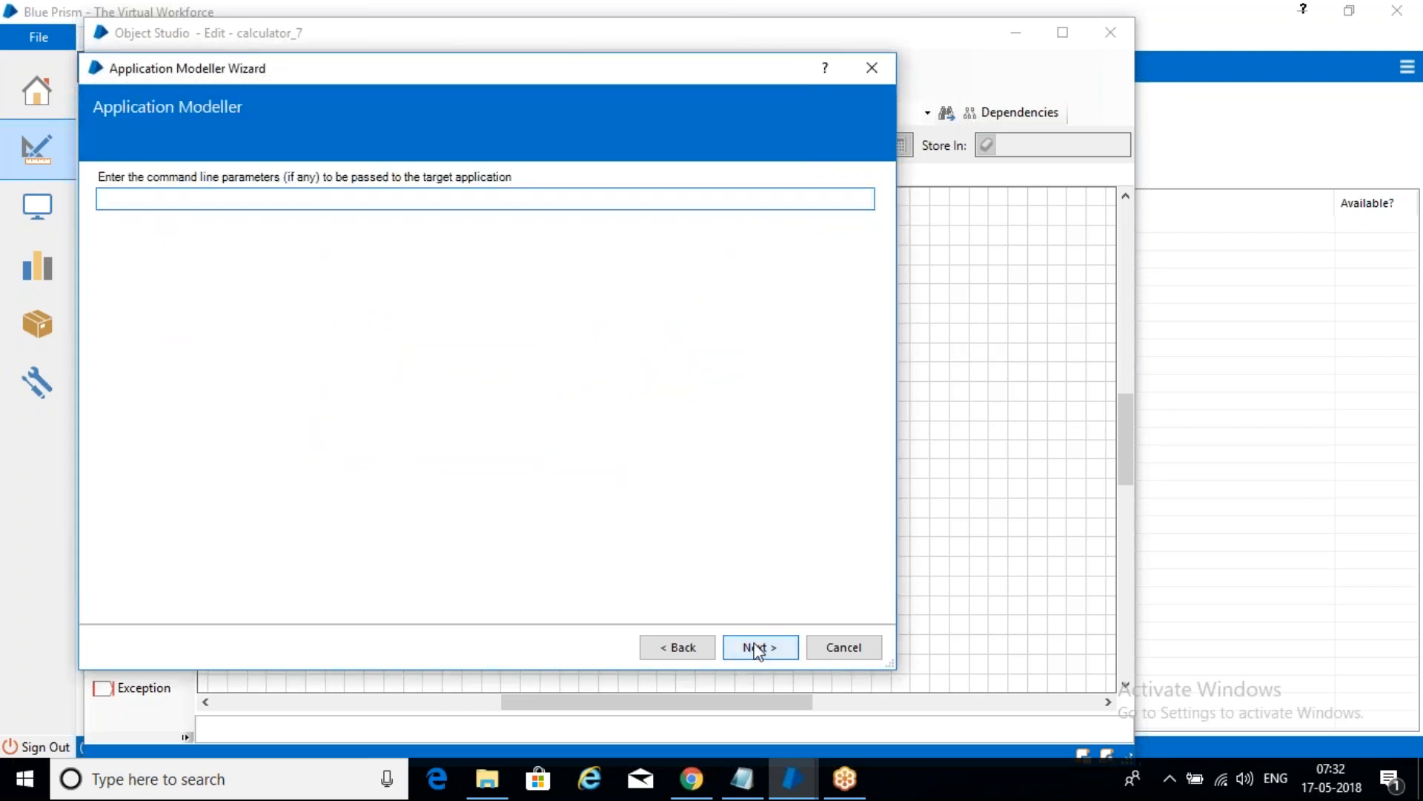
left_click(756, 649)
left_click(756, 649)
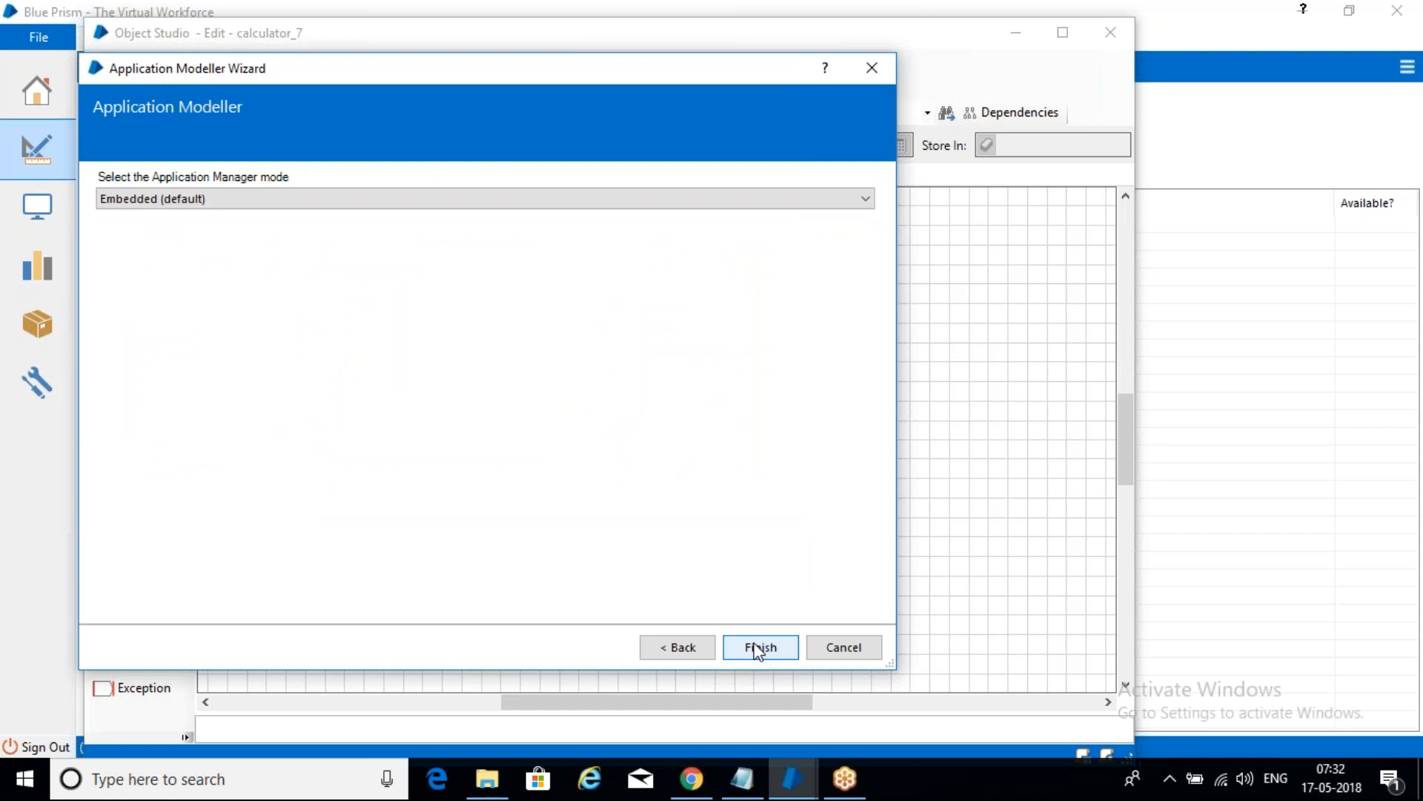
left_click(758, 647)
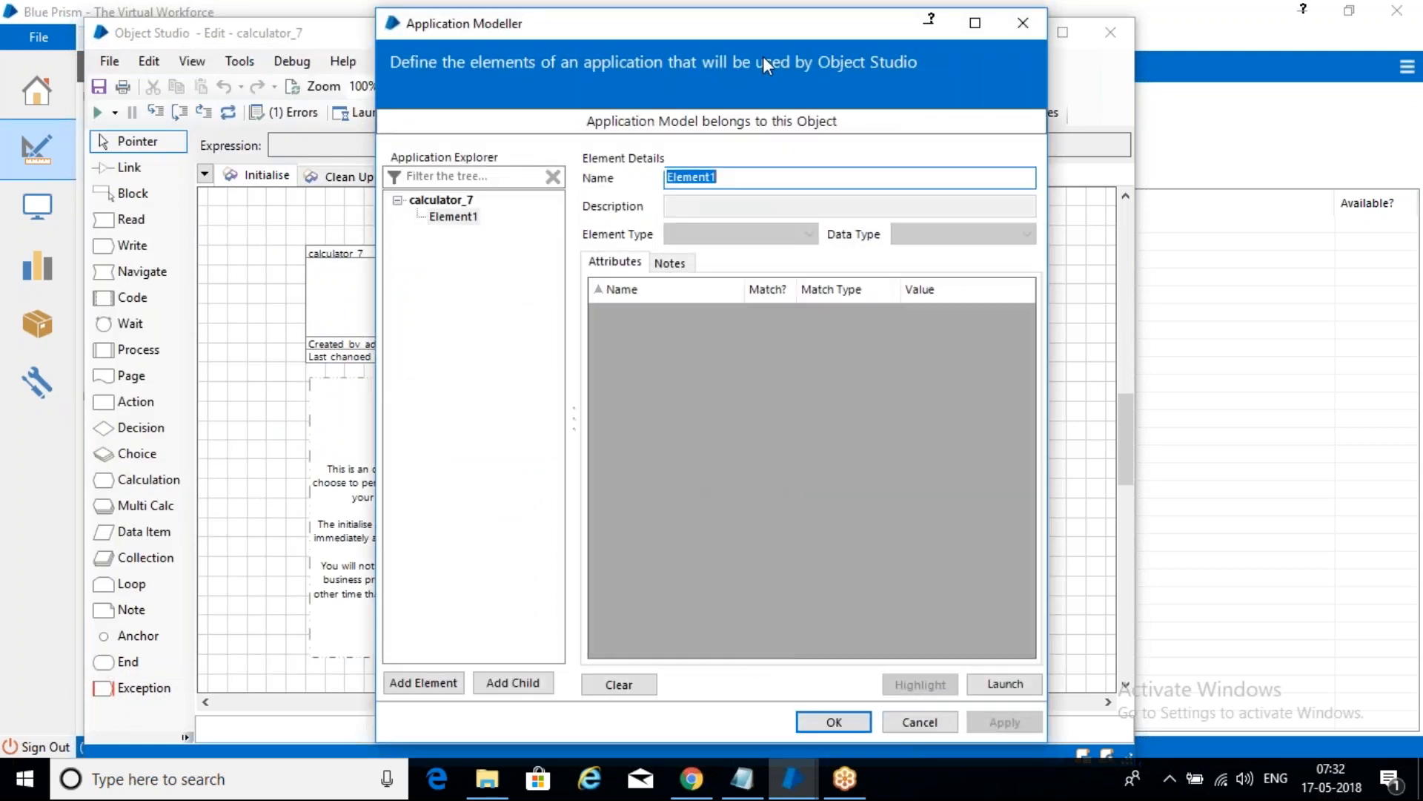
- Try launching the target application twice, close the Application Modeller, then bring it back to front
left_click_drag(775, 33, 662, 36)
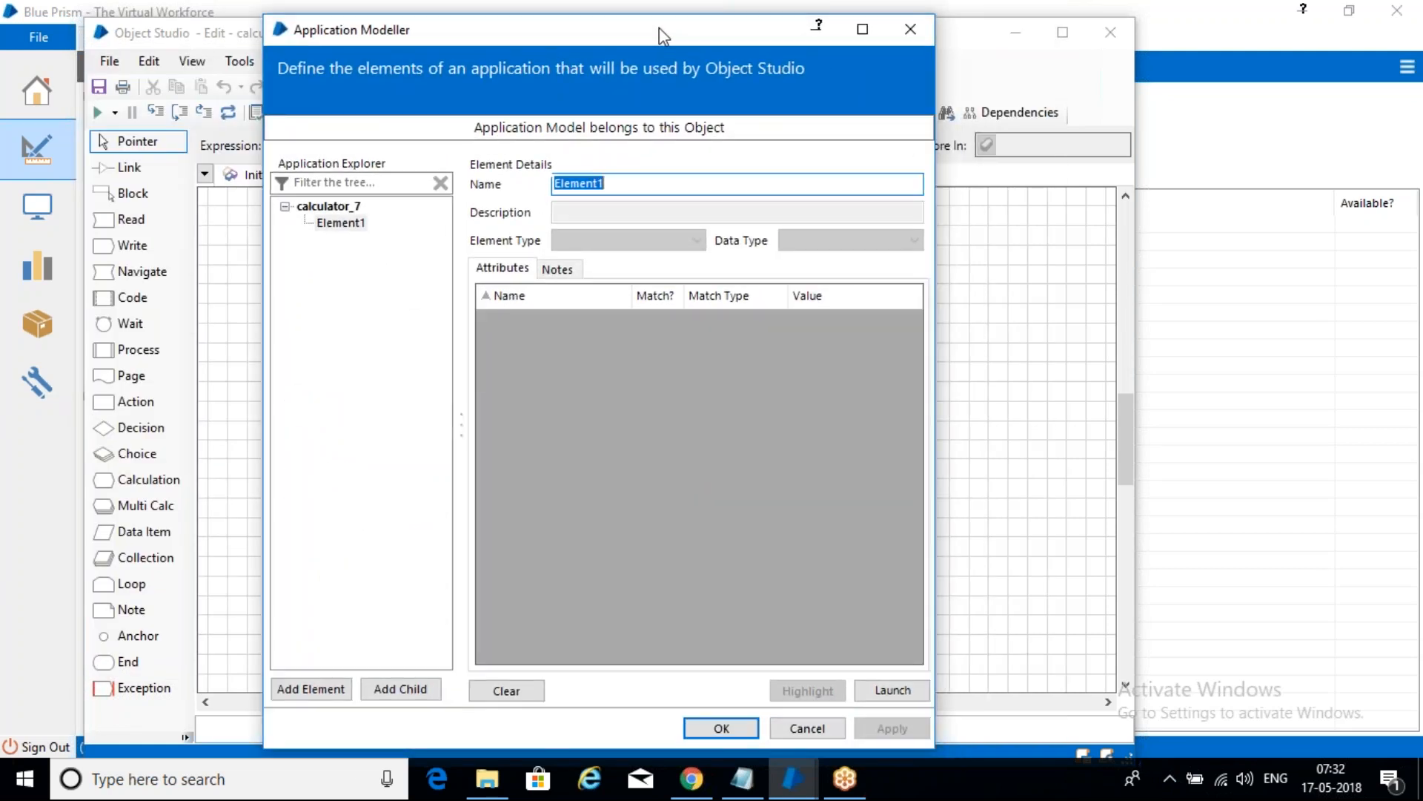
left_click(890, 694)
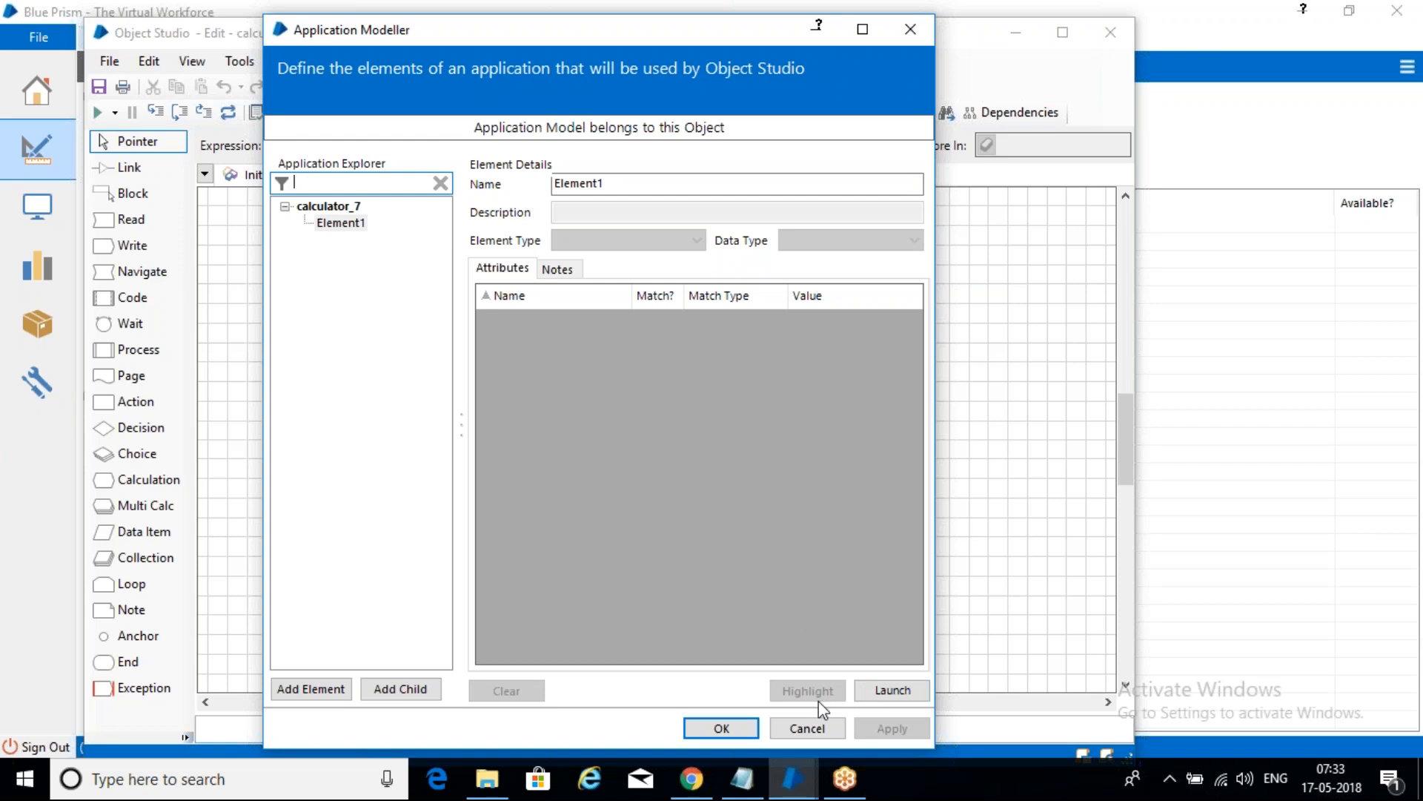
left_click(892, 693)
left_click(910, 29)
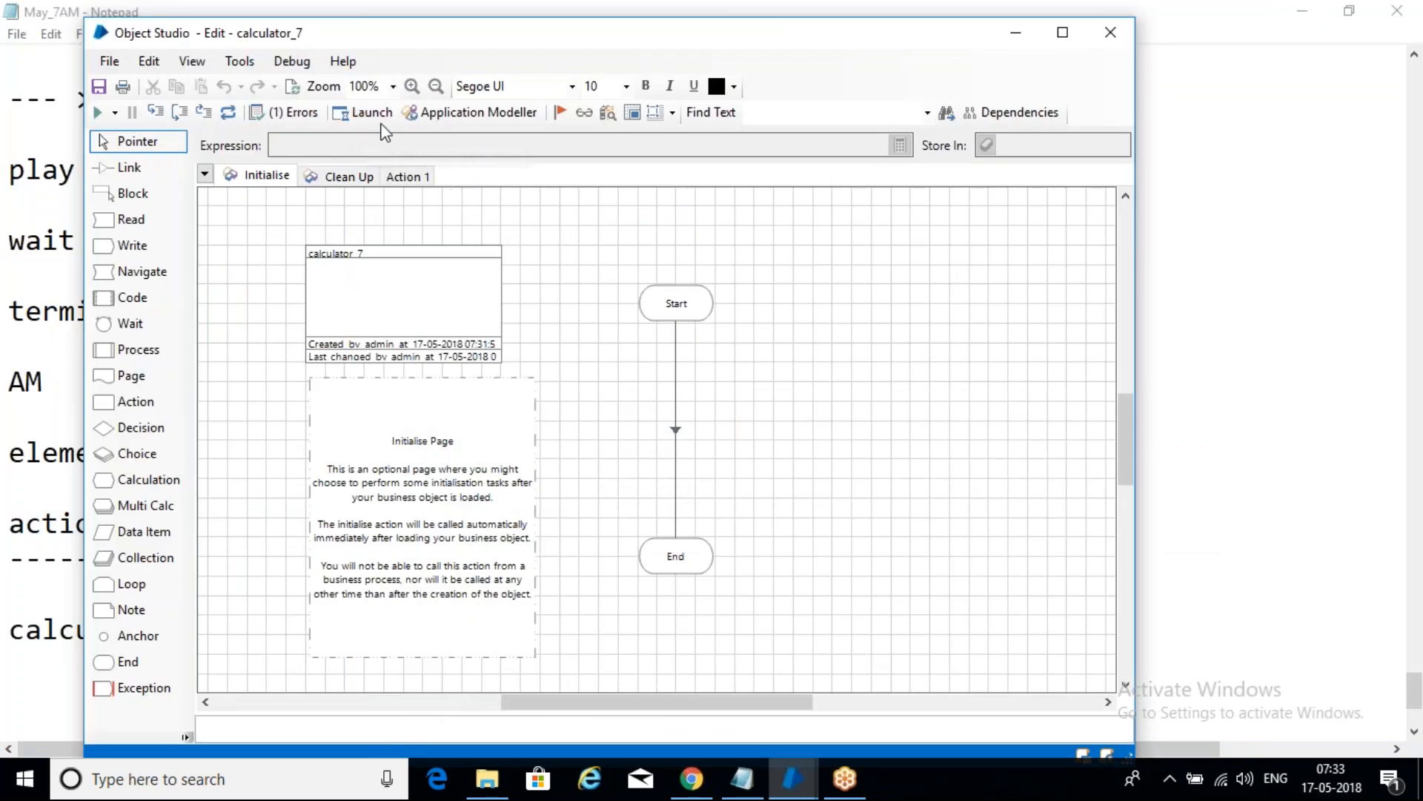
left_click(794, 779)
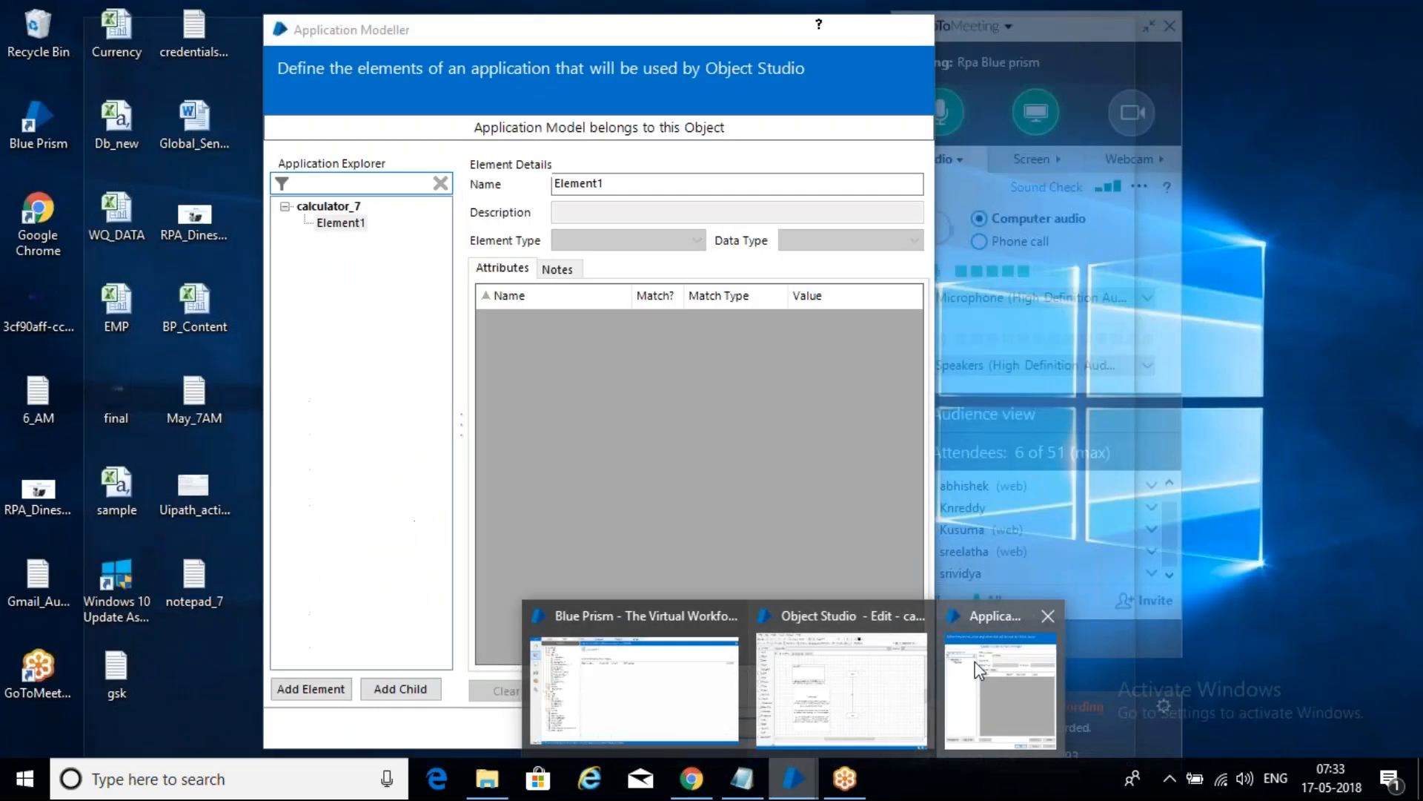
left_click(976, 664)
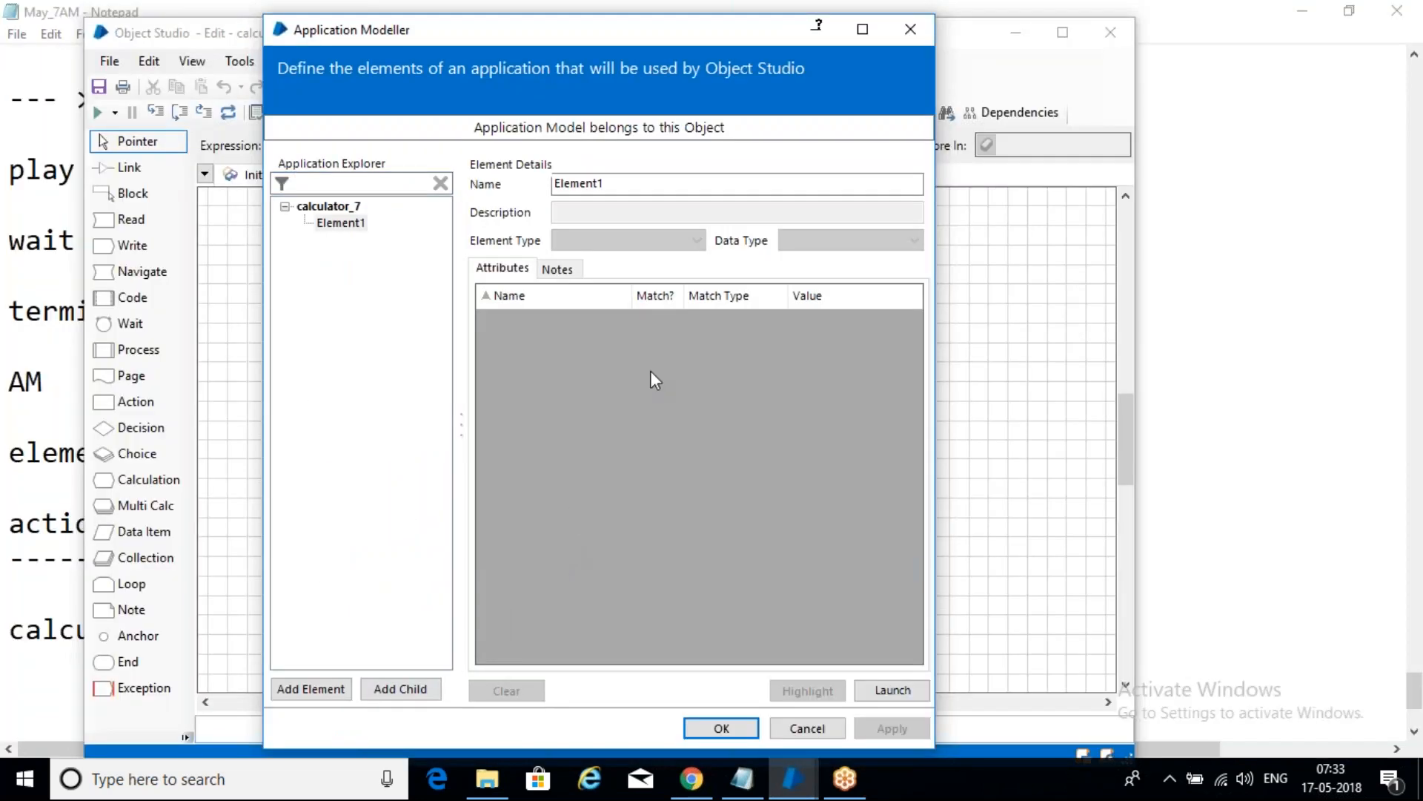
- Select calculator_7's application settings and browse for a new executable in C:\Windows
left_click(335, 207)
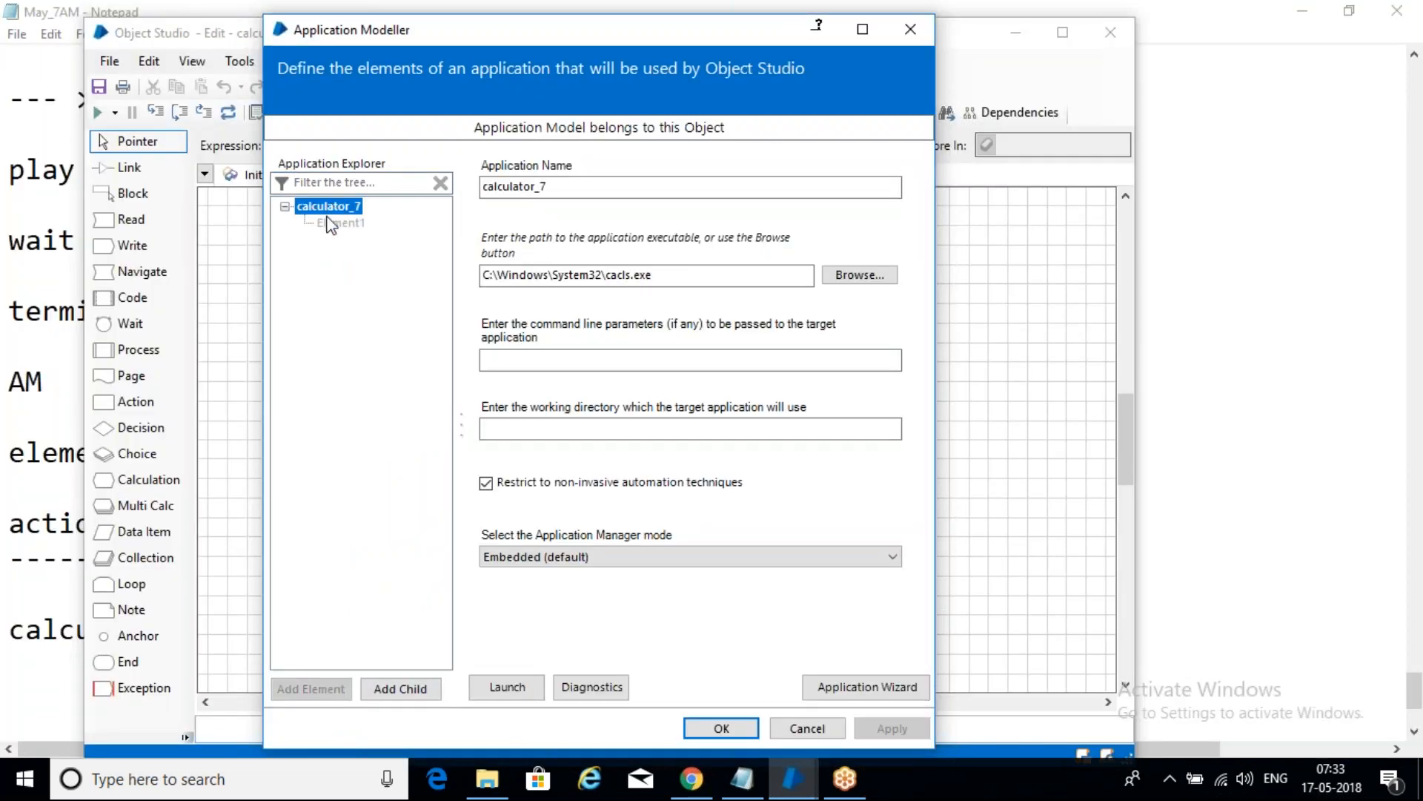
left_click(659, 274)
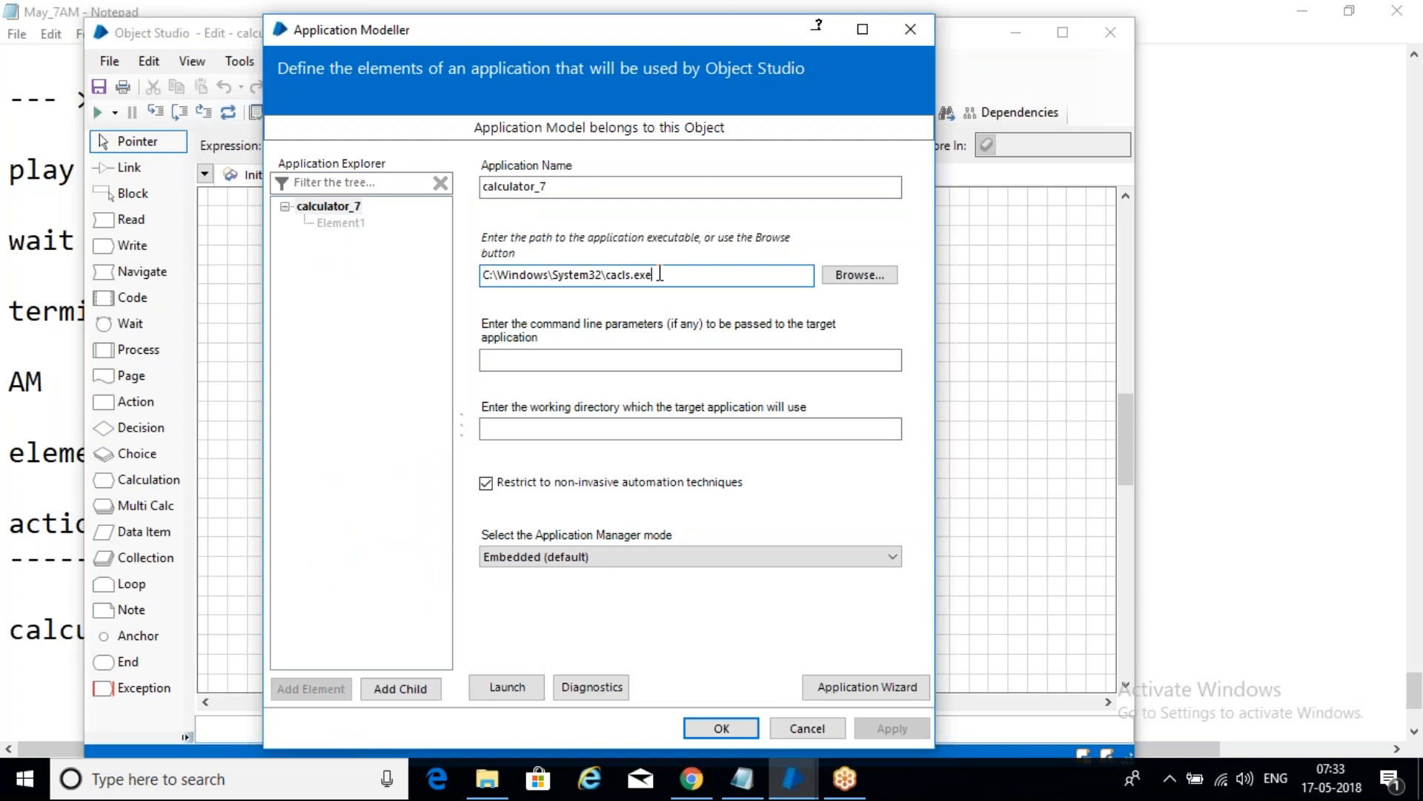
left_click(860, 275)
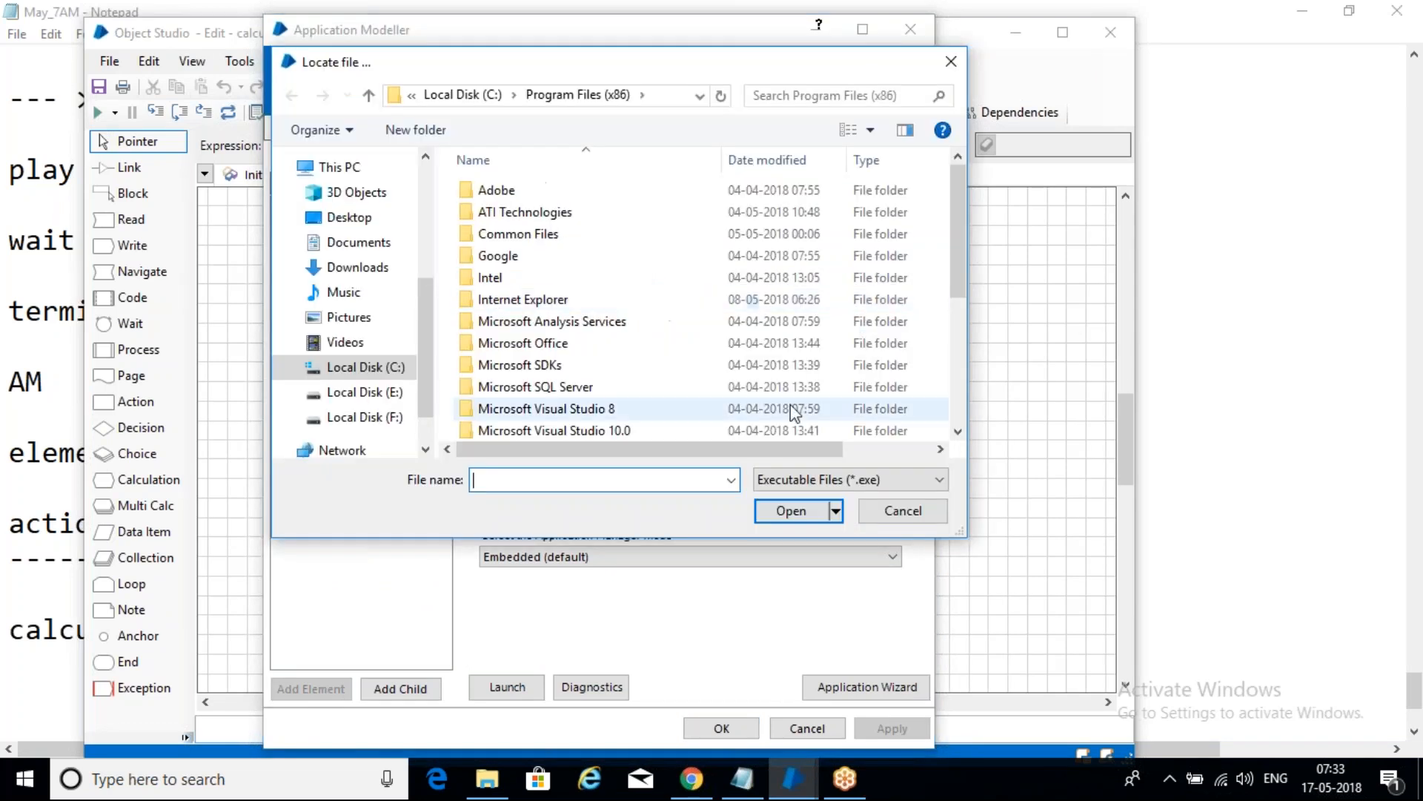
left_click(474, 93)
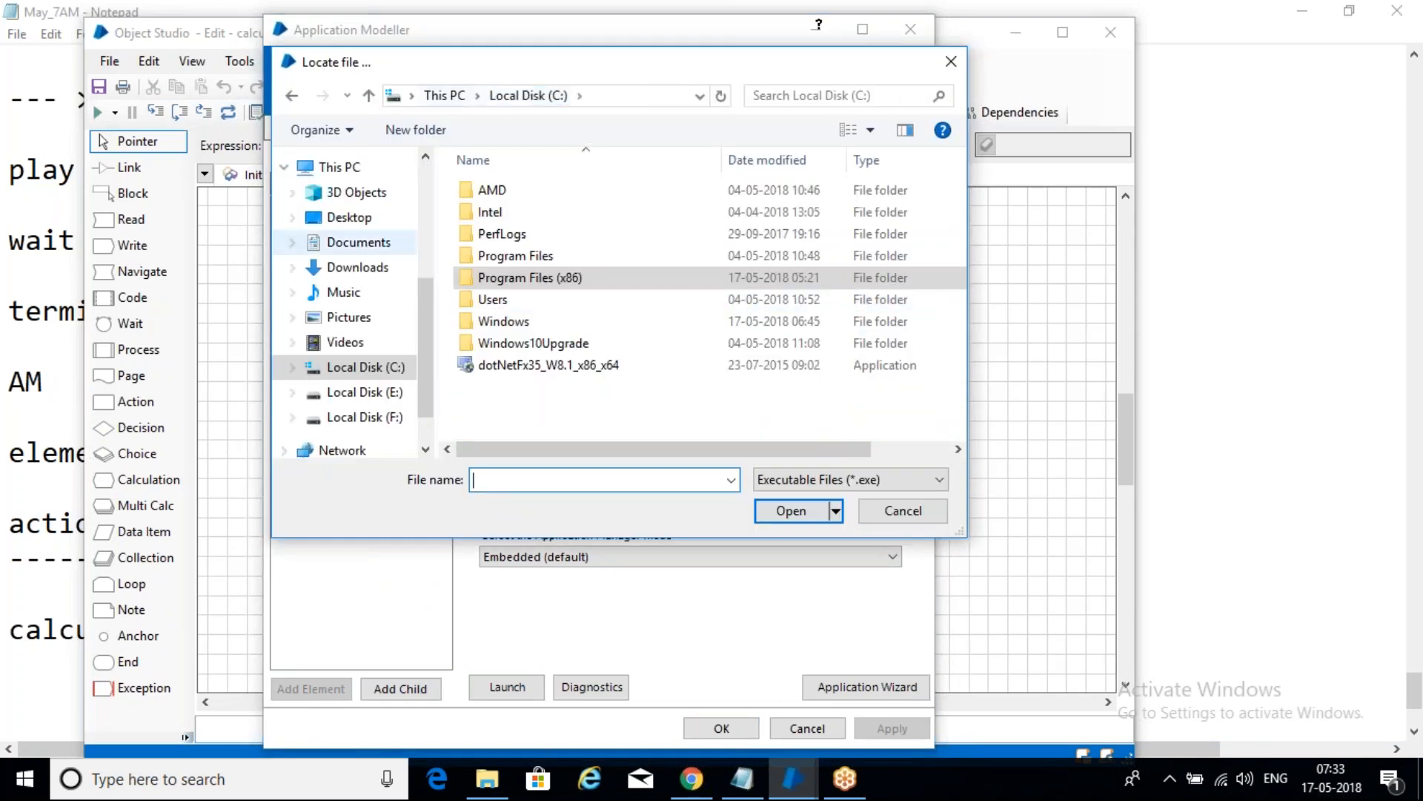
double_click(495, 324)
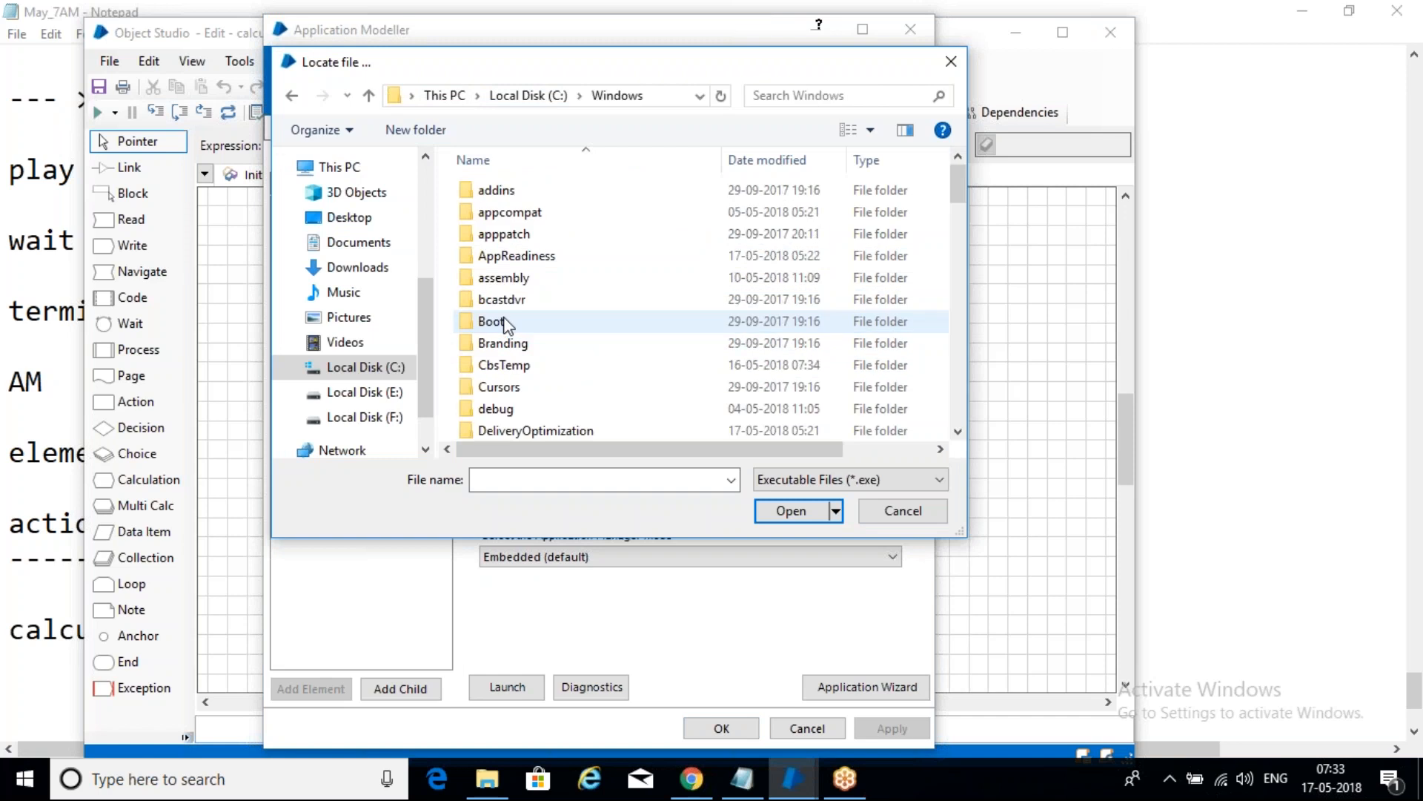
- Pick calc in C:\Windows\System32 and confirm calc.exe as the executable path
key("s")
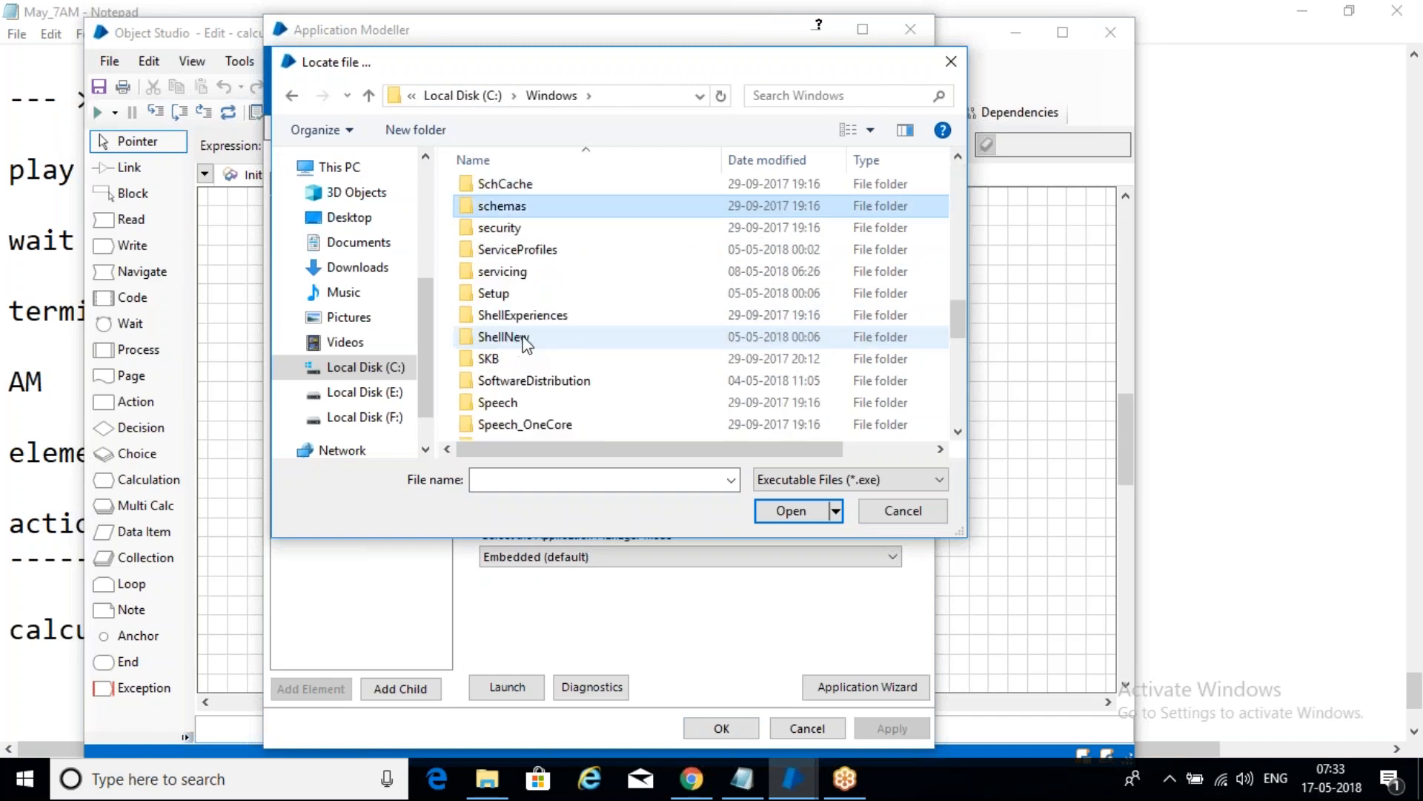
scroll(590, 320, "down", 5)
scroll(591, 322, "down", 1)
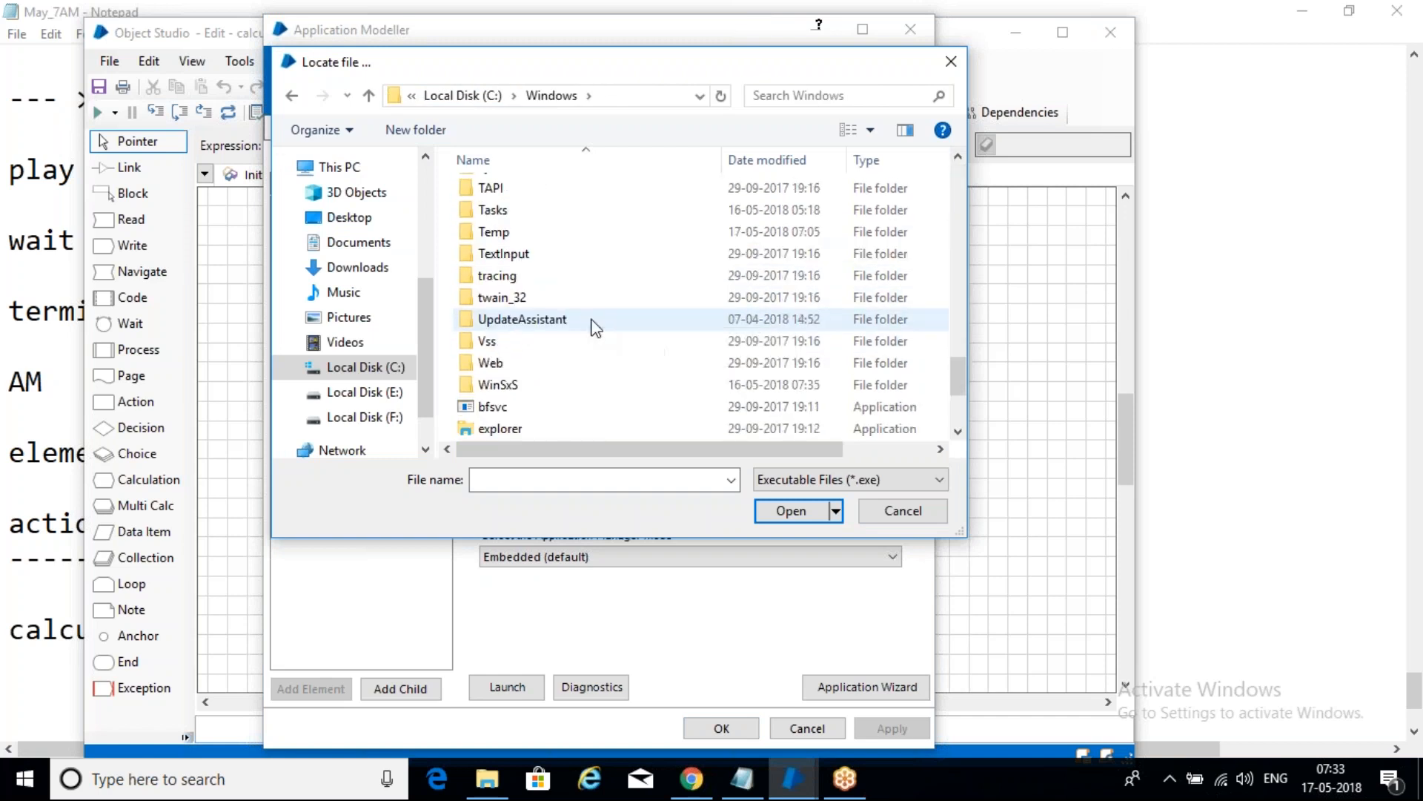
scroll(591, 326, "up", 2)
double_click(523, 230)
scroll(517, 326, "down", 14)
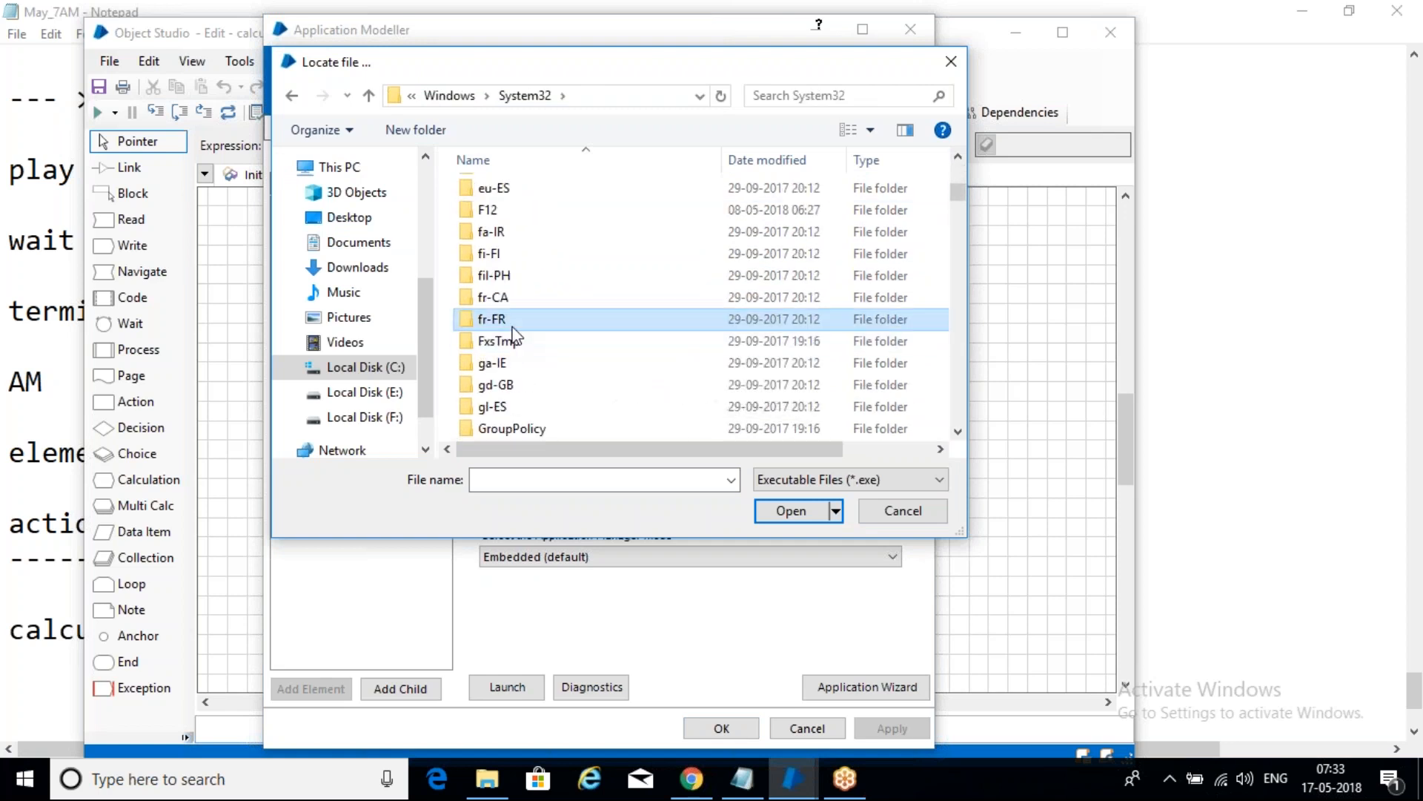
key("c")
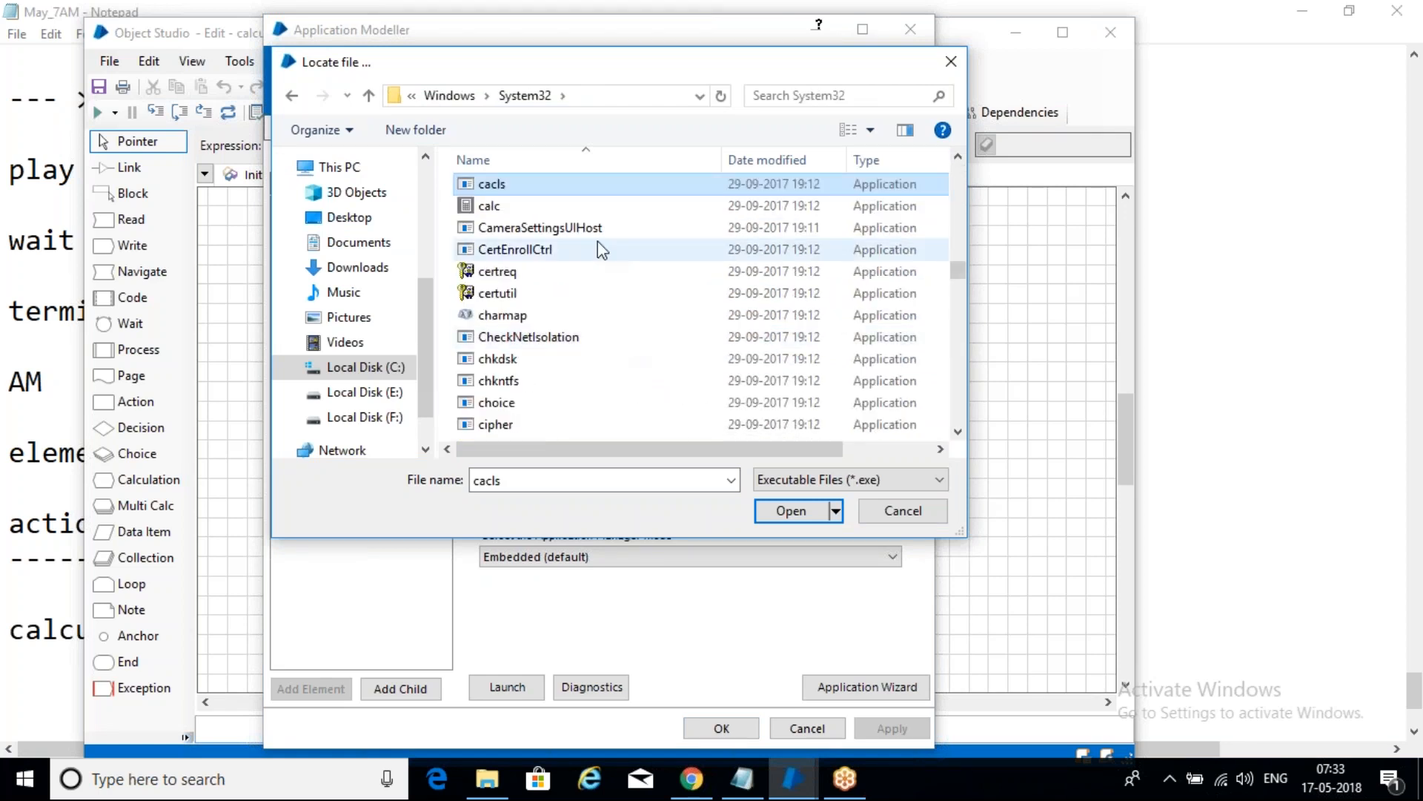
left_click(546, 213)
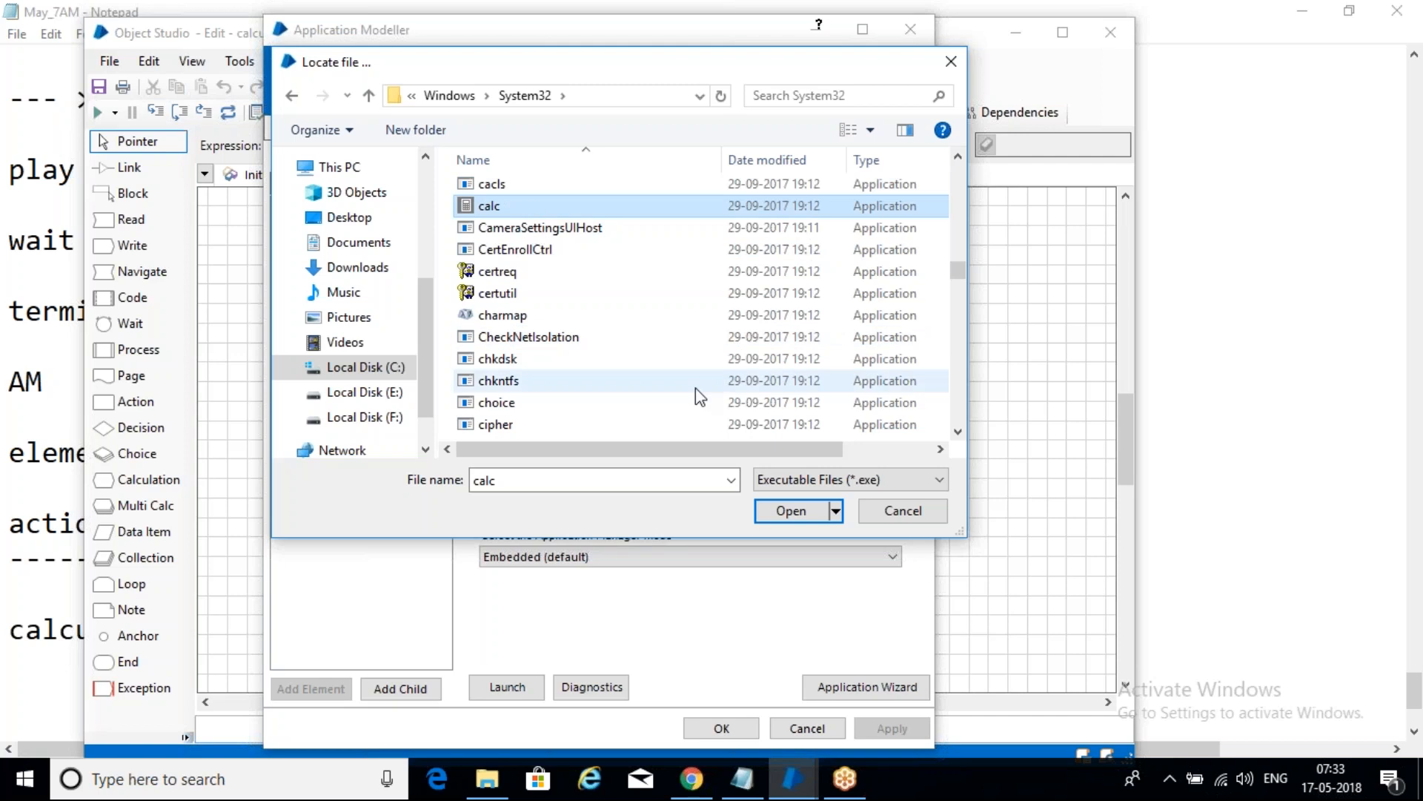
left_click(816, 512)
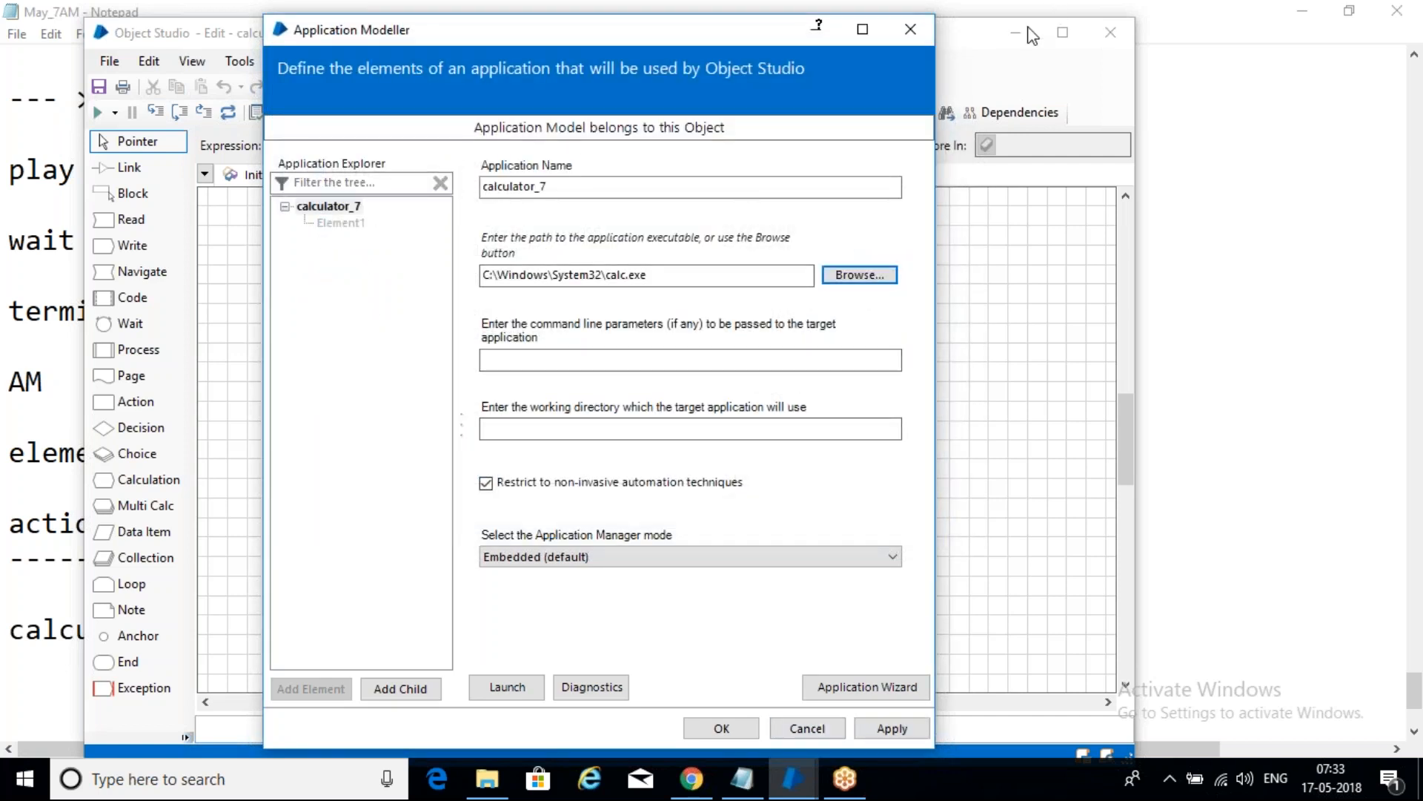
left_click(1163, 48)
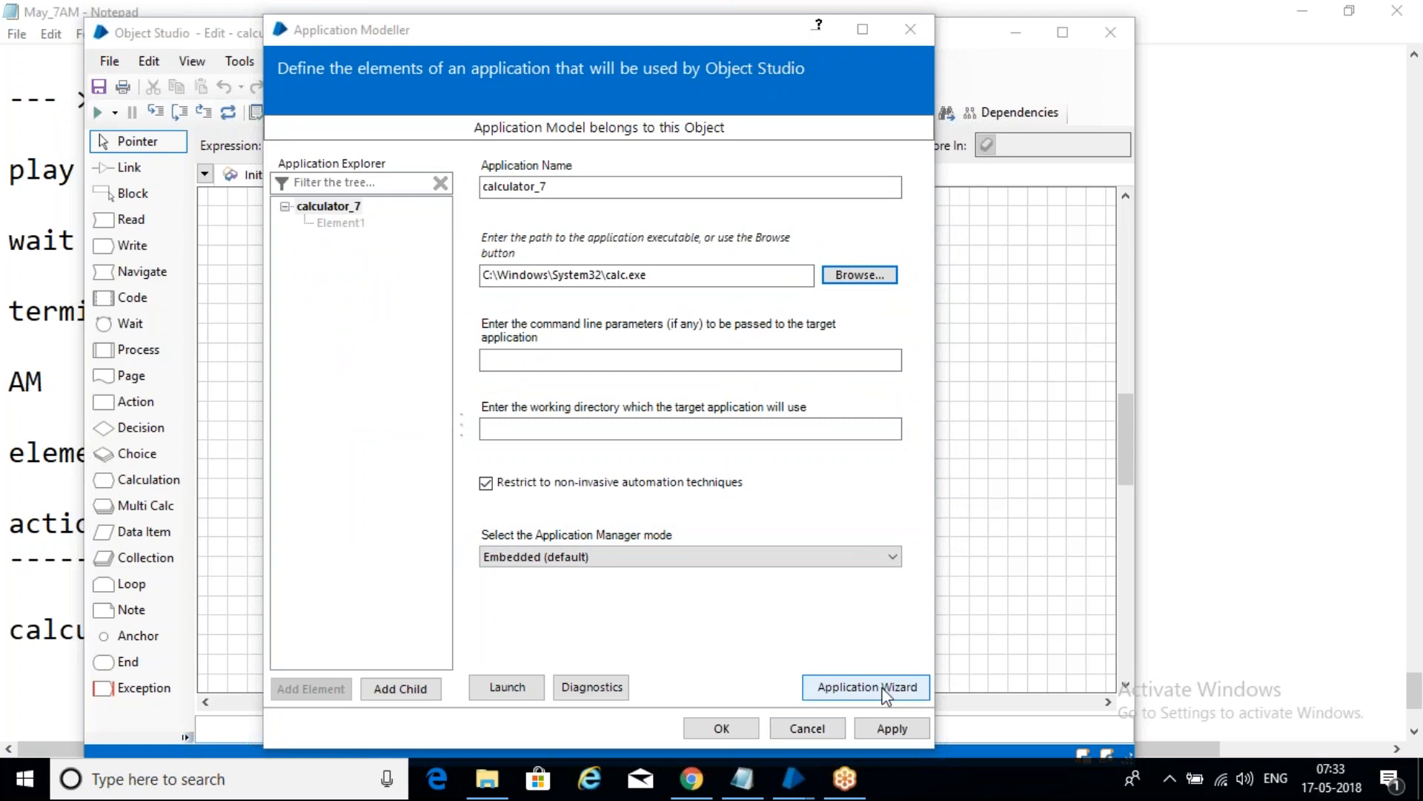
- Launch Calculator to test the model, then apply the calc.exe path and close
left_click(508, 691)
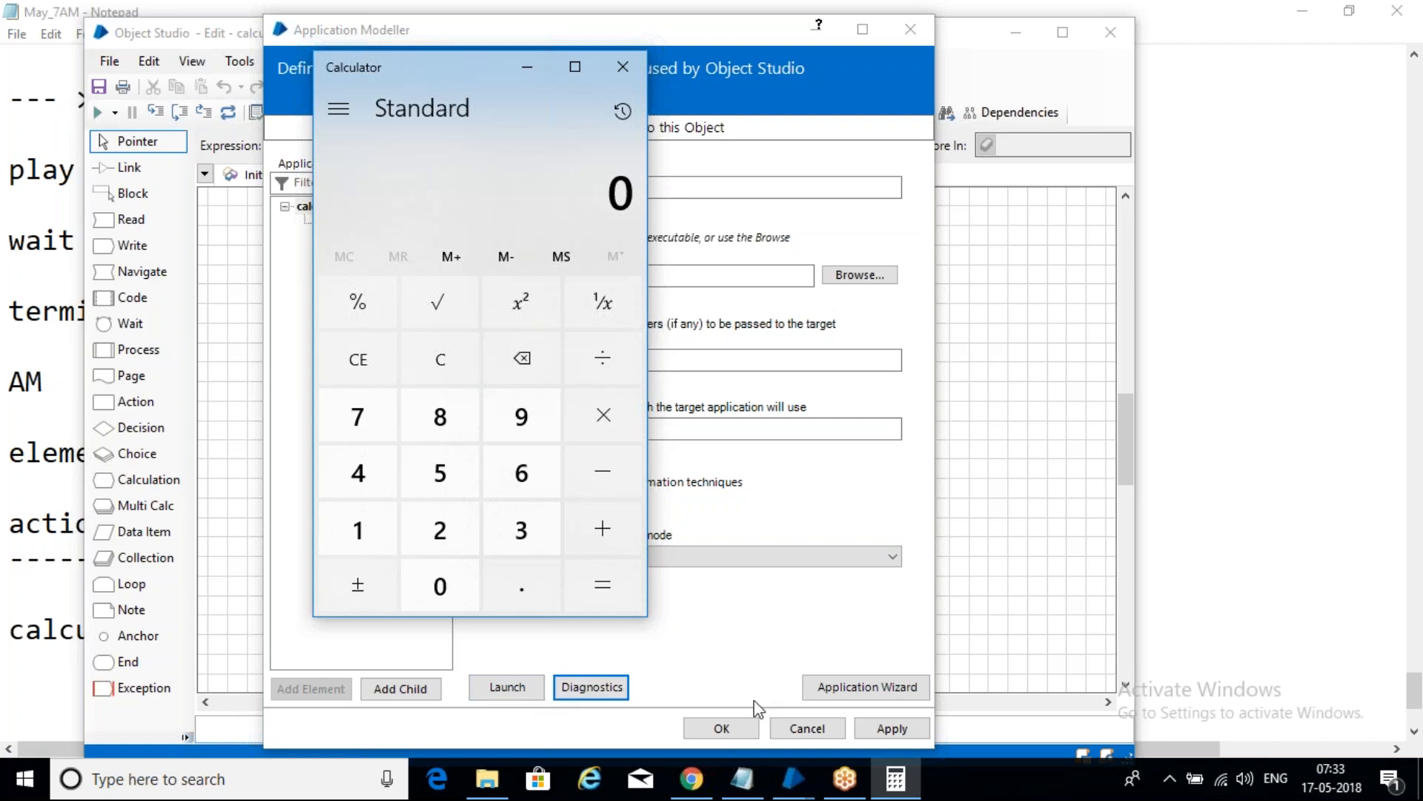
left_click(875, 737)
left_click(741, 730)
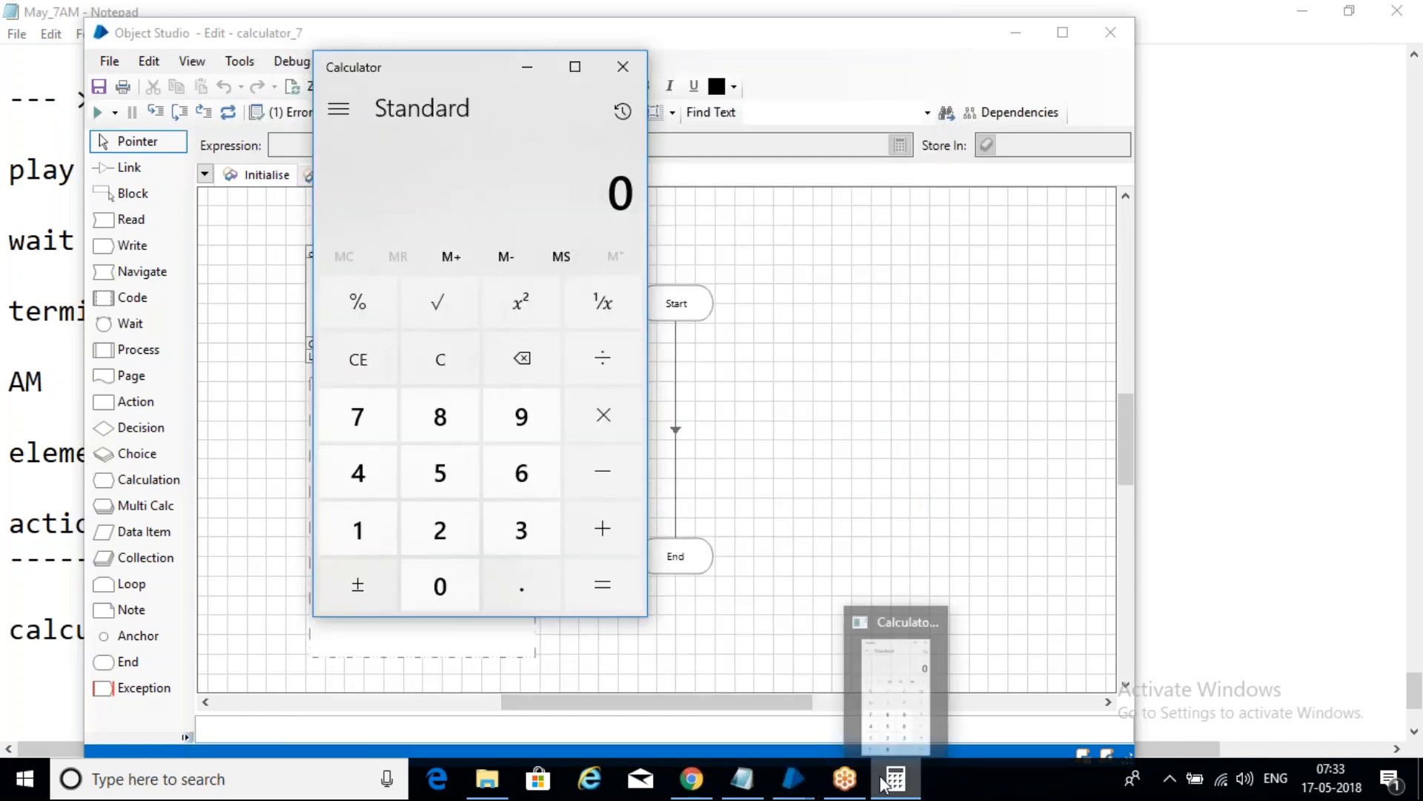
- Reopen the Application Modeller from Object Studio and select Element1
mouse_move(792, 779)
left_click(930, 686)
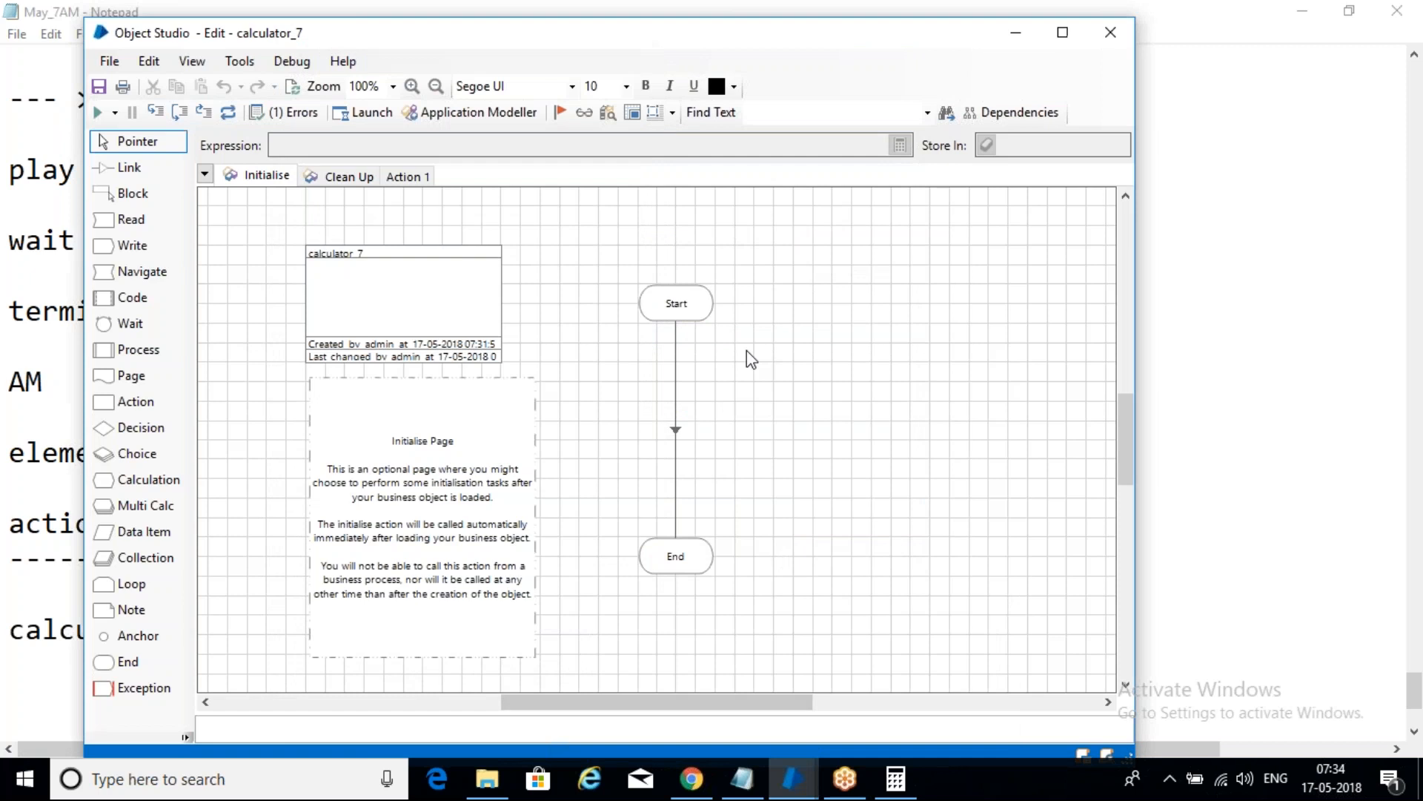
left_click(490, 115)
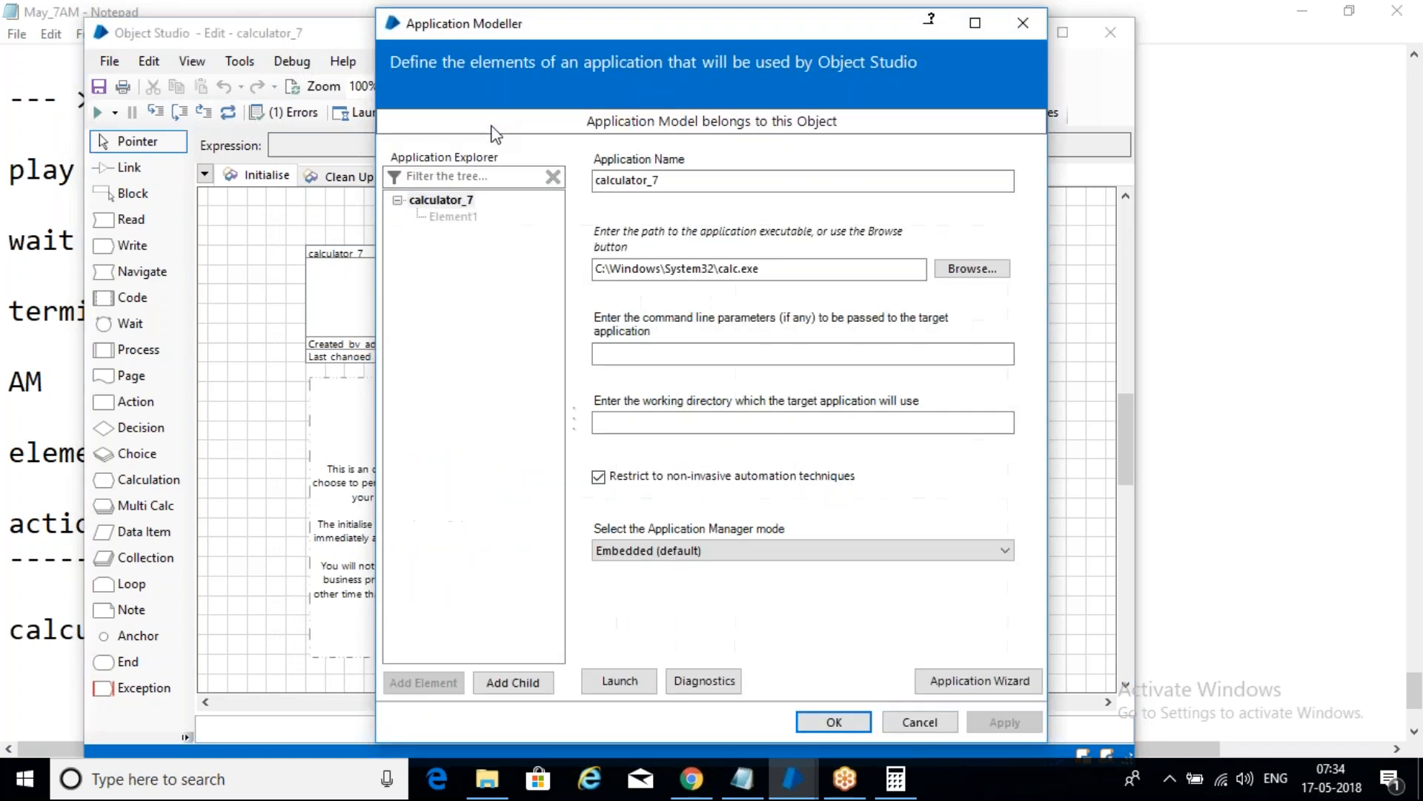
left_click(453, 217)
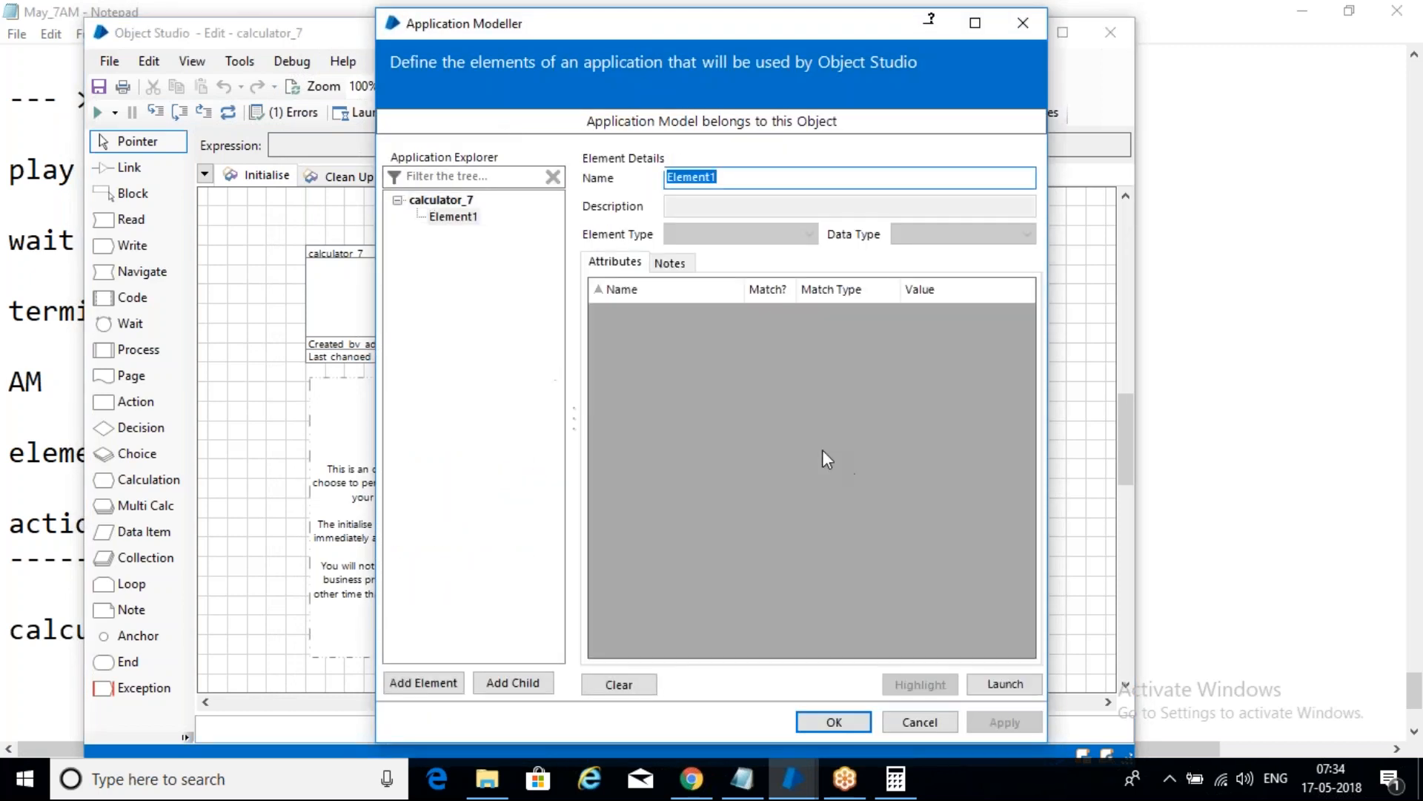
left_click(897, 783)
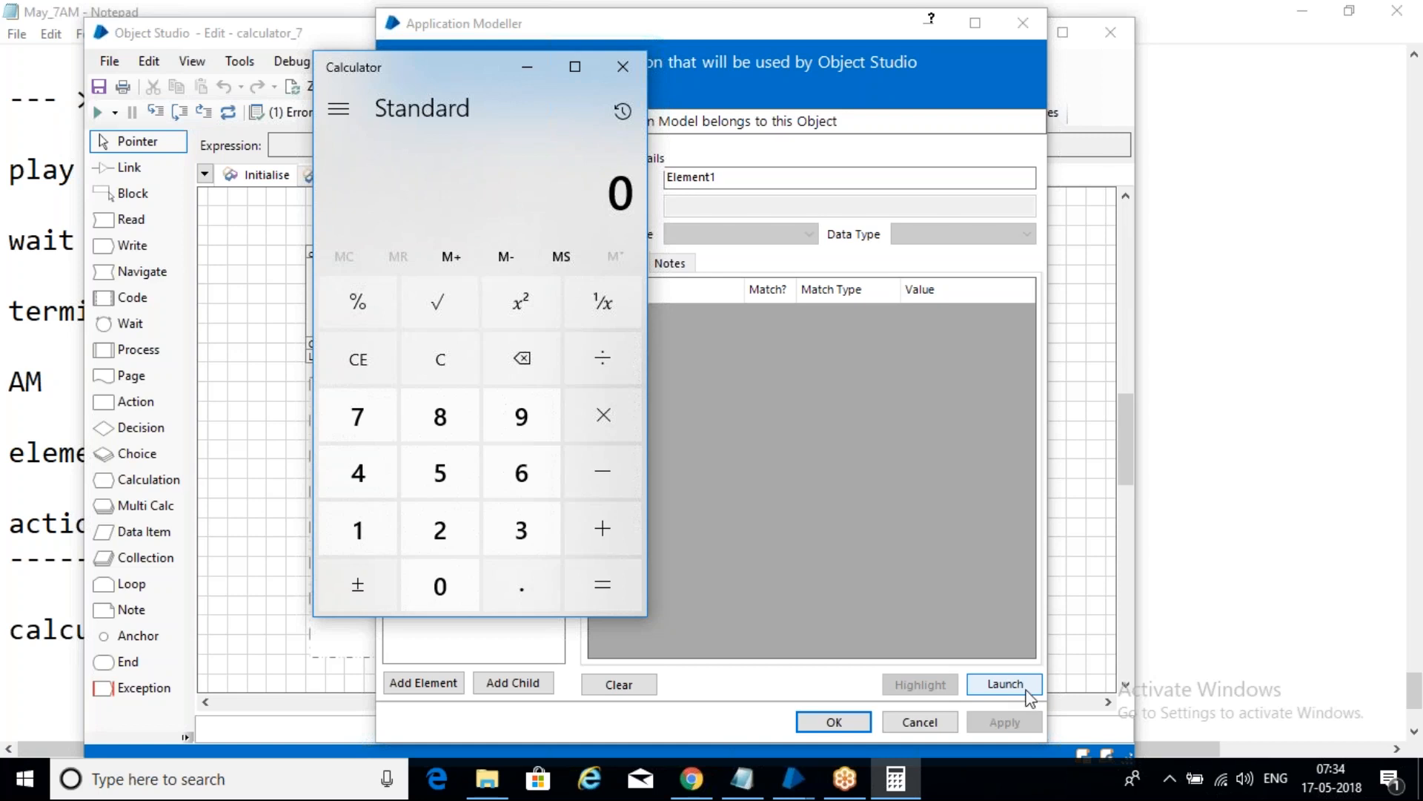
left_click(1025, 688)
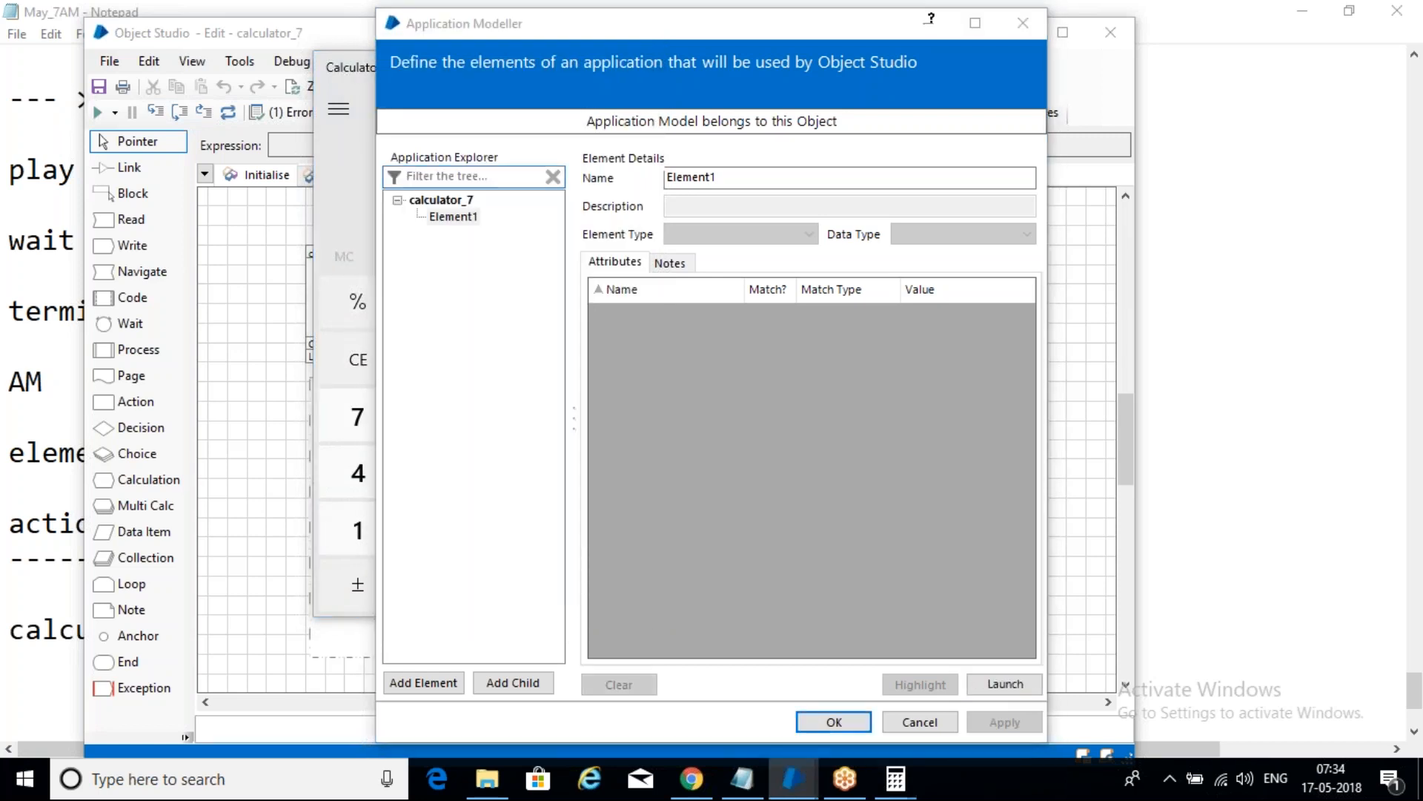
- Launch Calculator again, then close all Calculator windows and the Application Modeller
left_click(1014, 686)
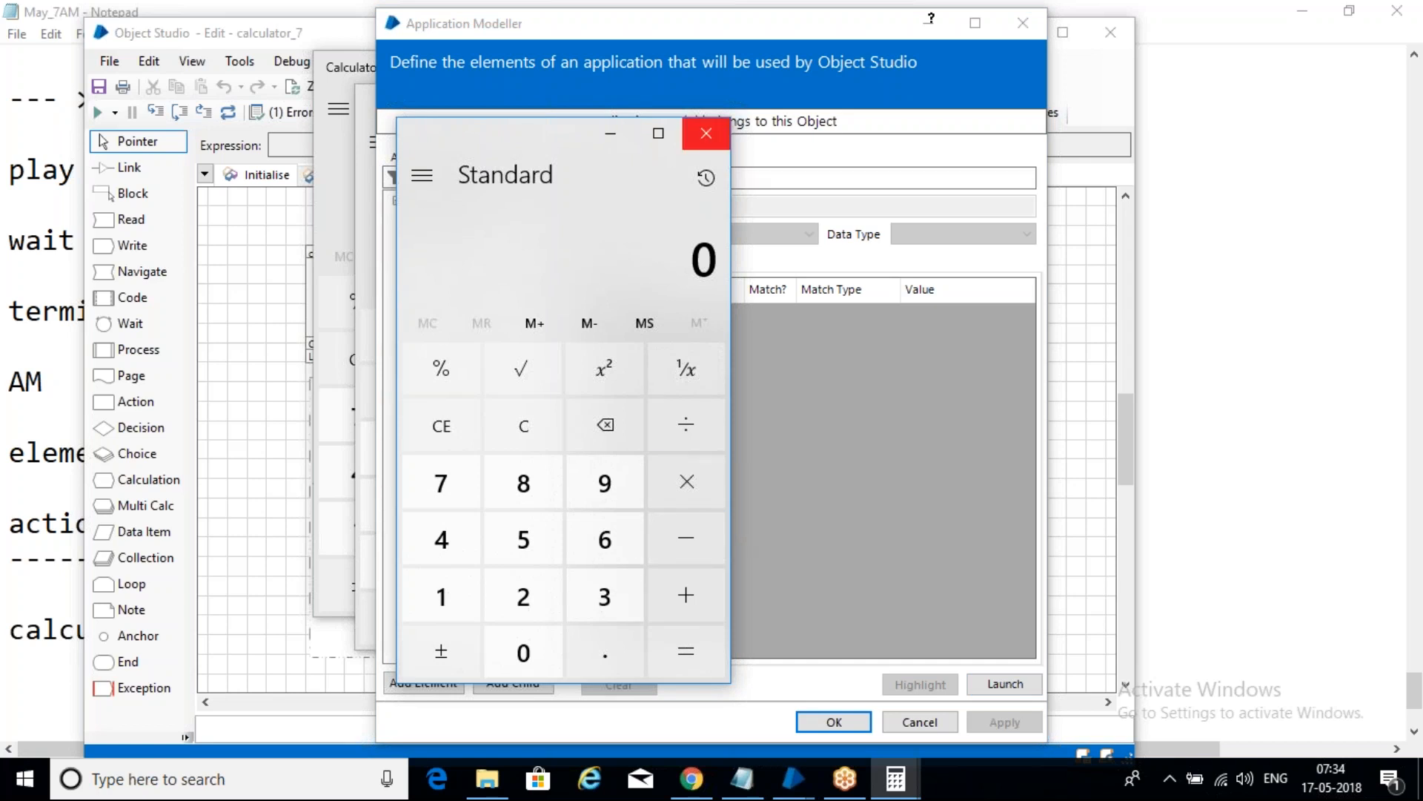
left_click(705, 134)
left_click_drag(643, 26, 806, 31)
left_click(471, 104)
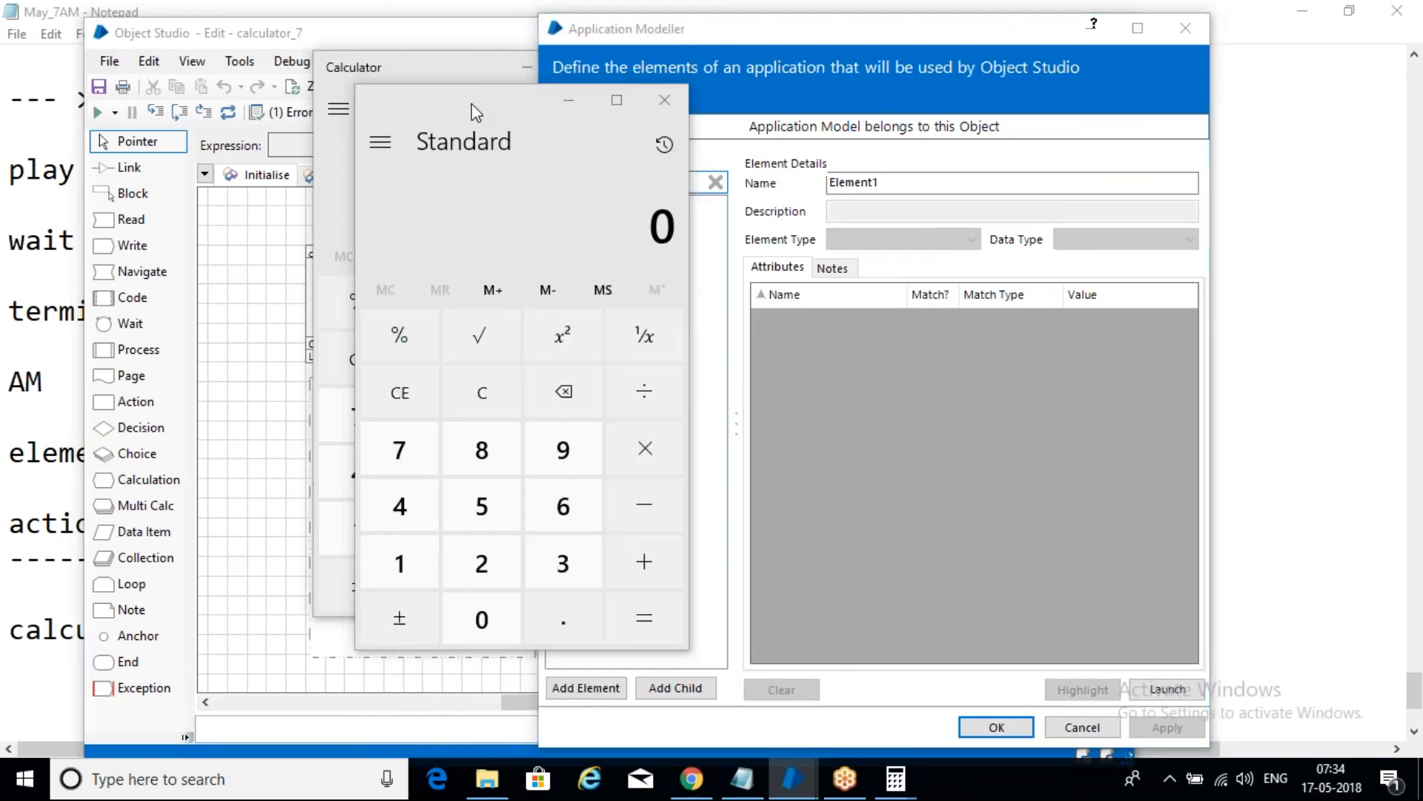
left_click(665, 100)
left_click_drag(623, 68, 486, 70)
left_click(485, 71)
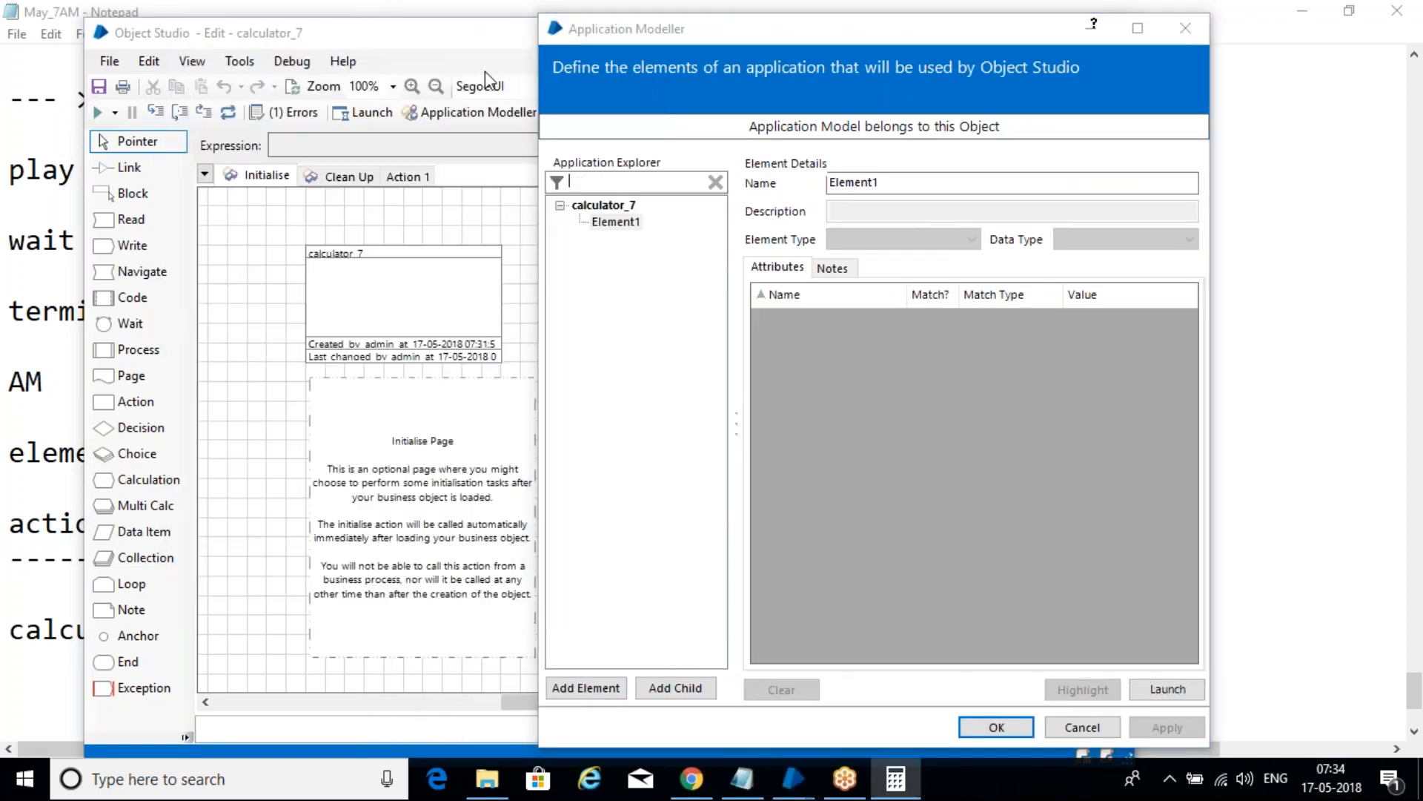
left_click_drag(778, 33, 398, 21)
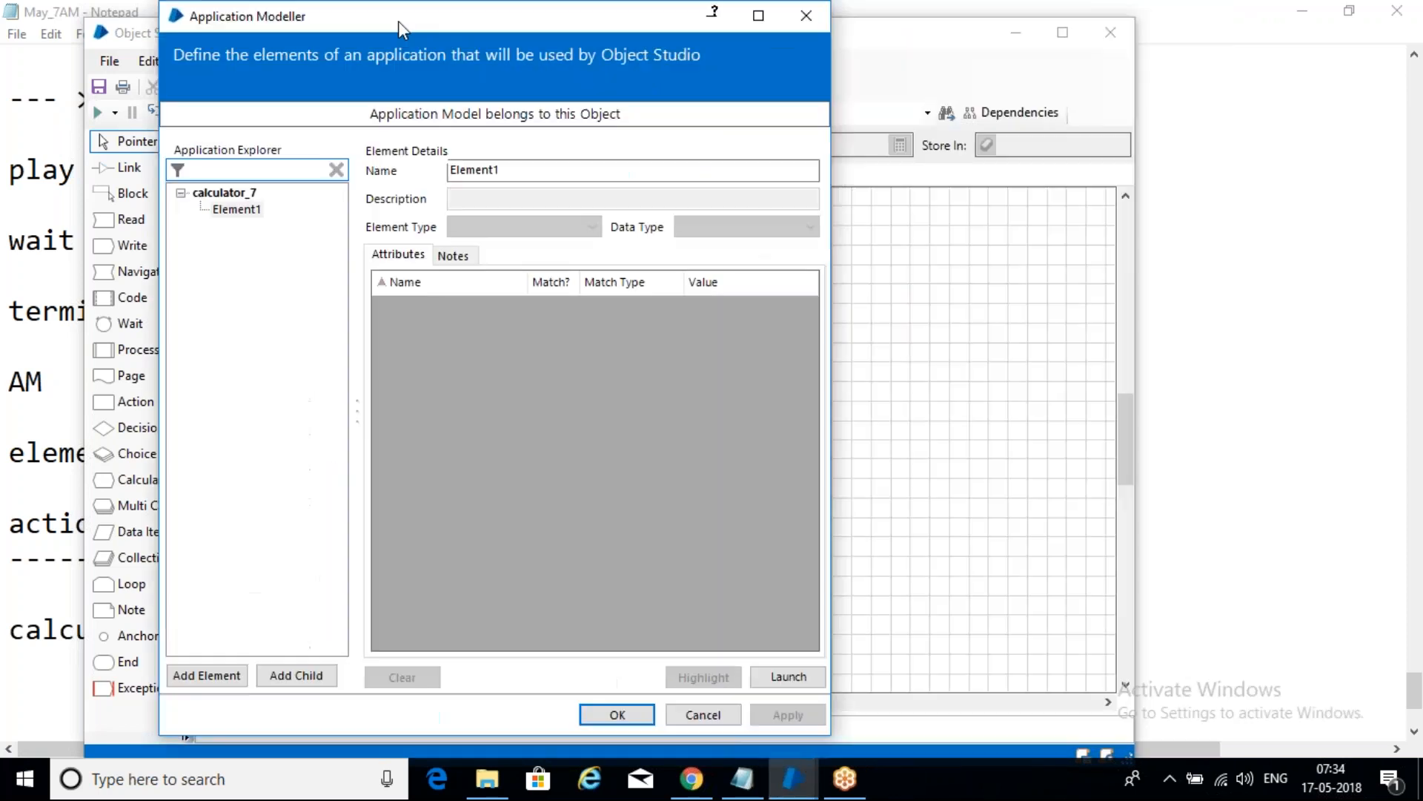
left_click(806, 16)
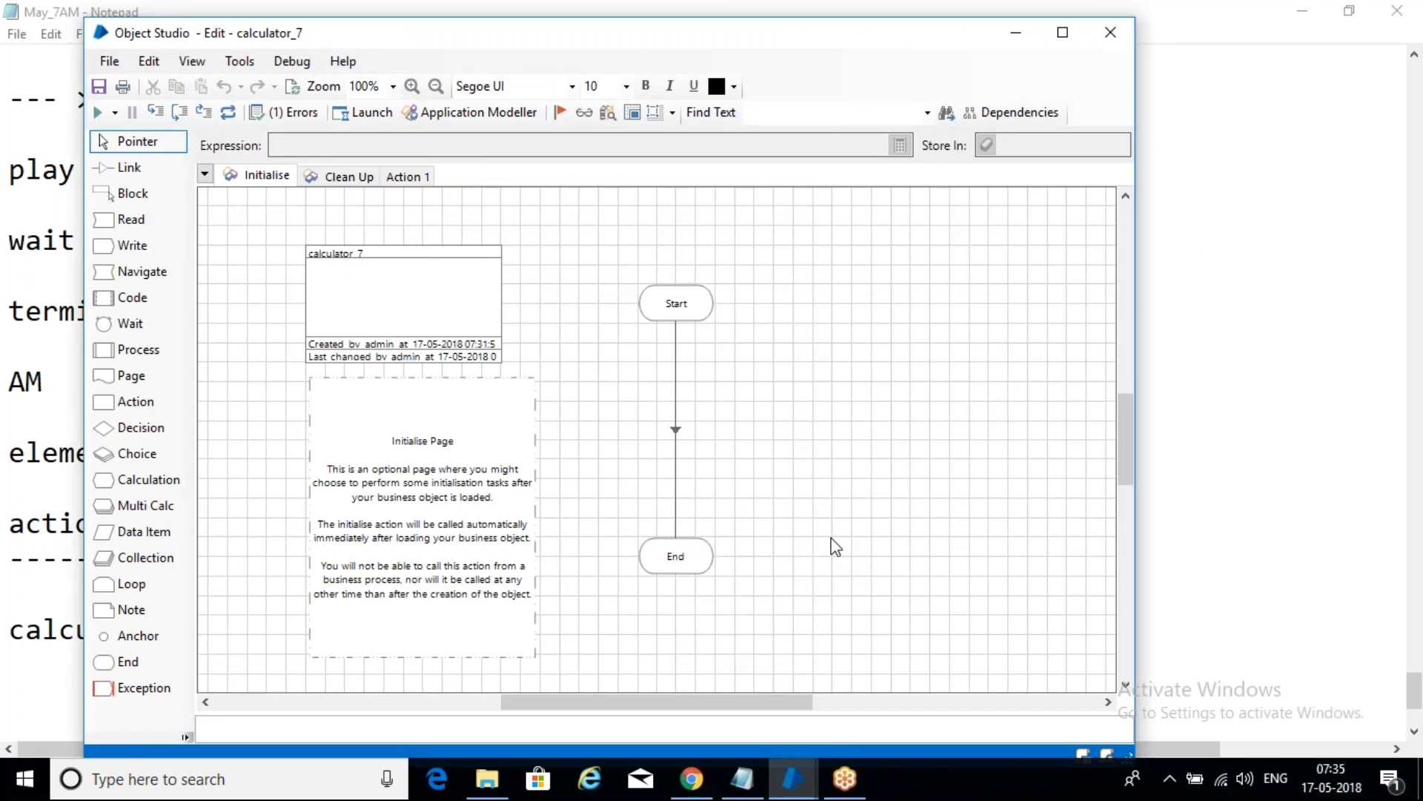
- Save calculator_7 with Ctrl+S, entering the comment 'sd'
key("ctrl+s")
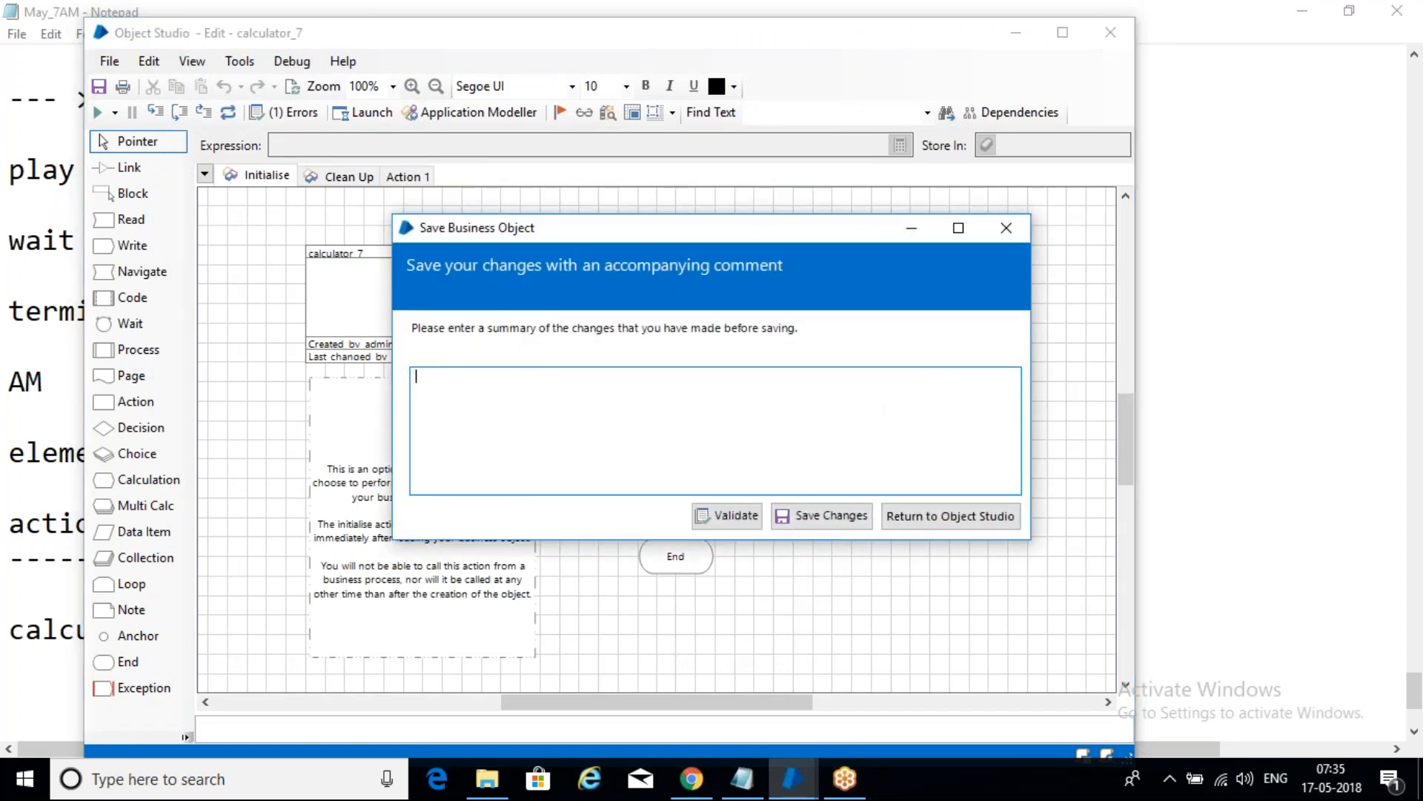
type("sd")
left_click(827, 517)
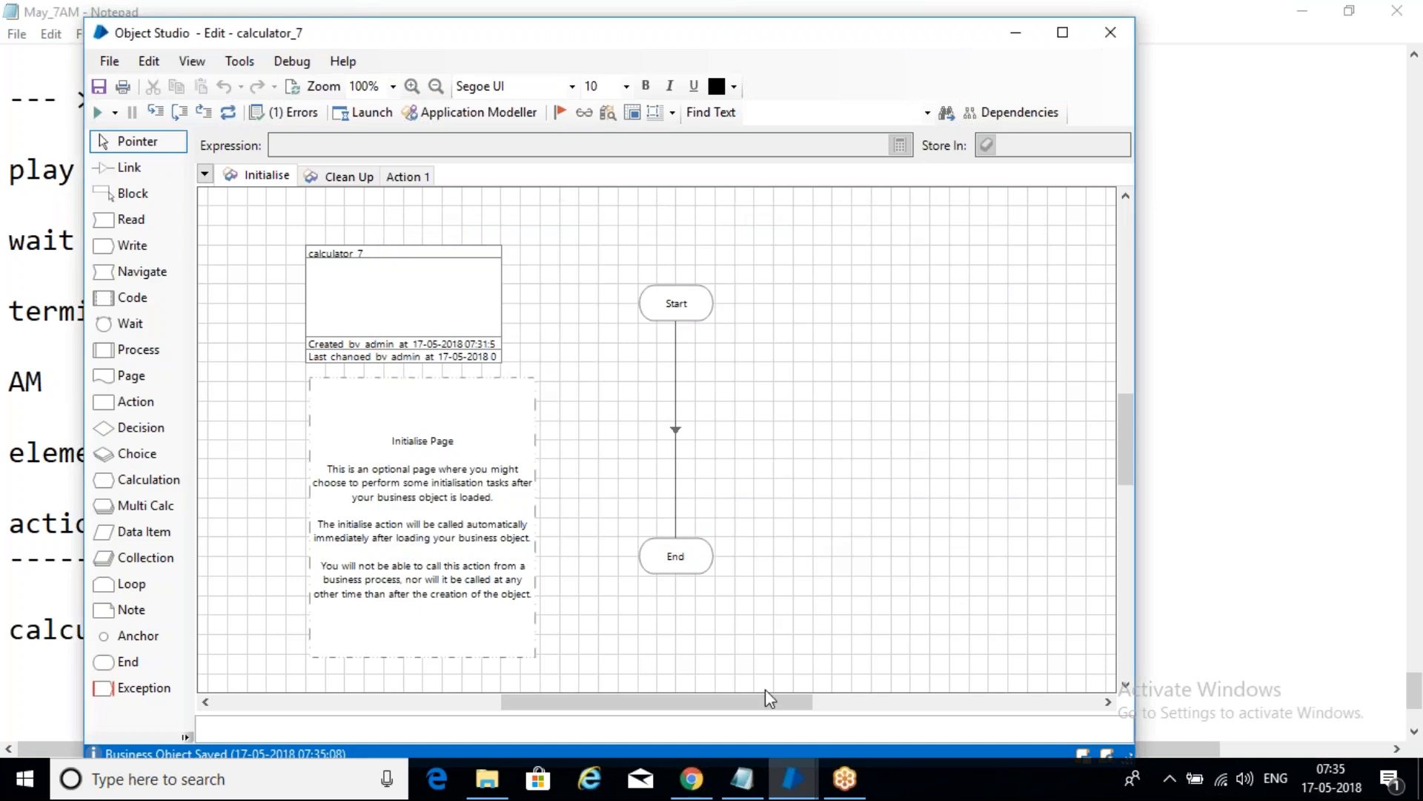
left_click(1147, 650)
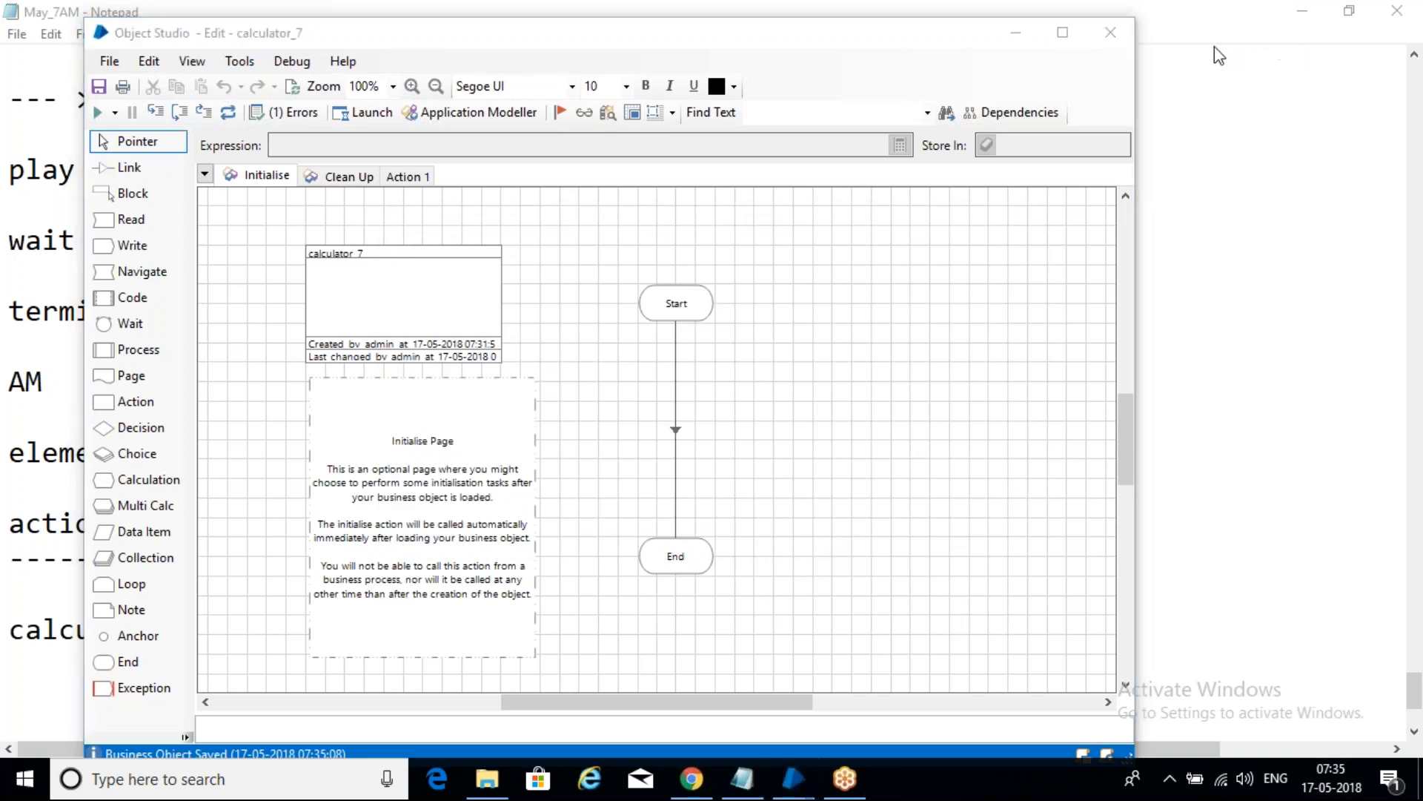
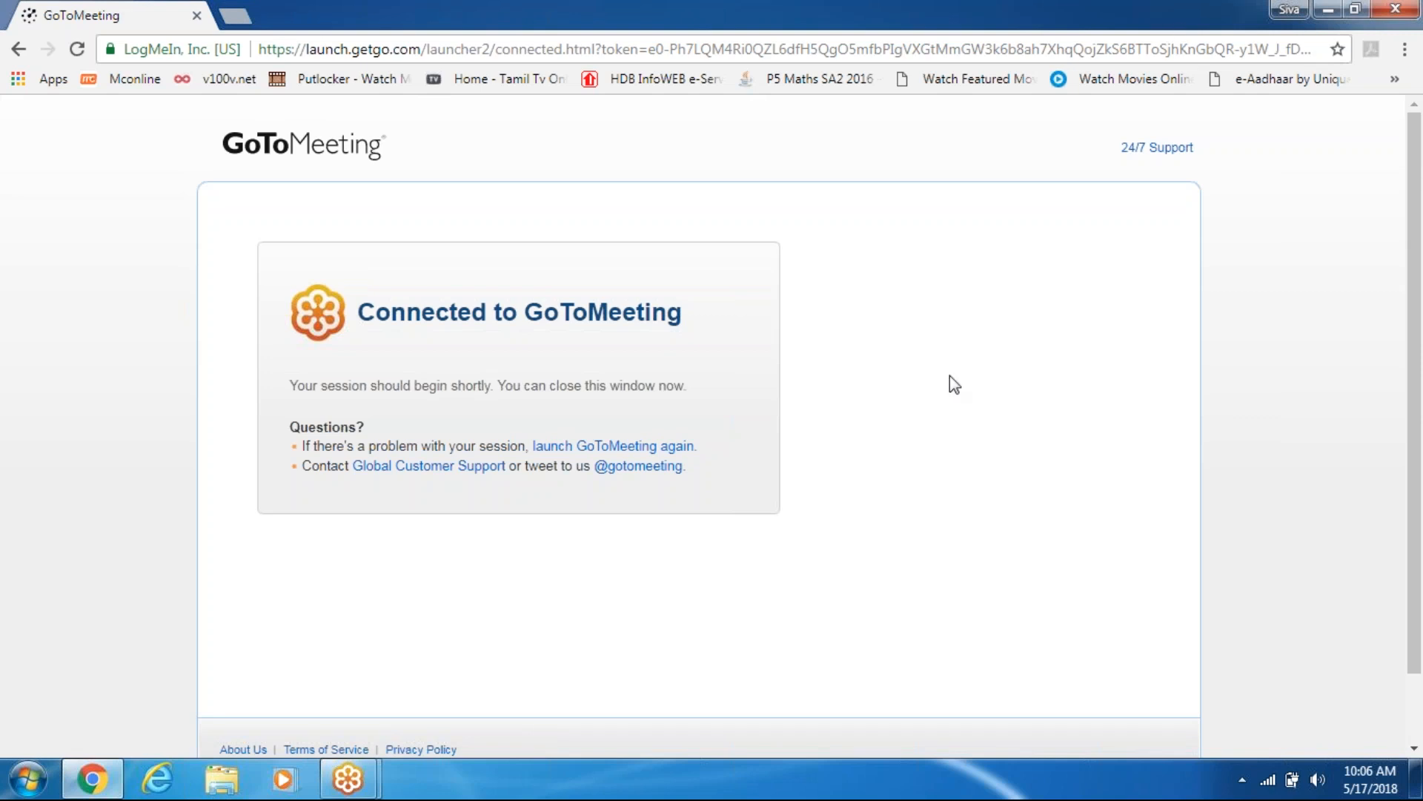
- Minimise the GoToMeeting browser and launch Blue Prism from a Start menu search for 'bl'
left_click(1324, 15)
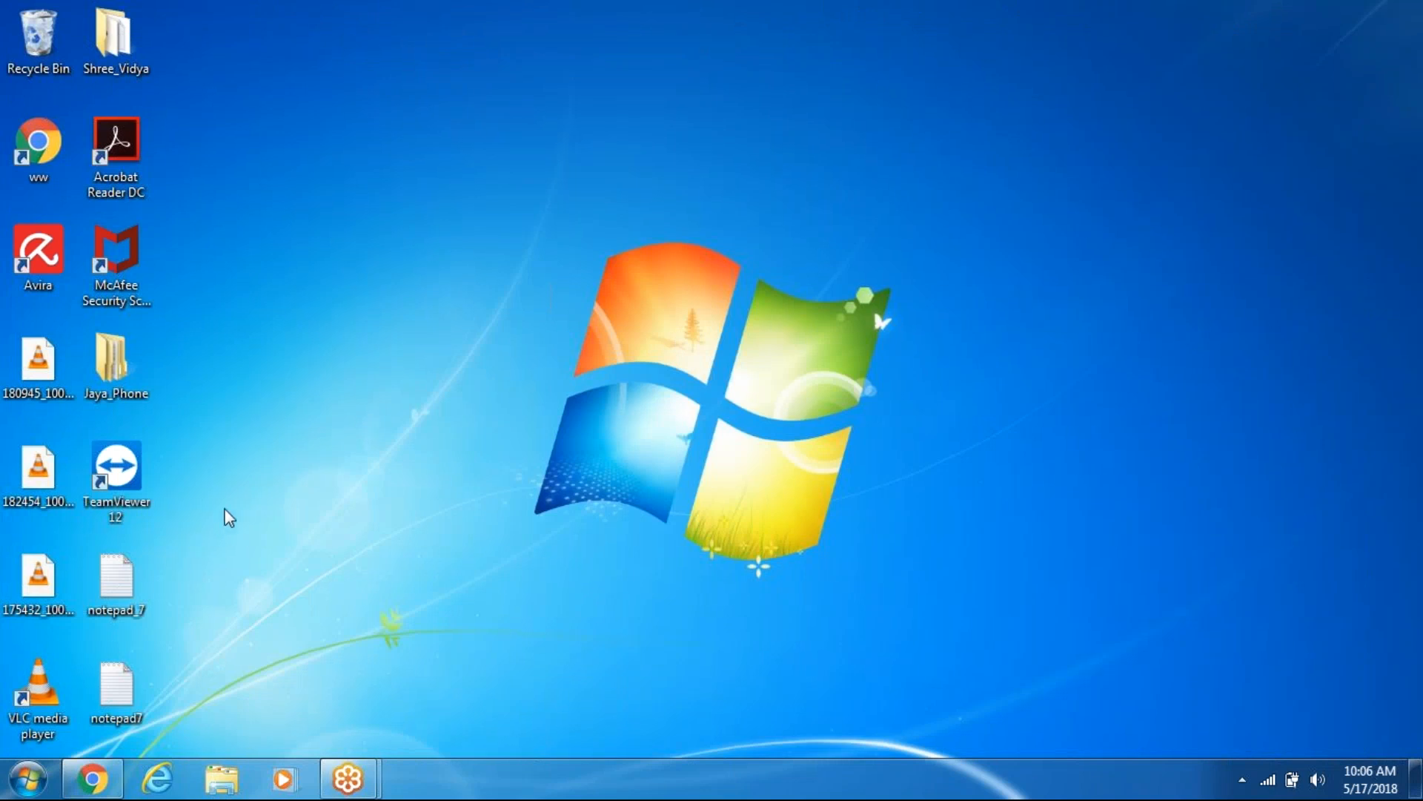
left_click(33, 779)
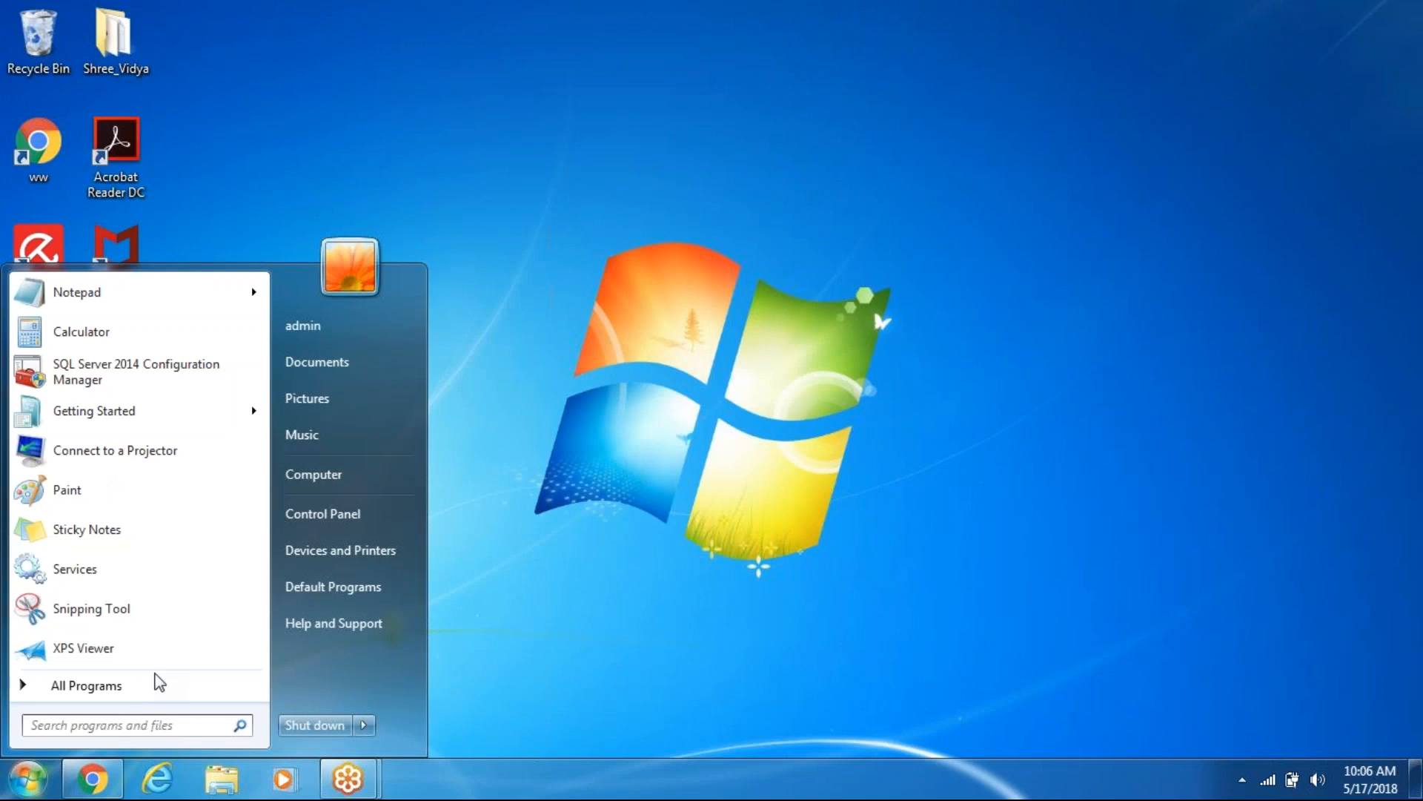
type("bl")
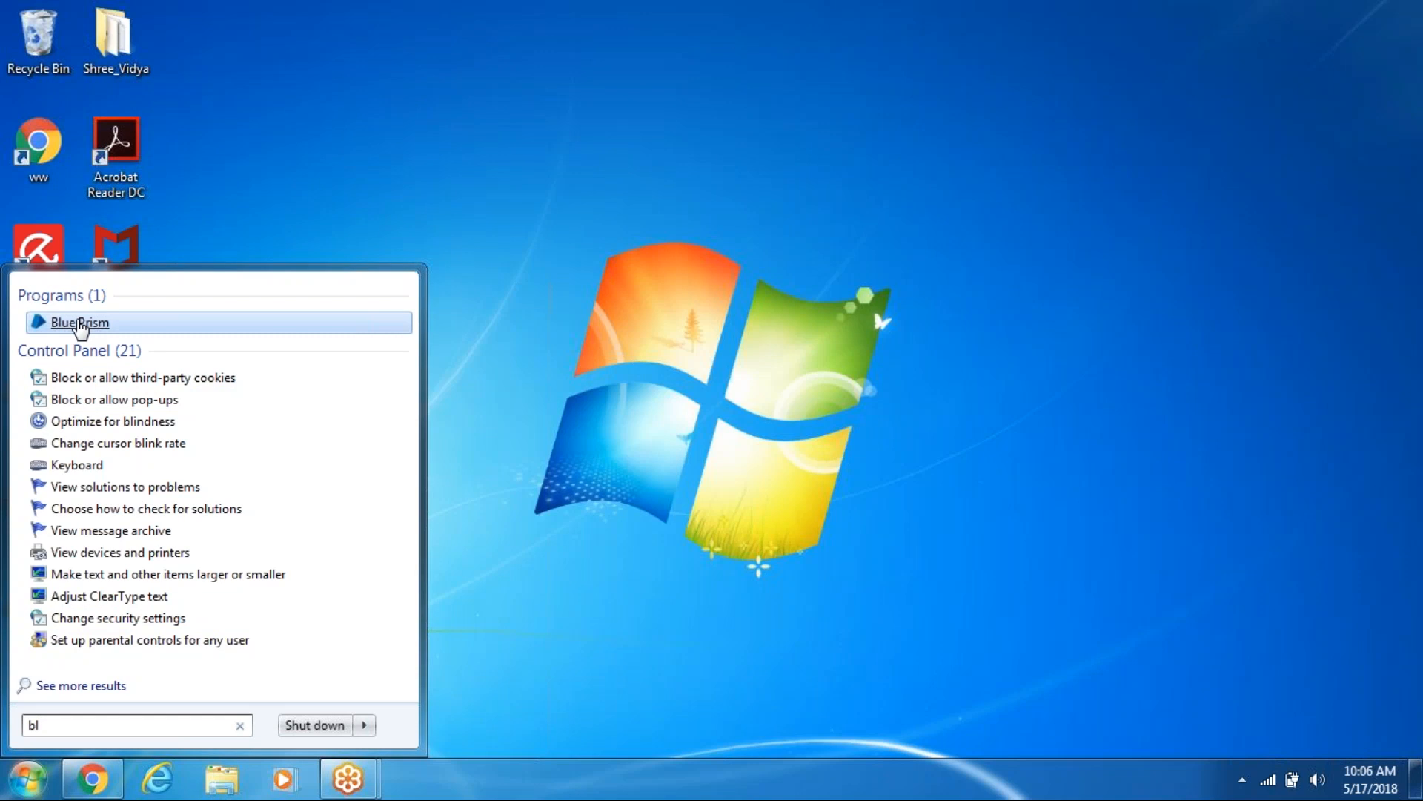
left_click(72, 325)
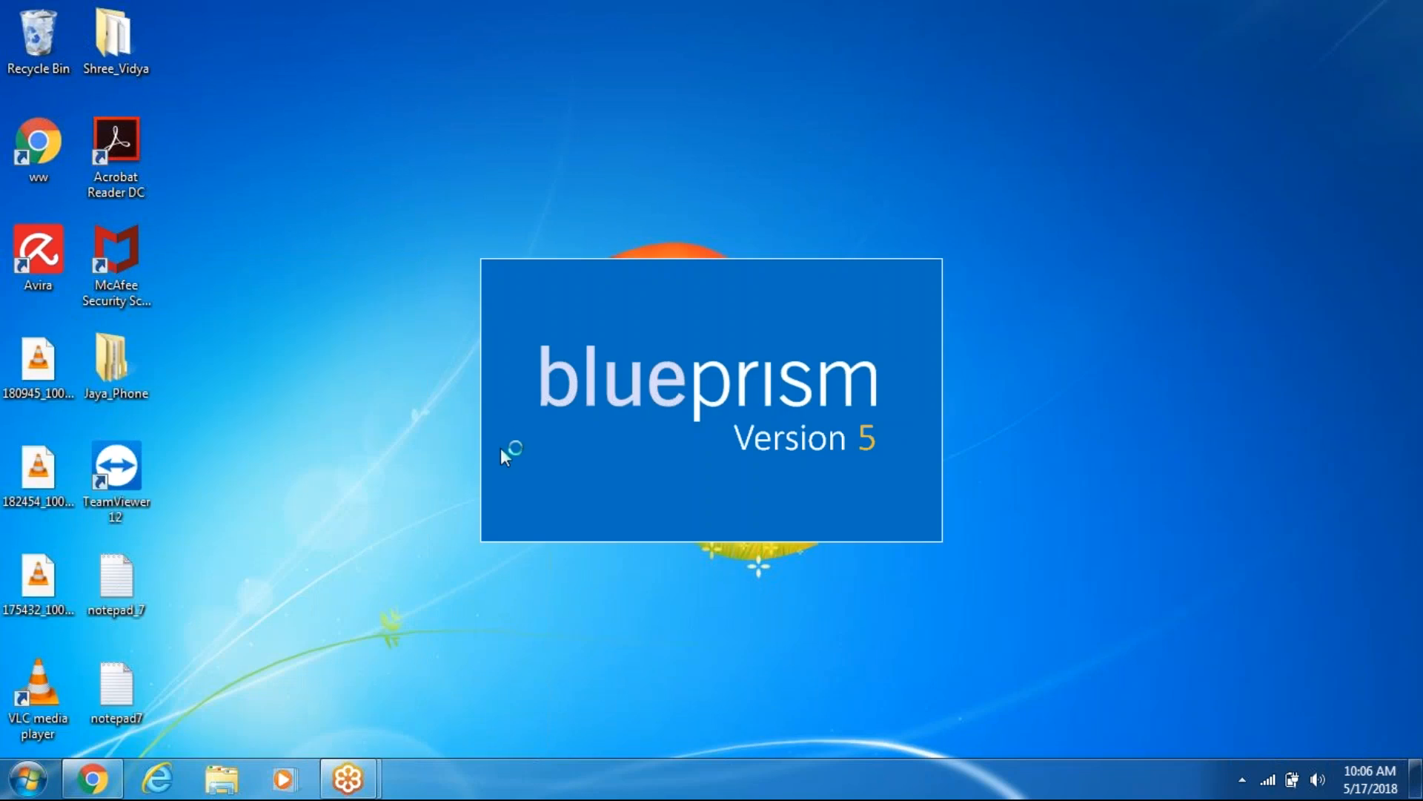
left_click(30, 778)
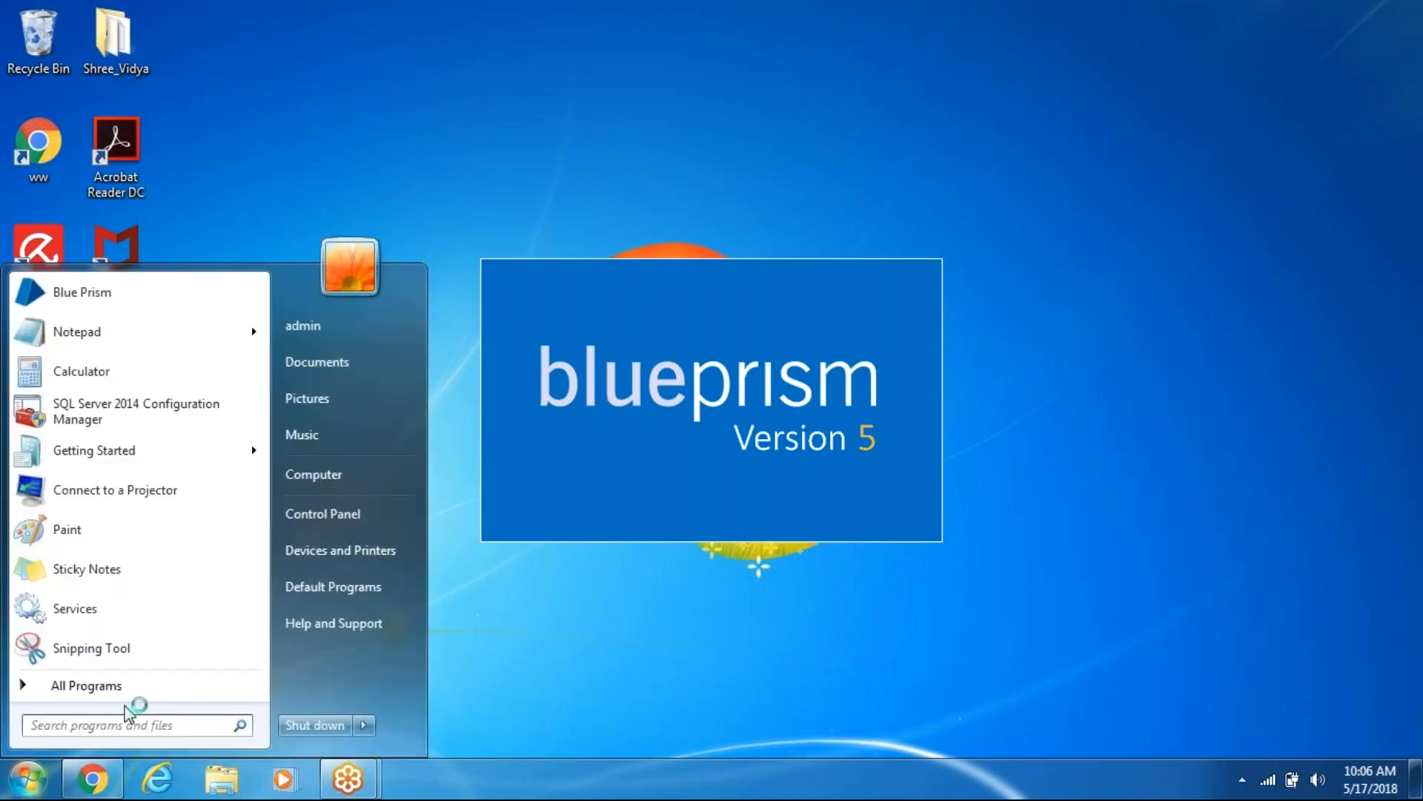
- Launch Windows Calculator, move it off the sign-in form, and close it
left_click(87, 379)
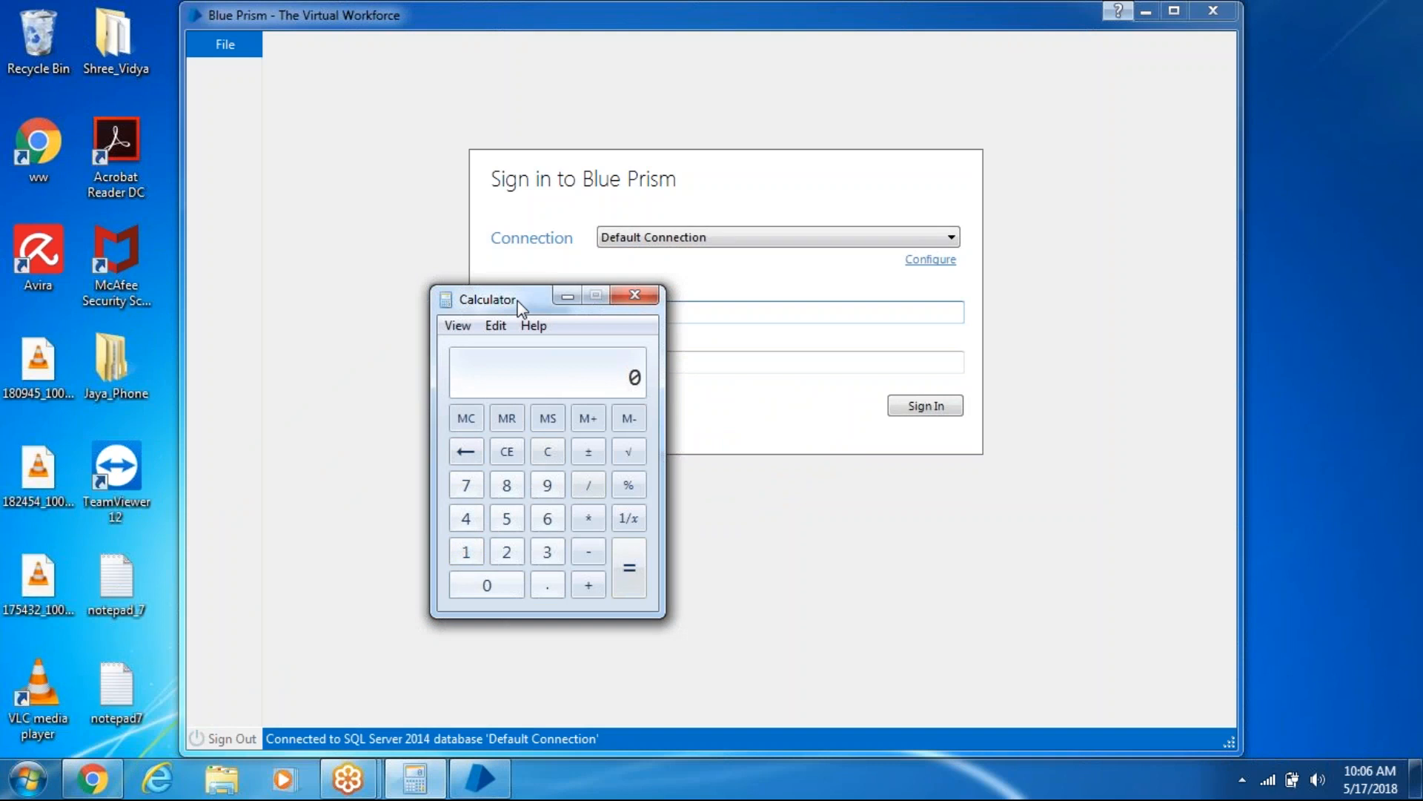
left_click_drag(523, 307, 341, 328)
left_click(454, 315)
- Sign in with the username and password, re-entering the password after the failed login
type("admin")
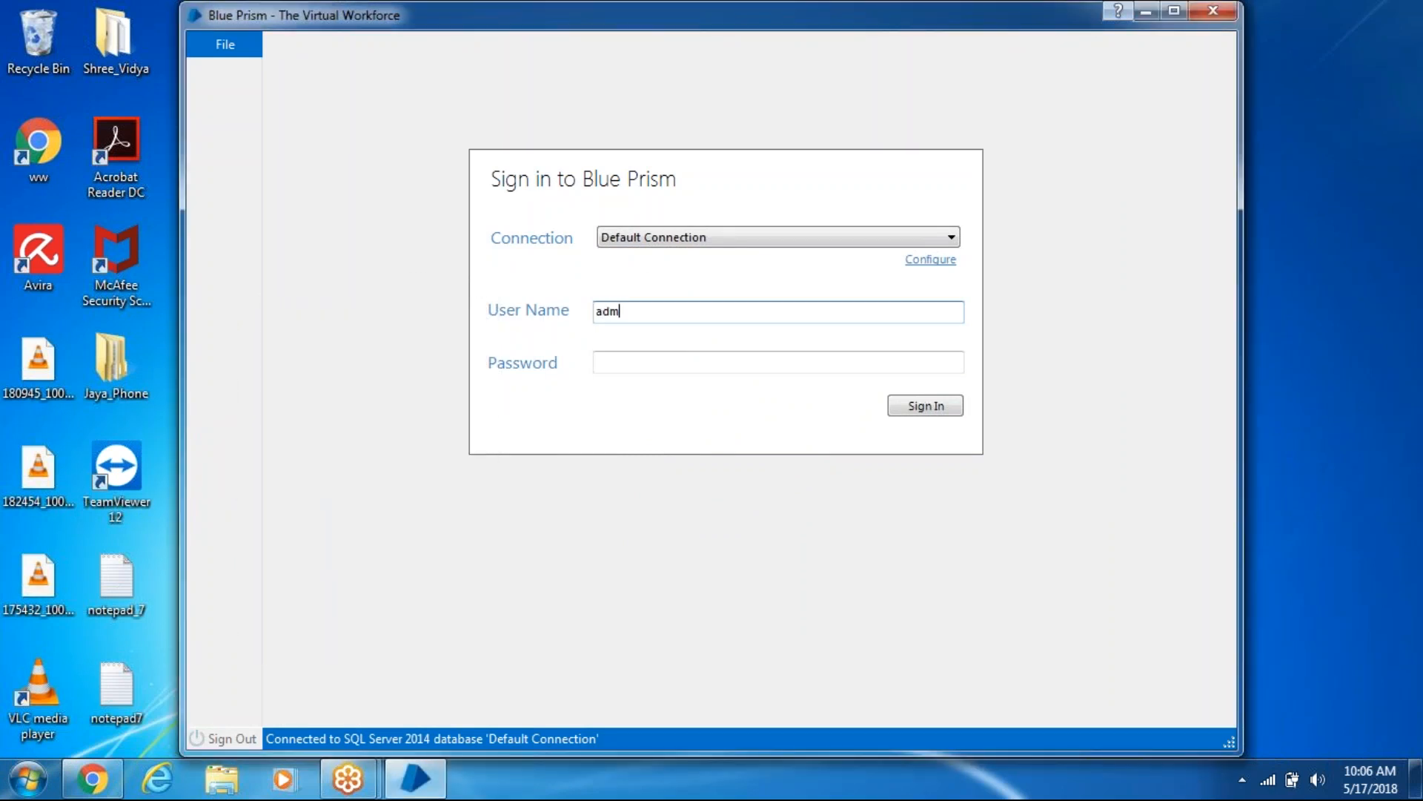
key("Tab")
type("admin123")
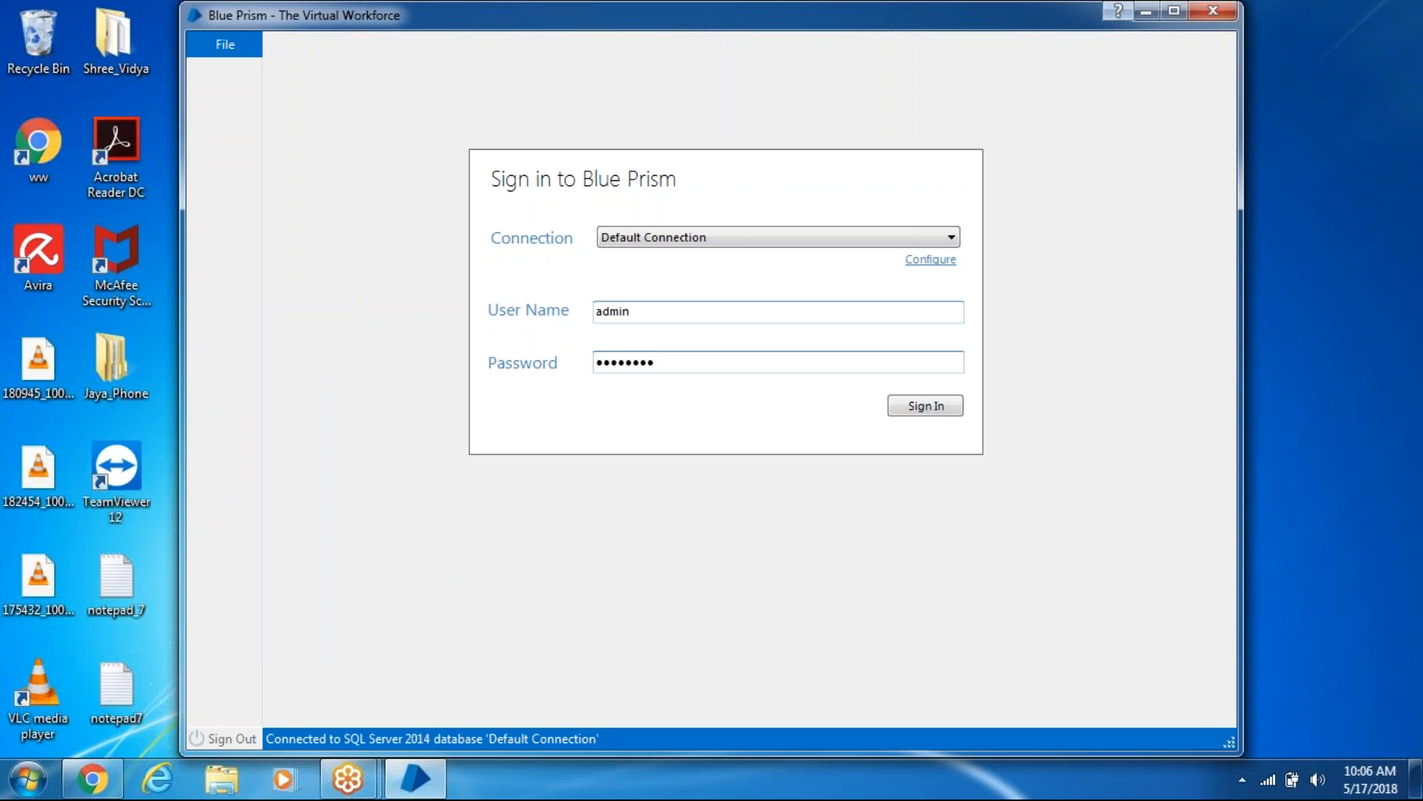
left_click(924, 406)
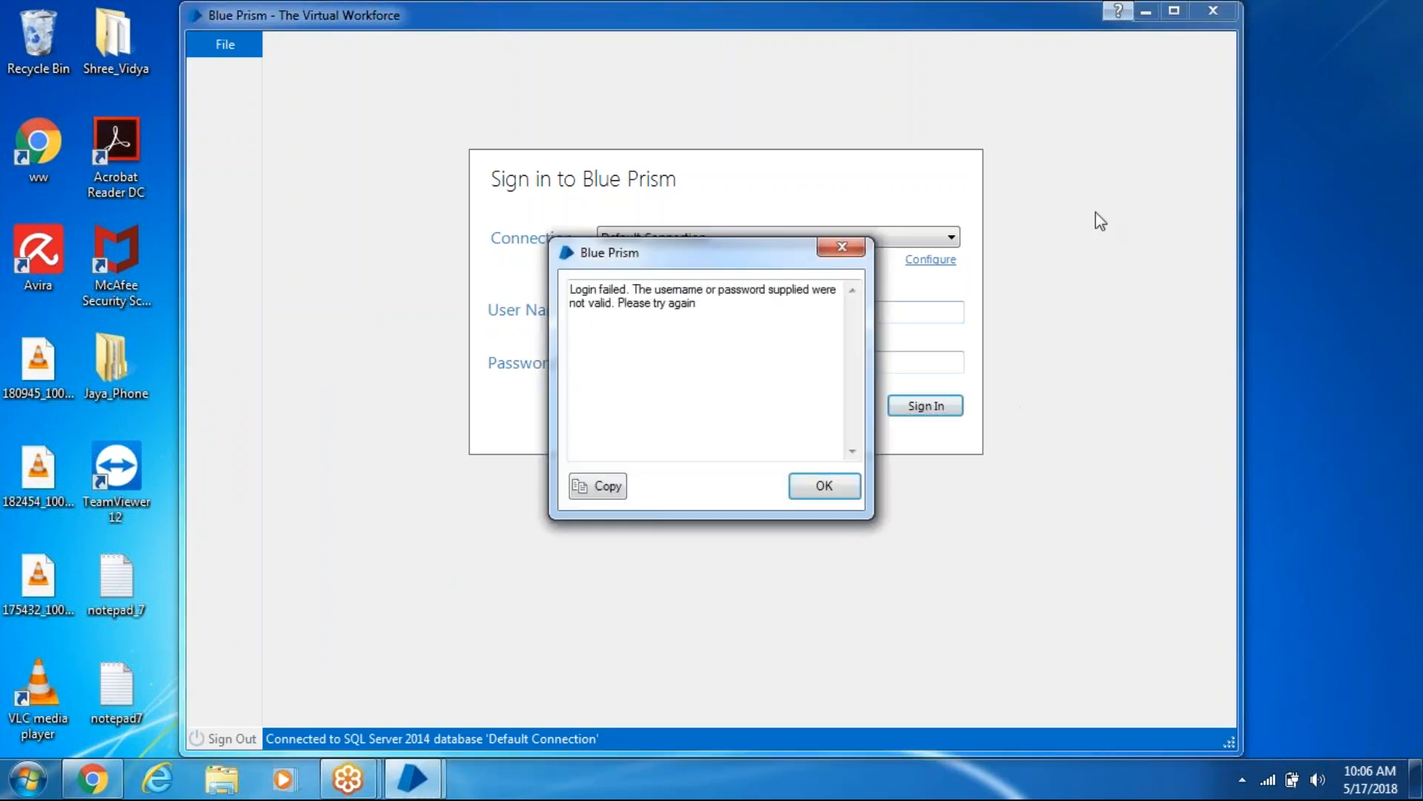
left_click(823, 485)
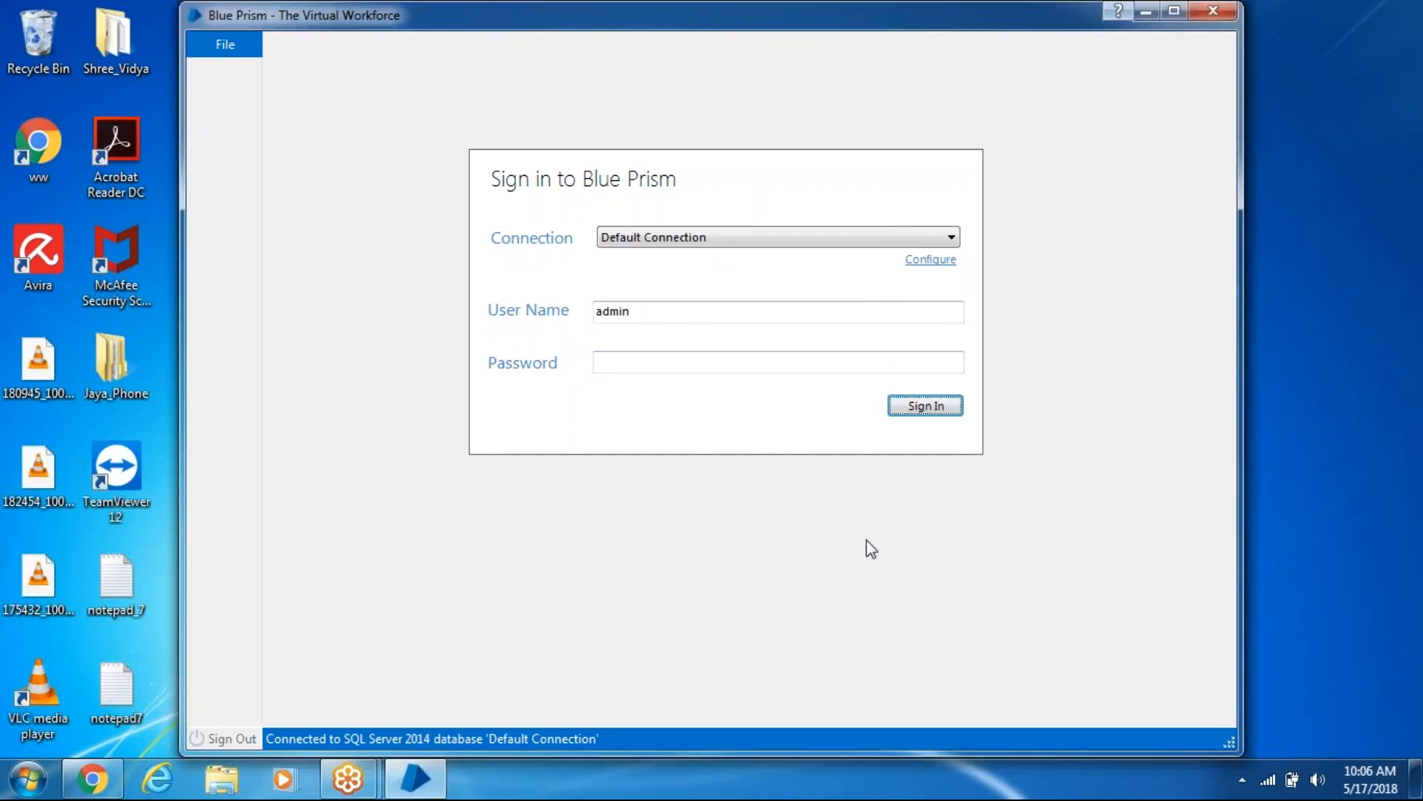
left_click(728, 357)
type("••••••")
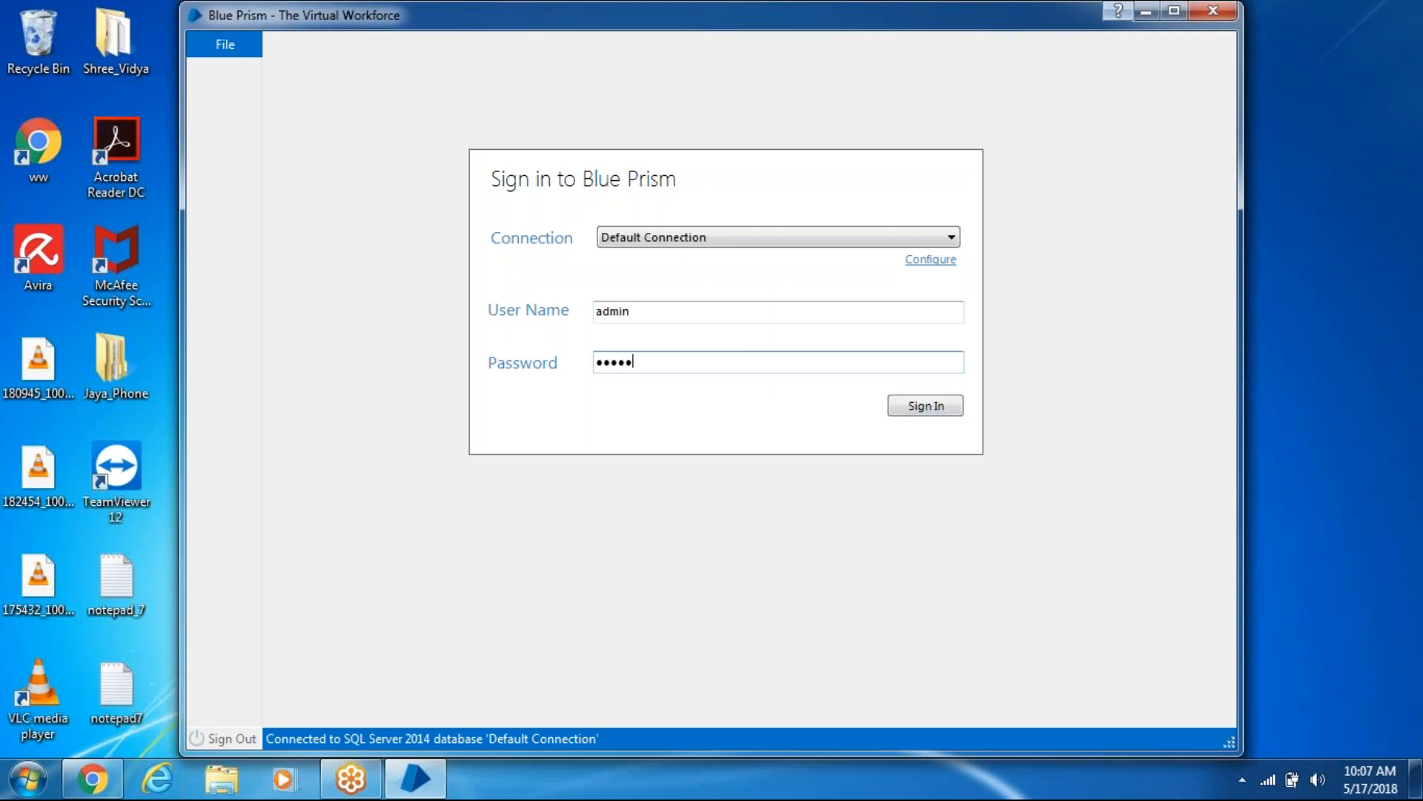
key("Return")
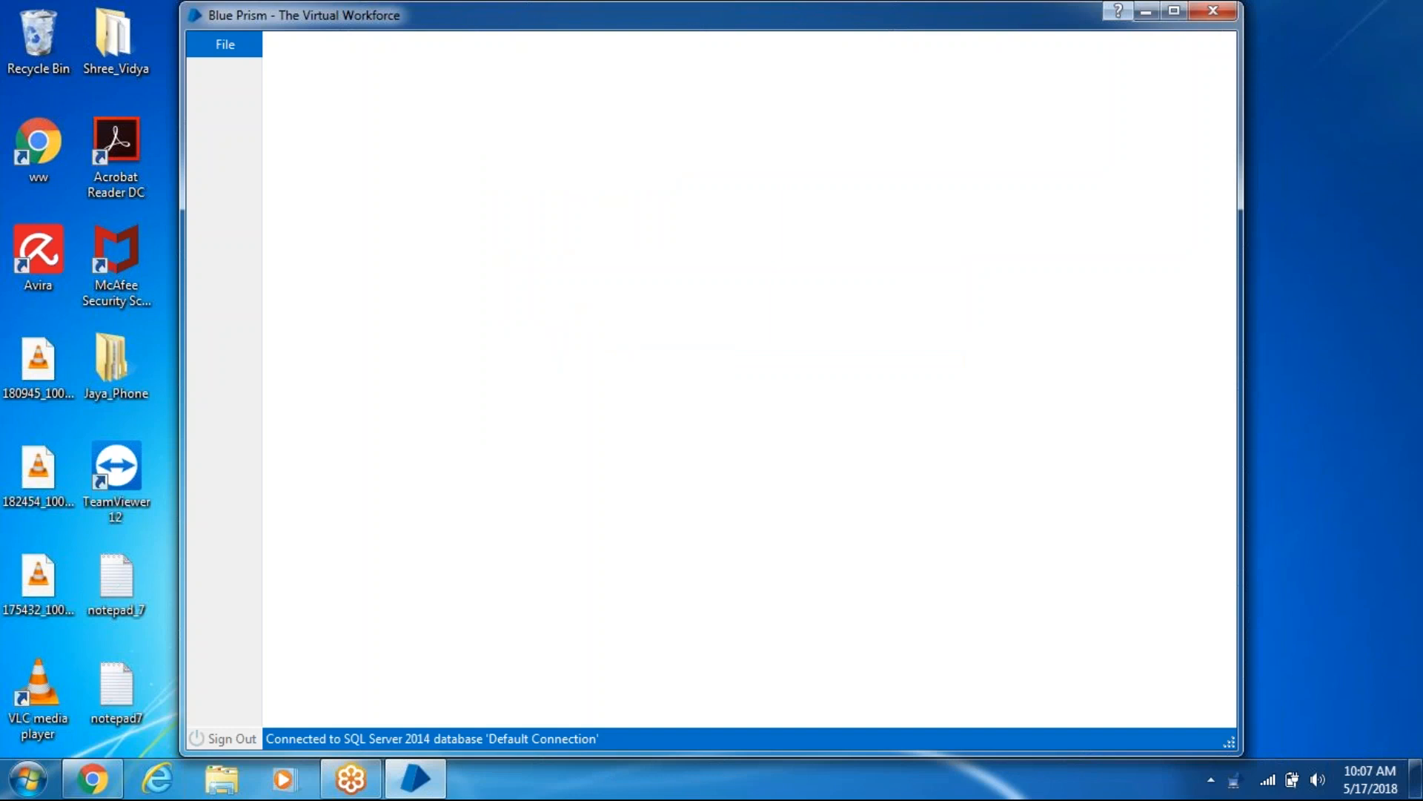
- In the maximised Studio view, create the business object 'calculator' under Objects and open it
left_click(1177, 12)
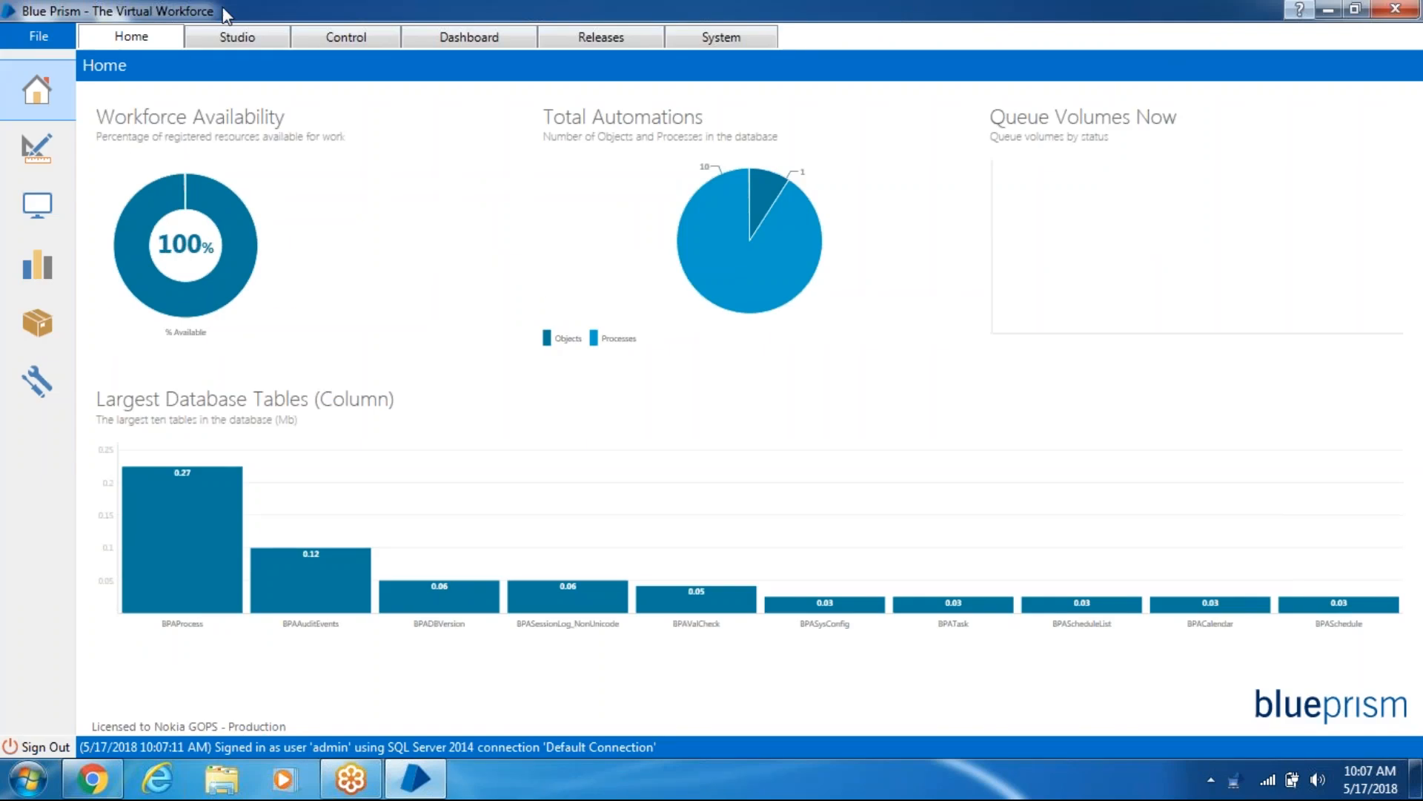
left_click(242, 43)
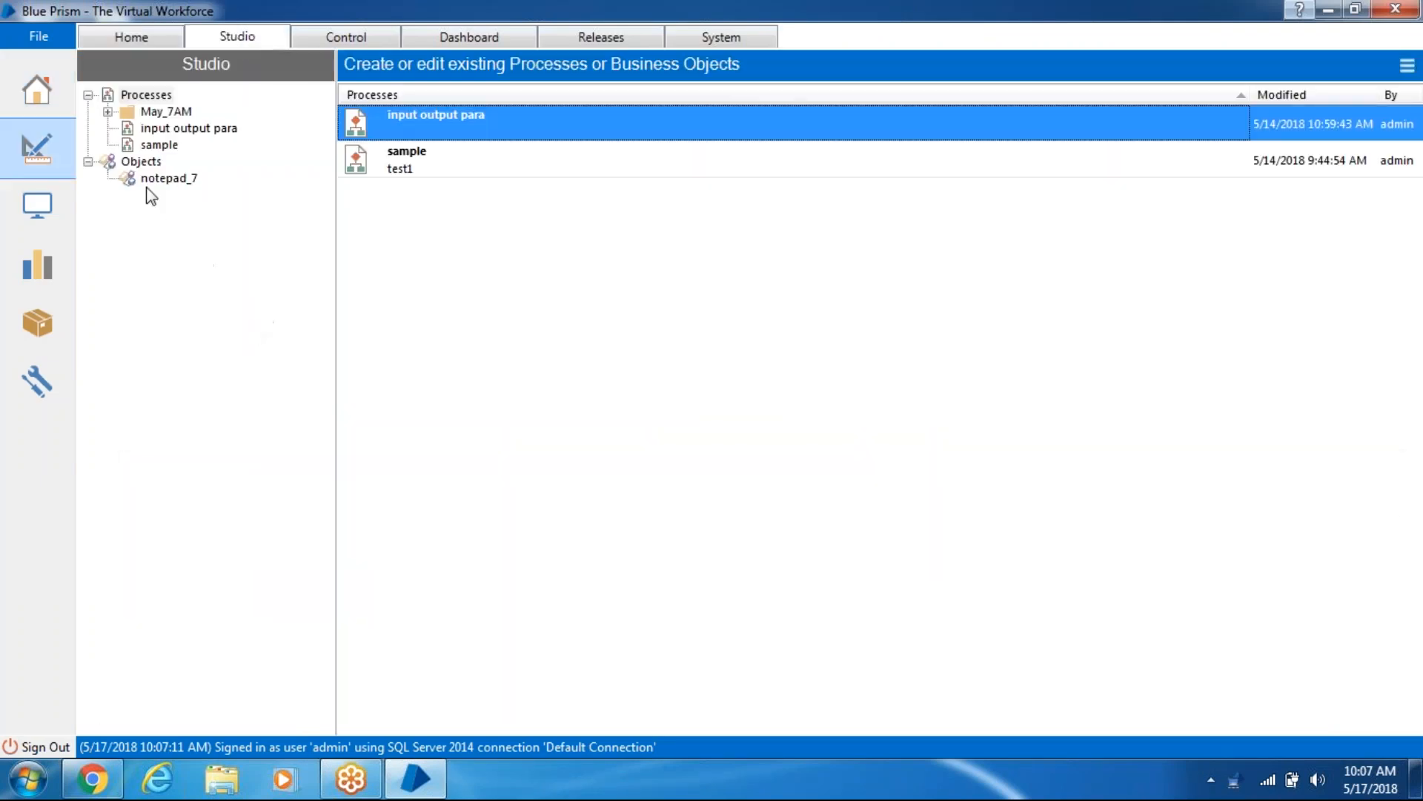
right_click(155, 160)
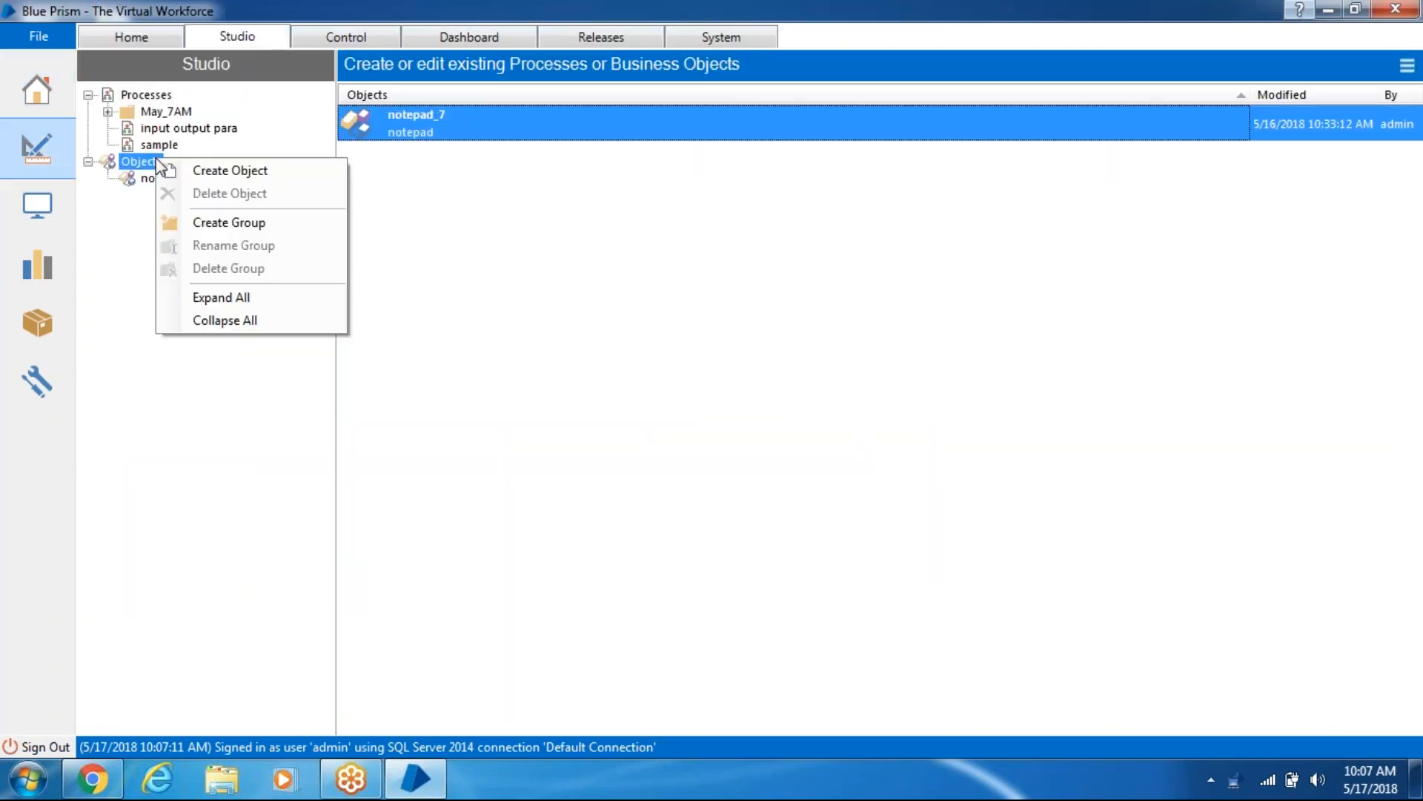
left_click(217, 172)
type("calculator")
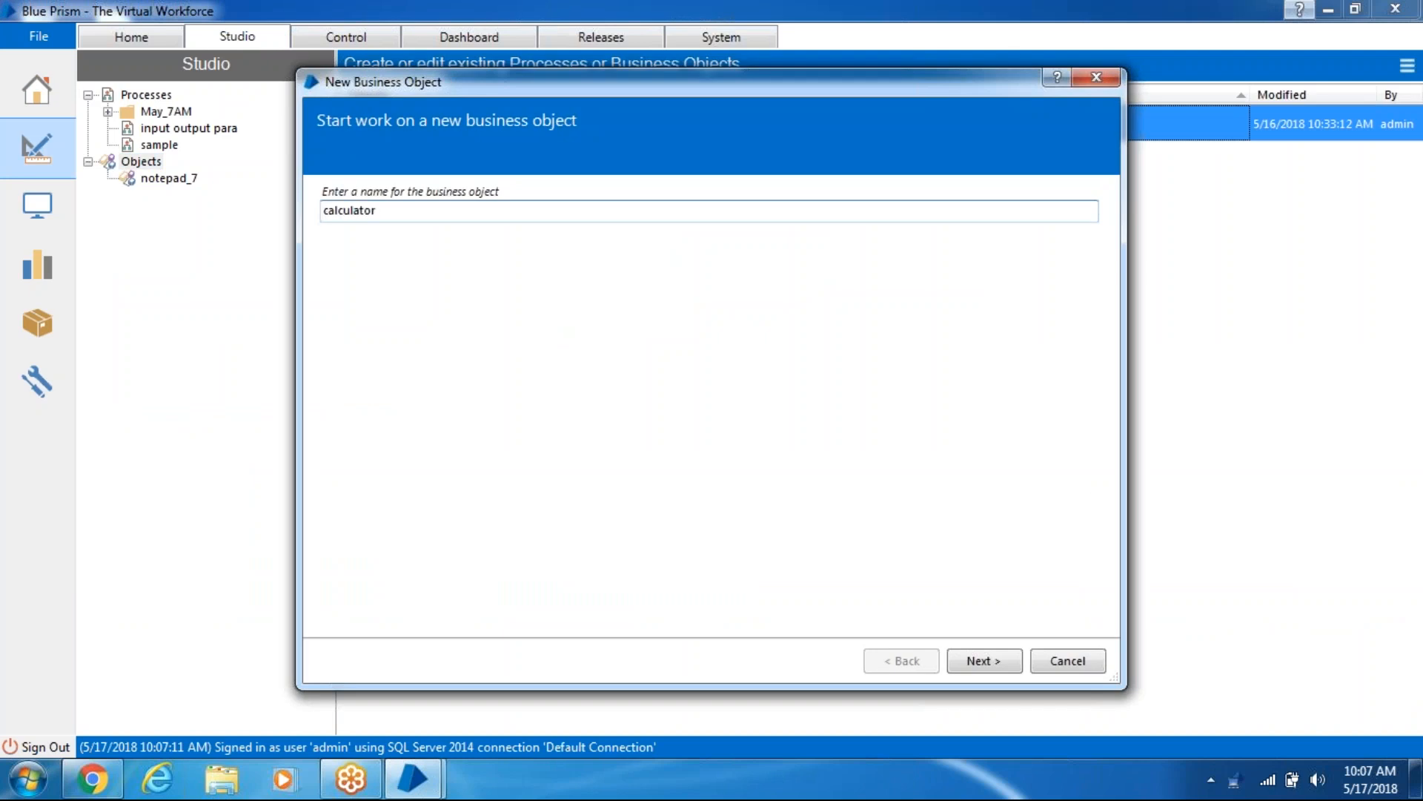
left_click(1007, 664)
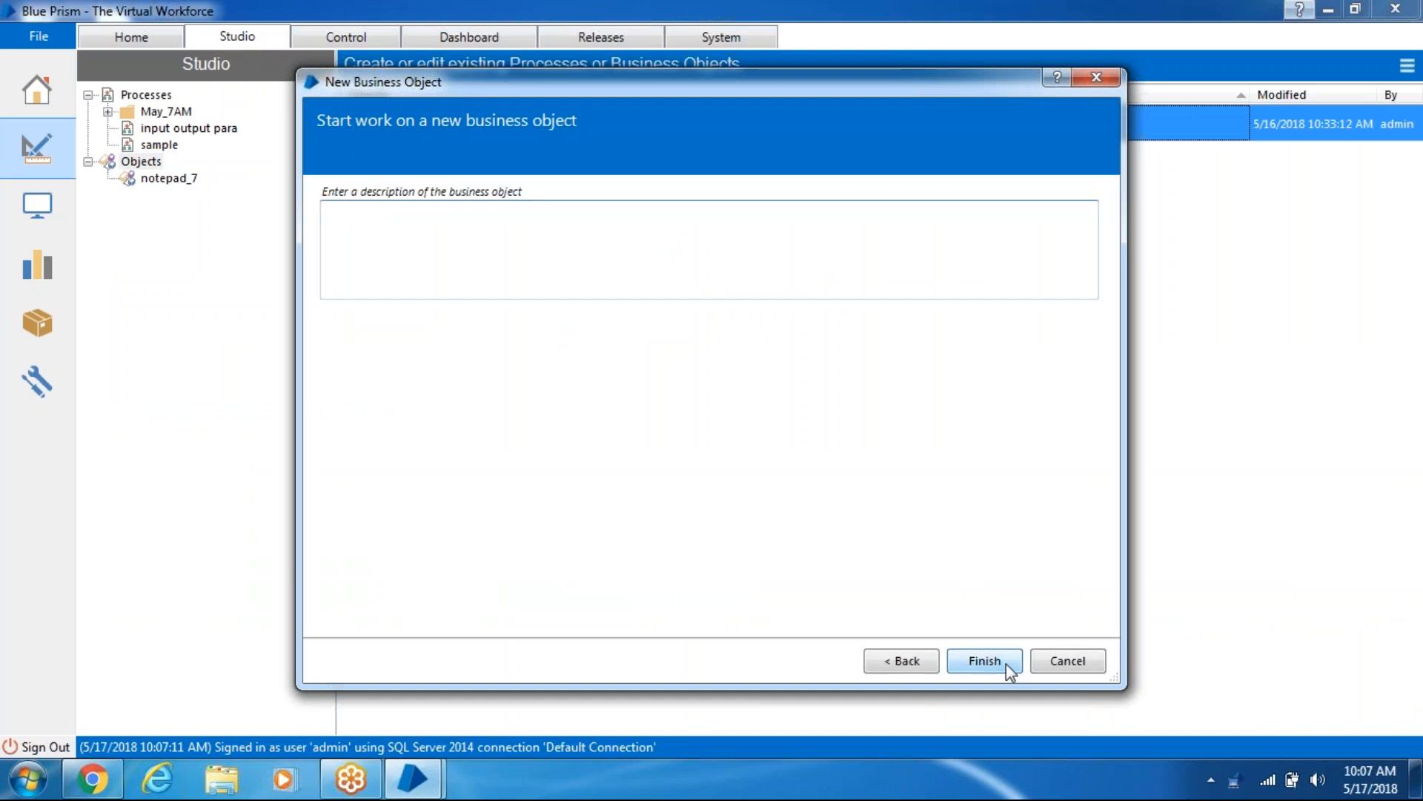
left_click(1007, 665)
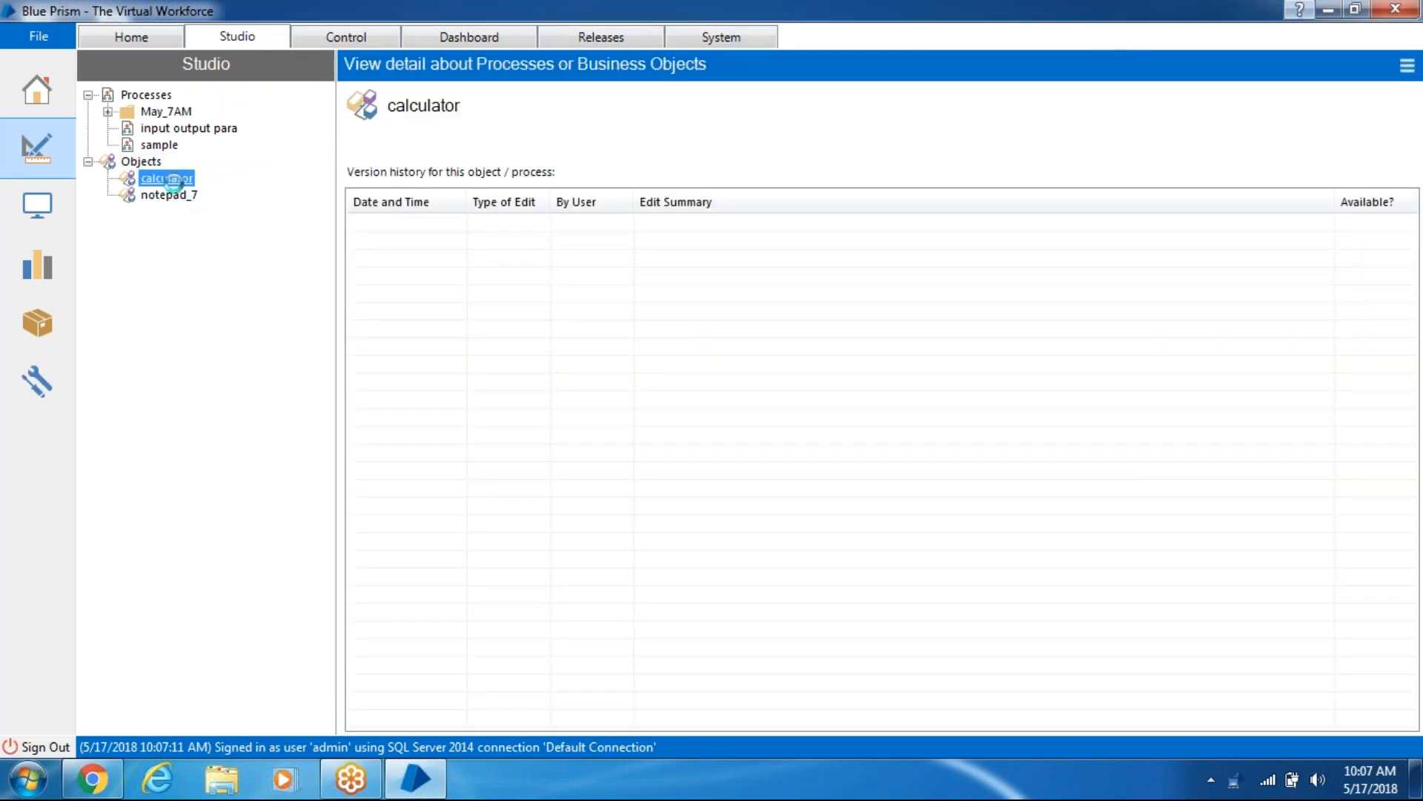
double_click(167, 178)
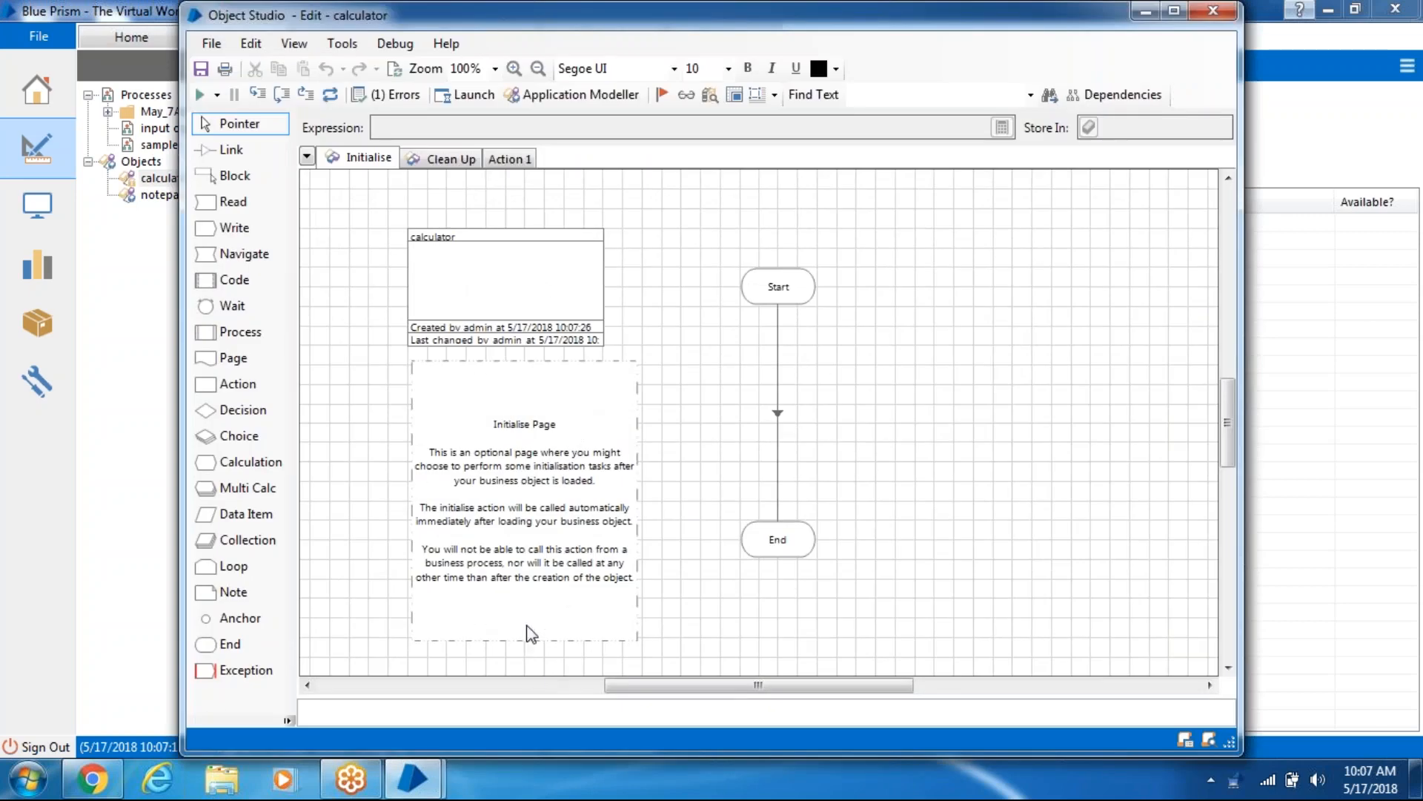
- Open Windows Calculator and compute 9 × 7 = 63
left_click(22, 785)
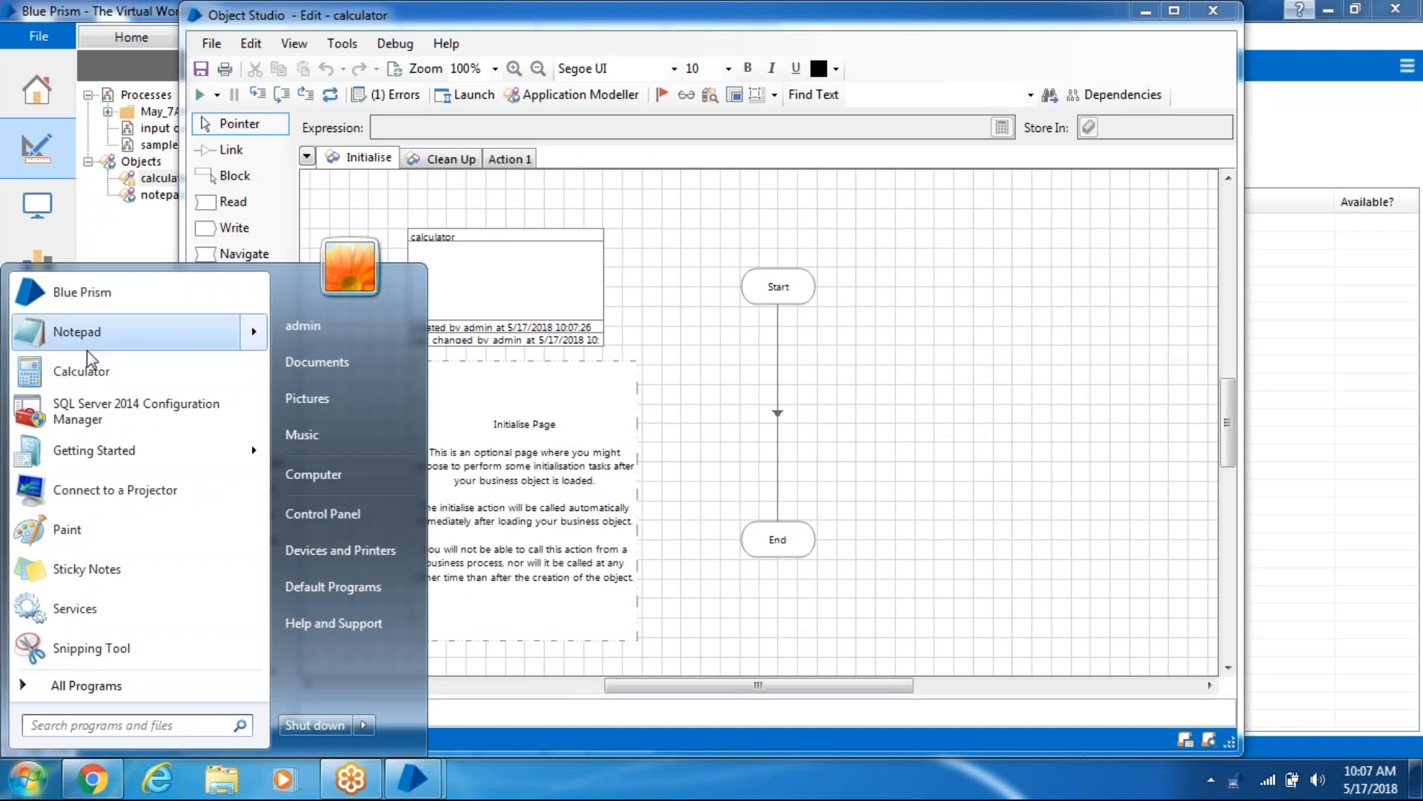
left_click(86, 371)
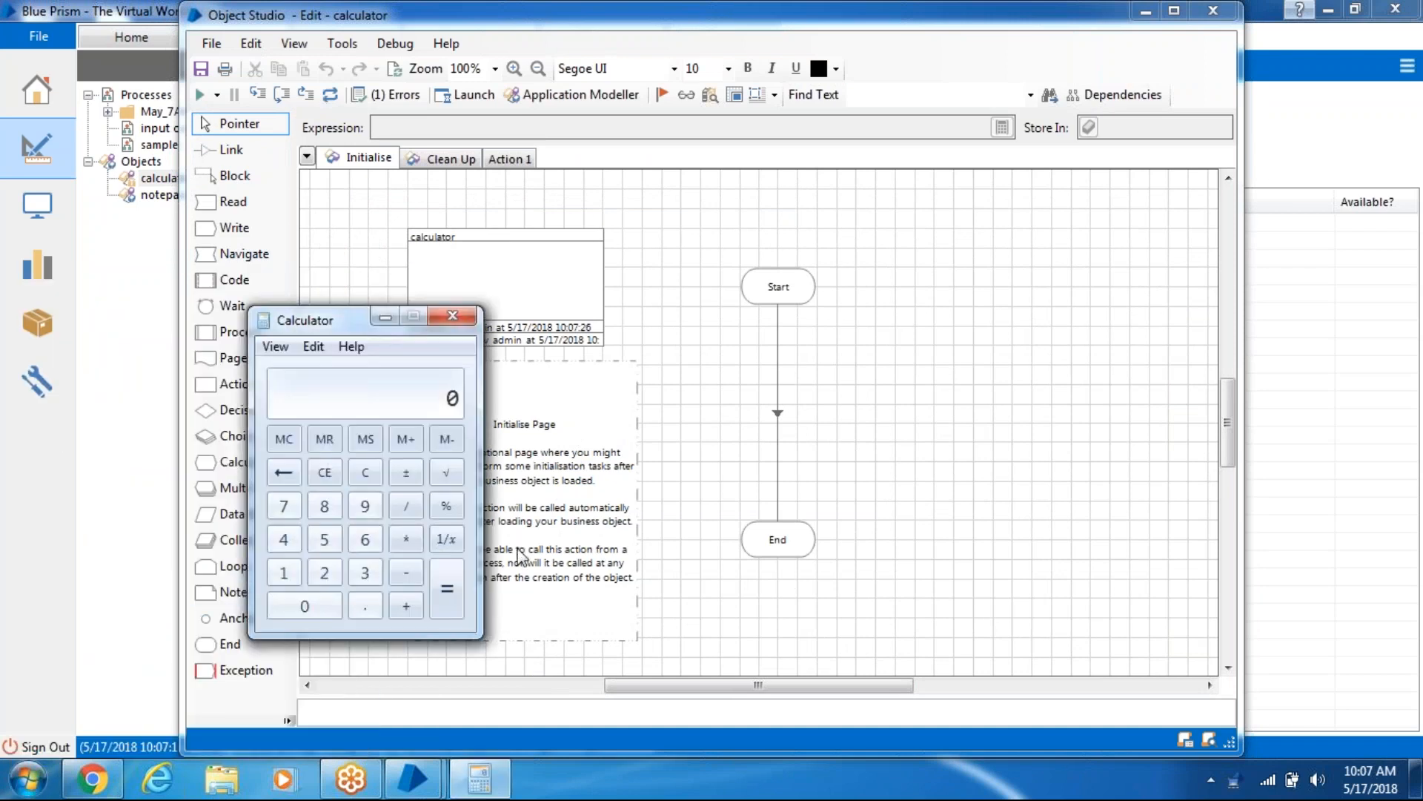
left_click(365, 511)
left_click(405, 543)
left_click(290, 508)
left_click(447, 585)
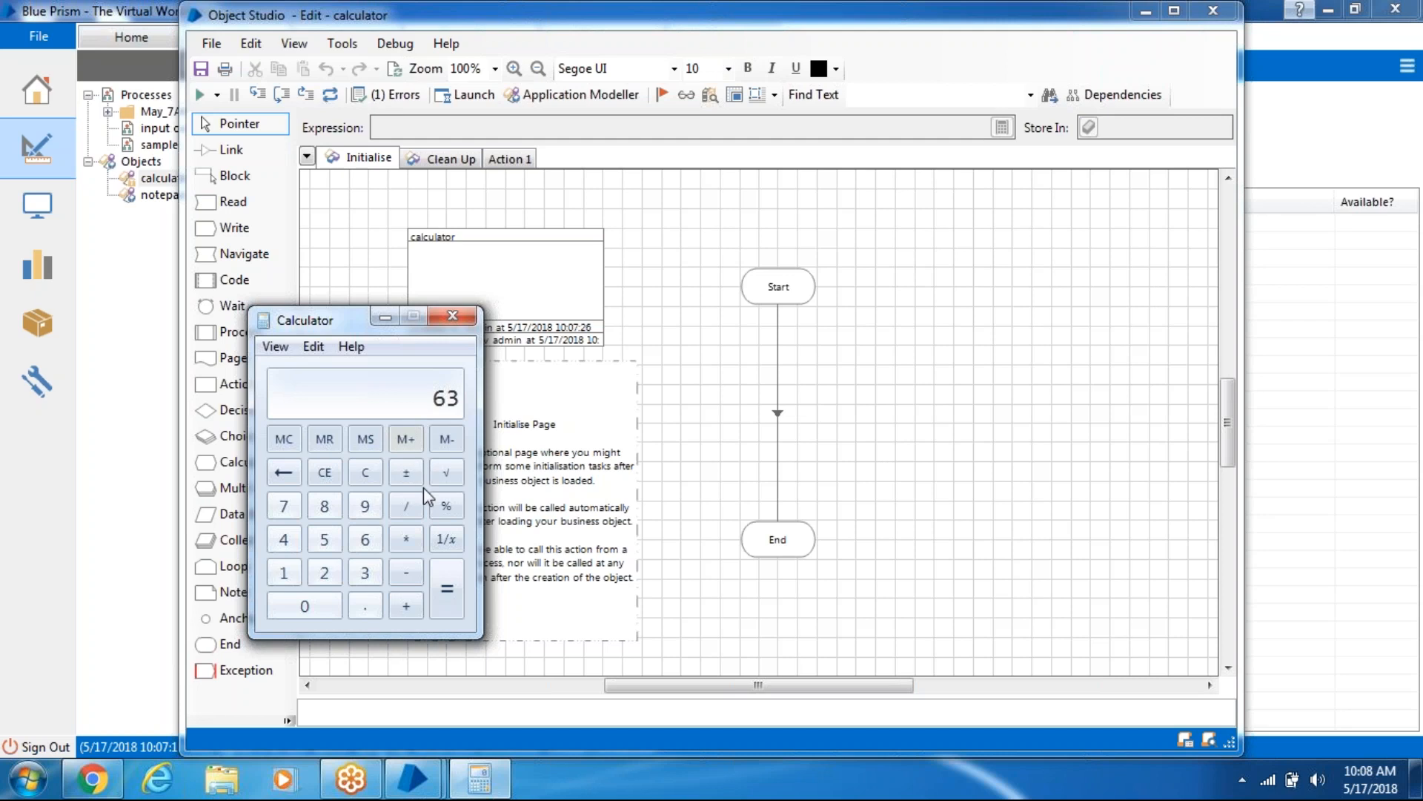
- Clear the display, recompute 9 × 7 = 63, and close Calculator
left_click(380, 475)
left_click(375, 512)
left_click(405, 543)
left_click(281, 509)
left_click(444, 594)
left_click(453, 316)
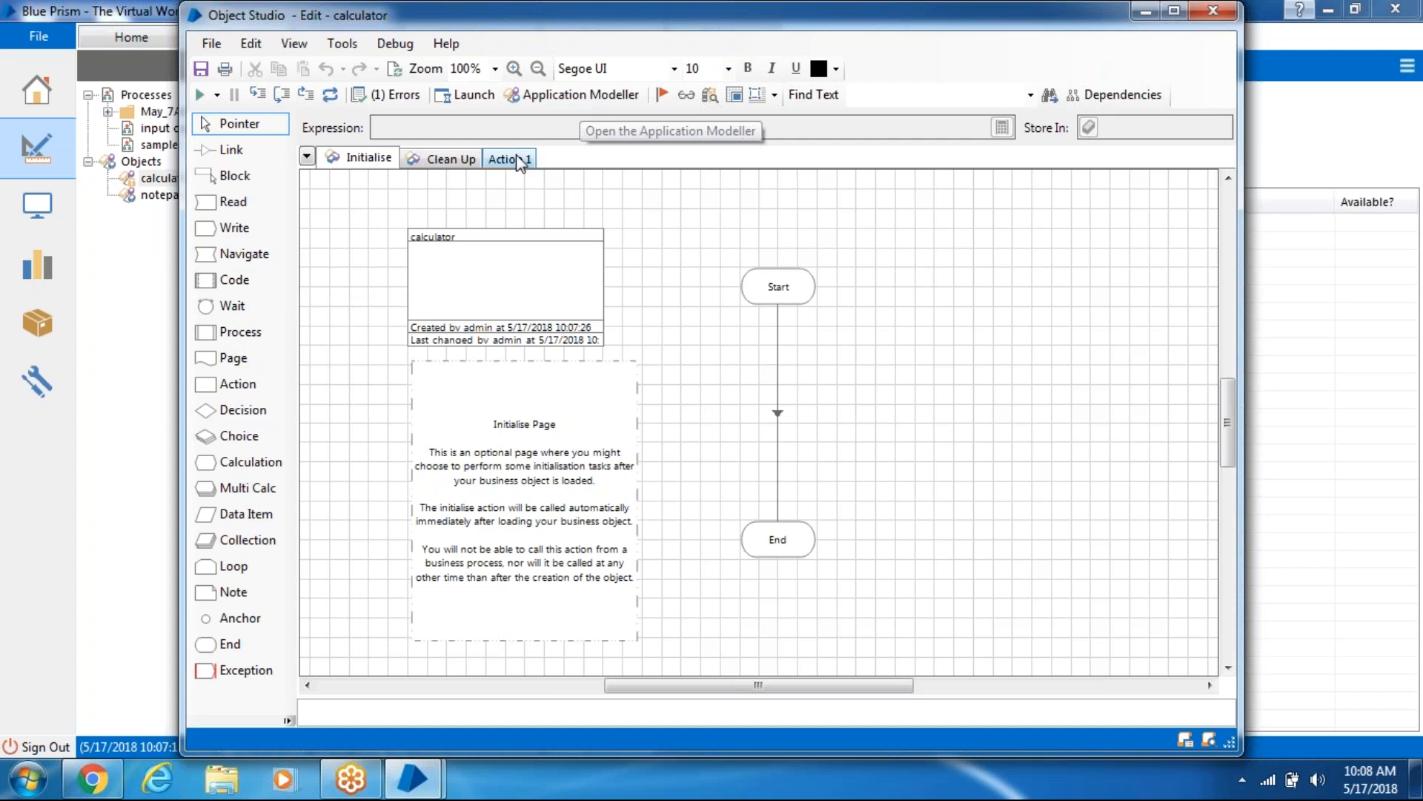
- Start the application model wizard with the default name, Windows Application type, and executable launch
left_click(577, 100)
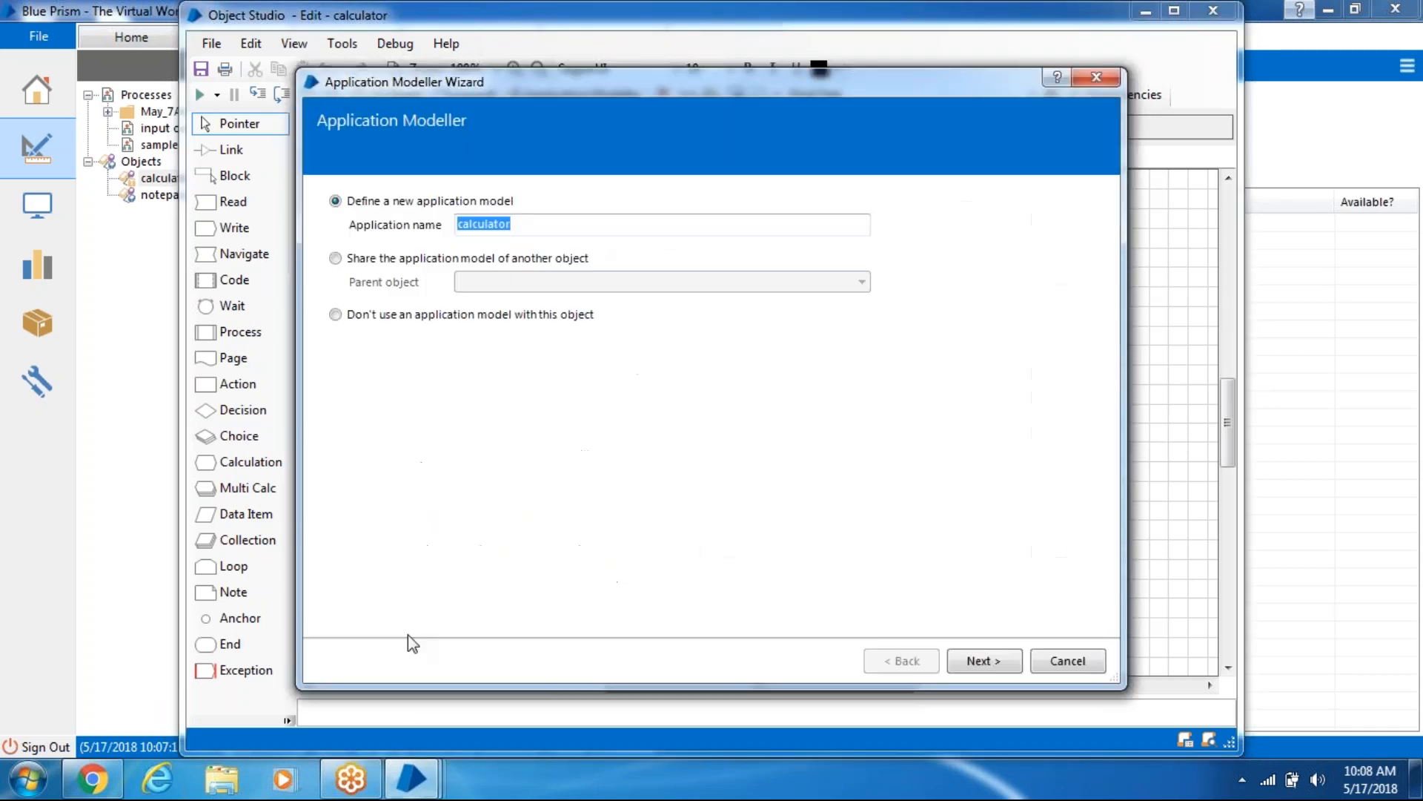
left_click(984, 659)
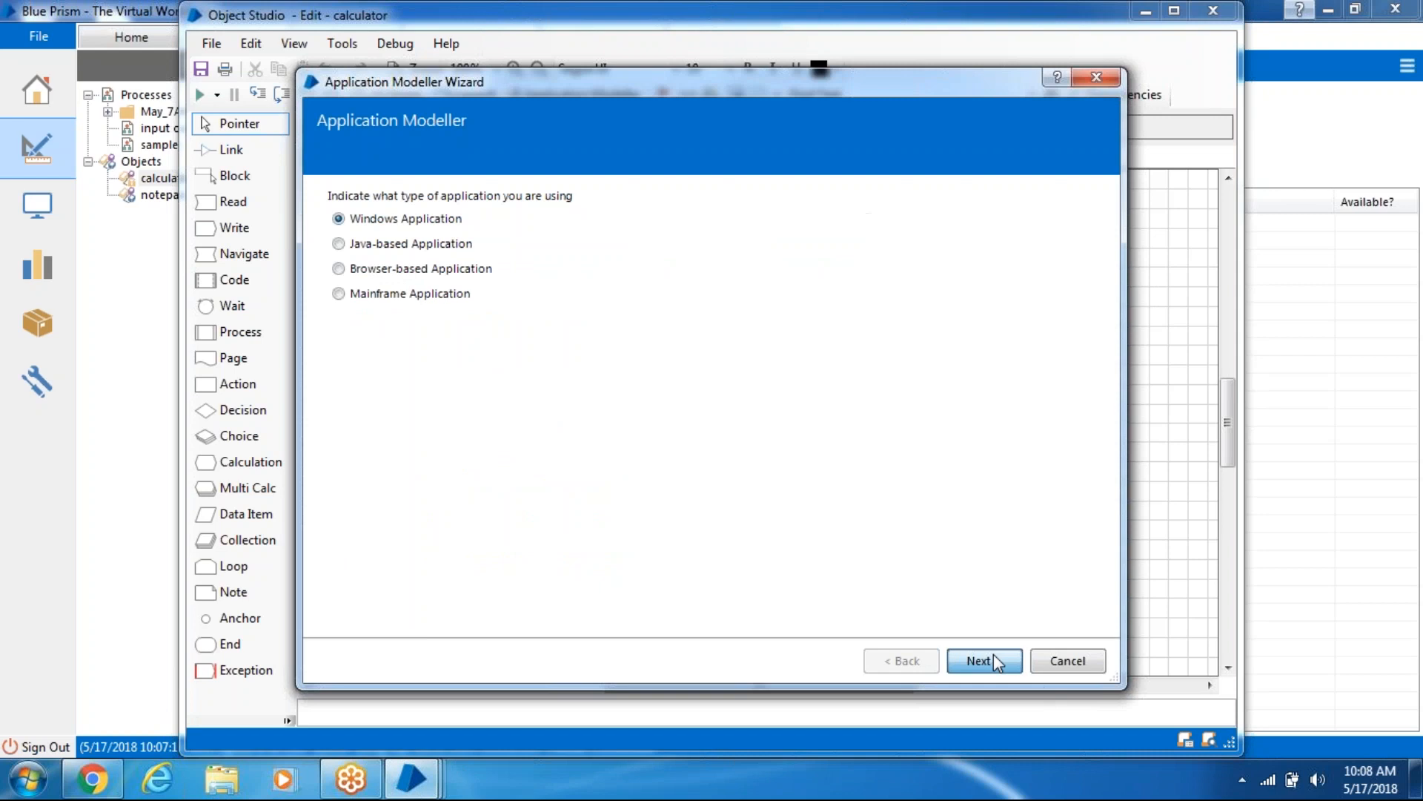
left_click(994, 658)
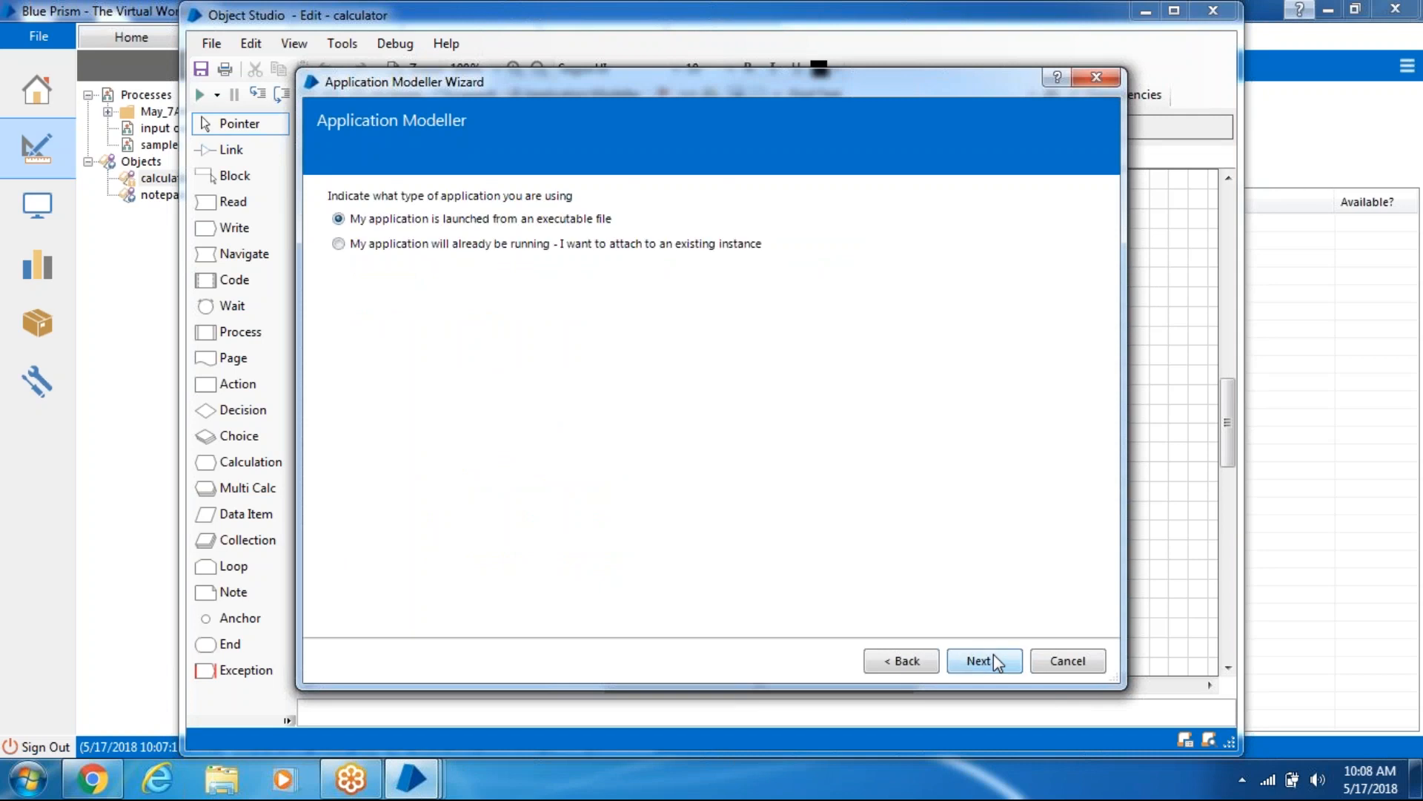
left_click(993, 658)
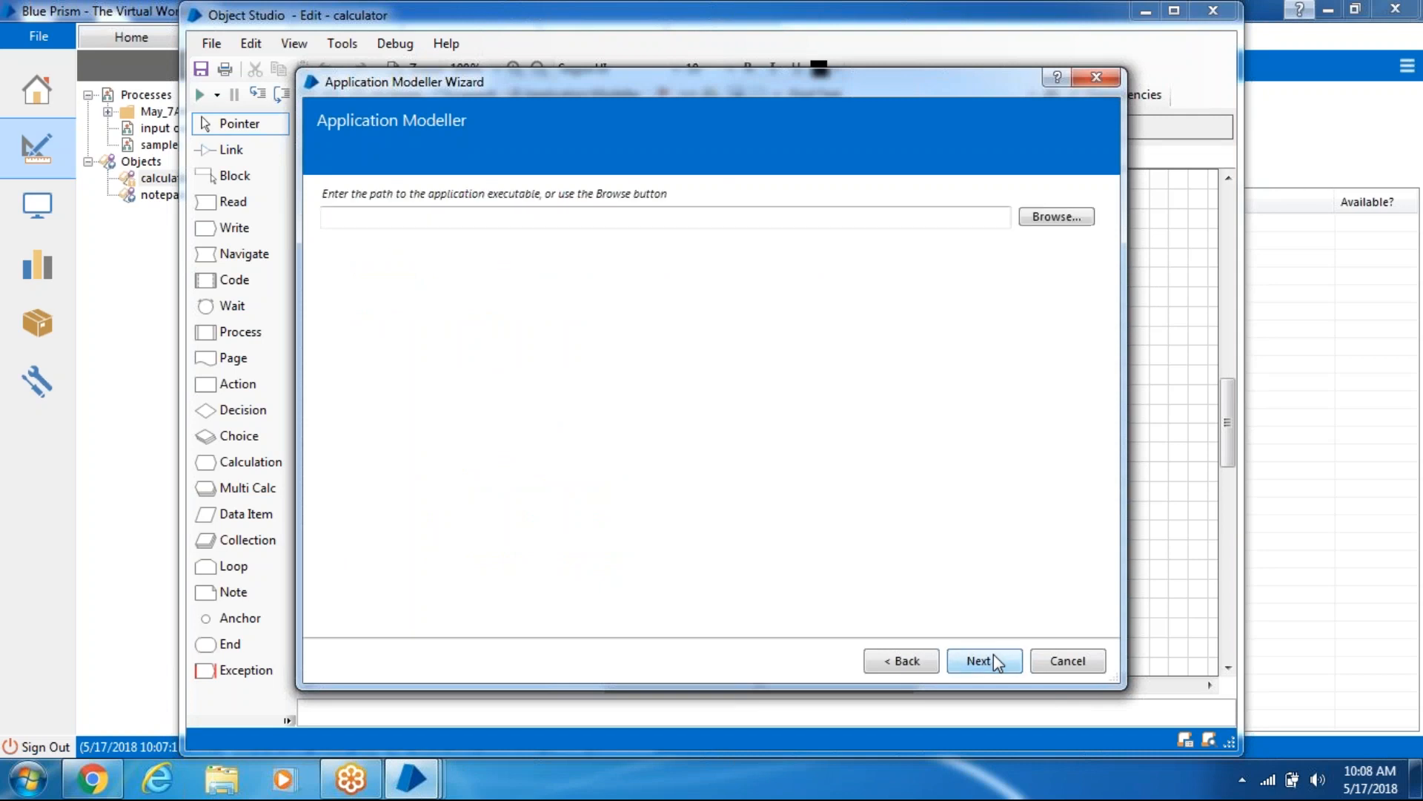
- Browse to C:\Windows\System32\calc.exe as the application executable
left_click(1056, 223)
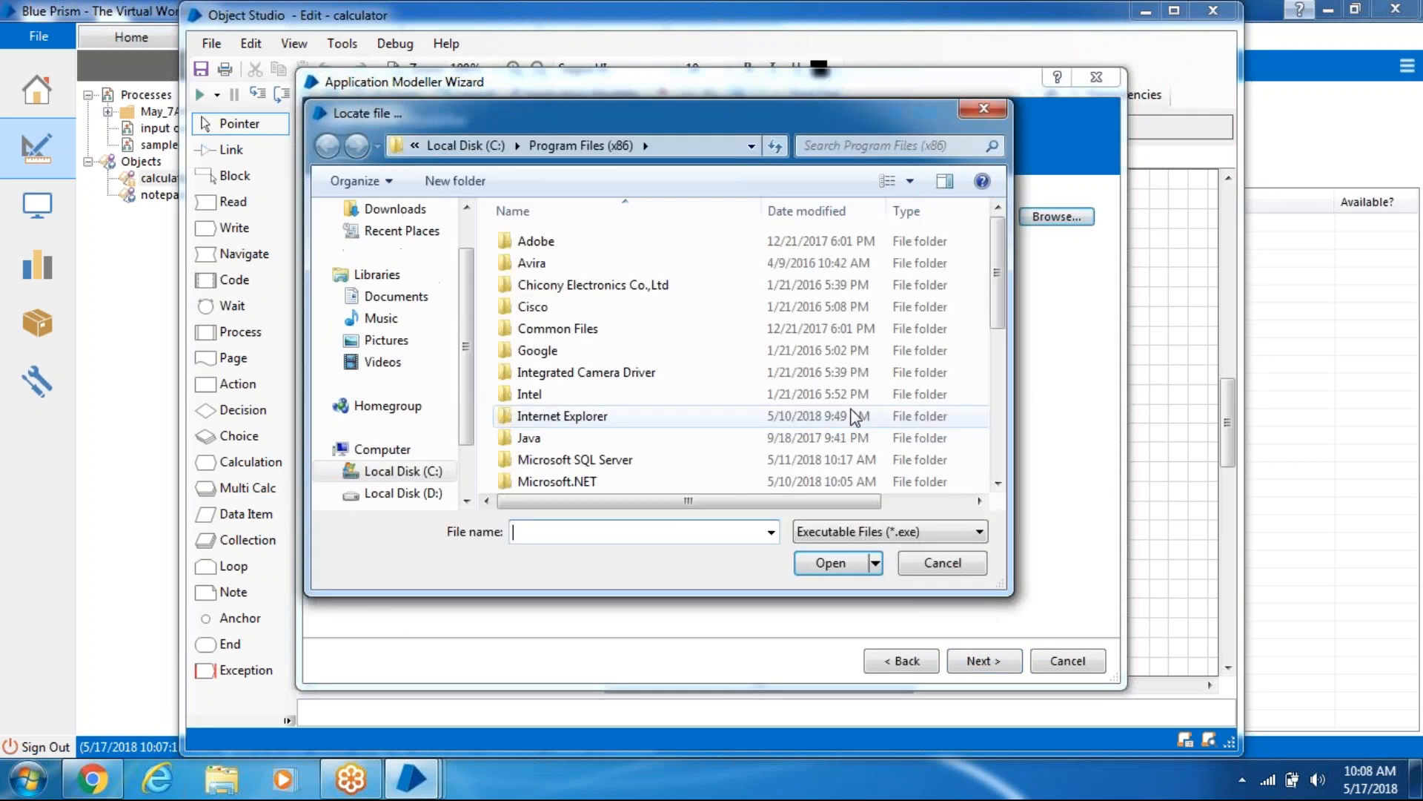
scroll(456, 442, "down", 2)
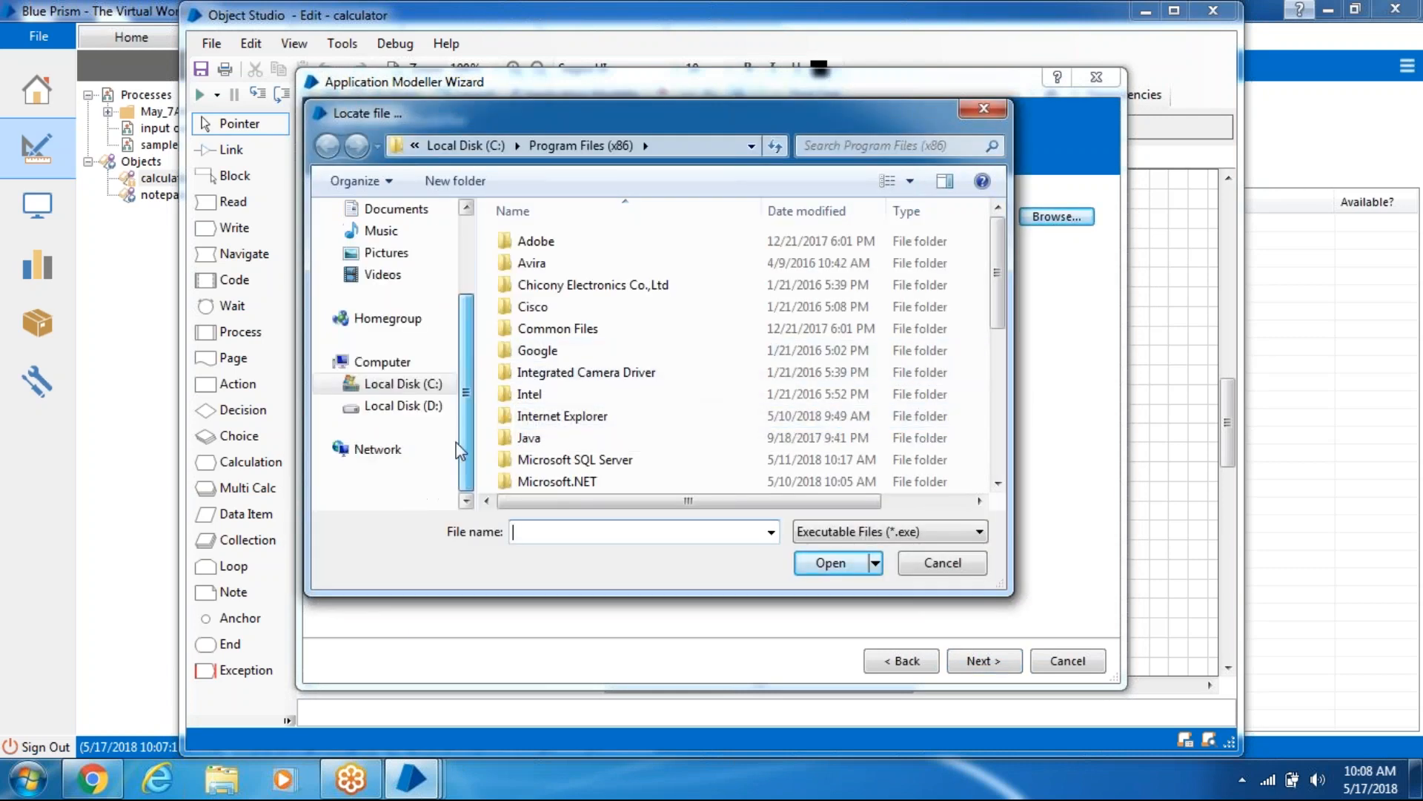
scroll(438, 433, "up", 1)
left_click(430, 428)
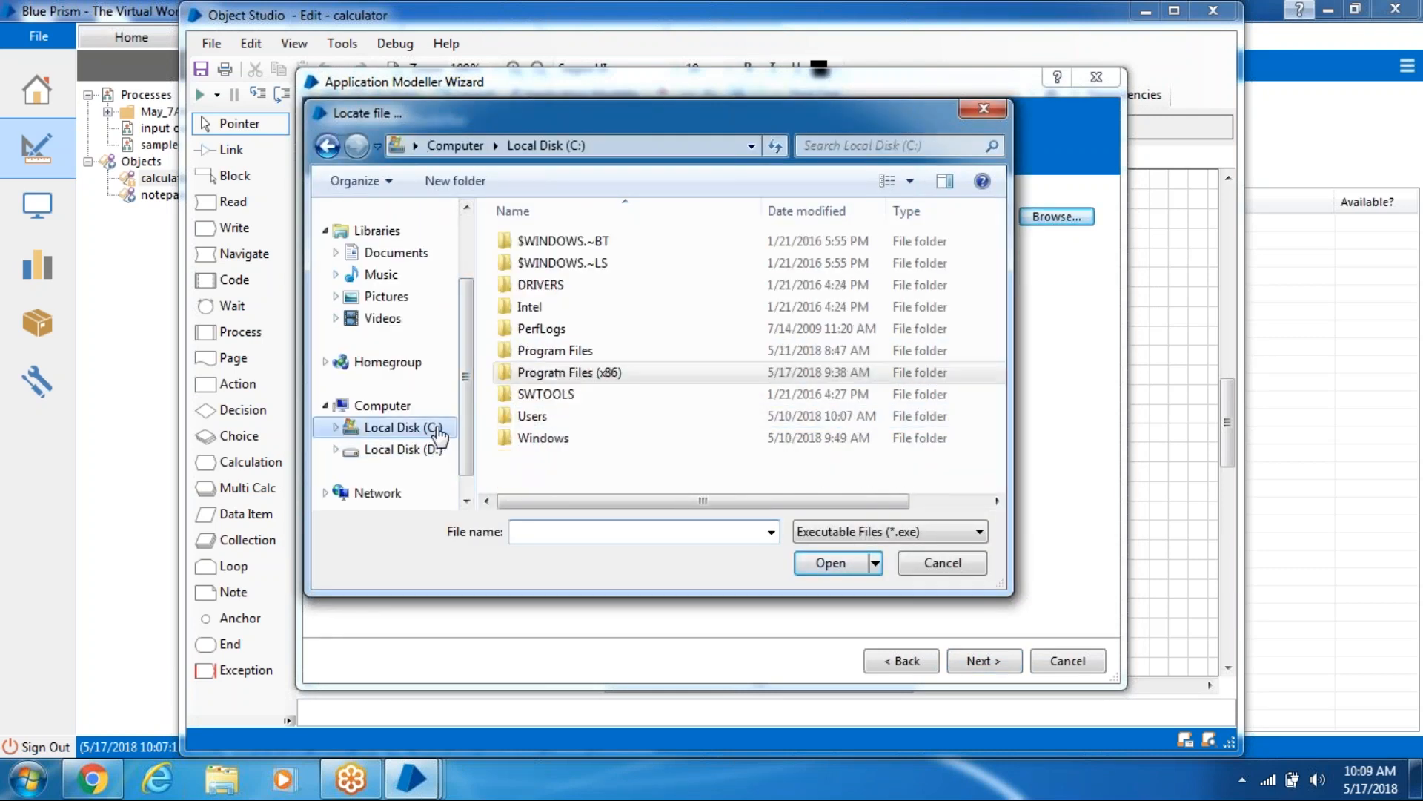
double_click(570, 437)
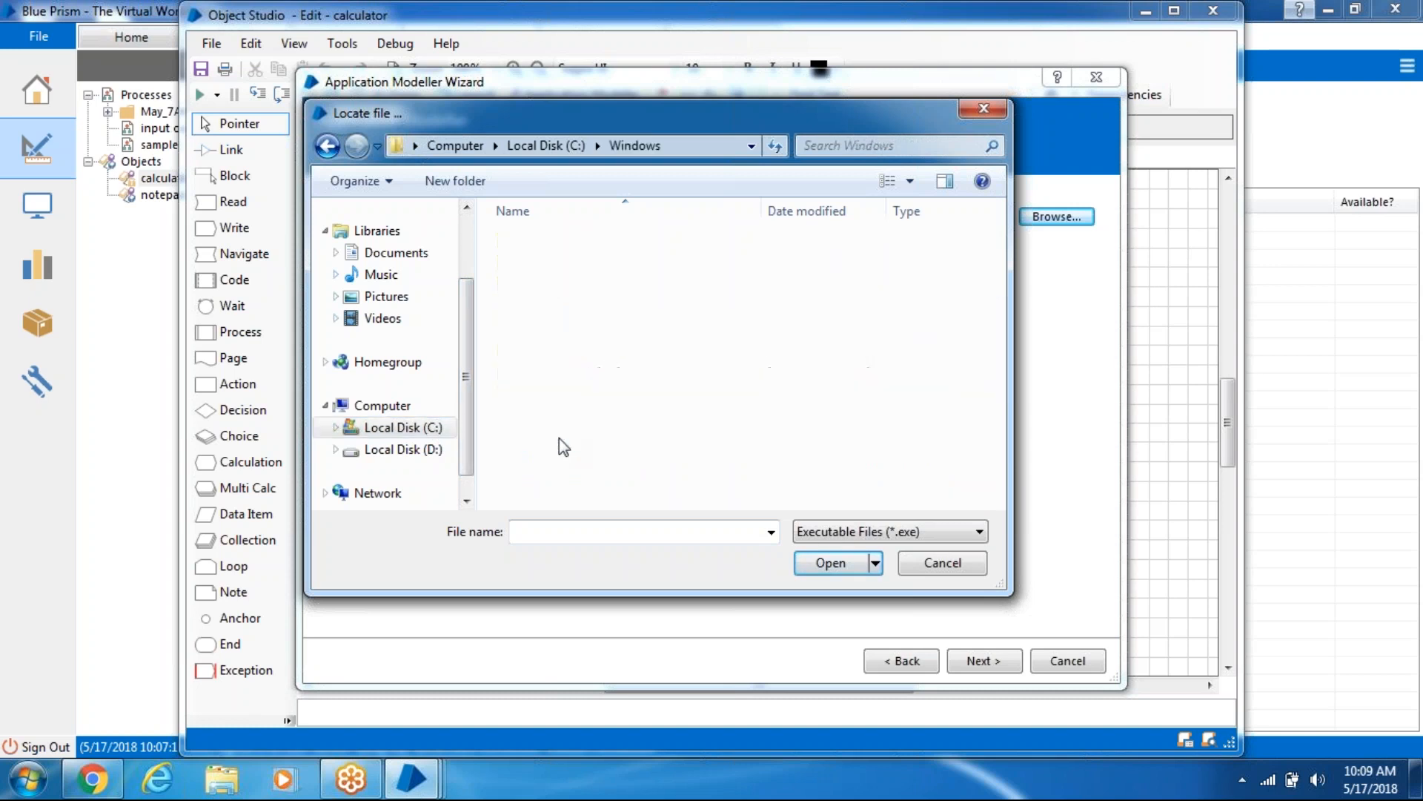
scroll(585, 416, "down", 9)
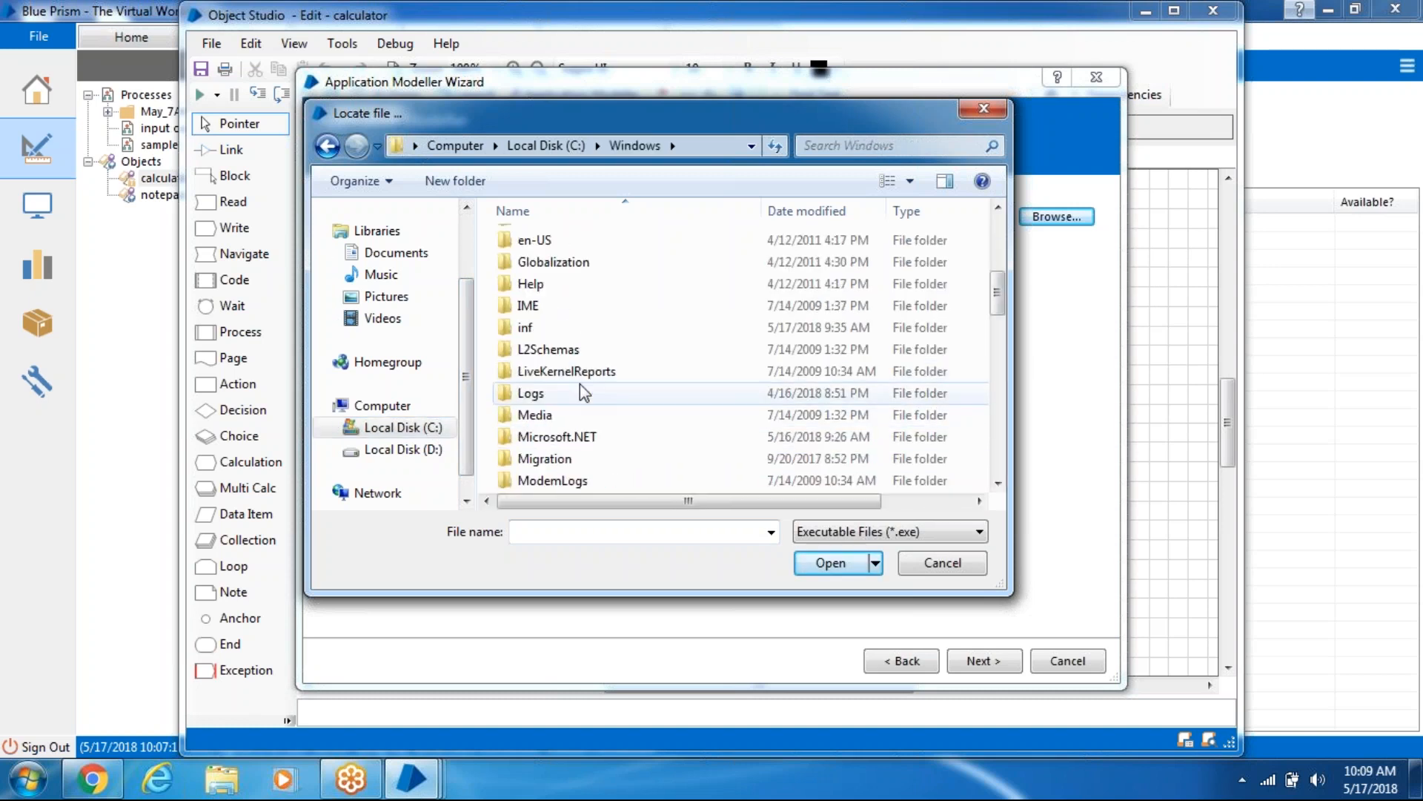
scroll(580, 393, "down", 5)
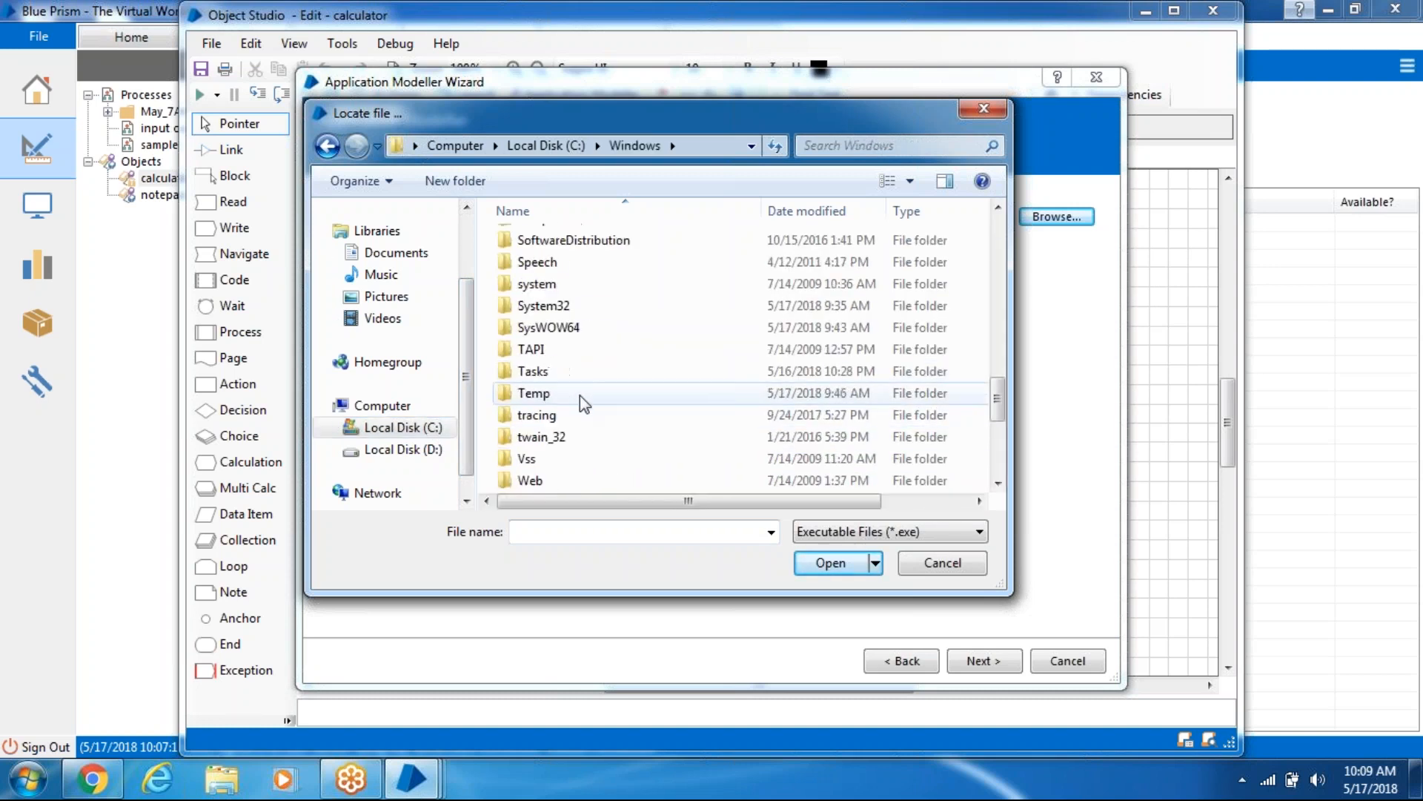
left_click(572, 308)
double_click(571, 307)
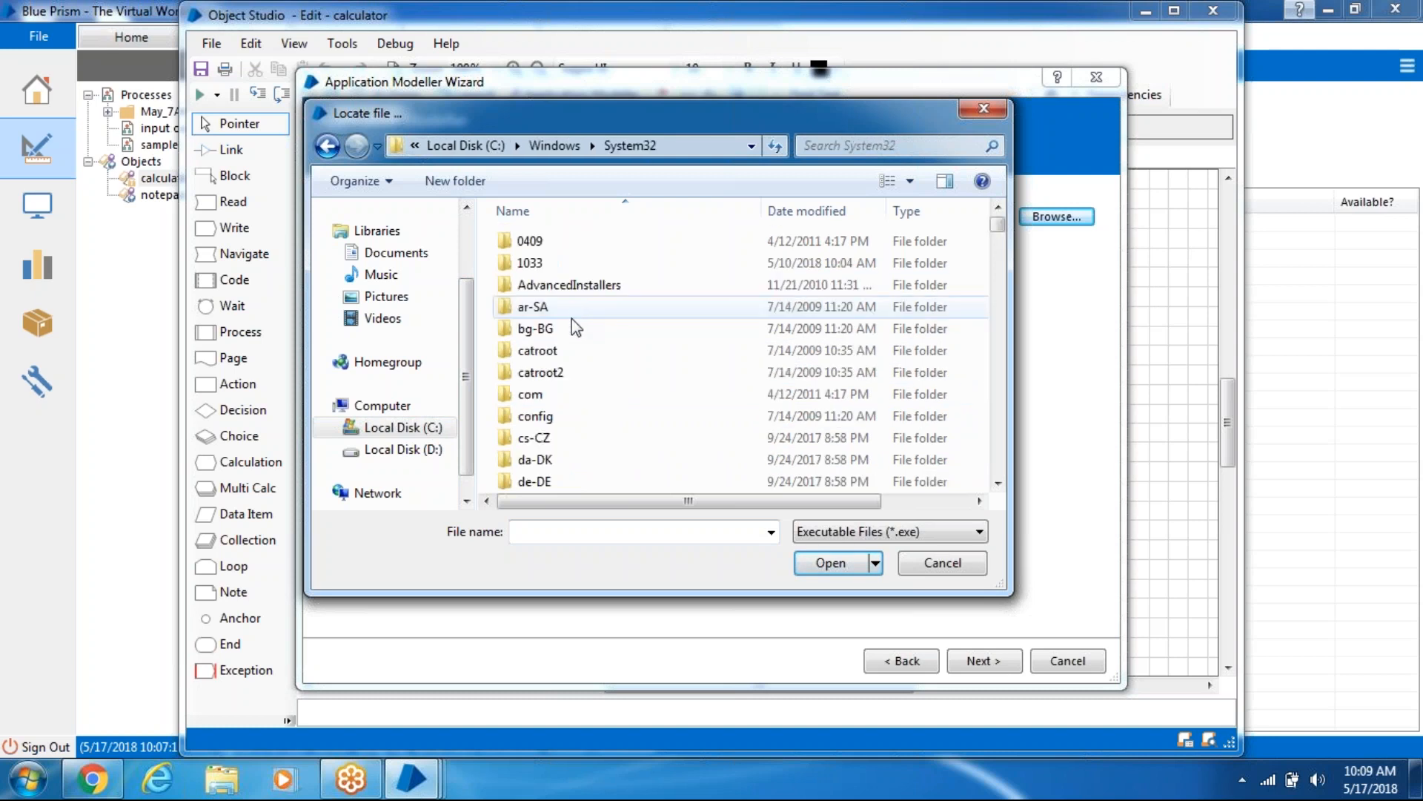
left_click(565, 385)
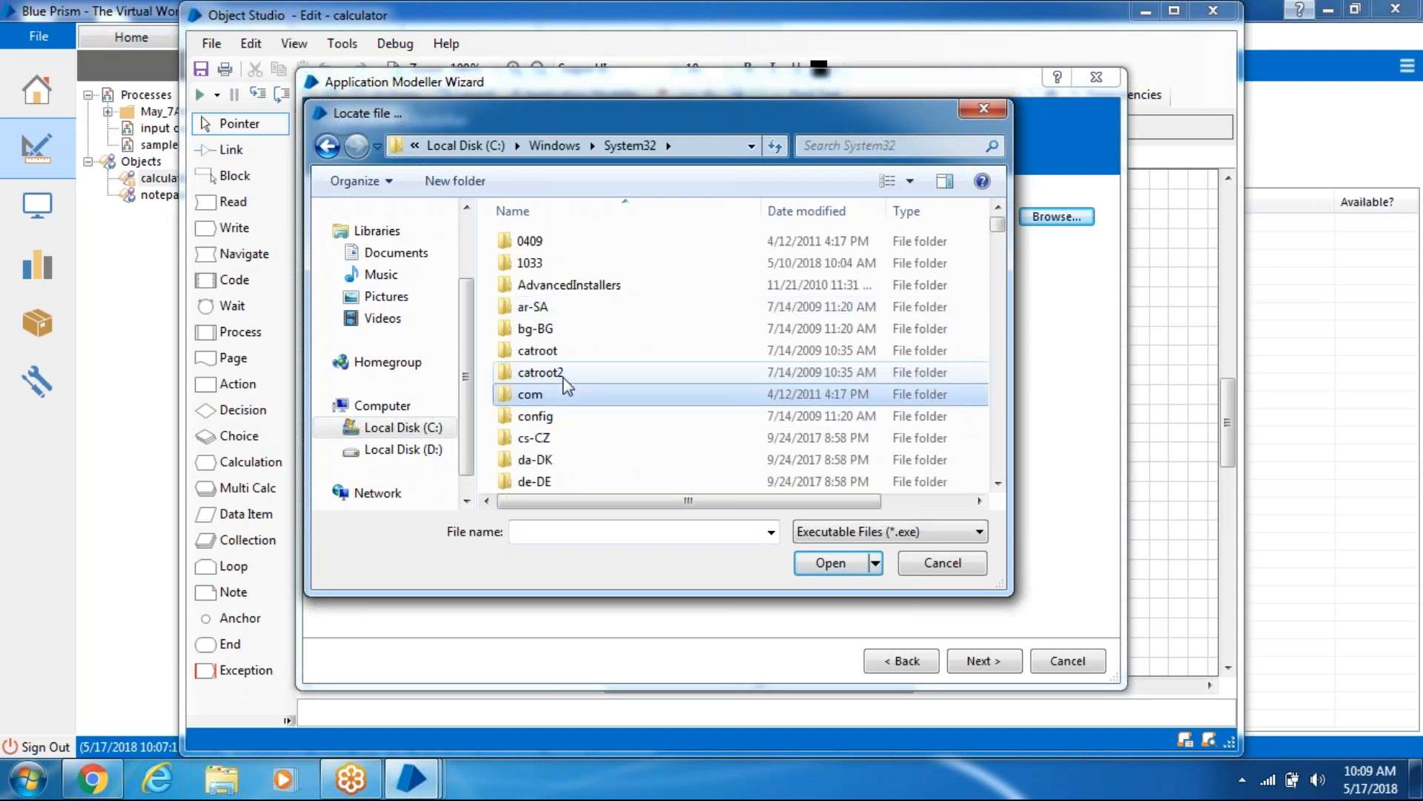
key("c")
key("c")
key("c")
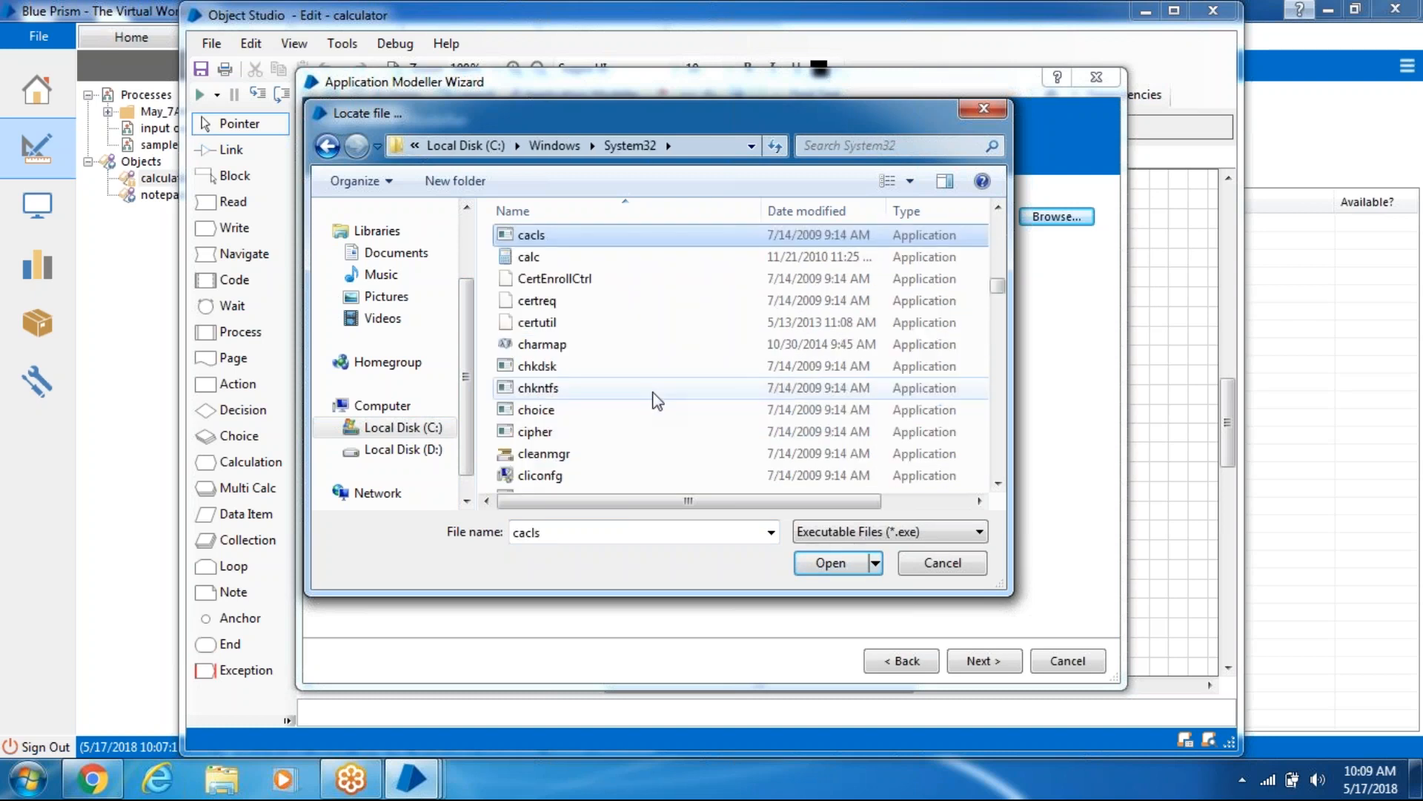
key("c")
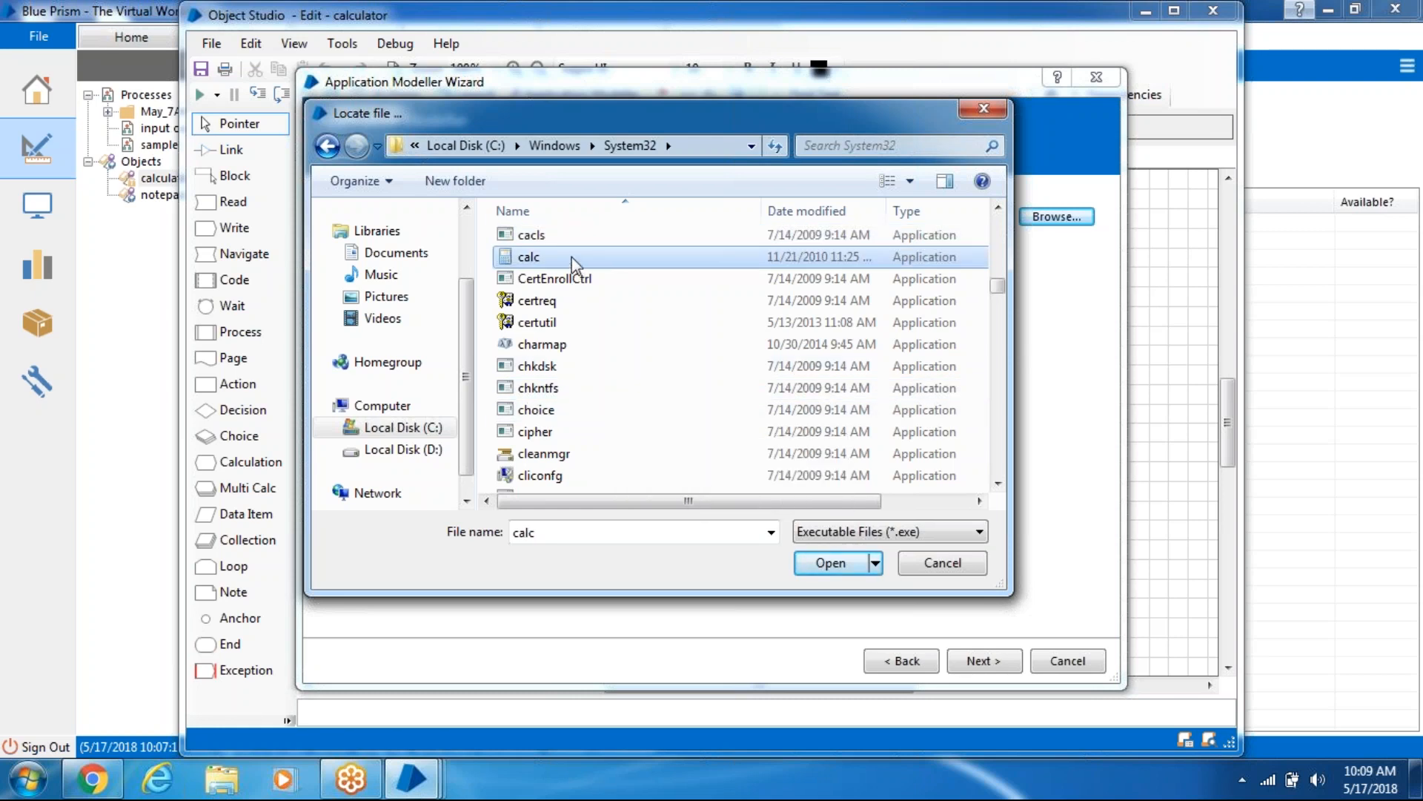
left_click(825, 563)
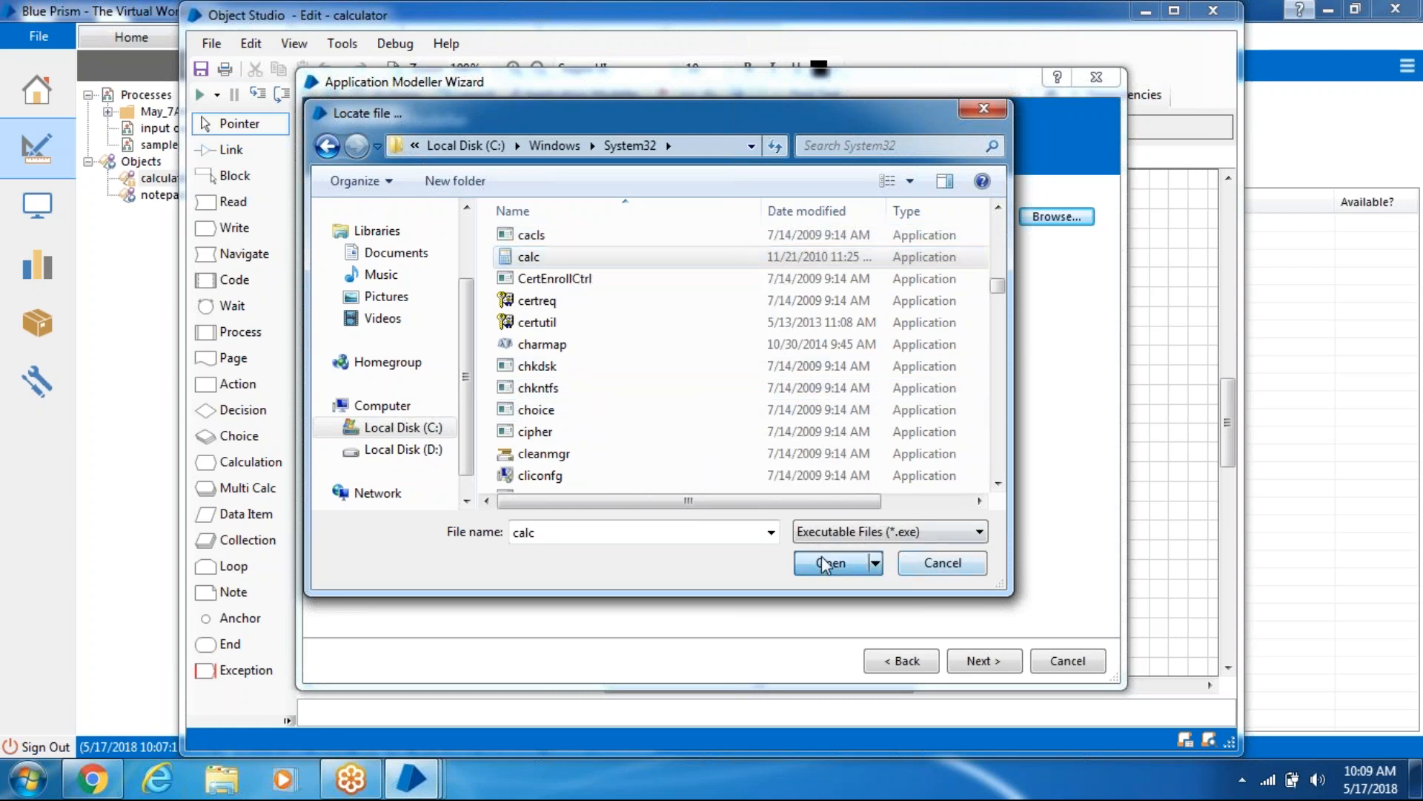
- Finish the wizard, skipping parameters and working directory and keeping default automation modes
left_click(979, 661)
left_click(980, 661)
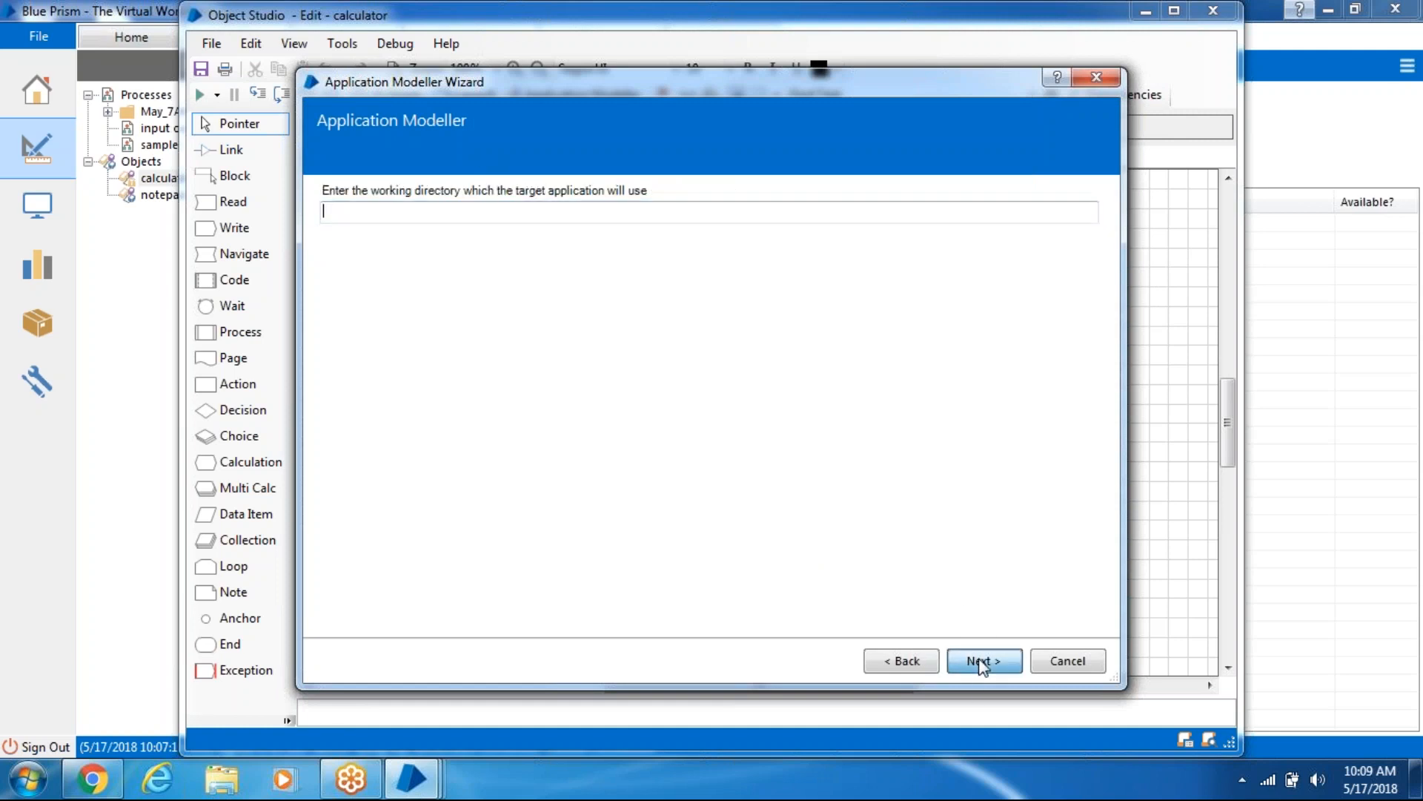
left_click(980, 662)
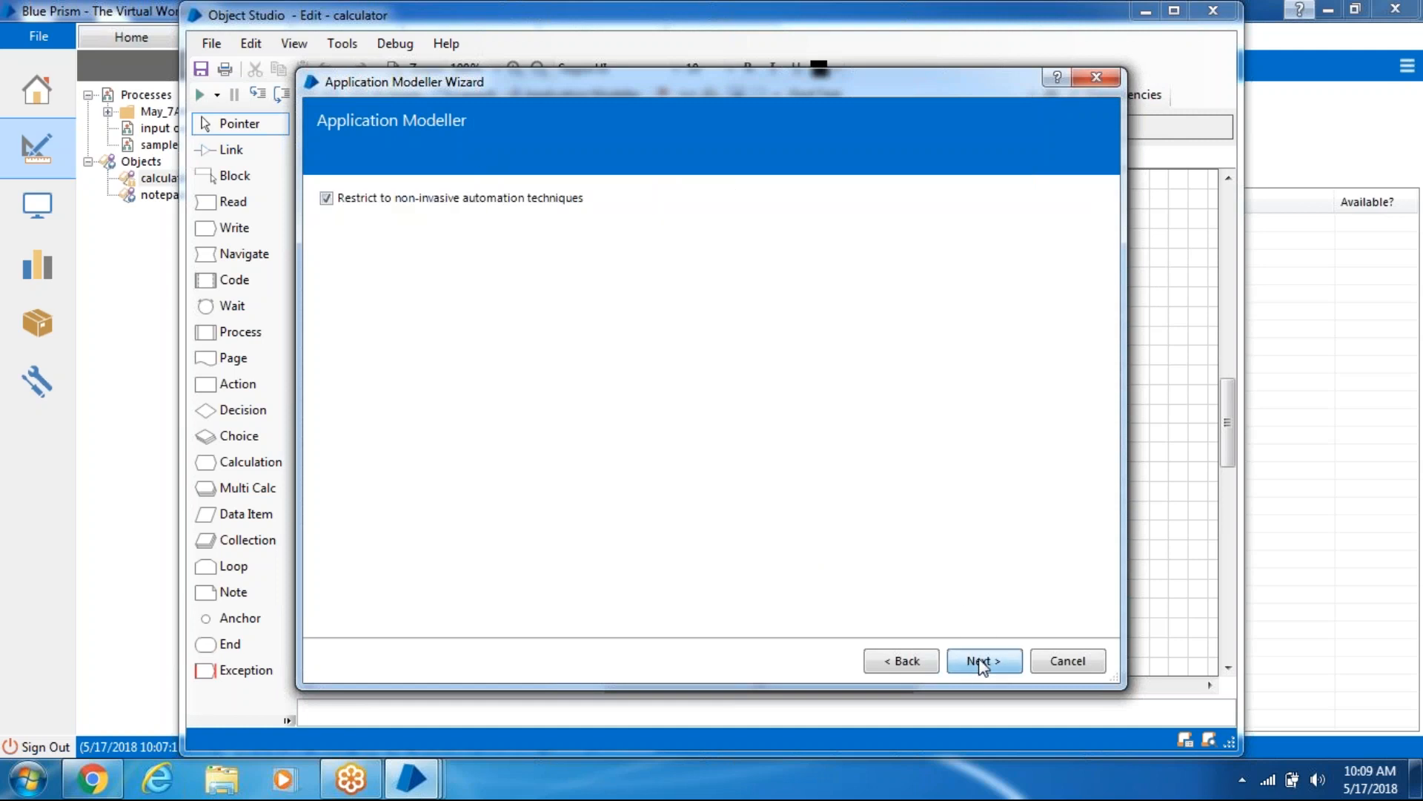
left_click(980, 663)
left_click(983, 662)
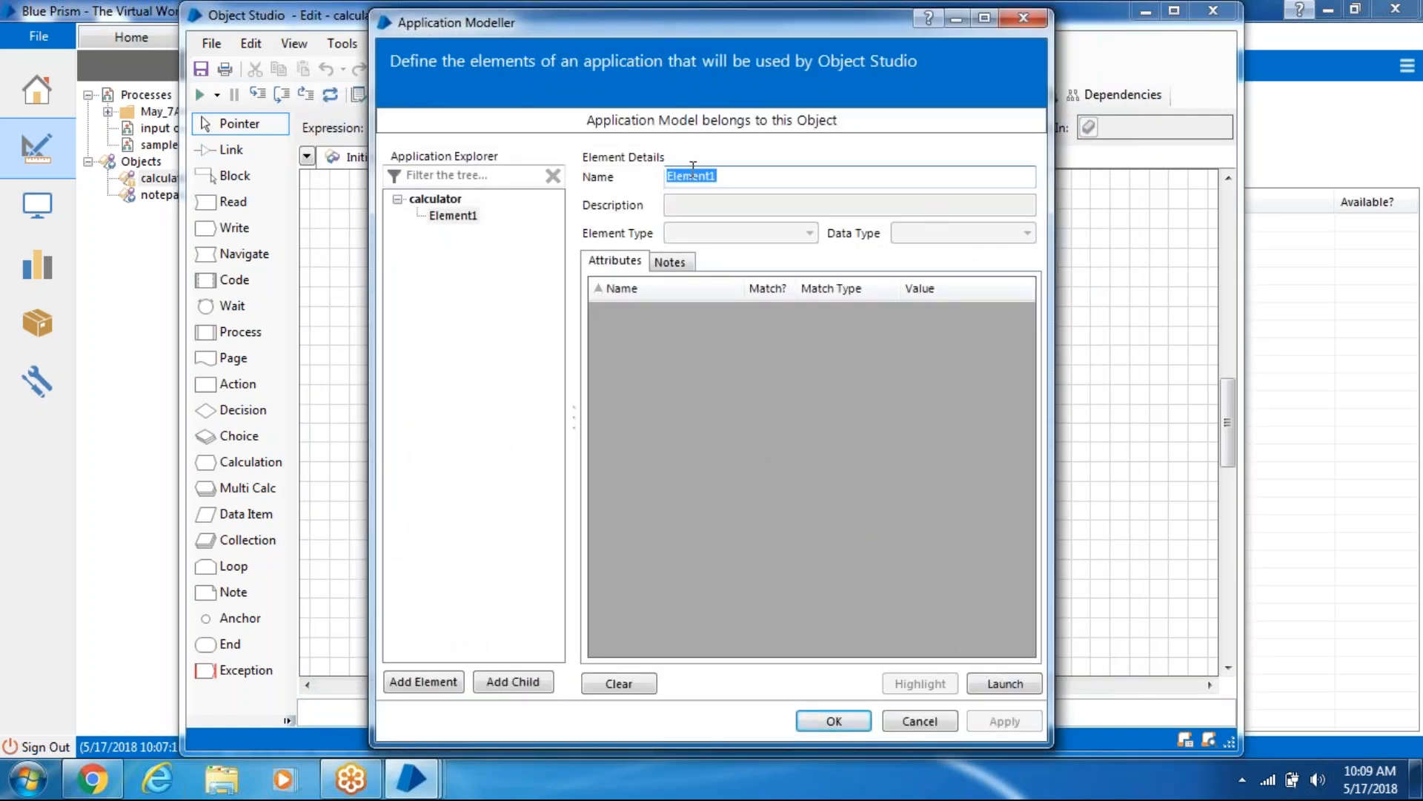
- Launch Calculator from the calculator application model, then return to the Object Studio flowchart
left_click(449, 200)
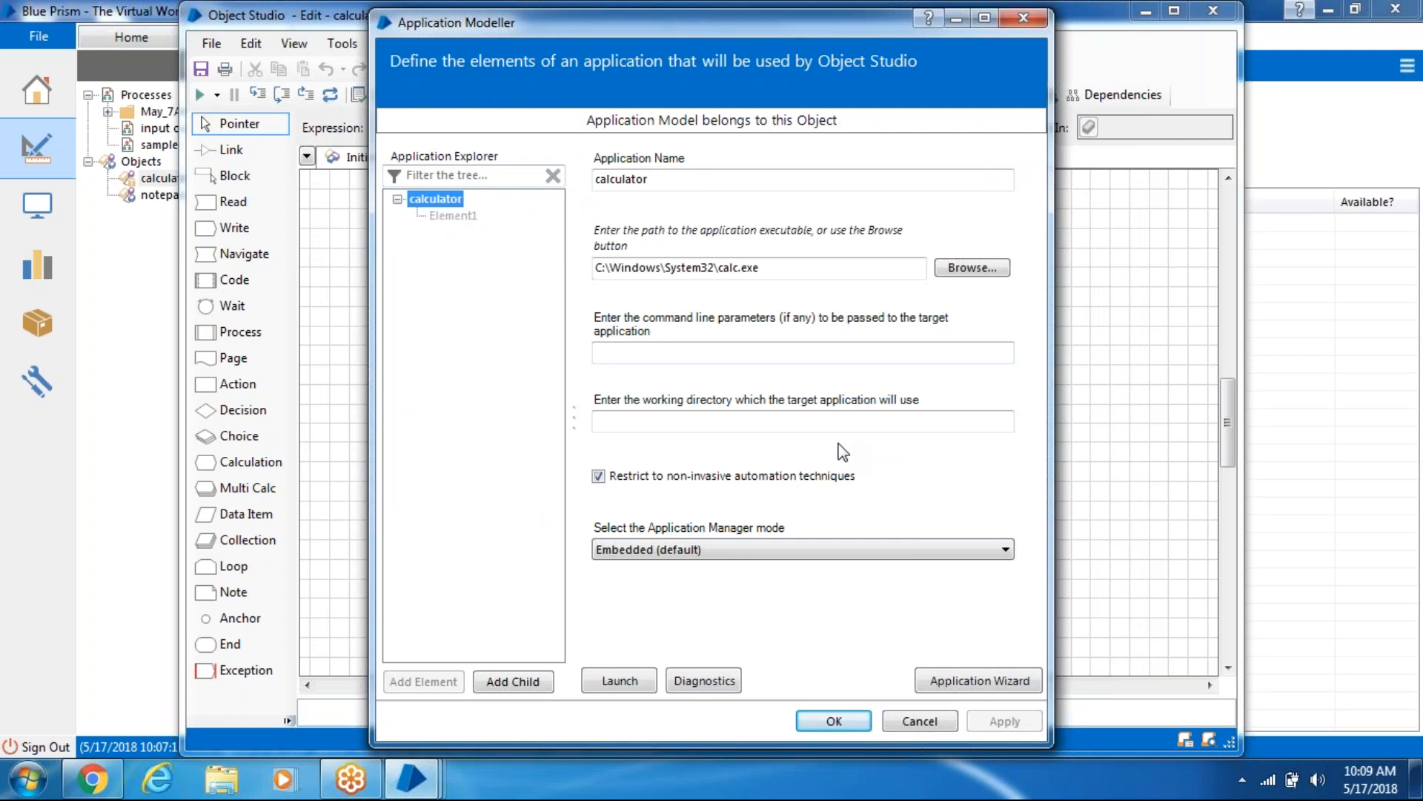
left_click(620, 680)
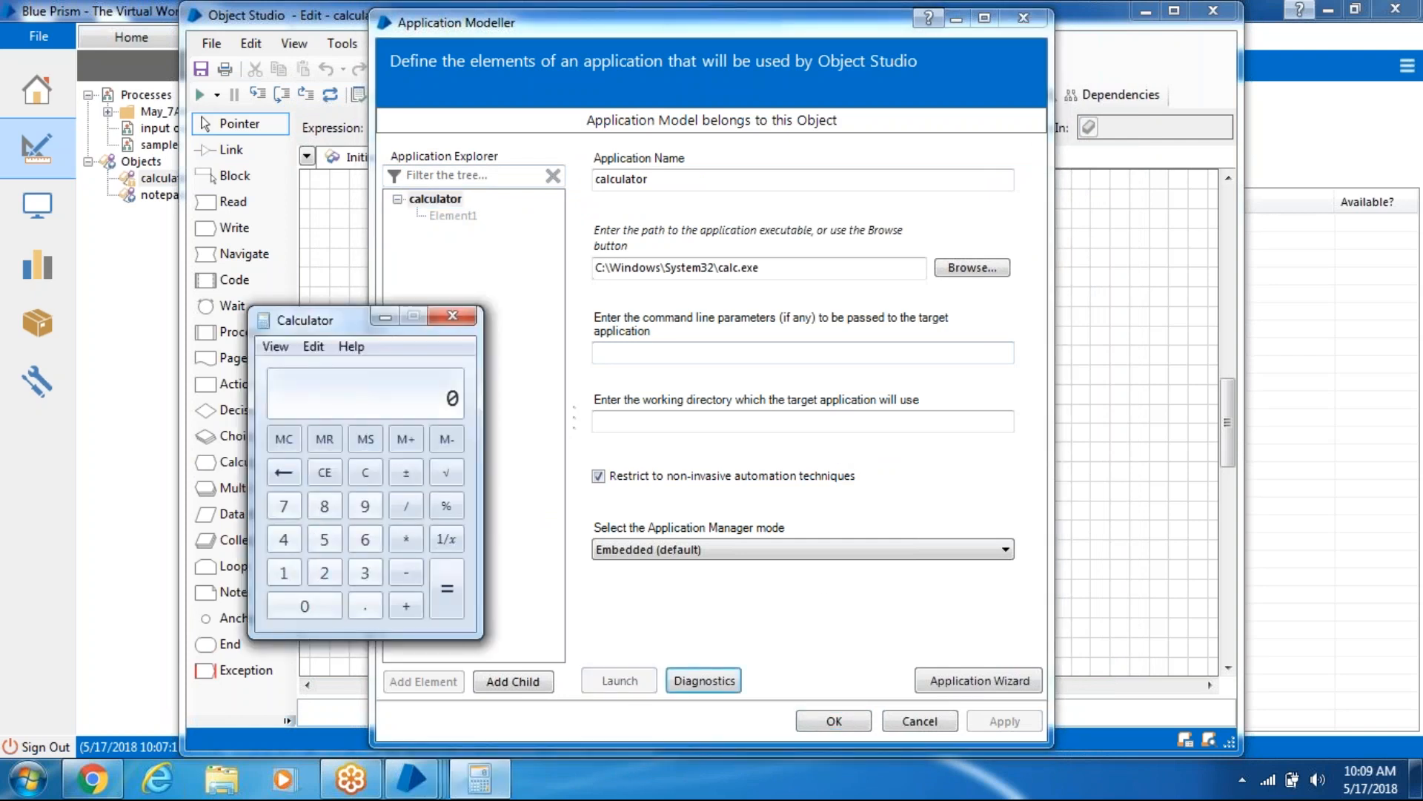
left_click(1117, 401)
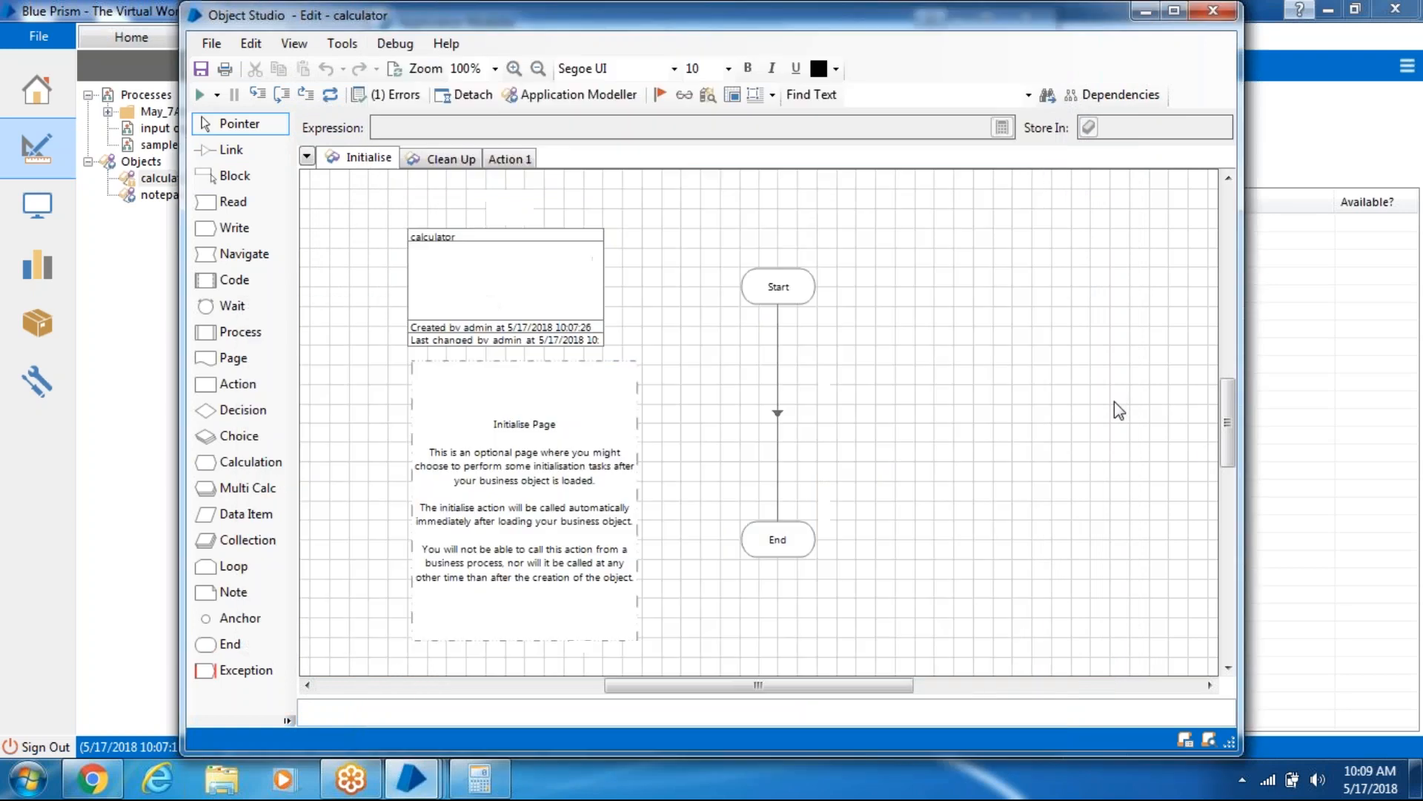
- Rename the Action 1 page tab to 'launch'
left_click(513, 162)
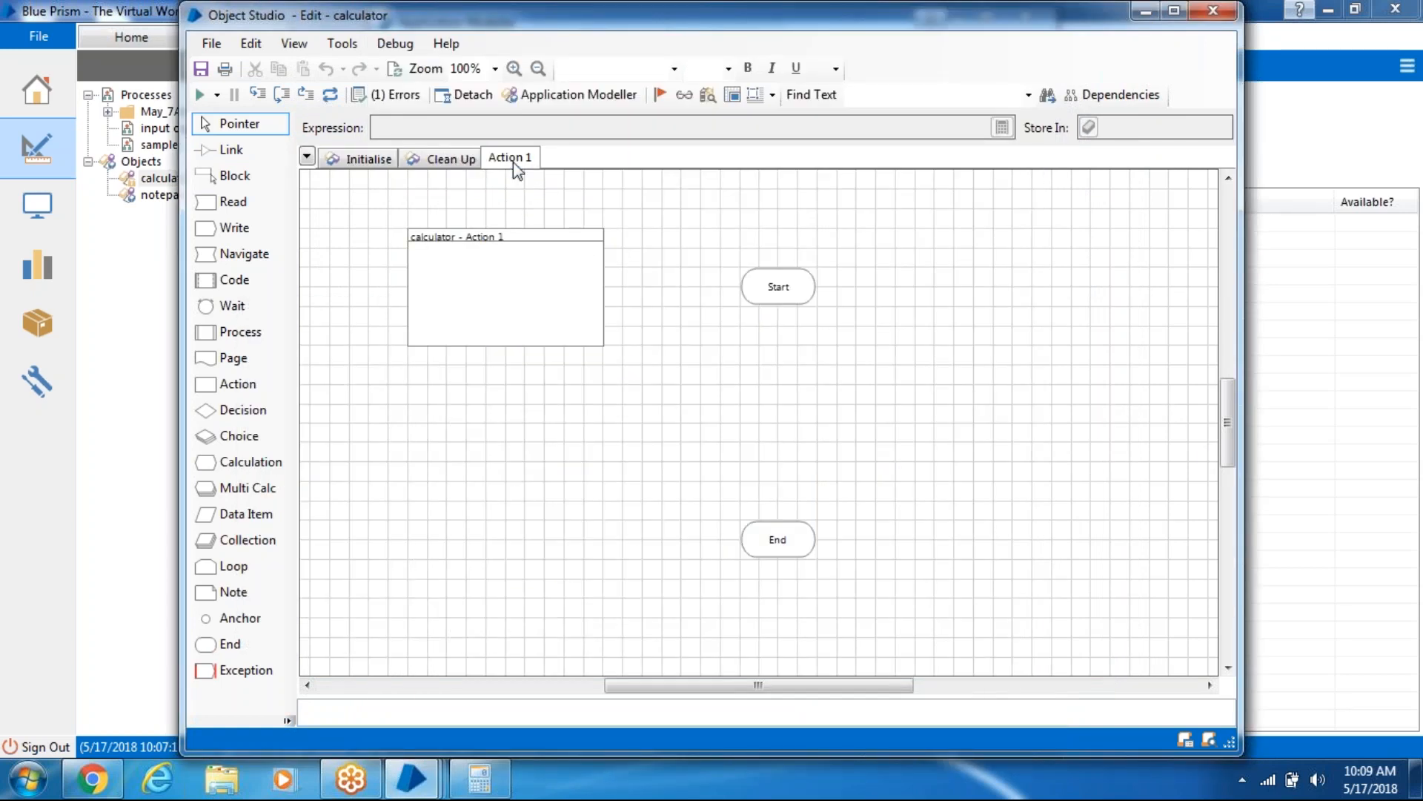
right_click(513, 162)
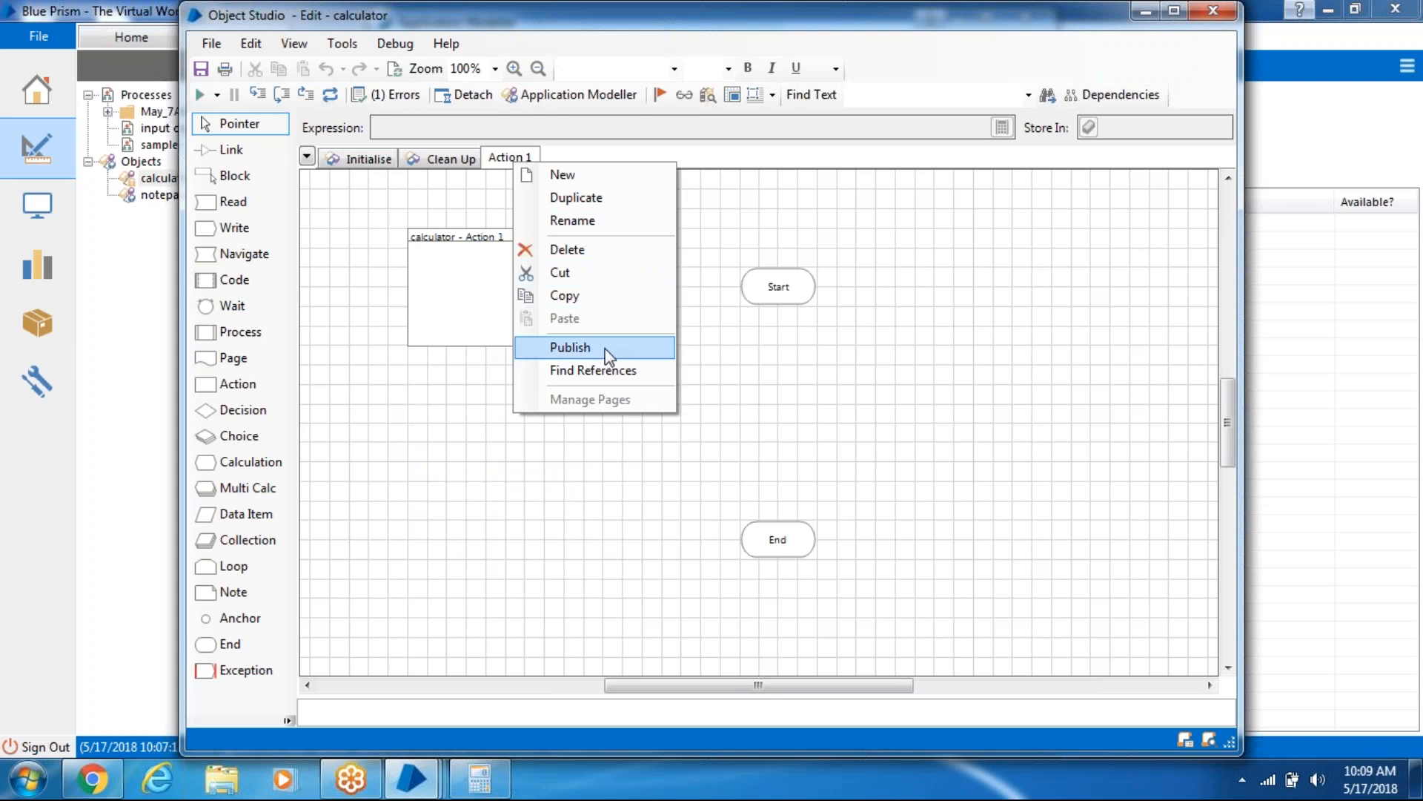
left_click(596, 220)
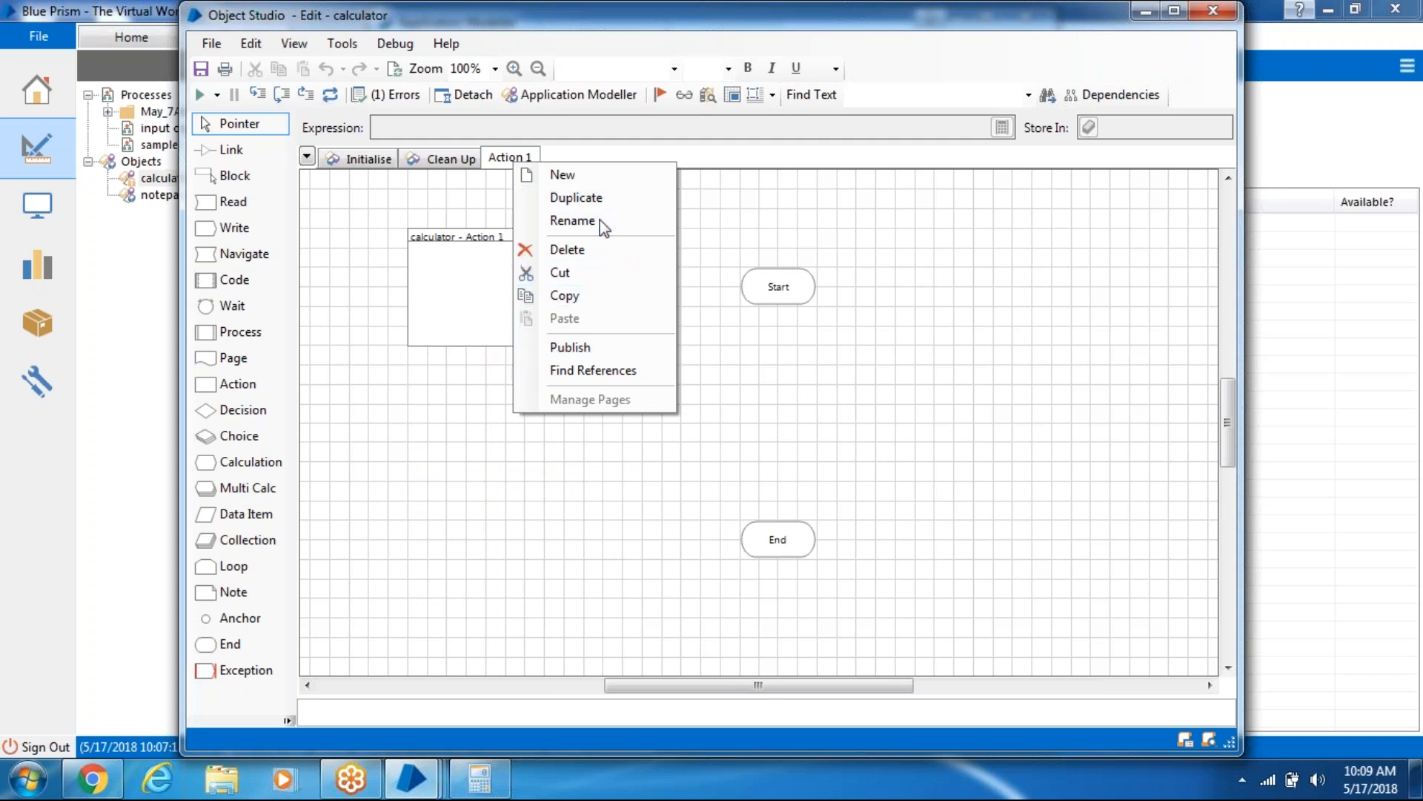
type("l")
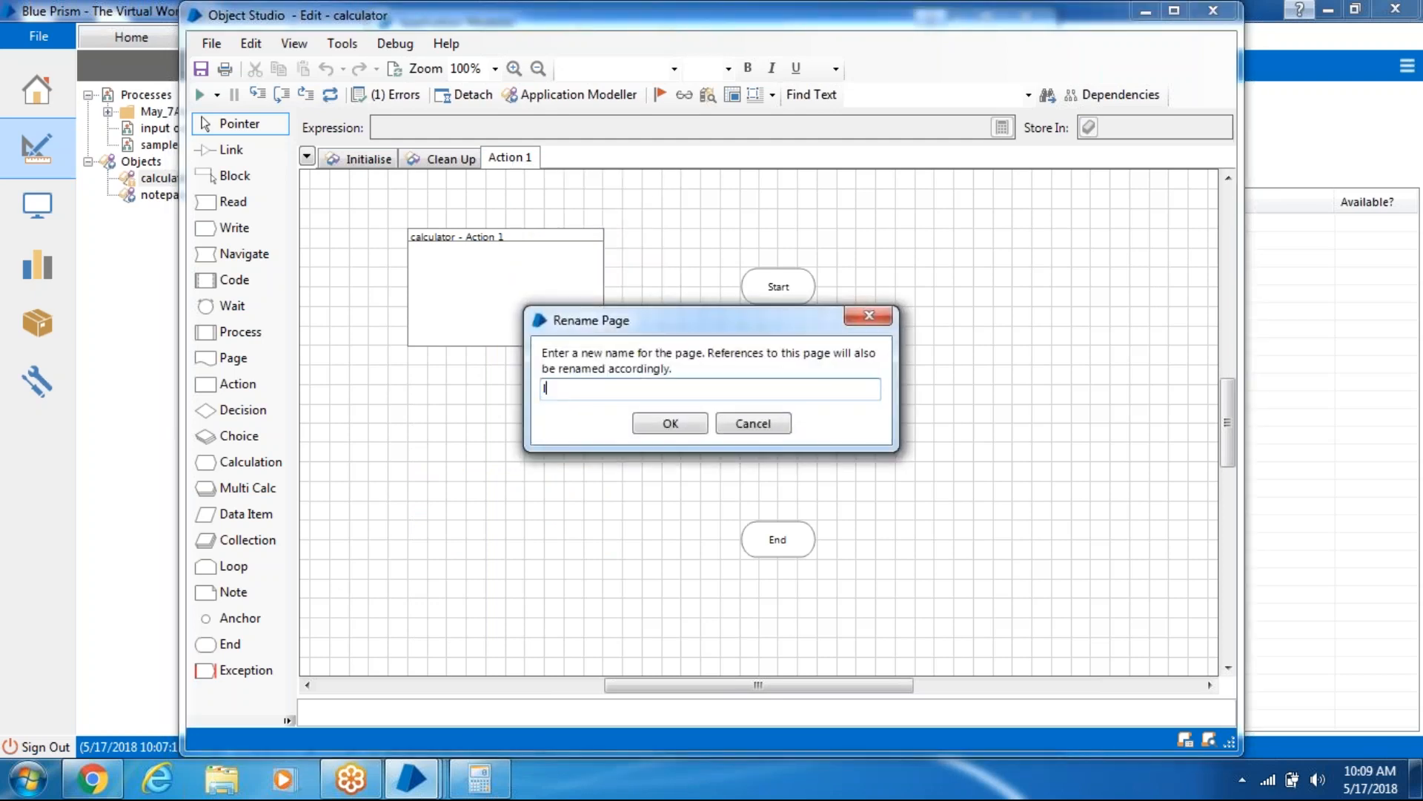
type("aundh")
left_click(677, 424)
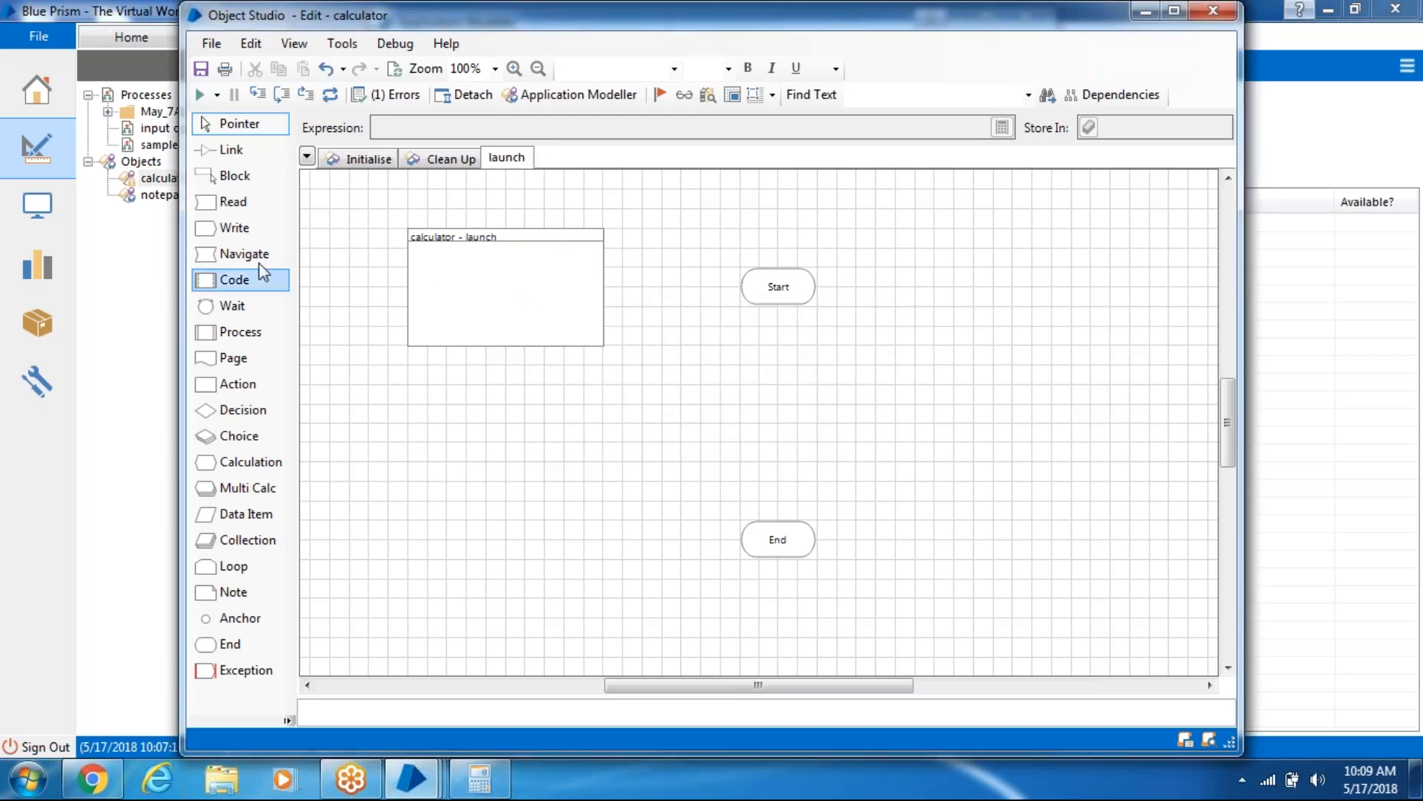
- Place a Navigate stage and link Start → Navigate1 → End
left_click_drag(310, 279, 772, 403)
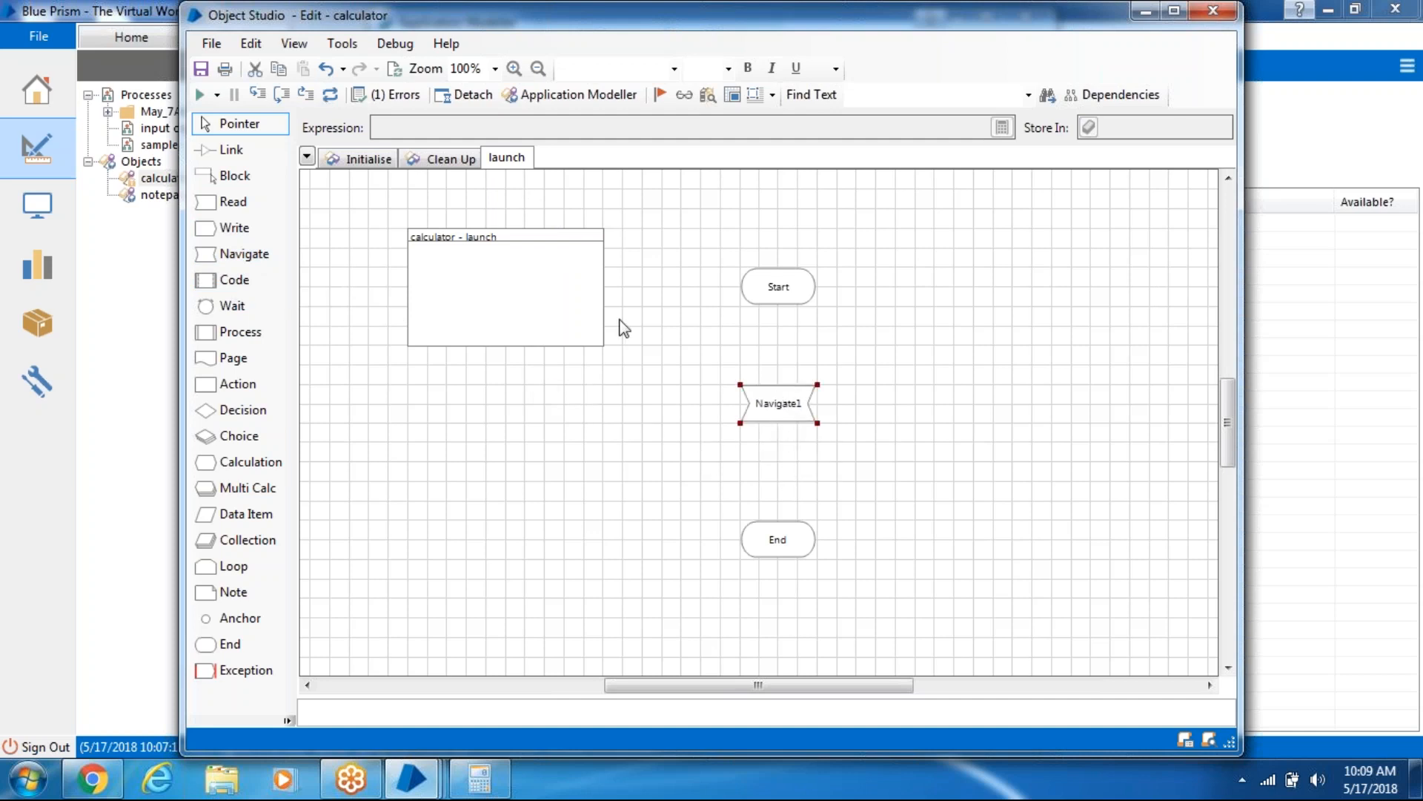
left_click(235, 150)
mouse_move(797, 291)
left_mouse_down()
mouse_move(760, 491)
mouse_move(778, 543)
left_mouse_up()
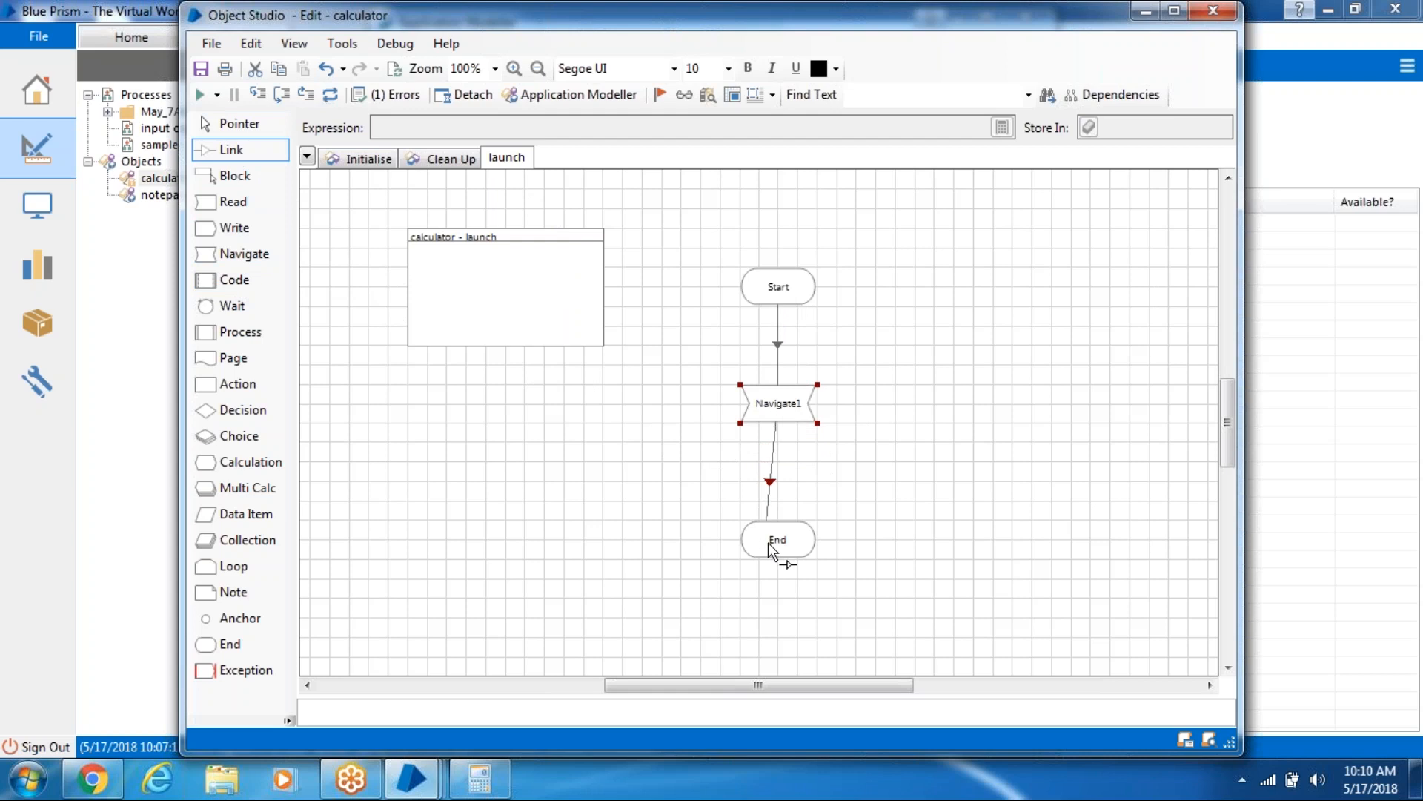
- Set Navigate1 to perform the Launch action on the calculator element
double_click(779, 403)
left_click_drag(357, 230, 611, 237)
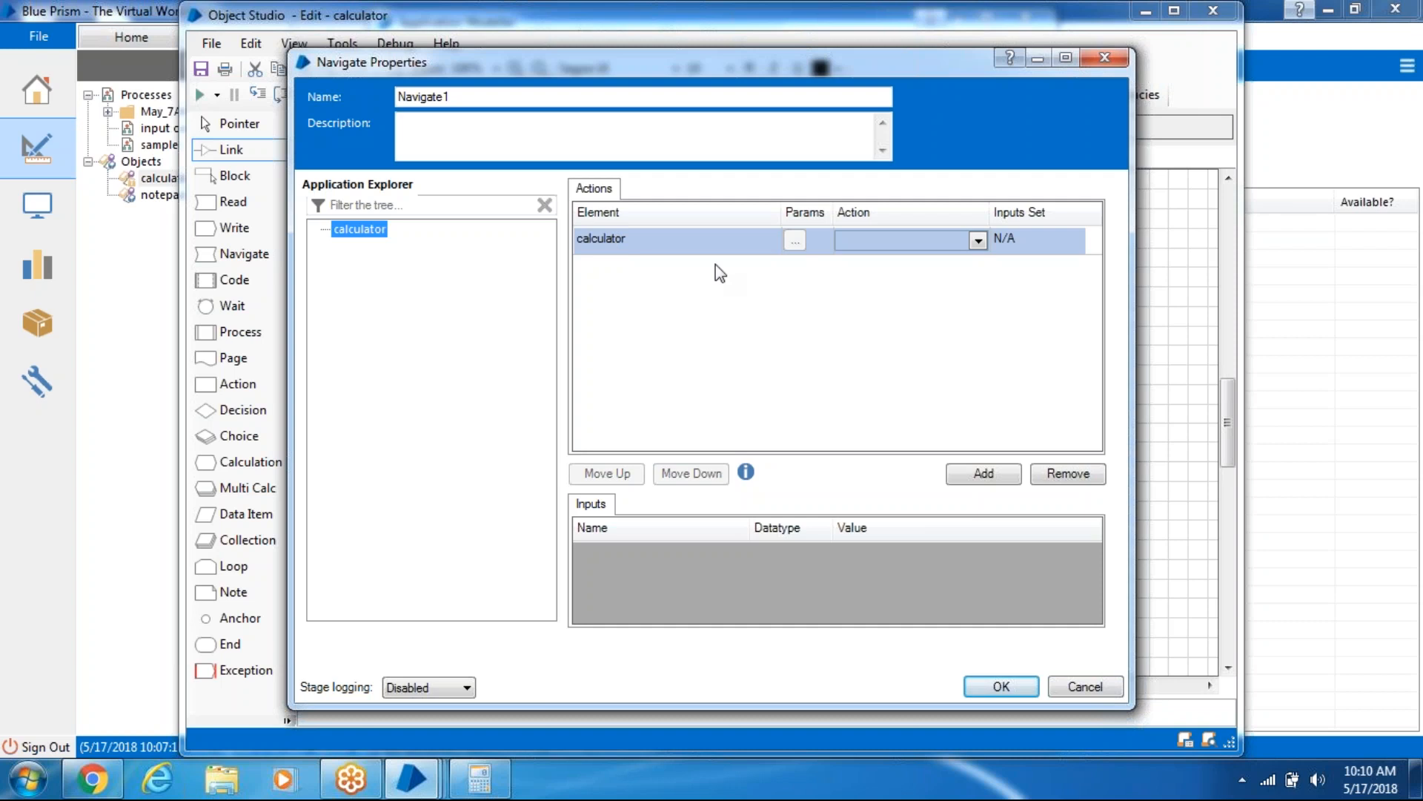
left_click(924, 232)
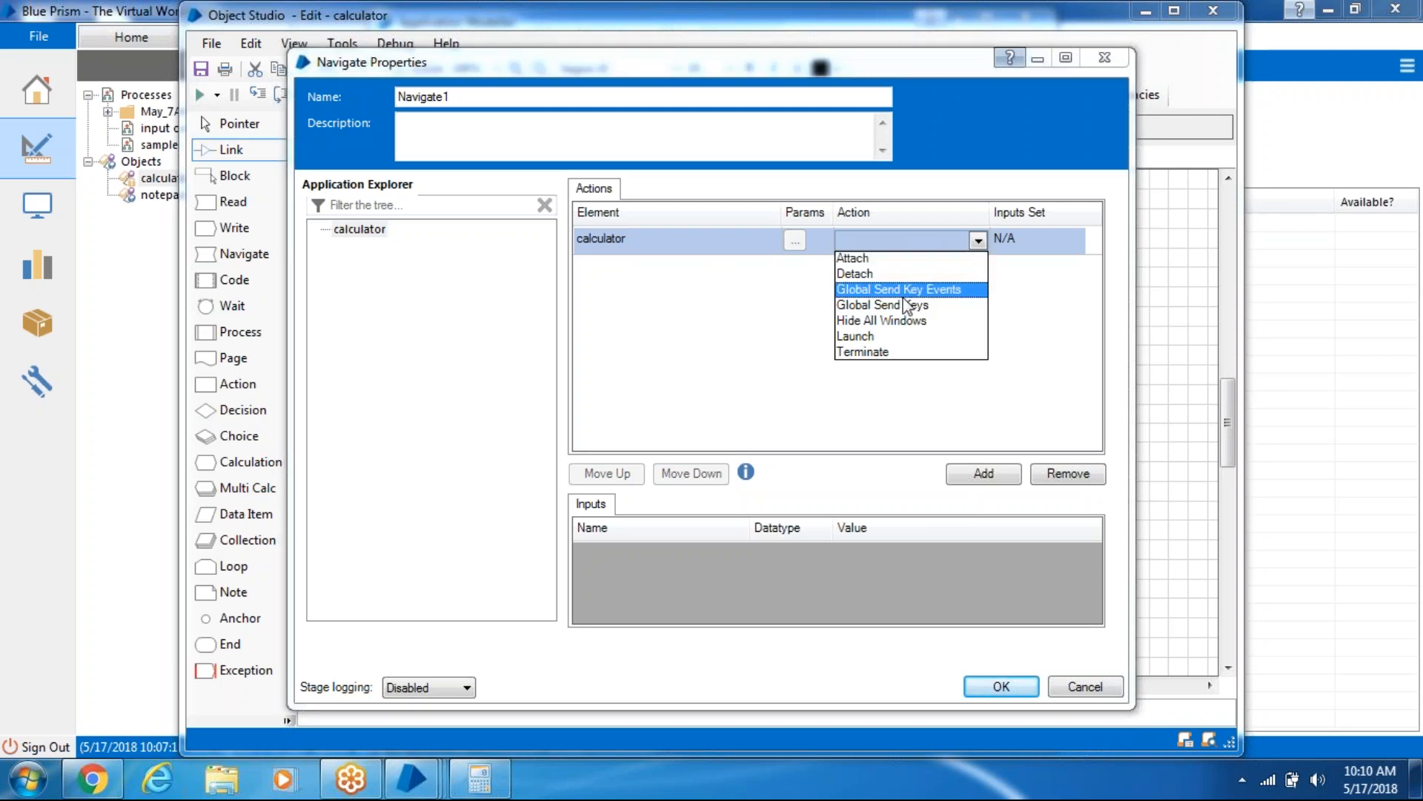
left_click(905, 339)
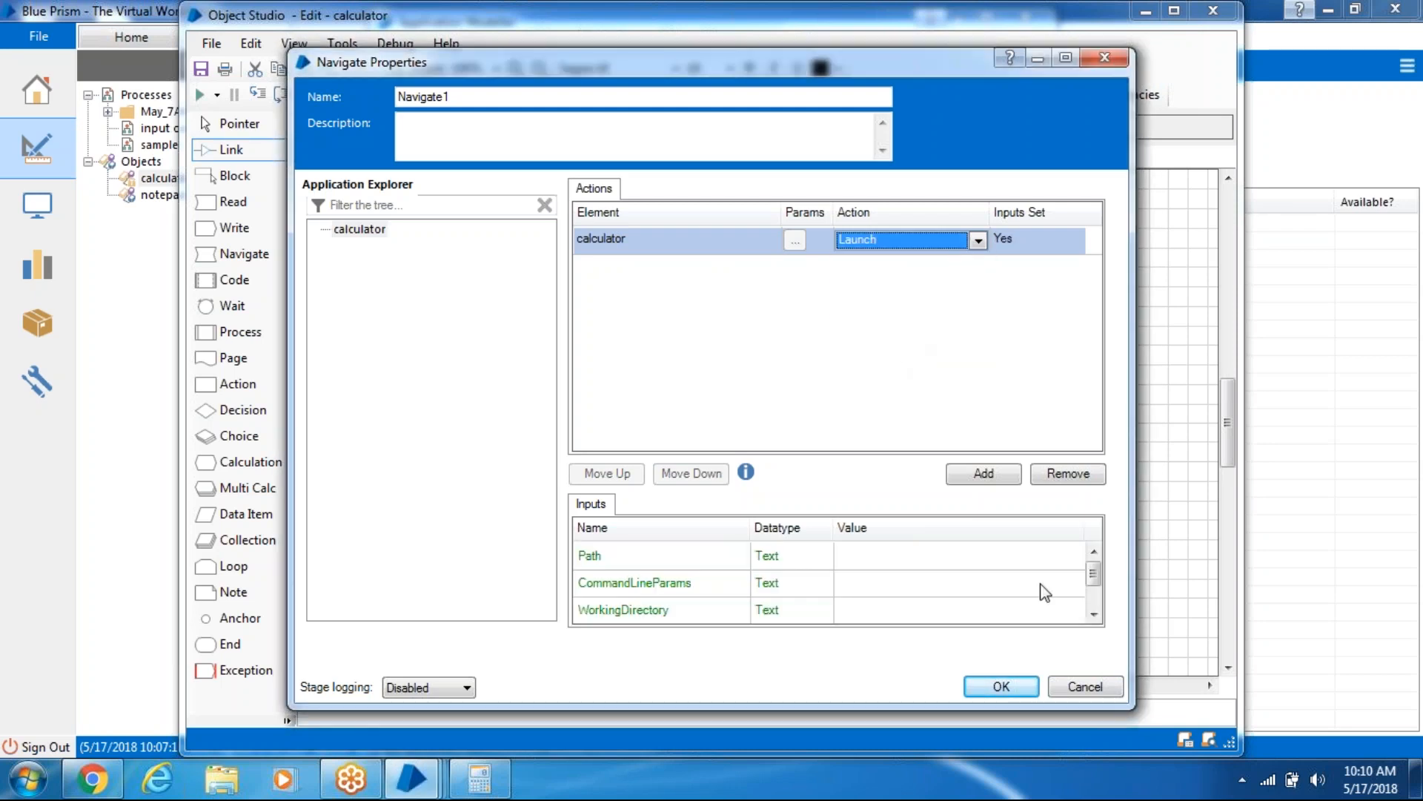
left_click(1003, 686)
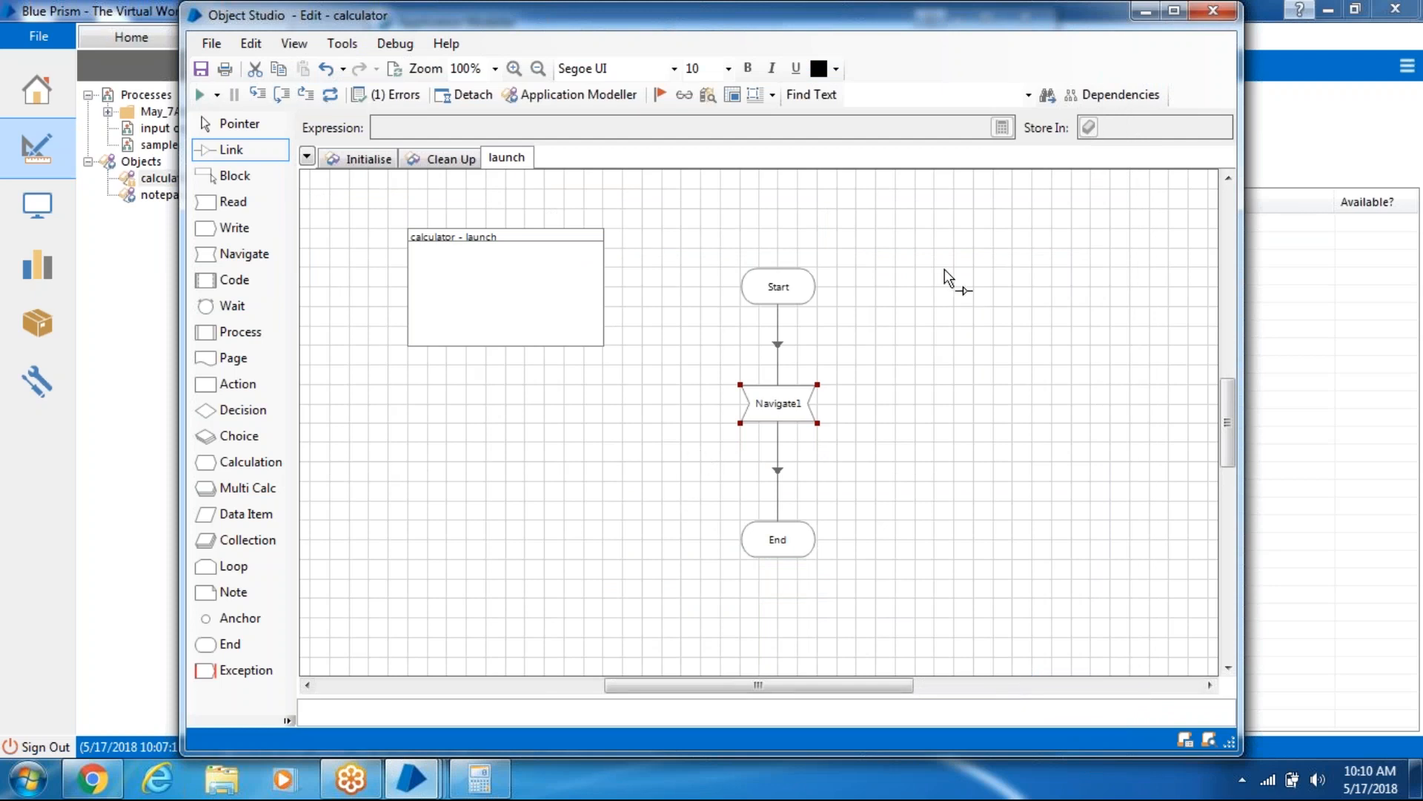
- Open the application model beside Calculator, rename Element1 to Button9, and start Identify
left_click(597, 100)
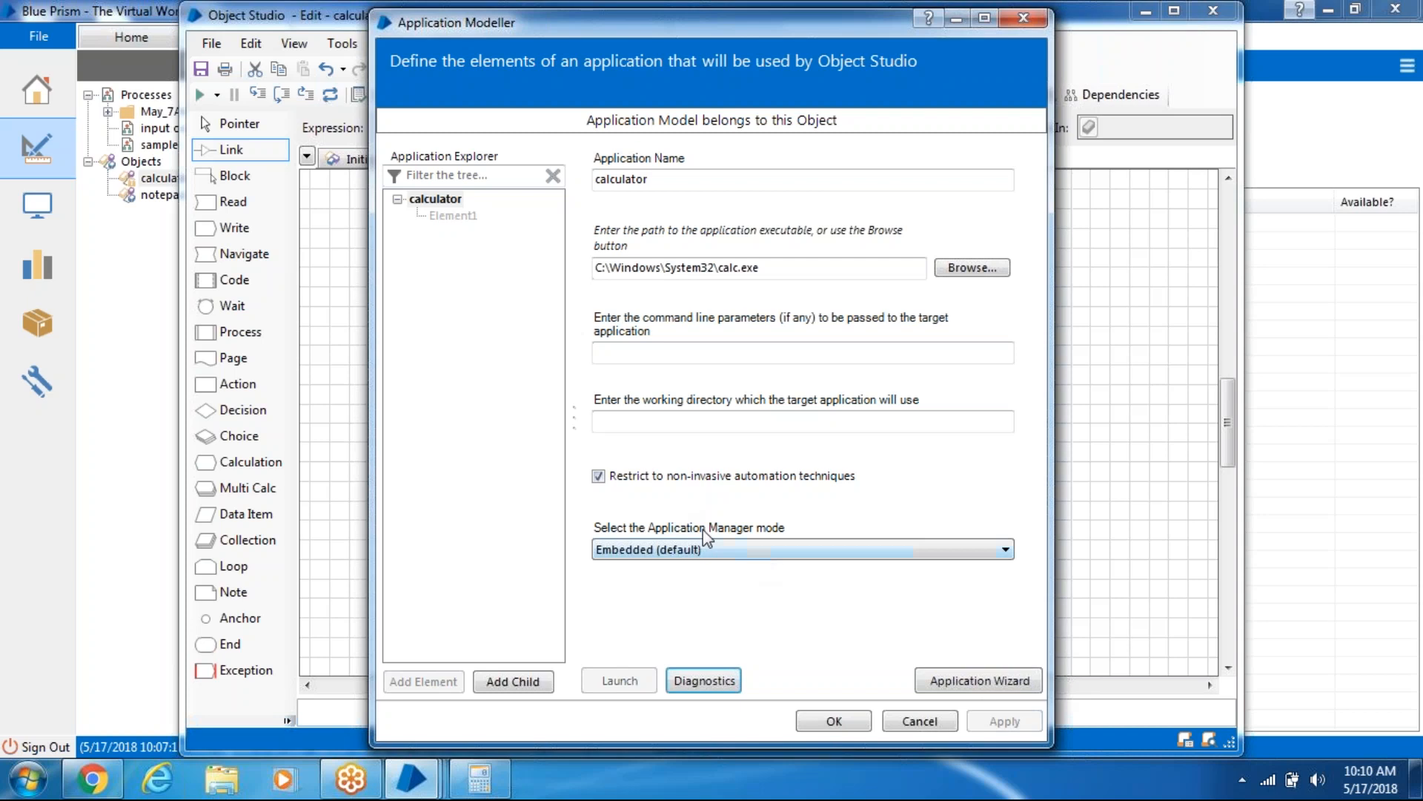
left_click(480, 779)
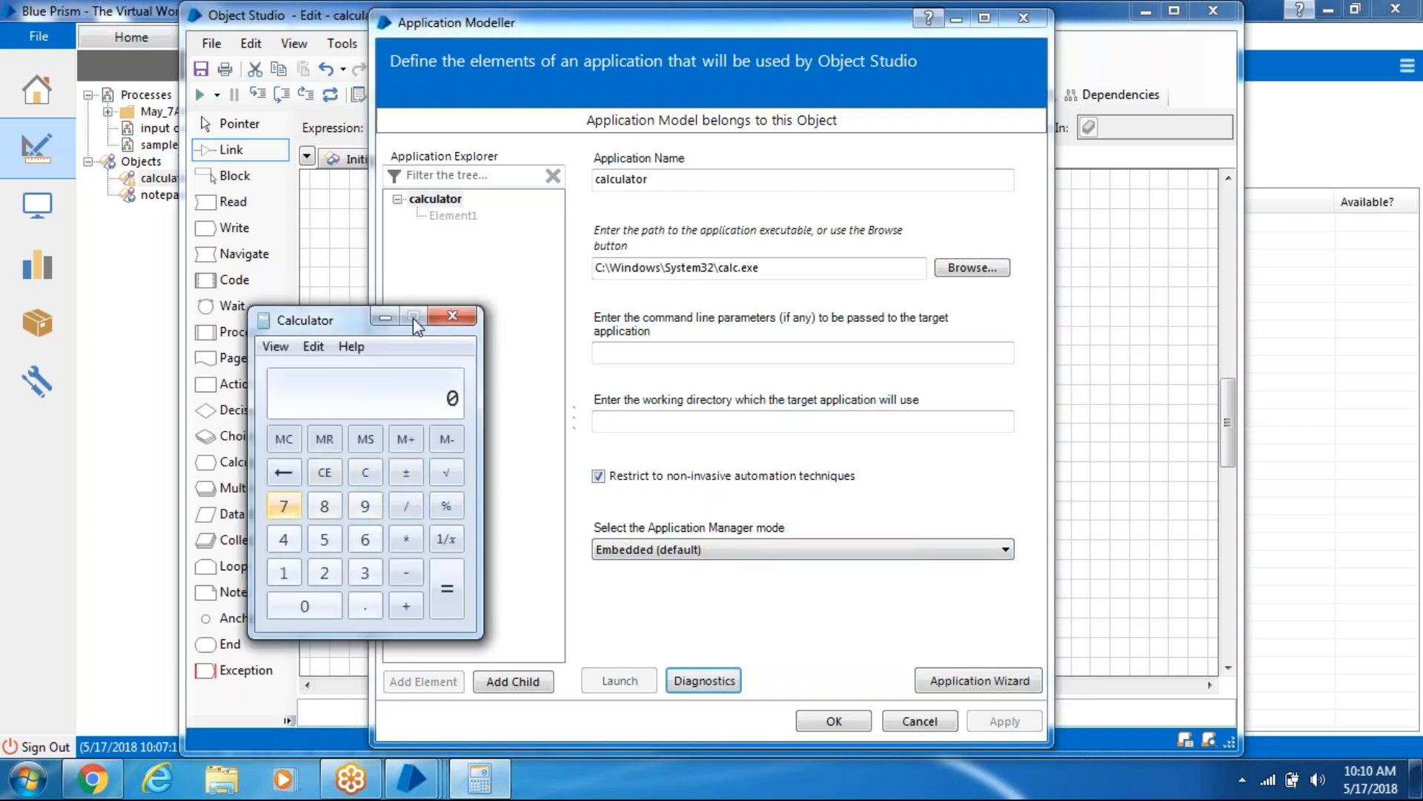
left_click_drag(335, 324, 211, 305)
left_click(448, 216)
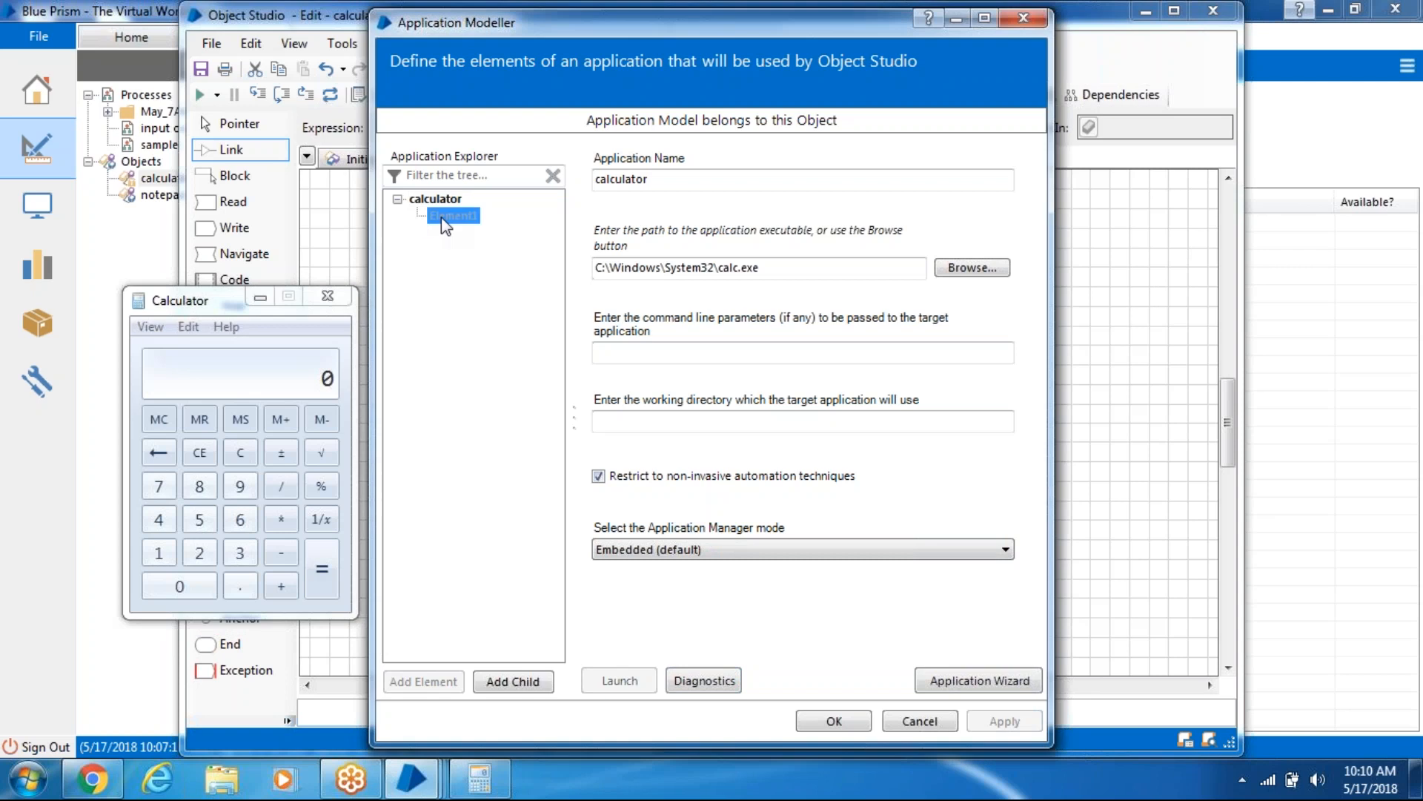
type("Button")
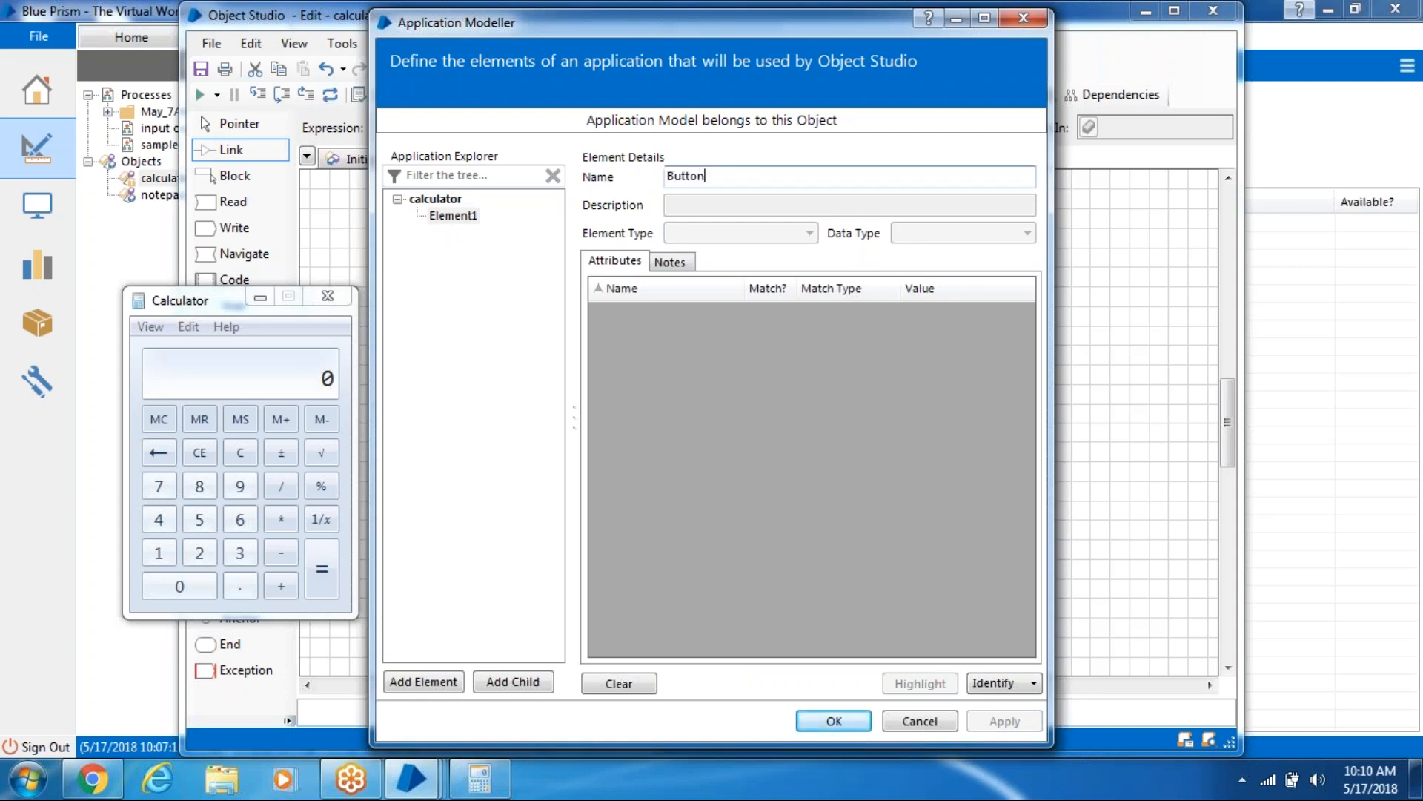
type("9")
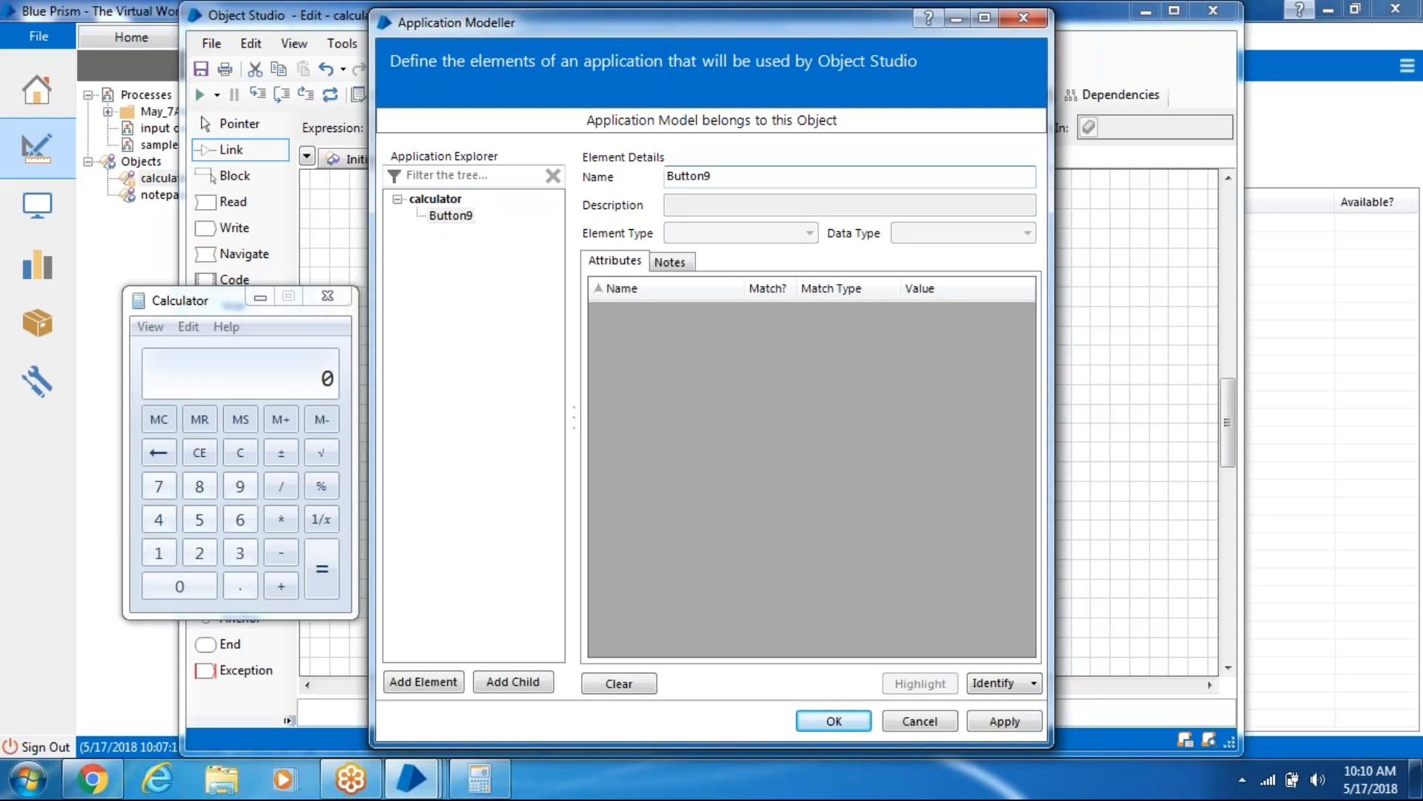
left_click(1010, 690)
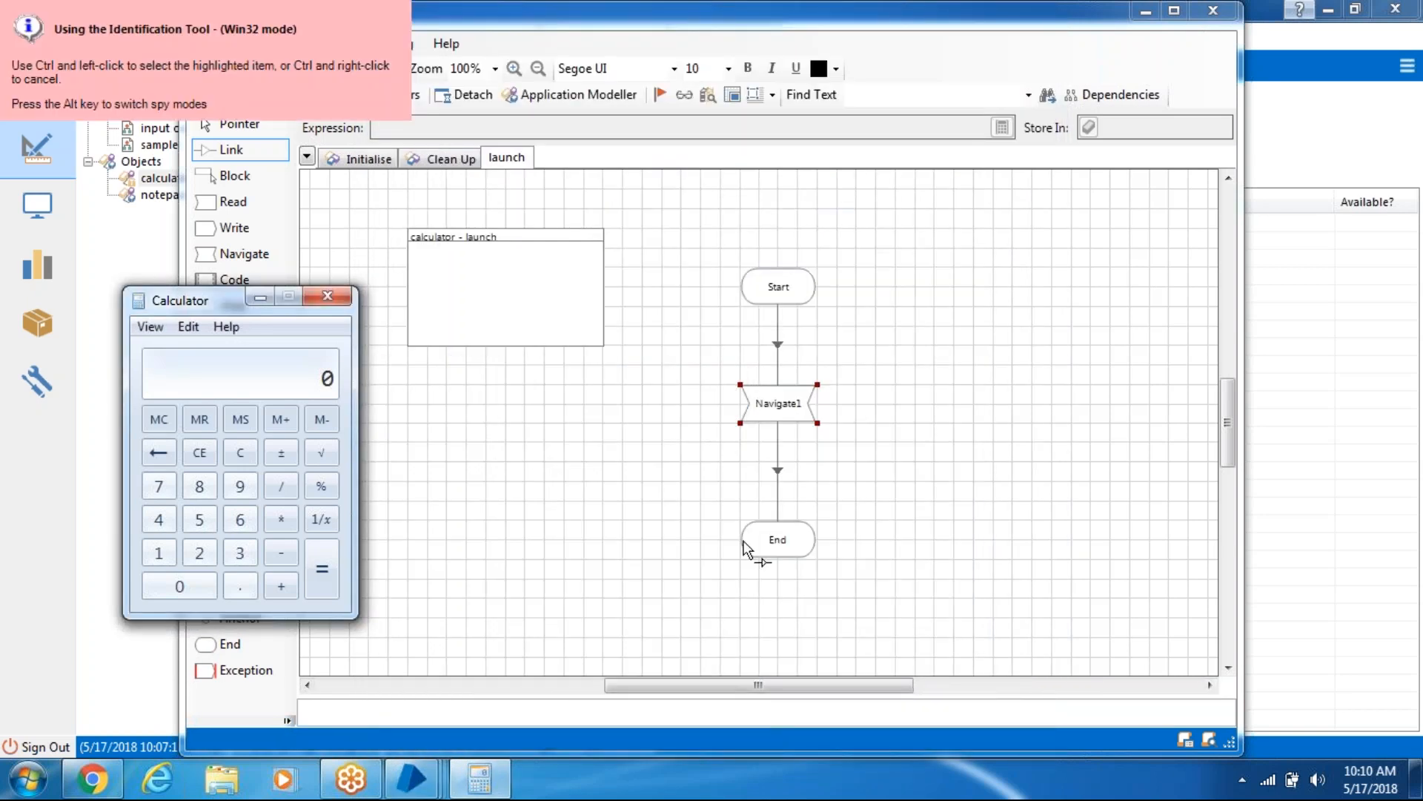
- Capture the 9 key as Button9 and untick Window Text matching, sorting attributes by Match?
left_click(249, 491, "ctrl")
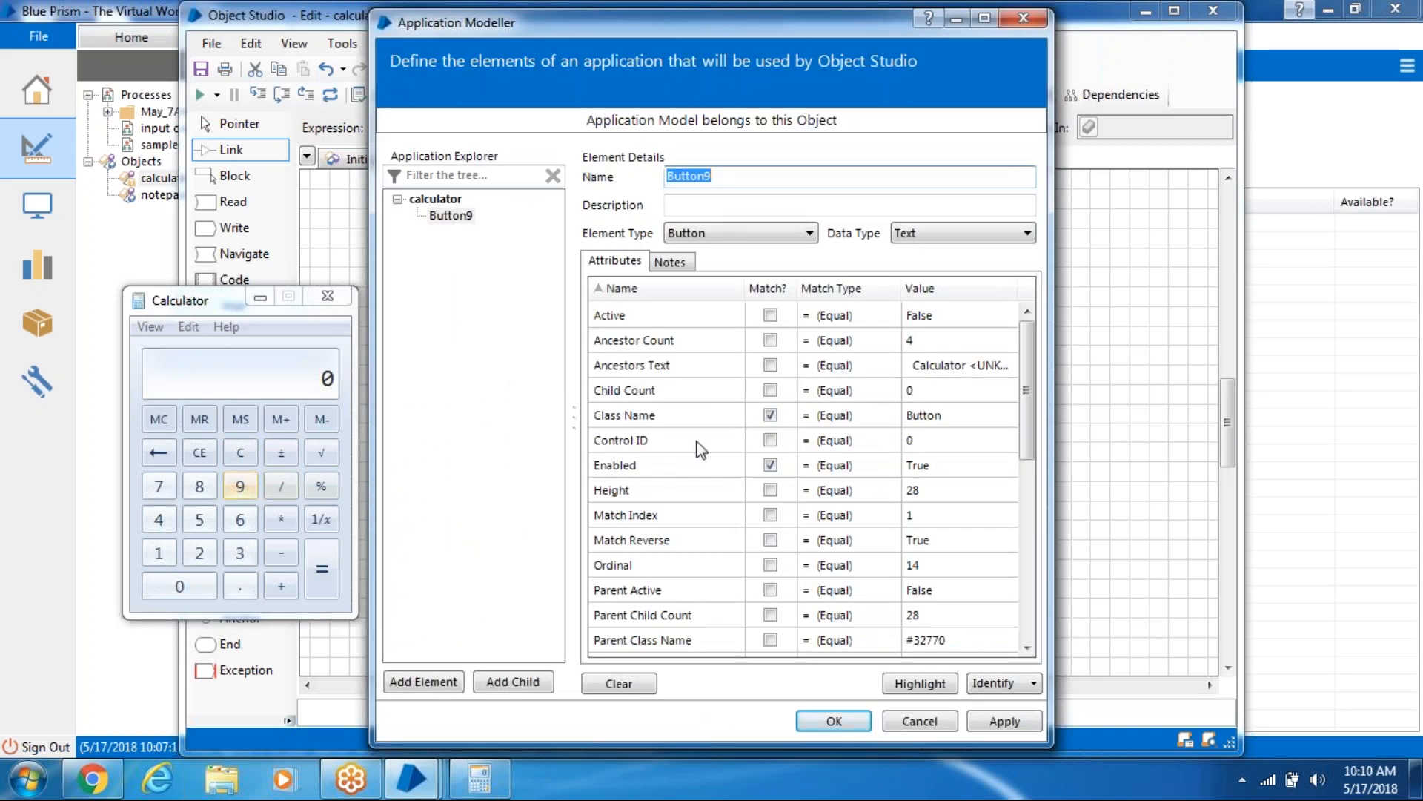
left_click(774, 287)
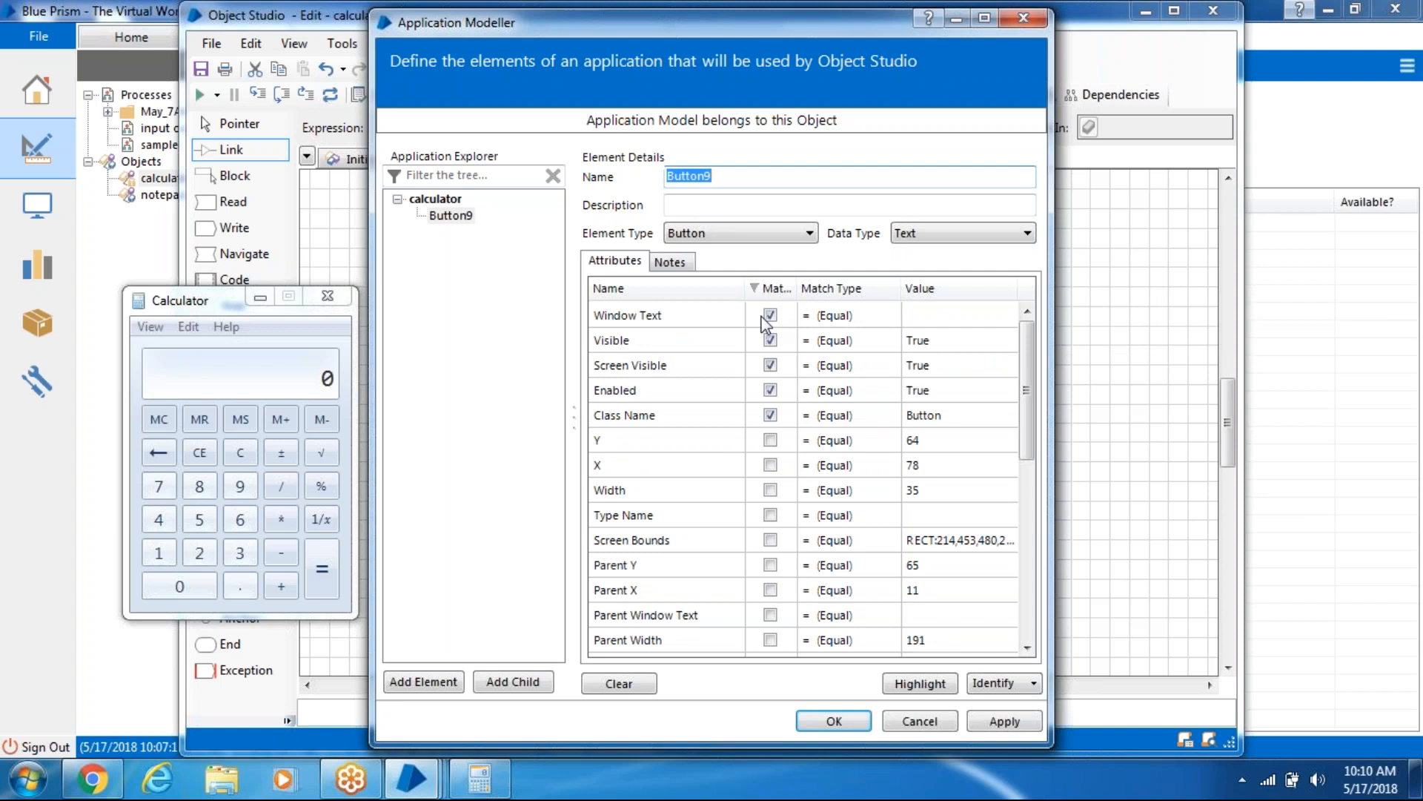
left_click(771, 315)
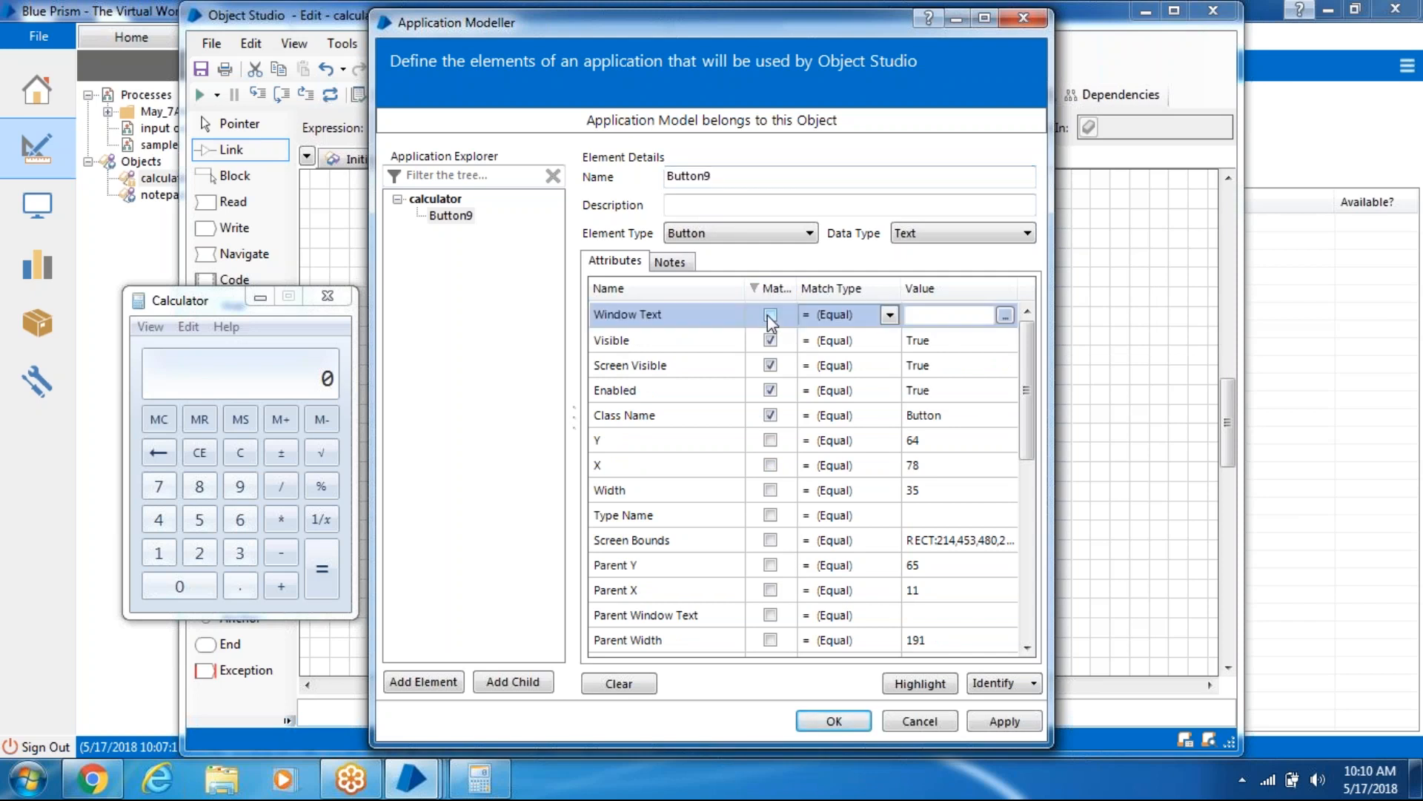
left_click(772, 288)
left_click(774, 290)
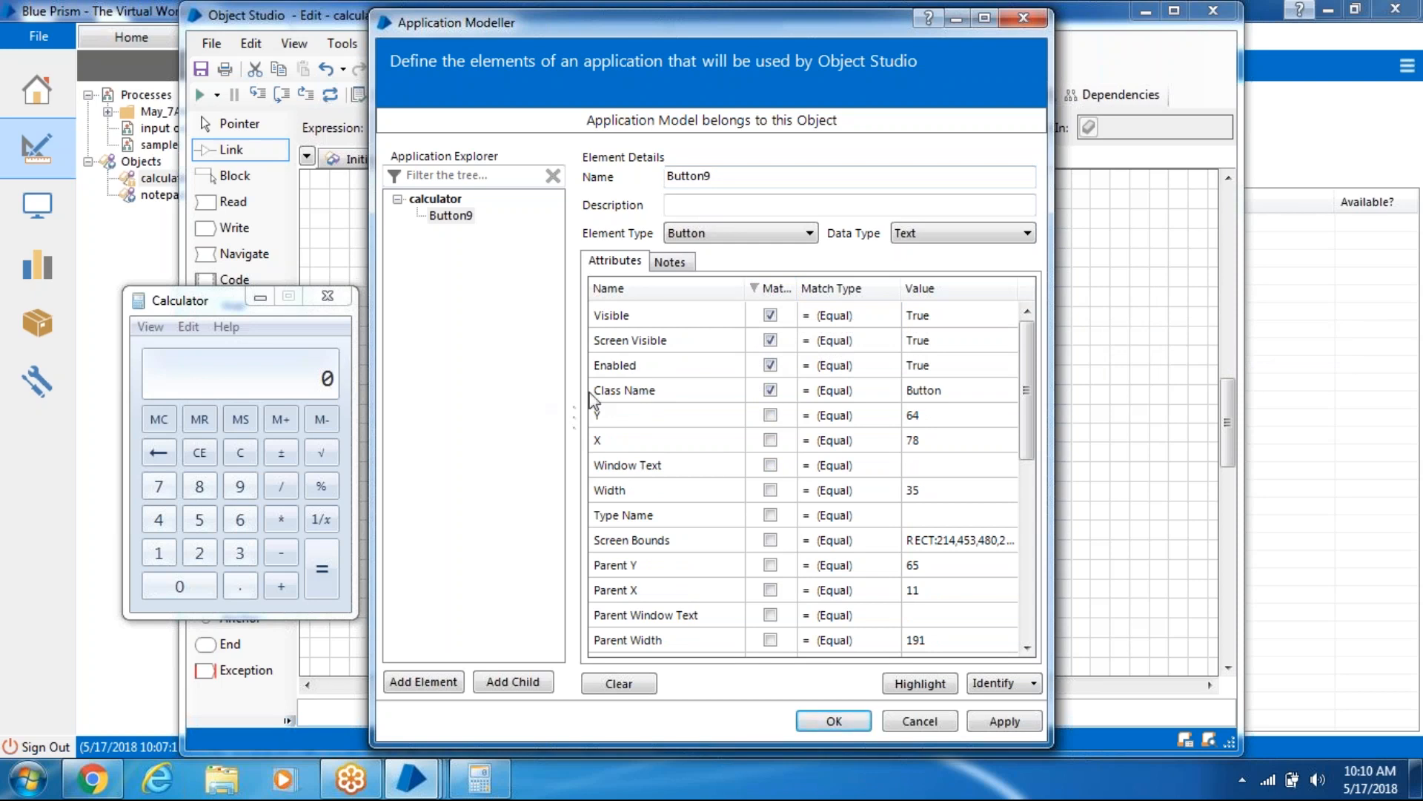
left_click(936, 691)
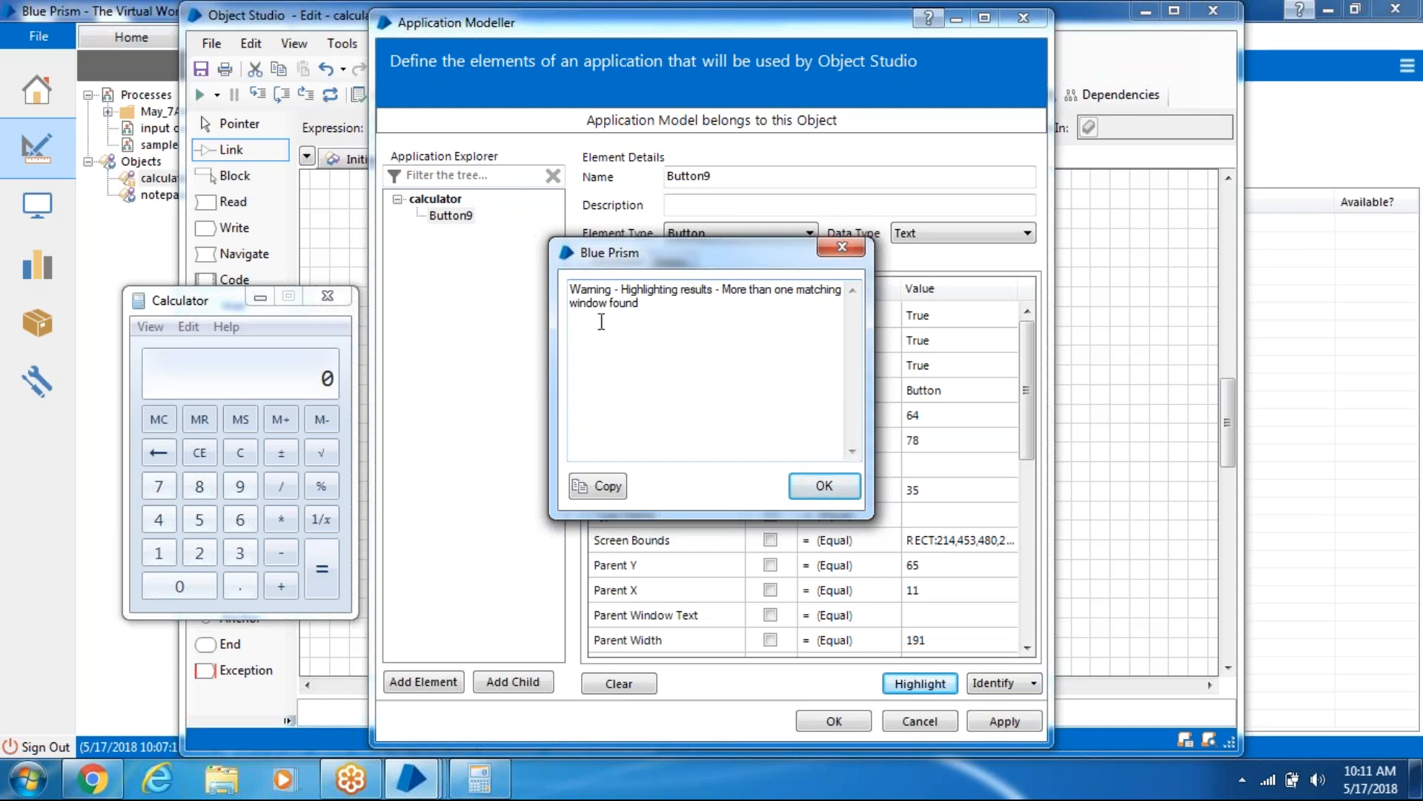
left_click(815, 486)
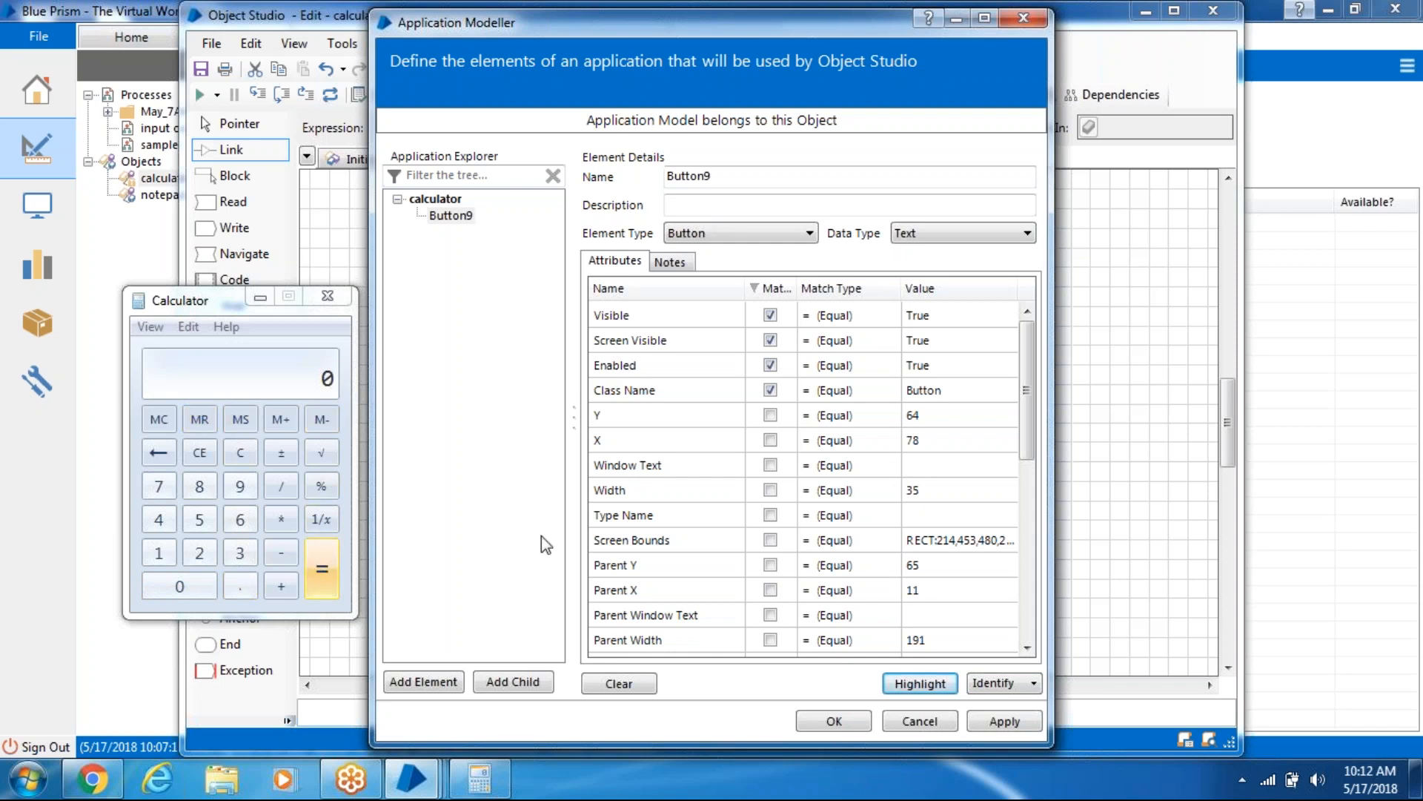
left_click(917, 683)
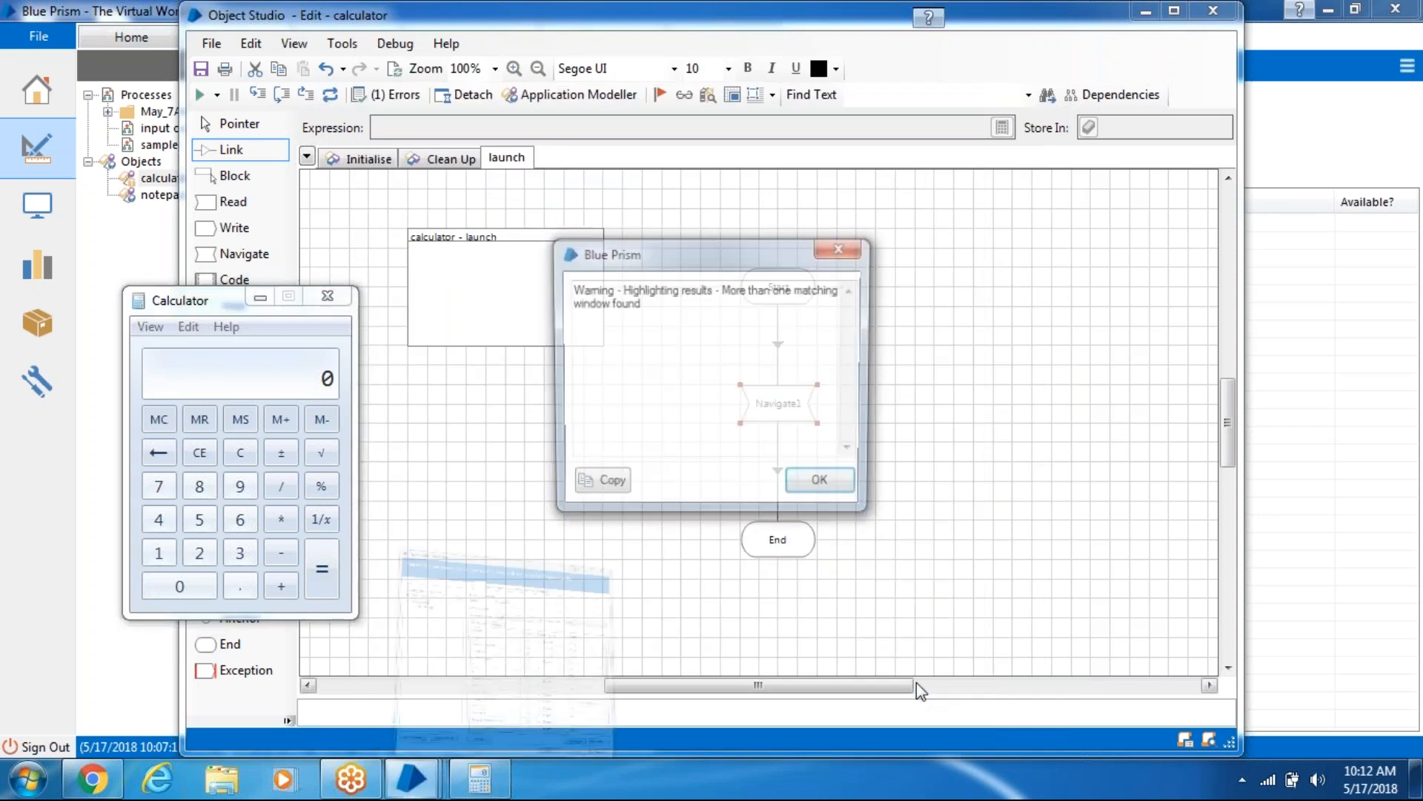
left_click(829, 490)
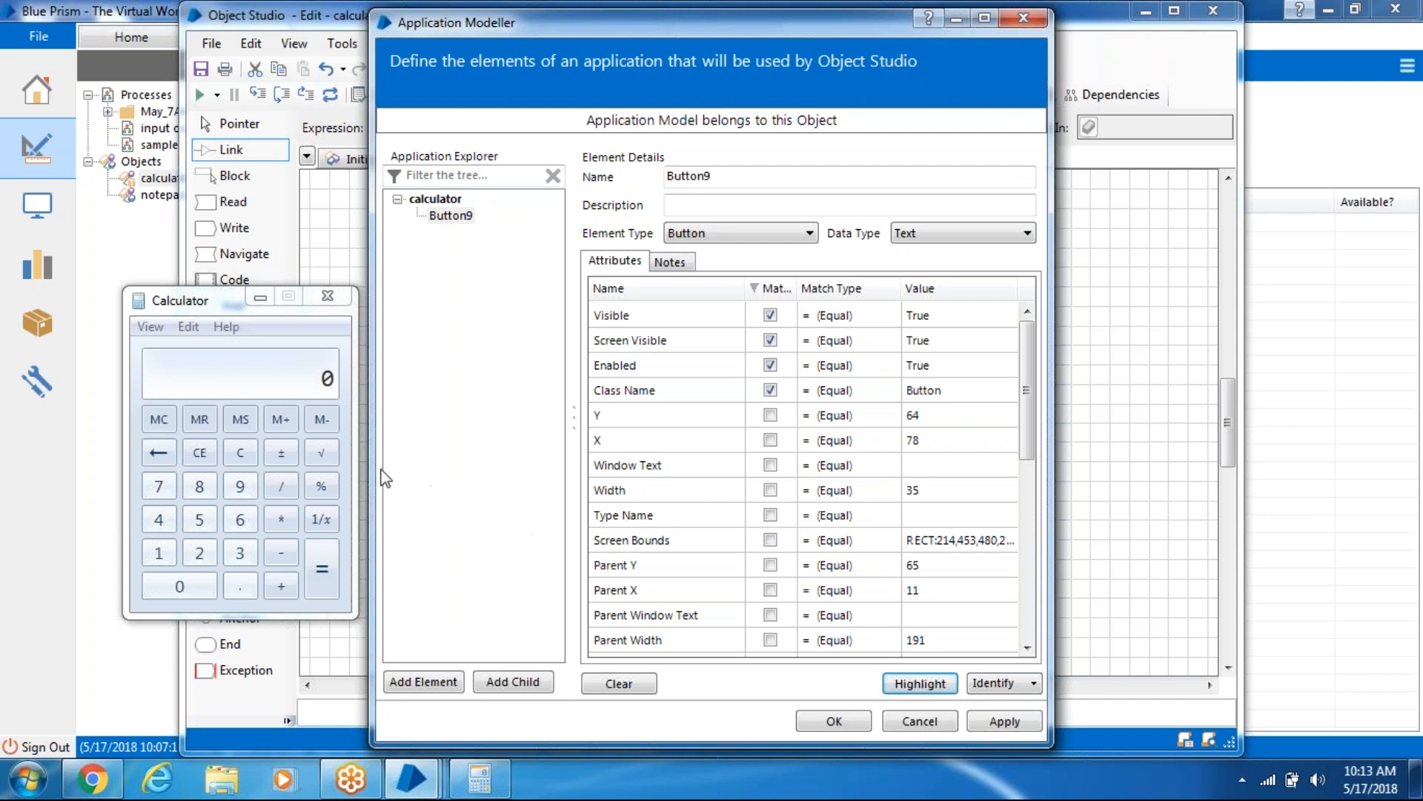
- Add Ordinal 14 to Button9's match criteria and highlight to check only the 9 key matches
left_click_drag(197, 297, 372, 241)
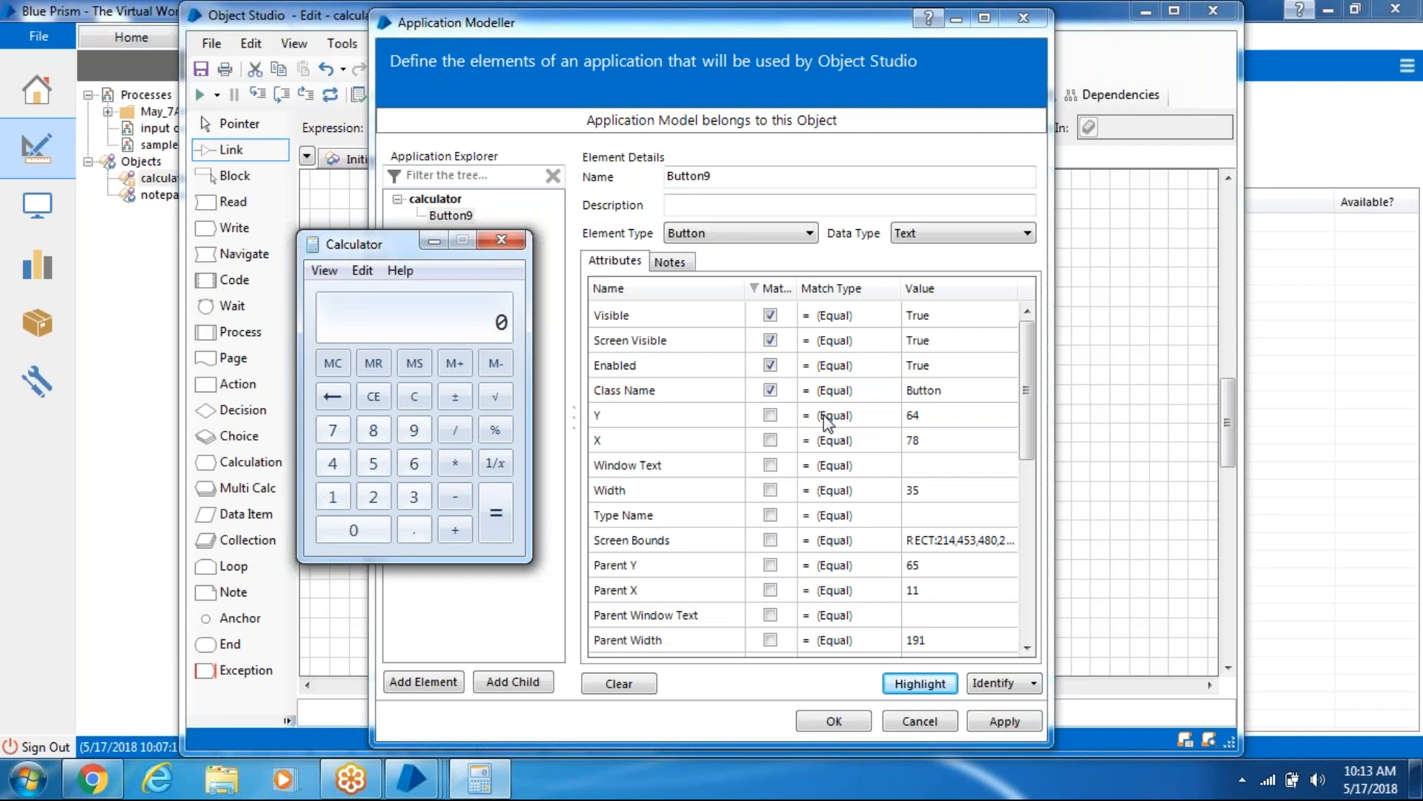
left_click_drag(1032, 448, 1038, 652)
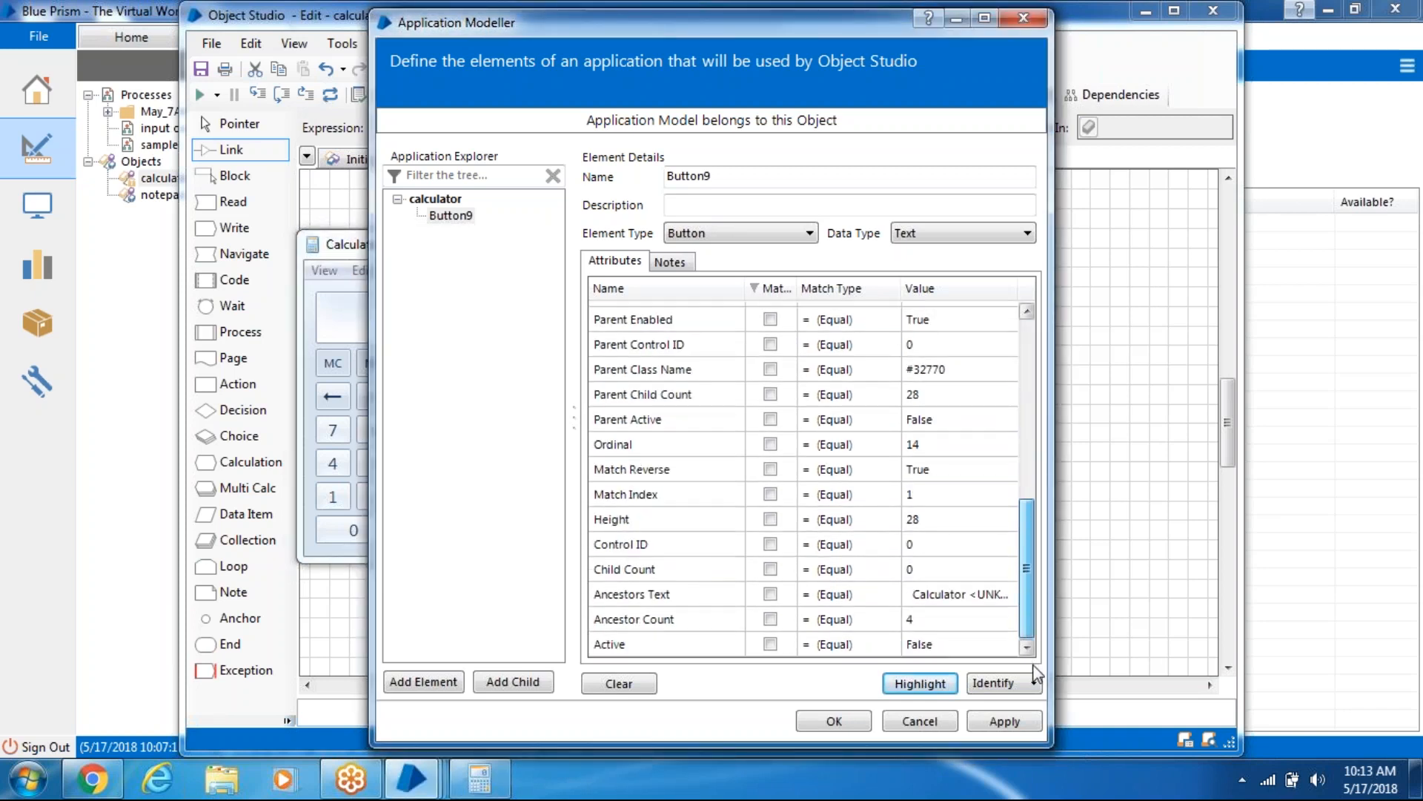
left_click(777, 452)
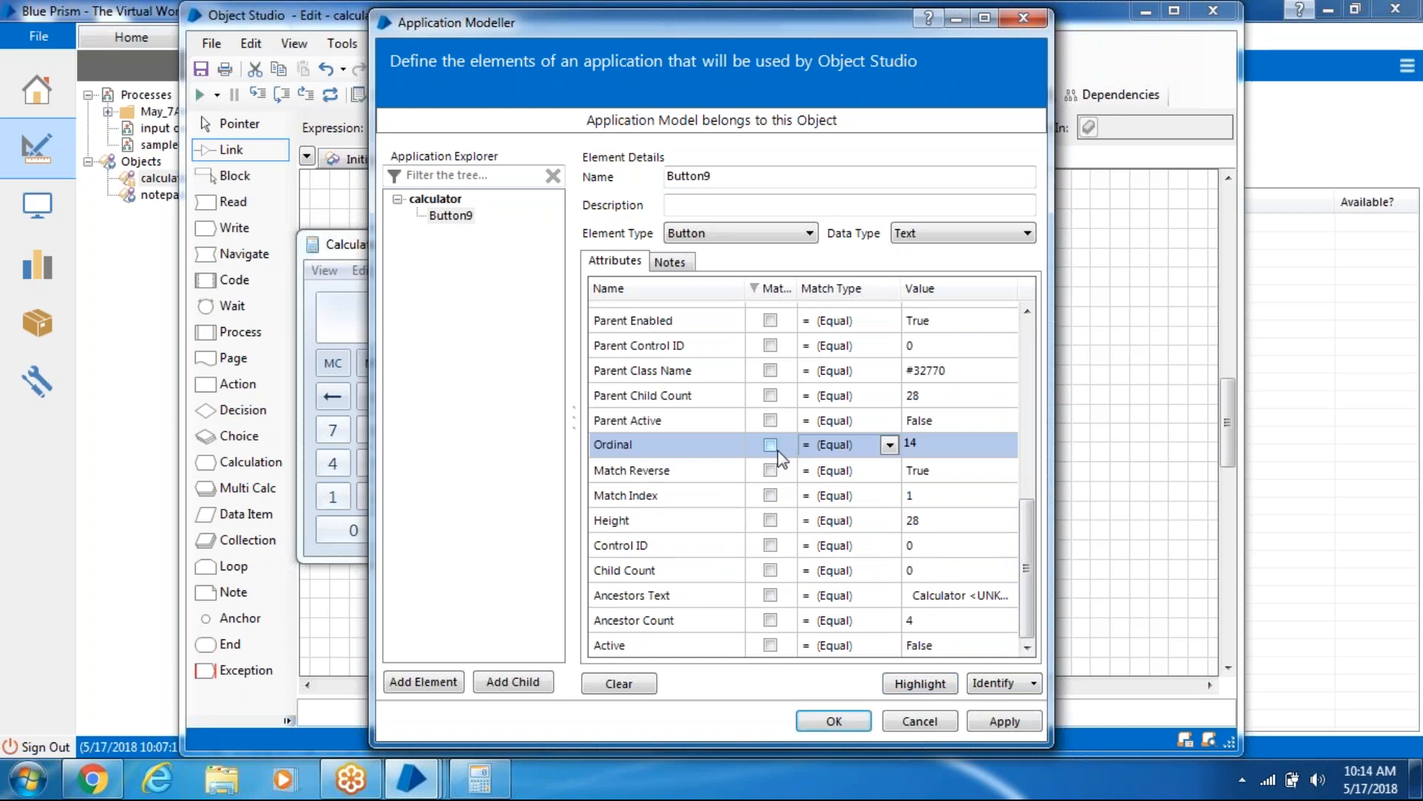
left_click(770, 445)
left_click(920, 684)
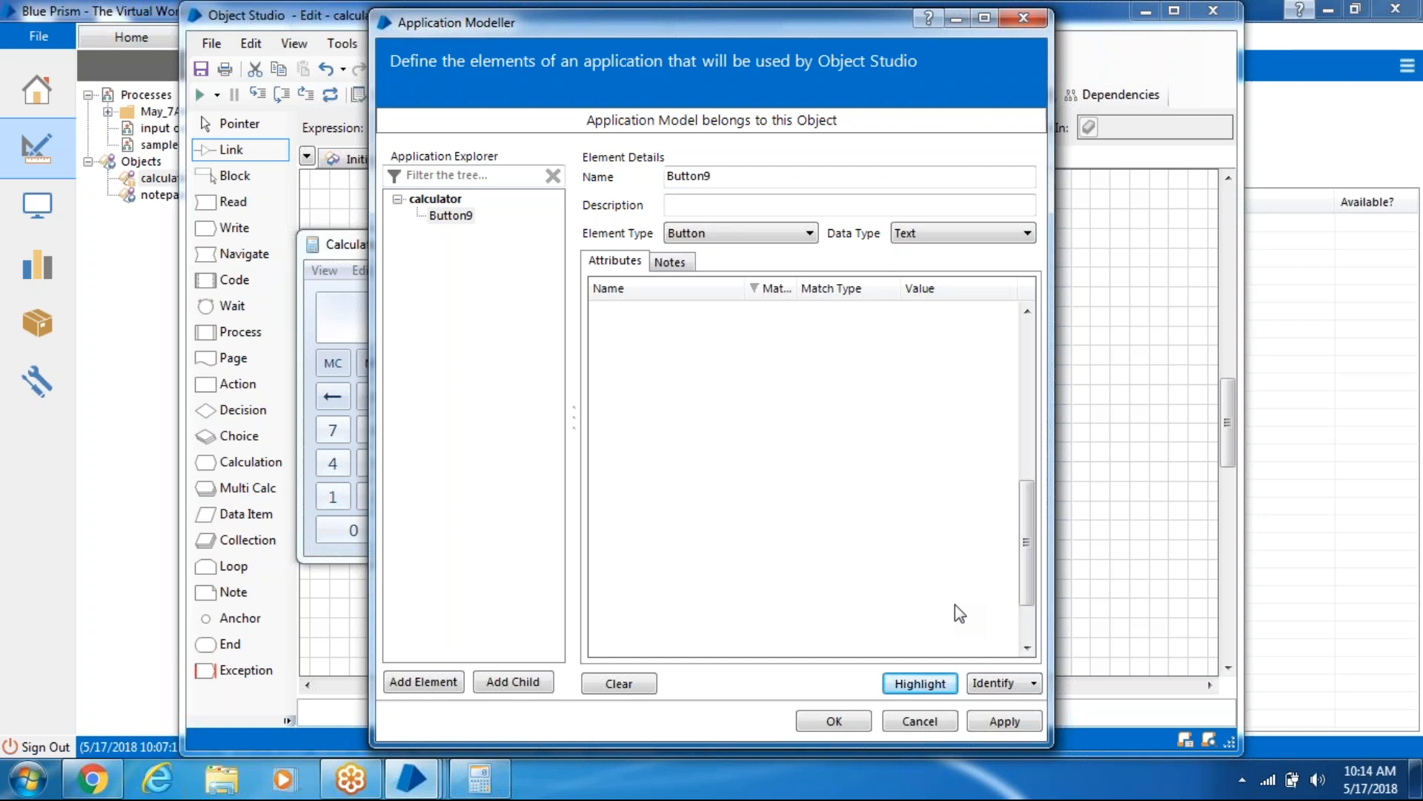
- Reconfirm the single 9-key match, apply and save Button9, and start a new object page
left_click_drag(1027, 539, 1045, 314)
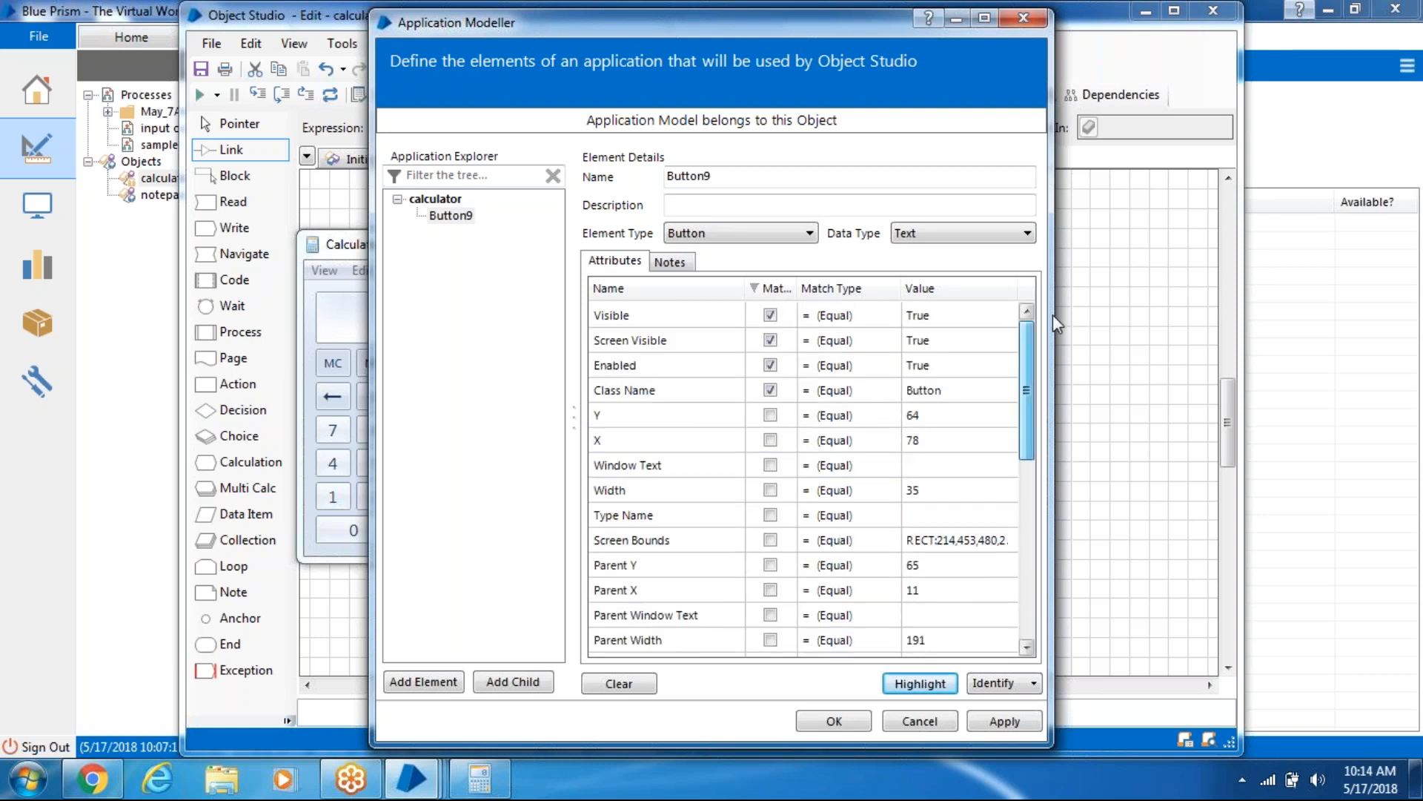
double_click(772, 280)
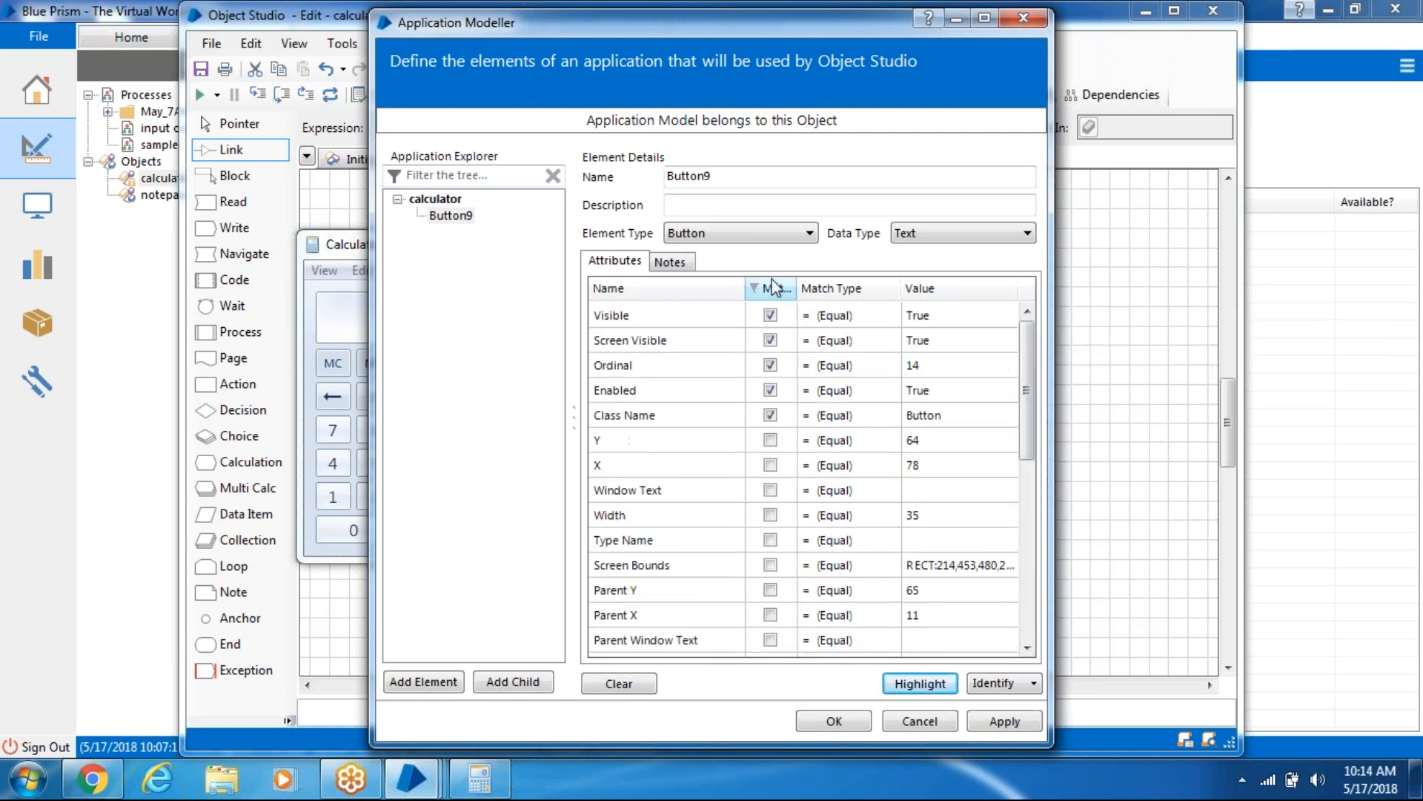
left_click(924, 685)
left_click(1016, 724)
left_click(844, 721)
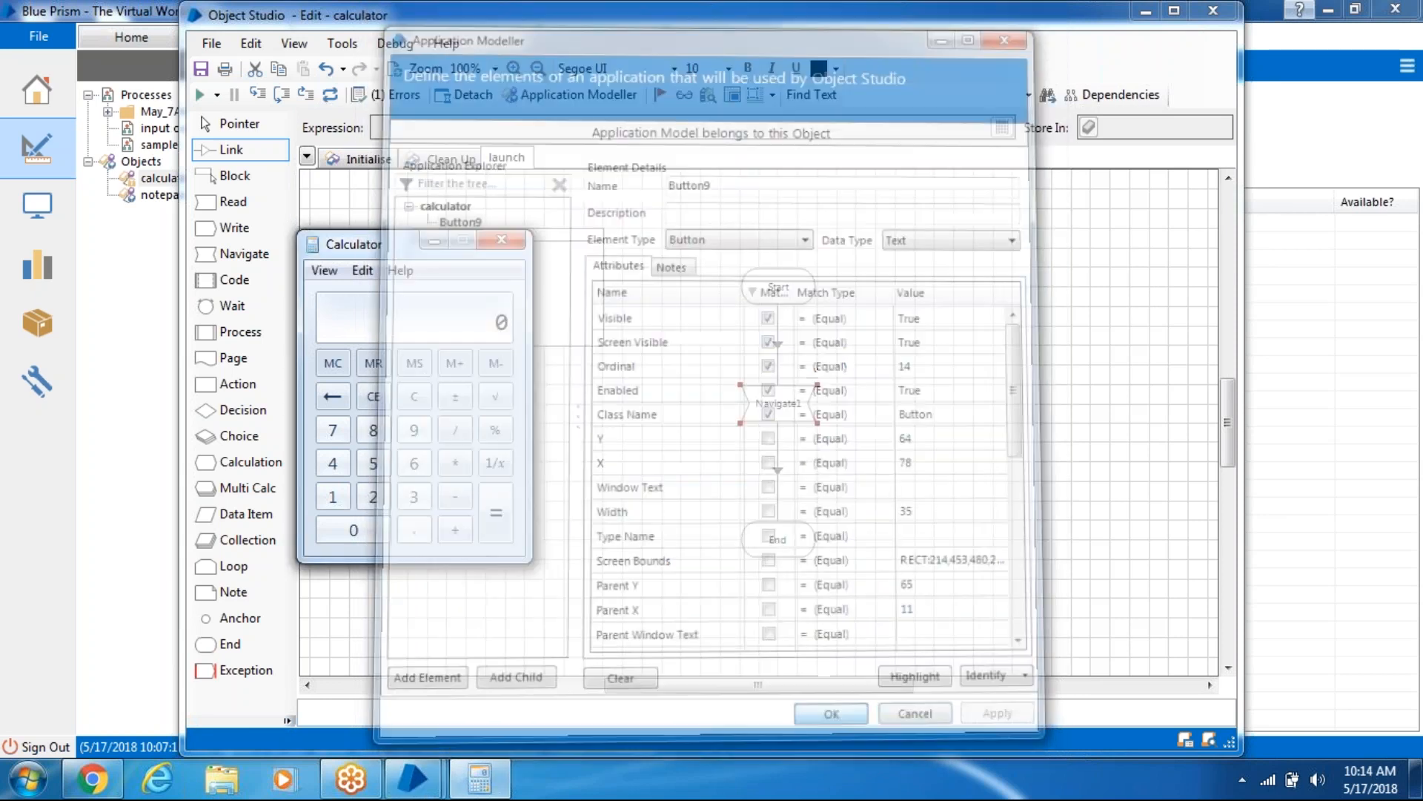
right_click(528, 160)
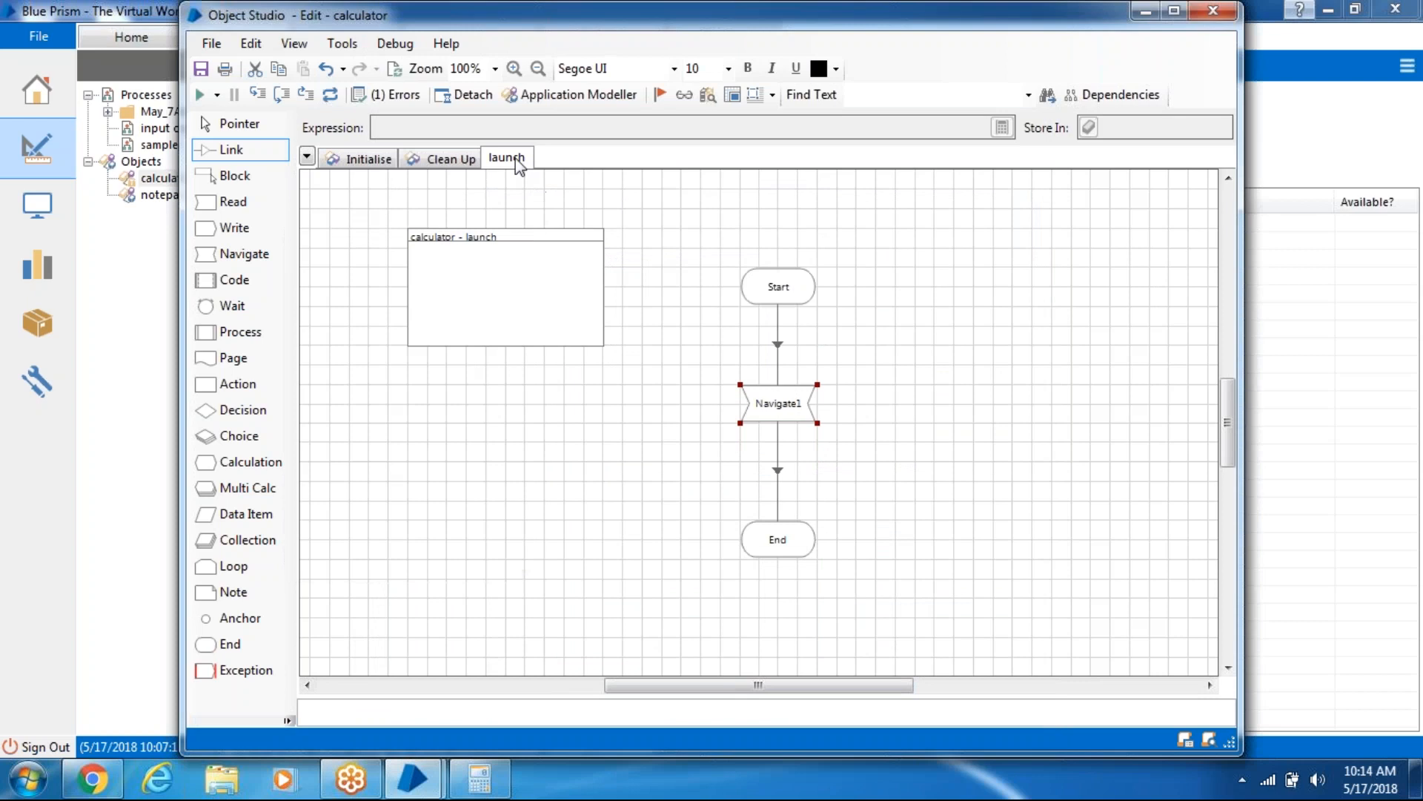
left_click(563, 172)
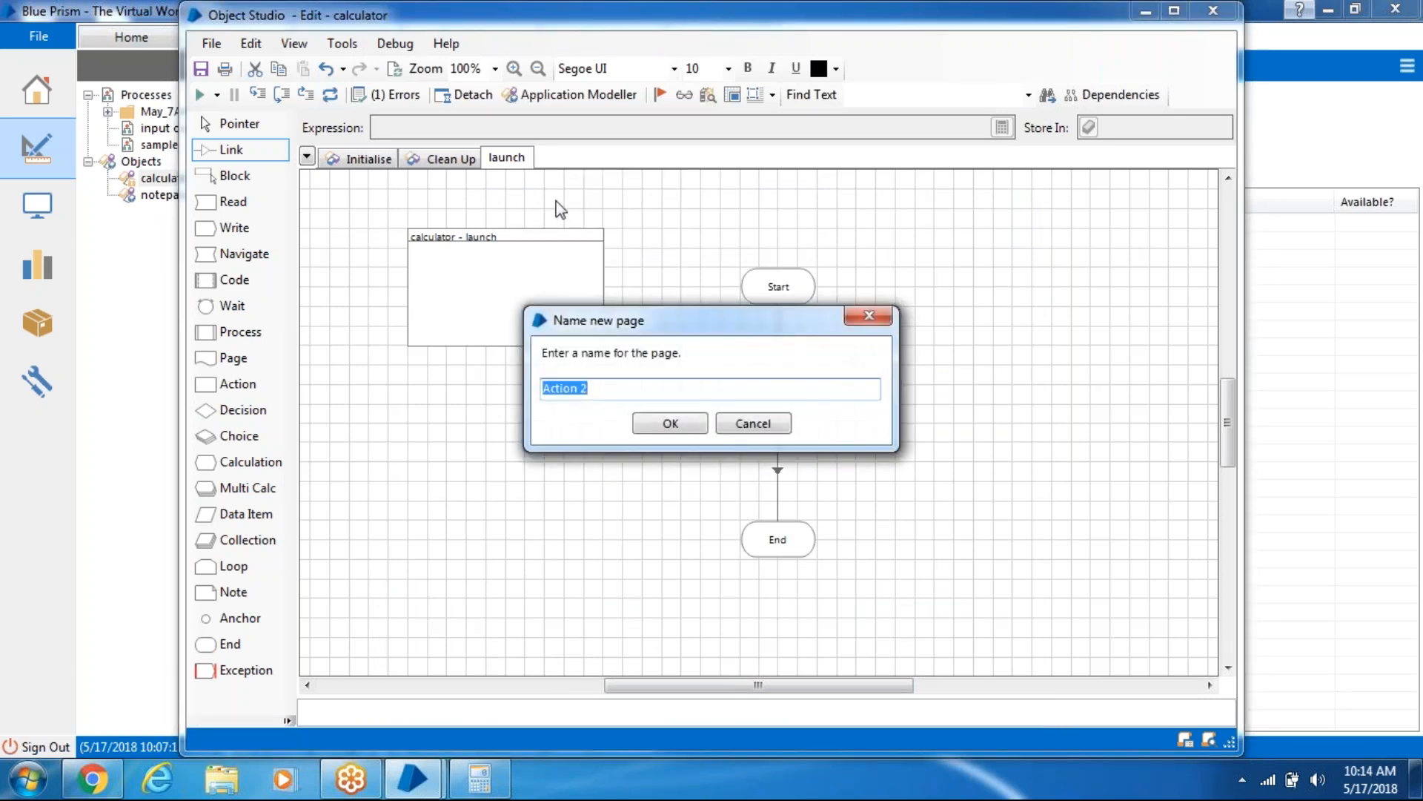
- Name the page button9, add a Navigate2 stage, and link Start → Navigate2 → End
type("button9")
left_click(681, 423)
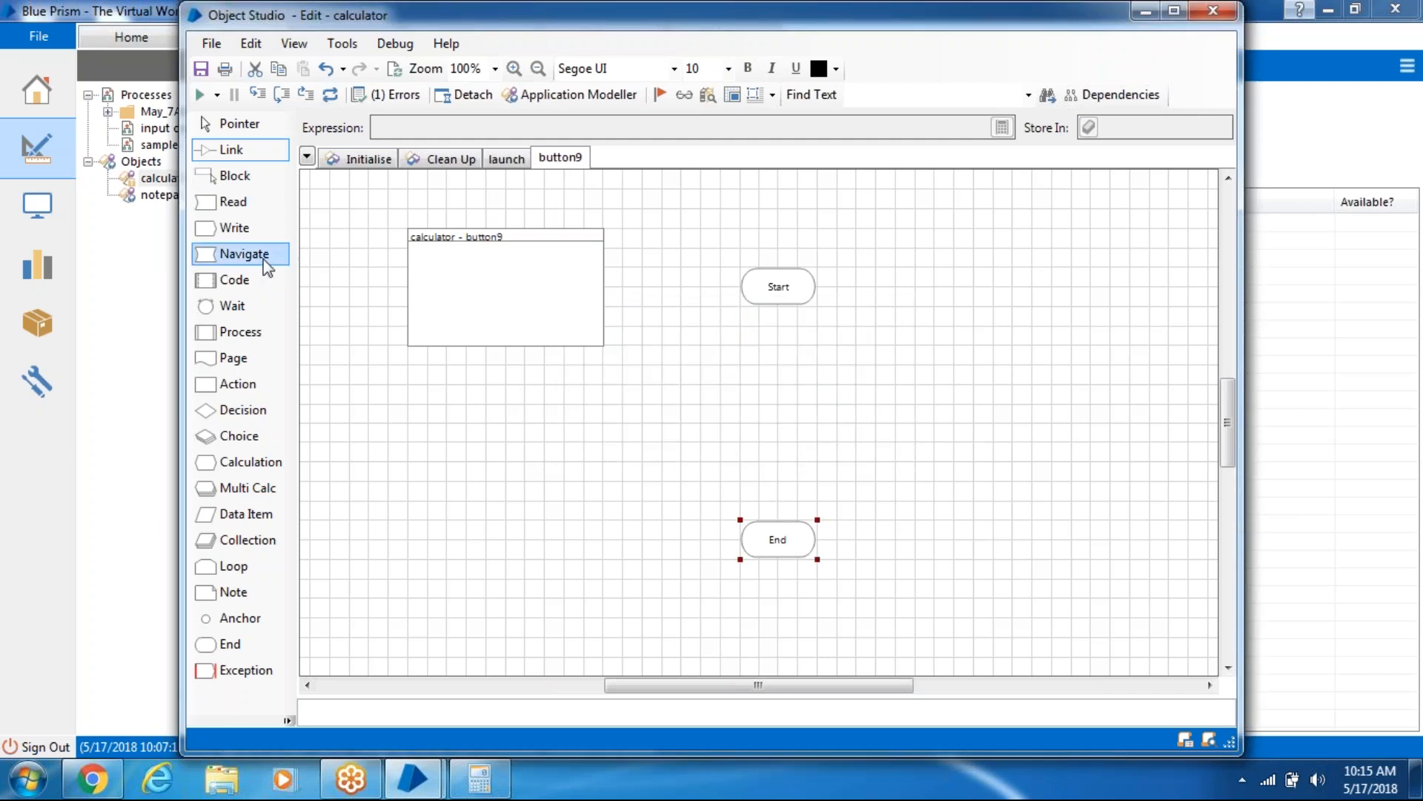
left_click_drag(270, 255, 773, 405)
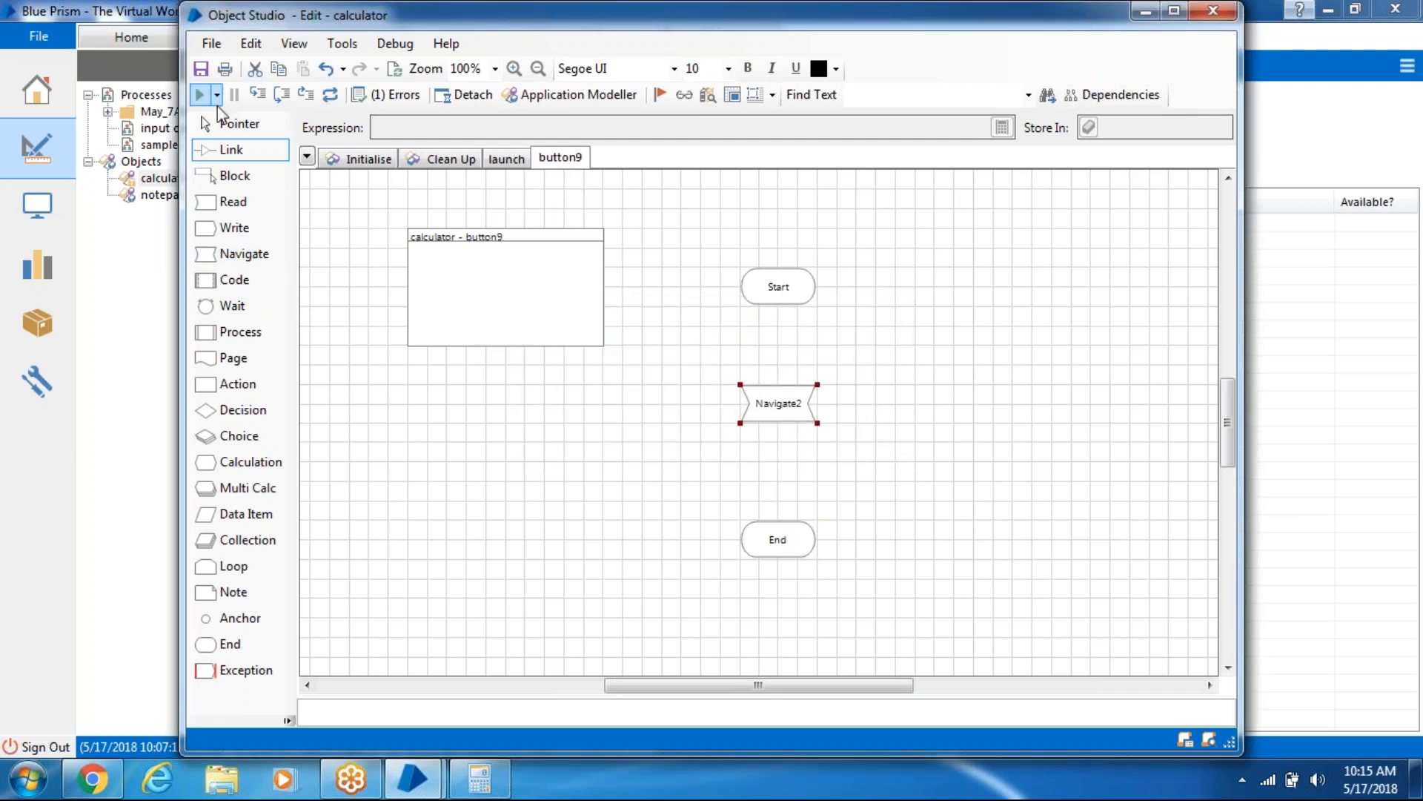
left_click(223, 124)
mouse_move(776, 293)
left_mouse_down()
mouse_move(788, 492)
mouse_move(777, 546)
left_mouse_up()
left_click(232, 149)
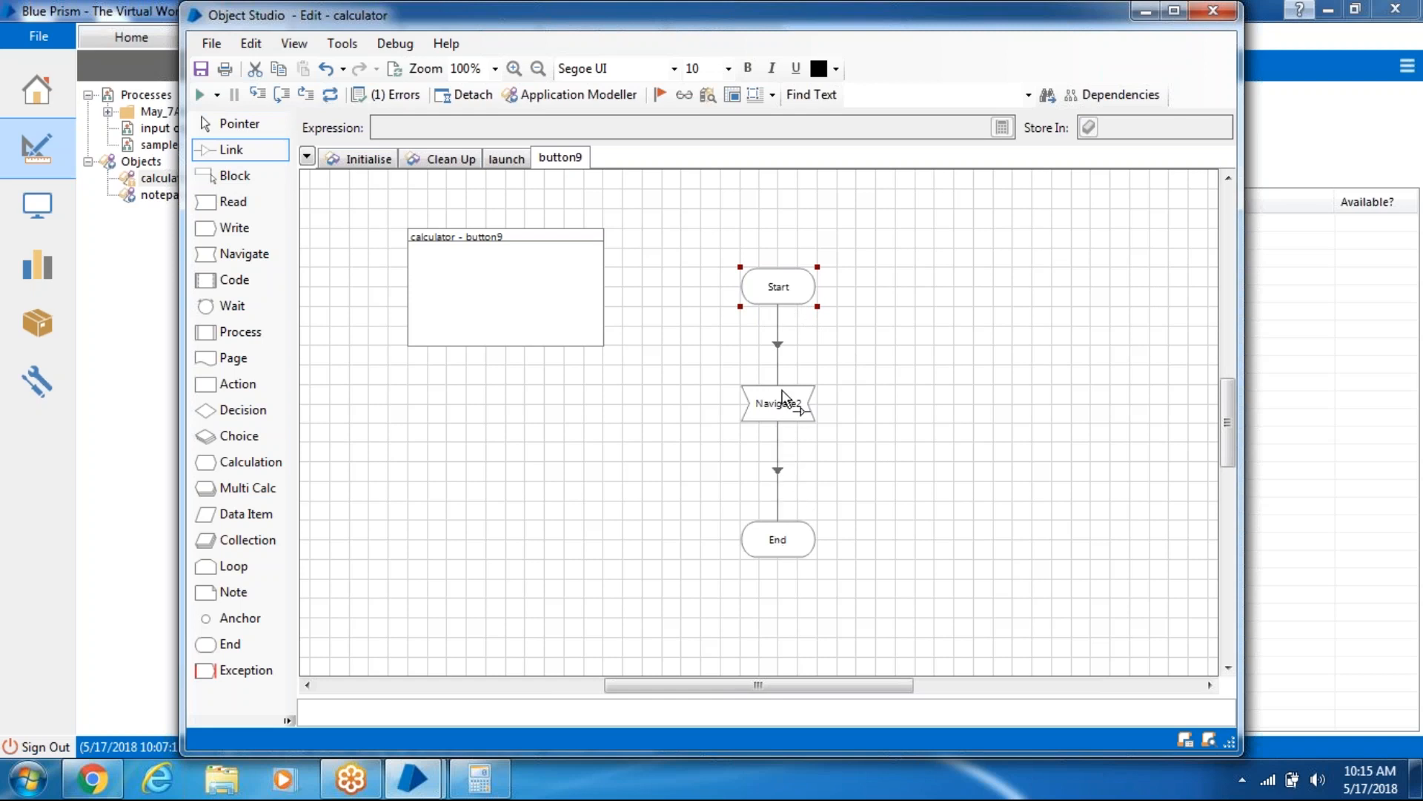
- Set Navigate2's element to Button9 with the Press action and save the stage
double_click(783, 400)
left_click_drag(364, 250, 642, 262)
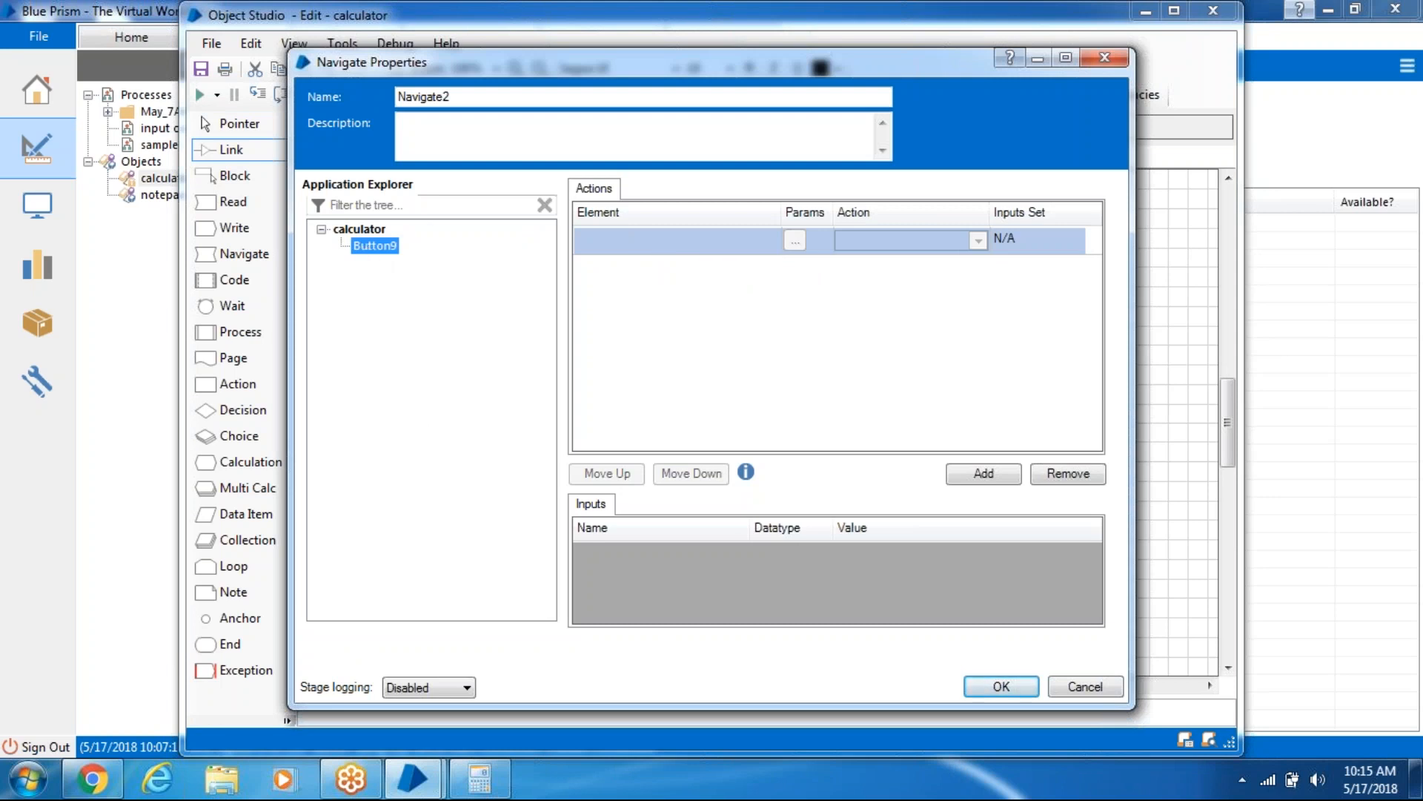
left_click_drag(639, 238, 639, 238)
left_click(924, 246)
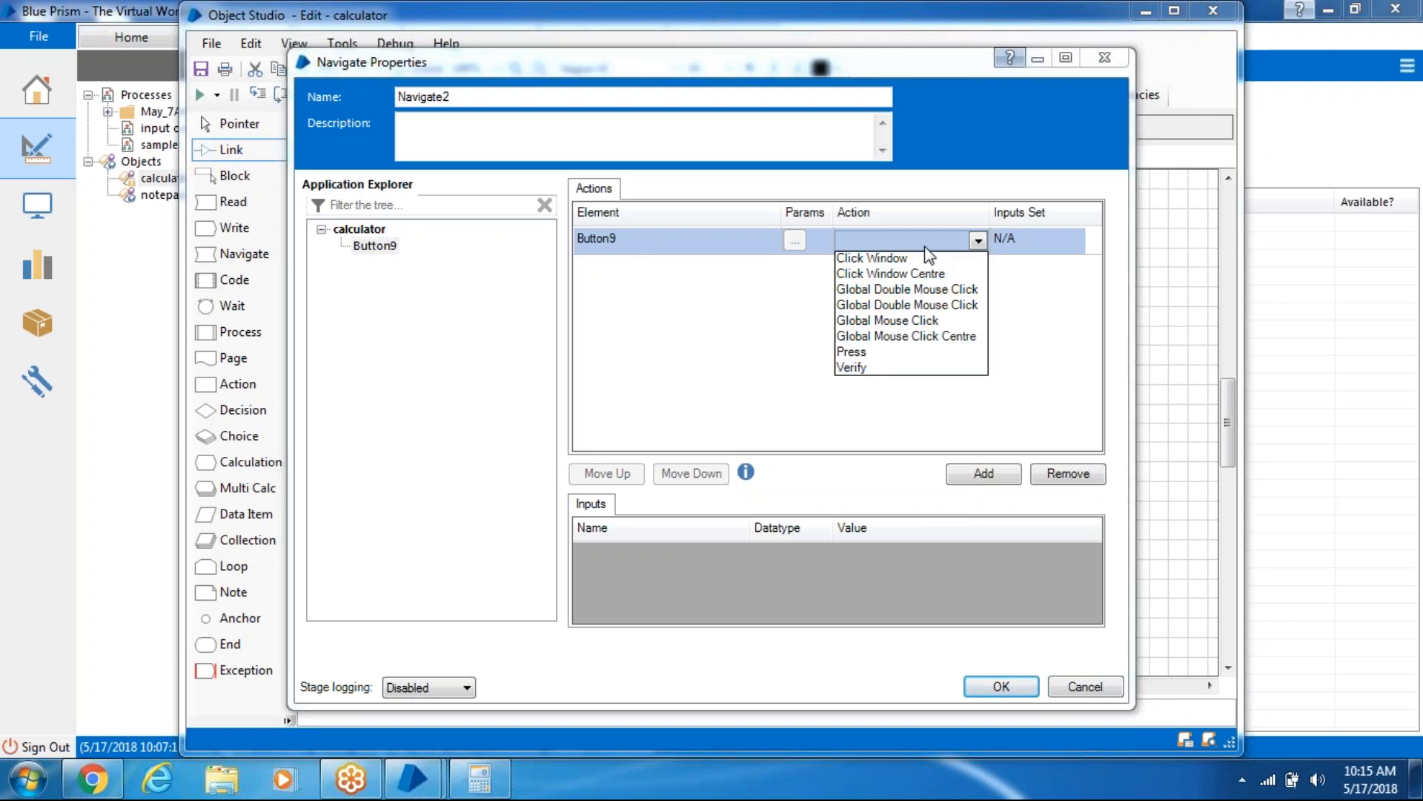
left_click(871, 358)
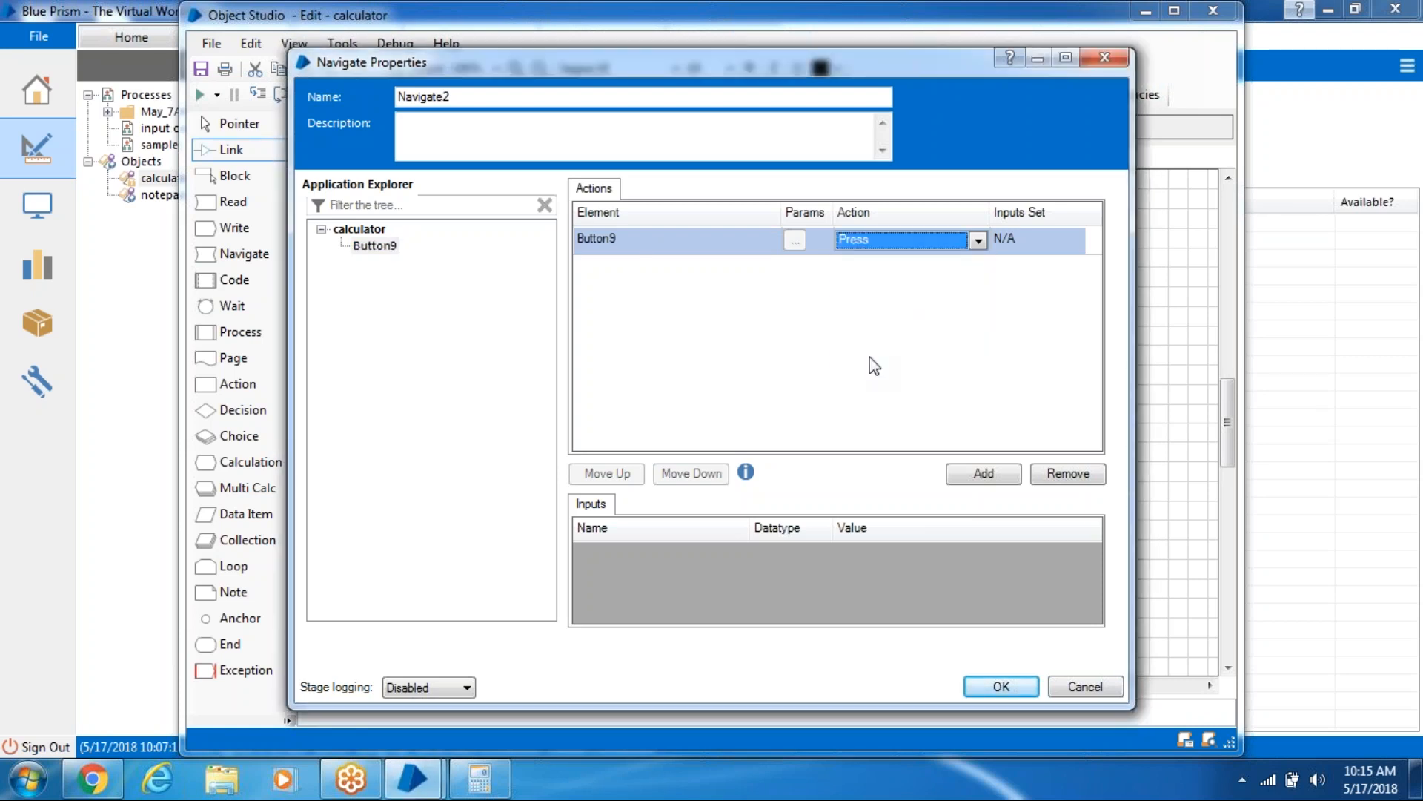
left_click(1014, 686)
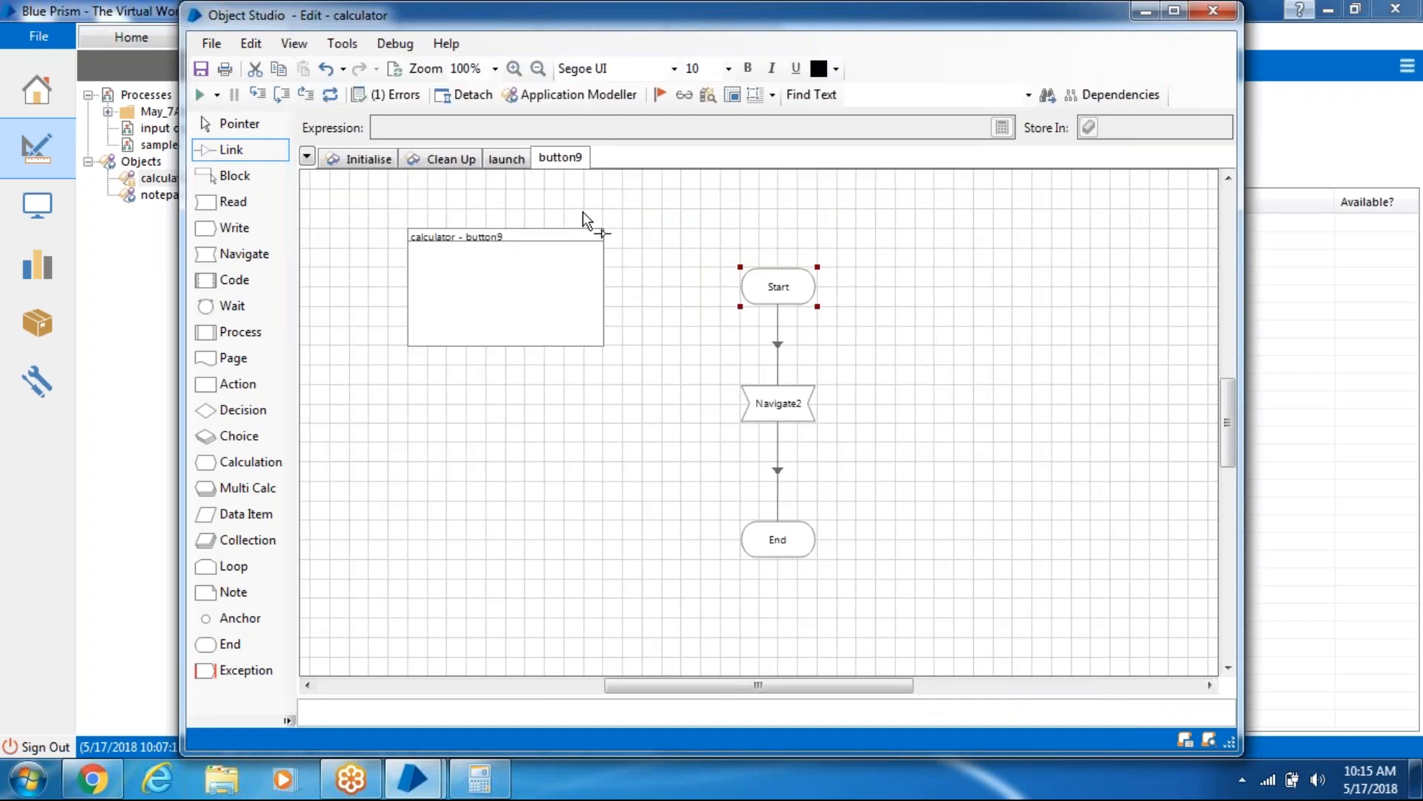
- Add a new element named multiply to the application model and start Identify on Calculator
left_click(492, 777)
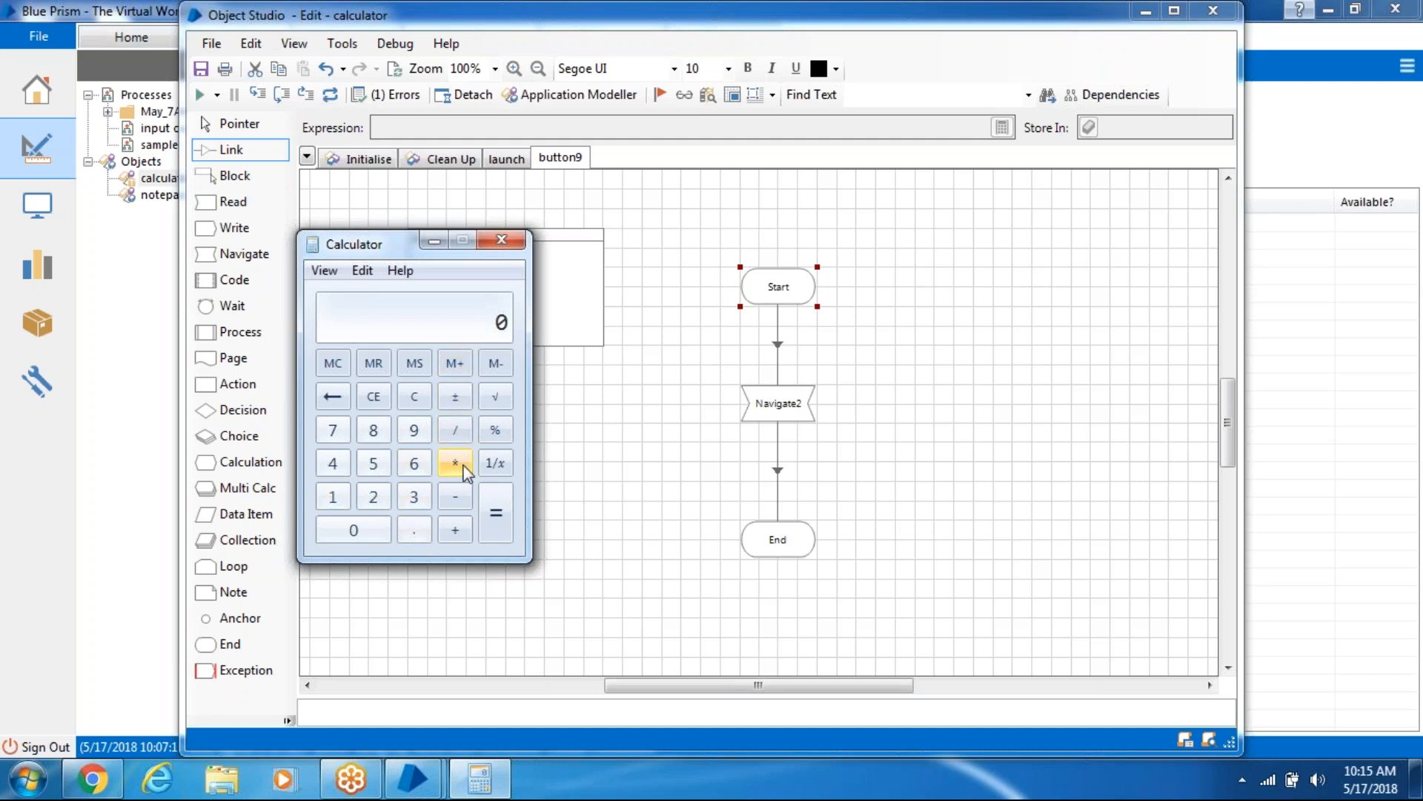
left_click(583, 96)
left_click(585, 96)
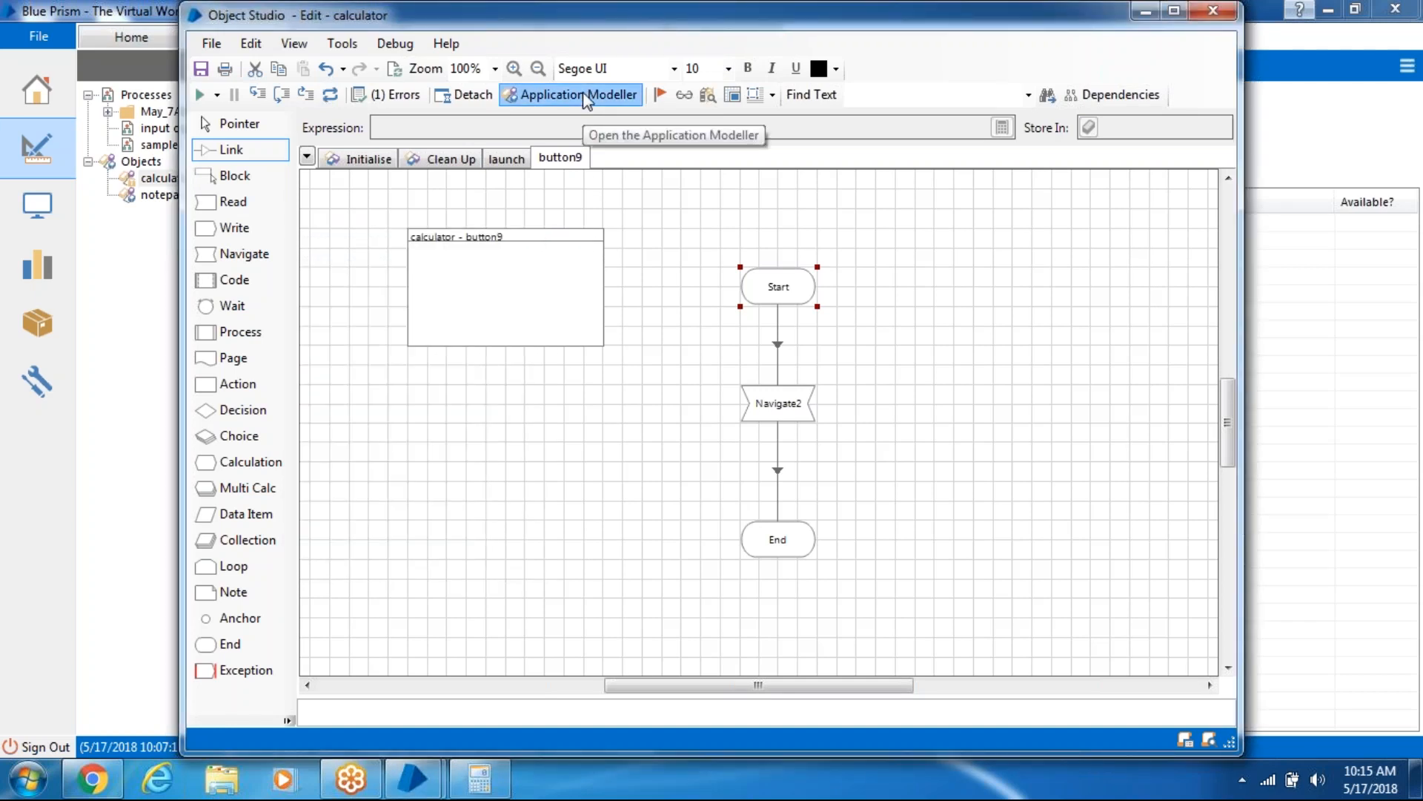
left_click(427, 683)
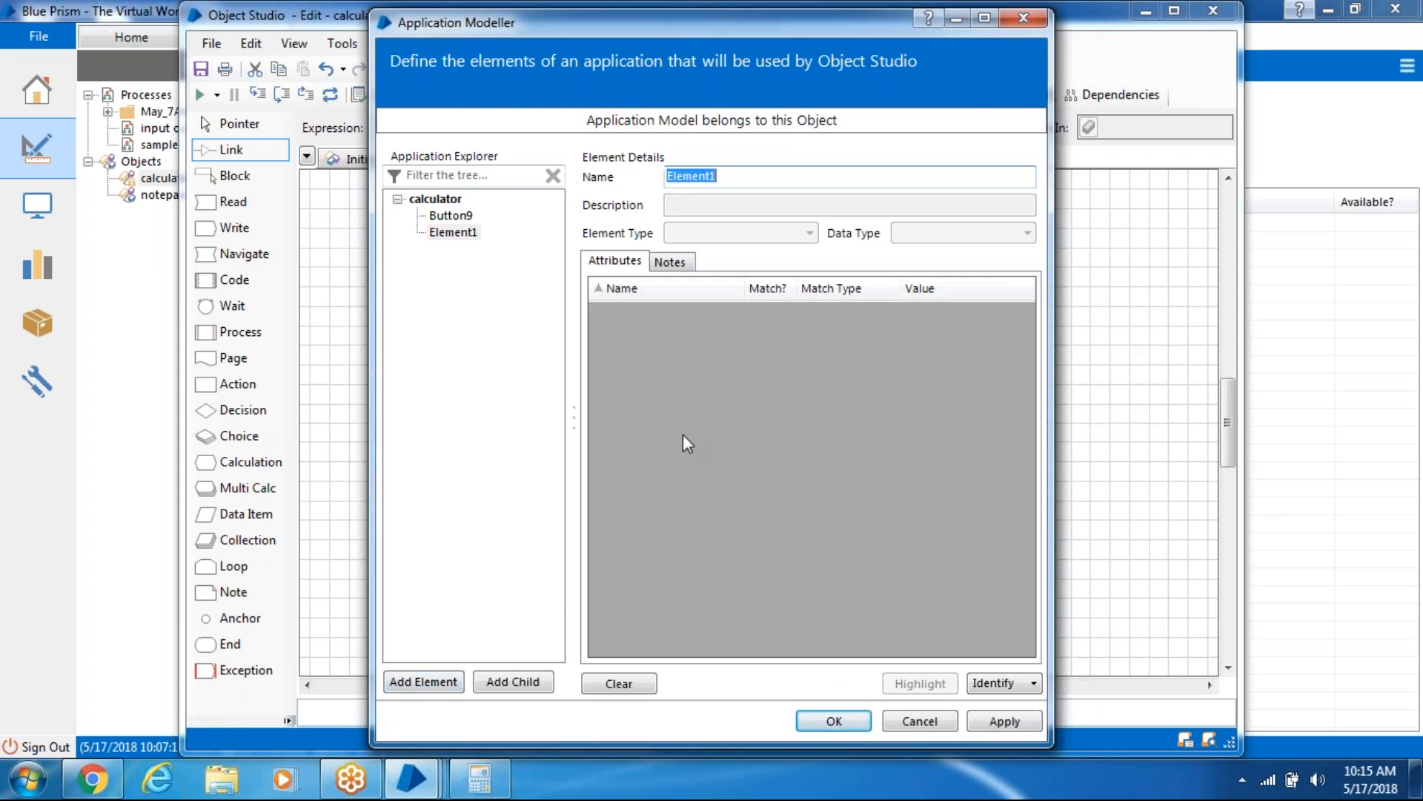
type("multiple")
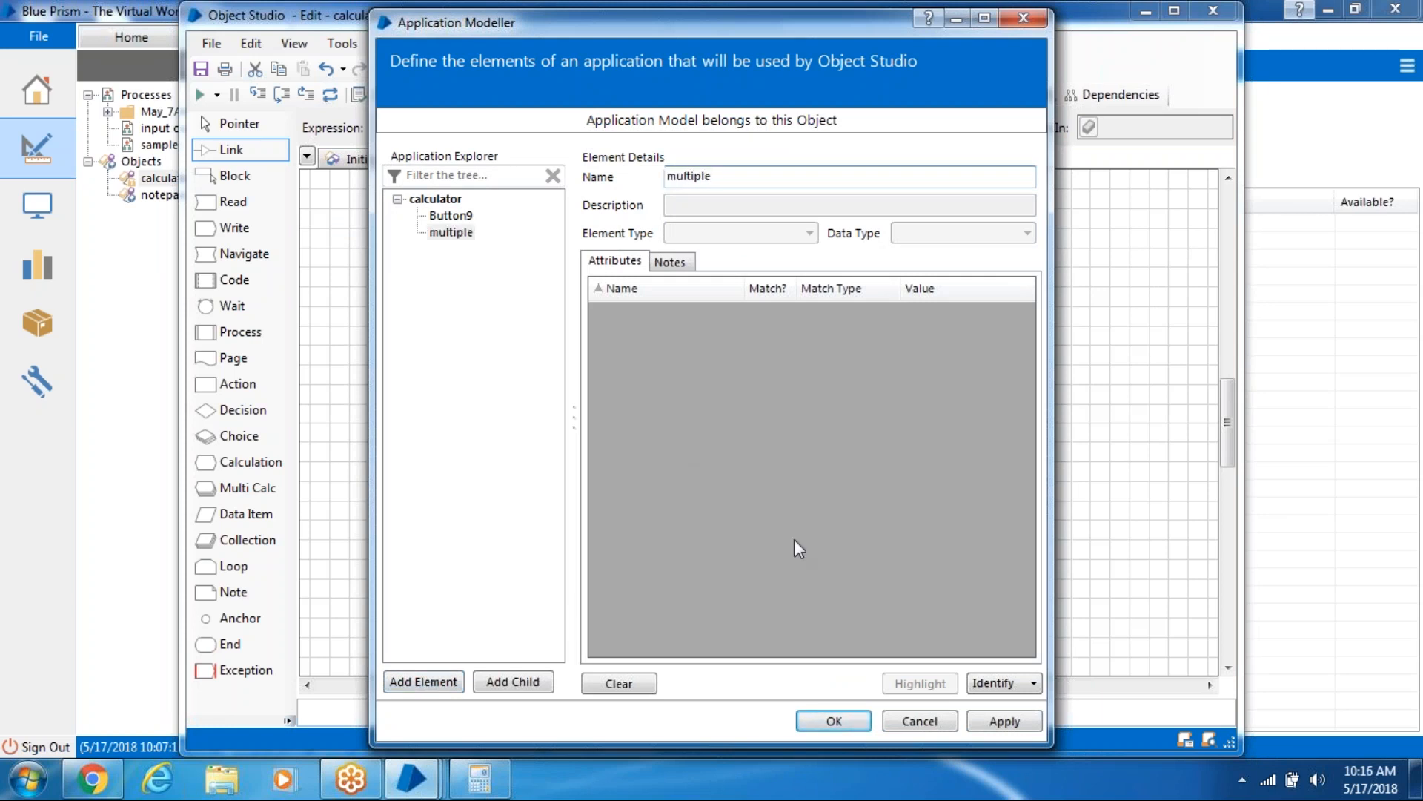
key("BackSpace")
type("y")
left_click(998, 688)
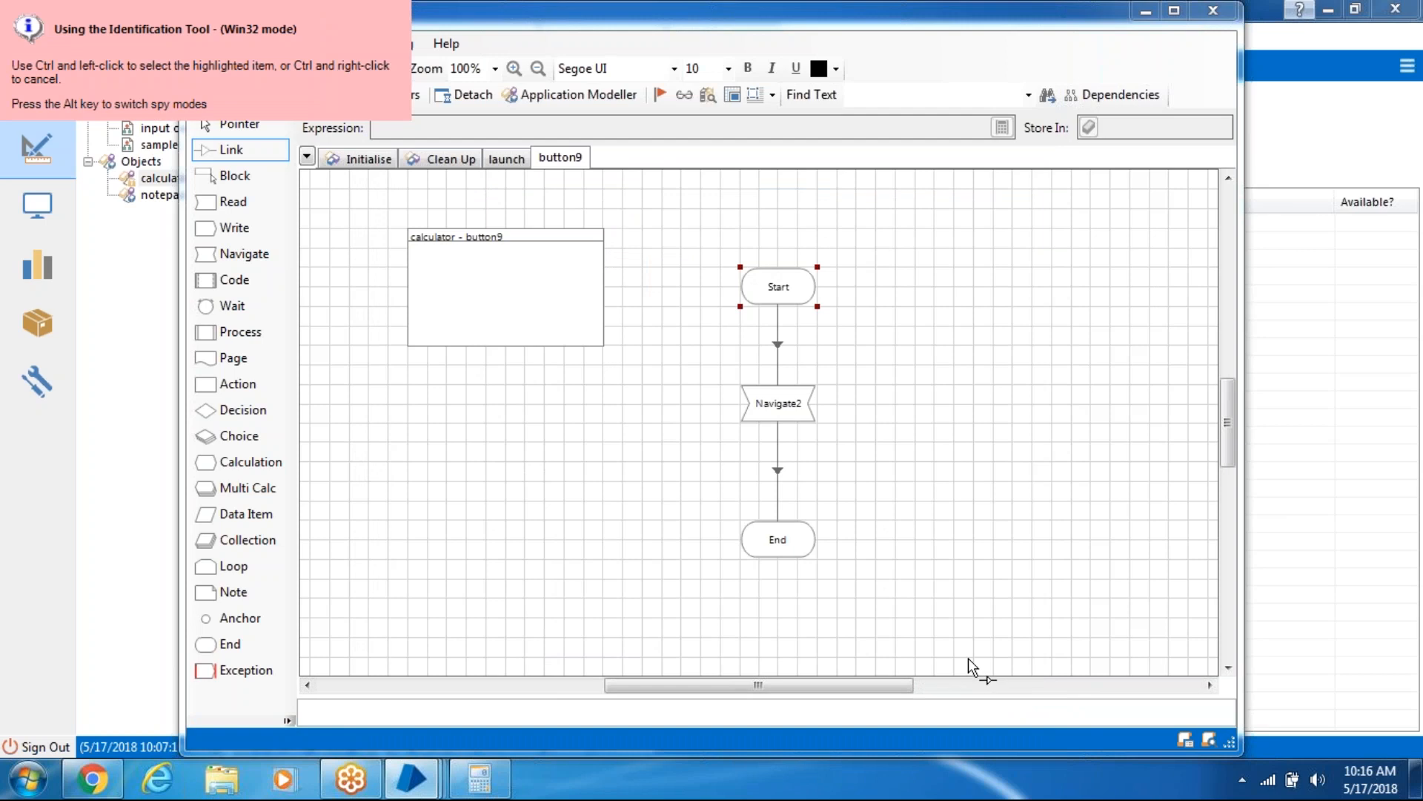
- Capture Calculator's * key as the multiply element and stop matching on Window Text
left_click(479, 779)
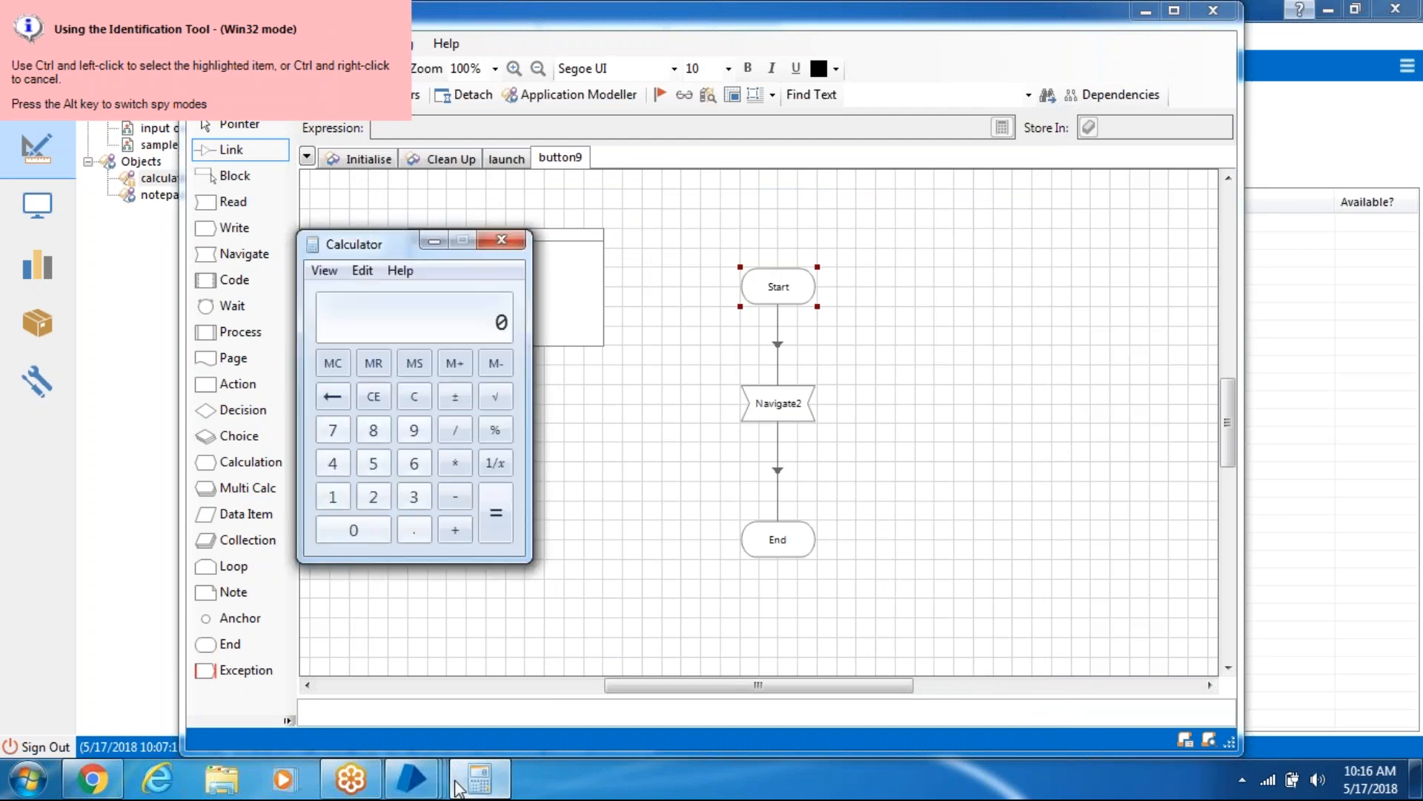
left_click(461, 469, "ctrl")
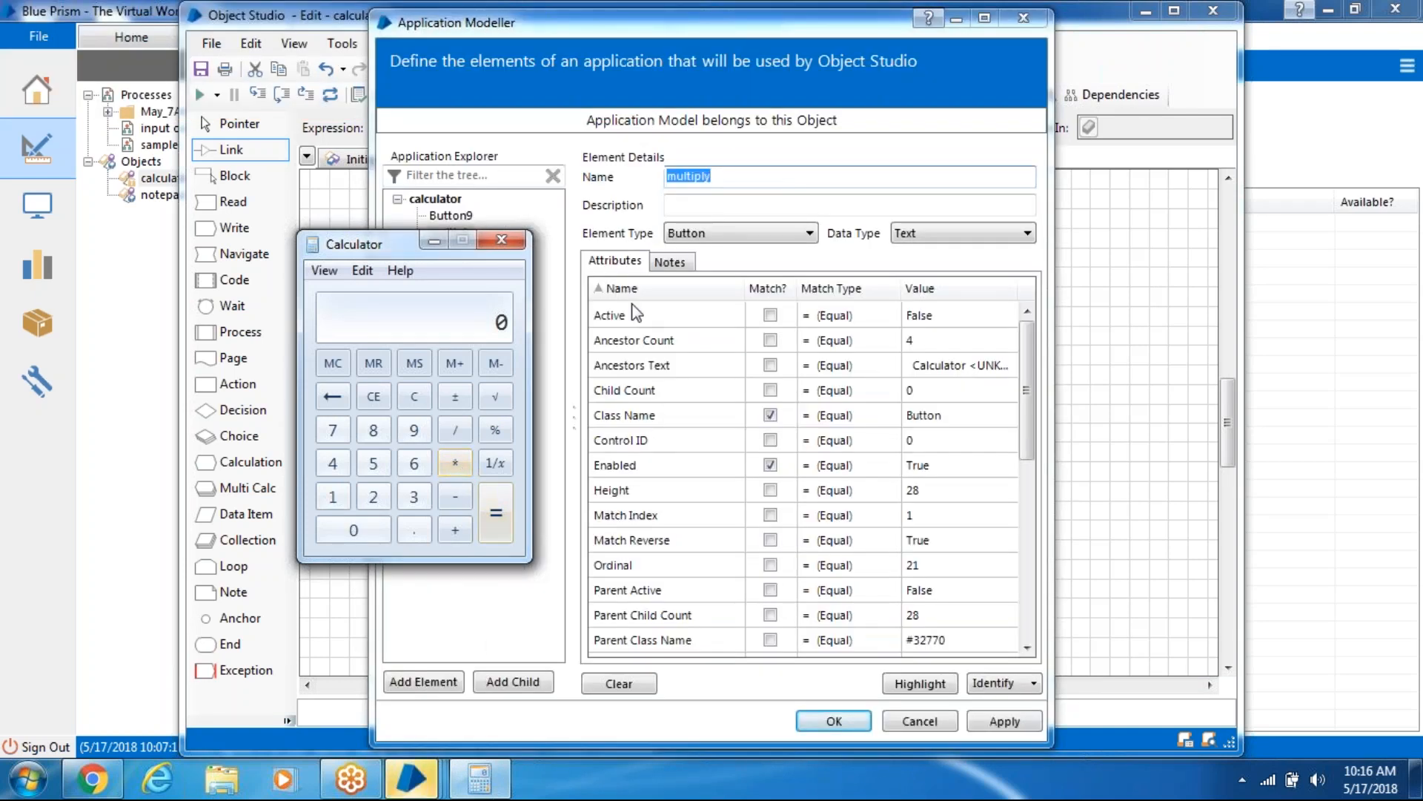
left_click(672, 21)
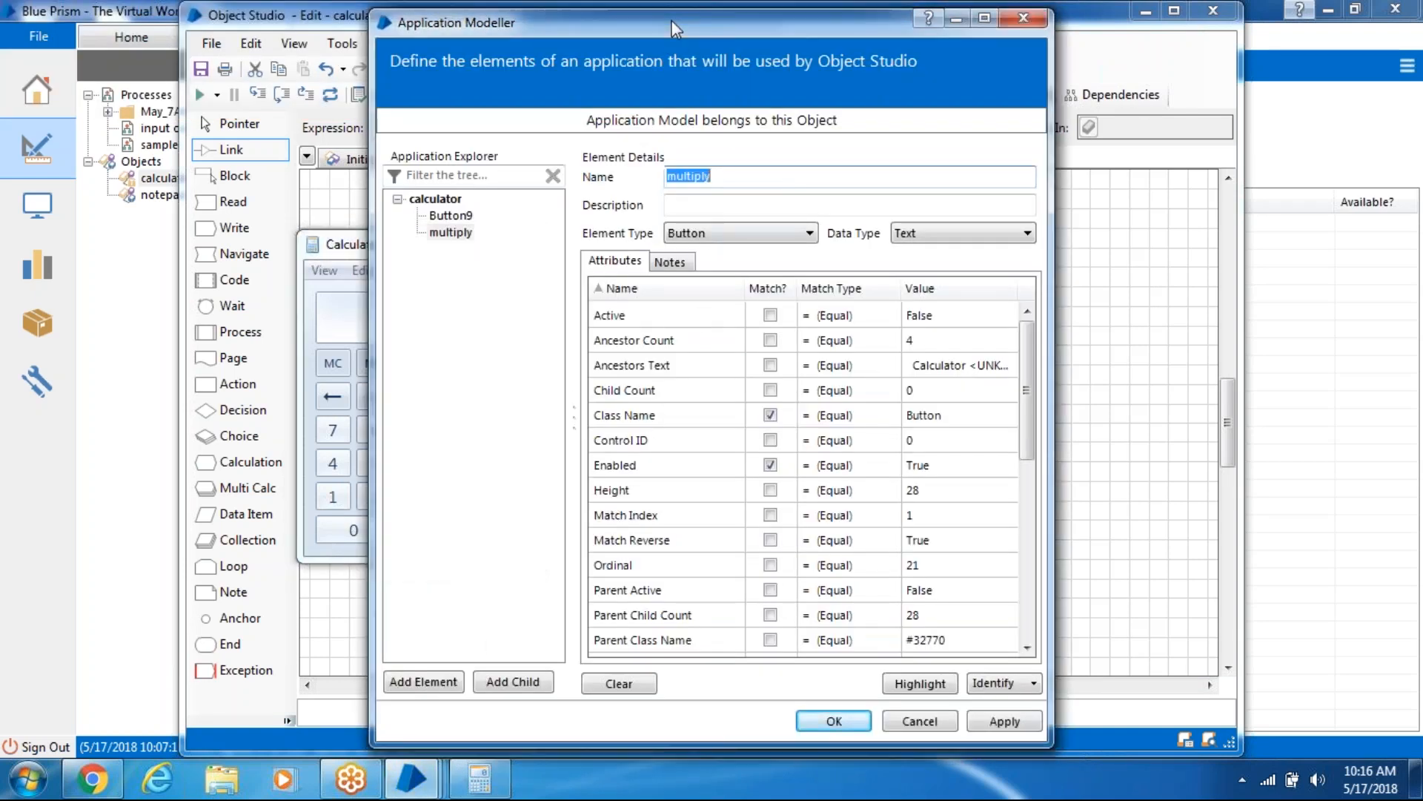
left_click(768, 288)
left_click(770, 314)
left_click(776, 289)
left_click(777, 290)
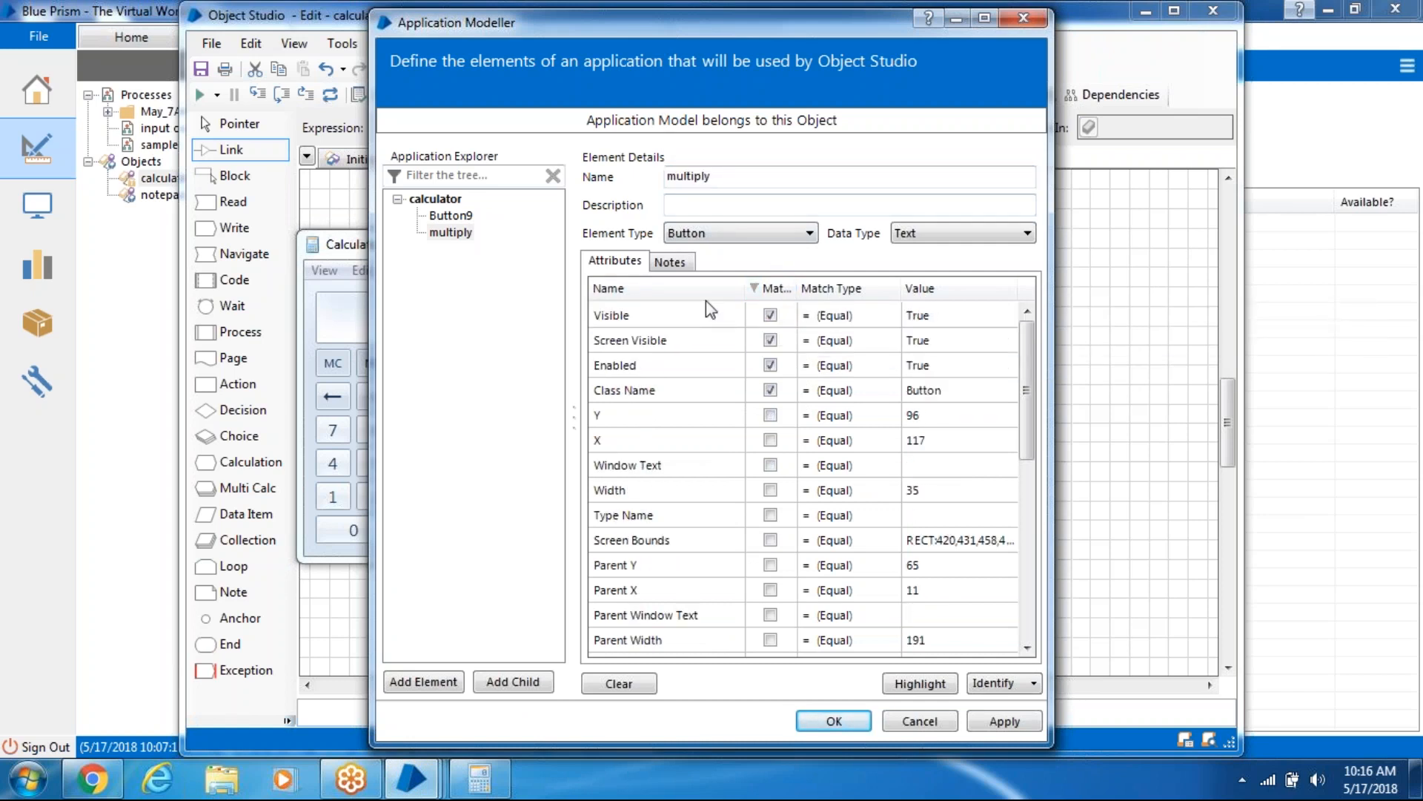
left_click(466, 216)
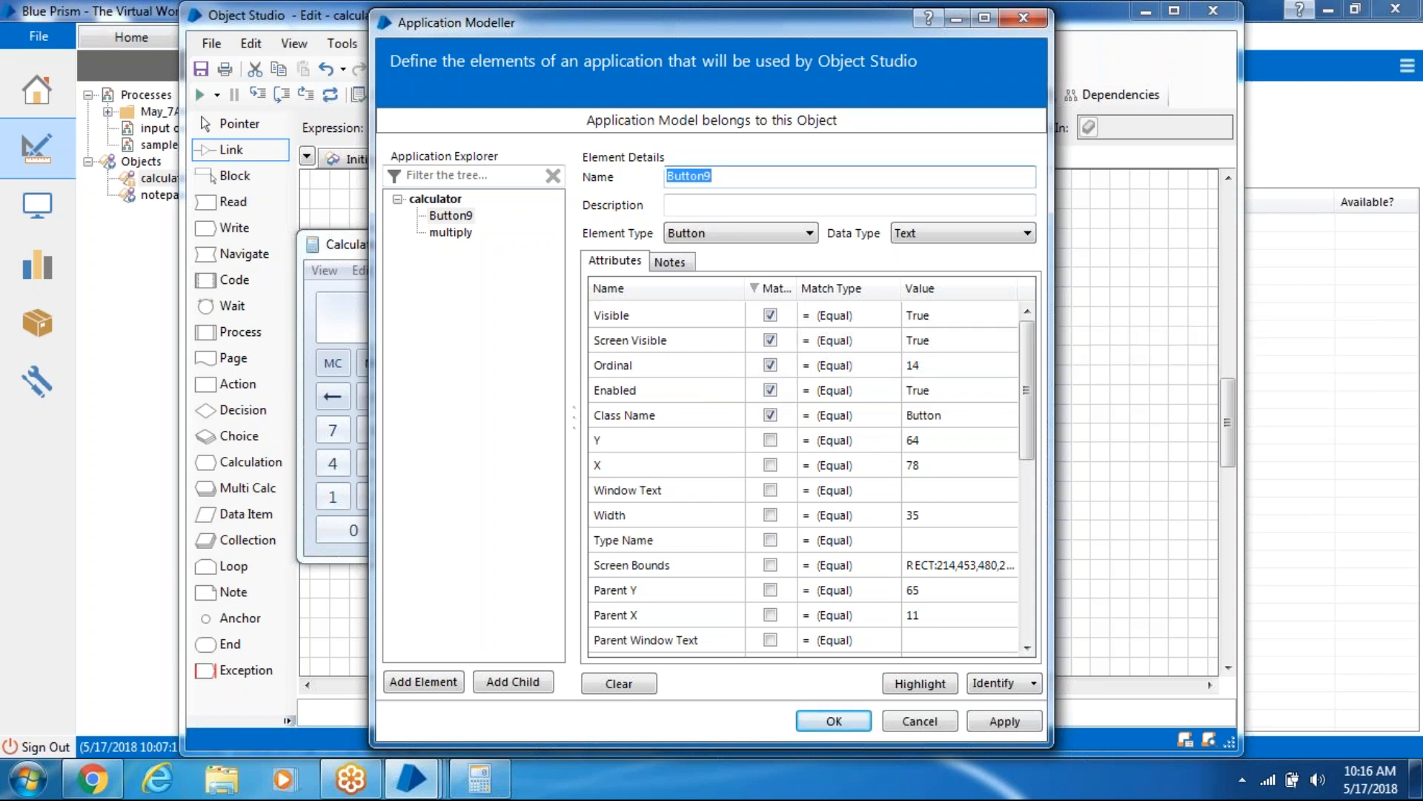
left_click(457, 236)
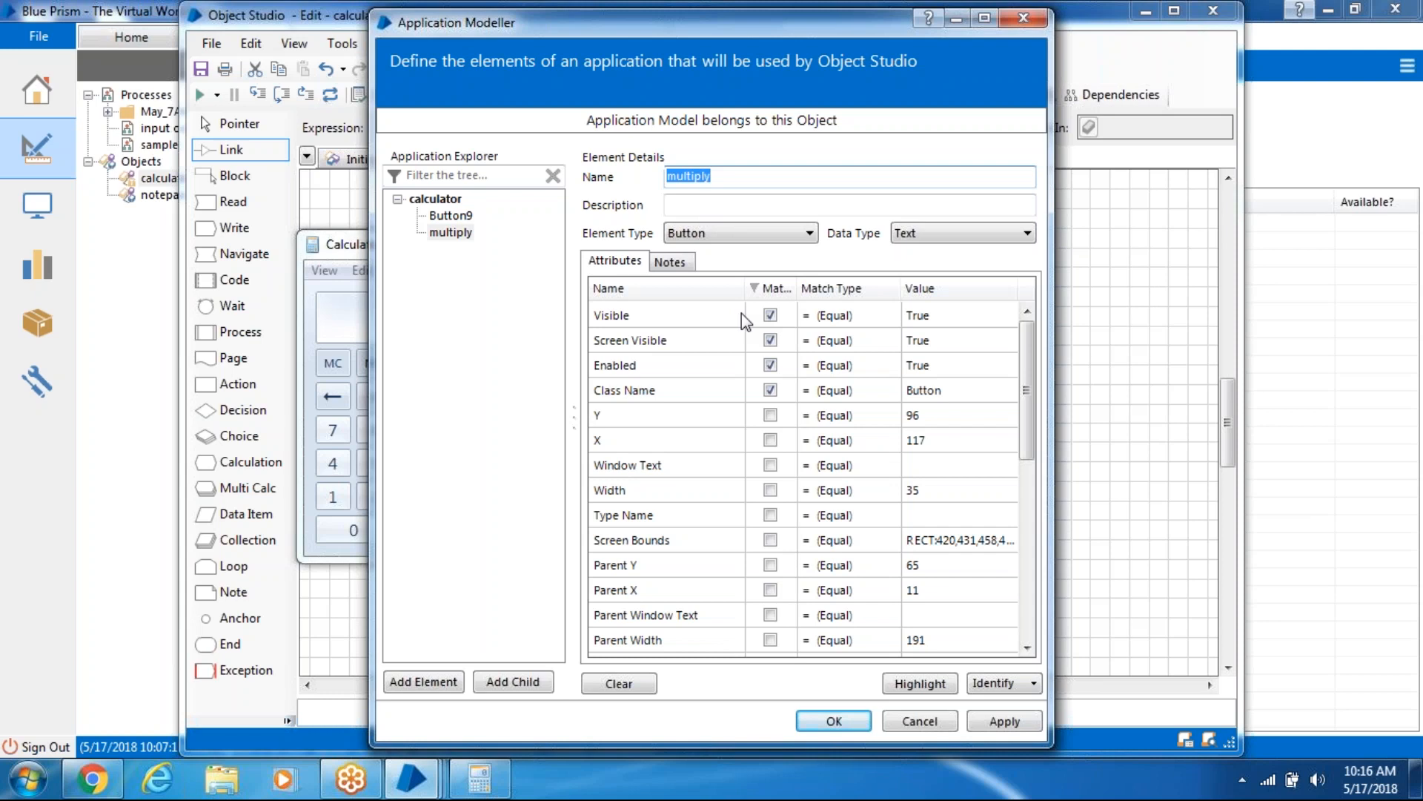
- Match multiply on Ordinal 21, confirm only the * key highlights, and save the element
left_click(924, 684)
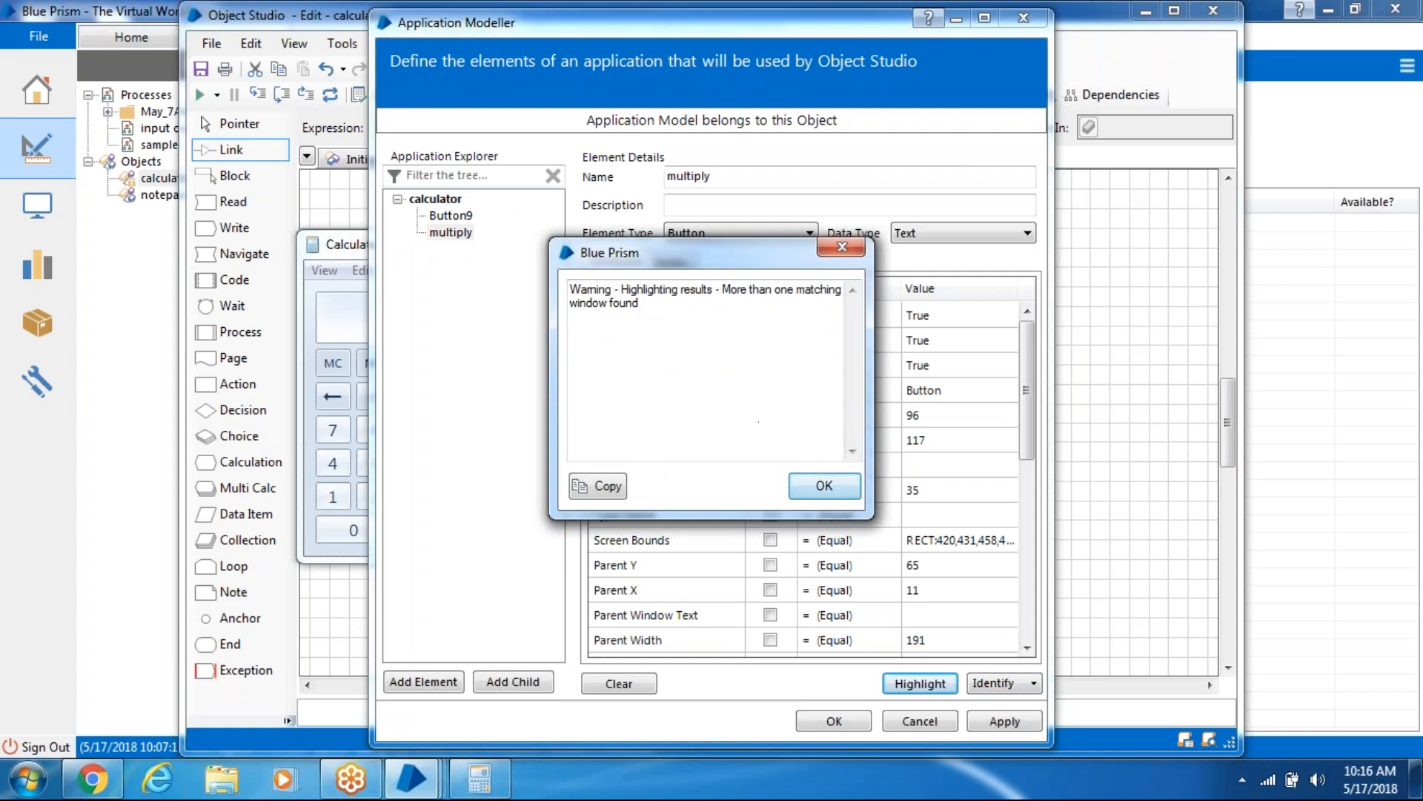
left_click(821, 480)
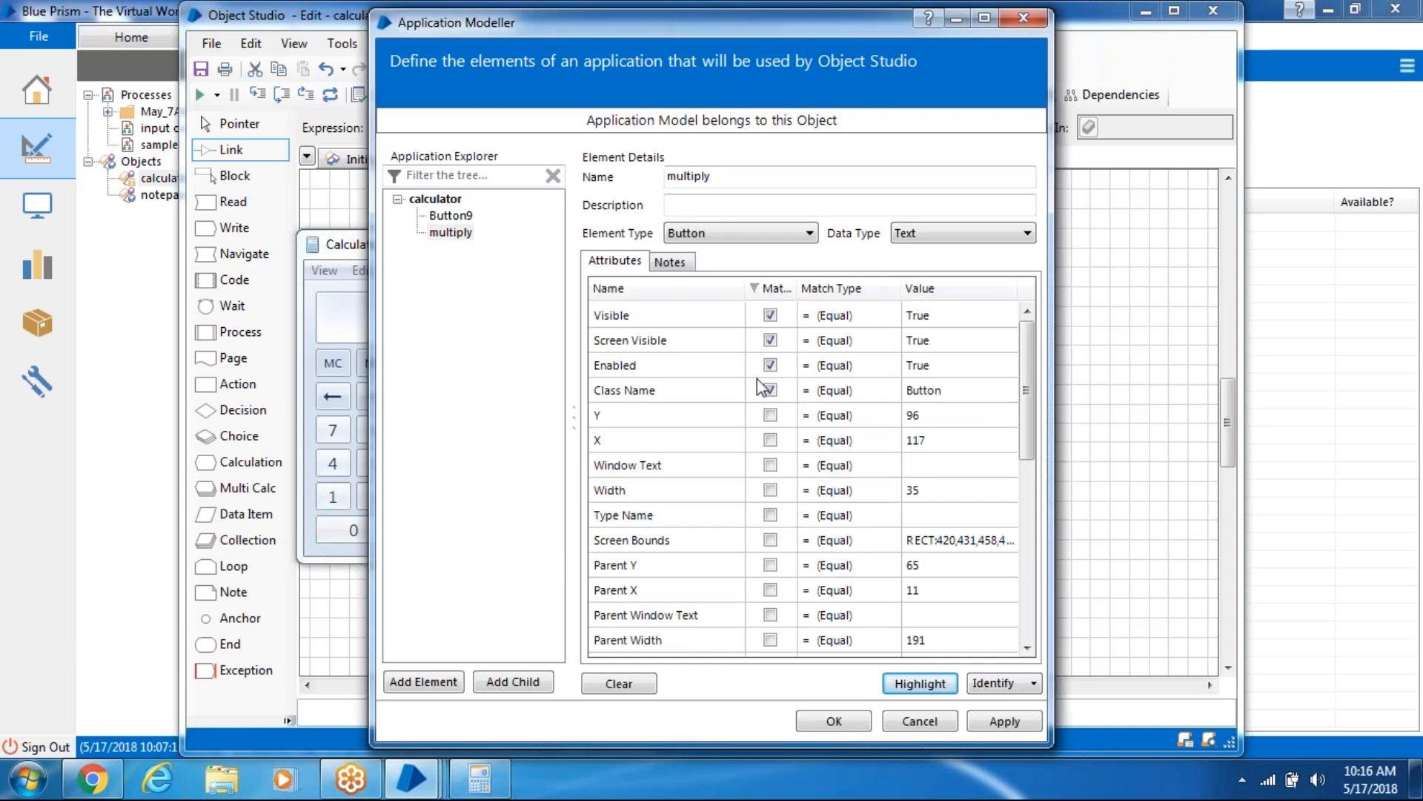
left_click_drag(1027, 391, 1024, 538)
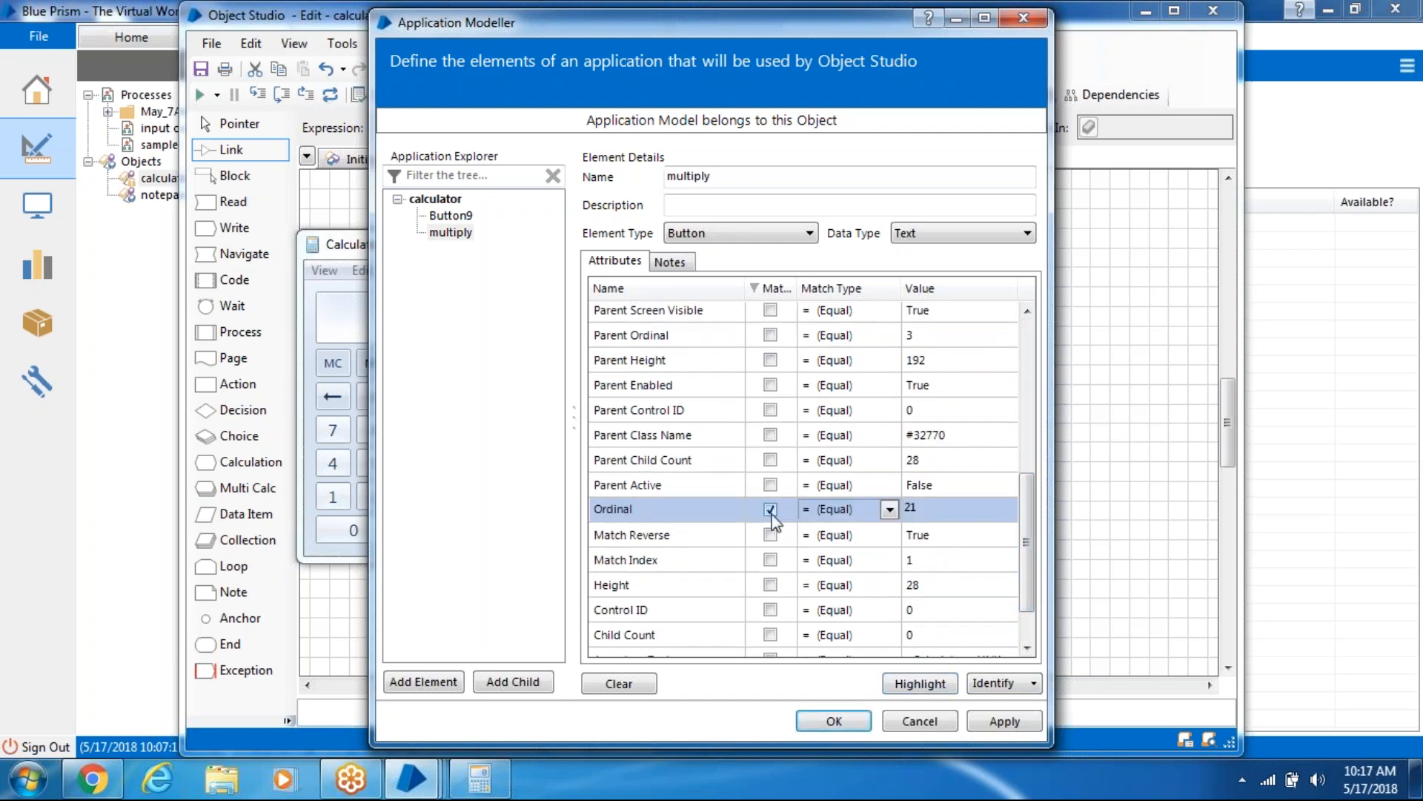
left_click(922, 683)
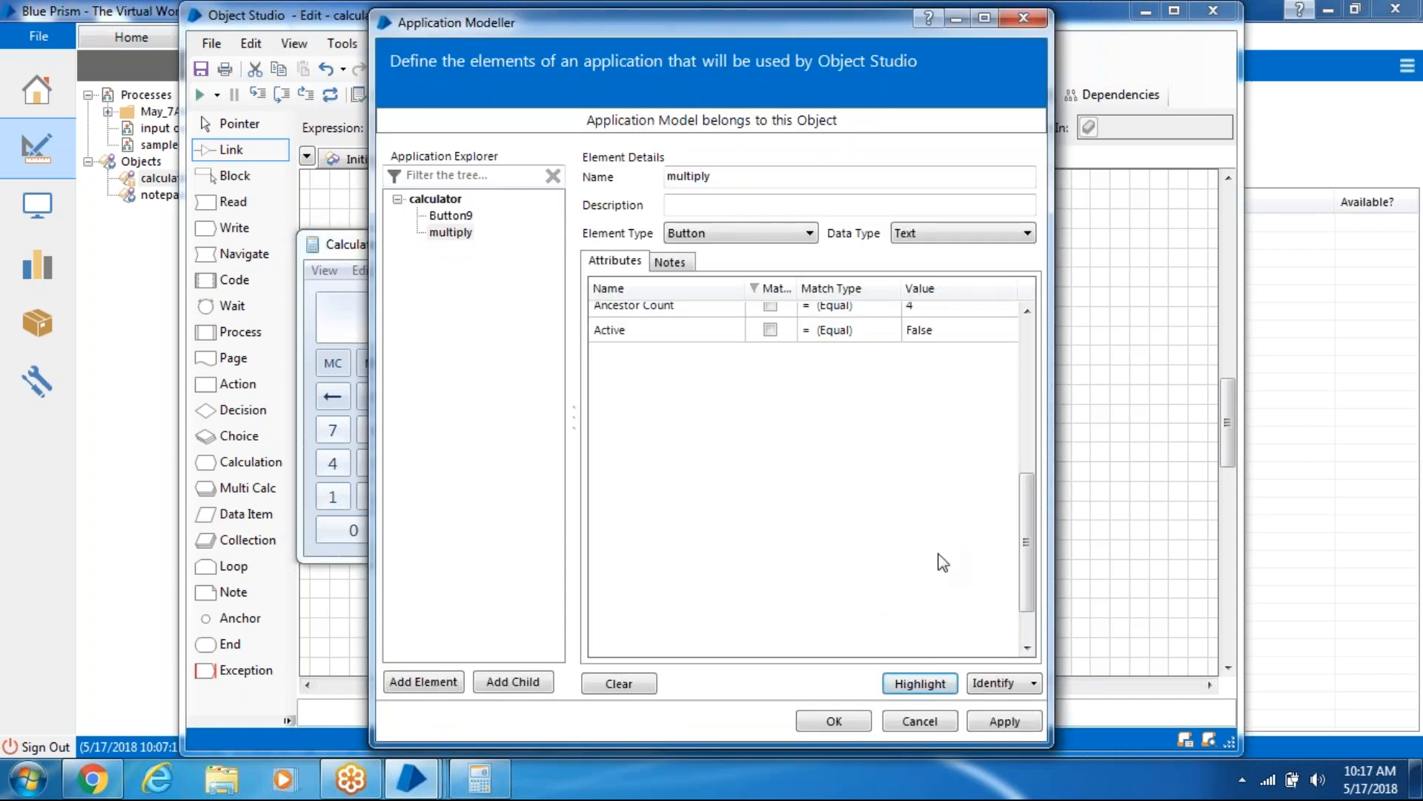
left_click(1005, 720)
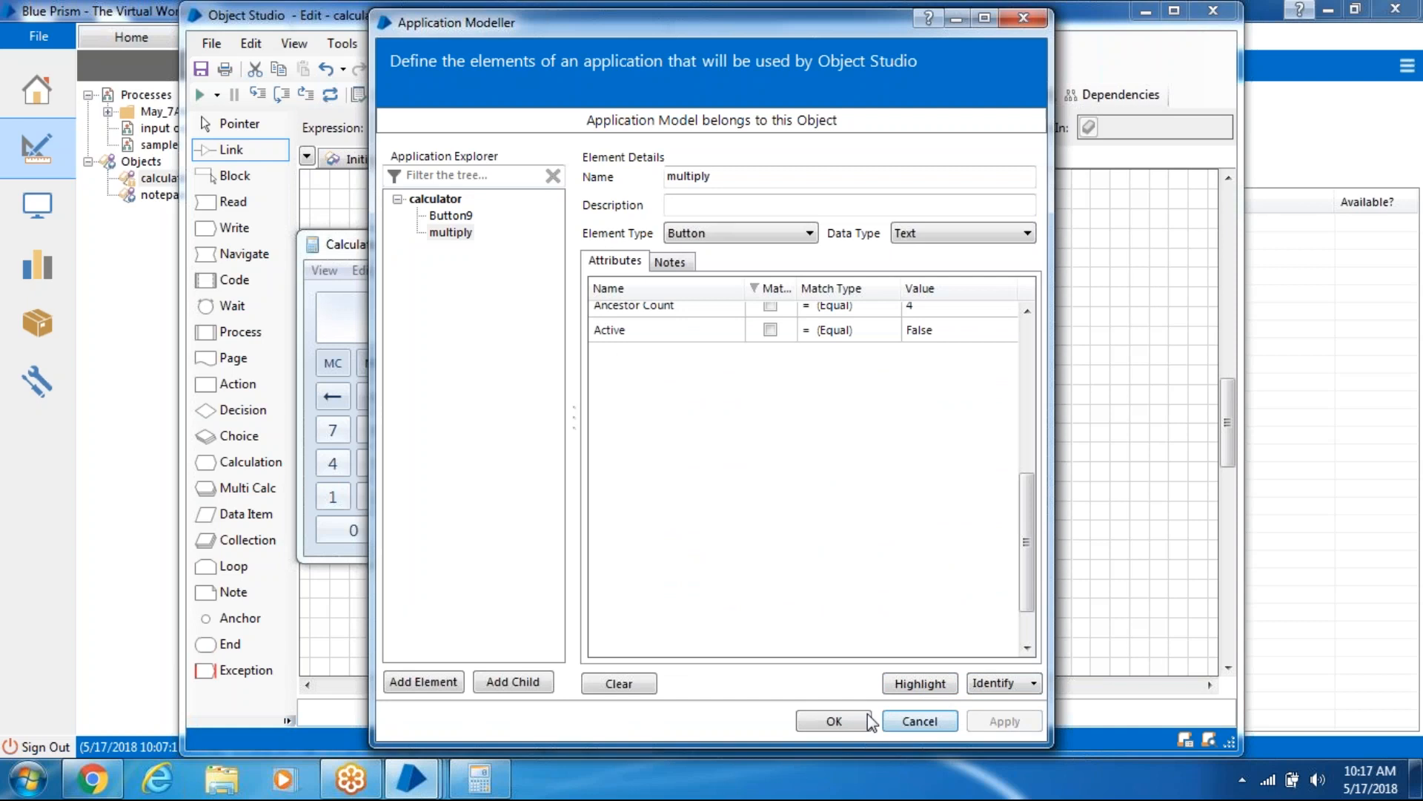
left_click(833, 720)
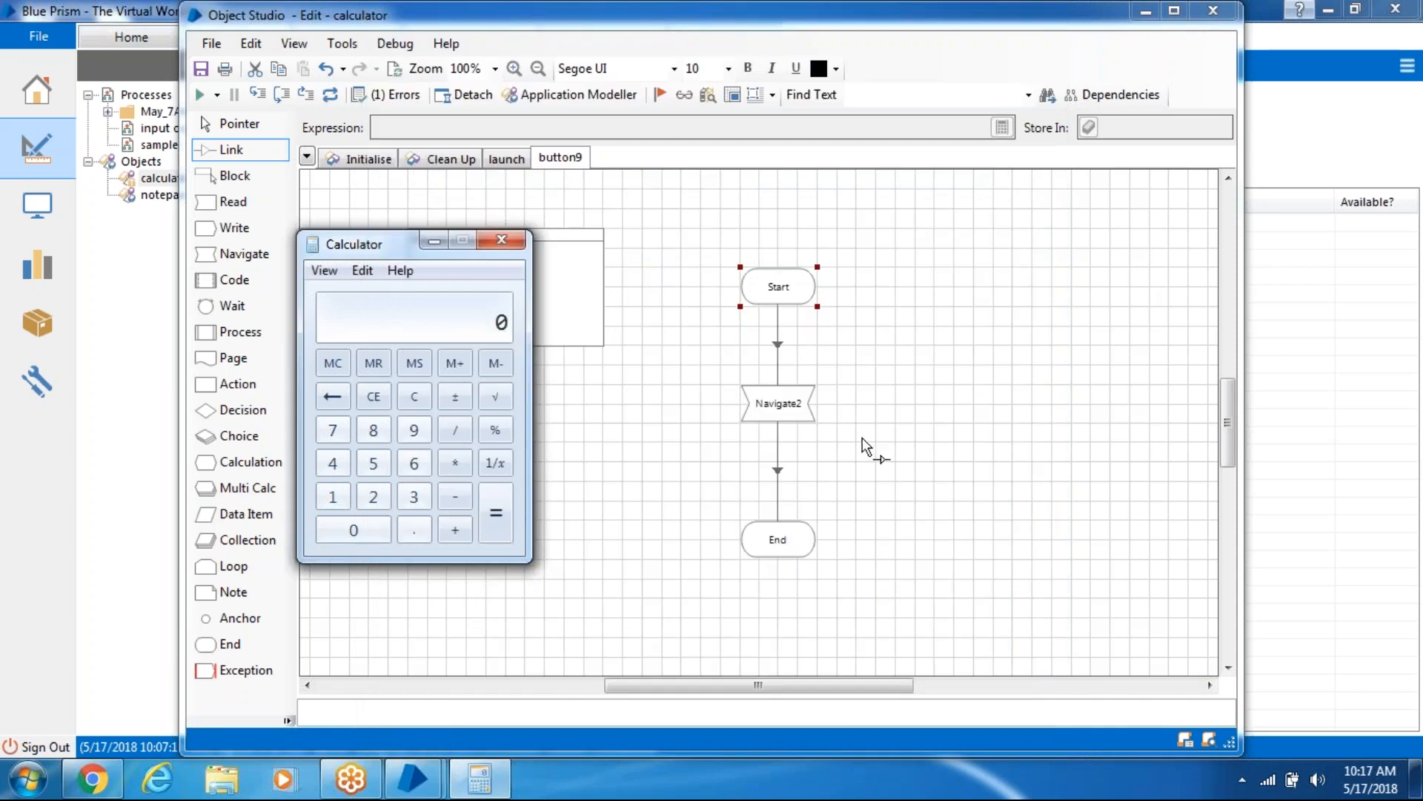
- Add a page named multiply with a Navigate3 stage linked between Start and End
right_click(568, 158)
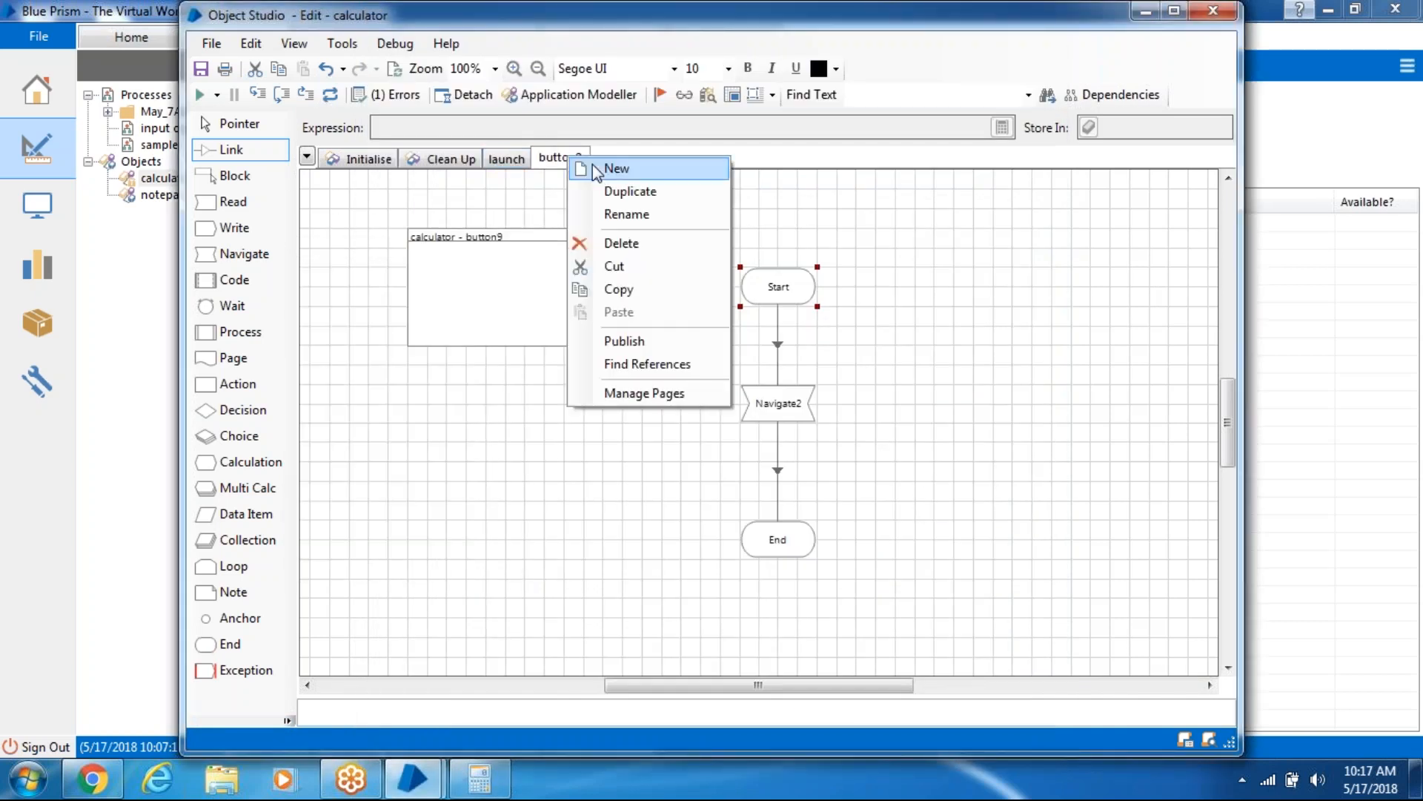
left_click(621, 177)
type("butto")
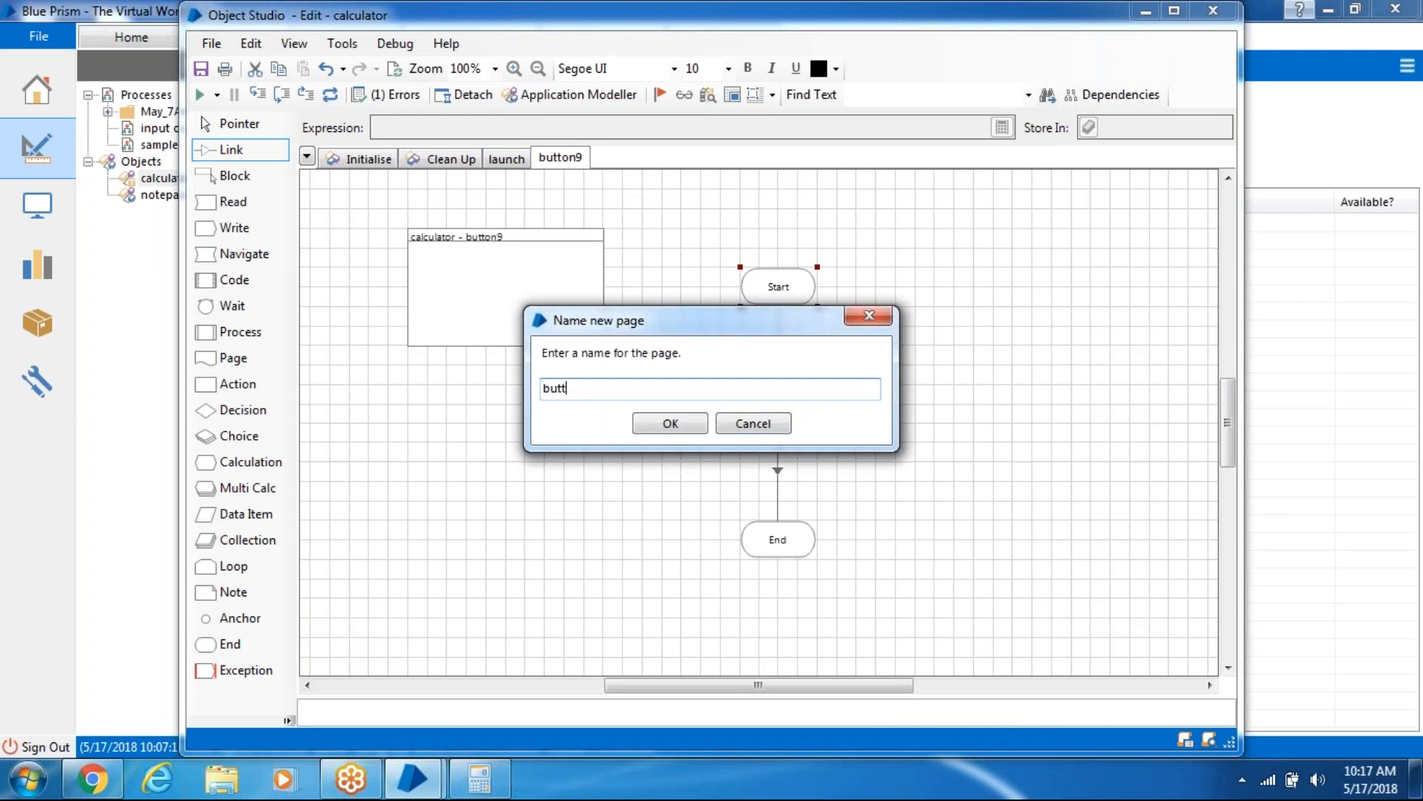
key("BackSpace")
key("BackSpace")
type("multiply")
left_click(669, 424)
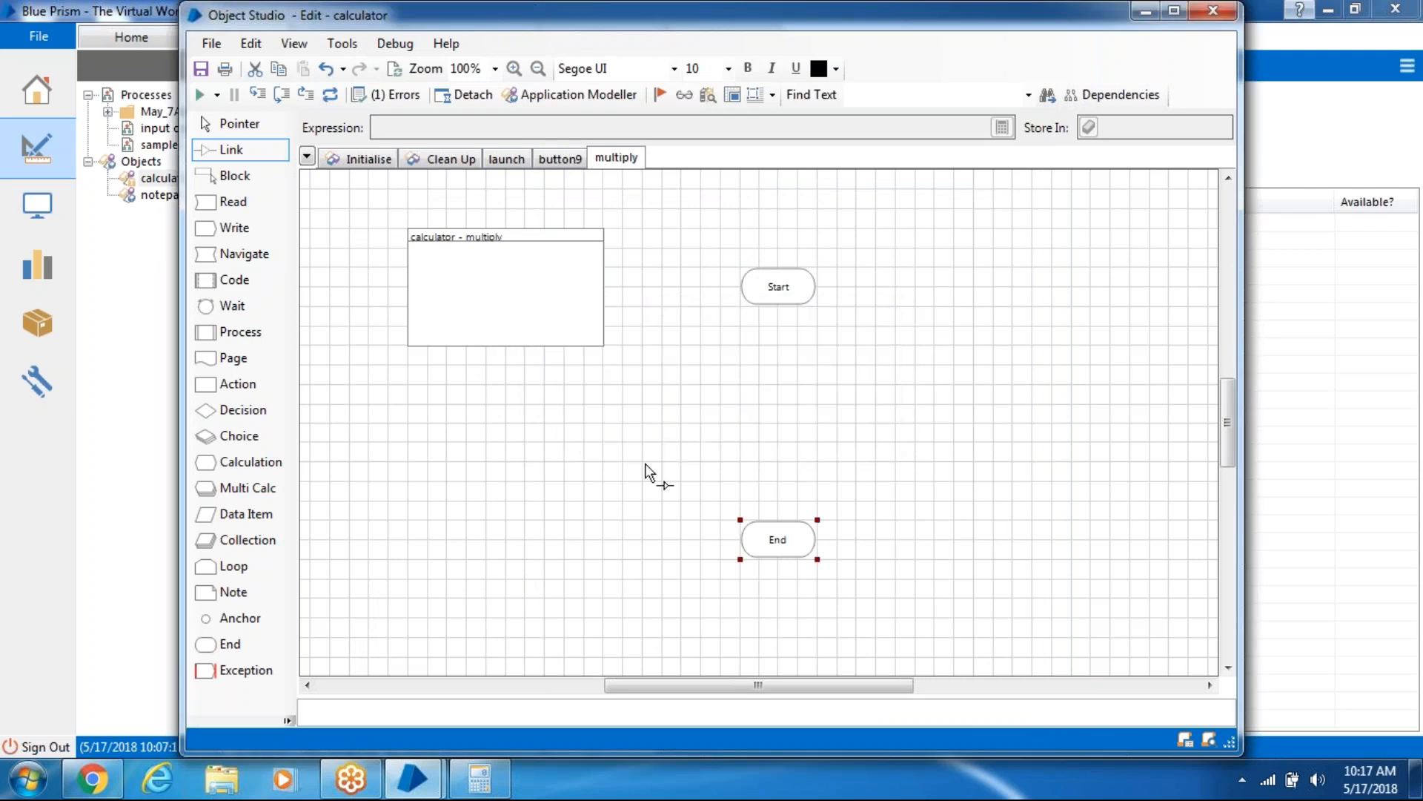
left_click_drag(245, 253, 772, 403)
left_click_drag(784, 295, 777, 541)
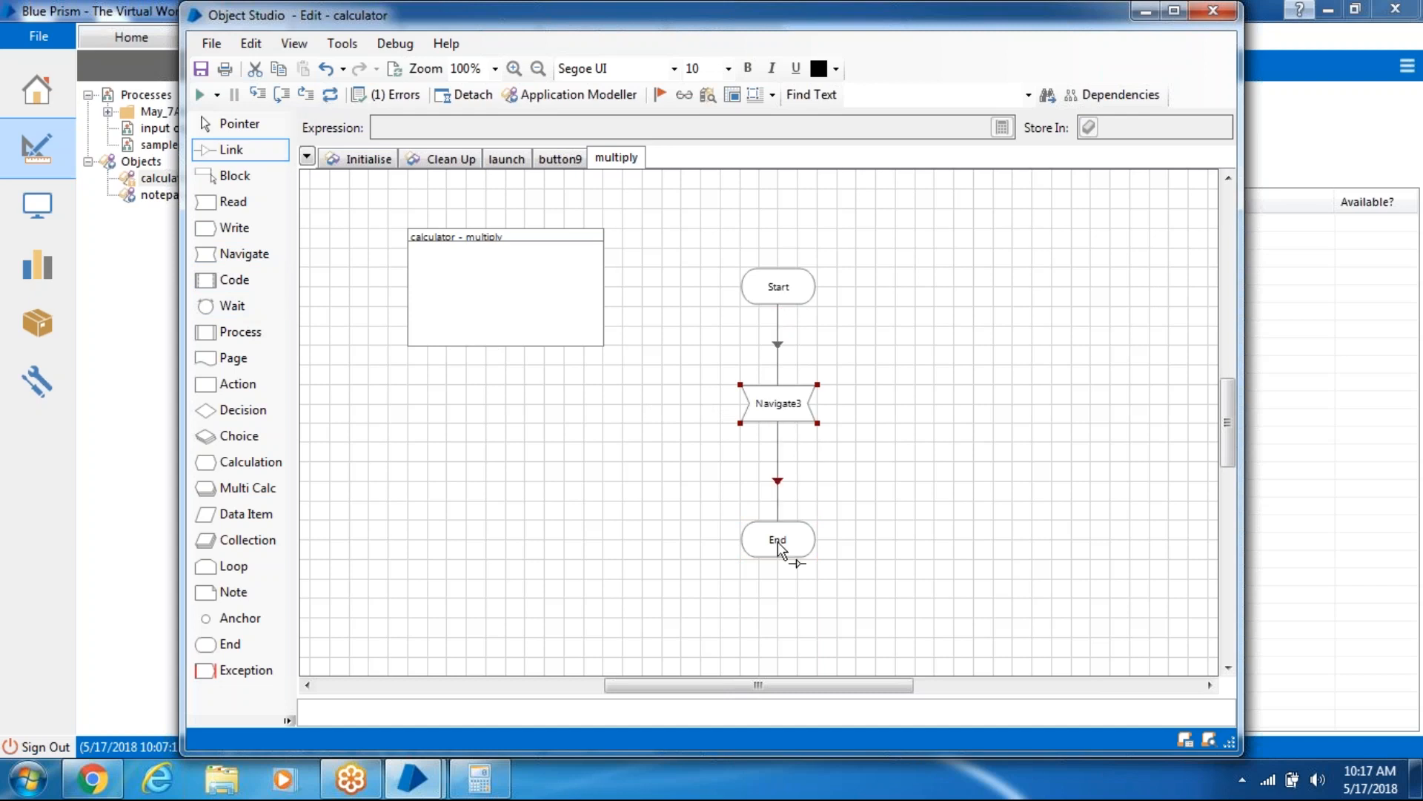
- Set Navigate3's element to multiply with the Press action and save the stage
double_click(790, 402)
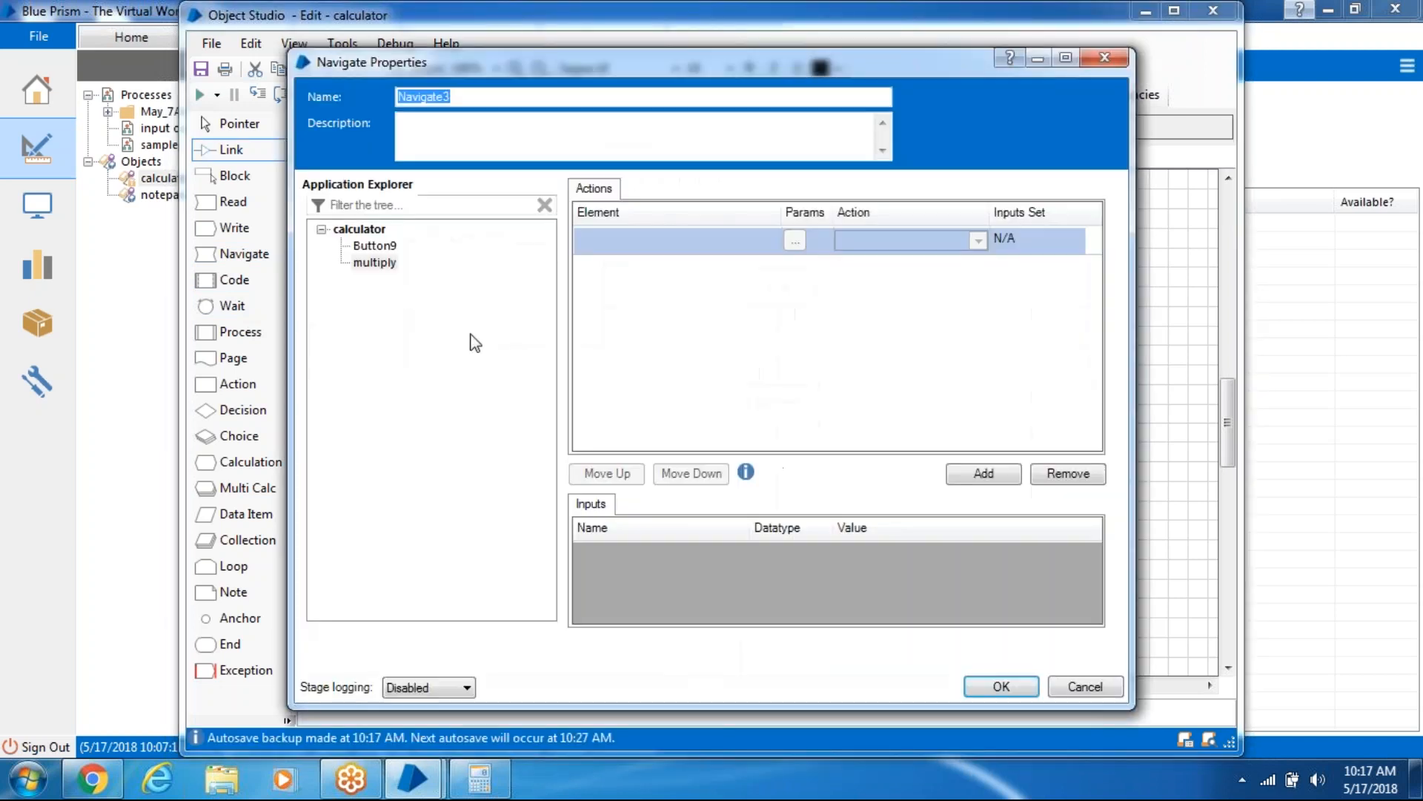
left_click_drag(386, 272, 636, 239)
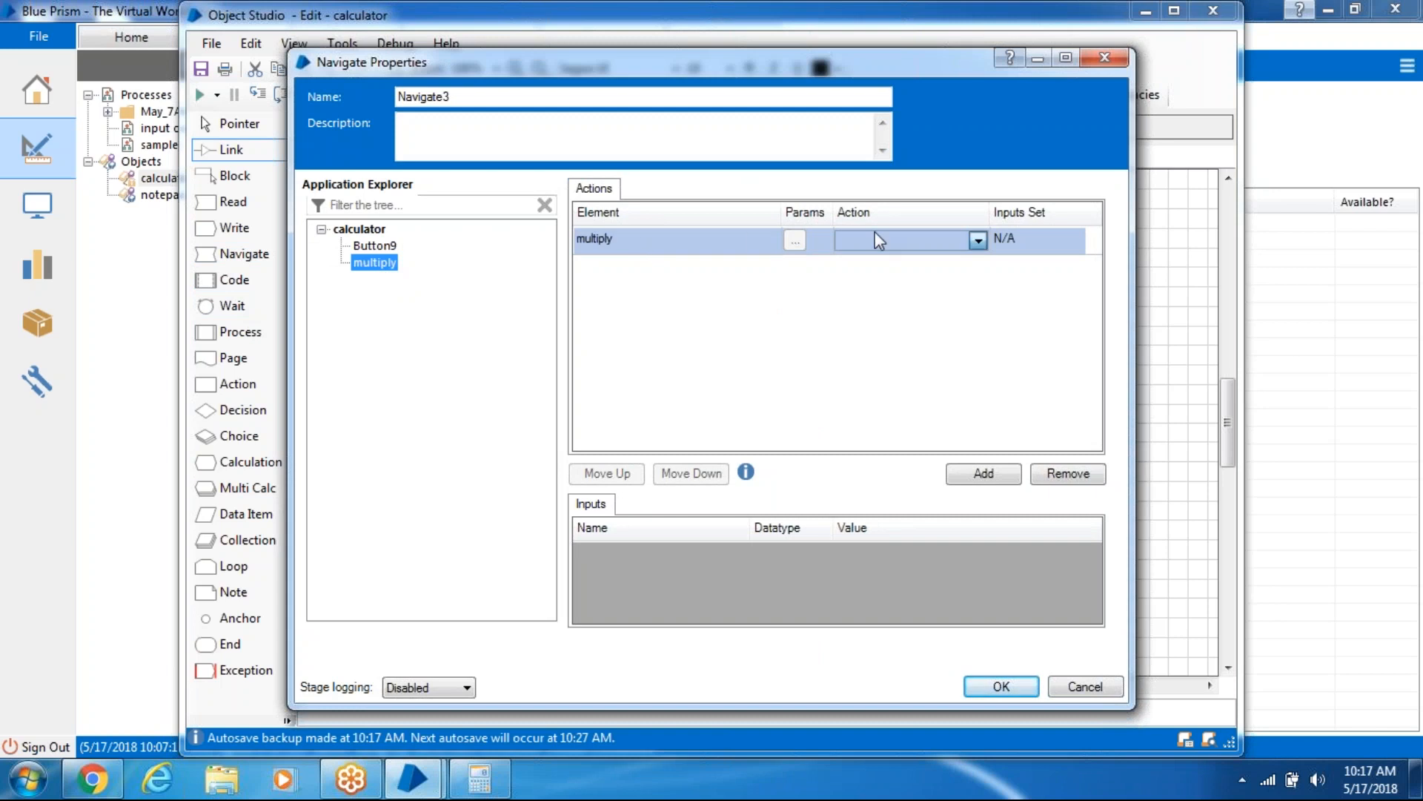
left_click(880, 239)
left_click(886, 353)
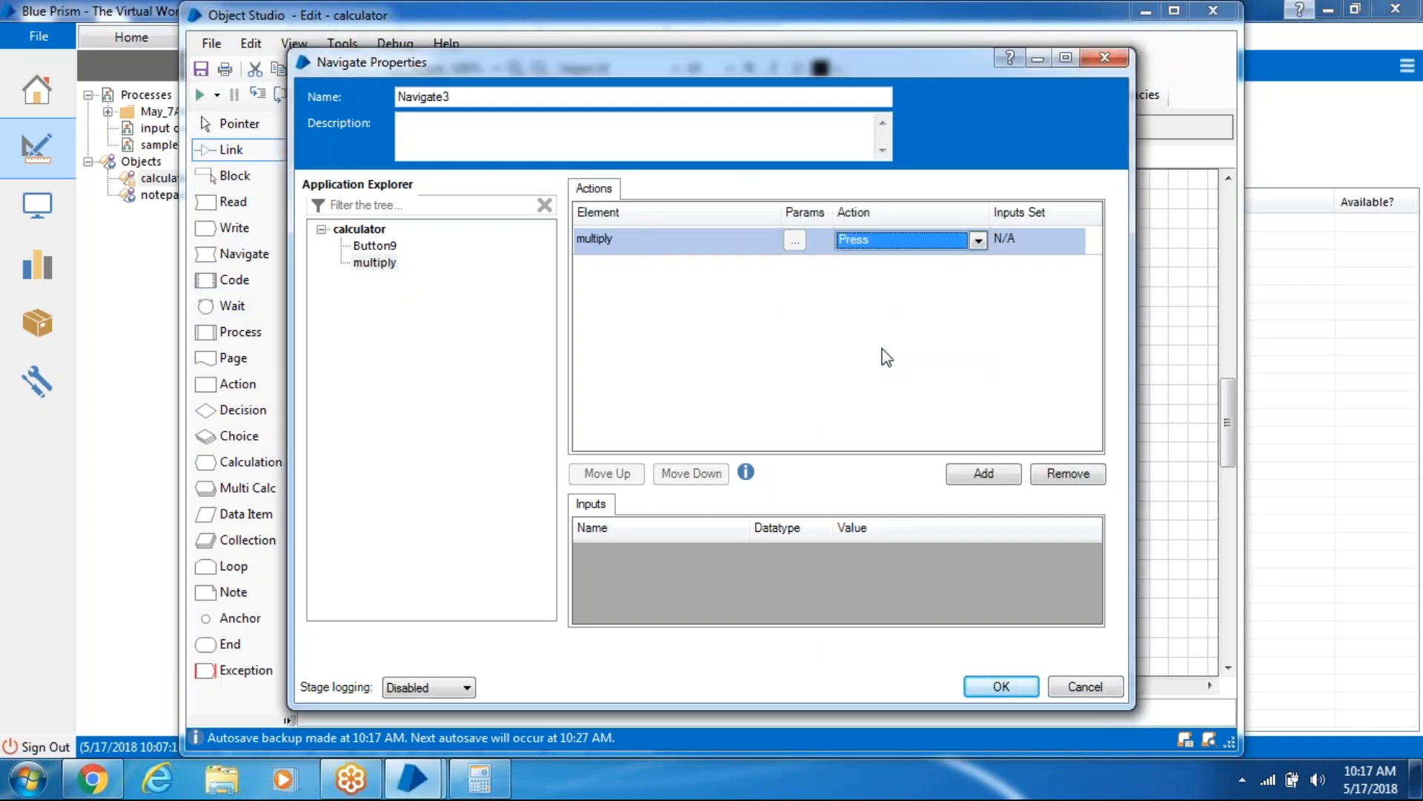
left_click(1032, 693)
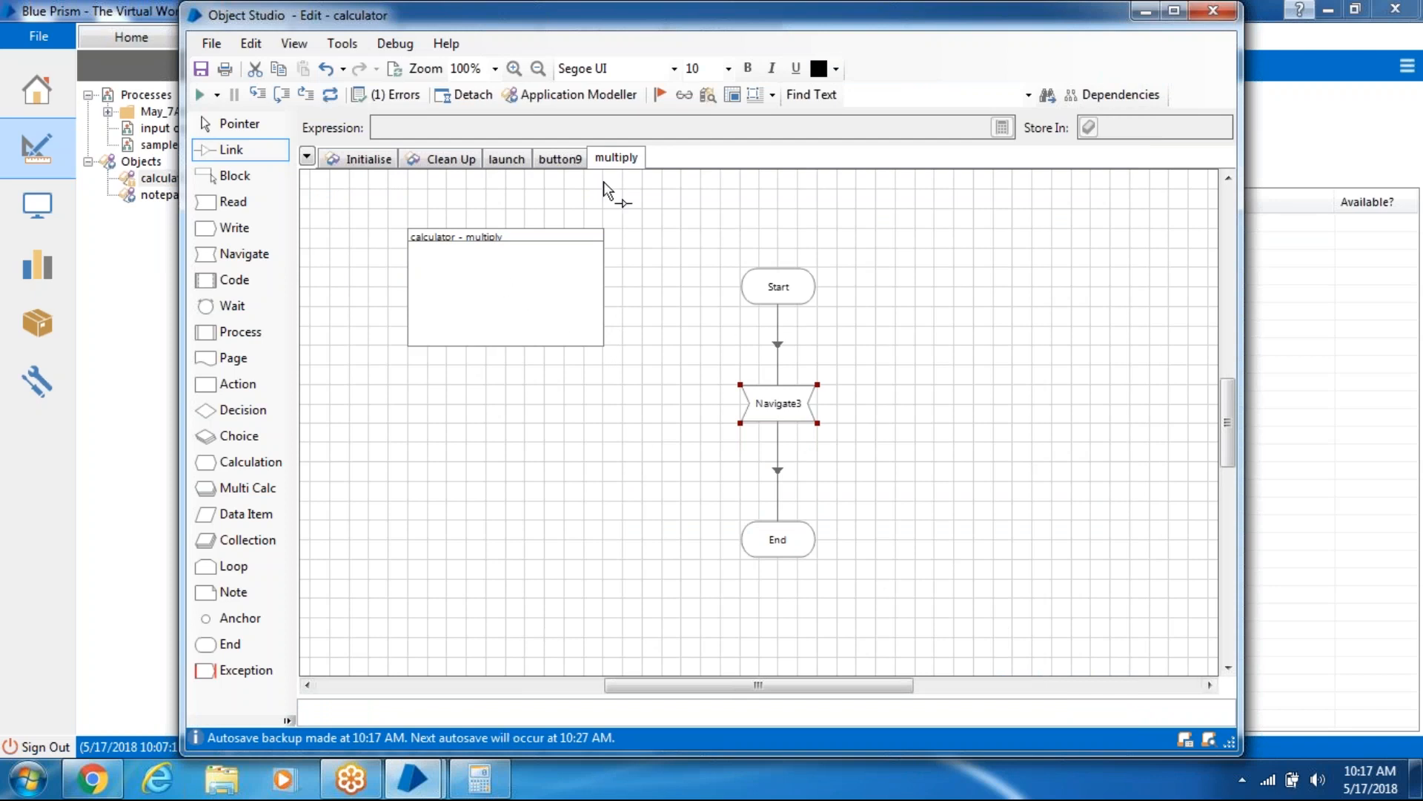
- Add a button7 element and capture Calculator's 7 key with Identify
left_click(589, 92)
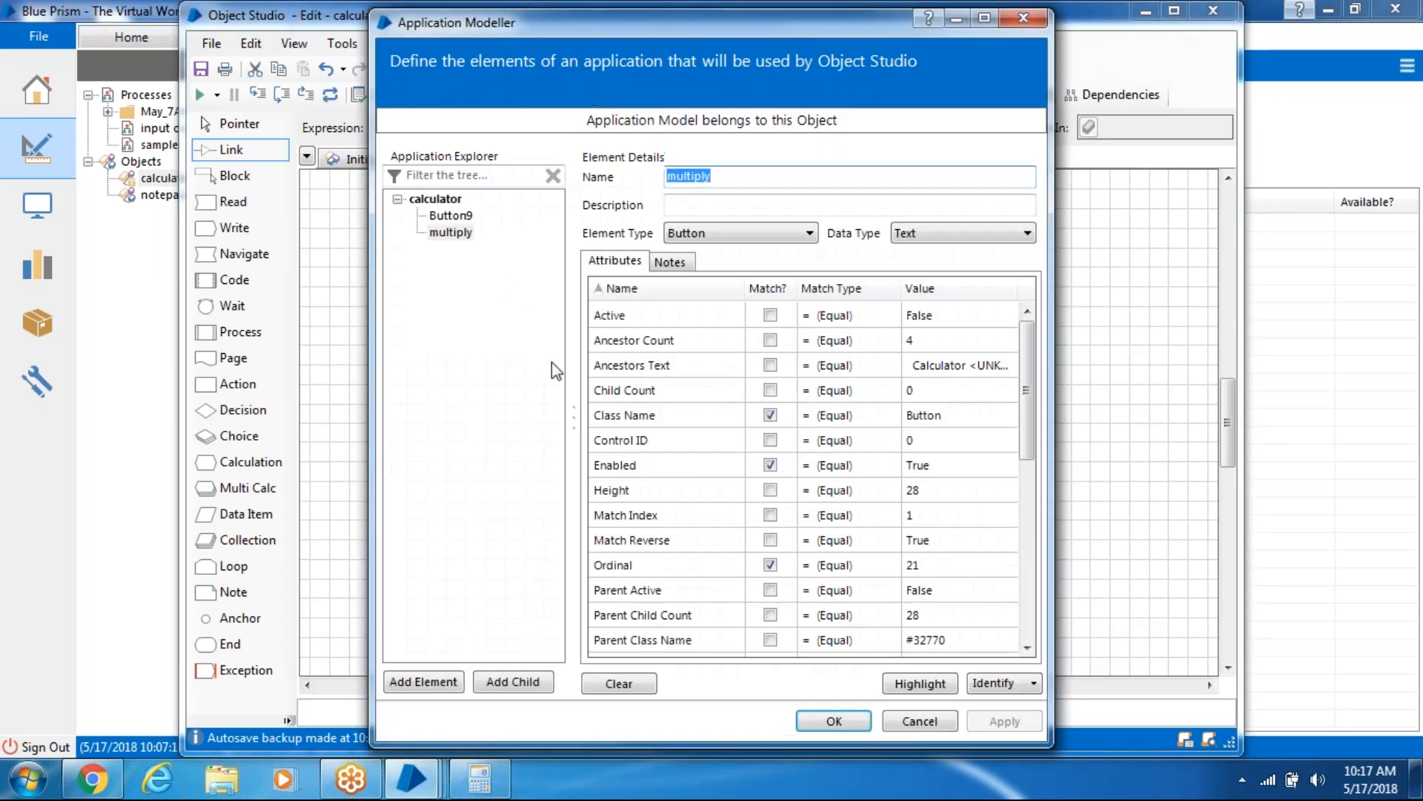
left_click(443, 683)
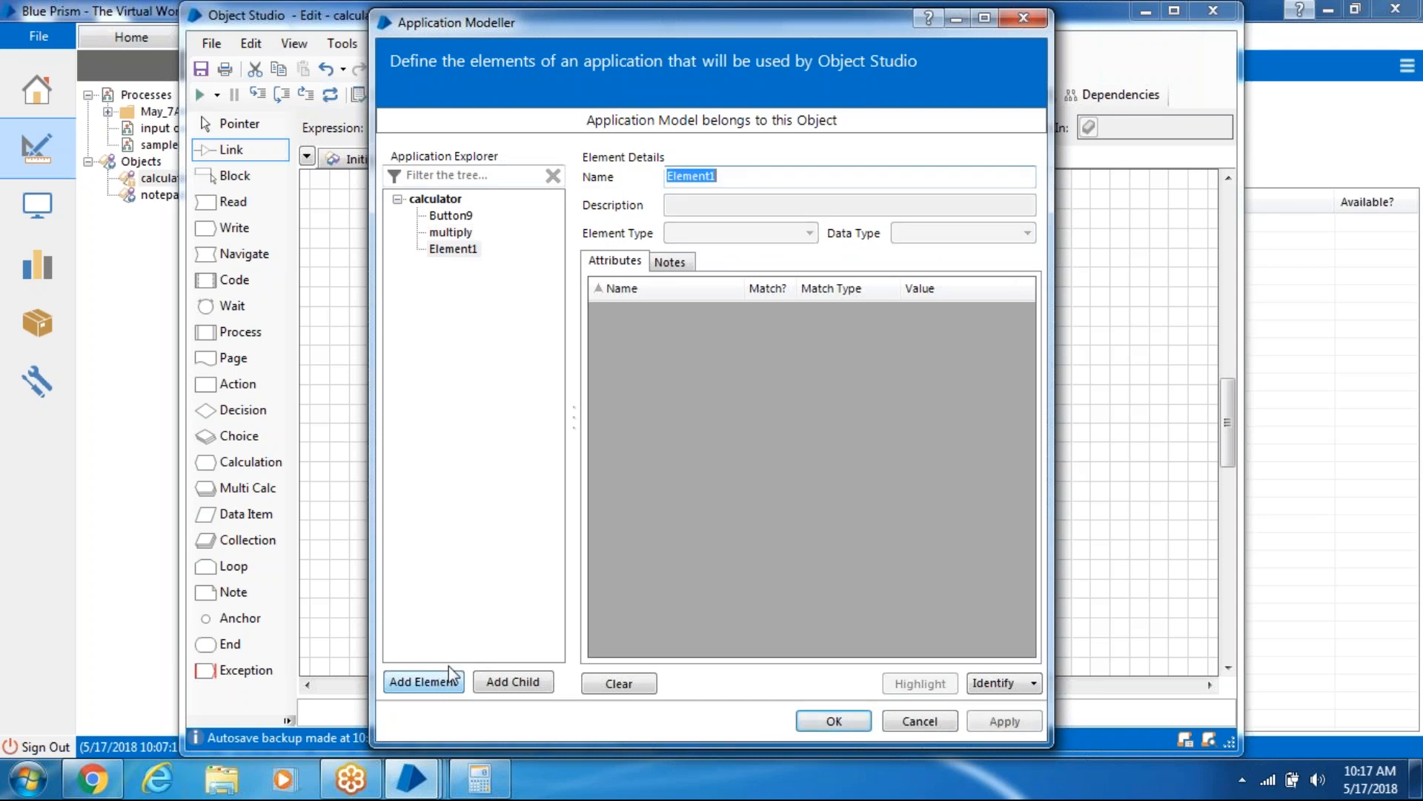
type("button7")
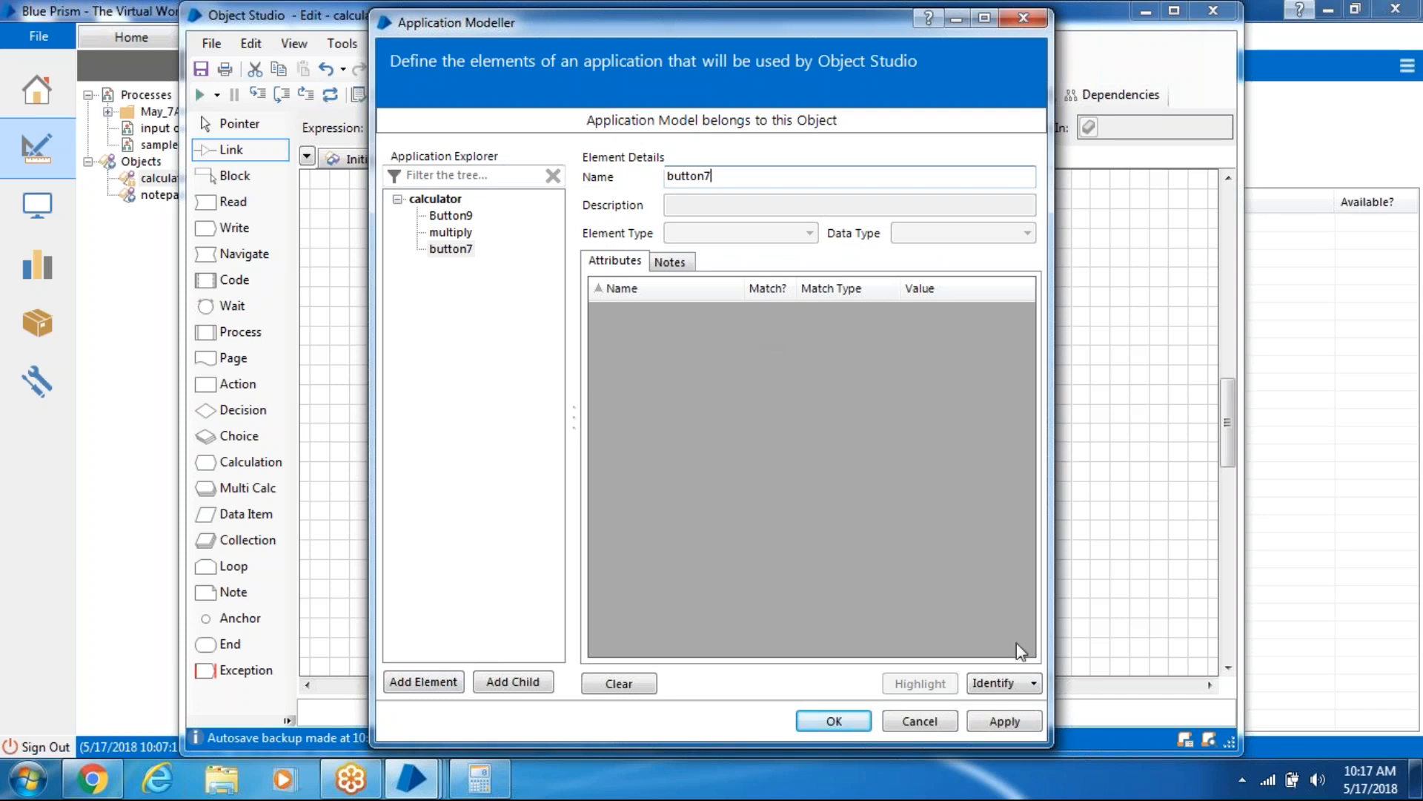
left_click(977, 684)
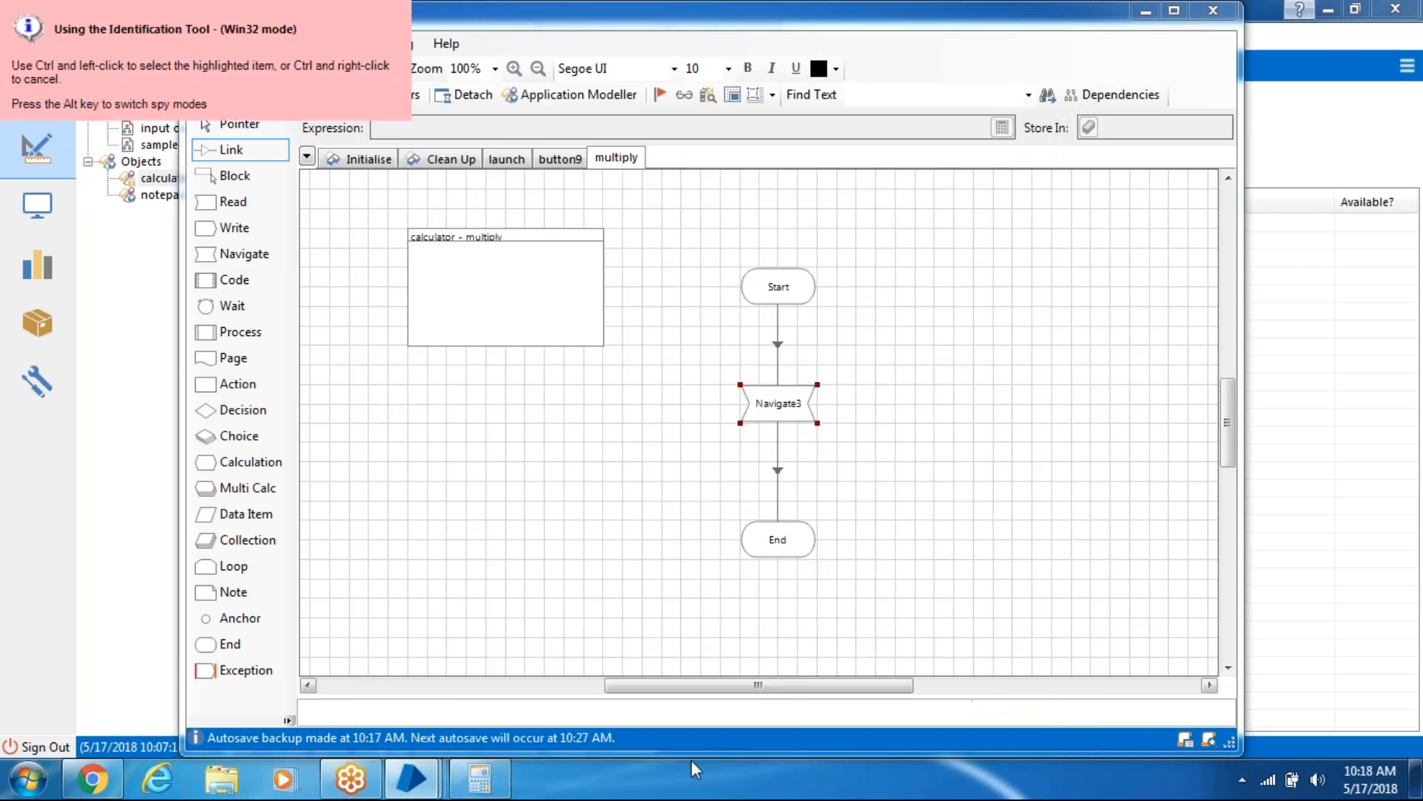
left_click(502, 785)
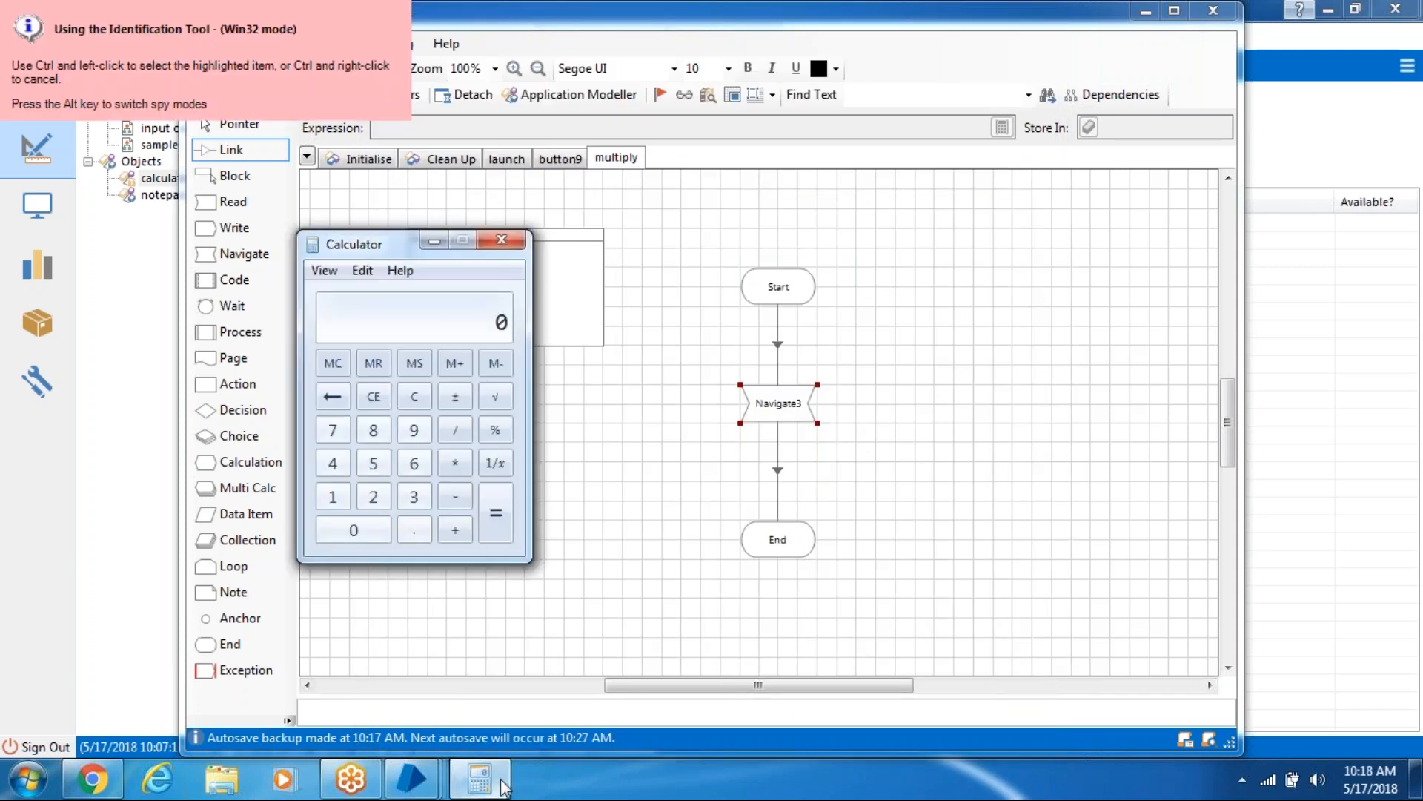
left_click(346, 433, "ctrl")
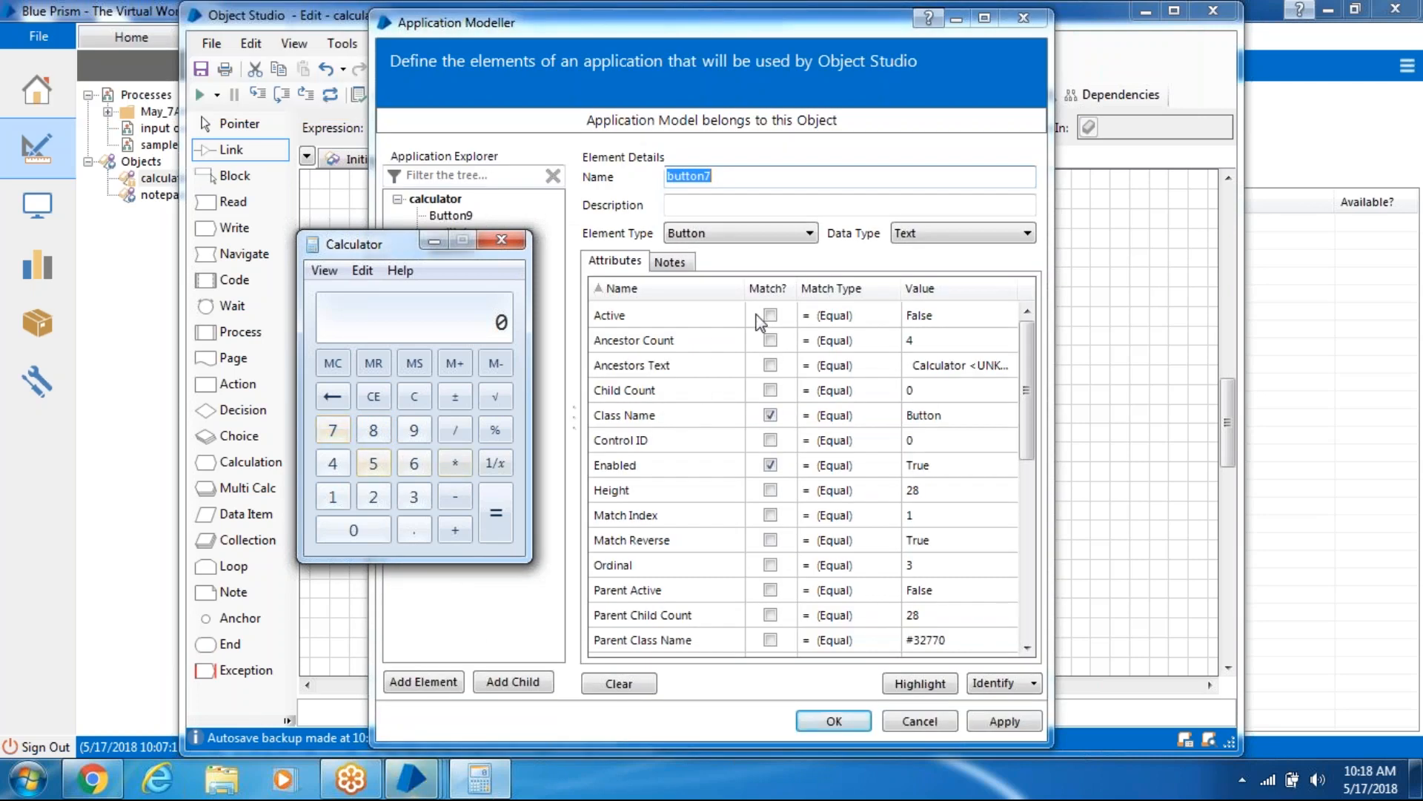
- Match button7 on Ordinal 3 instead of Window Text and verify it highlights only the 7 key
left_click(768, 287)
left_click(770, 314)
left_click_drag(1026, 390, 1026, 546)
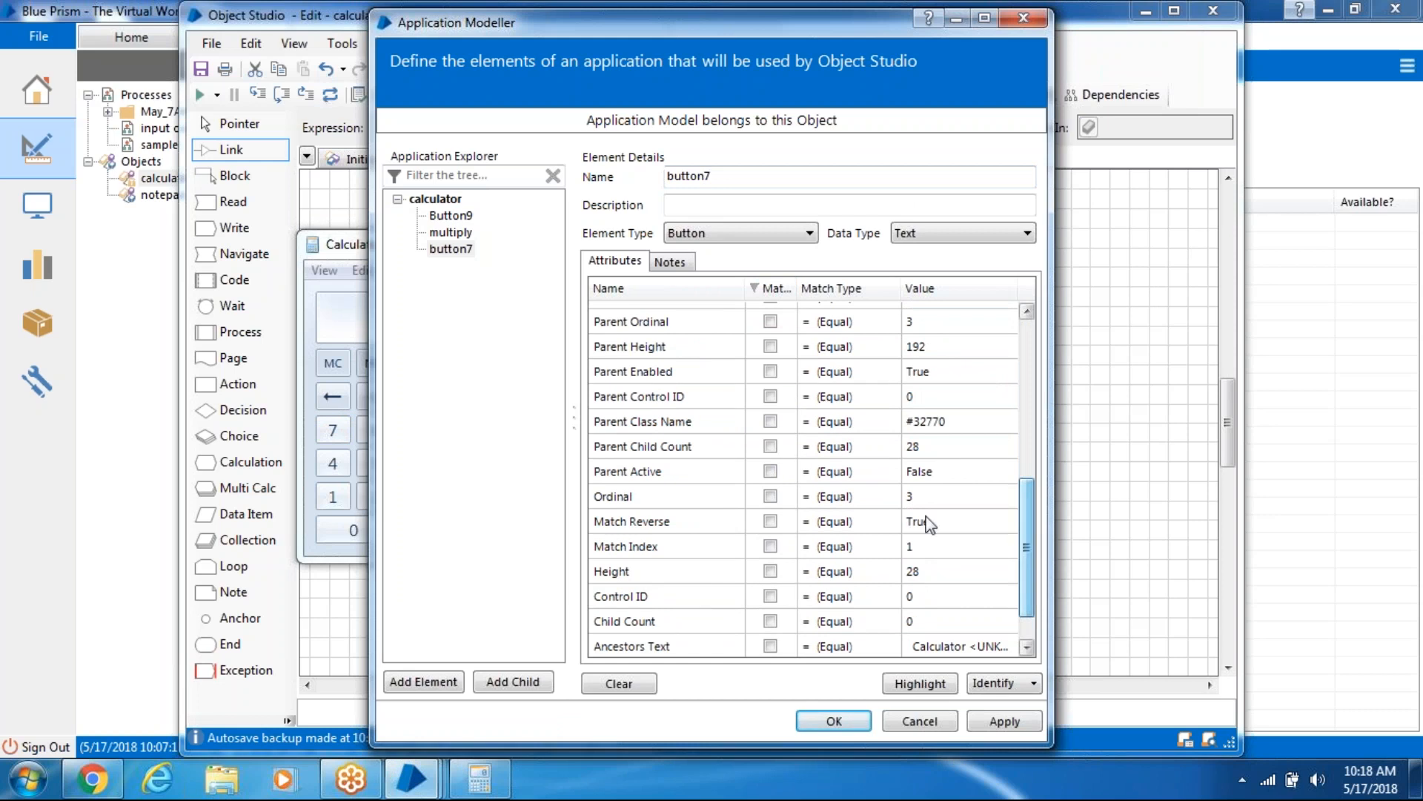
left_click(770, 496)
left_click(940, 688)
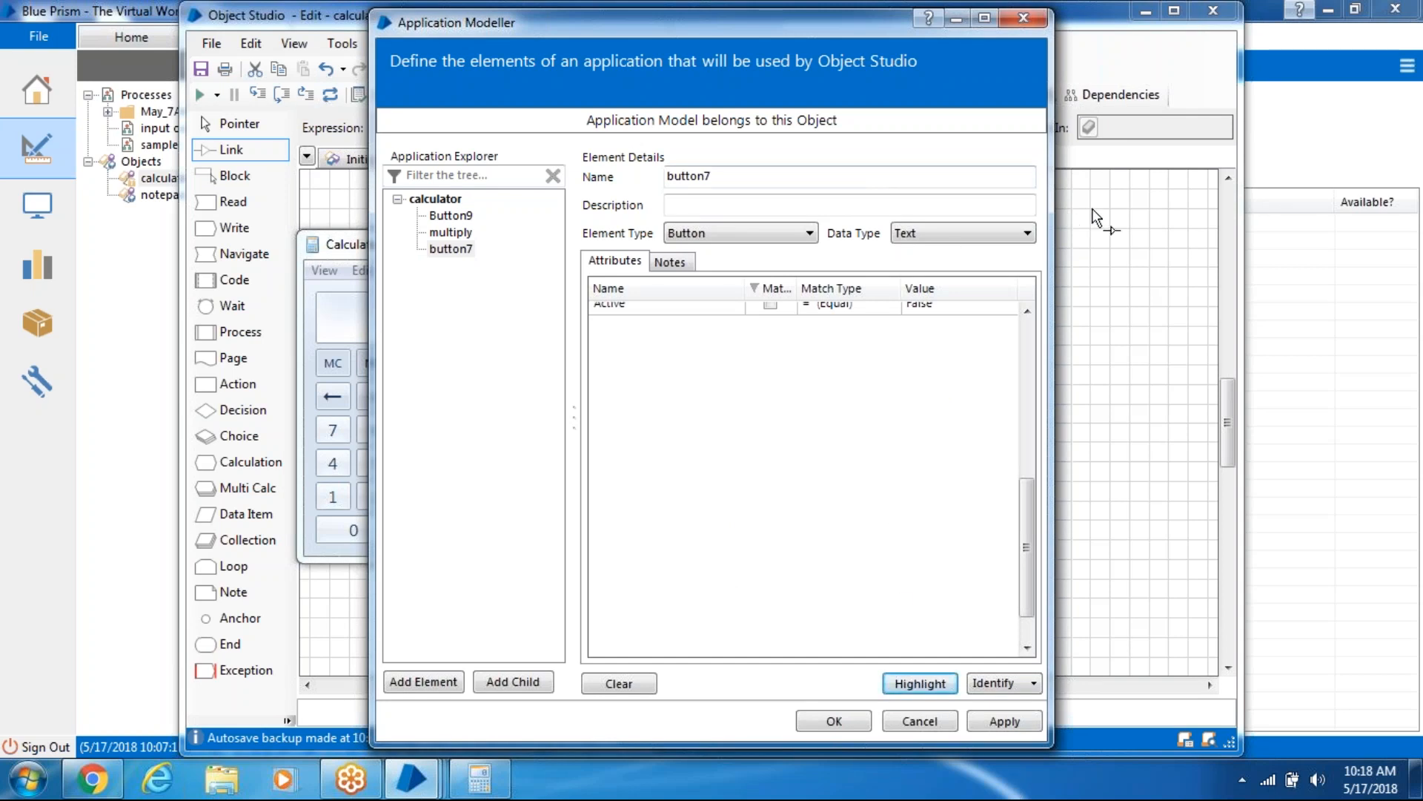
left_click(835, 274)
- Create a button7 page flowing Start → Navigate4 → End
right_click(634, 158)
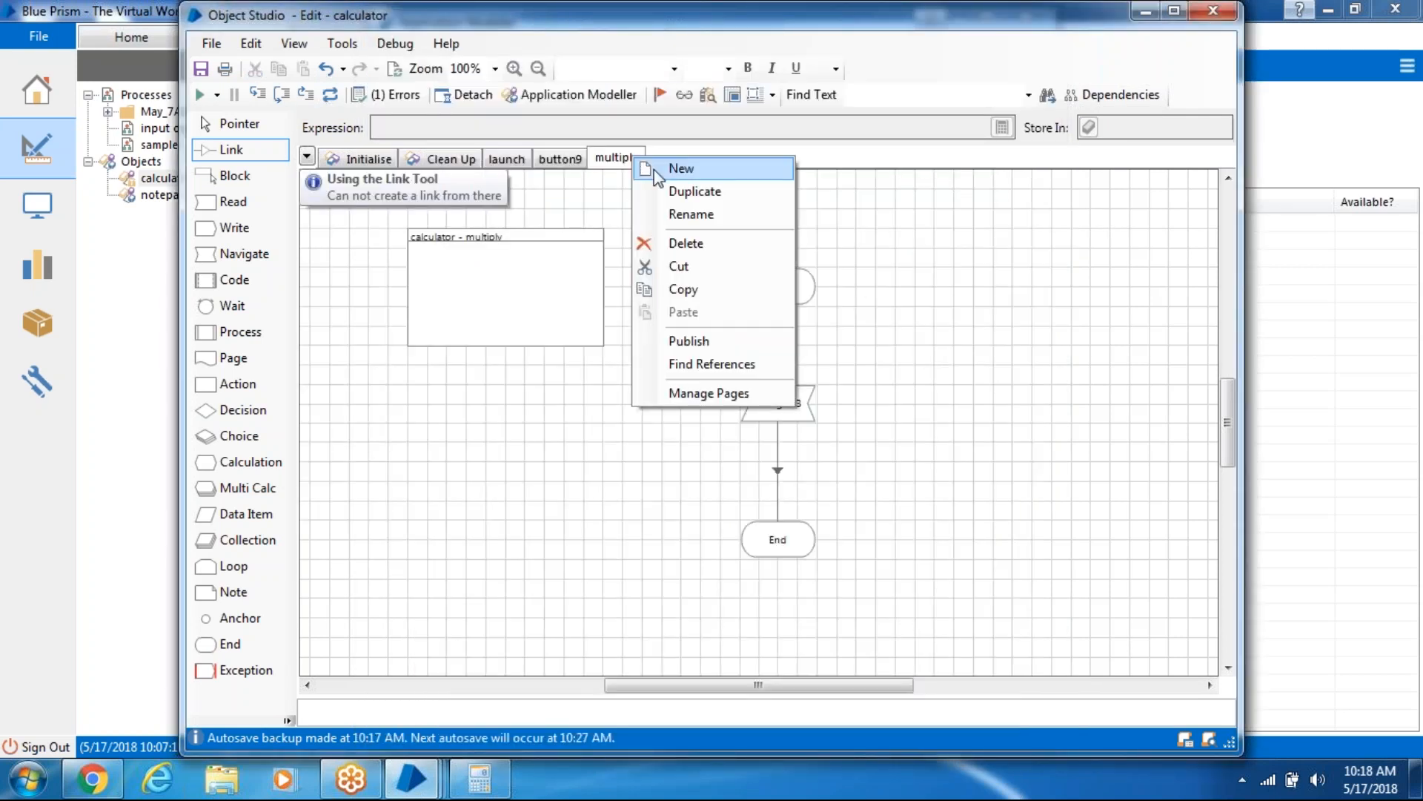
left_click(678, 172)
type("button7")
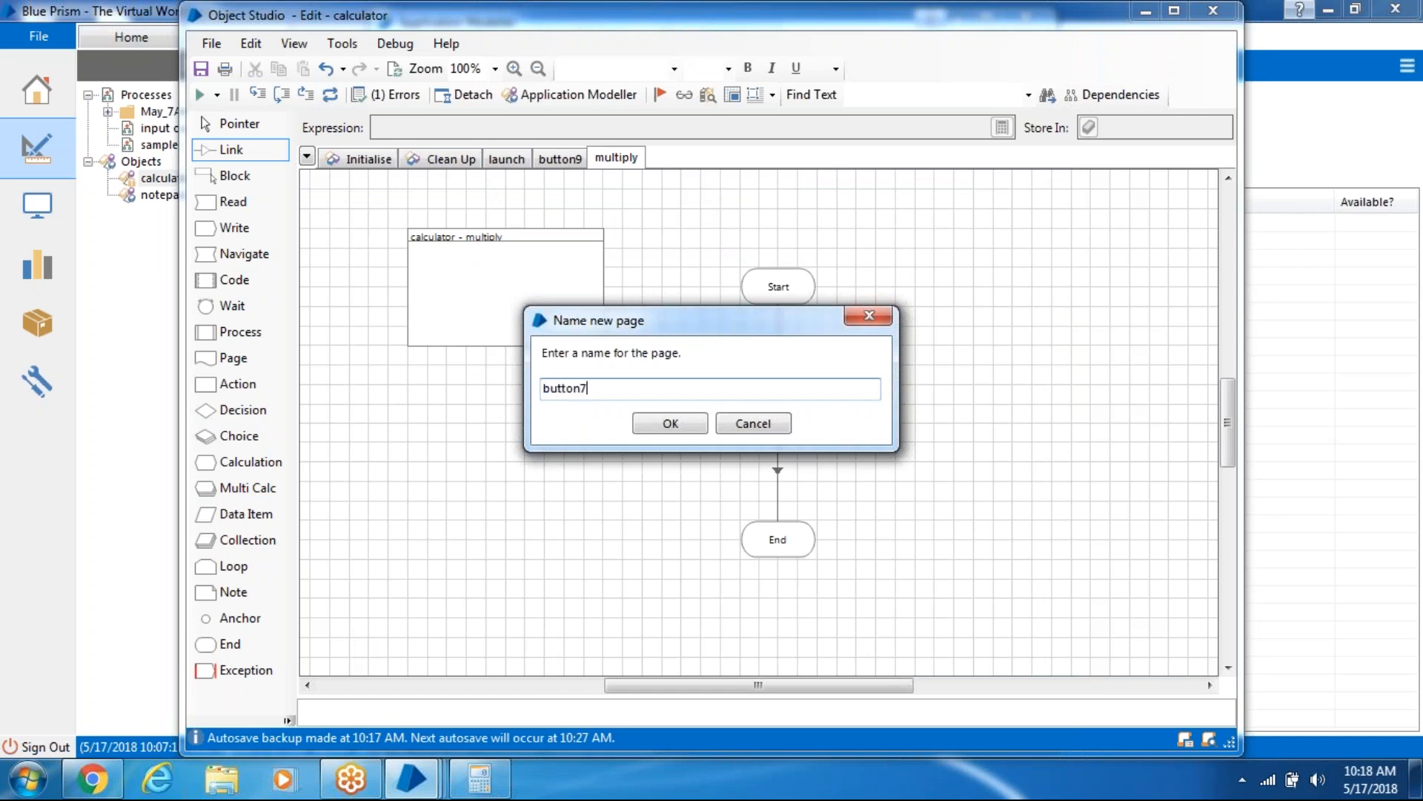
left_click(670, 423)
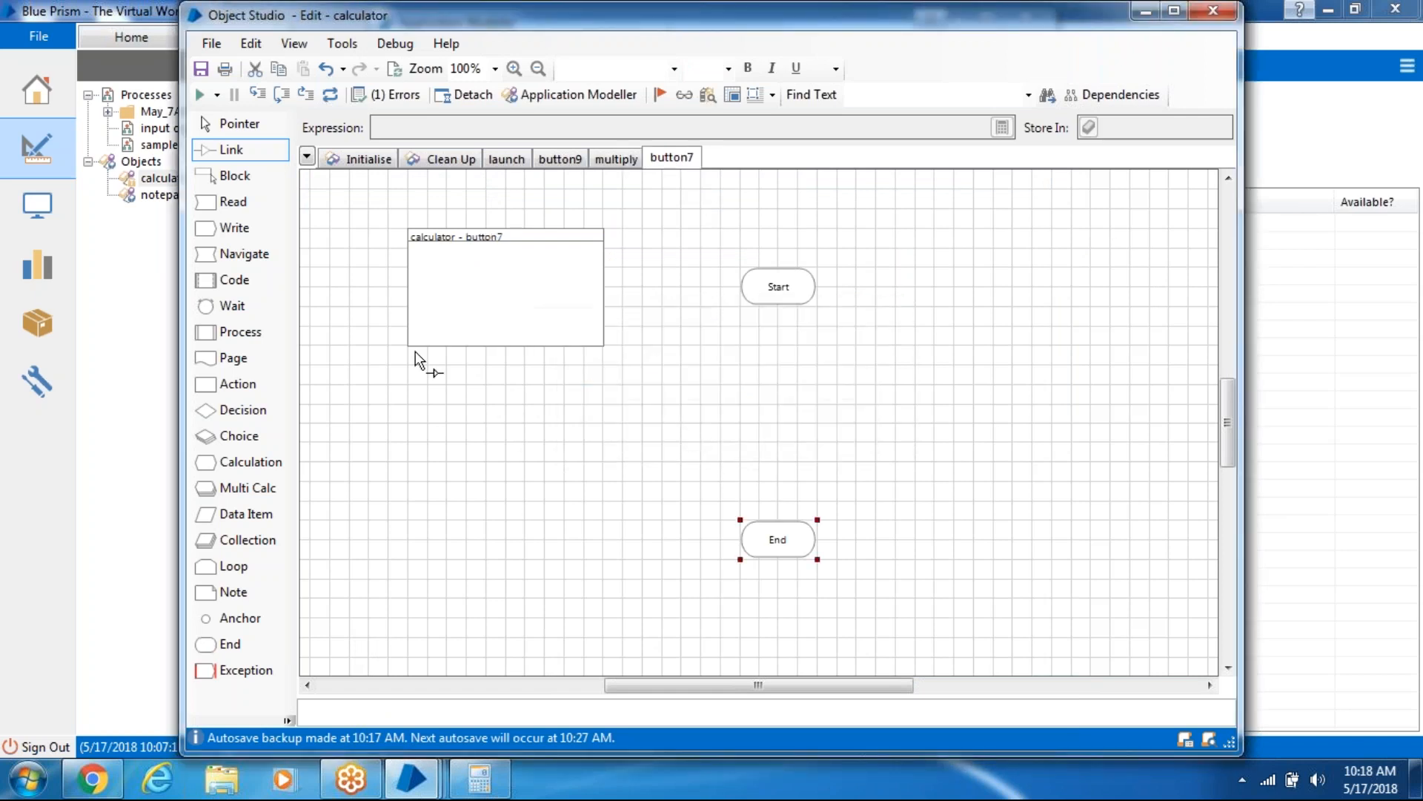
left_click_drag(228, 255, 794, 413)
mouse_move(782, 283)
left_mouse_down()
mouse_move(800, 407)
mouse_move(772, 448)
mouse_move(755, 541)
mouse_move(784, 540)
left_mouse_up()
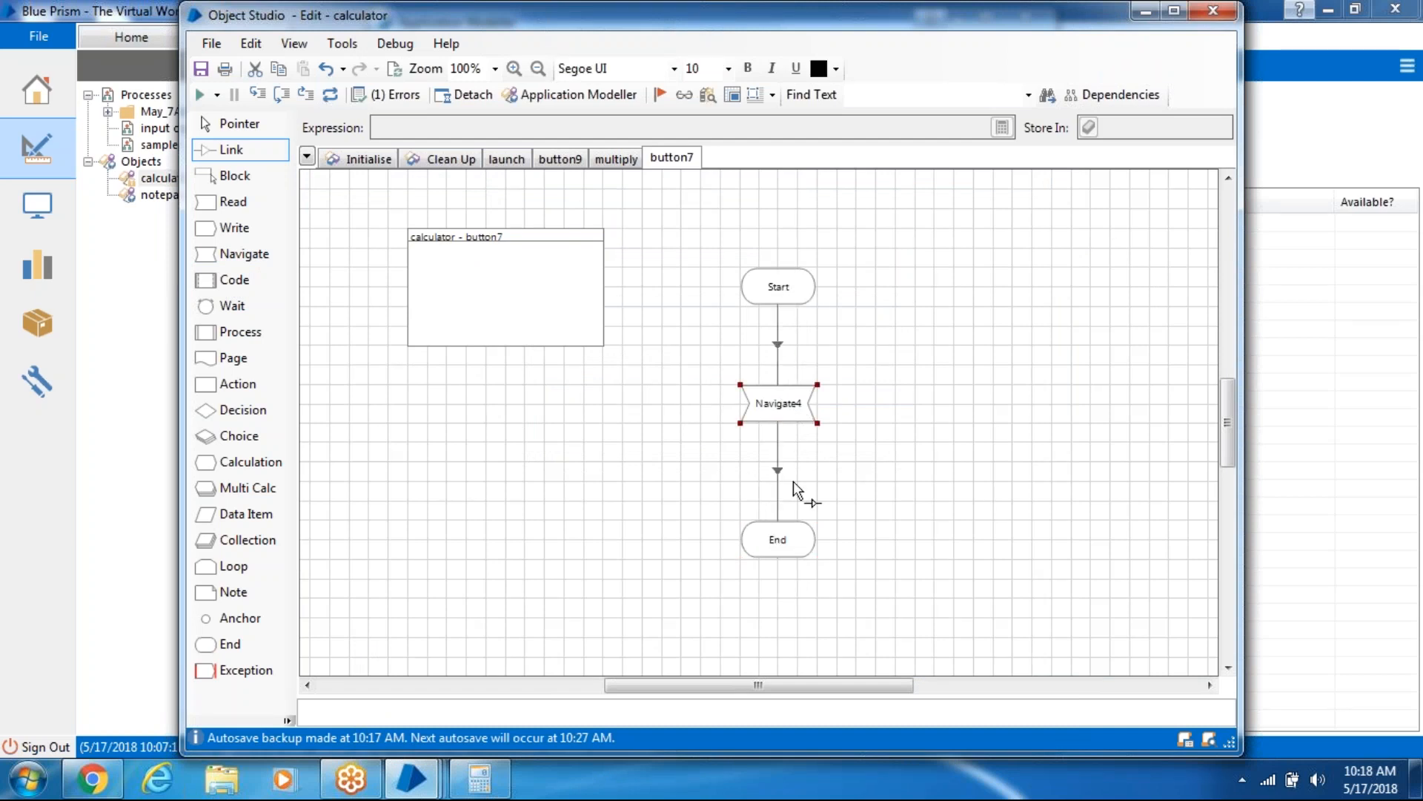
- Apply and save the button7 element in Application Modeller, then reopen Navigate4's properties
double_click(778, 403)
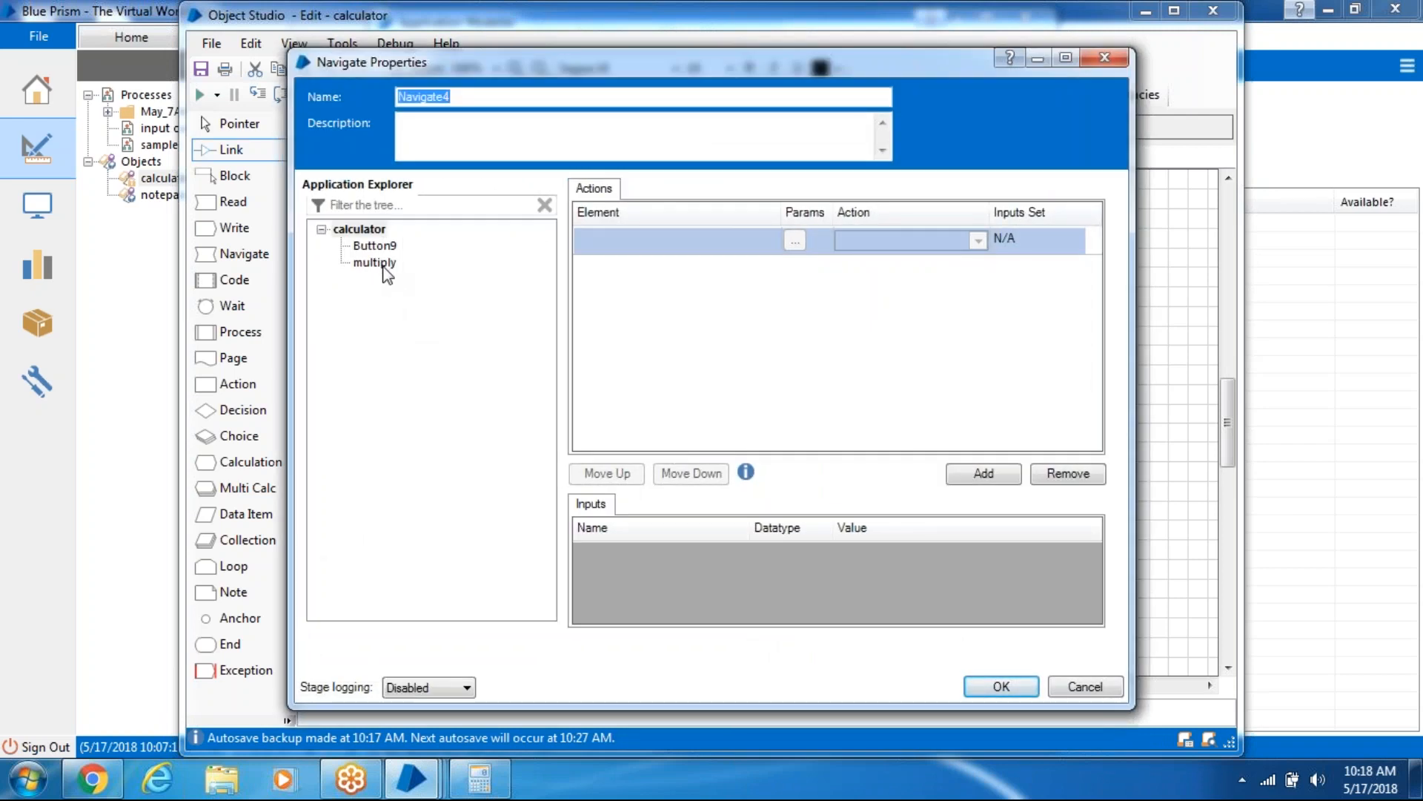
left_click(1014, 686)
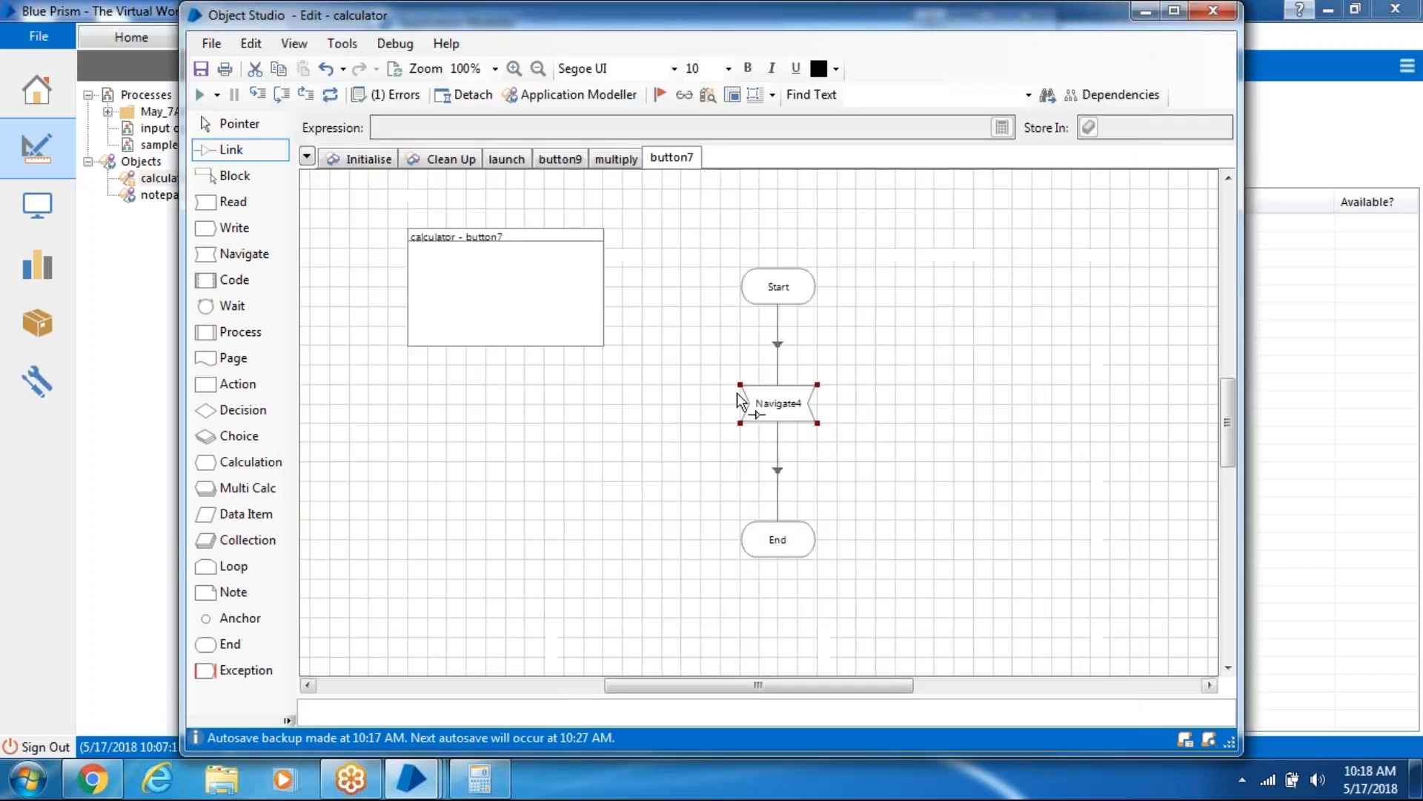
left_click(593, 91)
left_click(448, 249)
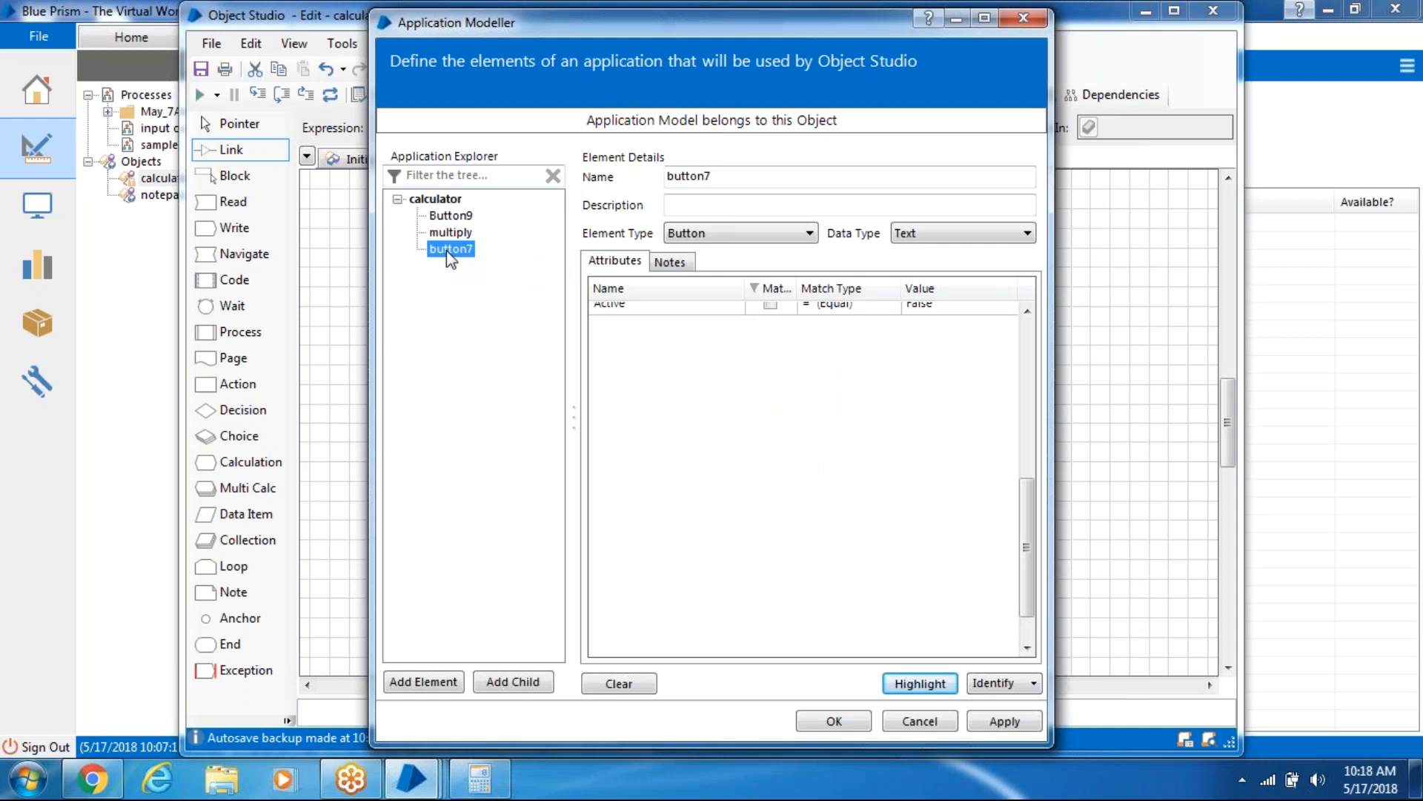
left_click(1006, 723)
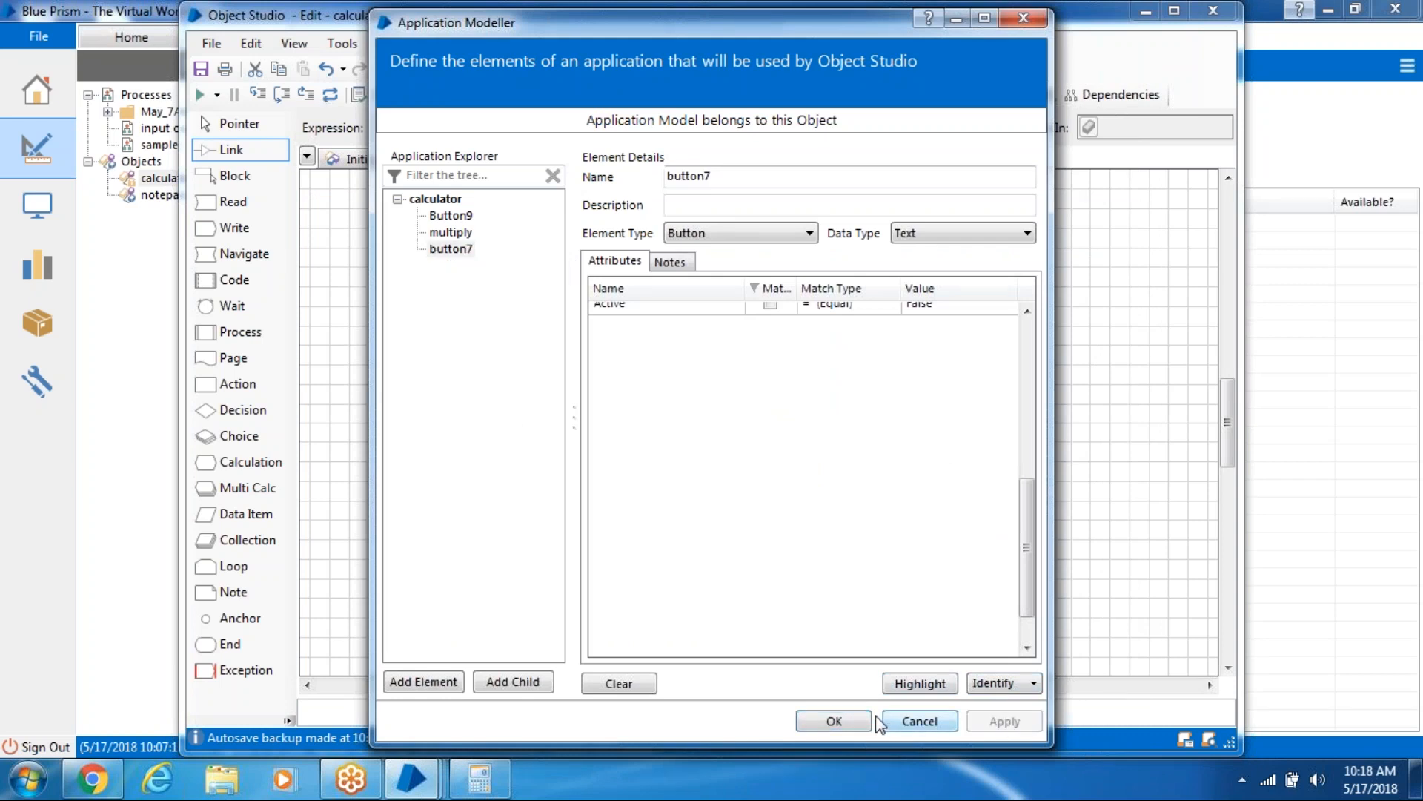
left_click(834, 722)
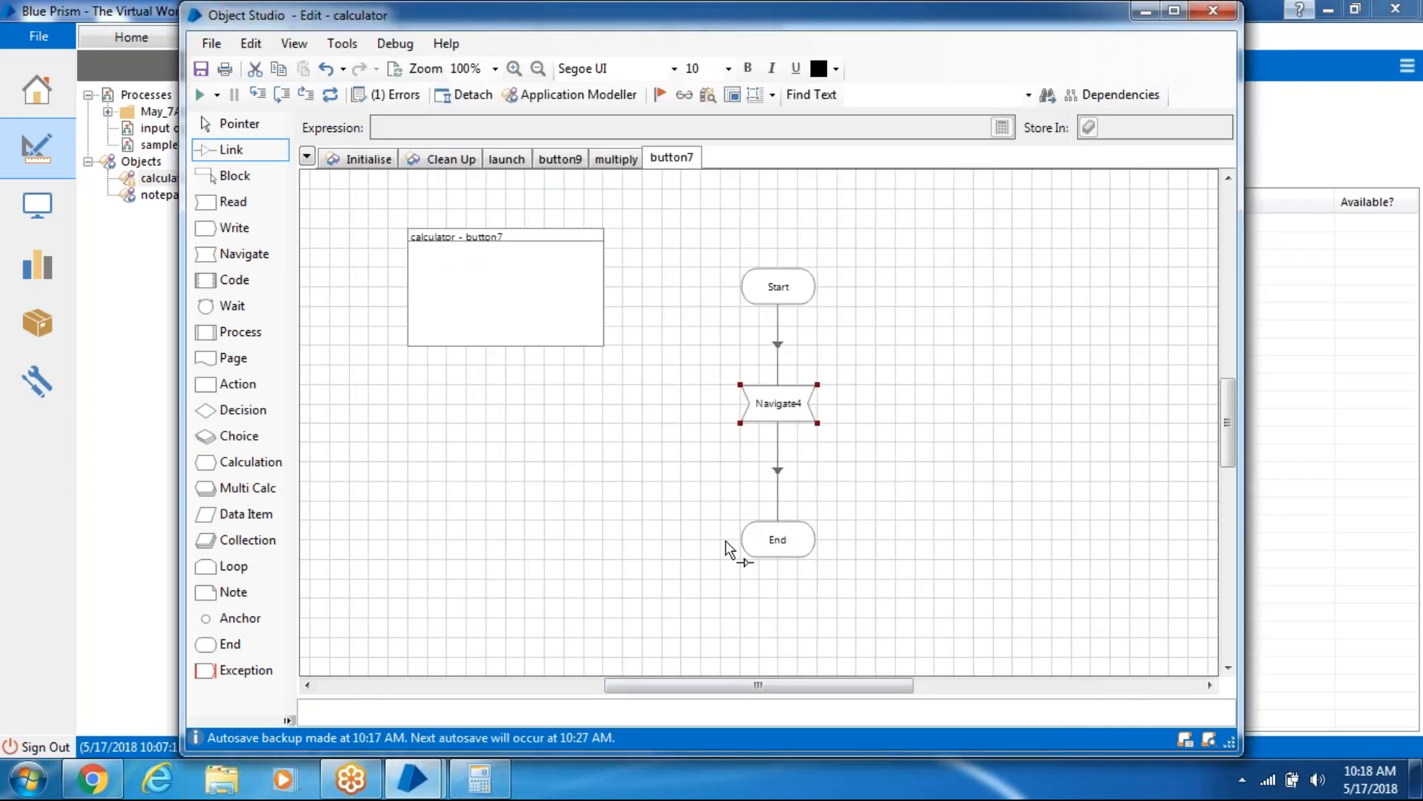
double_click(771, 408)
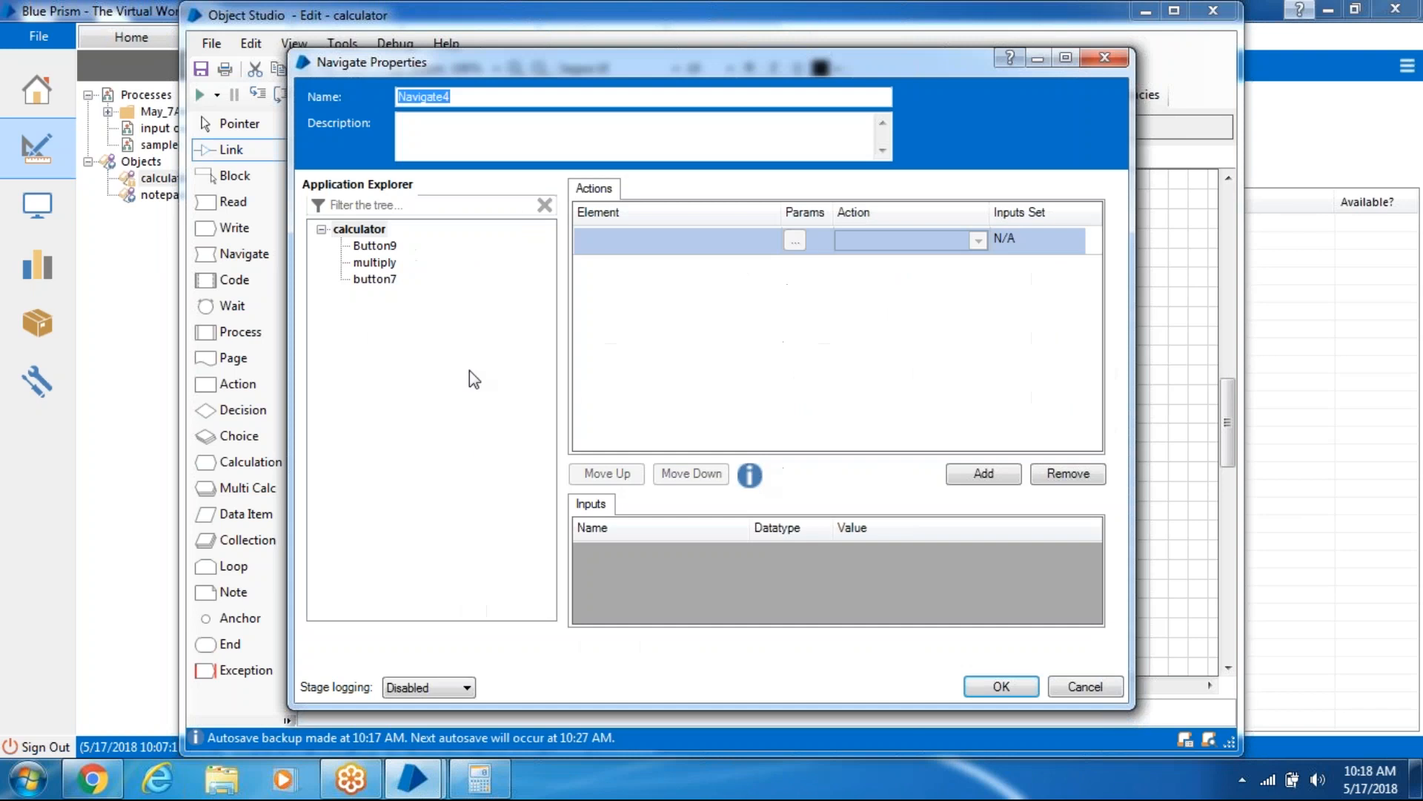
- Set Navigate4 to Press the button7 element, save it, and restore the Calculator window
left_click_drag(377, 280, 667, 247)
left_click_drag(375, 280, 684, 238)
left_click(940, 243)
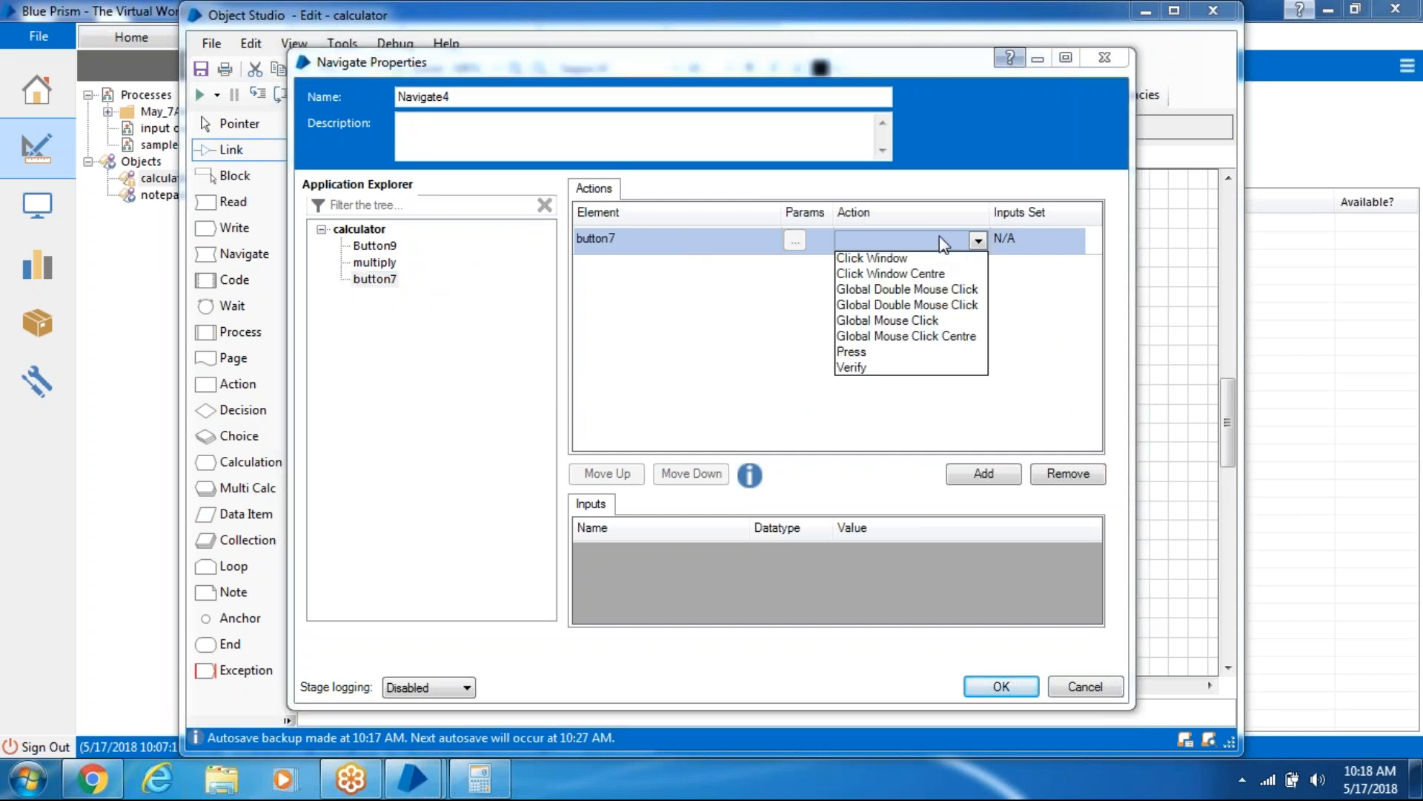
left_click(913, 353)
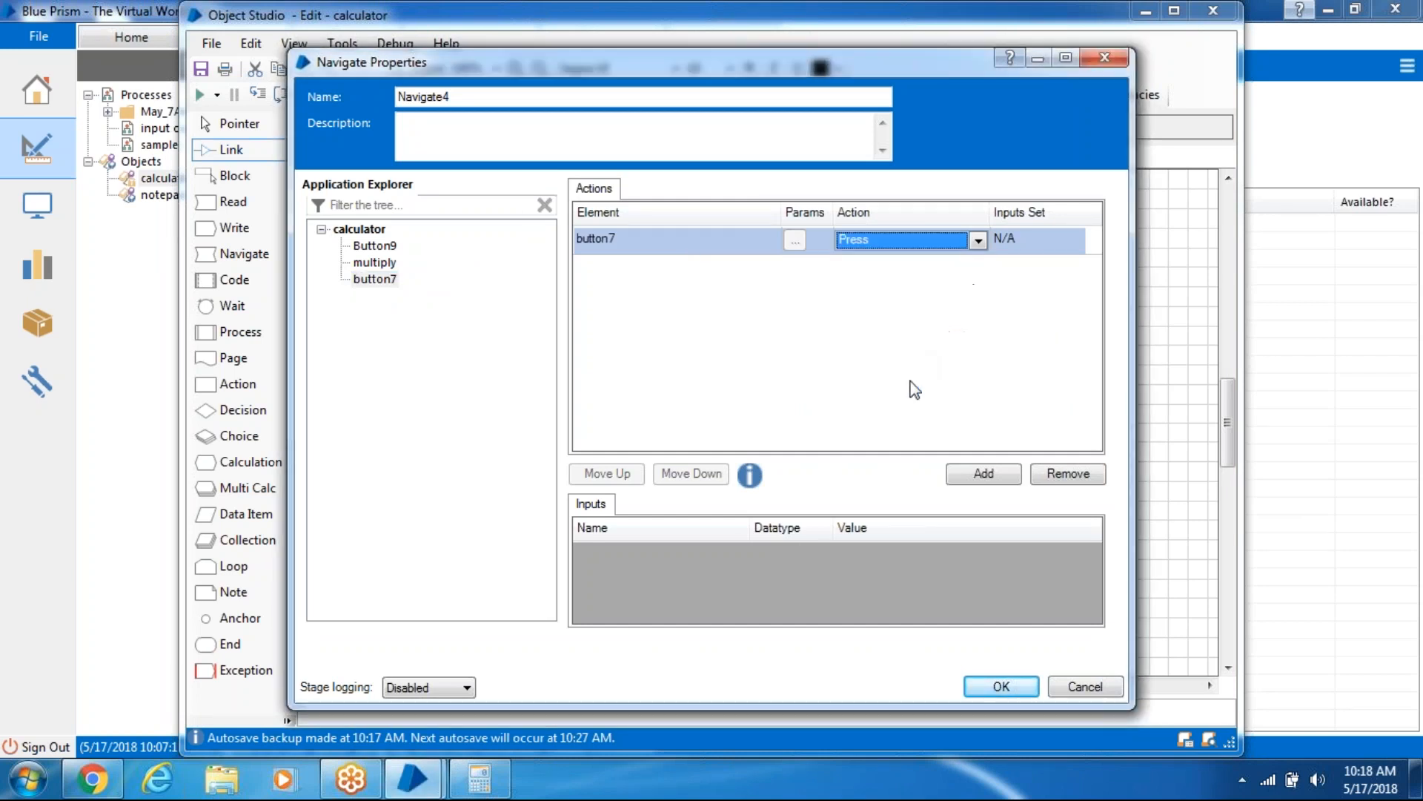
left_click(1023, 684)
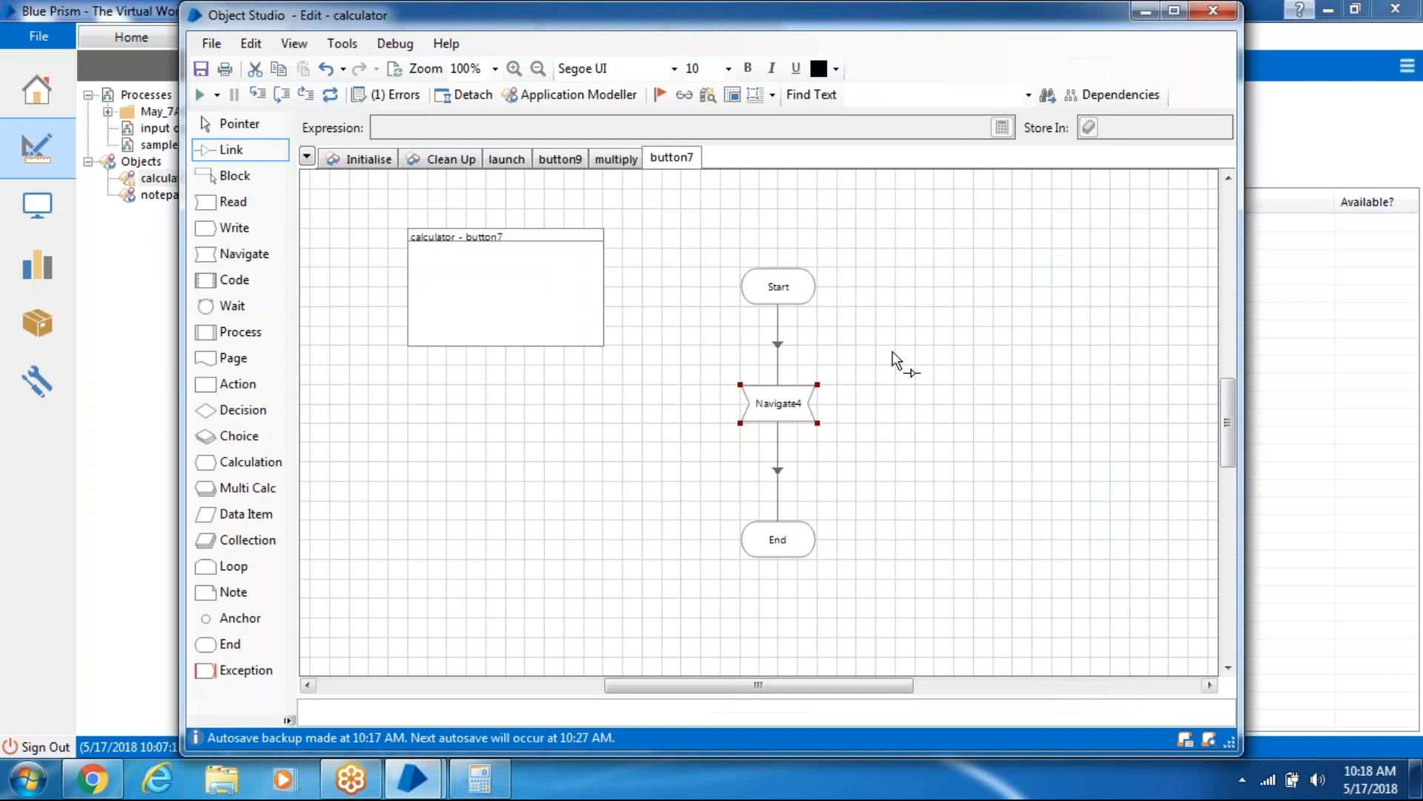
left_click(479, 779)
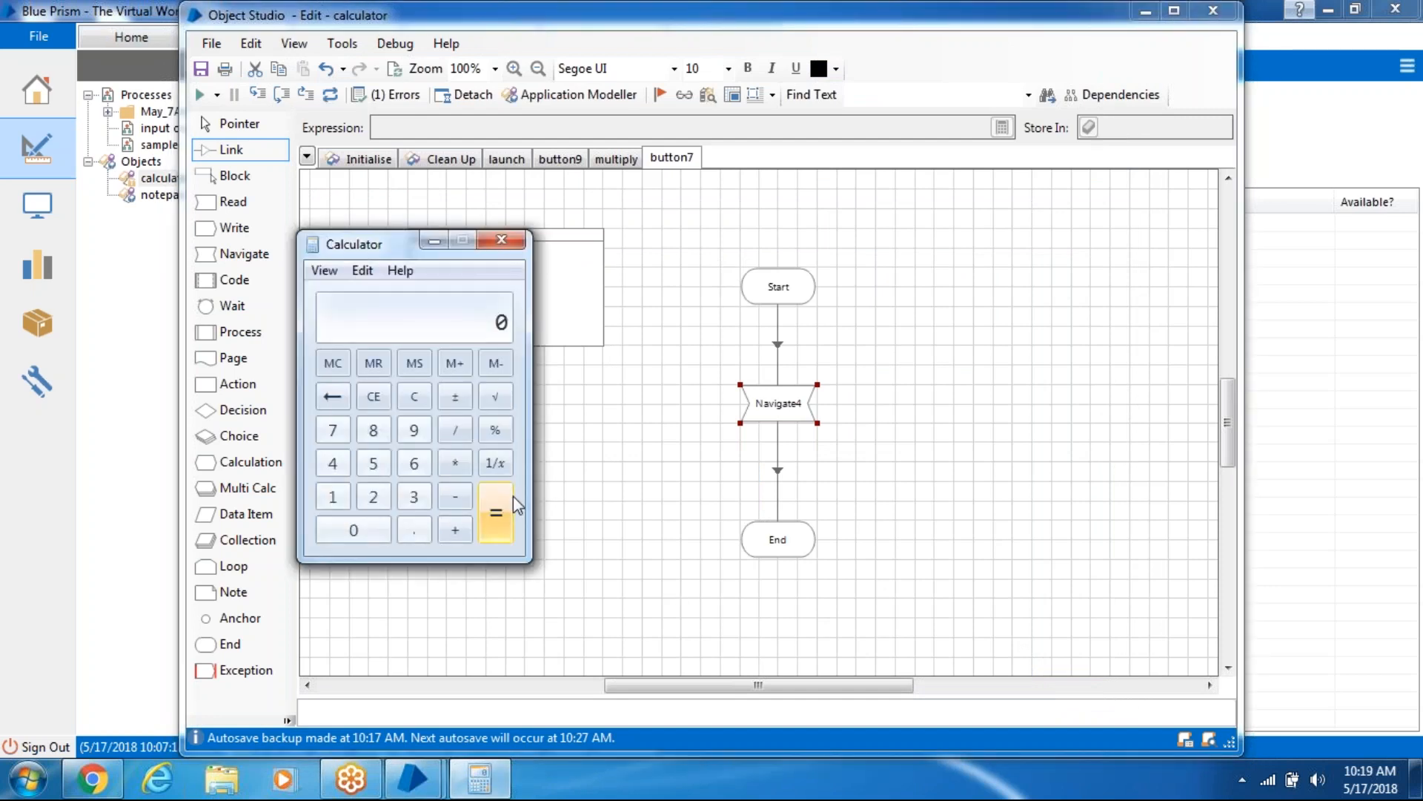
- Add a new element named 'equal' in the Application Modeller
right_click(688, 161)
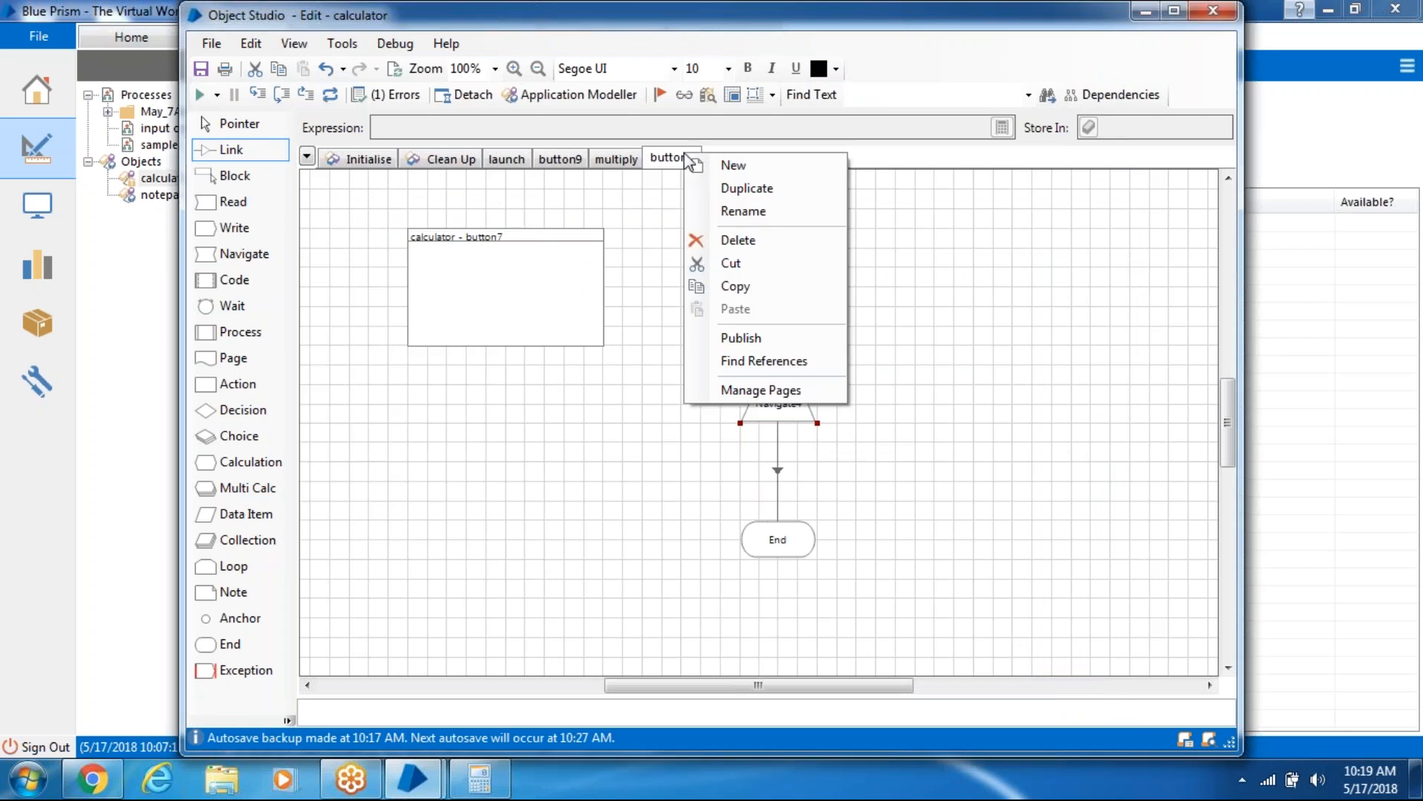
left_click(582, 95)
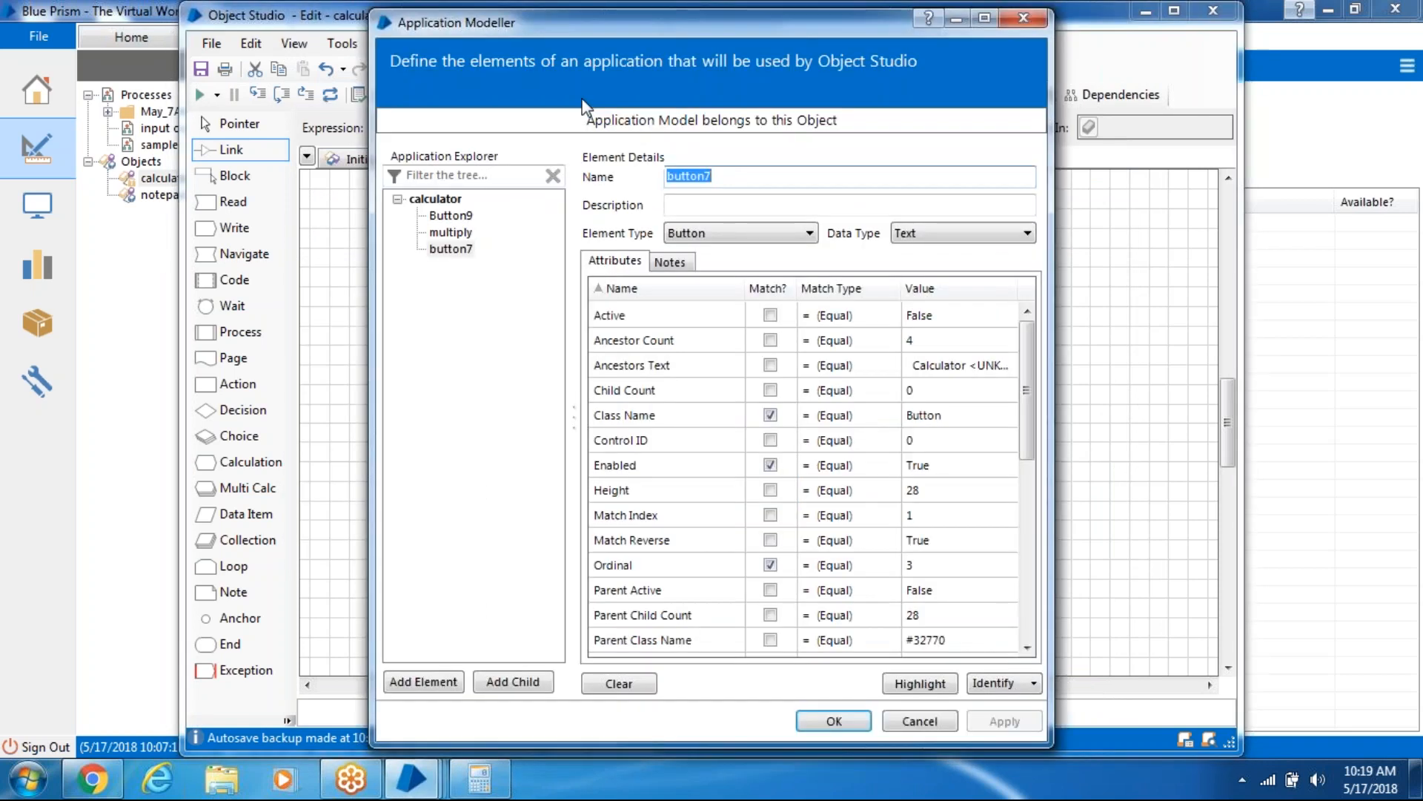
left_click(423, 682)
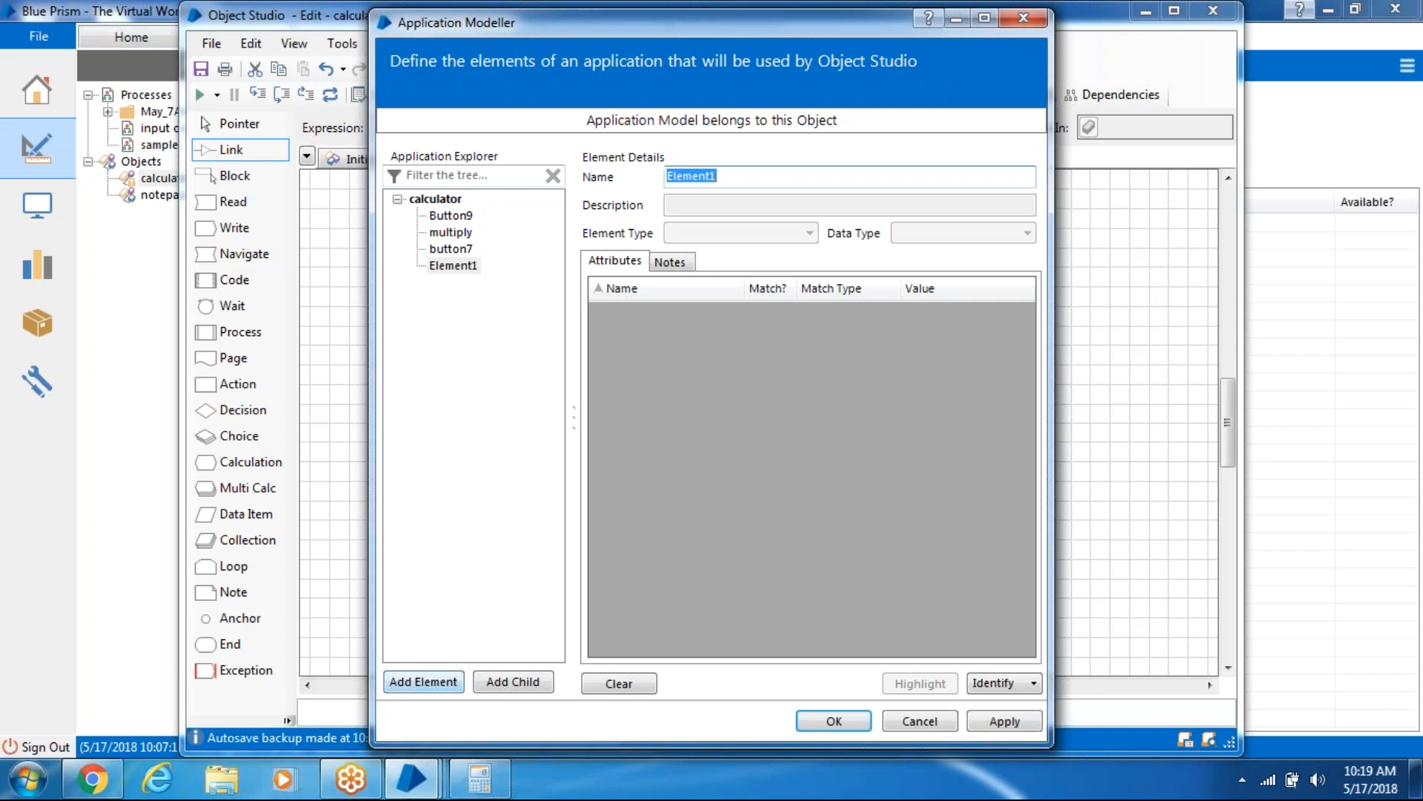
type("equ")
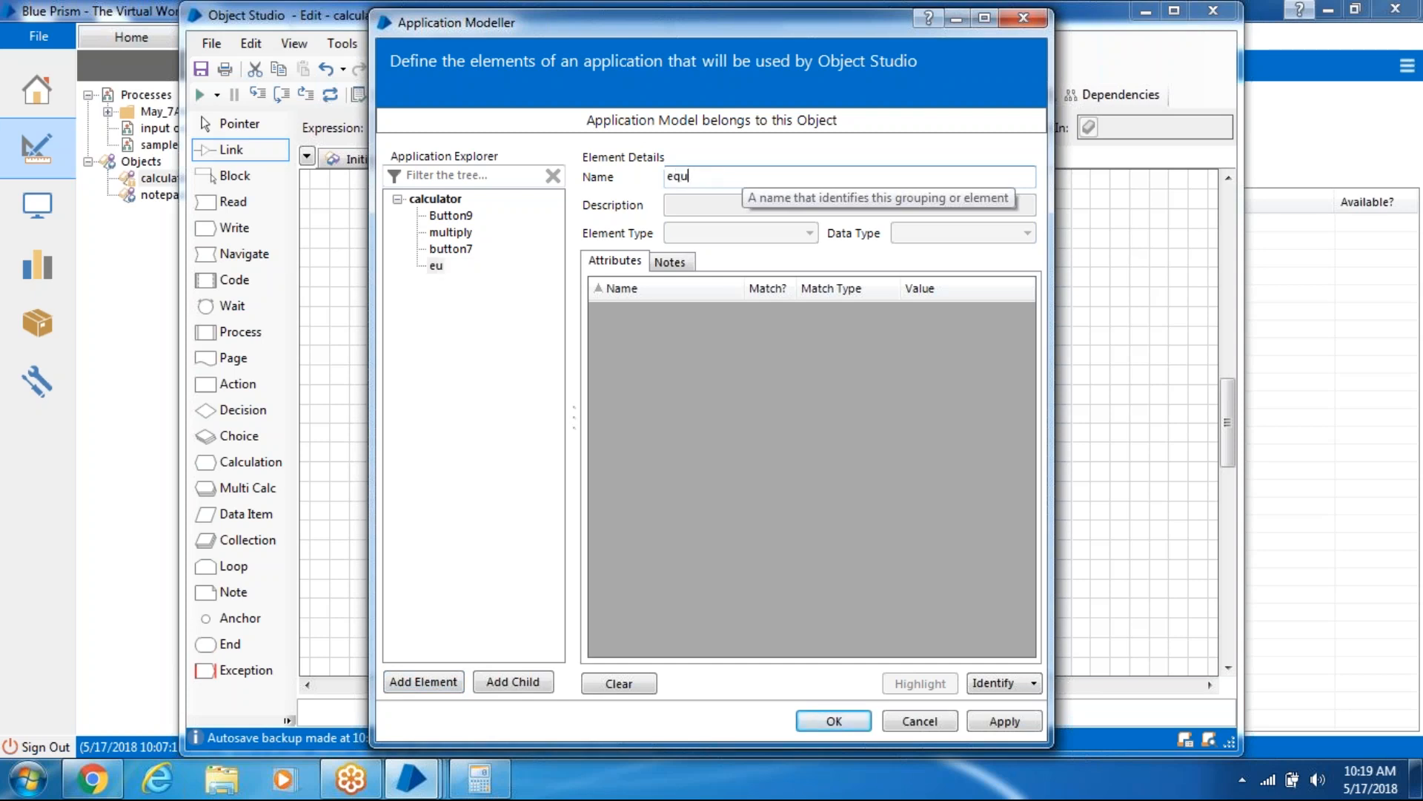
type("al")
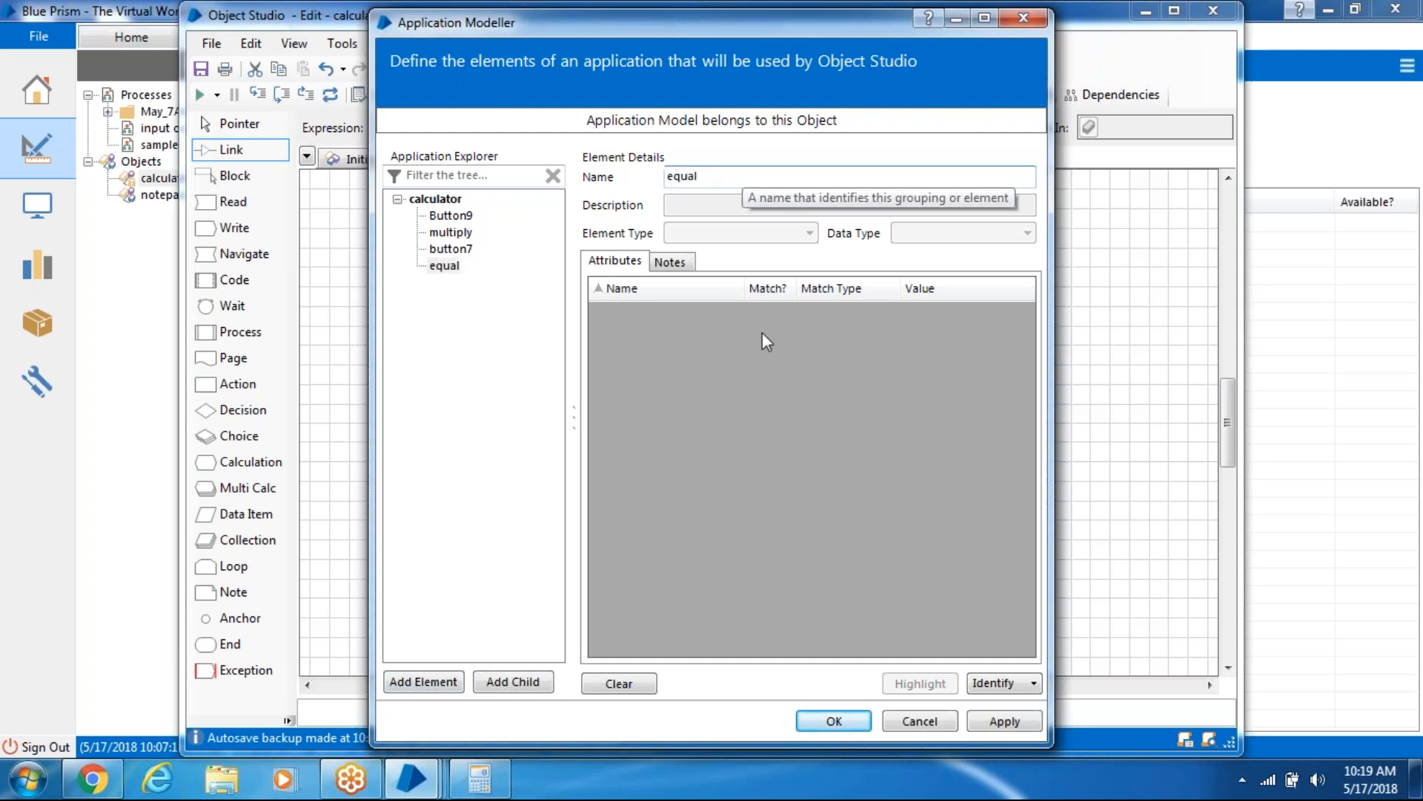
- Identify Calculator's = button as equal, matching Ordinal instead of Window Text, and apply
left_click(993, 683)
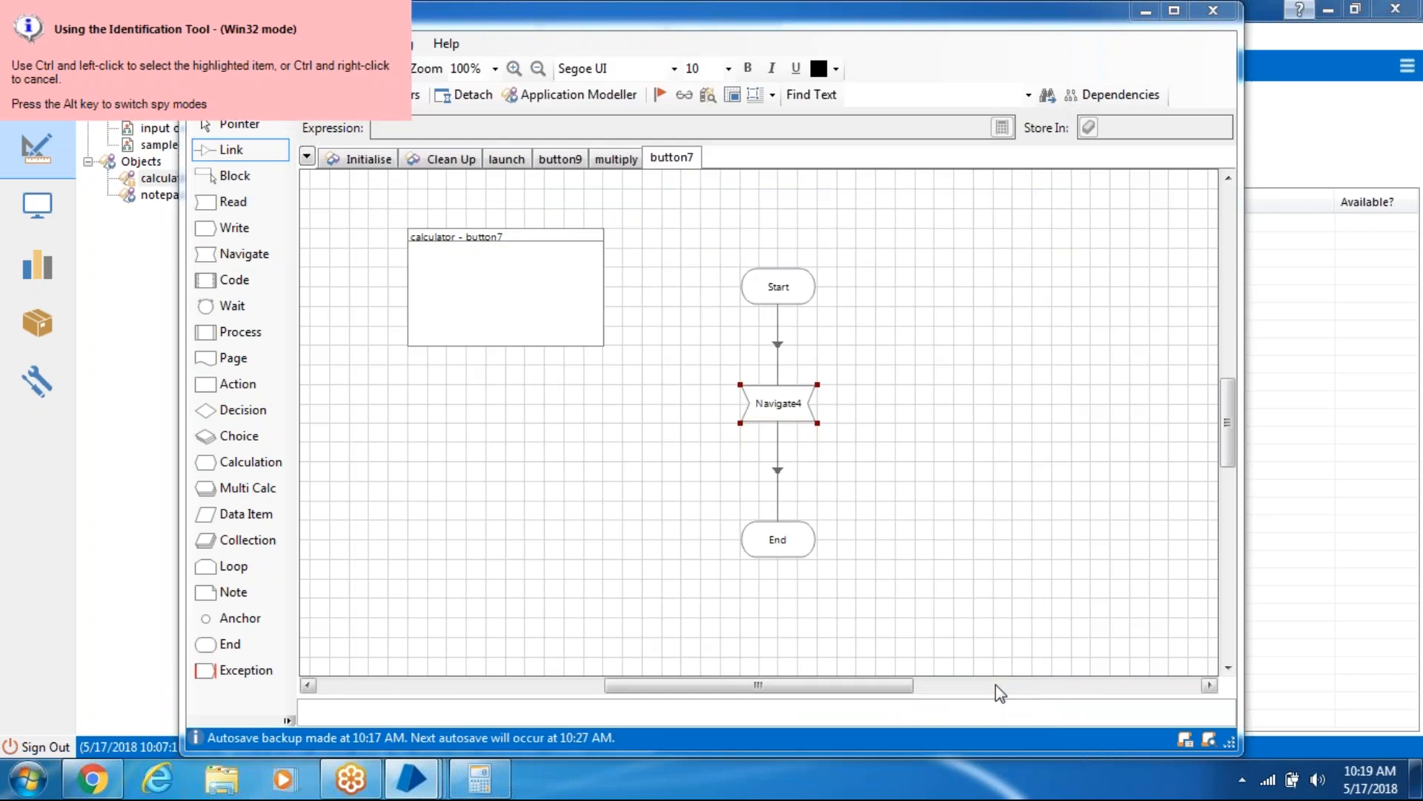
left_click(480, 778)
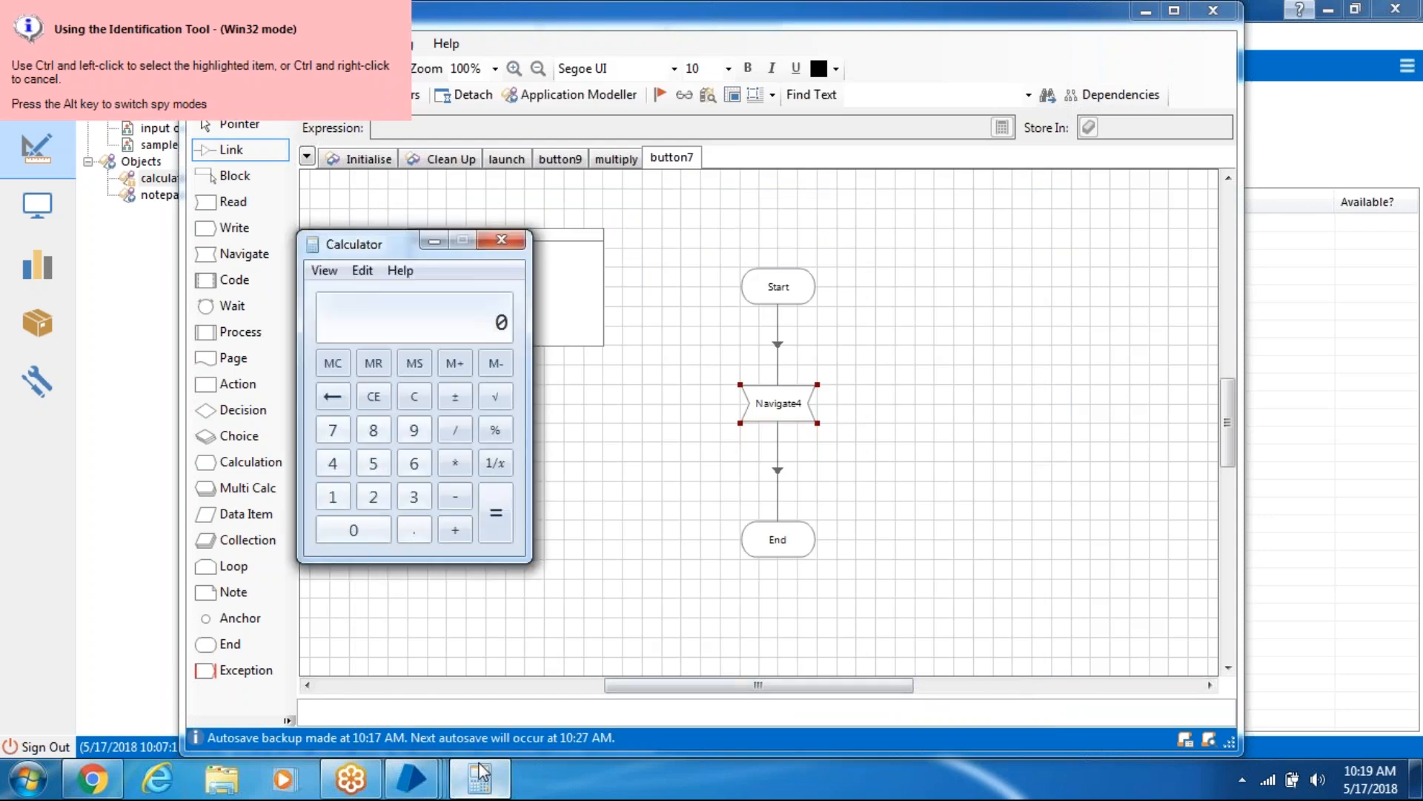
left_click(497, 523, "ctrl")
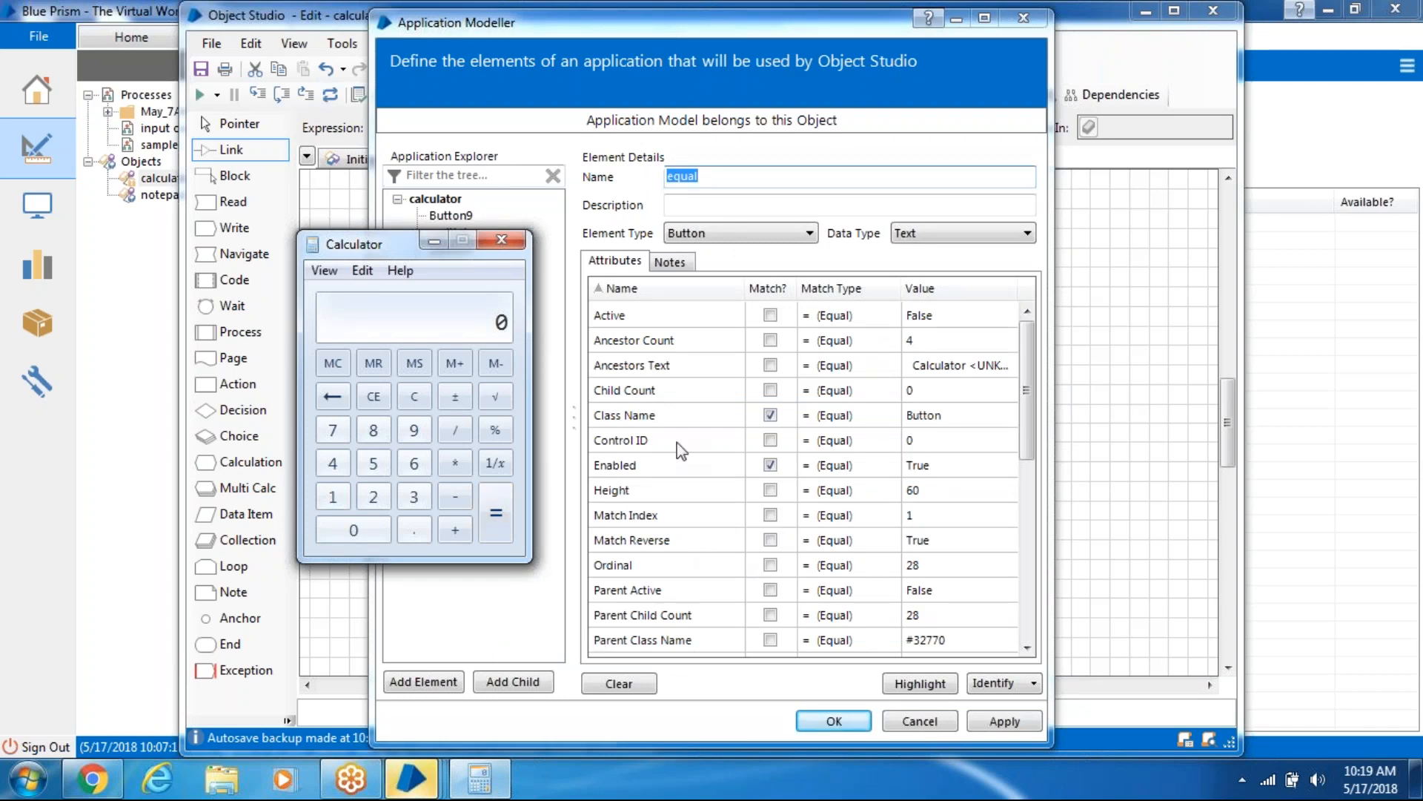
left_click(769, 291)
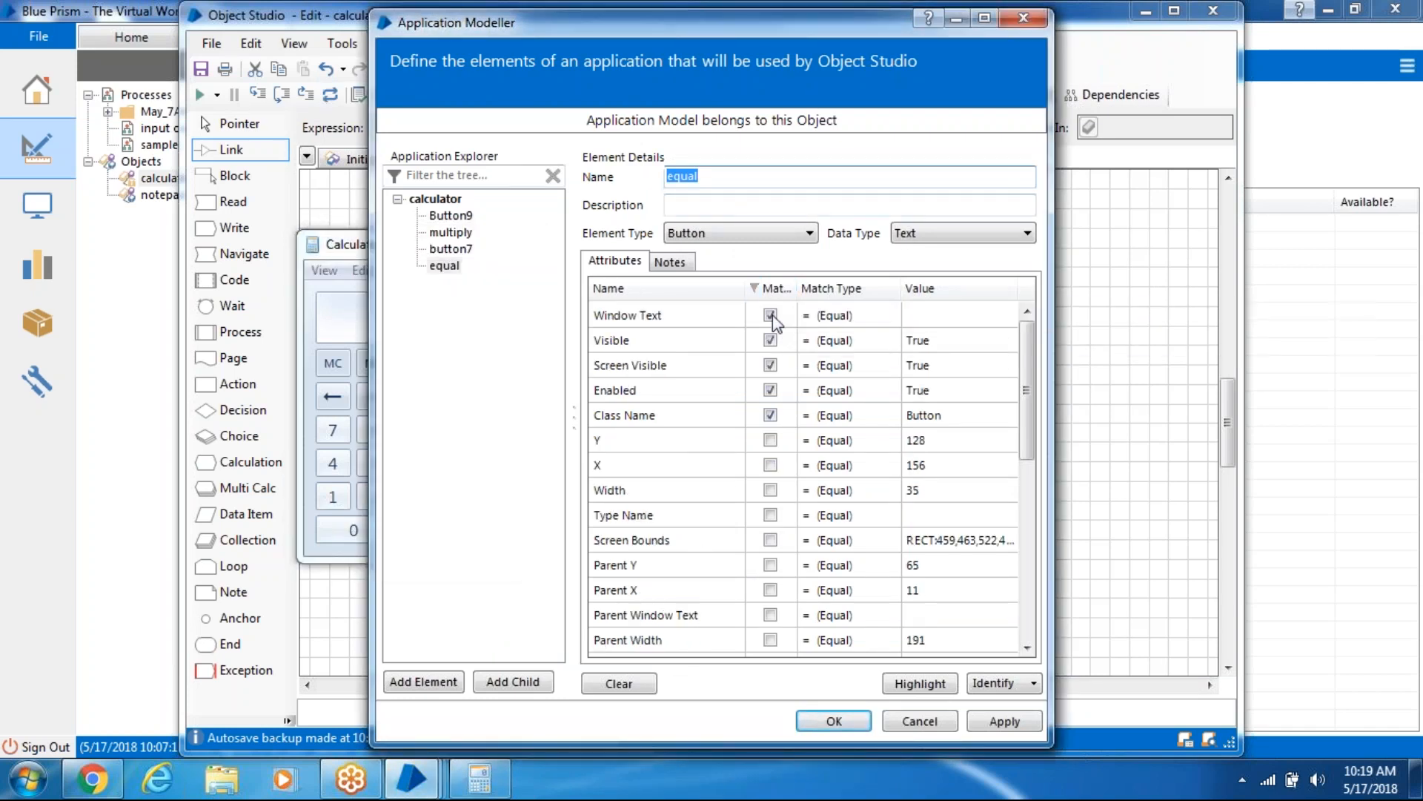
left_click(770, 315)
scroll(985, 445, "down", 5)
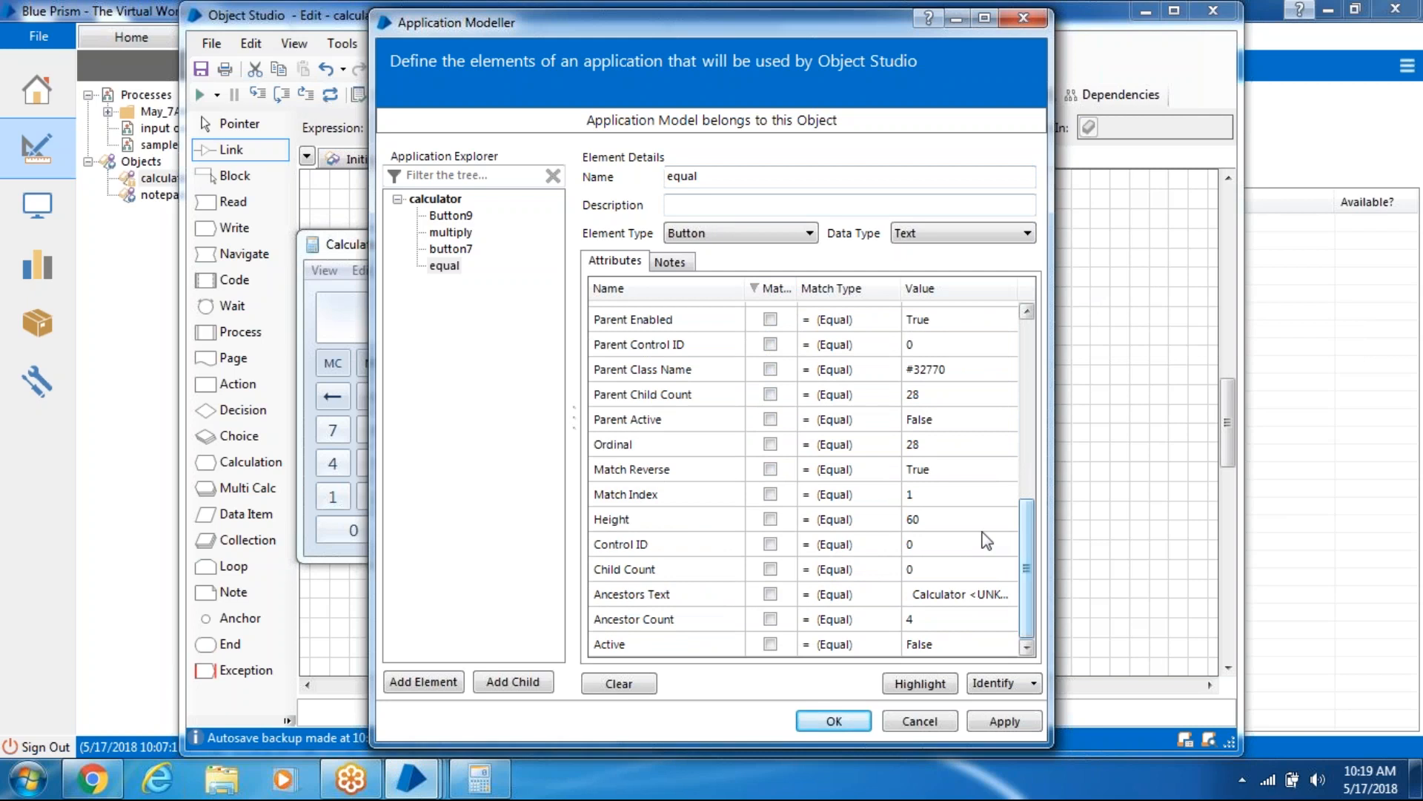
left_click(771, 444)
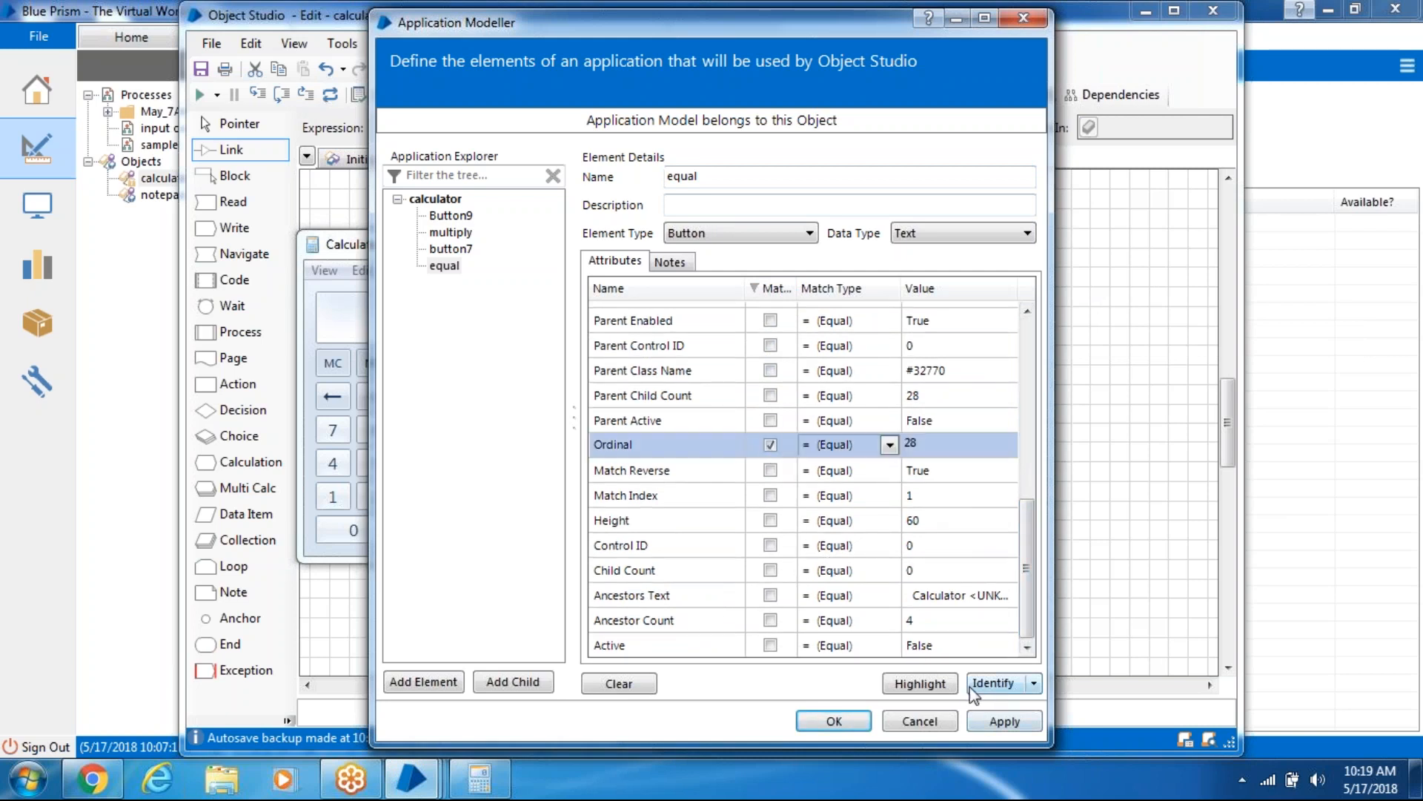
left_click(920, 683)
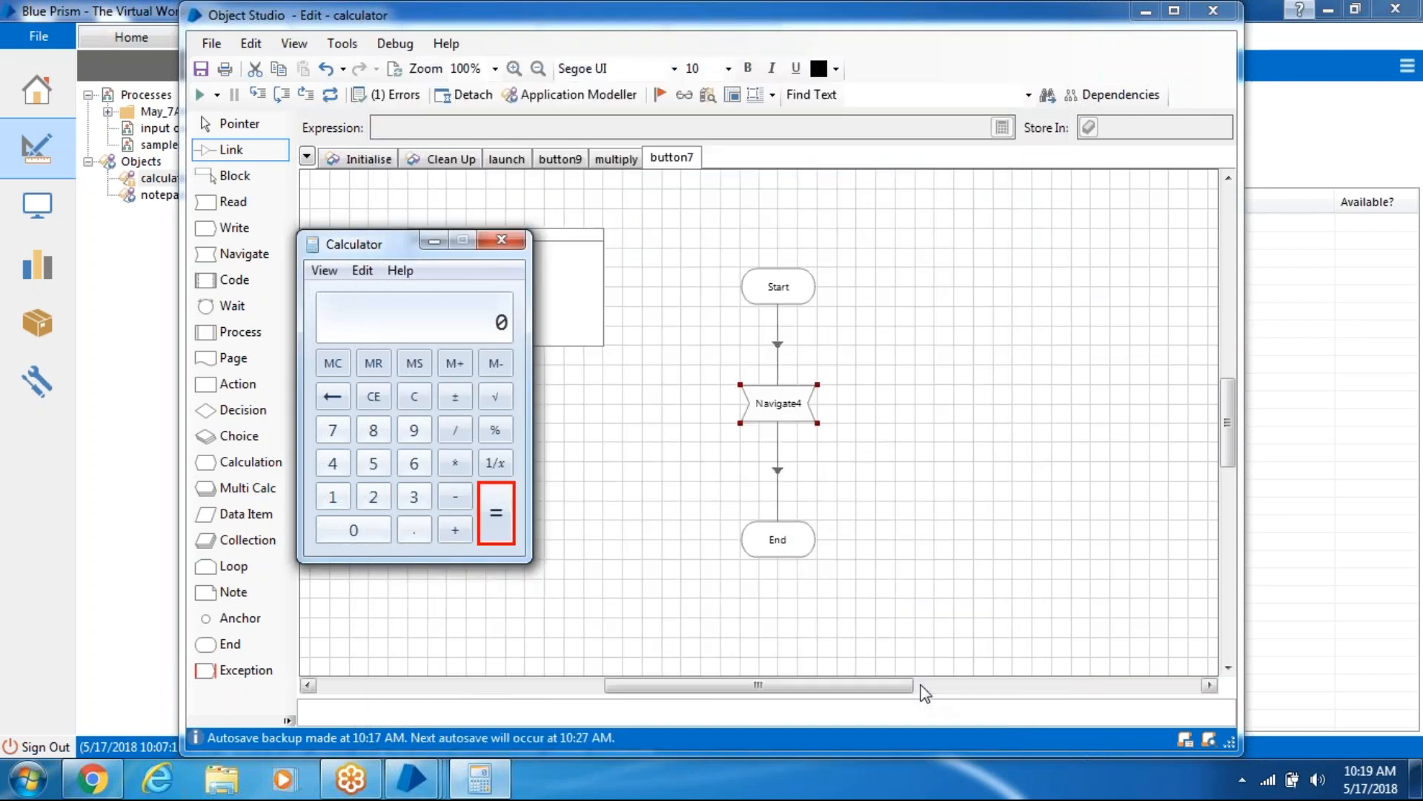
left_click(1029, 723)
left_click(834, 720)
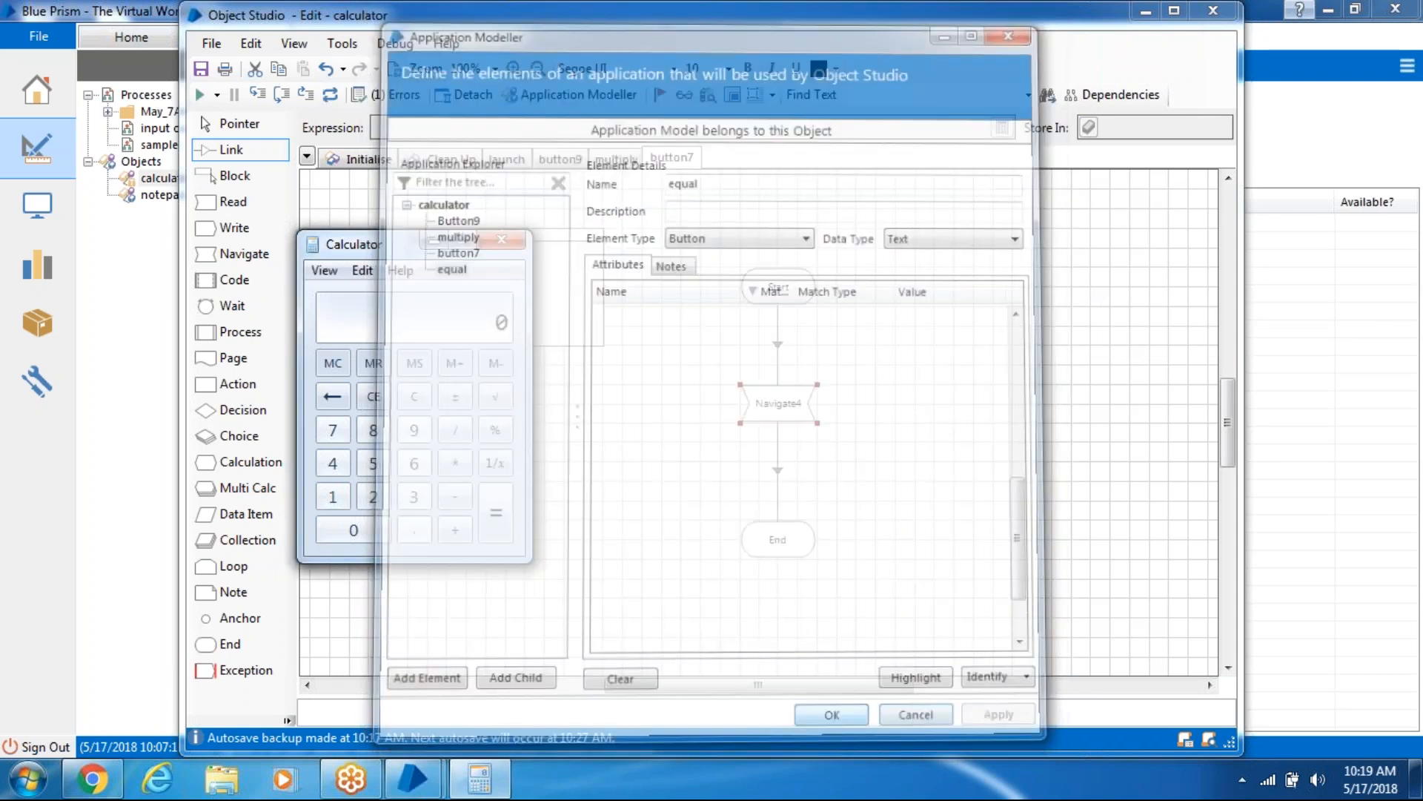
- Create a new page named 'equal'
left_click(667, 156)
right_click(688, 158)
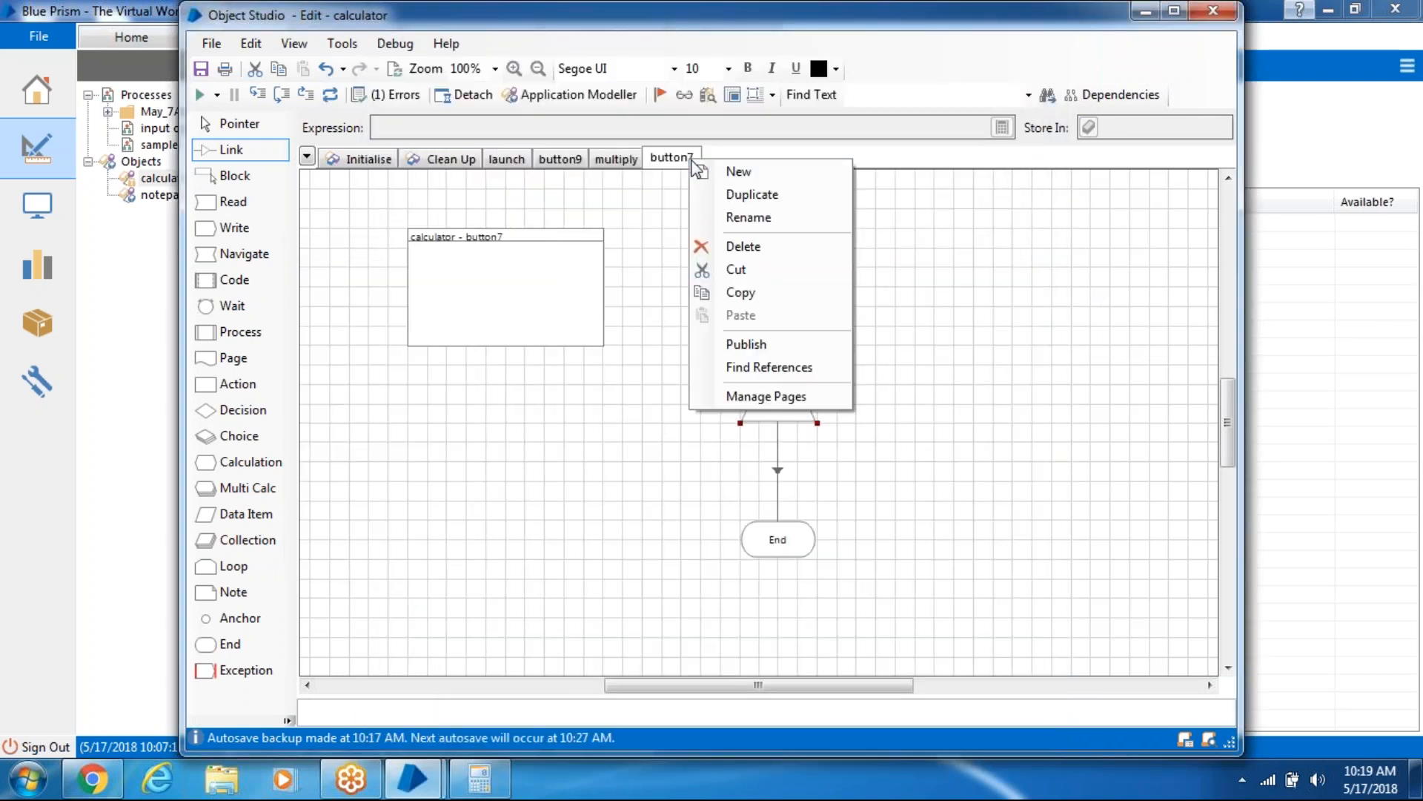
left_click(737, 172)
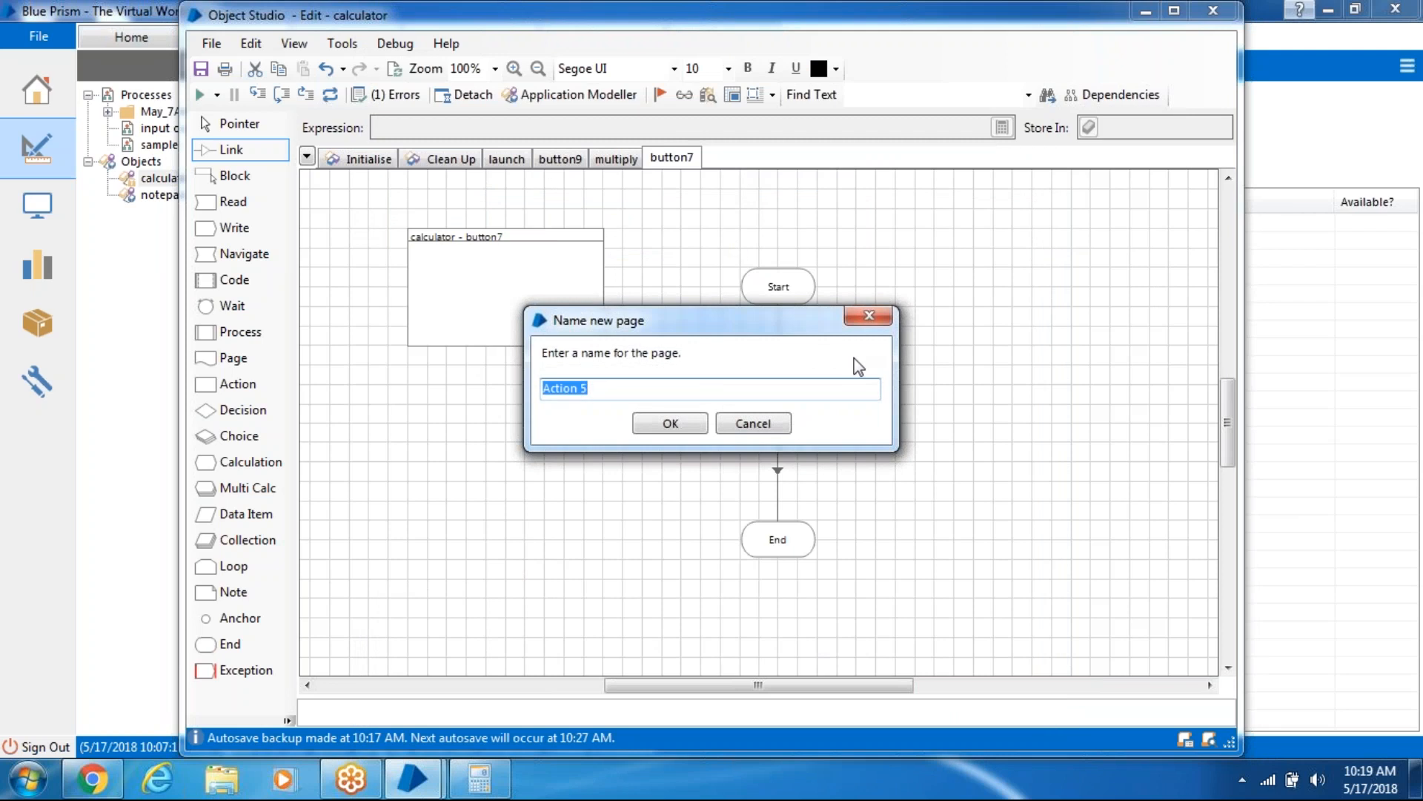
type("equal")
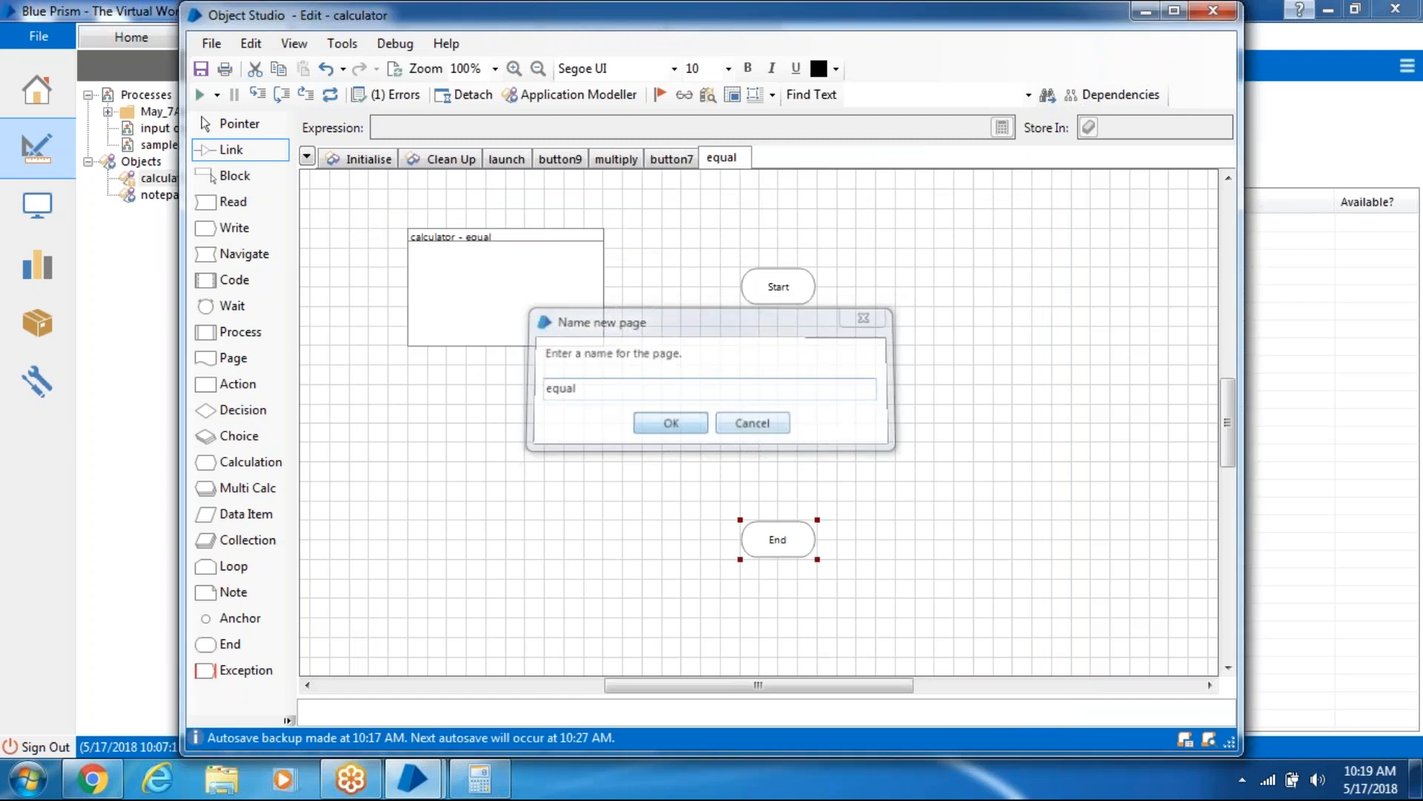
left_click(669, 423)
- Place a Navigate5 stage linked Start → Navigate5 → End and open its properties
left_click_drag(241, 254, 639, 372)
left_click_drag(775, 403, 776, 404)
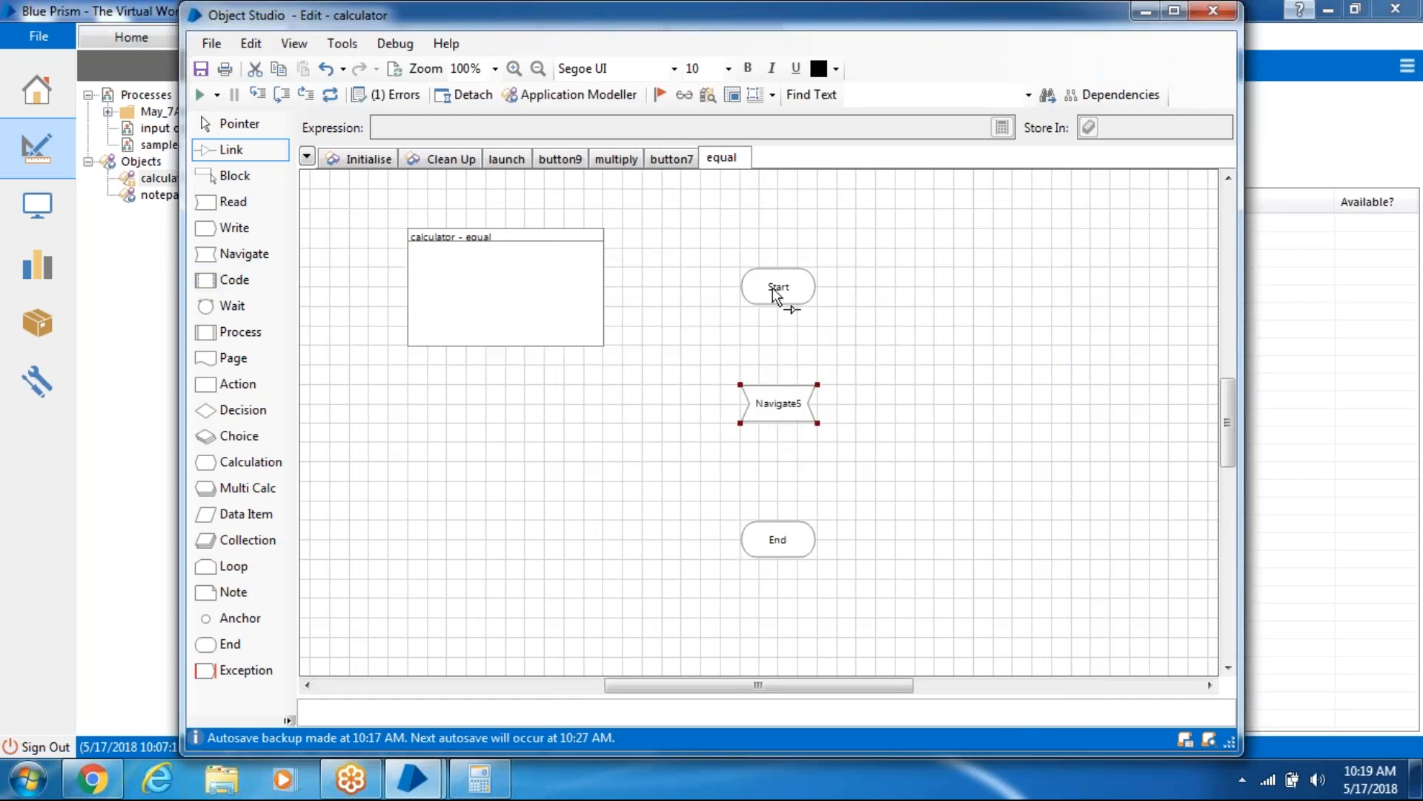
left_click_drag(773, 288, 787, 415)
left_click_drag(771, 505, 779, 541)
double_click(808, 404)
- Set Navigate5 to Press the equal element
left_click(375, 296)
left_click_drag(369, 295, 608, 234)
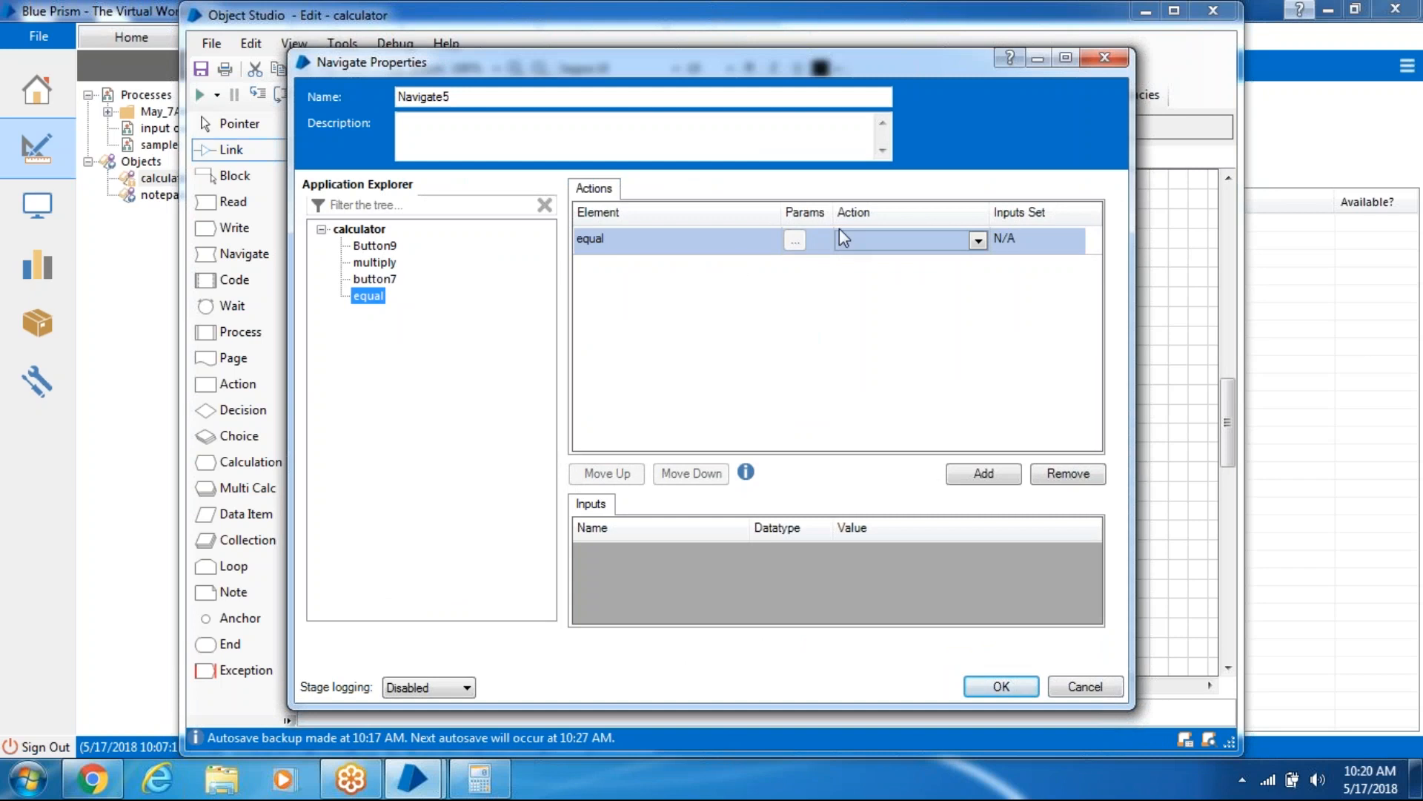
left_click(880, 241)
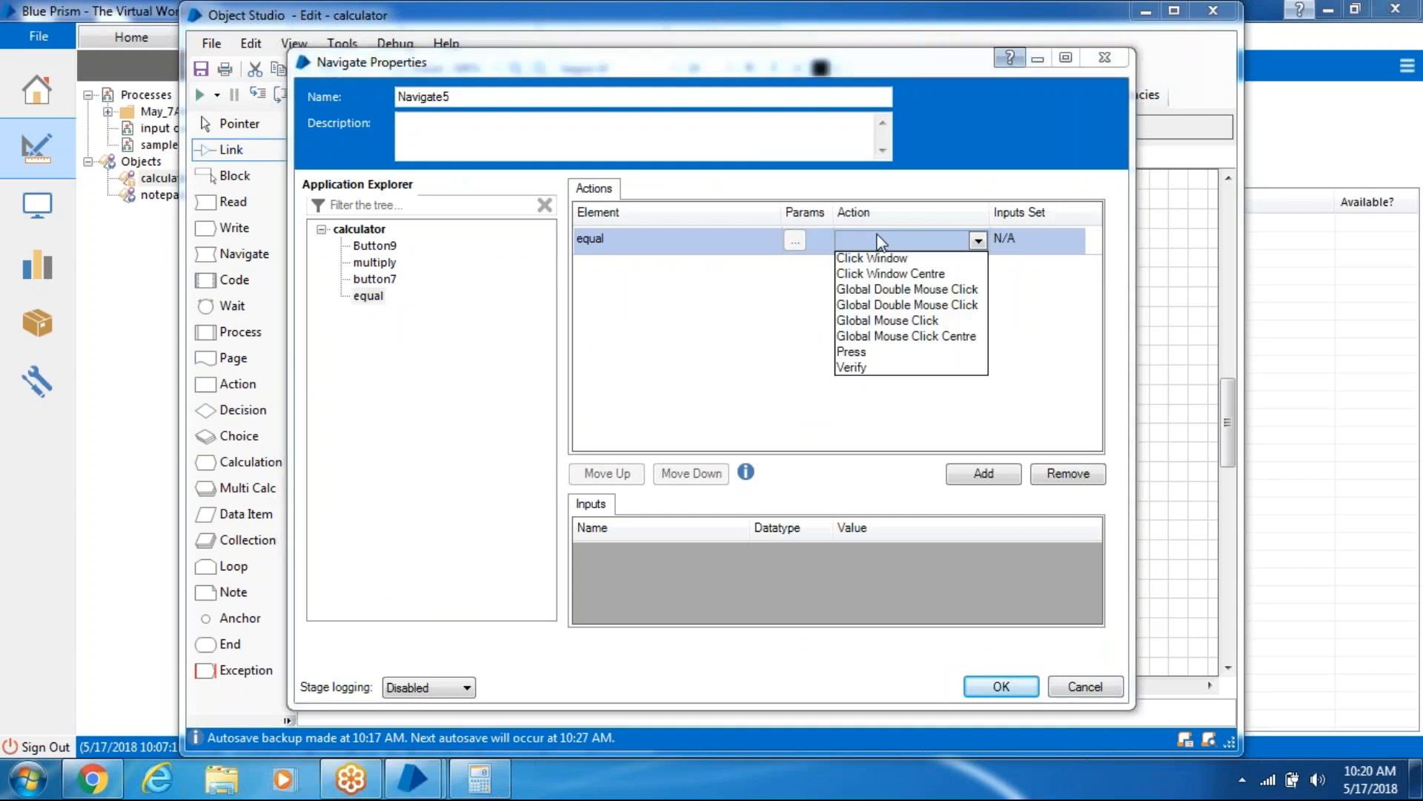
left_click(883, 353)
left_click(1008, 683)
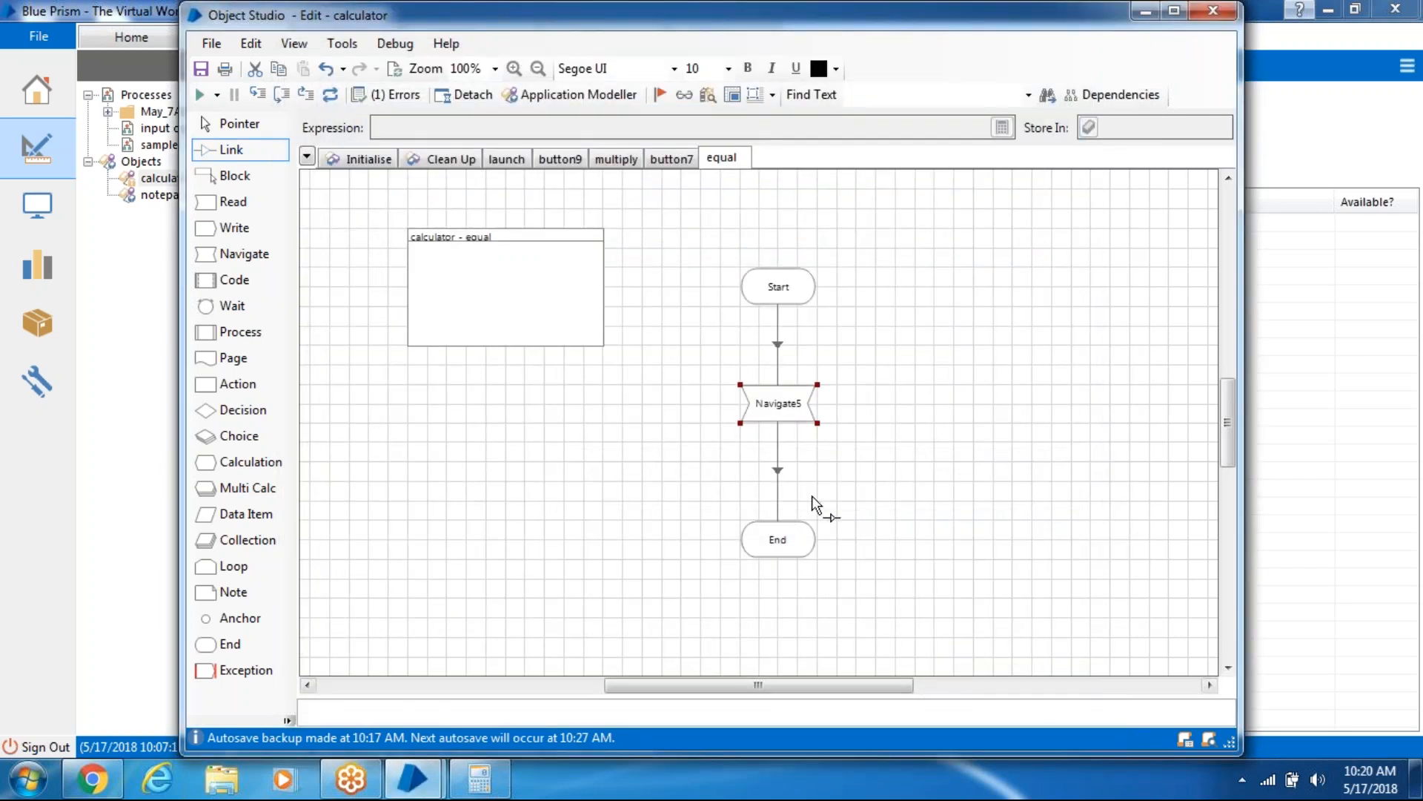
- Add a new blank element to the calculator application model
left_click(508, 776)
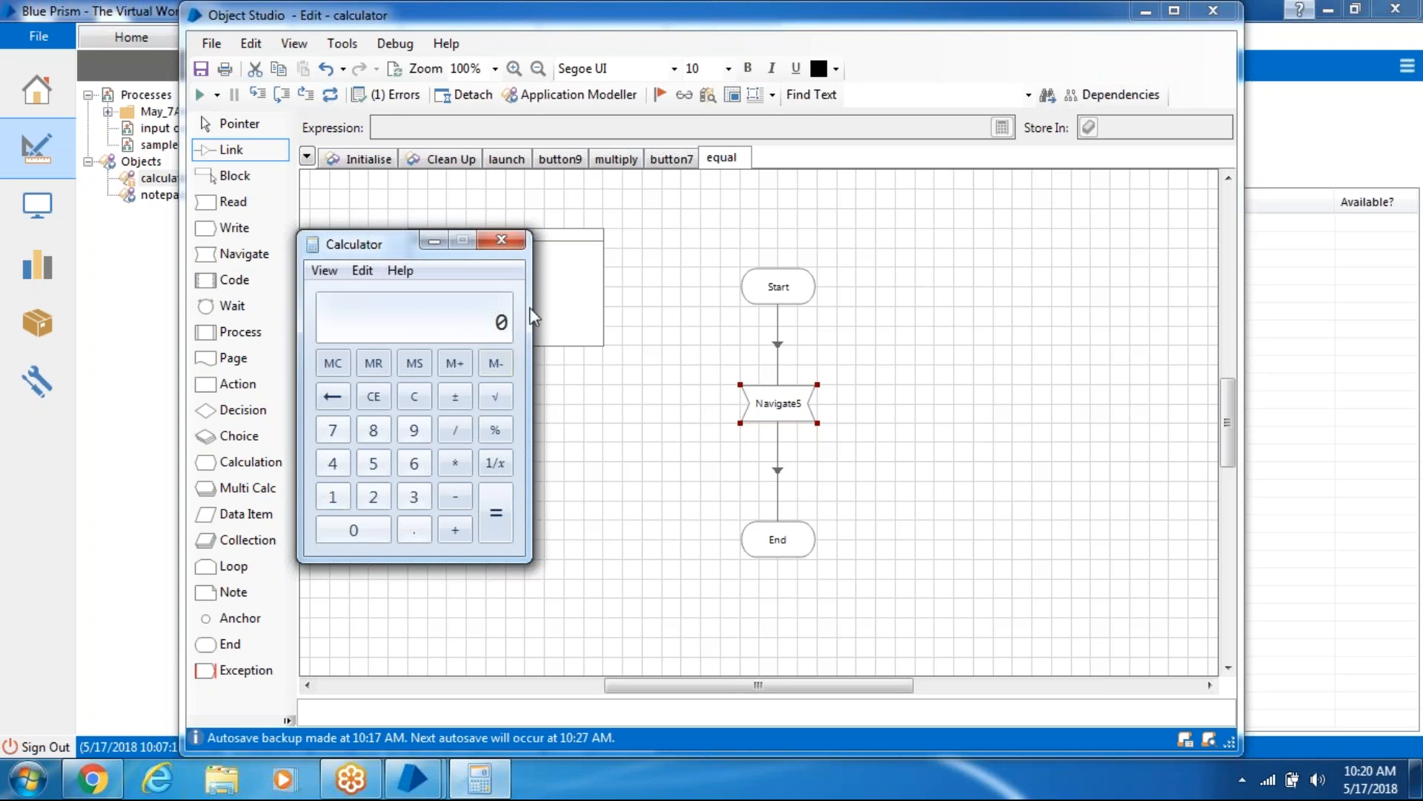
left_click(567, 103)
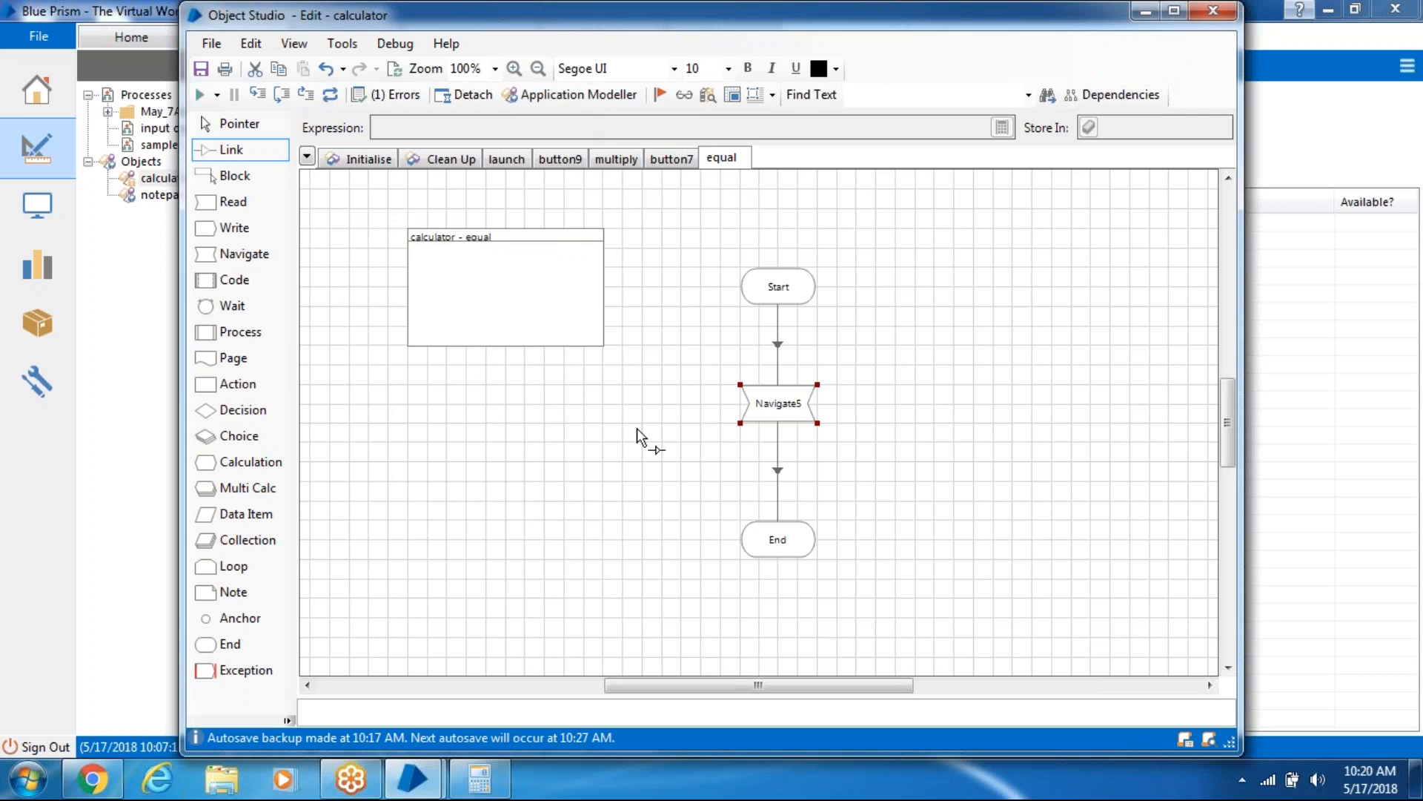
left_click(555, 87)
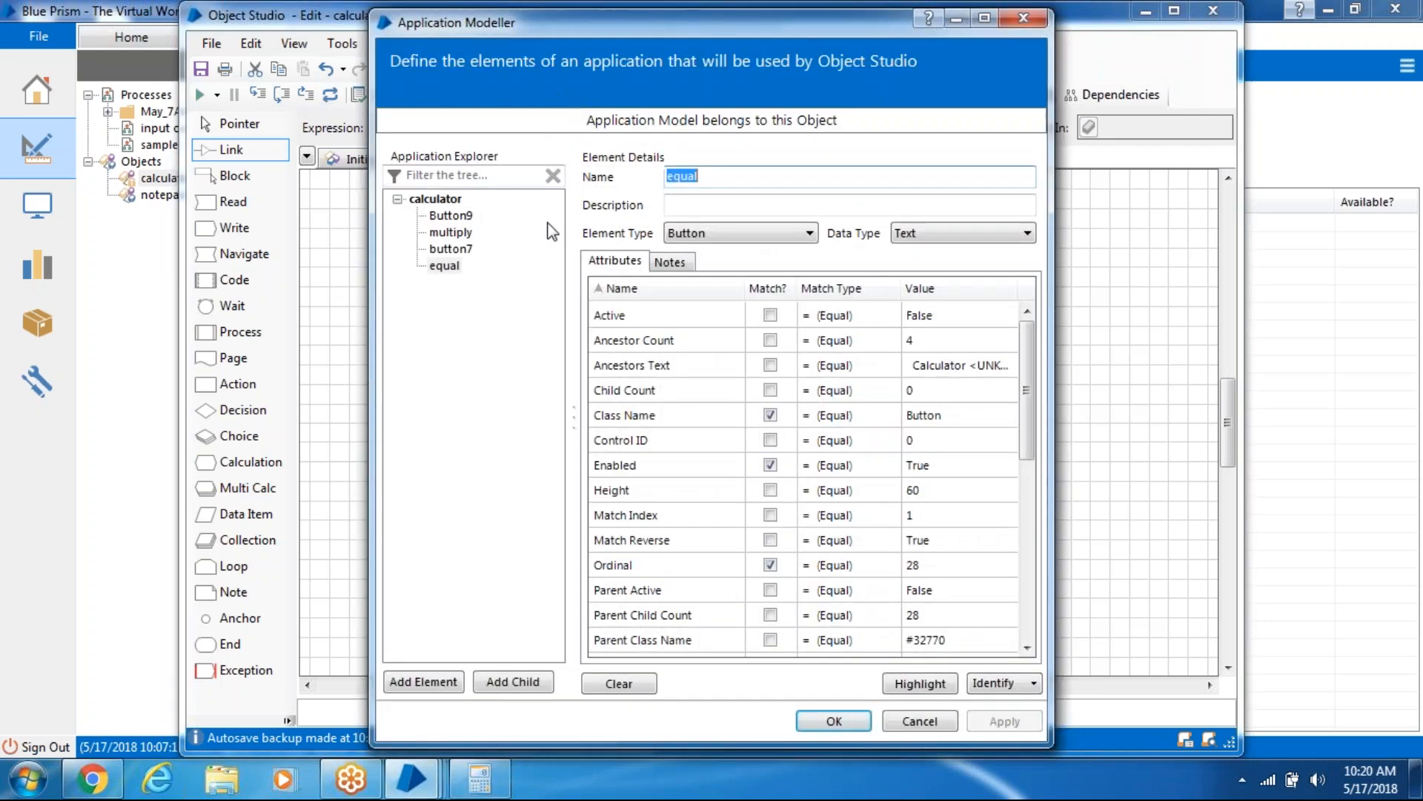
left_click(439, 681)
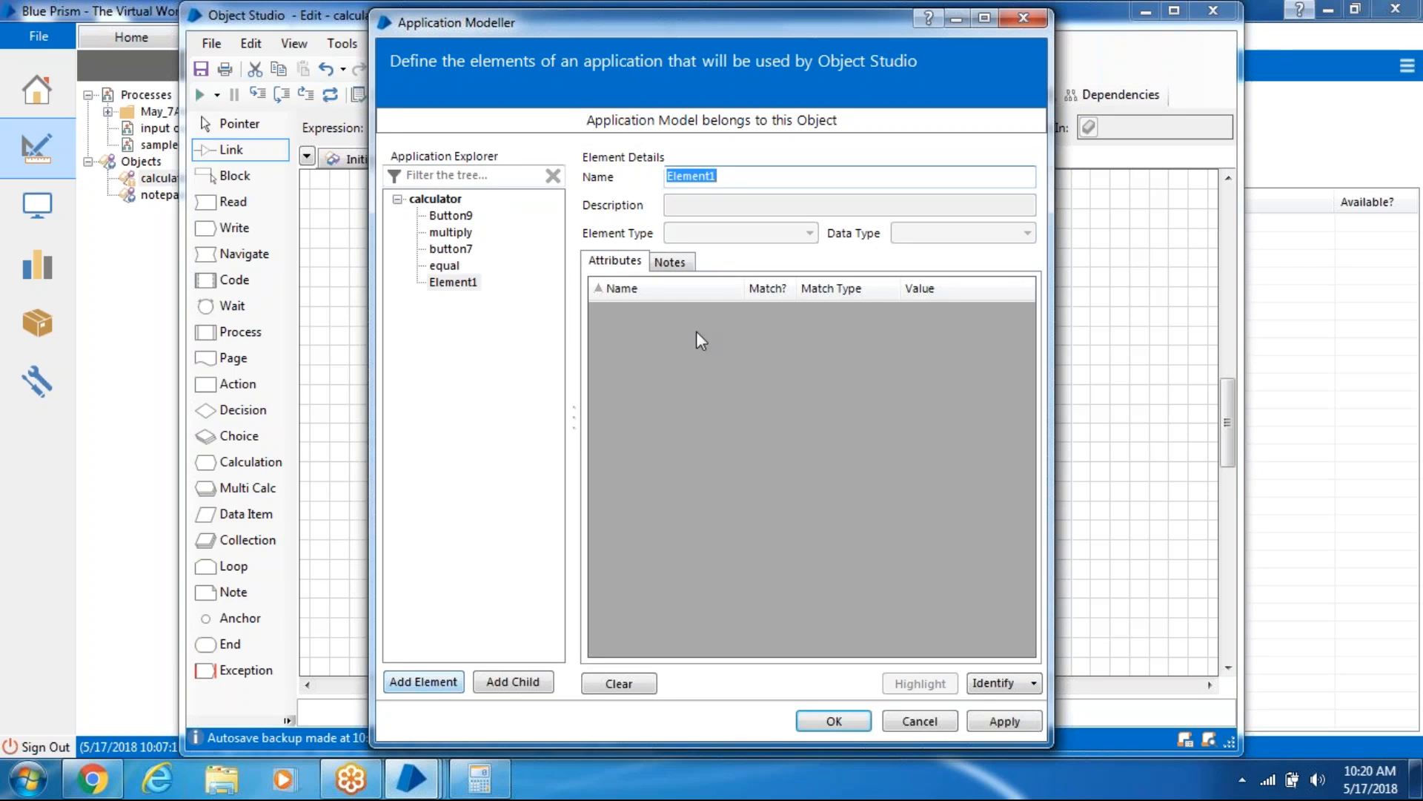
- Name the element 'result' and capture the Calculator's display with Identify
type("res")
type("ult")
left_click(992, 683)
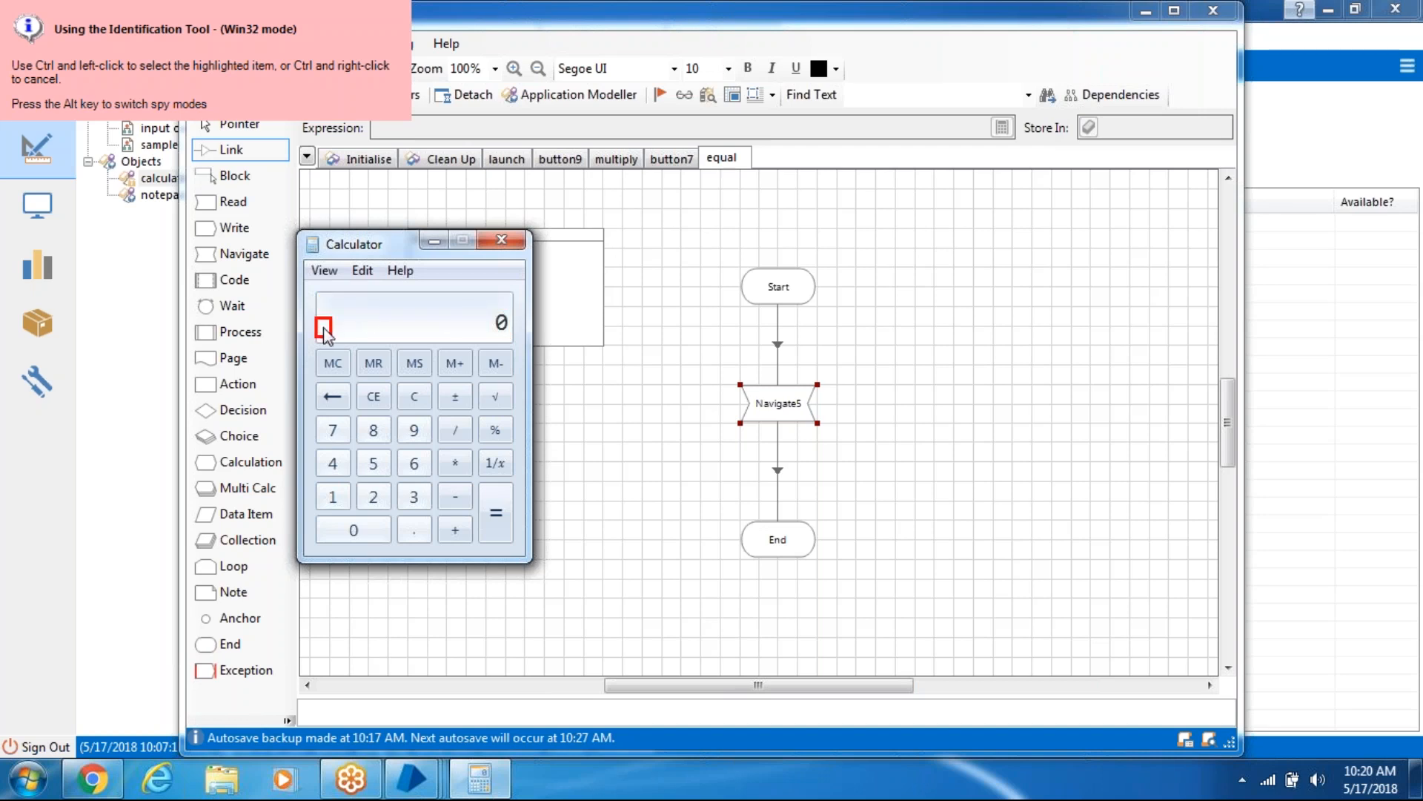
left_click(460, 326, "ctrl")
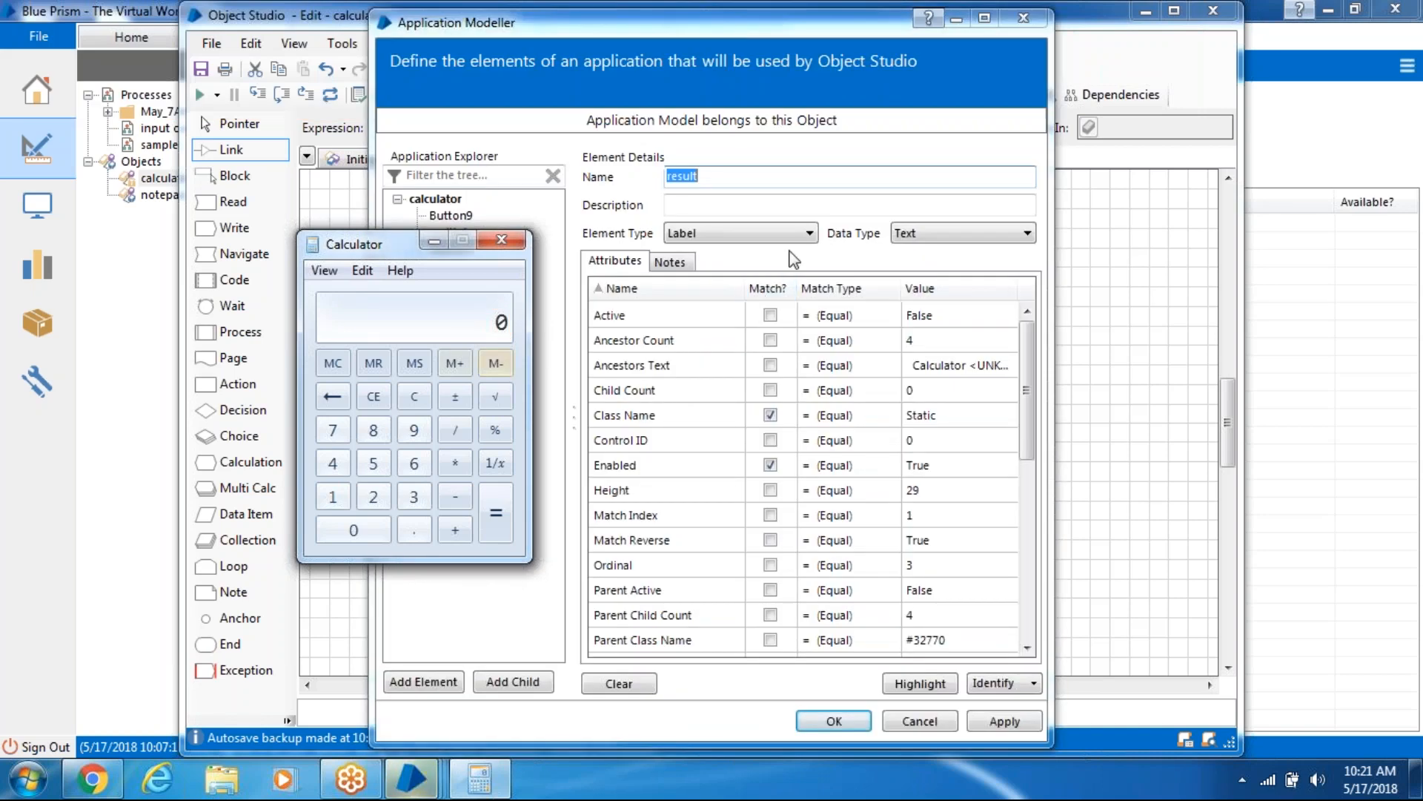
- Match result on Ordinal rather than Window Text, verify with Highlight, and apply
left_click(771, 288)
left_click(776, 314)
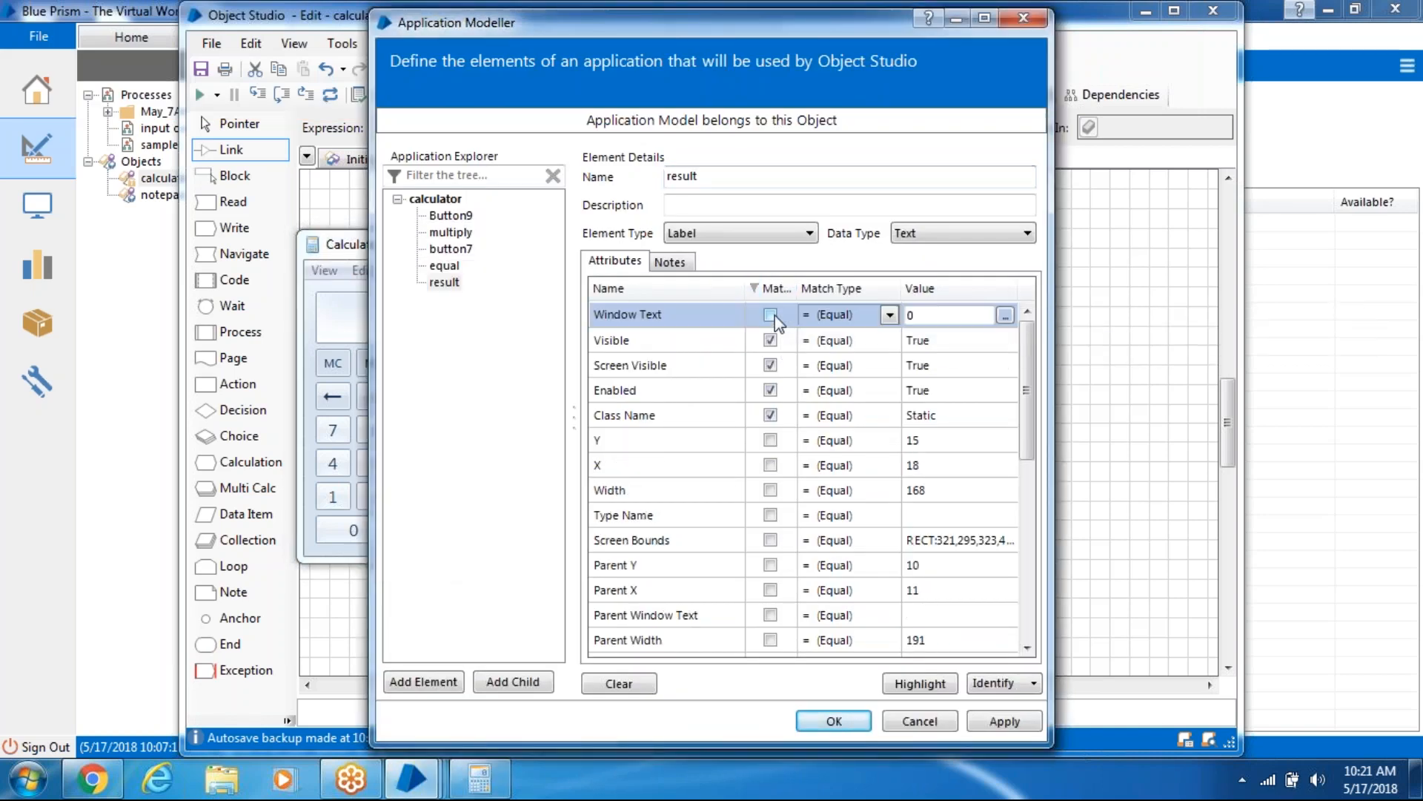
scroll(1031, 475, "down", 2)
scroll(1026, 519, "down", 3)
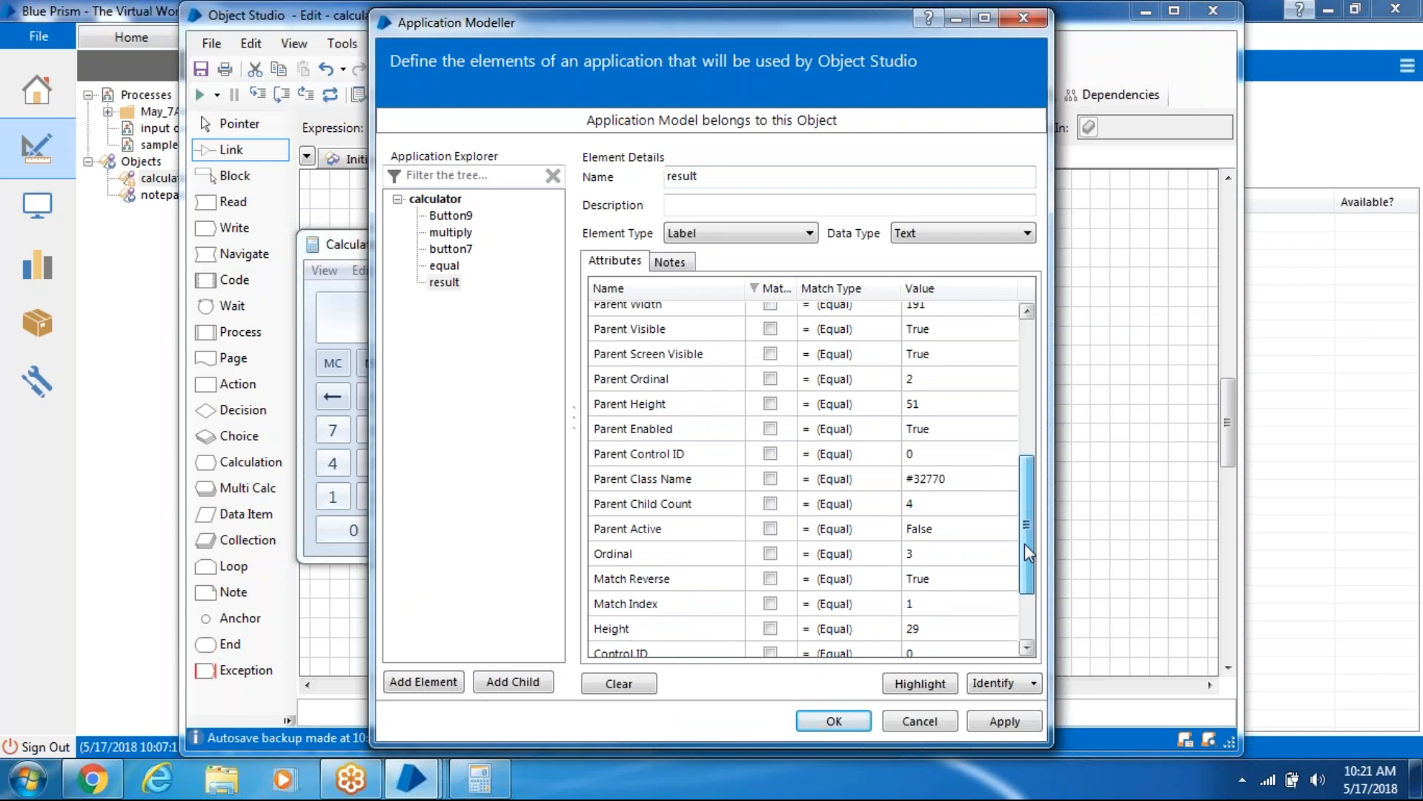
left_click(771, 521)
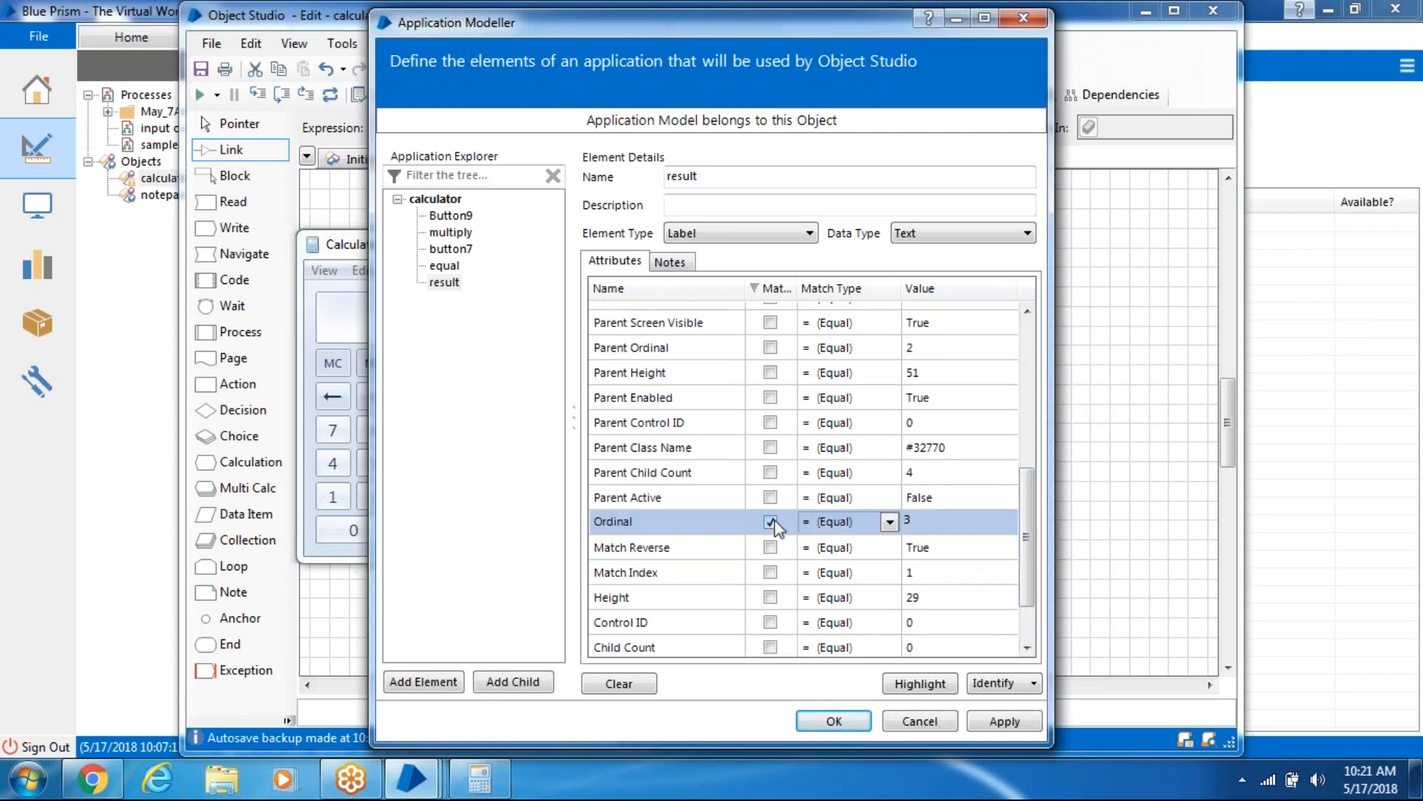
left_click(953, 683)
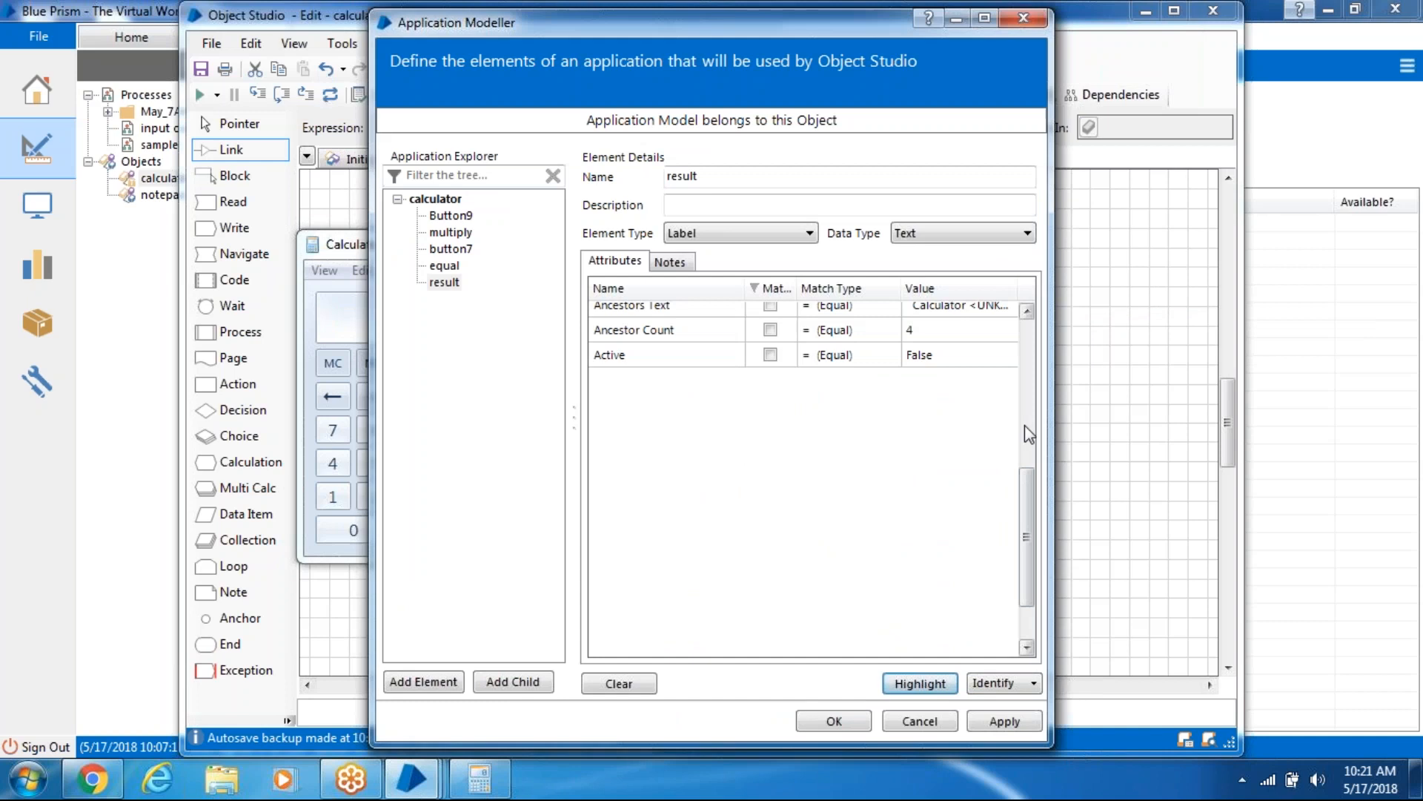
left_click(1001, 720)
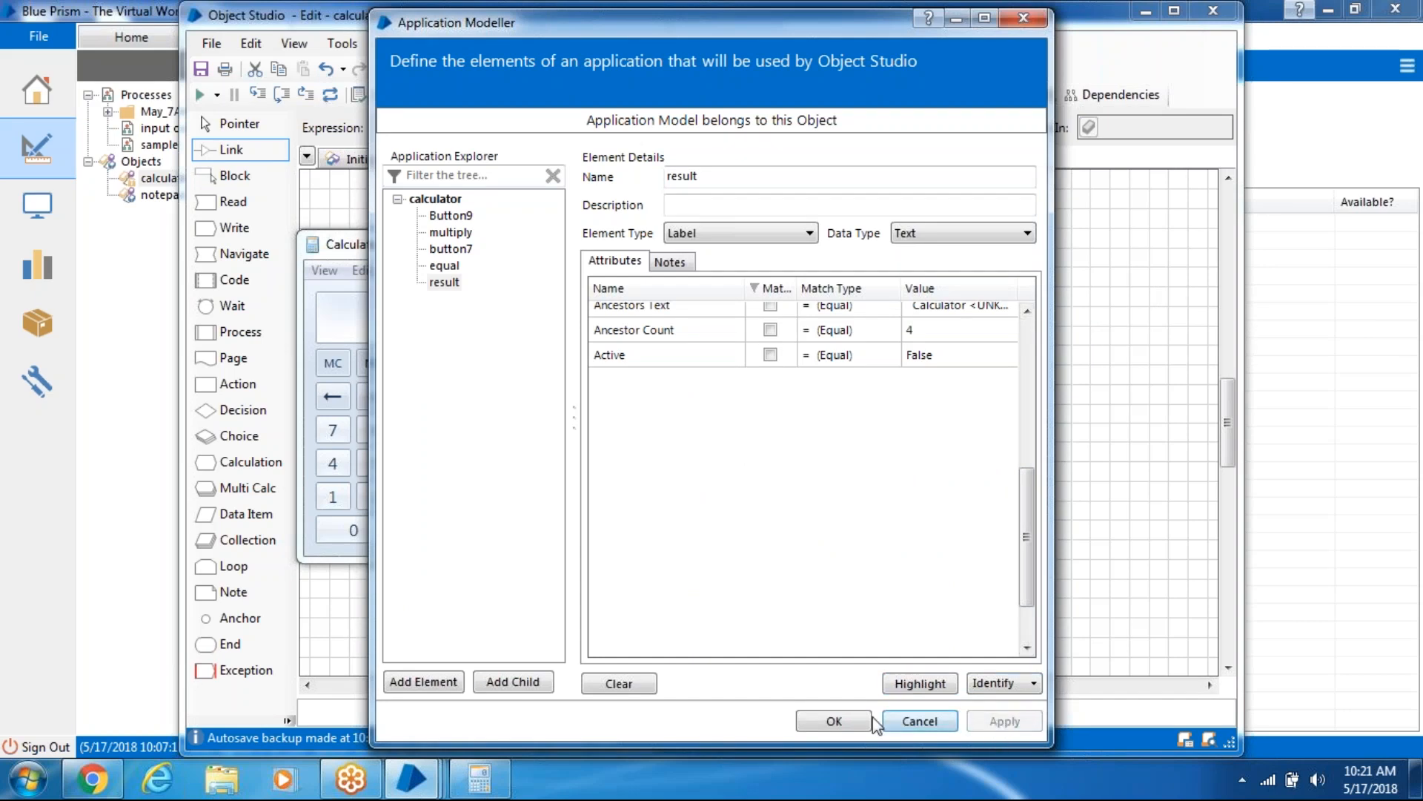
left_click(835, 722)
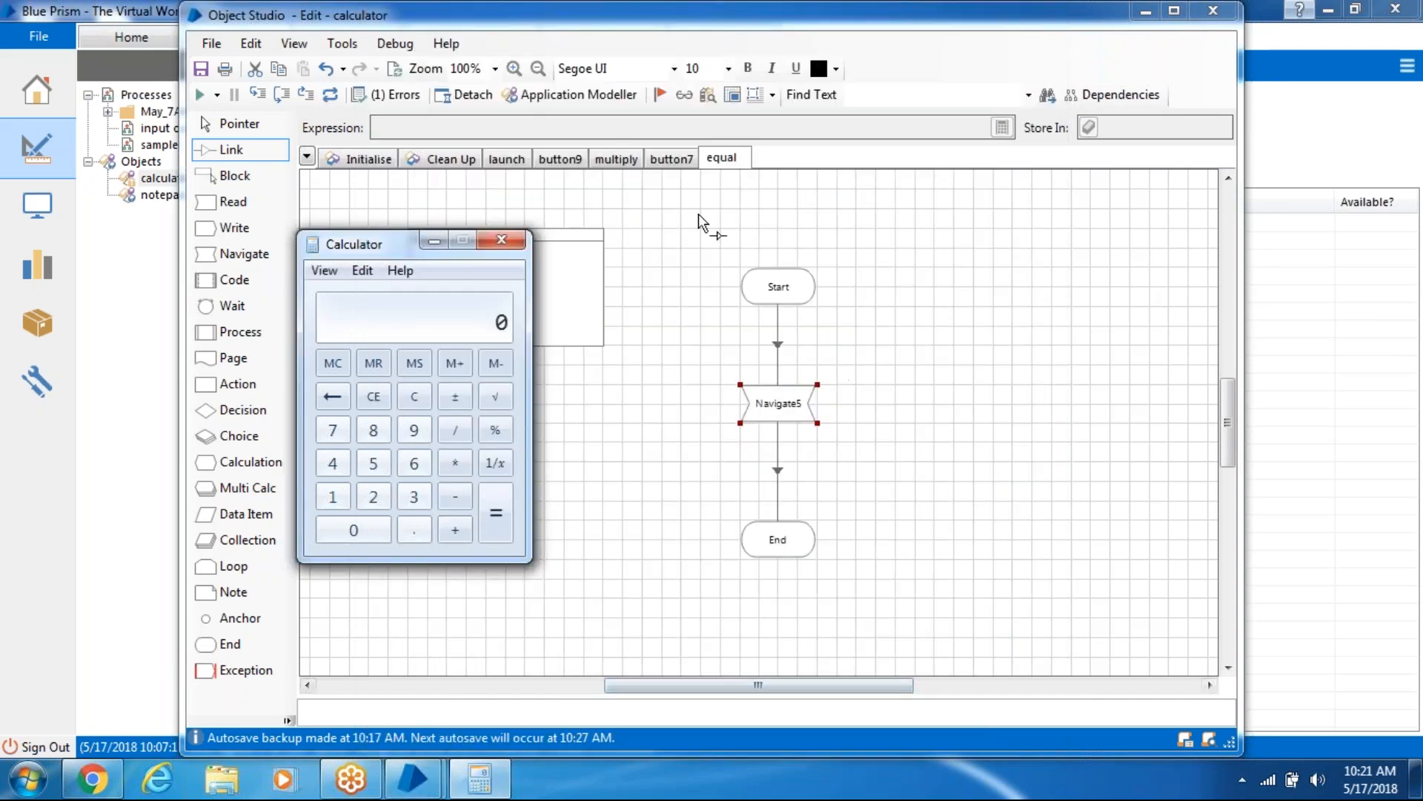
- Create a new page named 'terminate'
right_click(734, 159)
left_click(783, 175)
type("terminate")
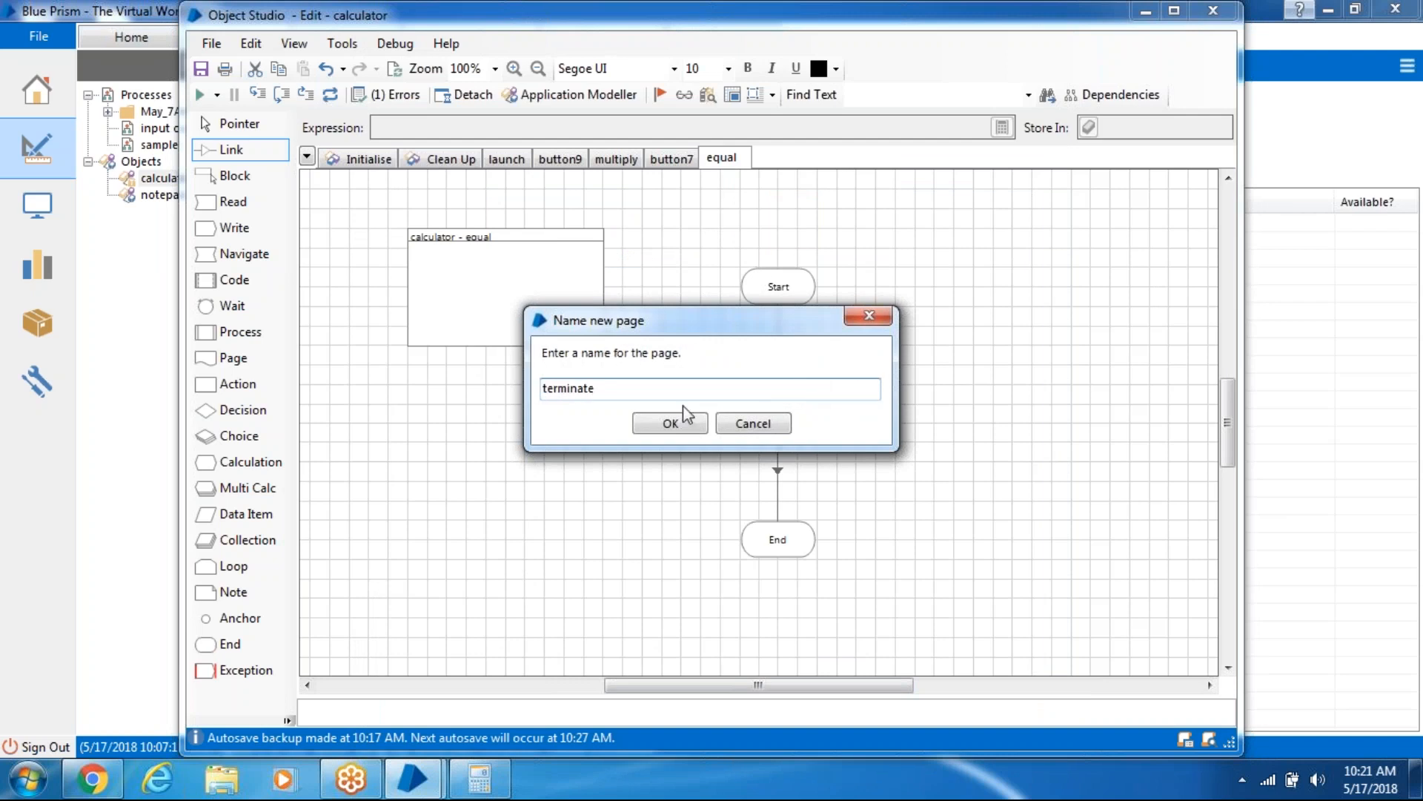
left_click(669, 423)
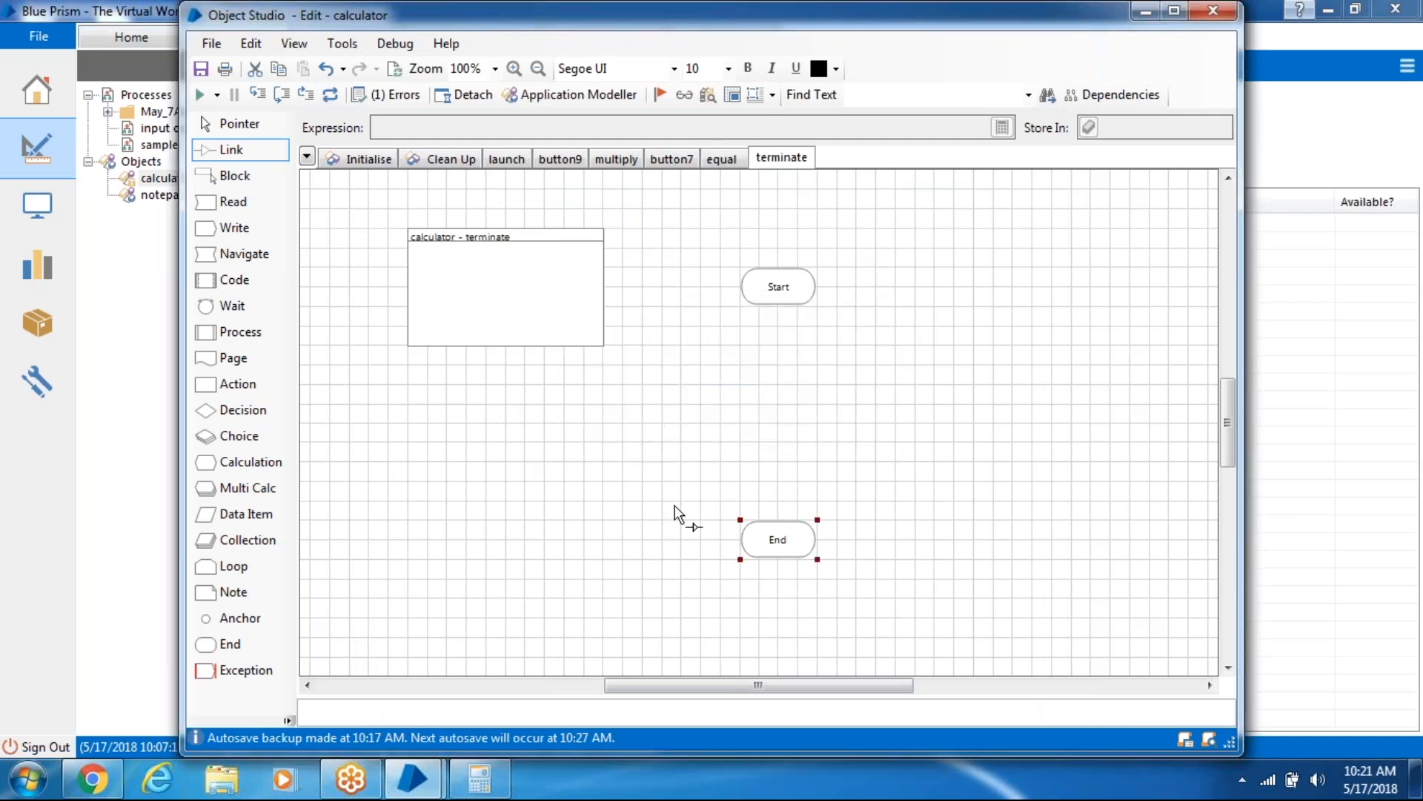
- Add Navigate6 between Start and End, set to Terminate the calculator application
left_click_drag(236, 254, 388, 306)
left_click_drag(500, 332, 776, 406)
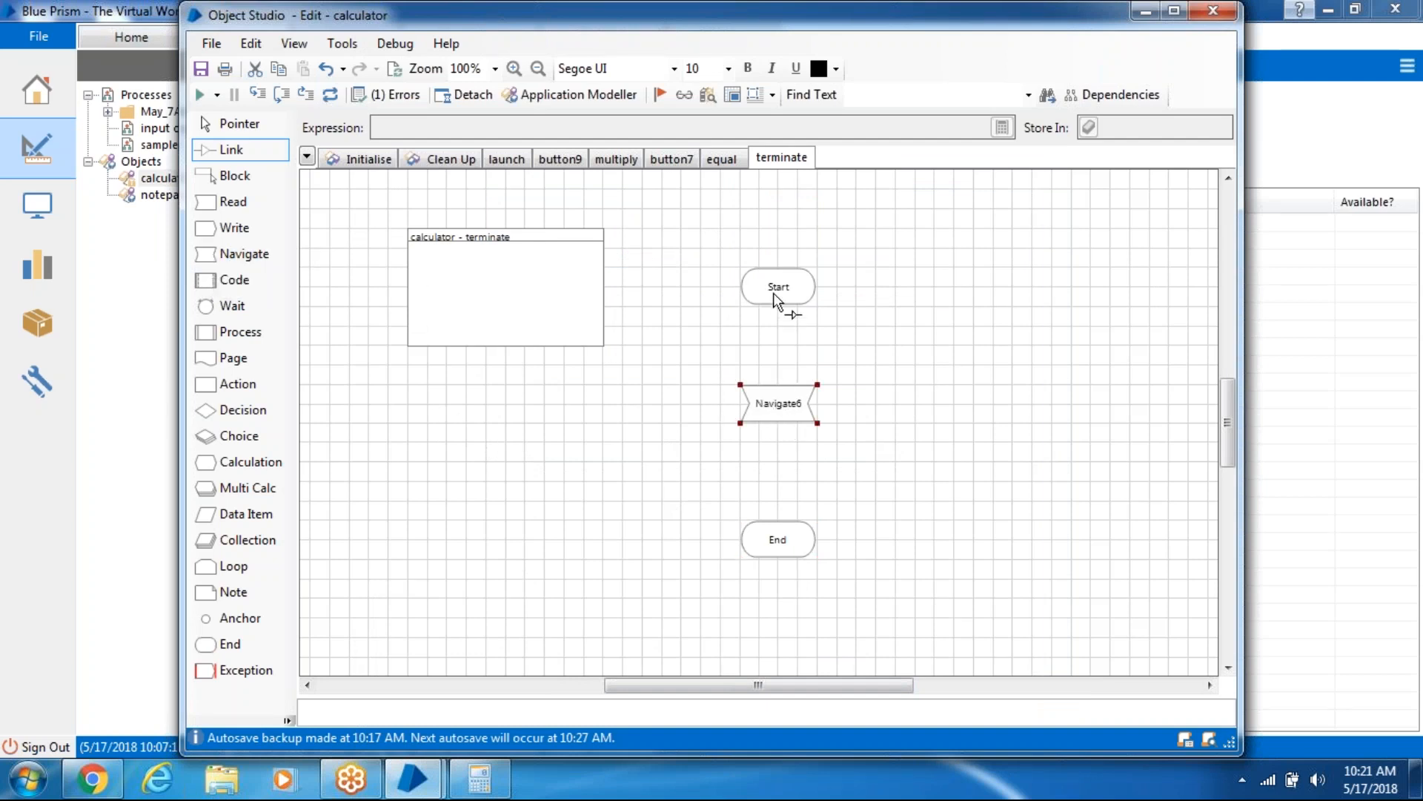
left_click_drag(783, 350, 778, 533)
double_click(794, 414)
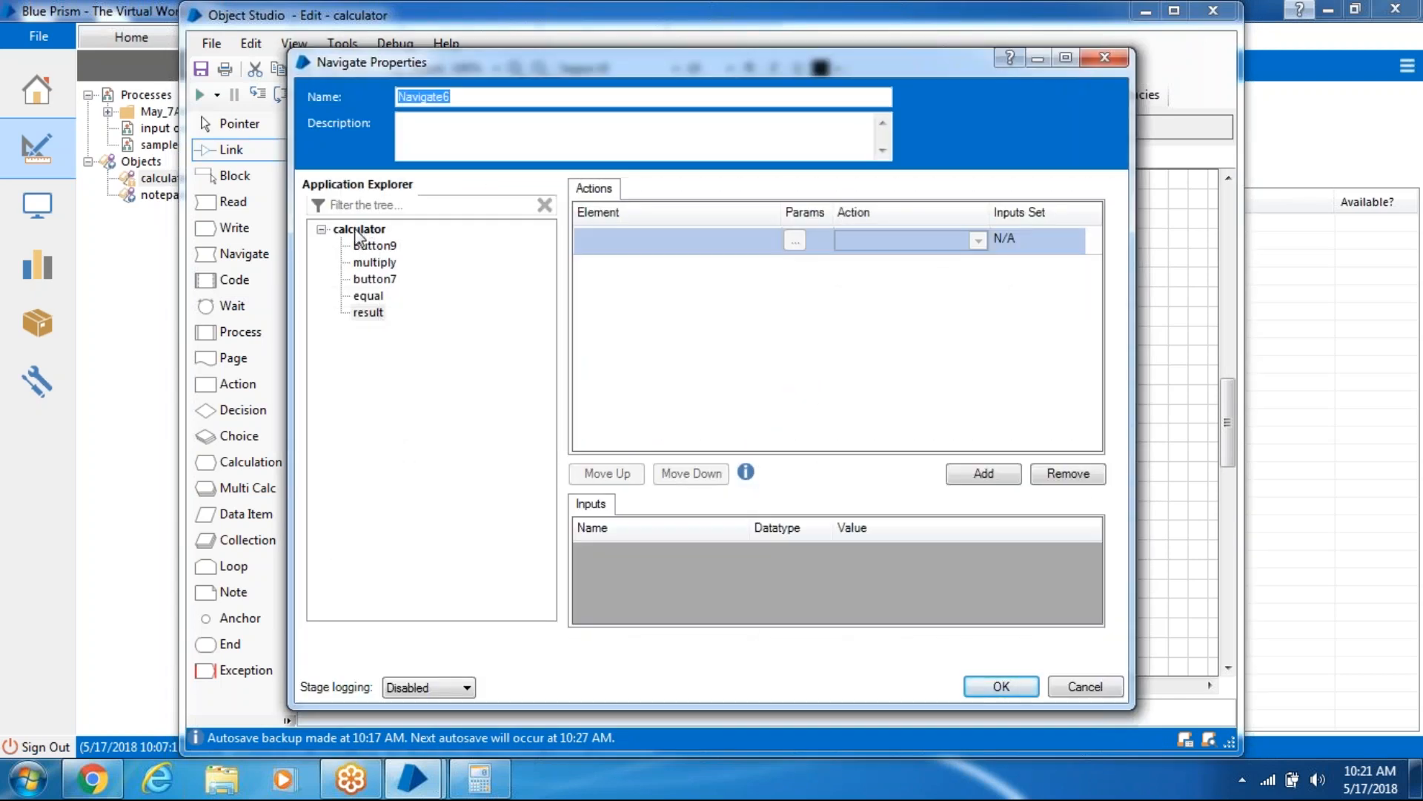
left_click_drag(358, 236, 616, 249)
left_click(978, 240)
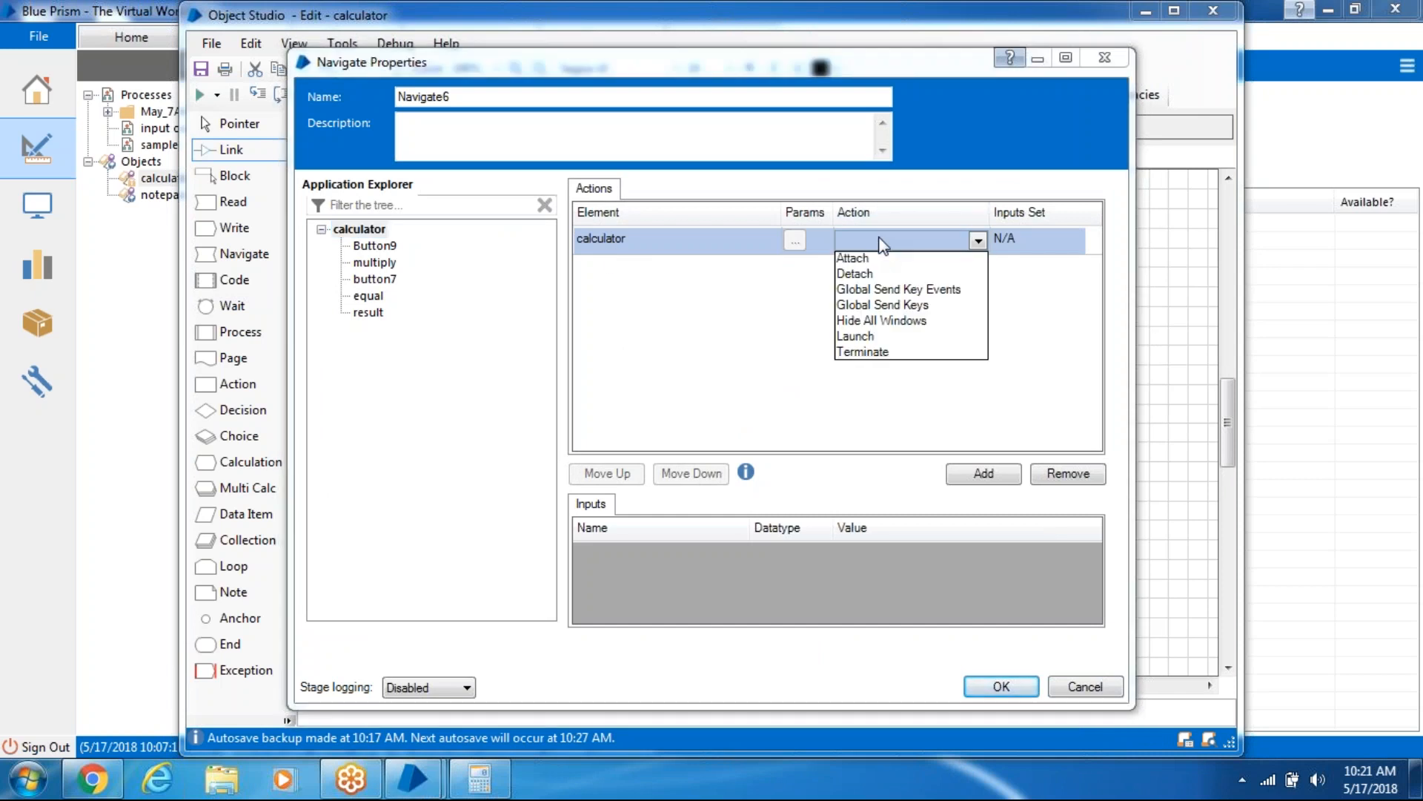
left_click(908, 353)
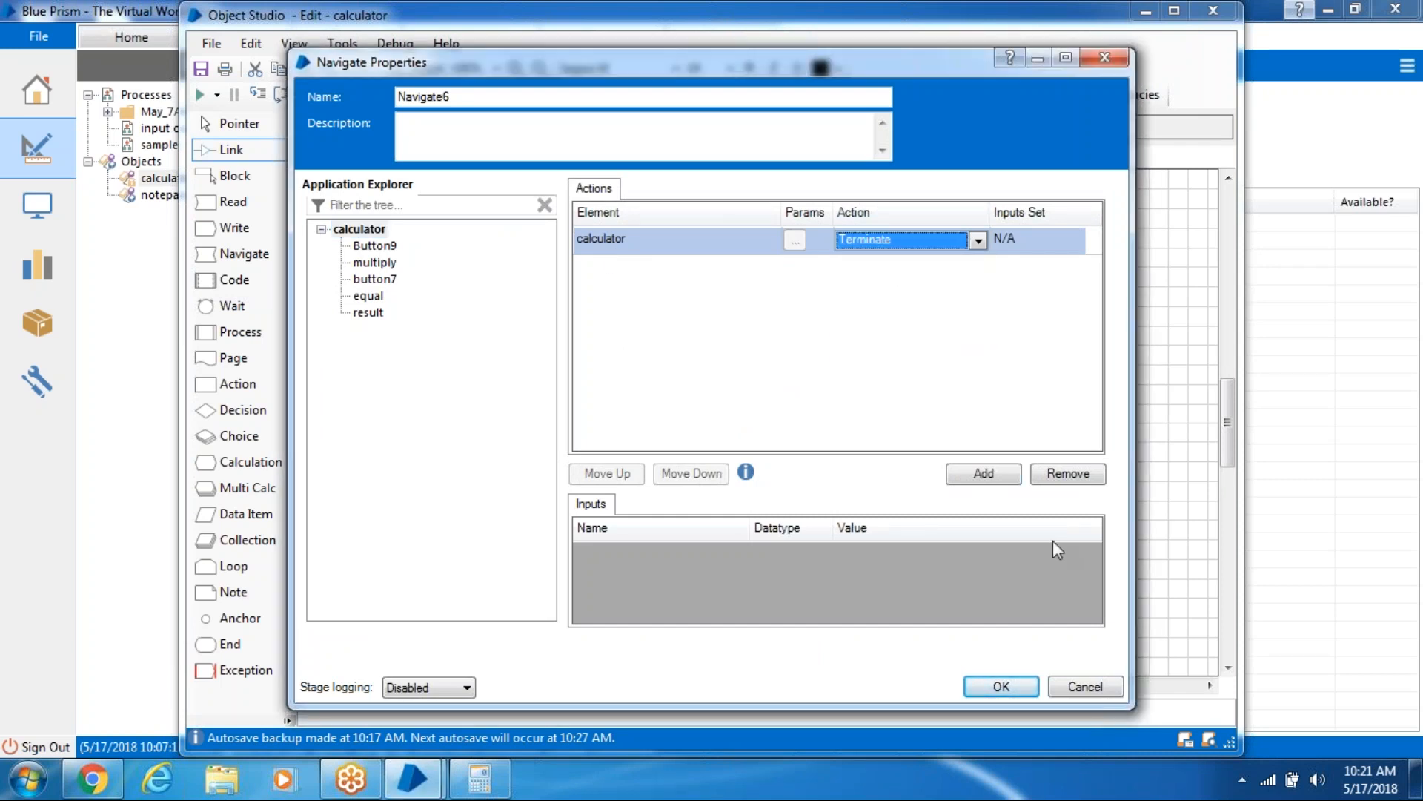
left_click(1001, 685)
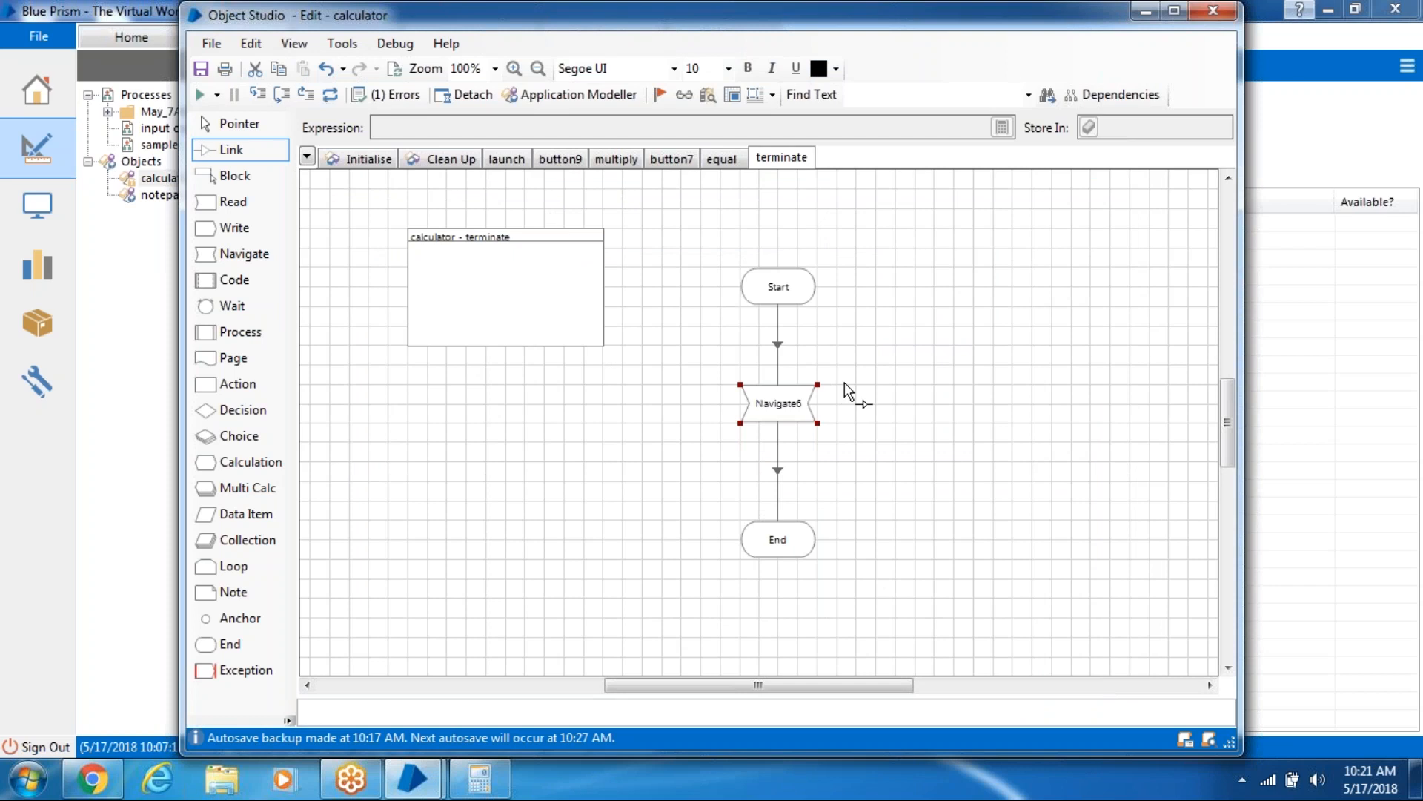
- Reset the object and run the button9 page, checking Calculator shows 9
left_click(336, 92)
left_click(504, 159)
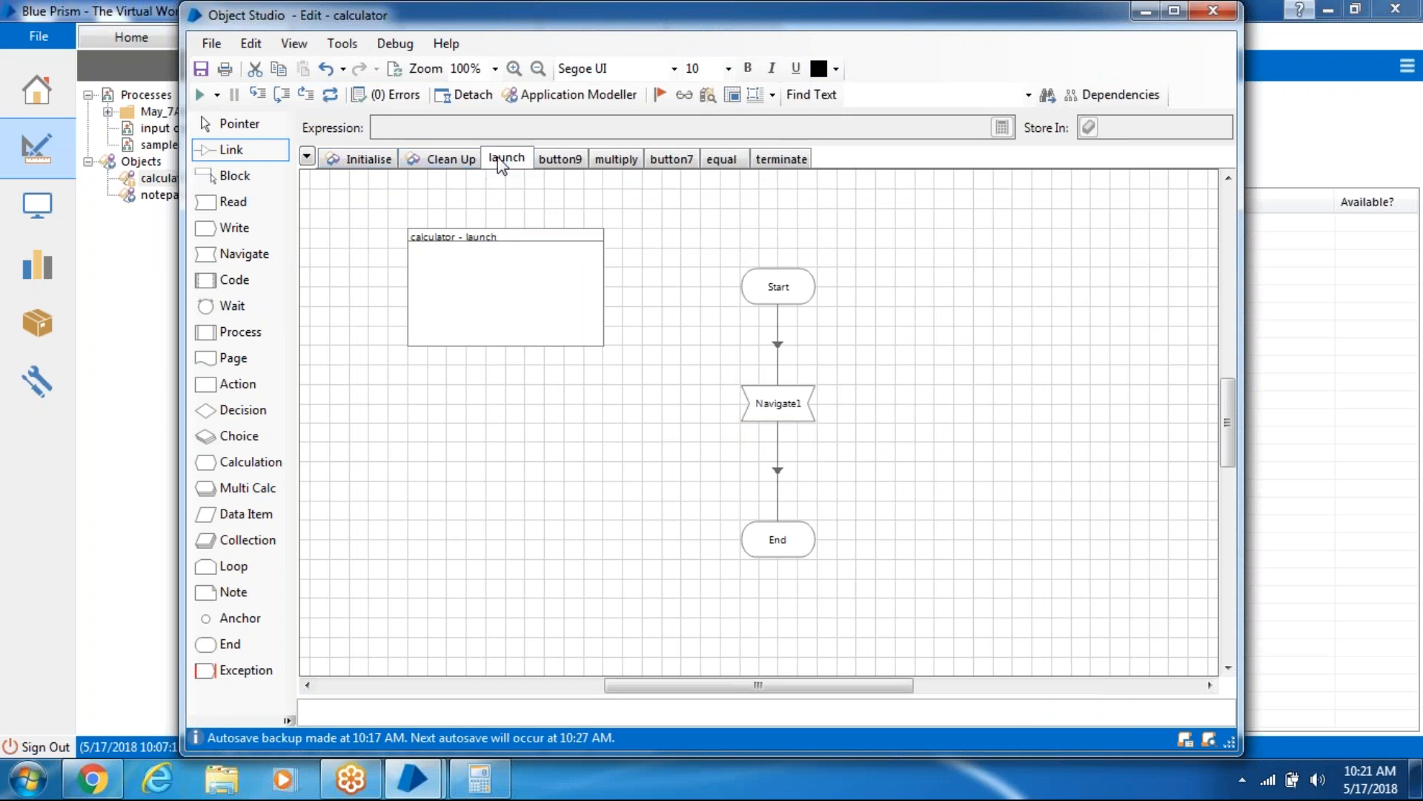
left_click(579, 166)
left_click(504, 788)
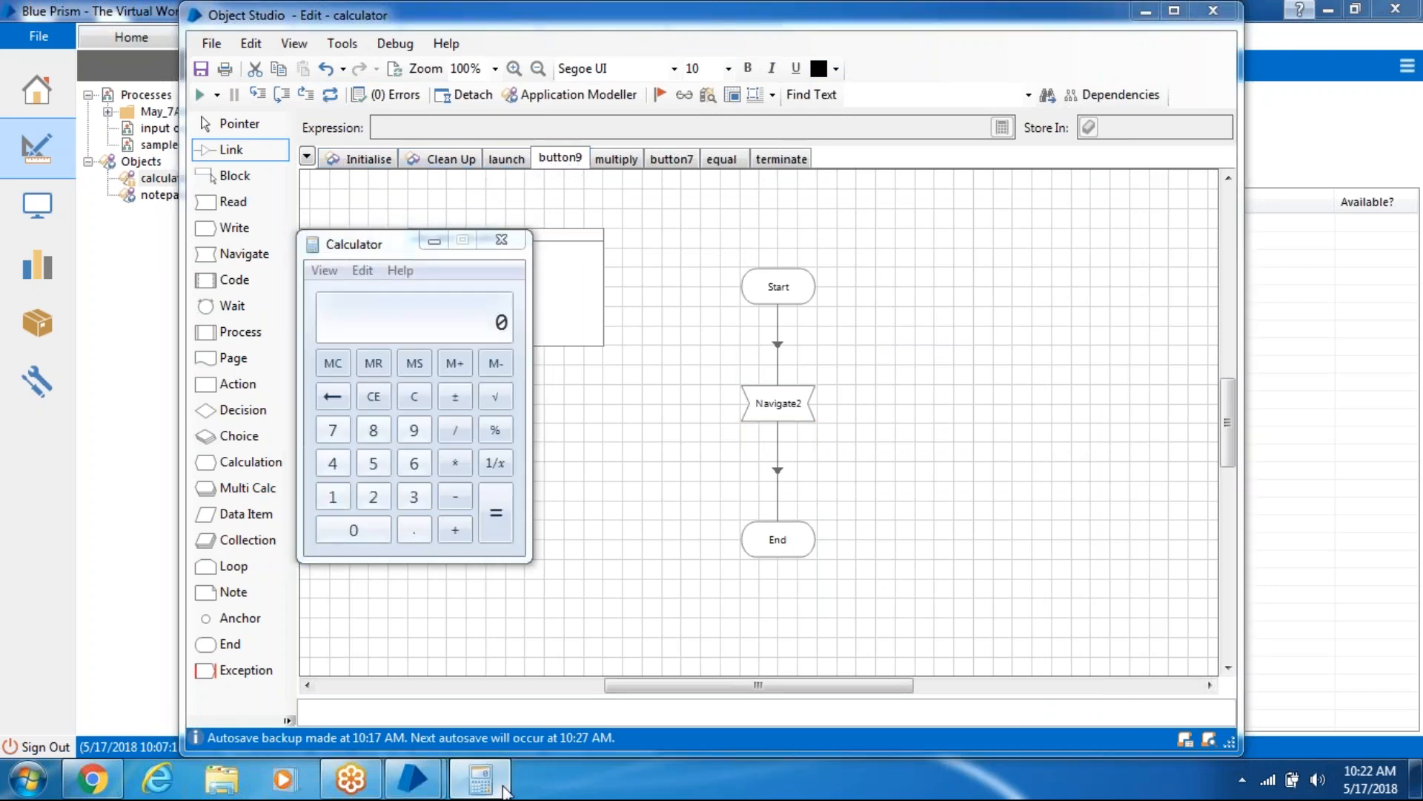
left_click(505, 788)
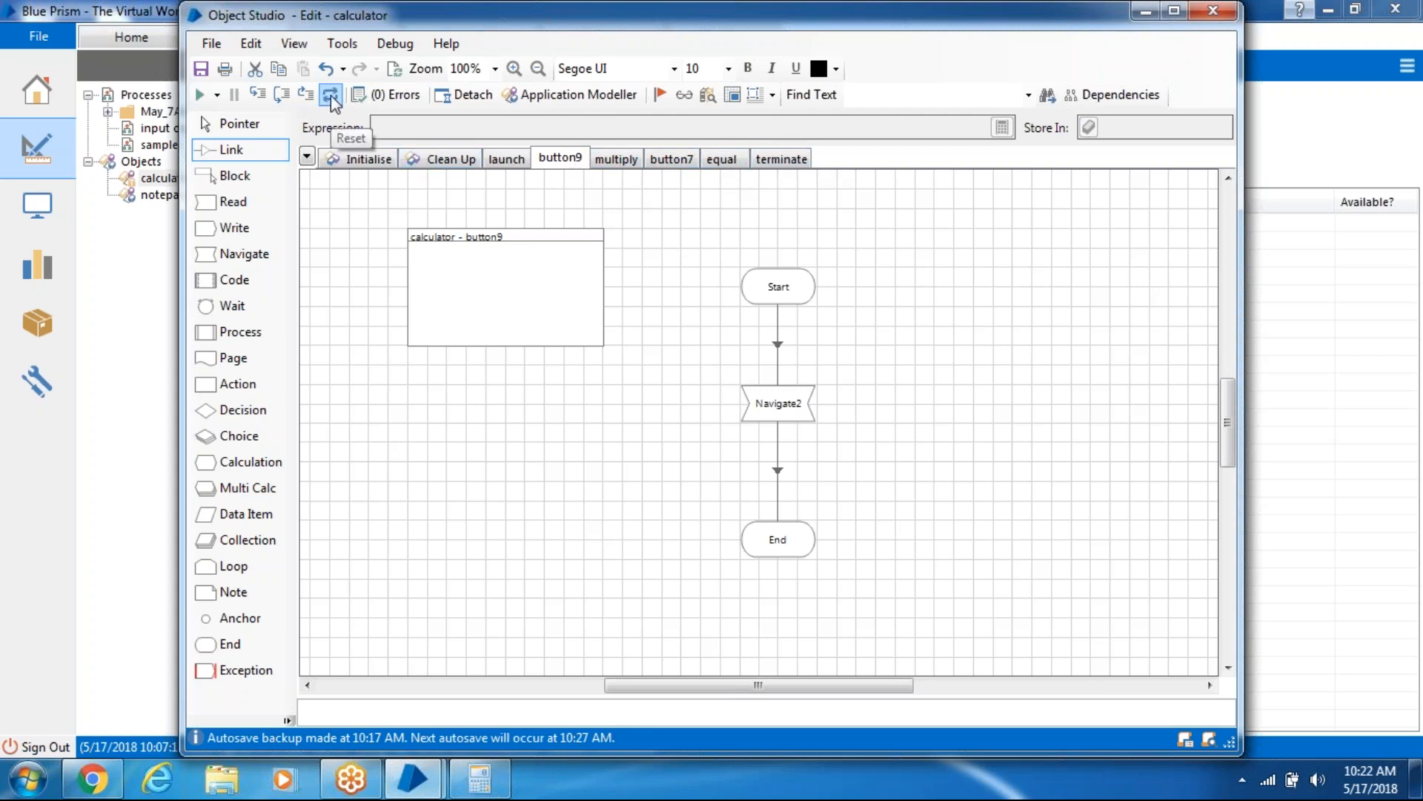
left_click(198, 95)
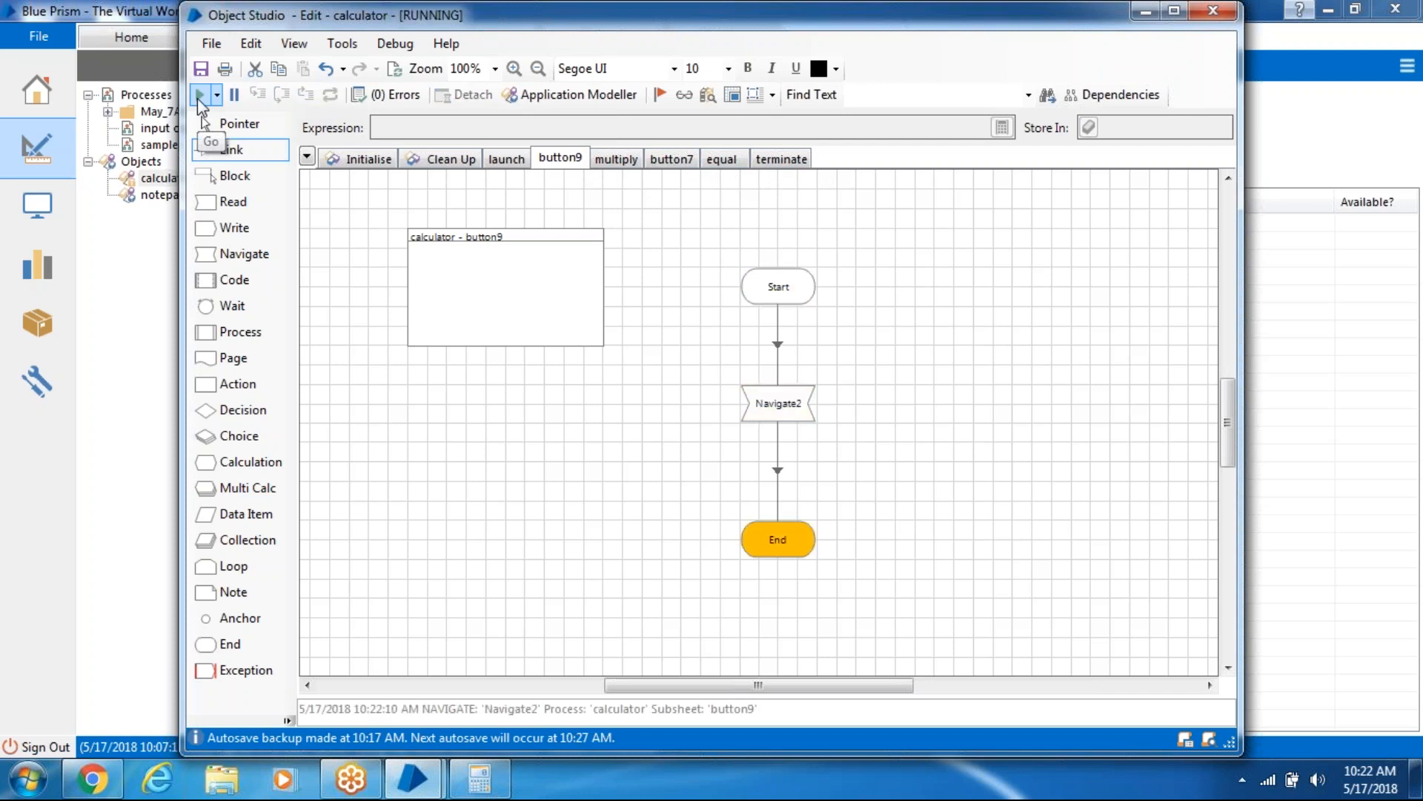
mouse_move(489, 795)
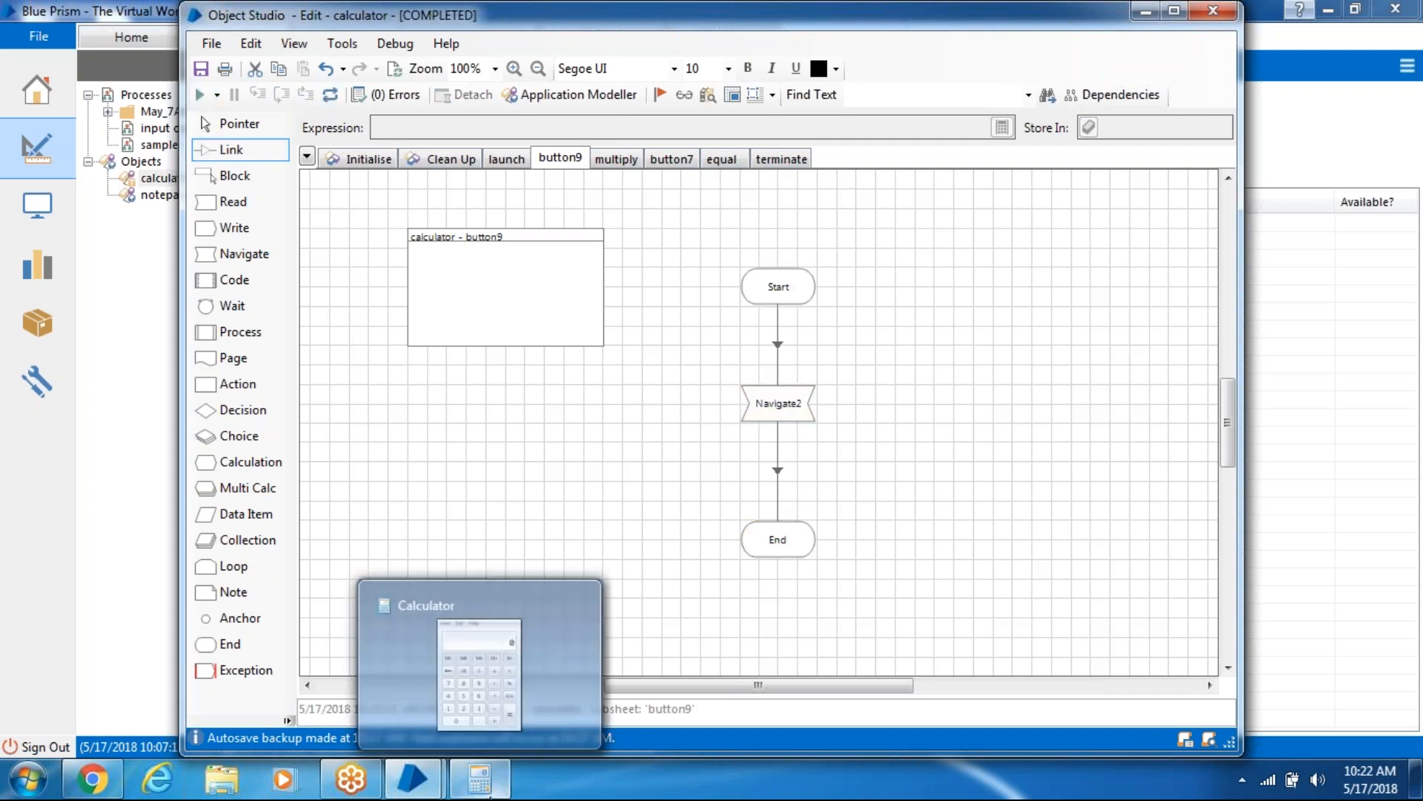
left_click(462, 657)
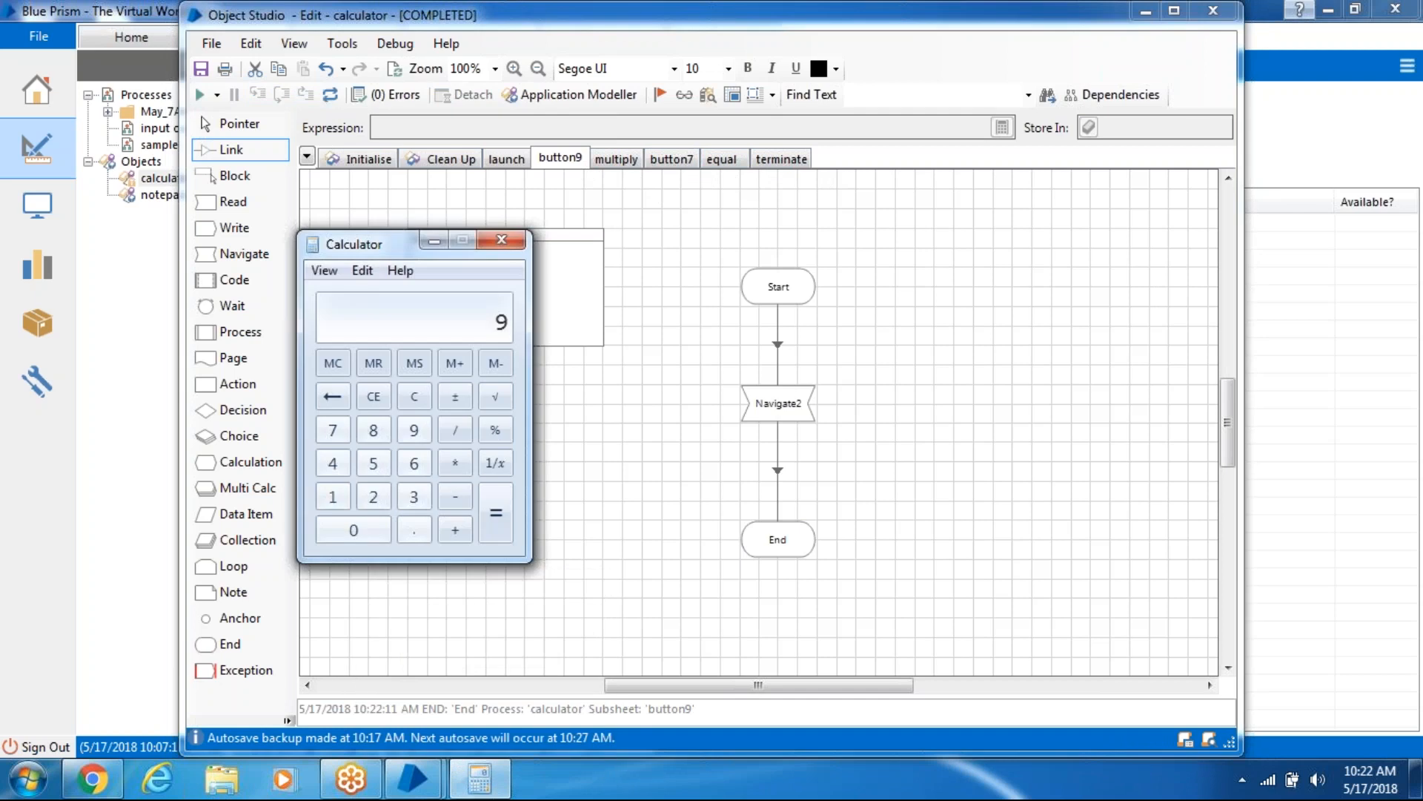
- Reset and run the multiply page, confirming the Calculator shows 9 ×
left_click(618, 158)
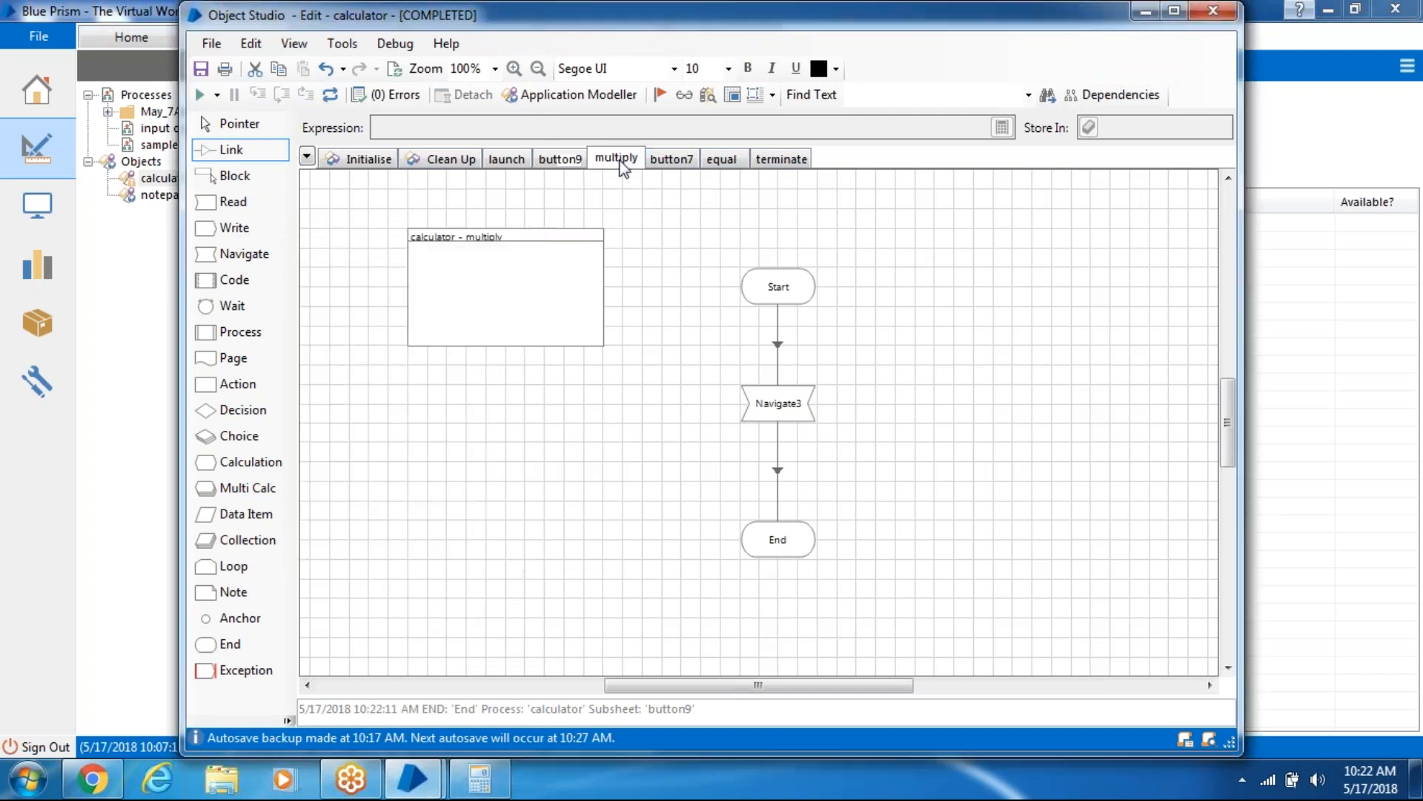
left_click(331, 96)
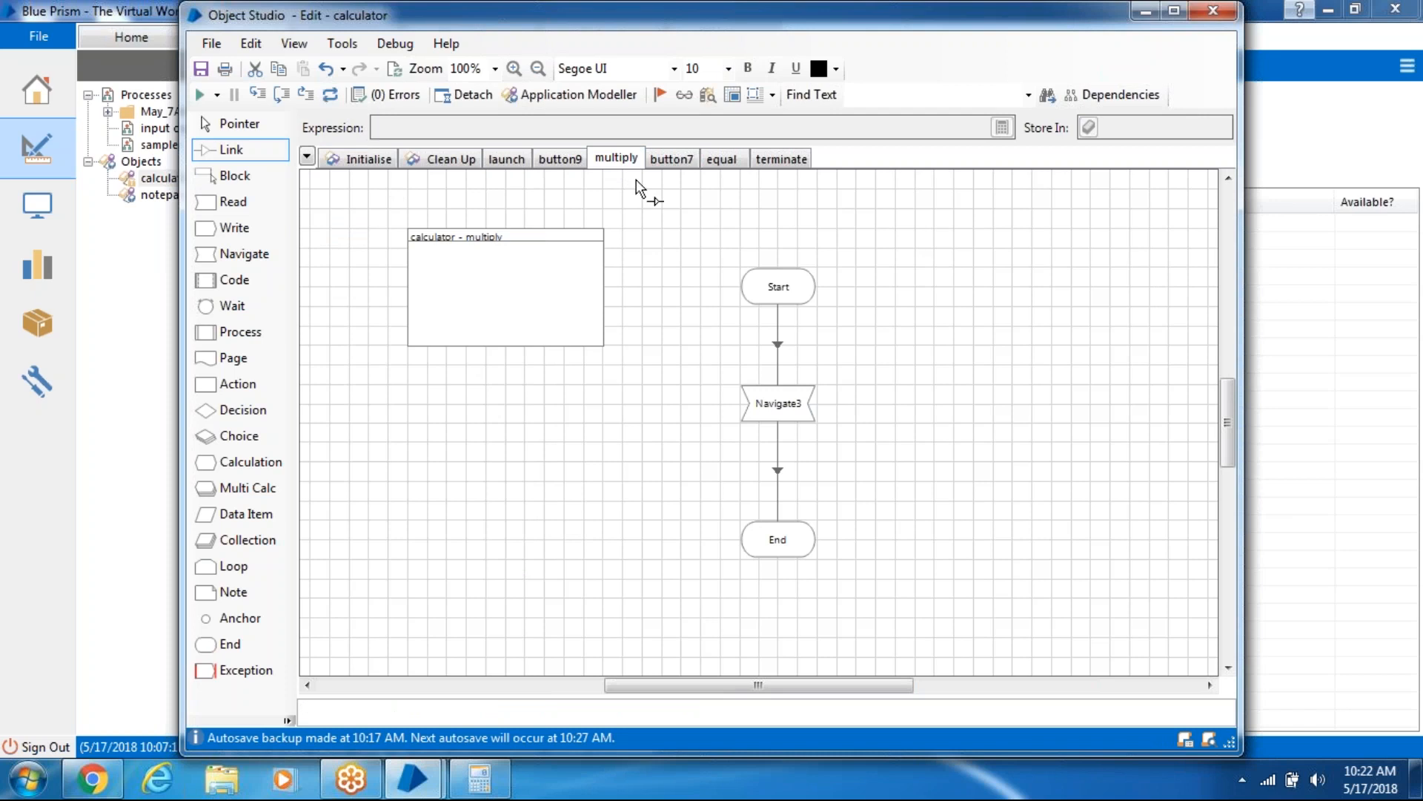
left_click(200, 96)
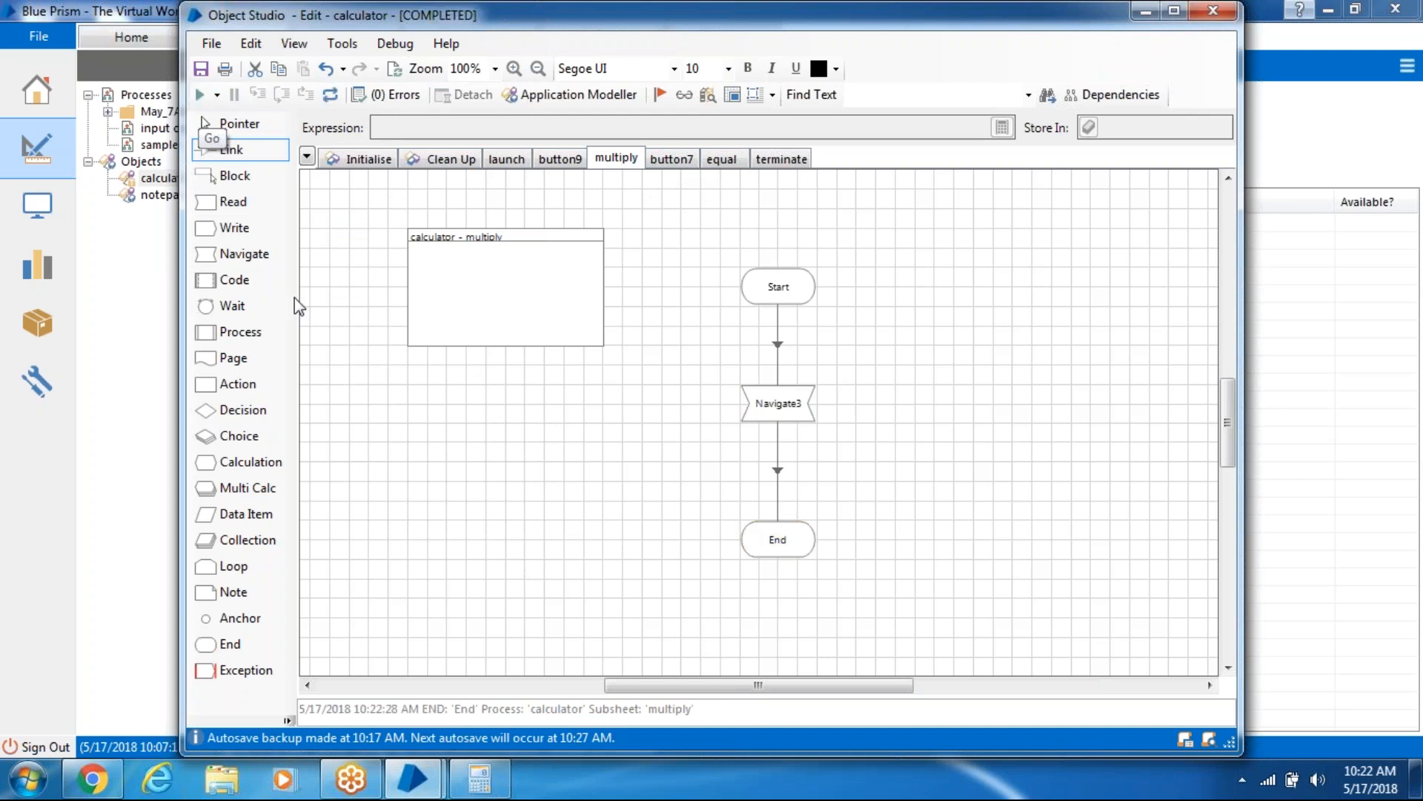
left_click(505, 785)
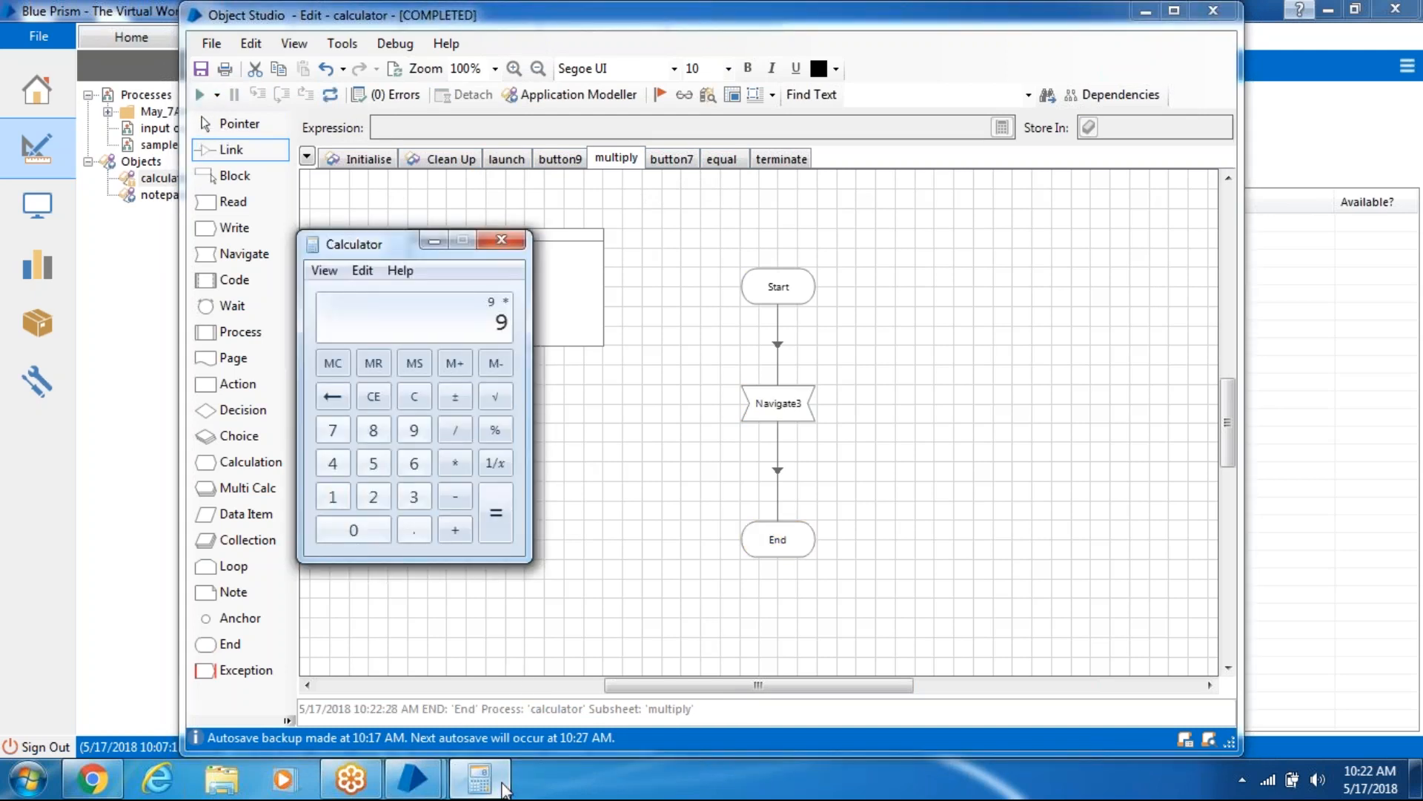
left_click(505, 787)
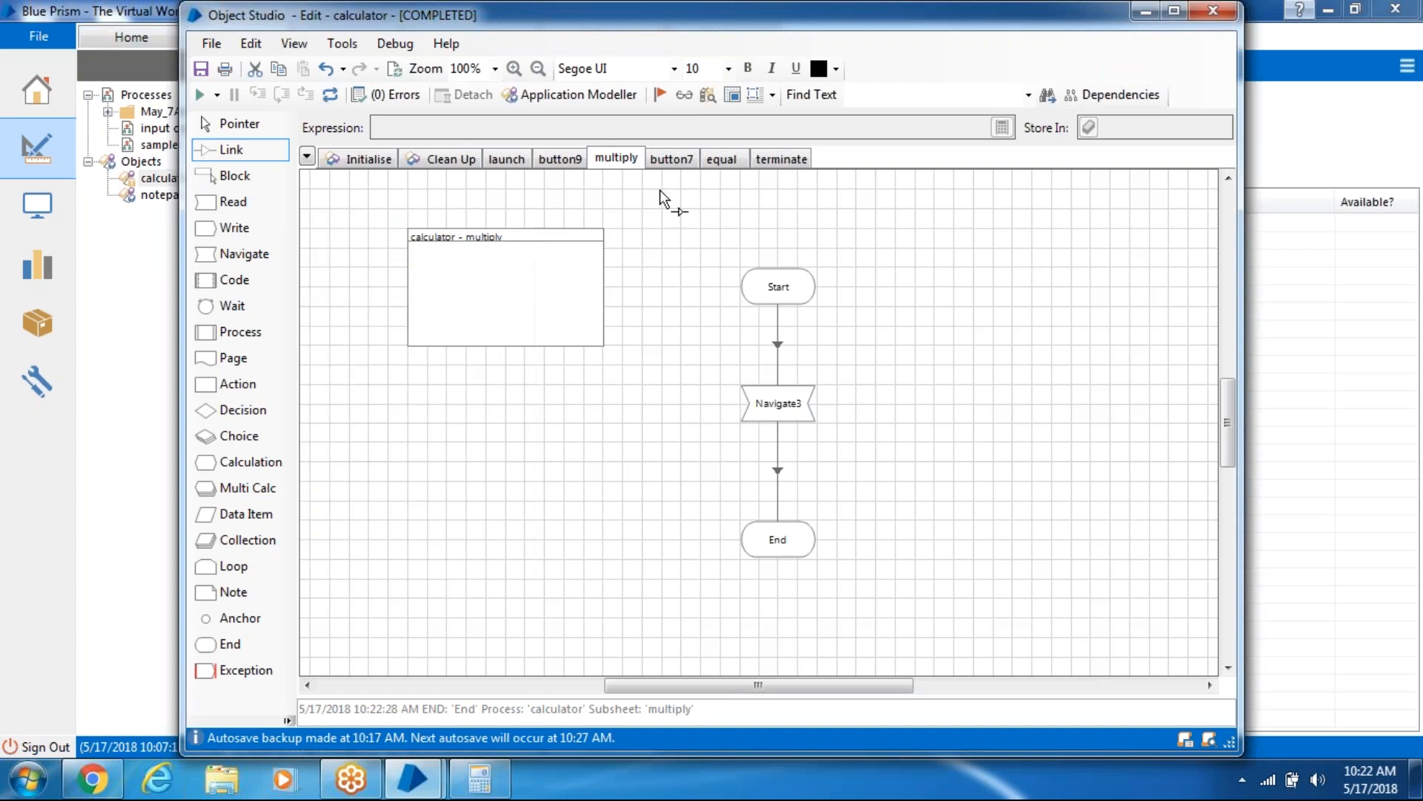
left_click(672, 158)
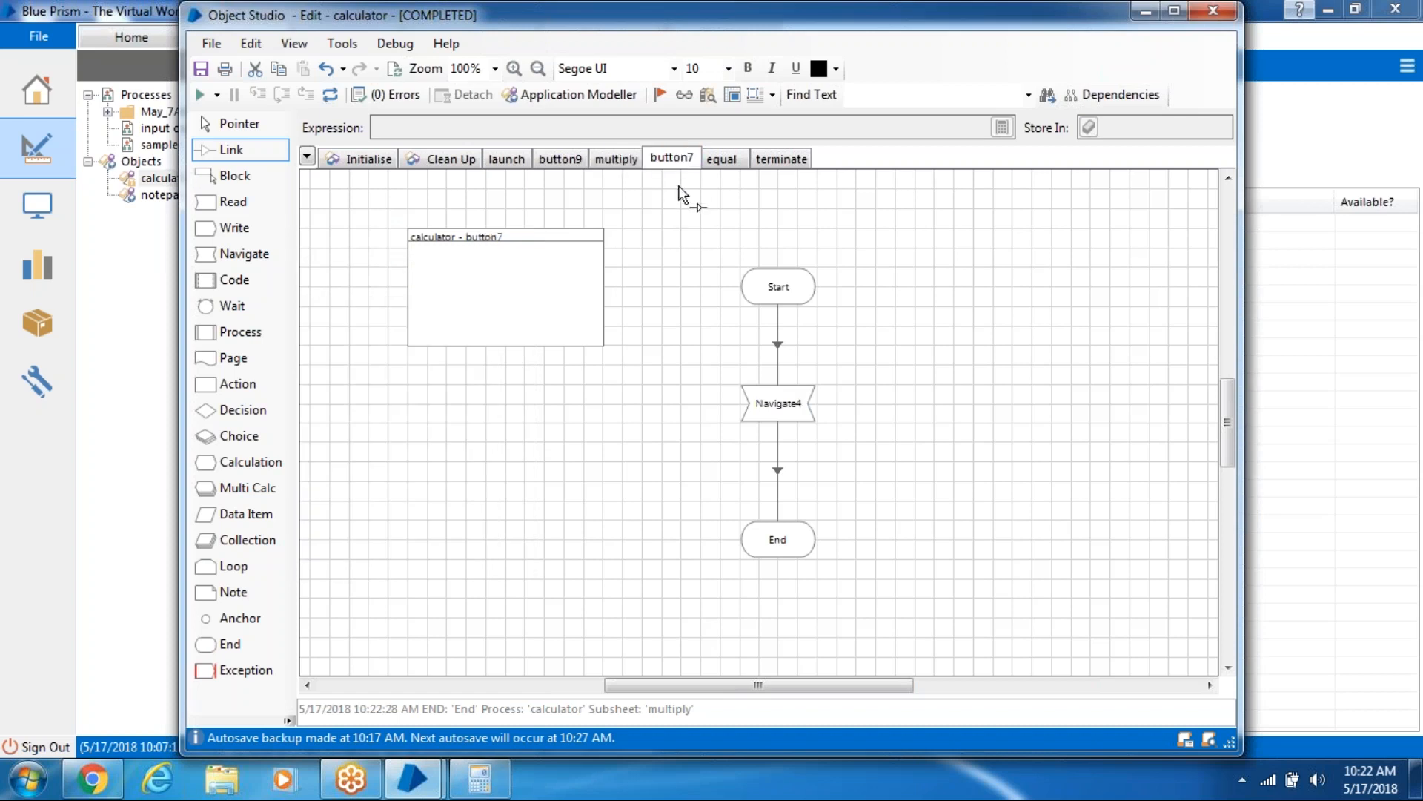
- Dismiss the no-current-stage error, then reset and run the button7 page
left_click(201, 95)
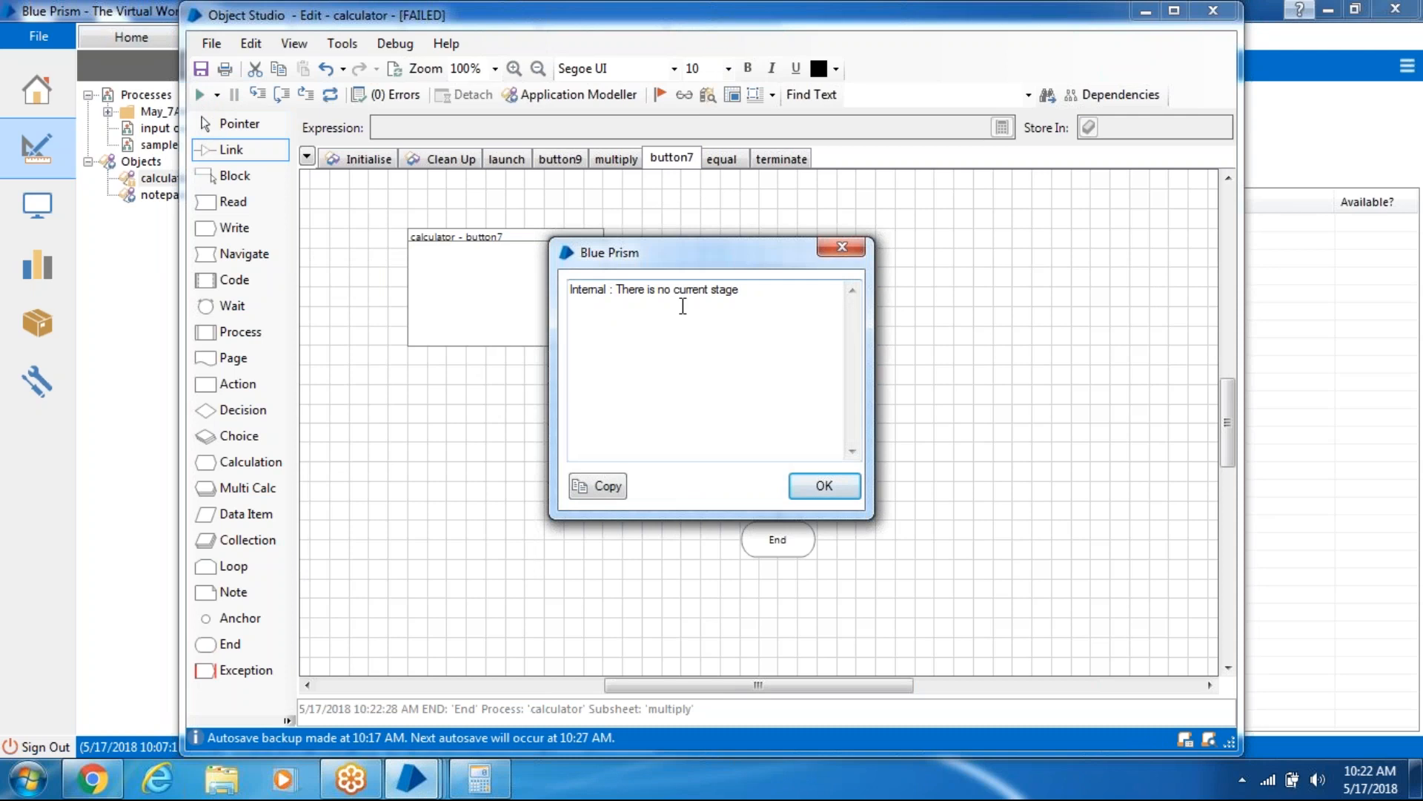
left_click(826, 485)
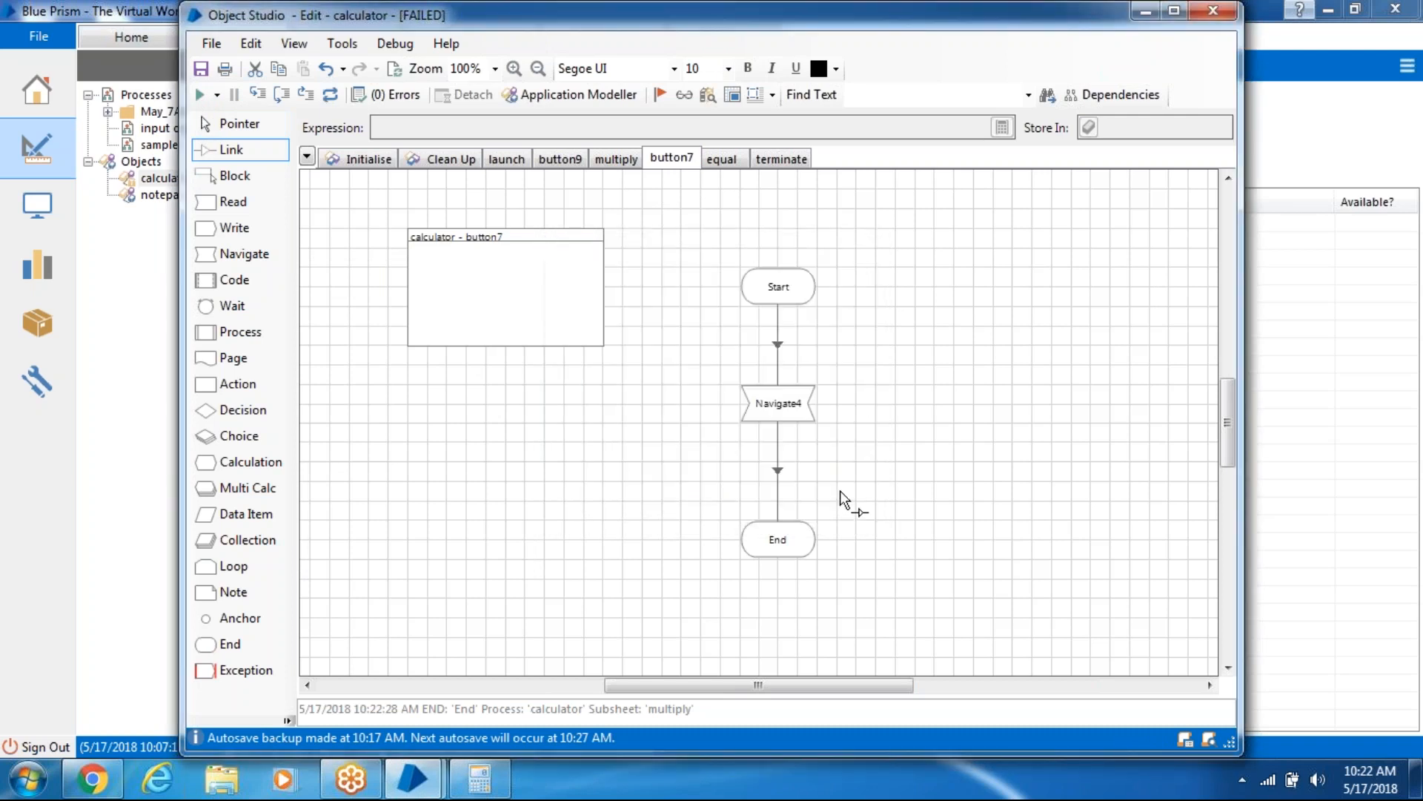
left_click(331, 95)
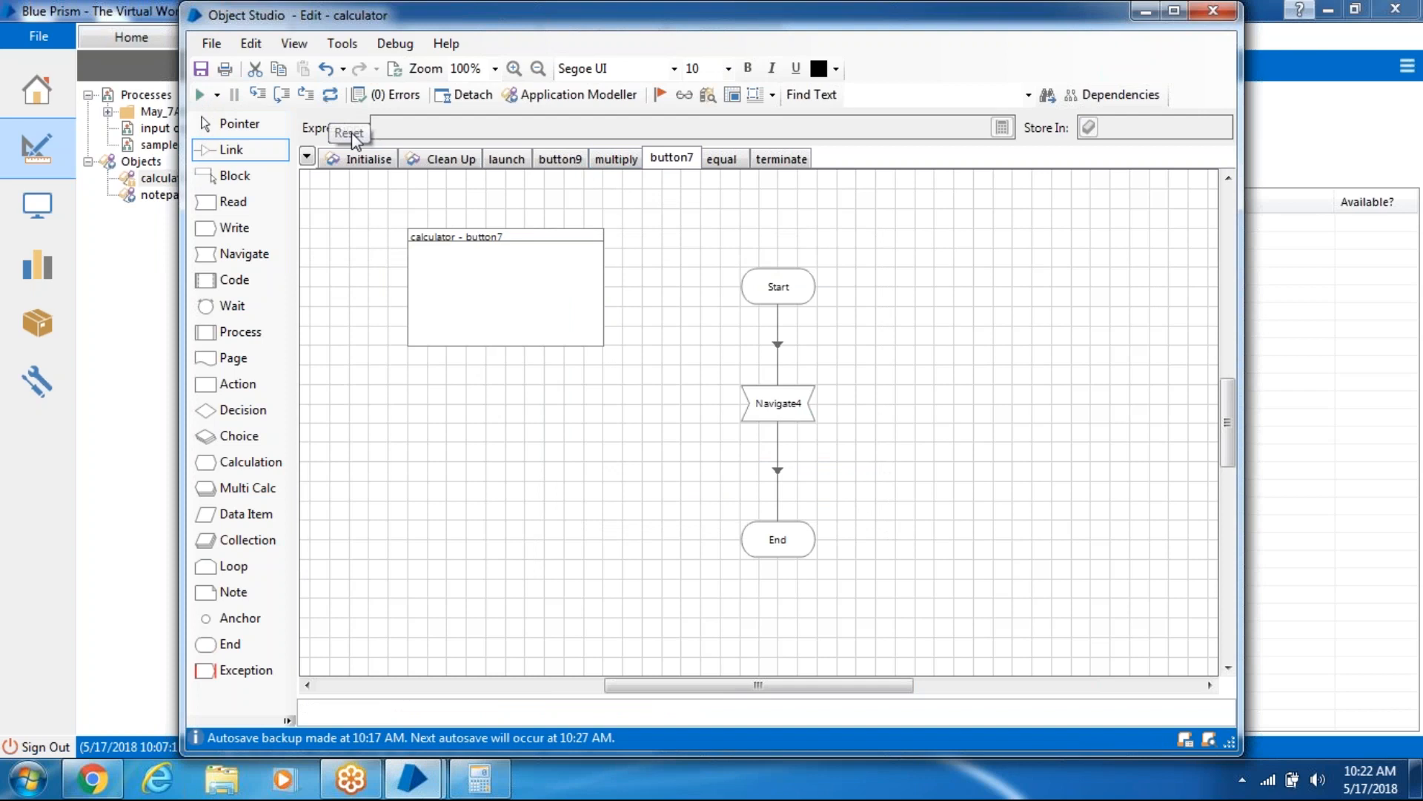
left_click(199, 94)
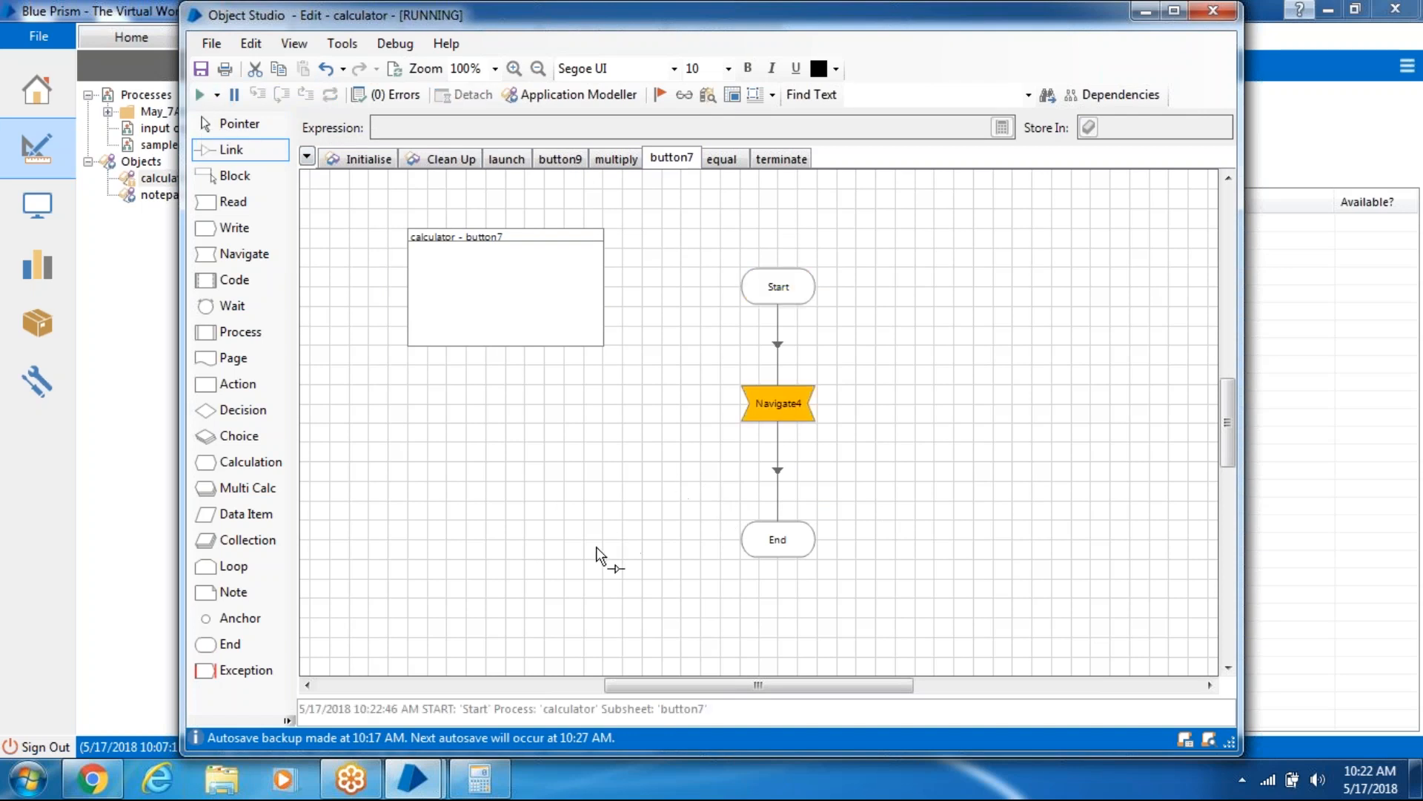
left_click(498, 791)
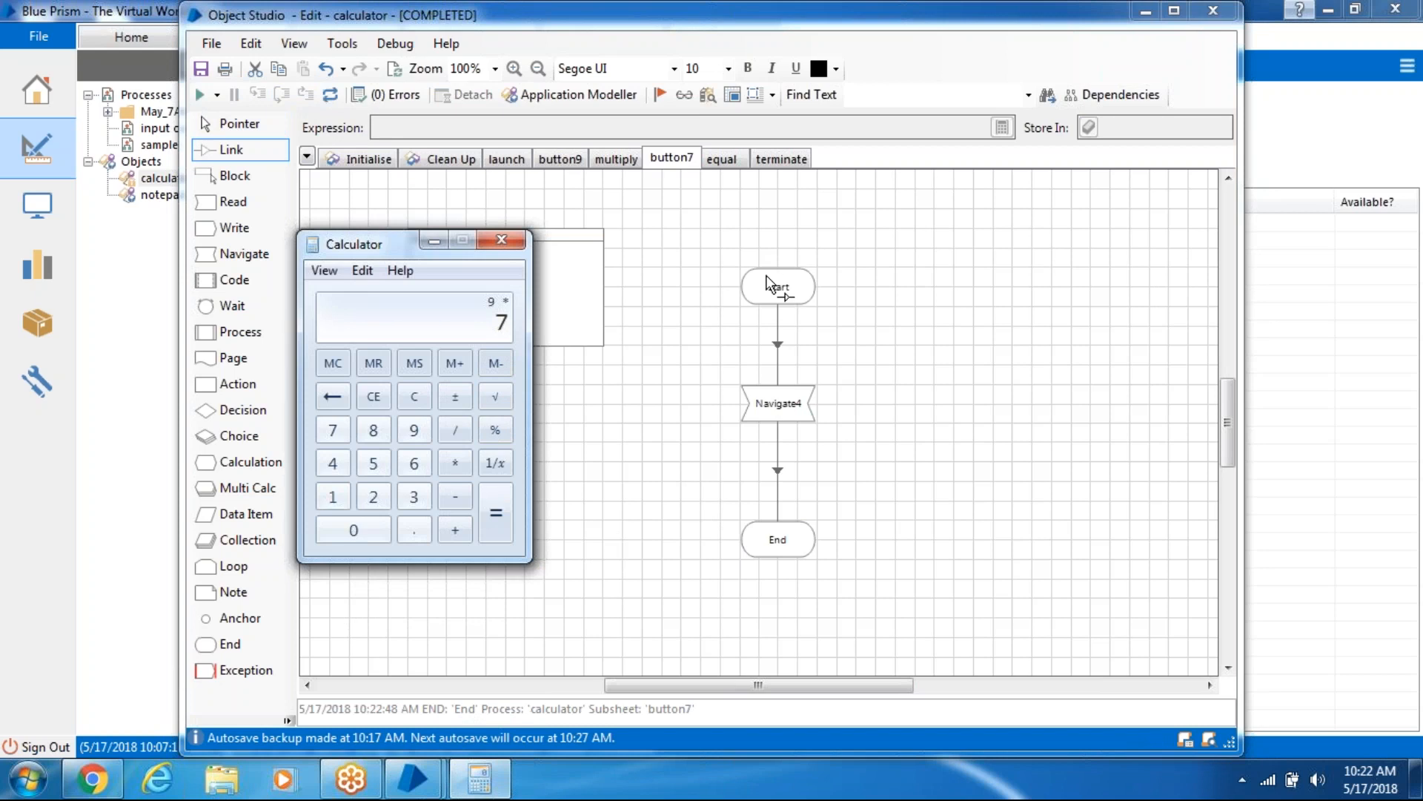
- Reset and run the equal page, confirming the Calculator displays 63
left_click(734, 159)
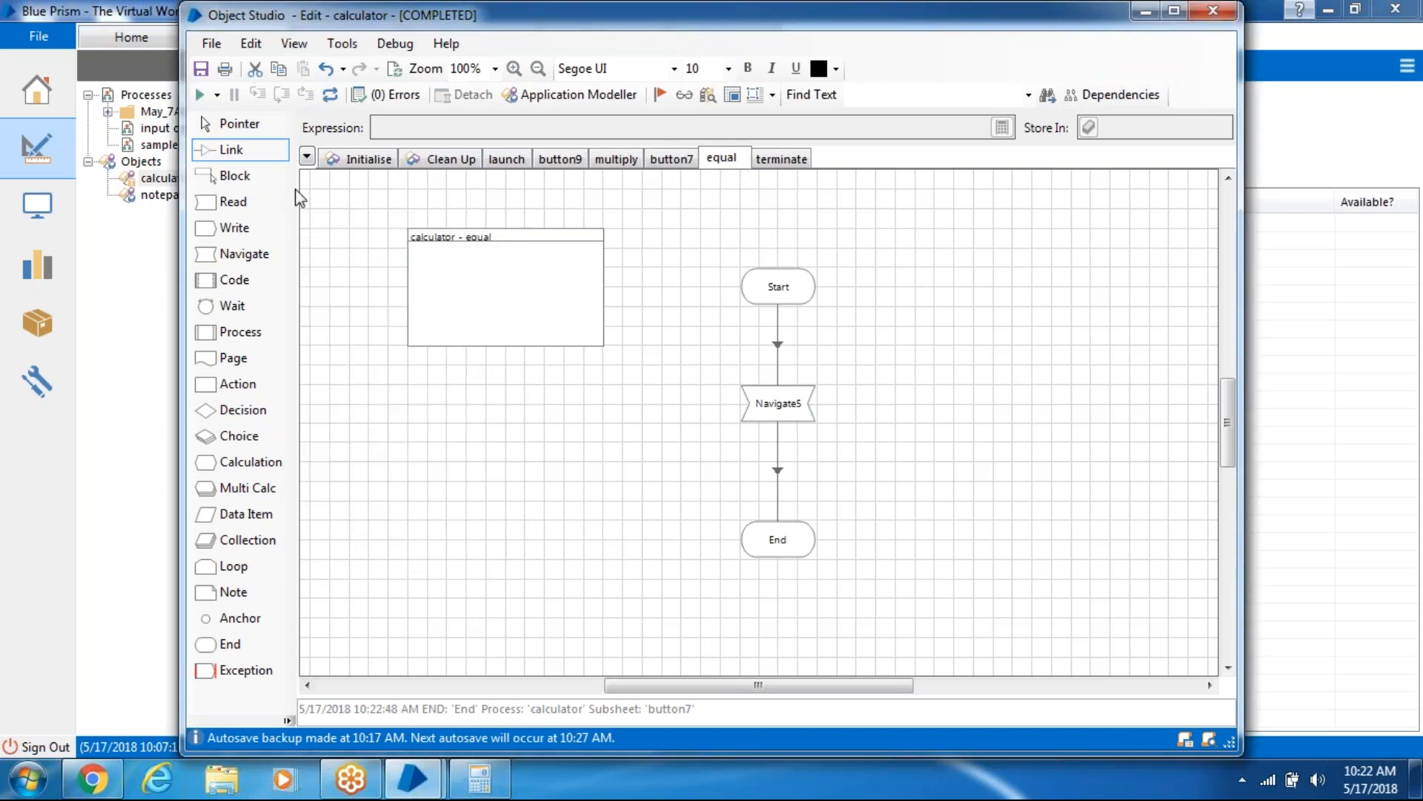
left_click(332, 95)
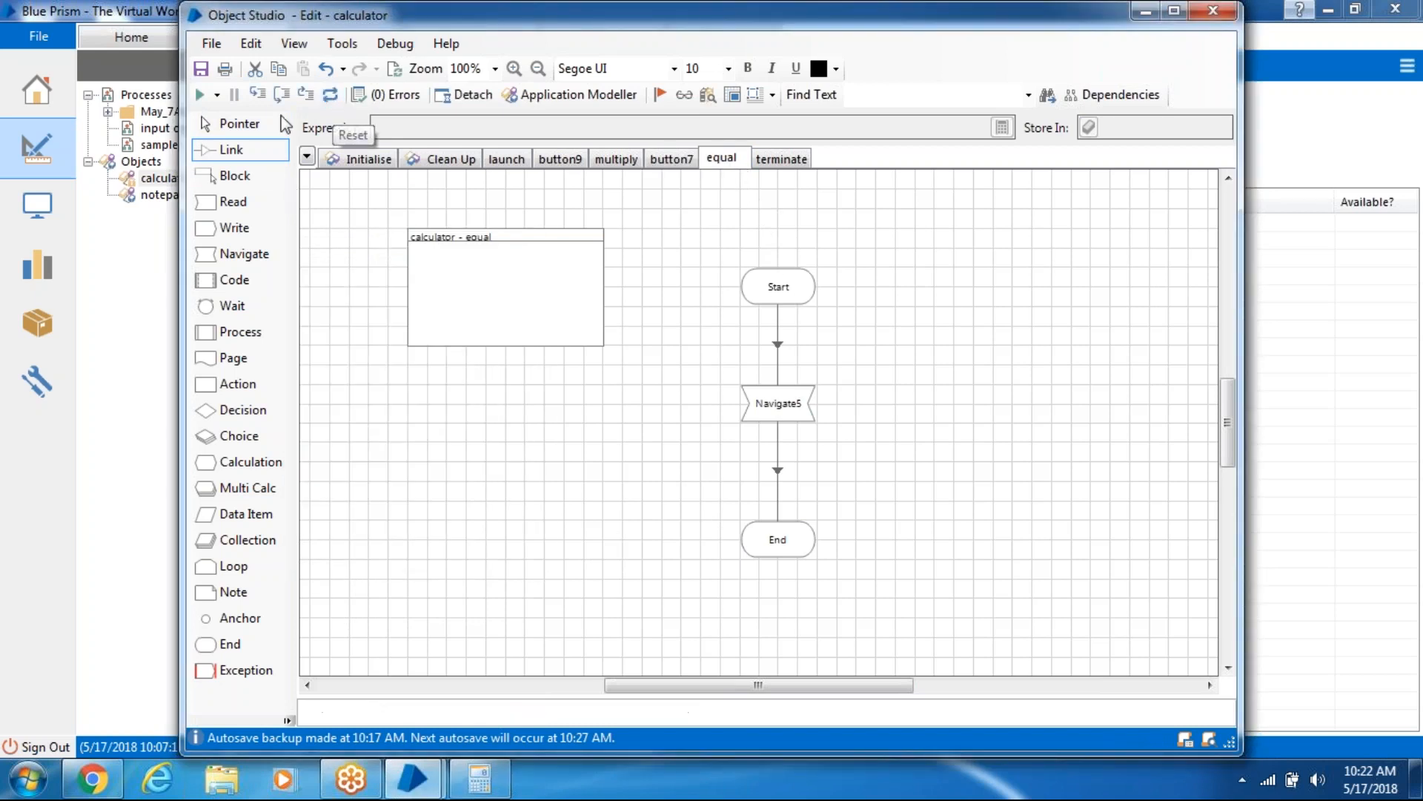
left_click(194, 94)
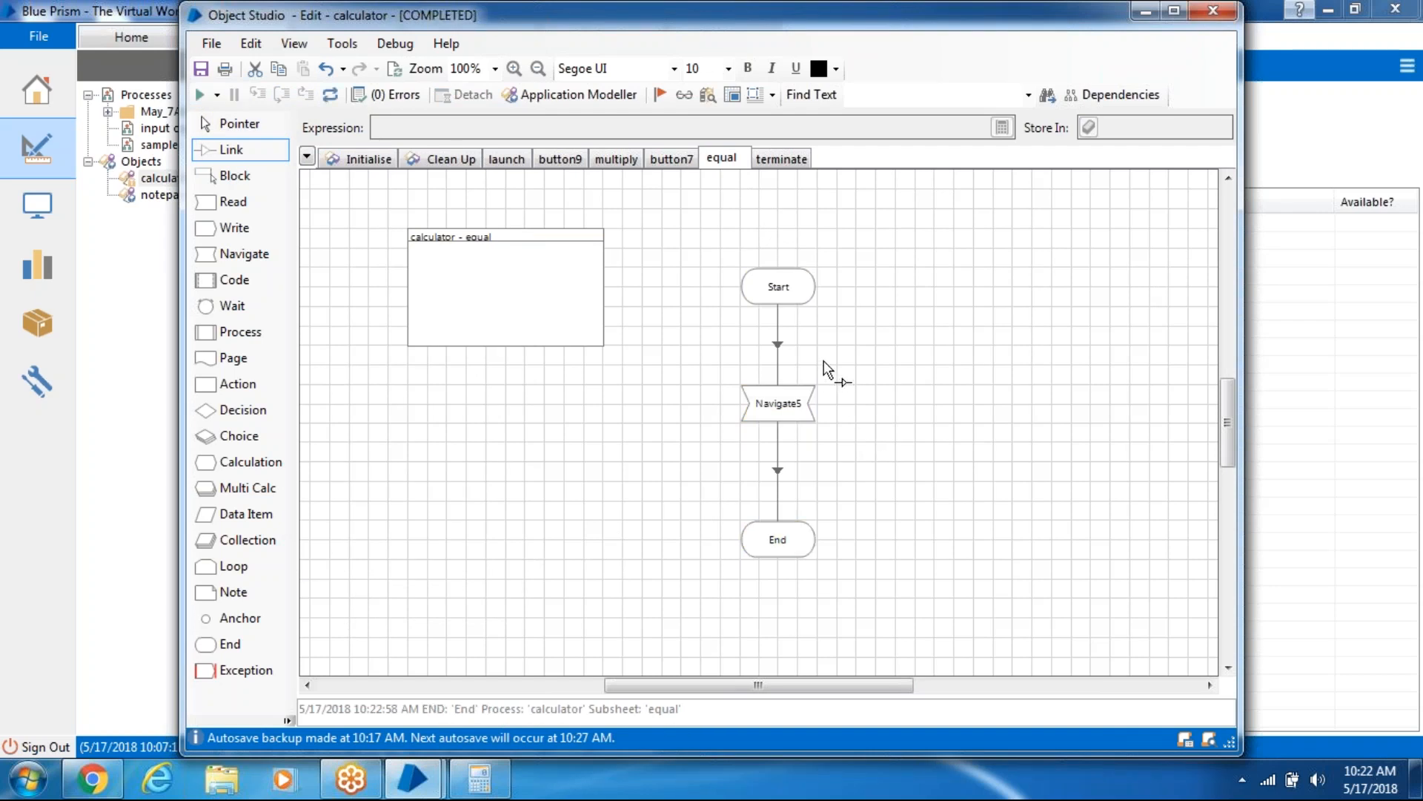
left_click(460, 776)
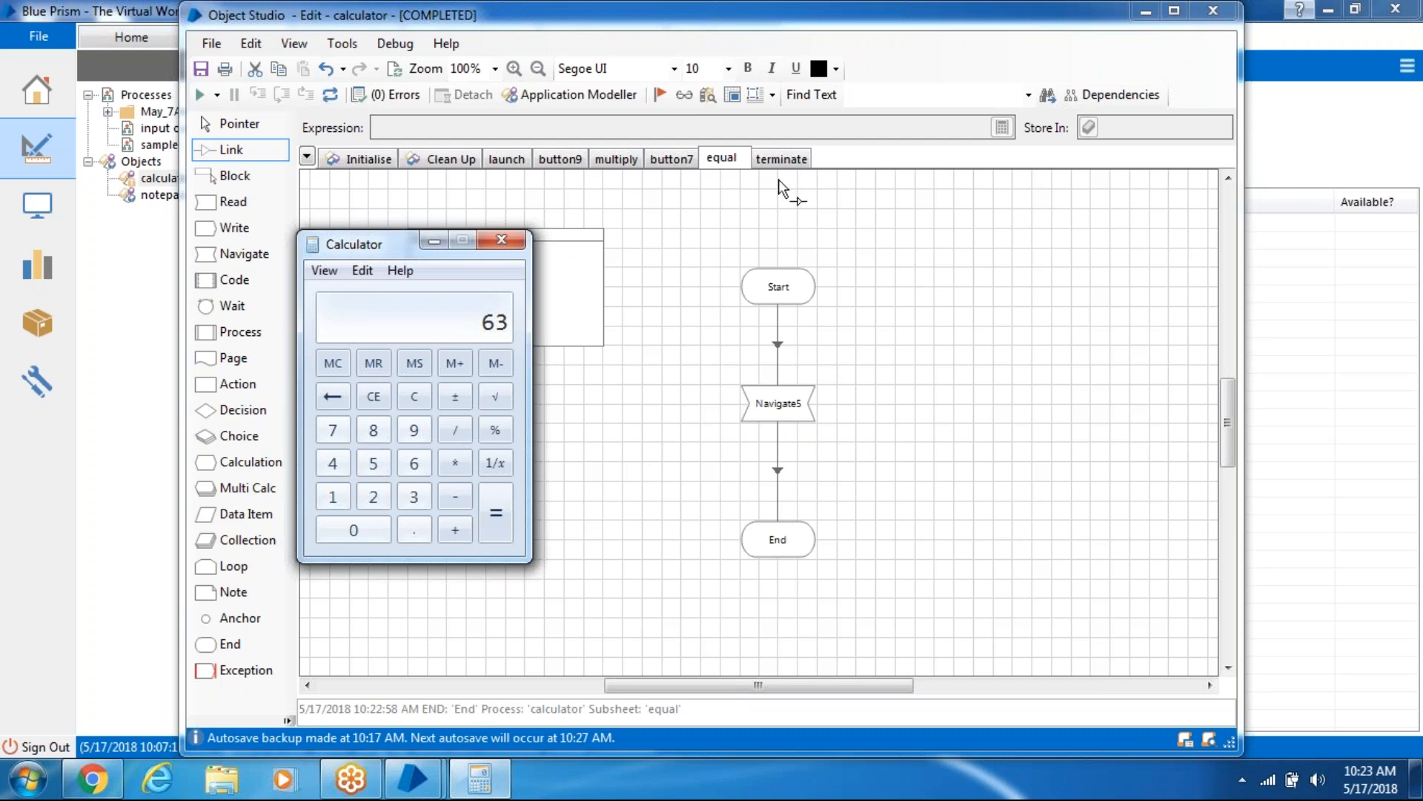
left_click(785, 159)
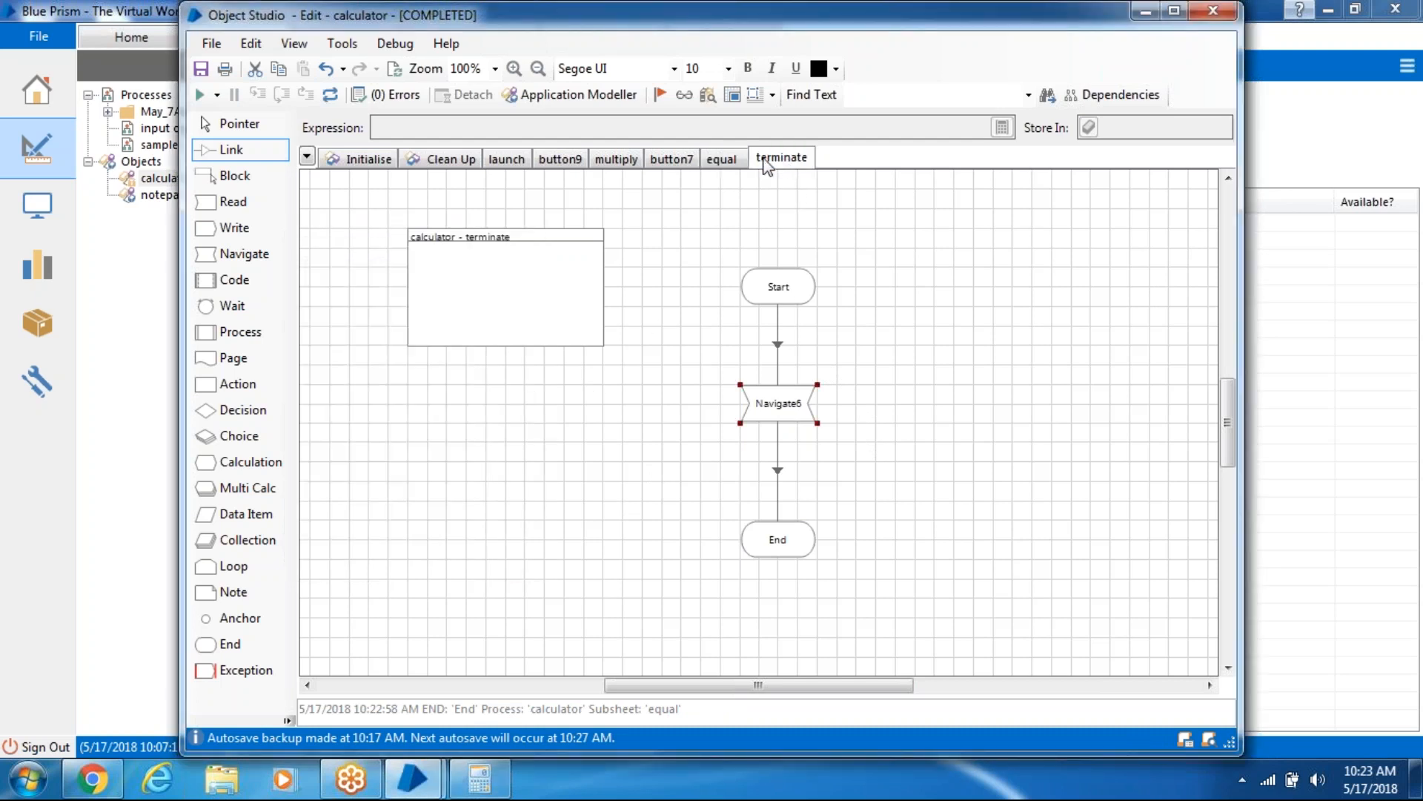
left_click(742, 157)
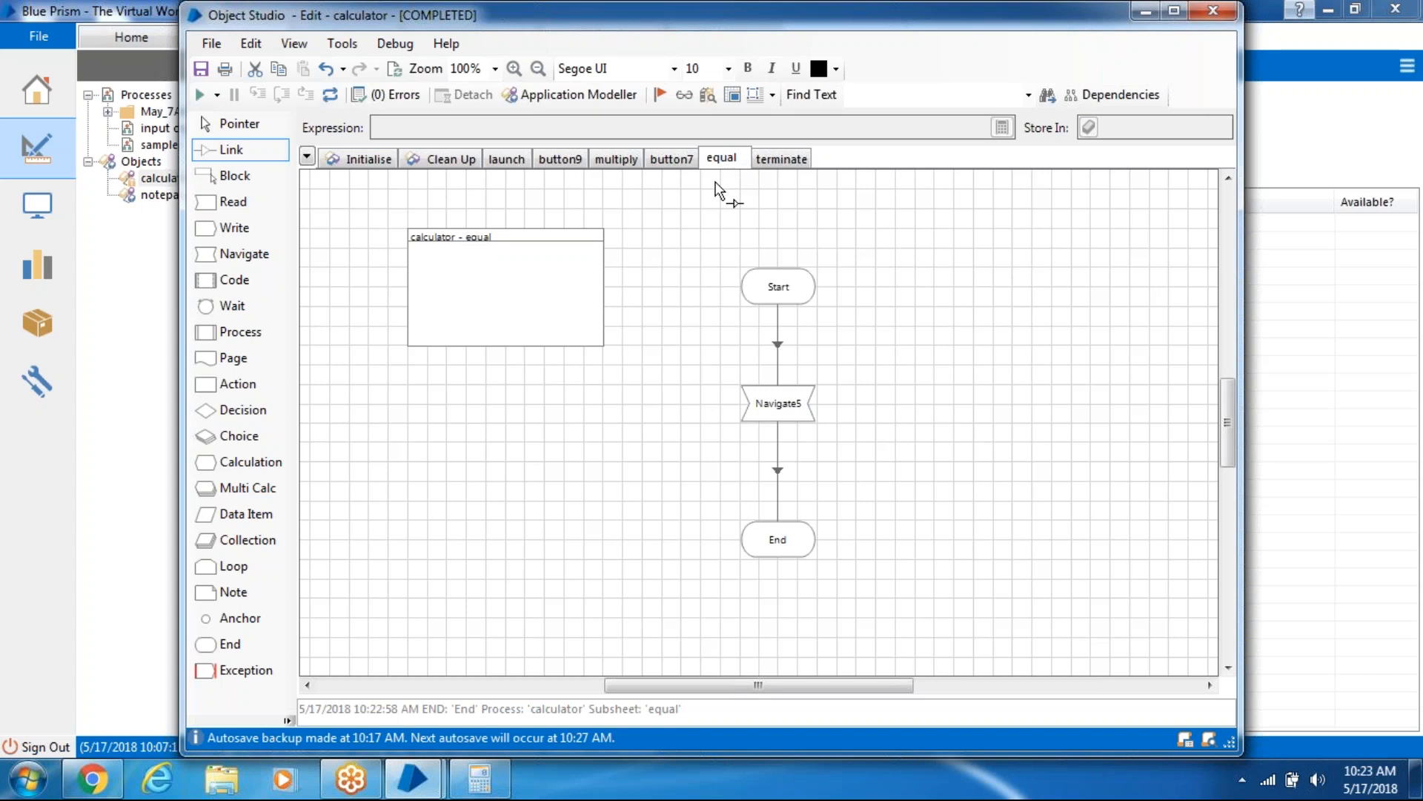
- Review the application model's elements, including result, then bring up the page tab options
left_click(595, 100)
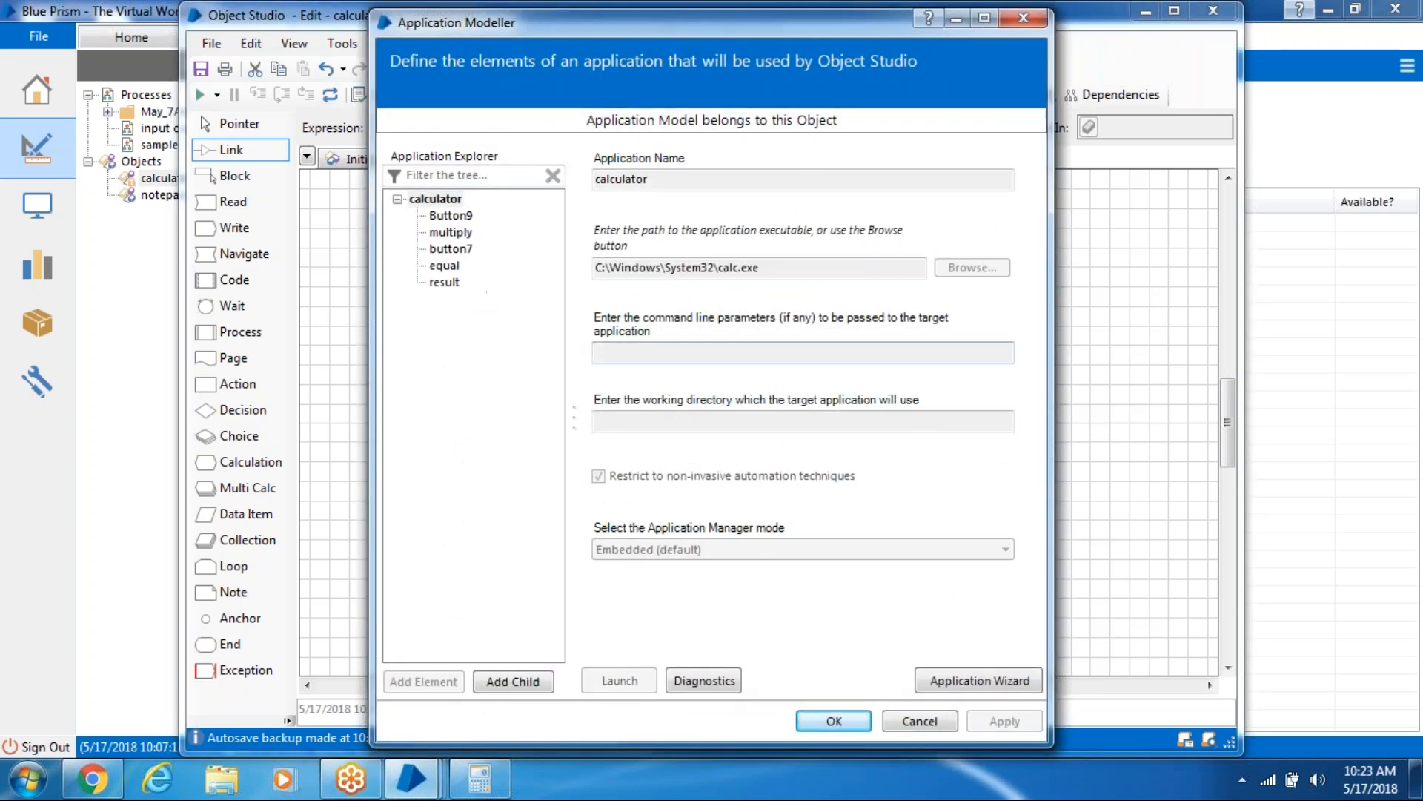
left_click(835, 721)
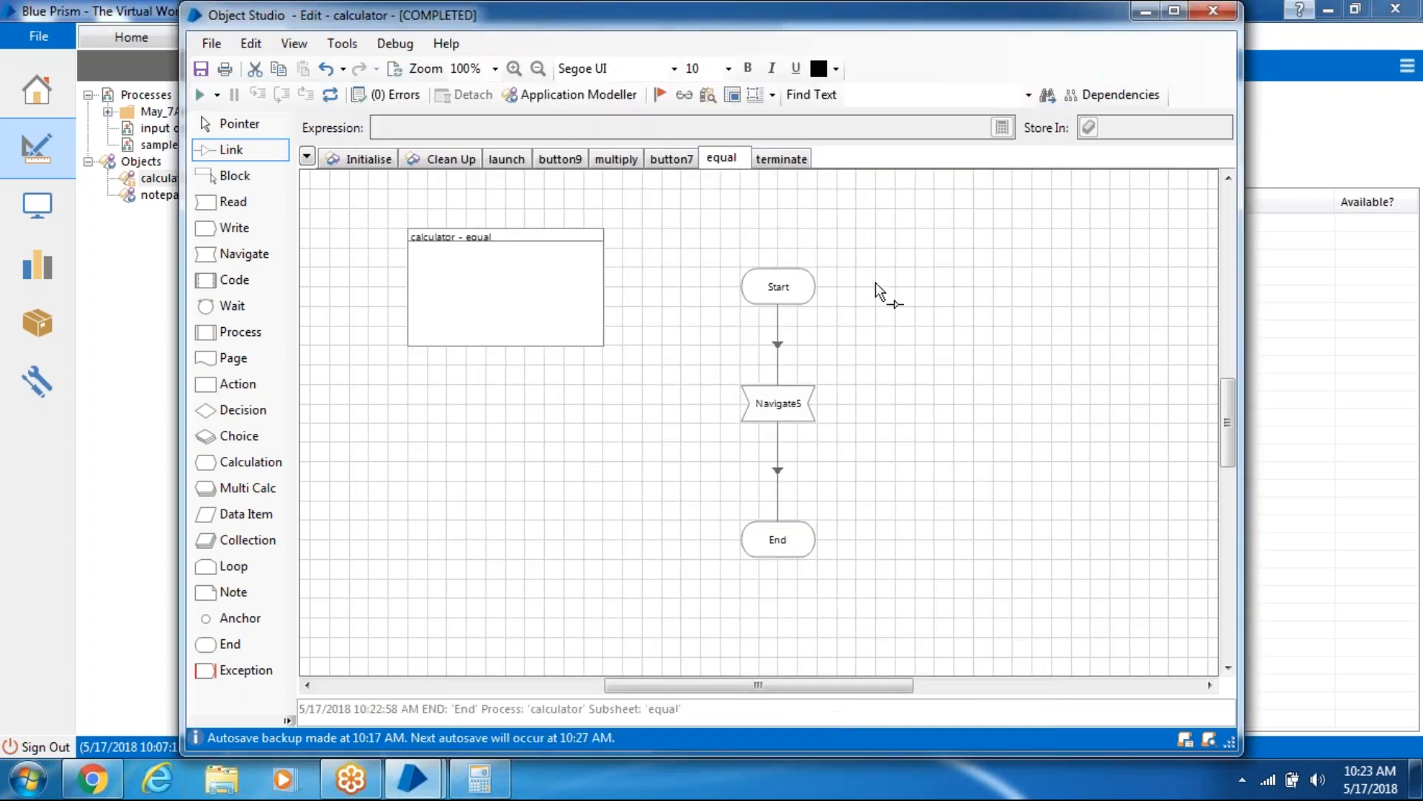
right_click(767, 165)
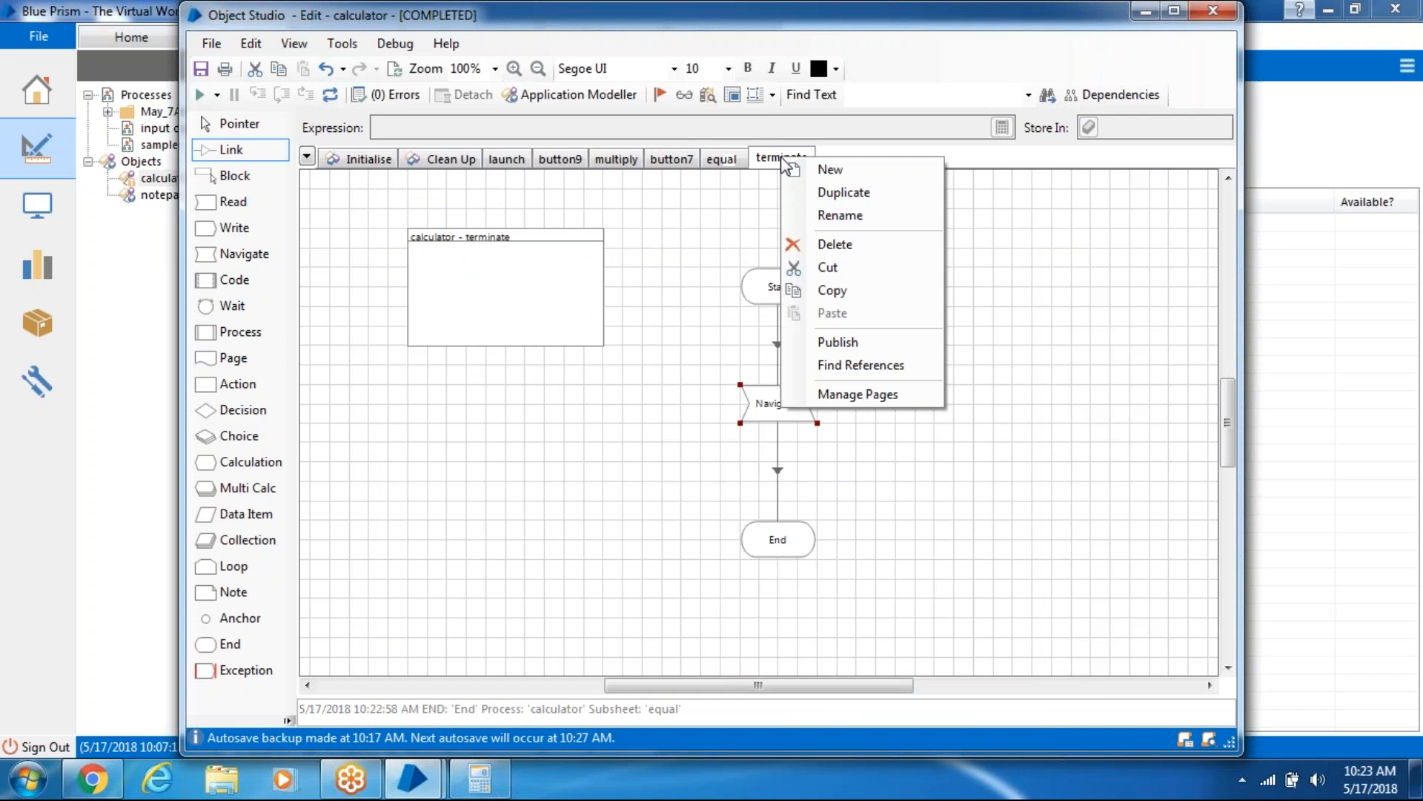
- Create a 'result' page flowing Start → Reader1 → End, with Reader1 reading the result element
left_click(832, 169)
type("result")
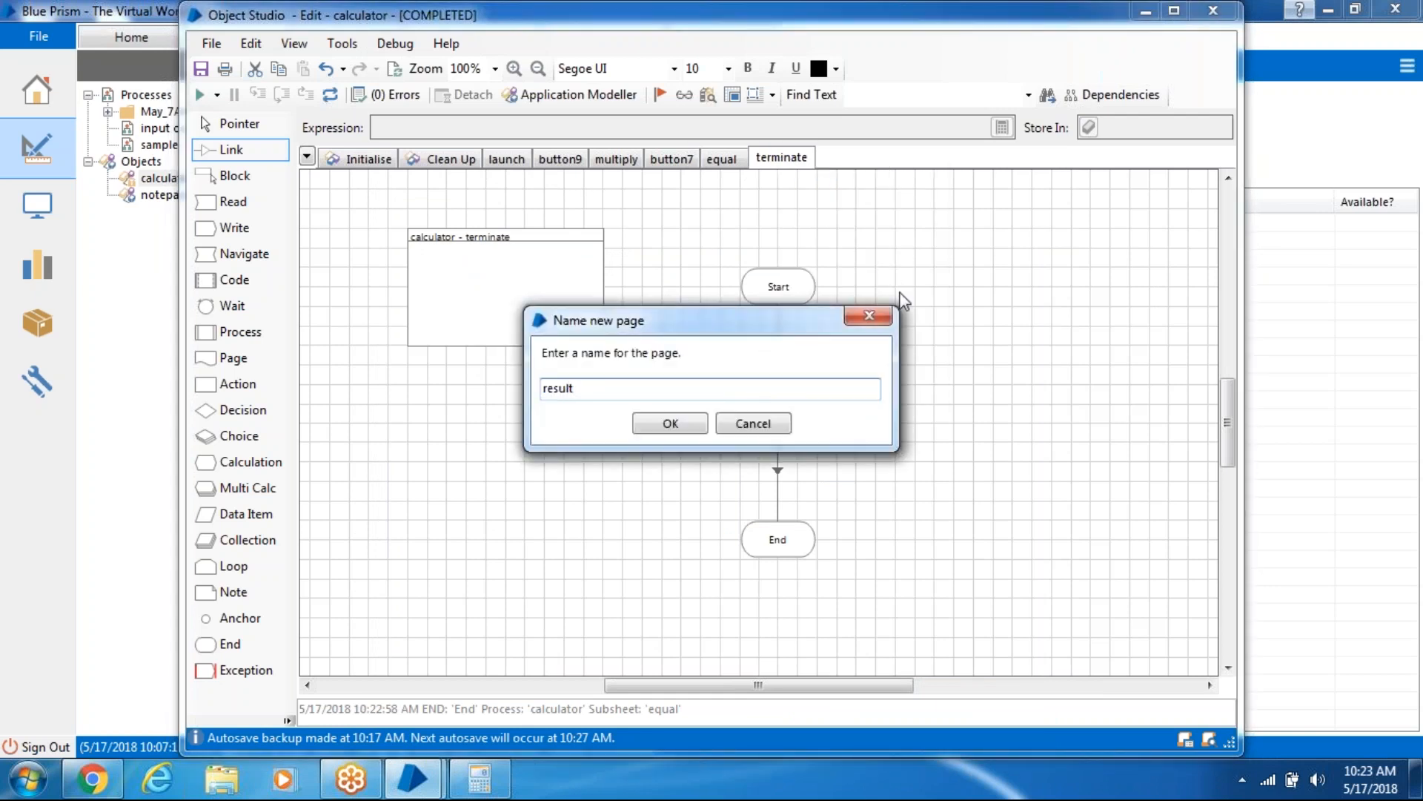
left_click(669, 424)
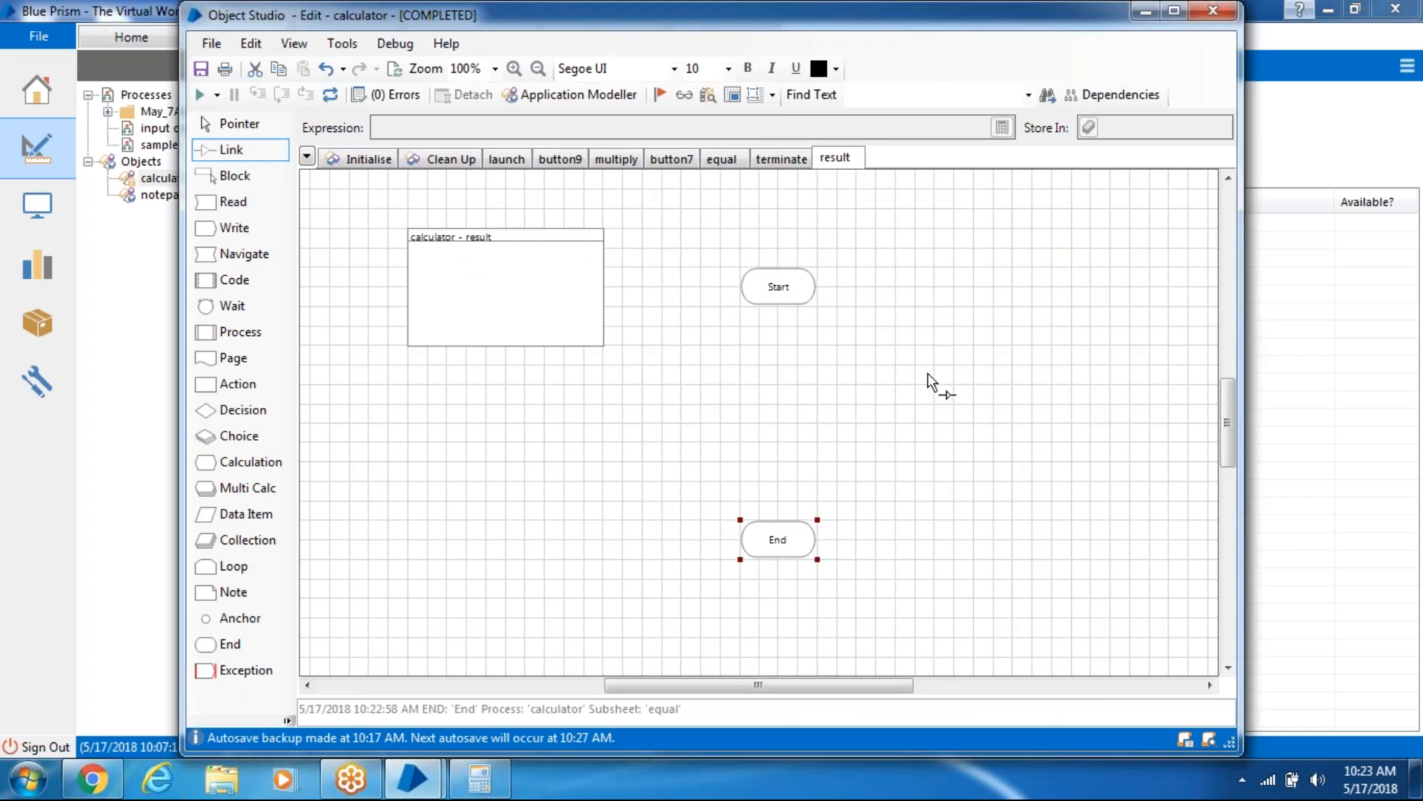
left_click_drag(226, 204, 775, 402)
left_click_drag(801, 295, 768, 417)
left_click_drag(772, 424, 775, 534)
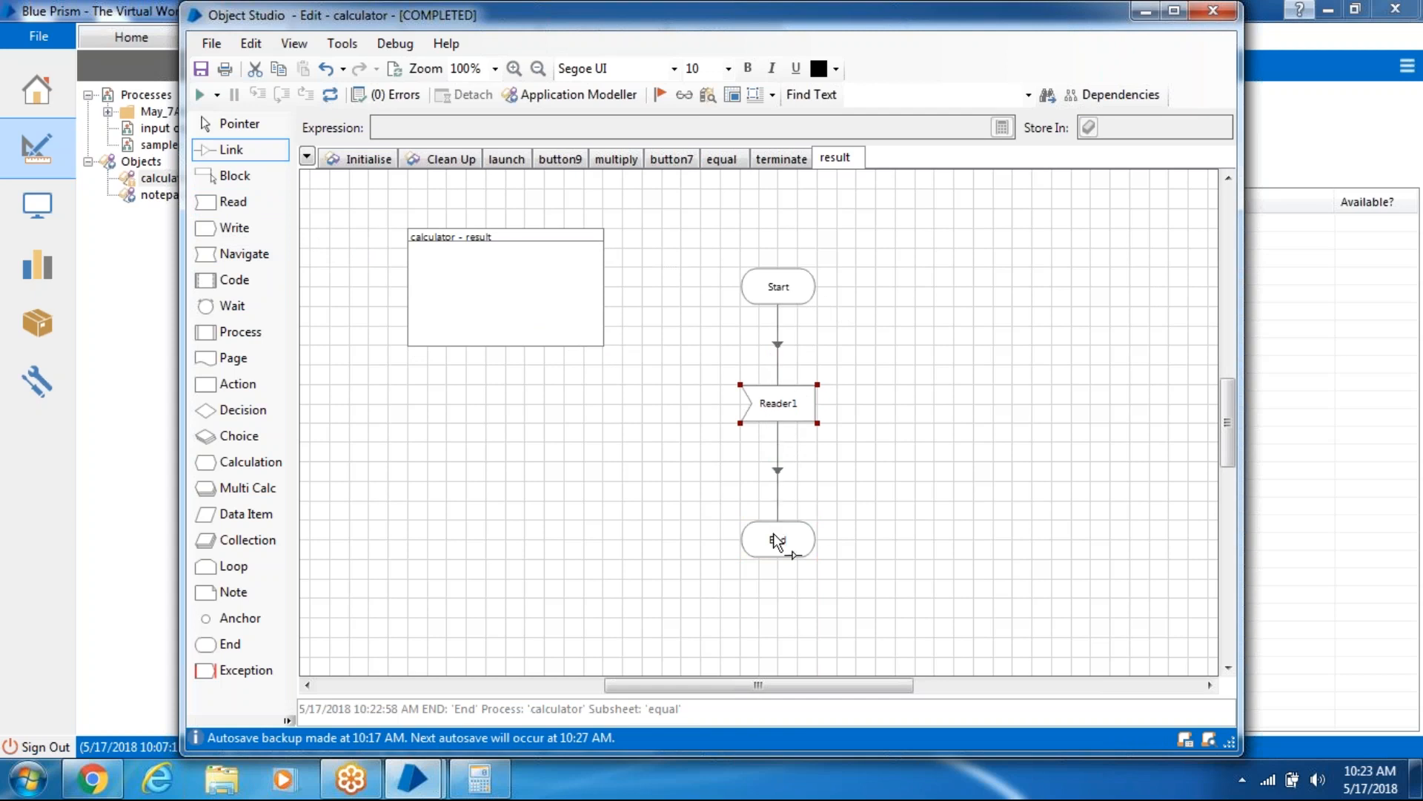
double_click(793, 407)
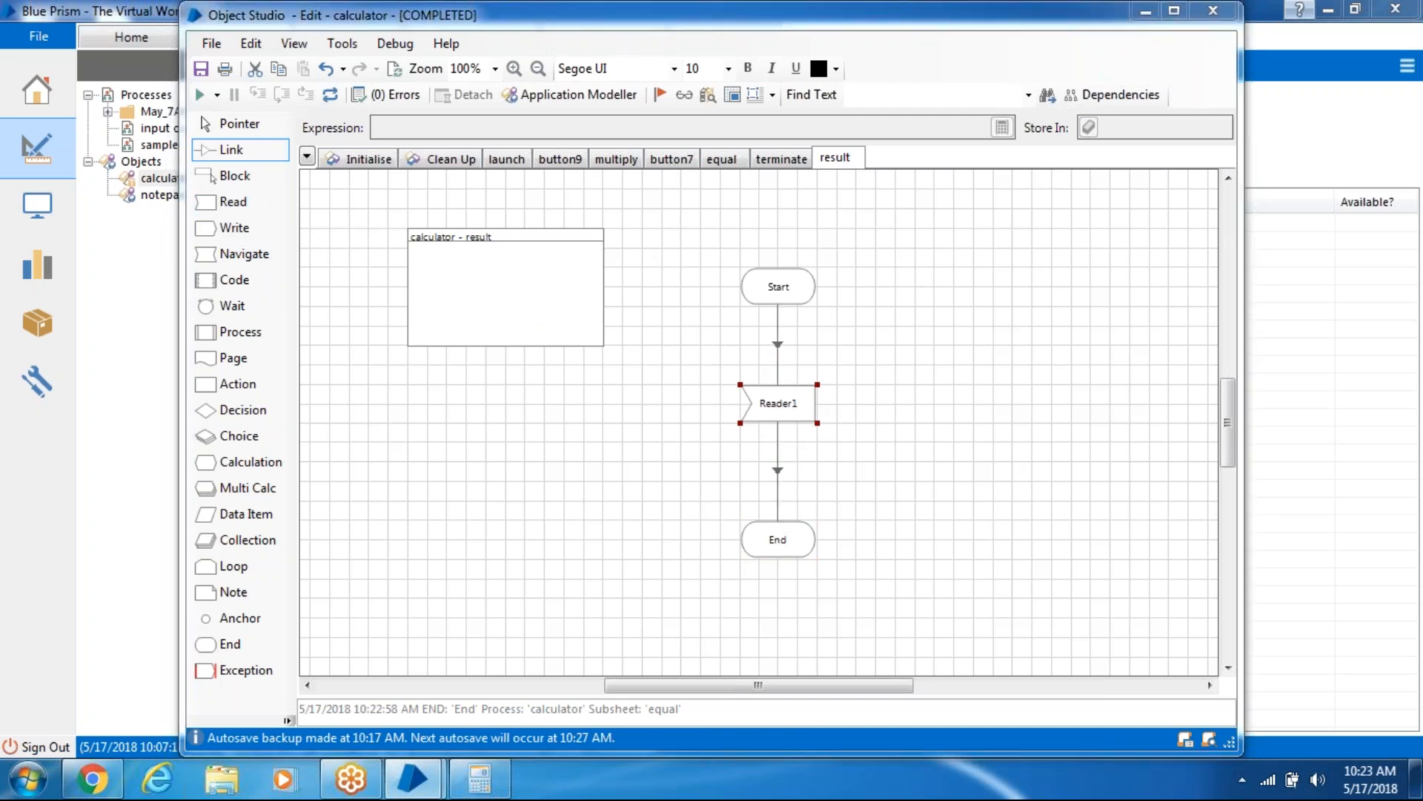
left_click_drag(384, 326, 565, 241)
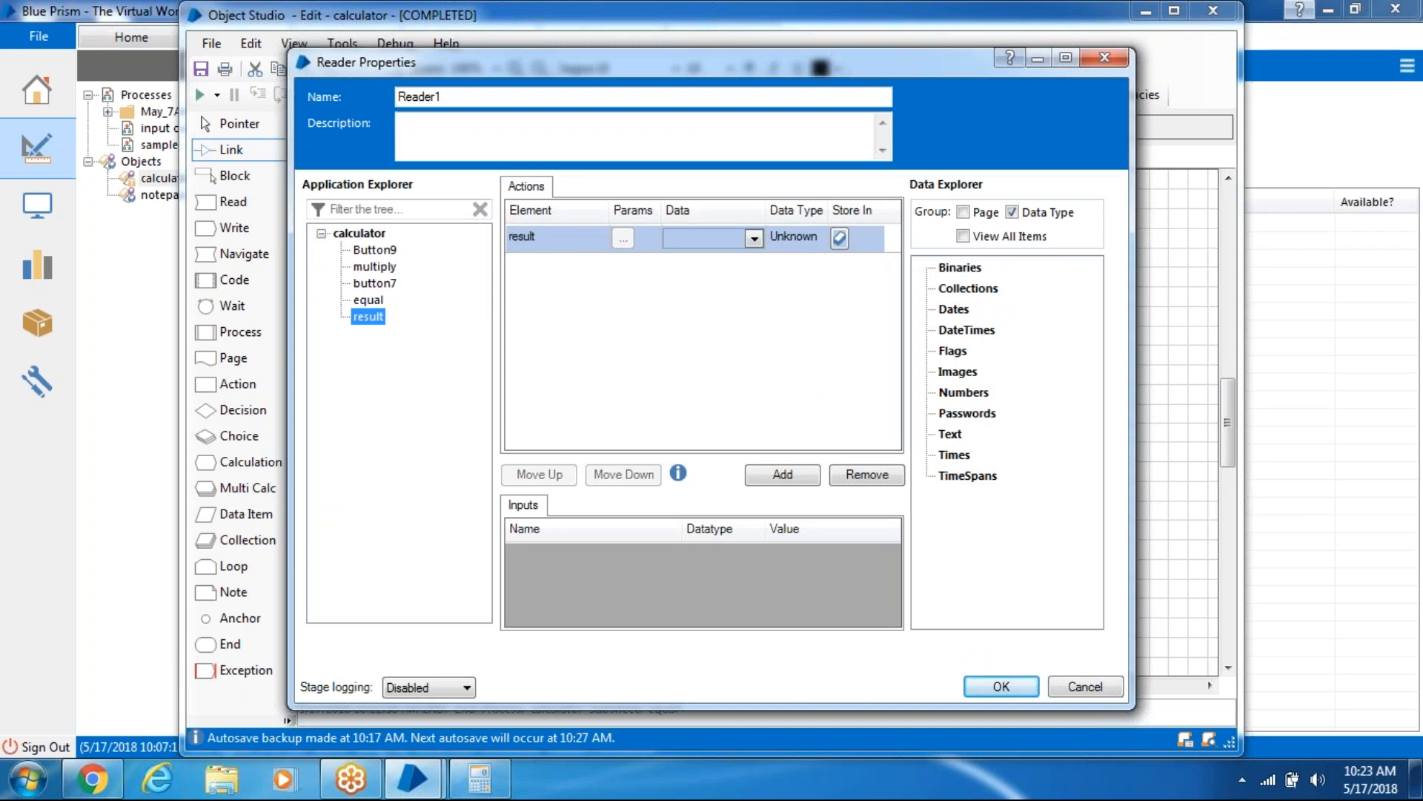
- Set Reader1 to Get Text into a new 'Value from result' data item, then reset
left_click(716, 239)
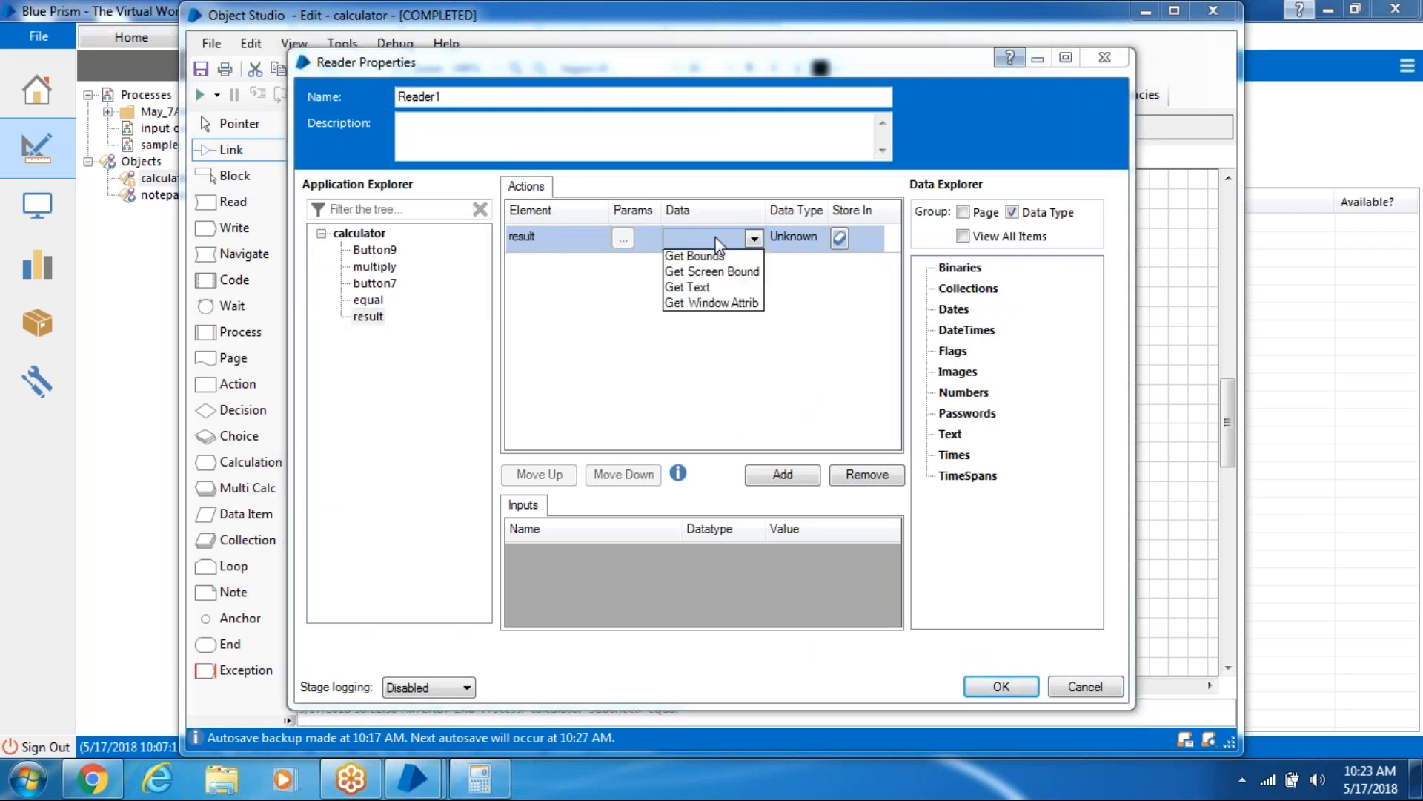
left_click(712, 286)
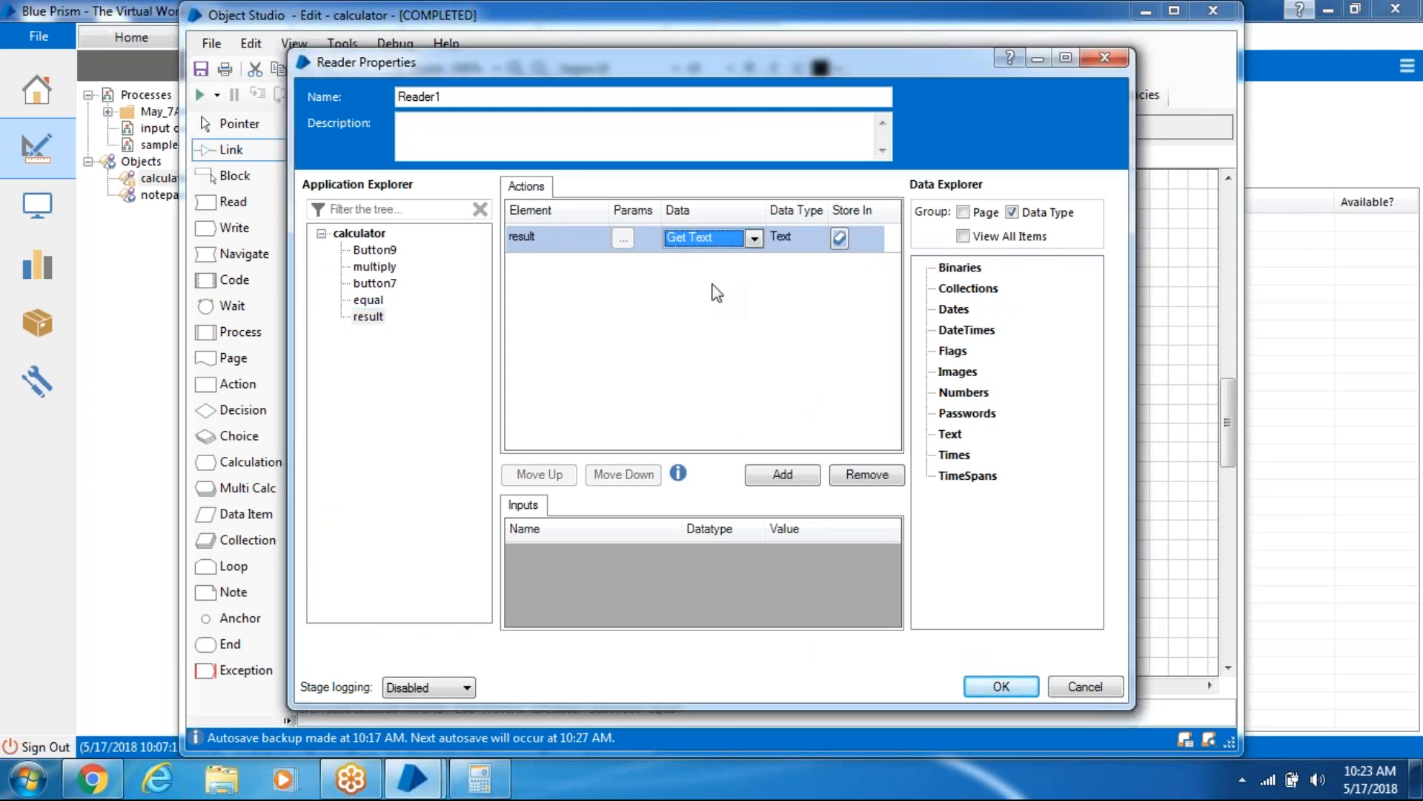
left_click(843, 238)
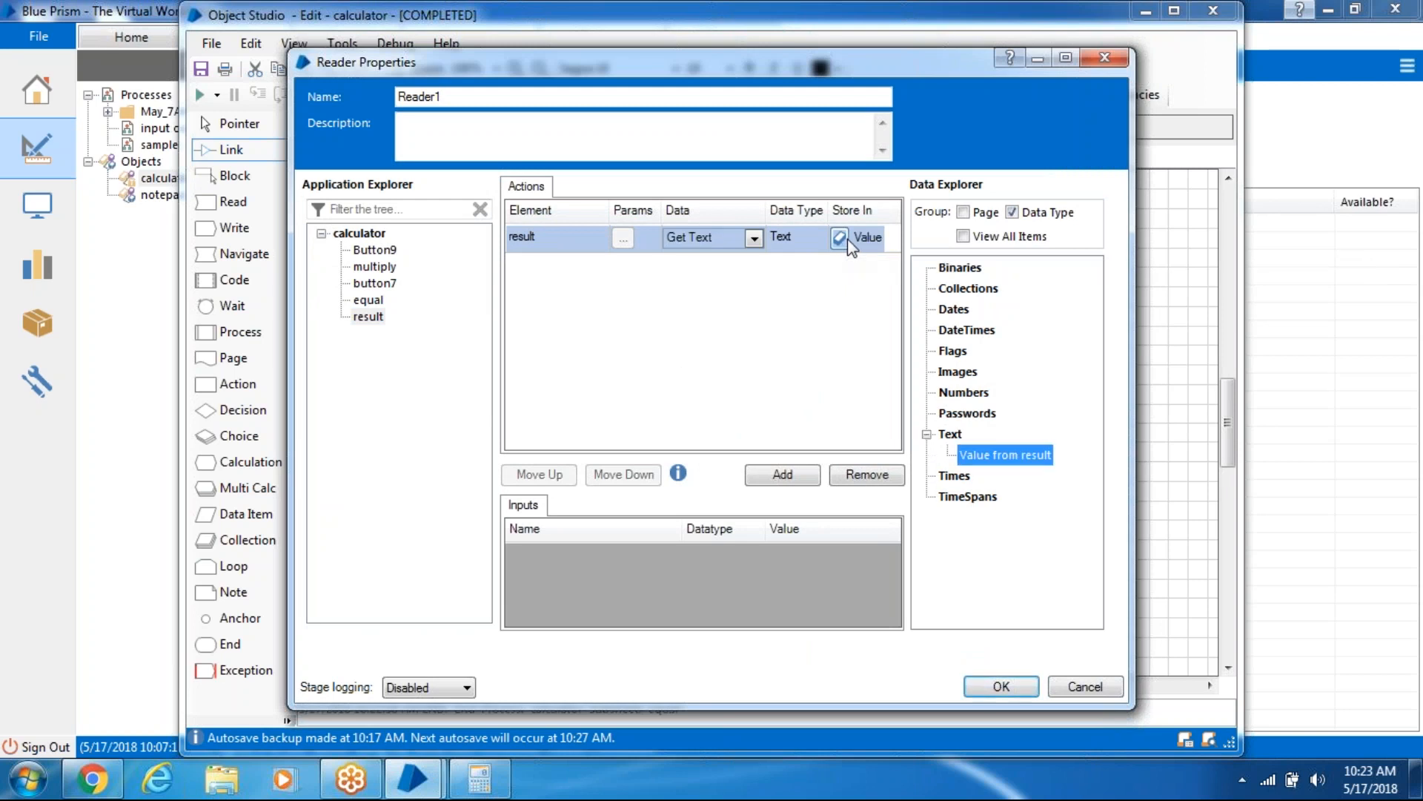
left_click(1003, 687)
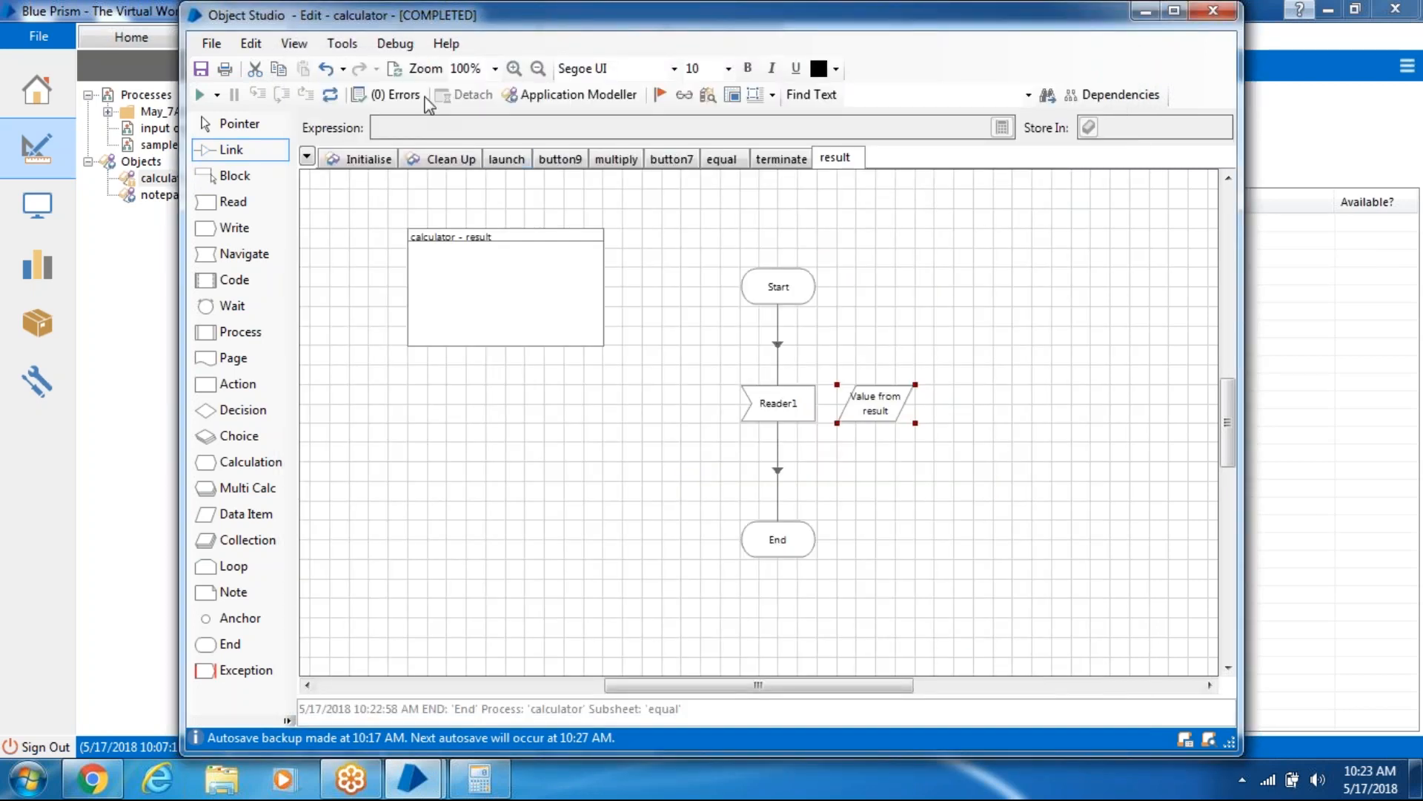
left_click(330, 94)
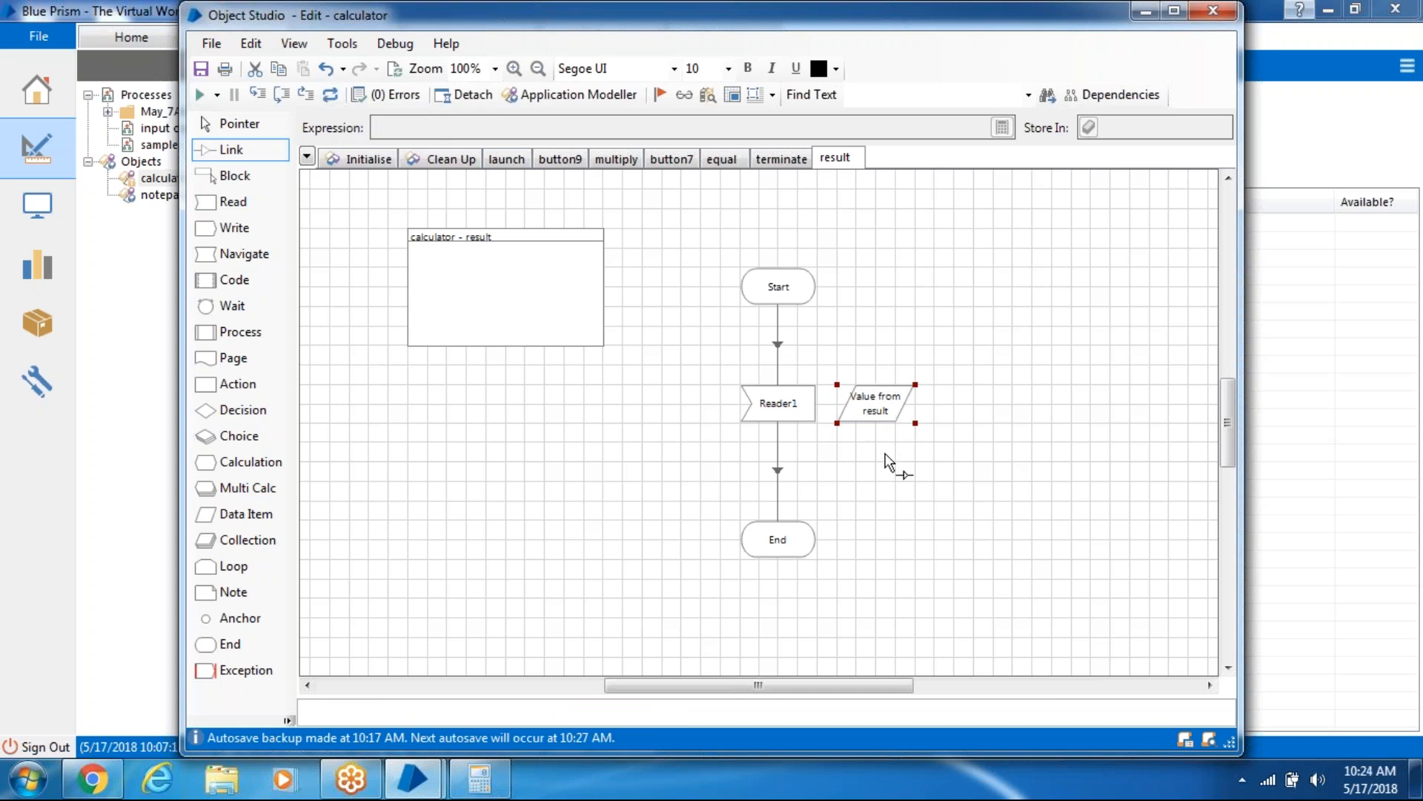
- Finish the result page run, then reset and run the terminate page through Navigate6 to End
left_click(200, 95)
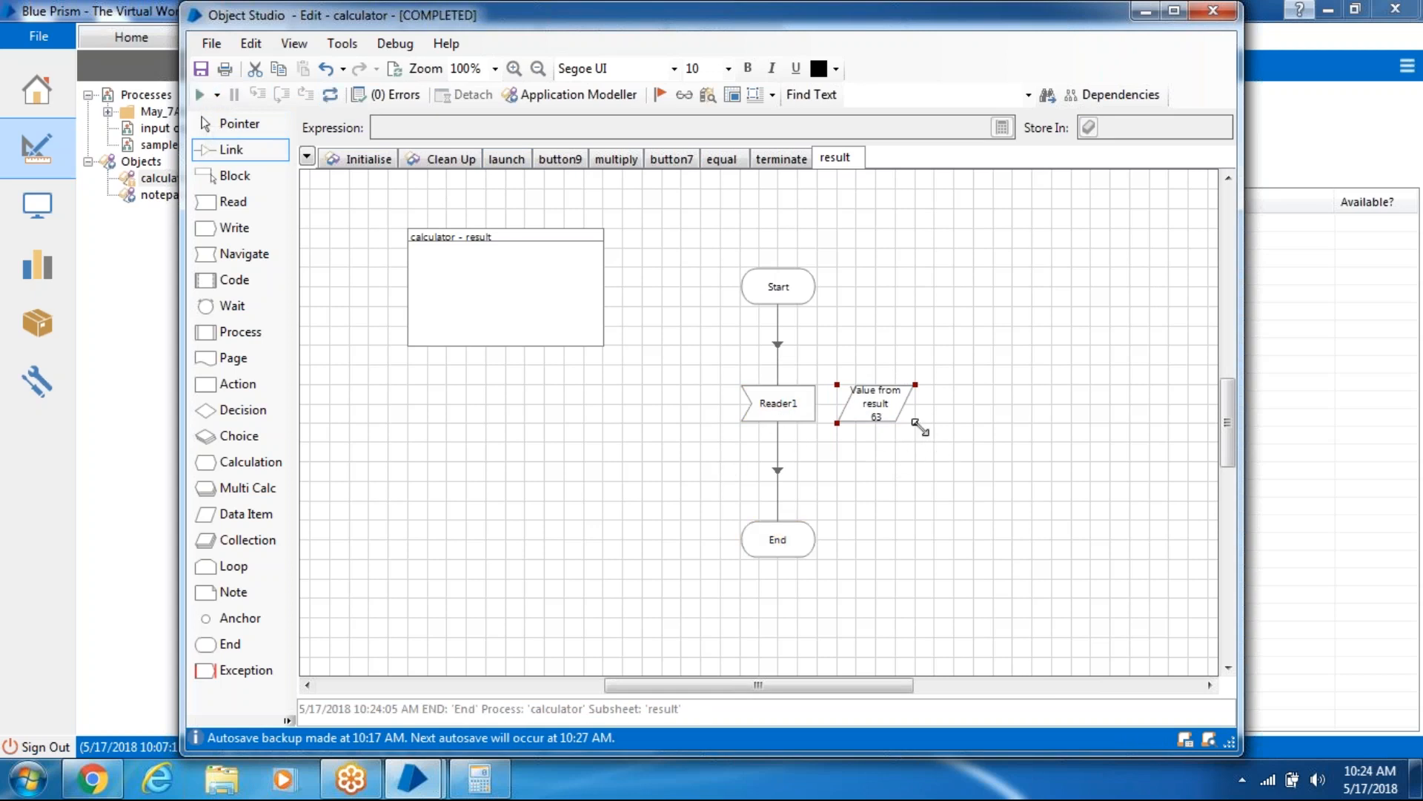
left_click(939, 430)
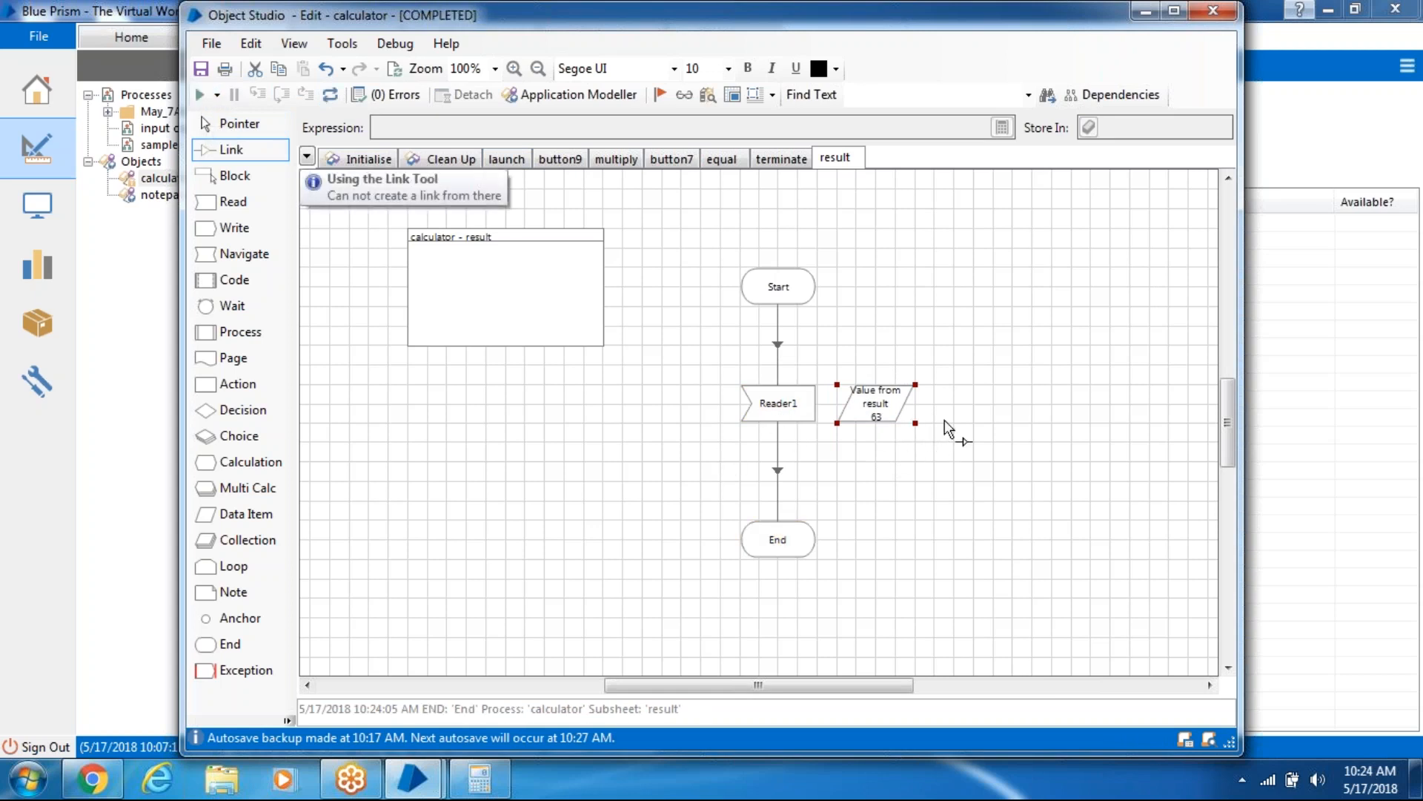
left_click(790, 160)
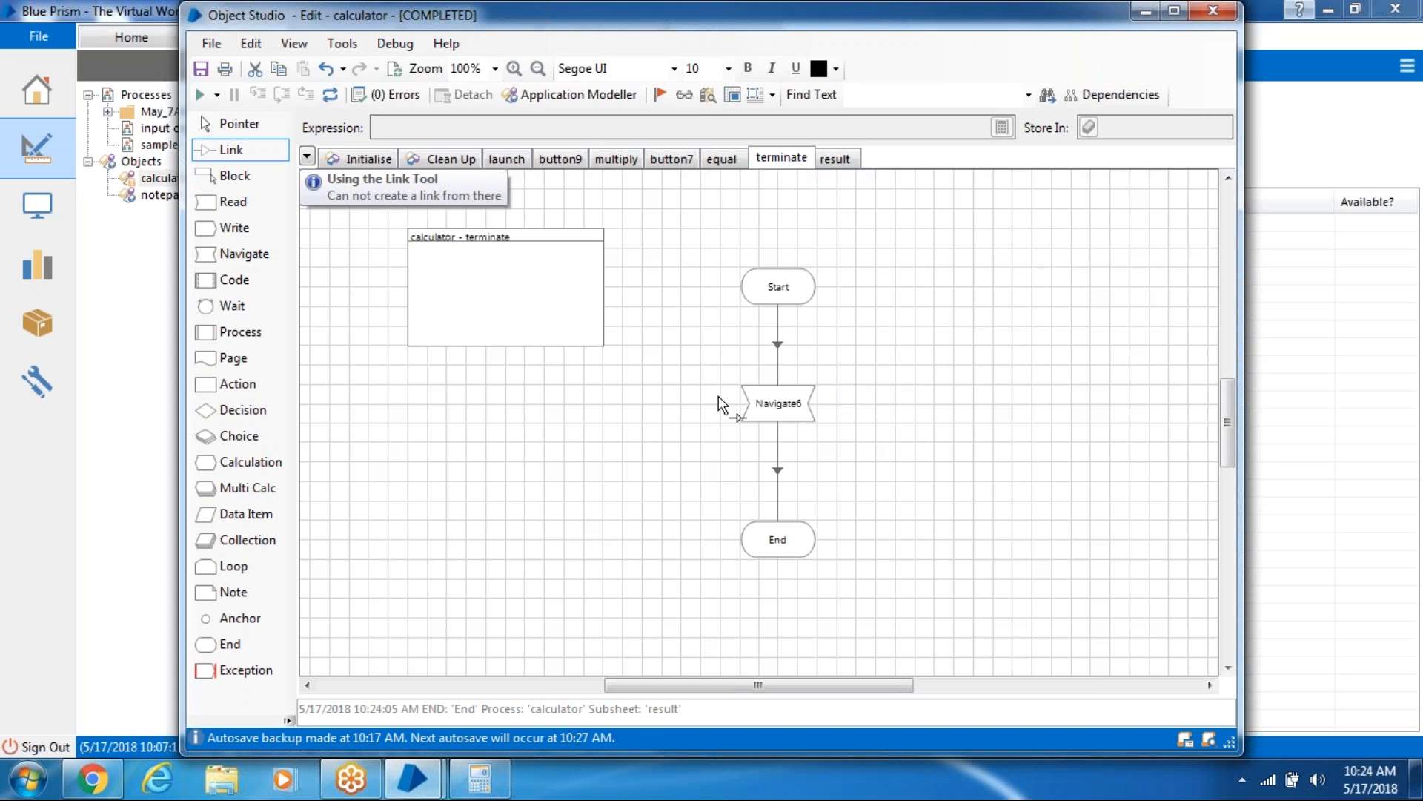
left_click(329, 94)
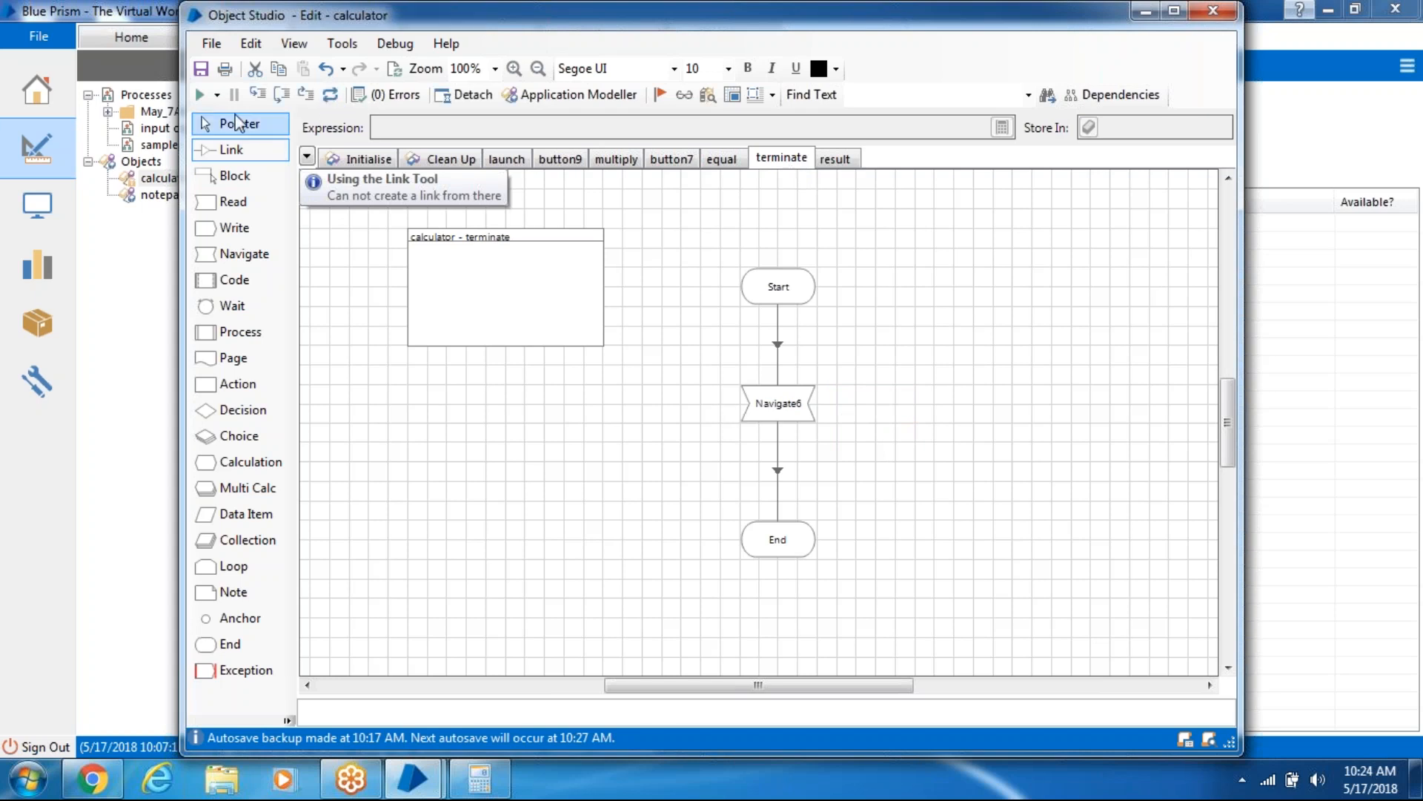
left_click(199, 95)
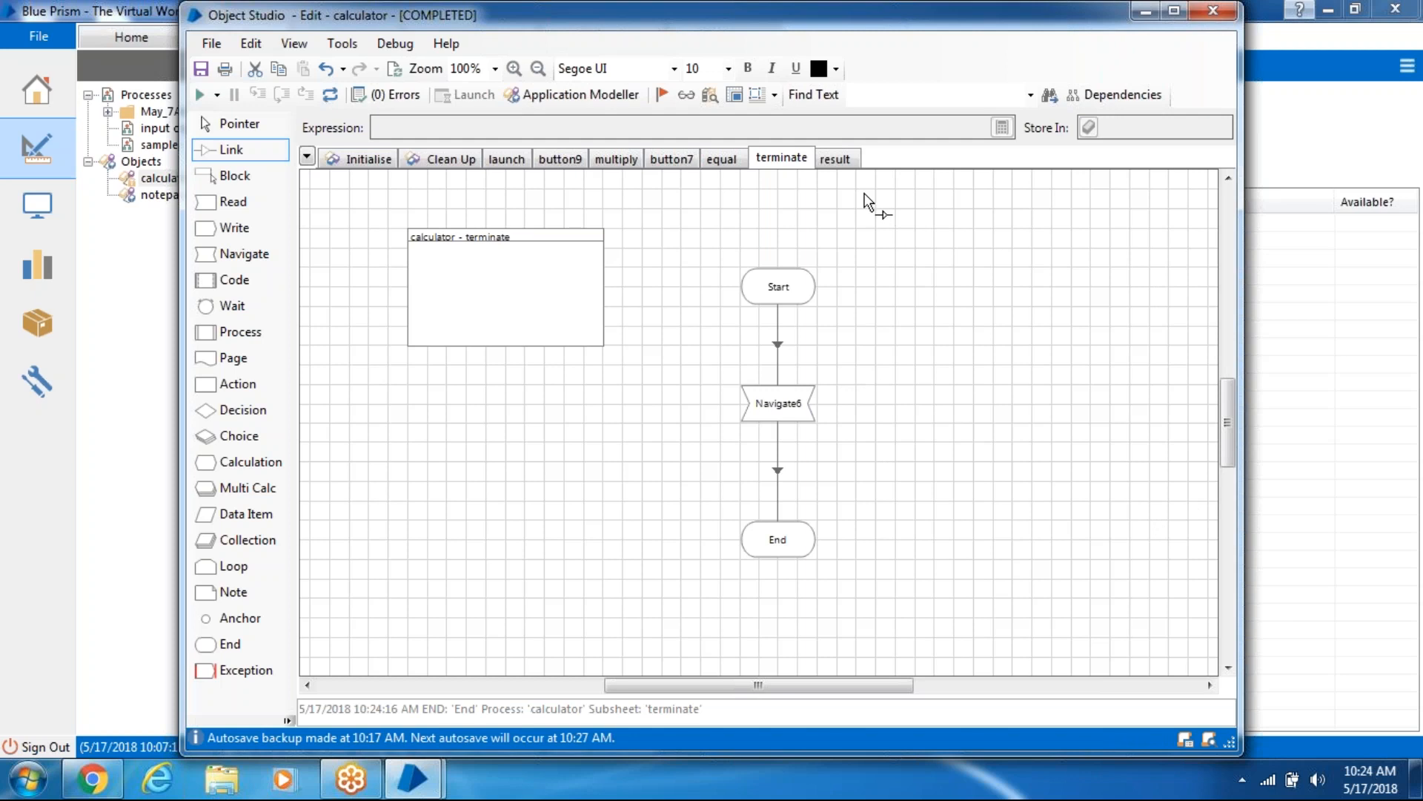
- Go back to the result page and minimise Object Studio and the main Blue Prism window
left_click(841, 160)
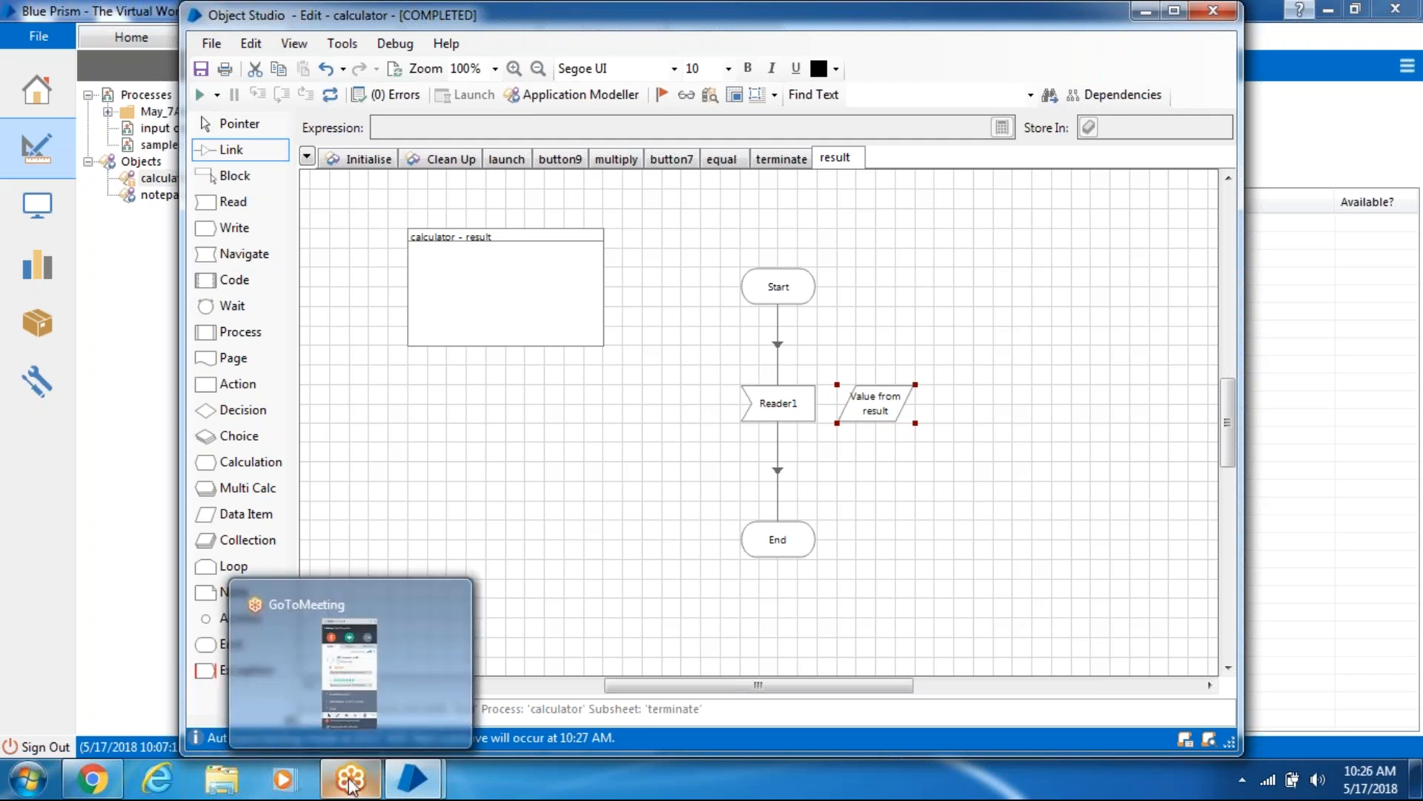
mouse_move(406, 778)
left_click(1142, 13)
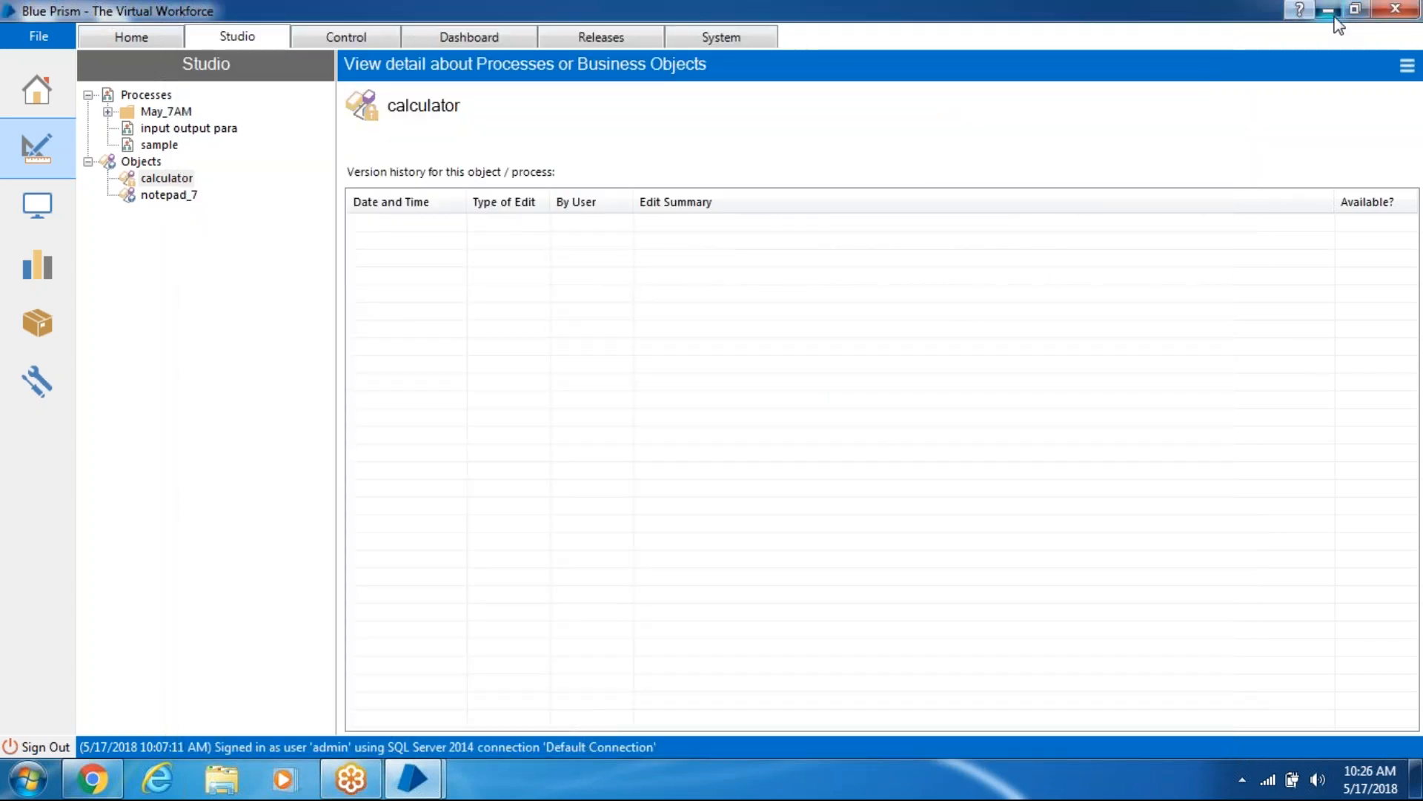
left_click(1328, 10)
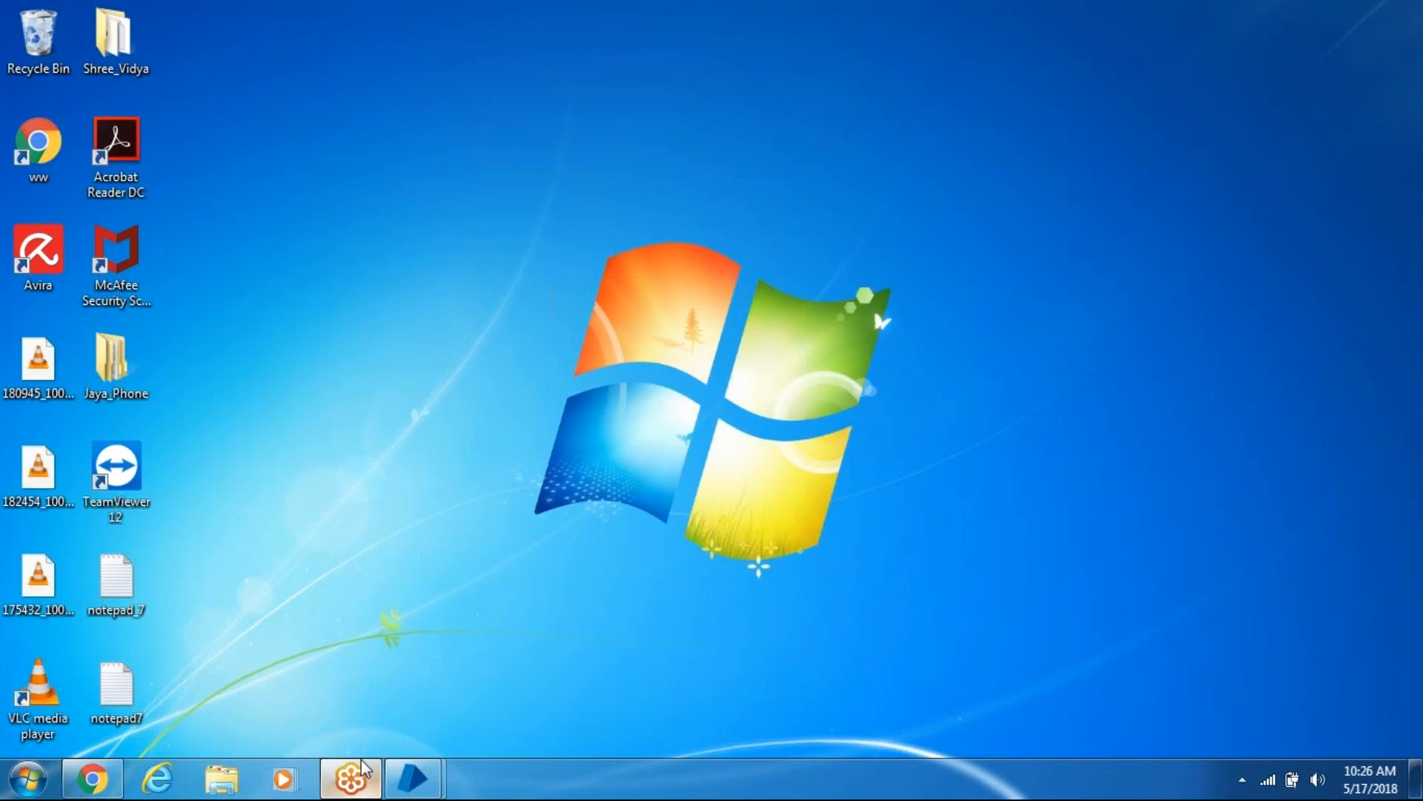
mouse_move(406, 764)
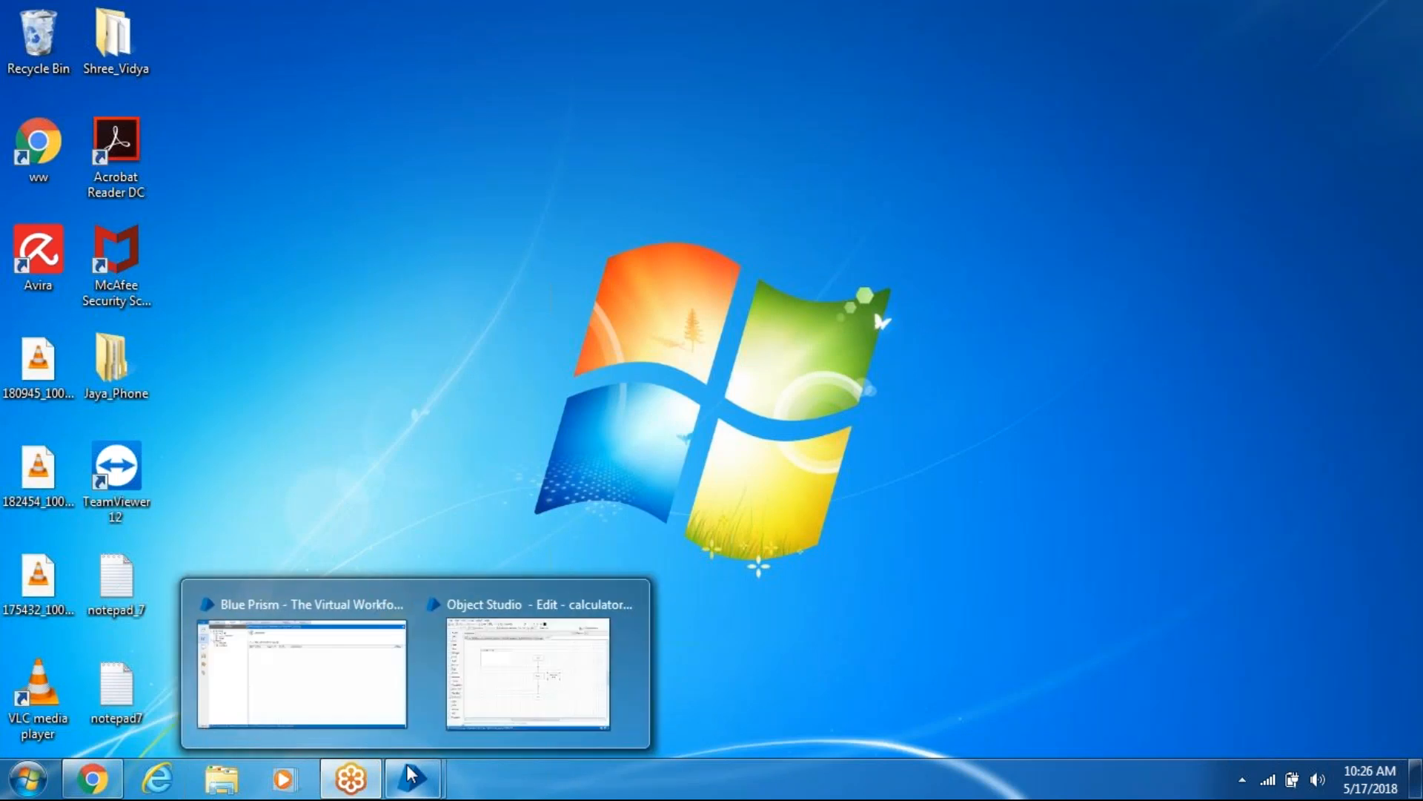
mouse_move(367, 780)
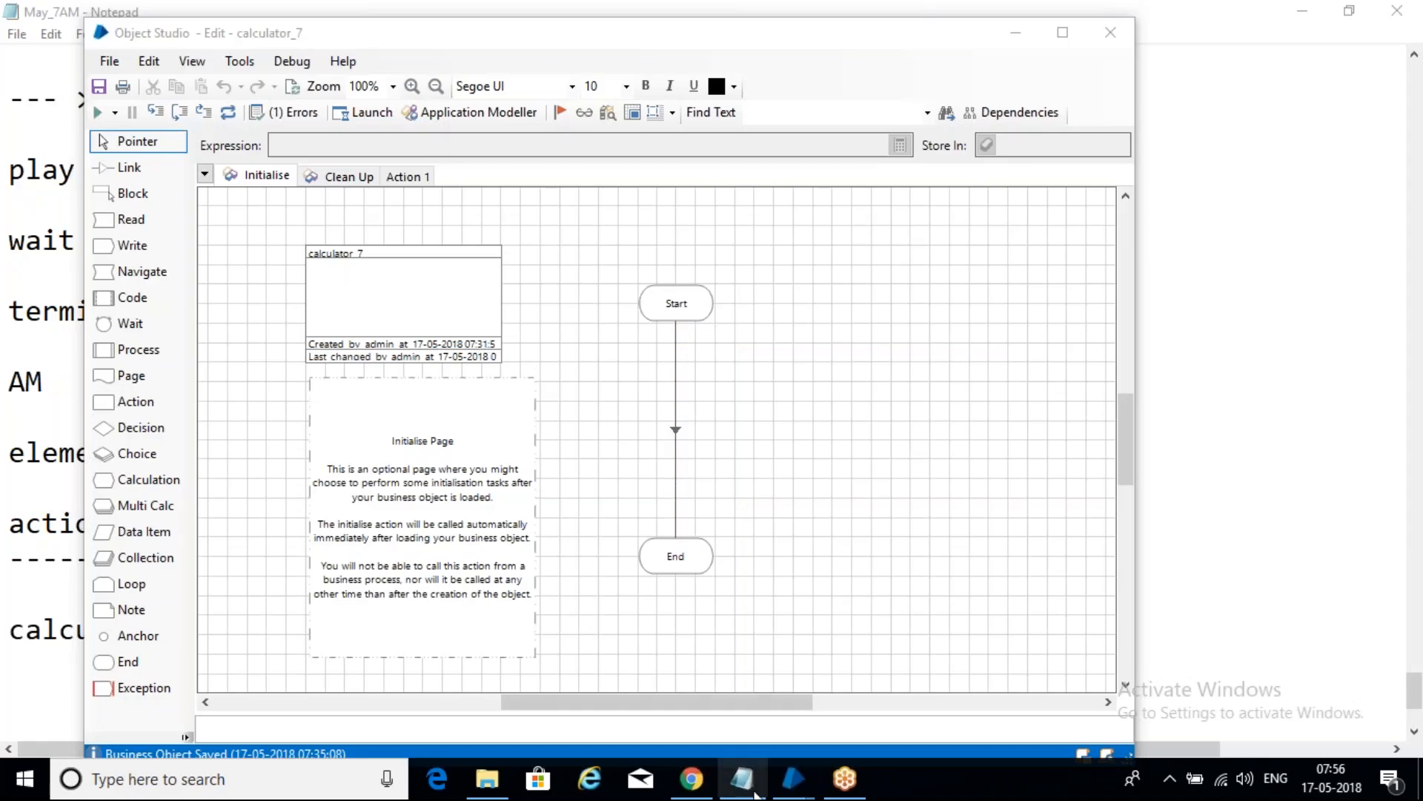
- Bring the May_7AM notes forward in Notepad and locate the calculaor application heading
left_click(741, 779)
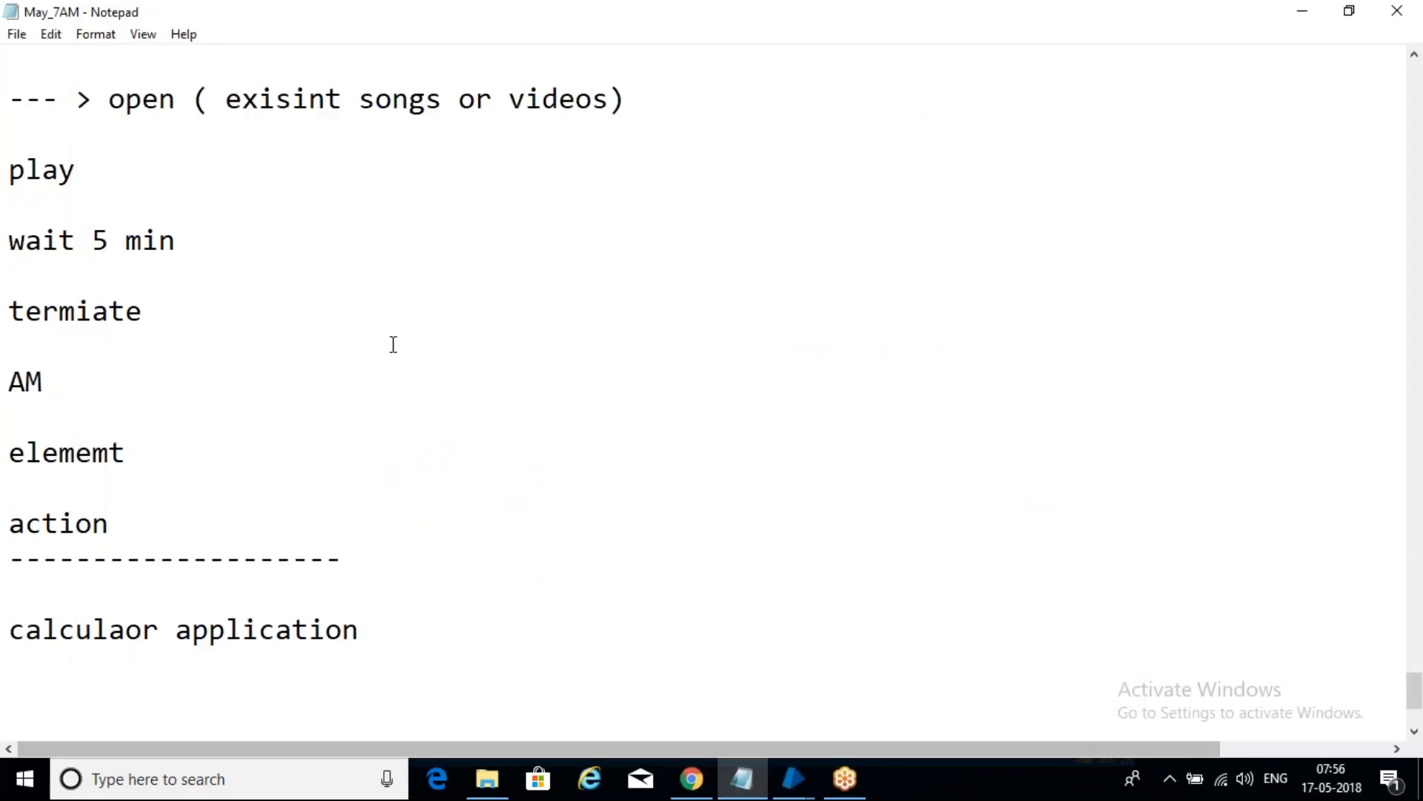
scroll(372, 359, "up", 2)
scroll(381, 451, "down", 3)
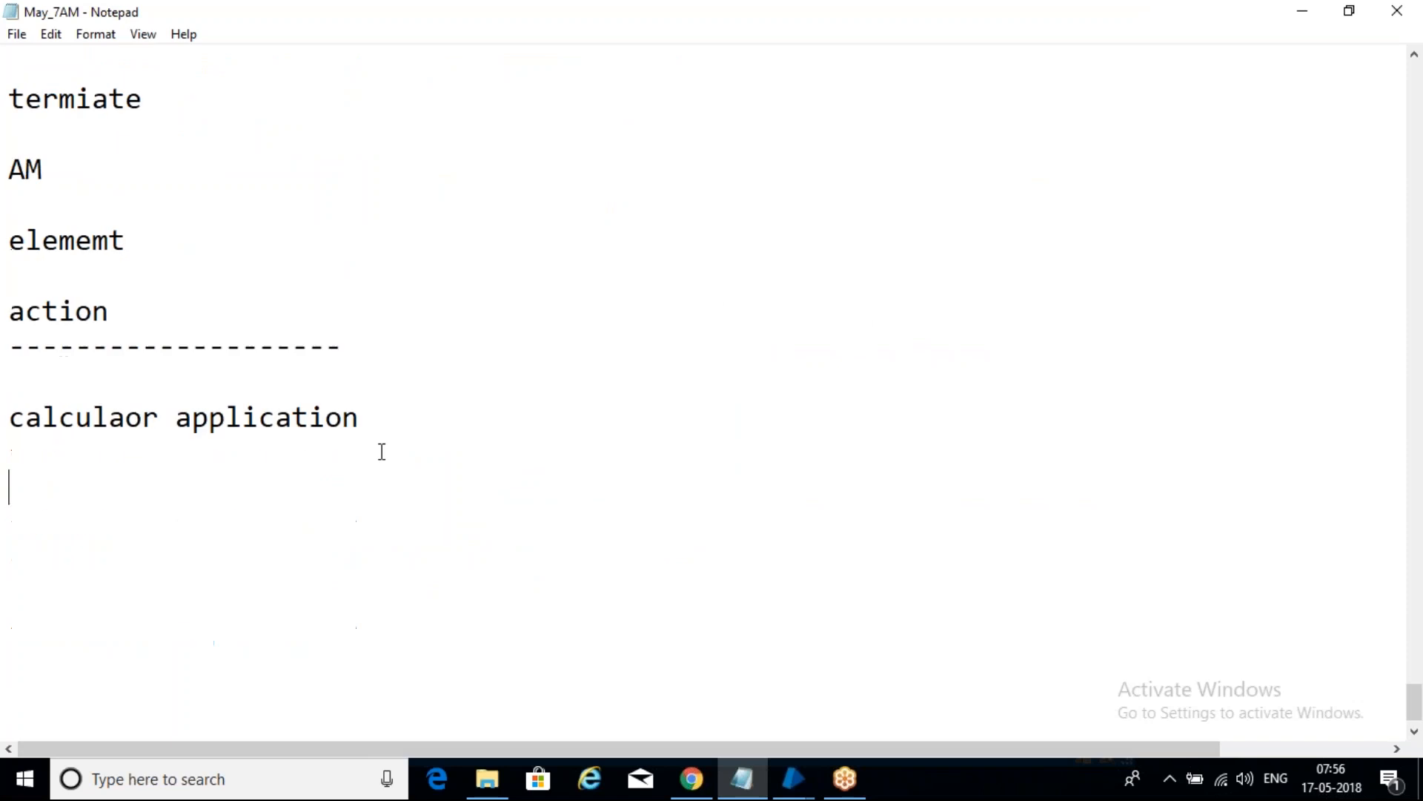
scroll(381, 451, "up", 2)
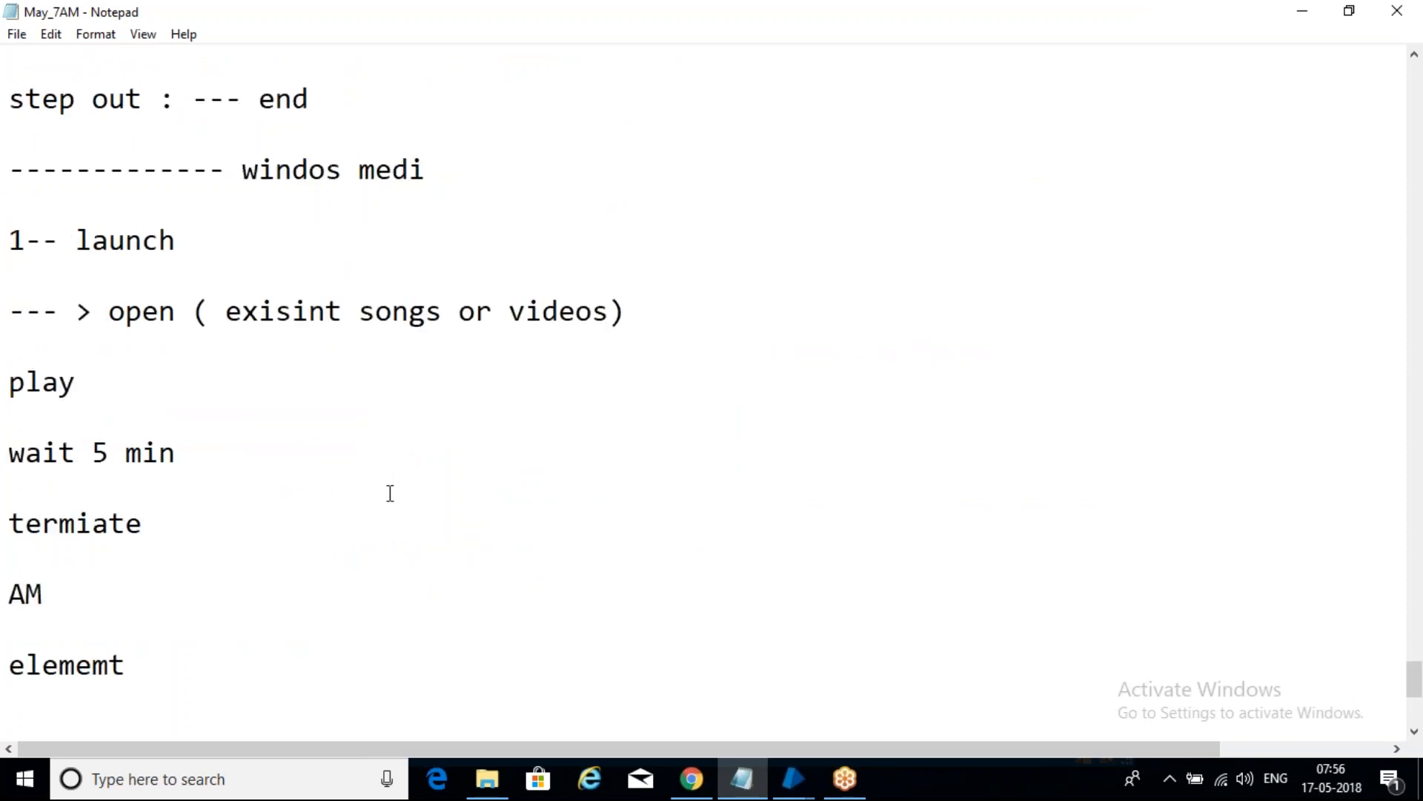
scroll(388, 492, "up", 2)
scroll(389, 492, "down", 3)
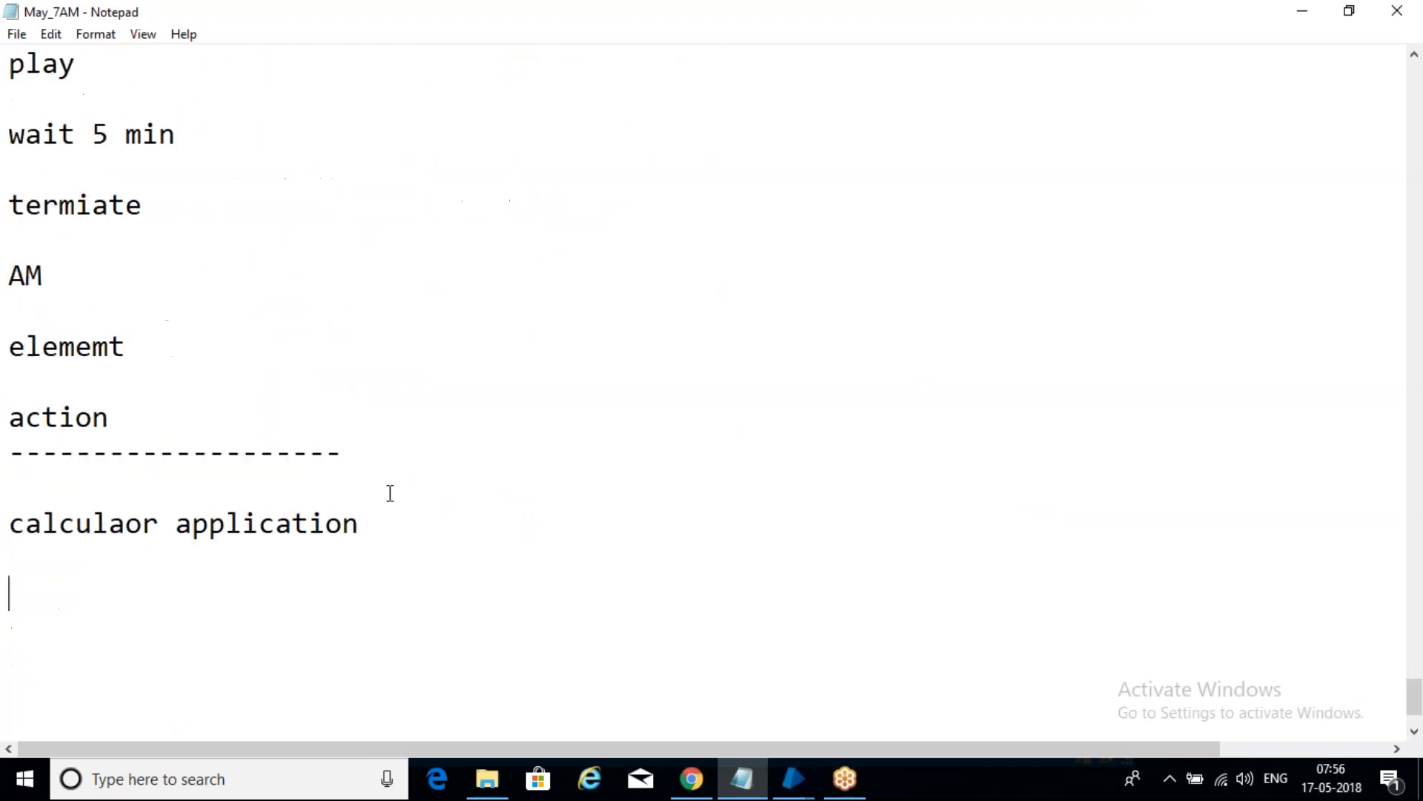
scroll(389, 493, "down", 2)
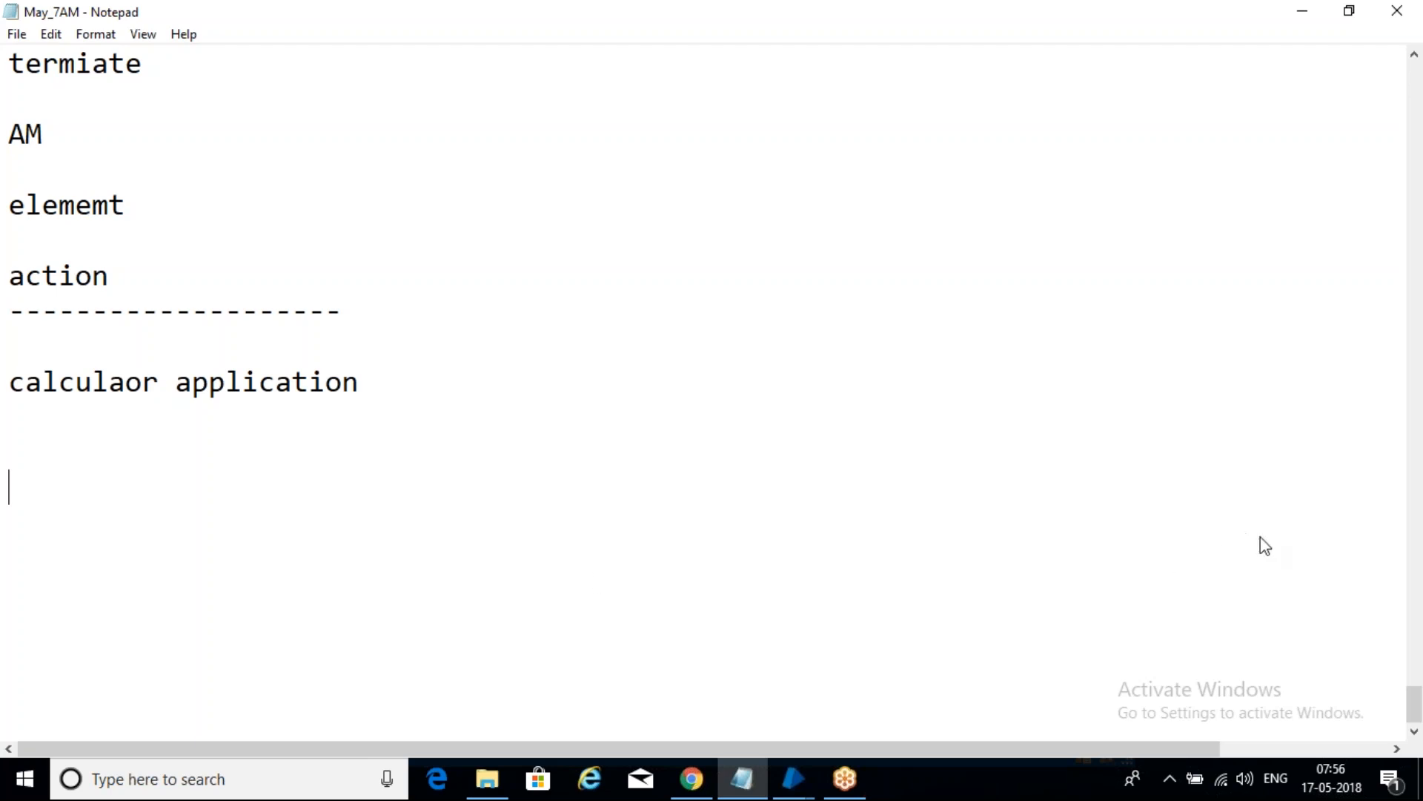
left_click(1260, 517)
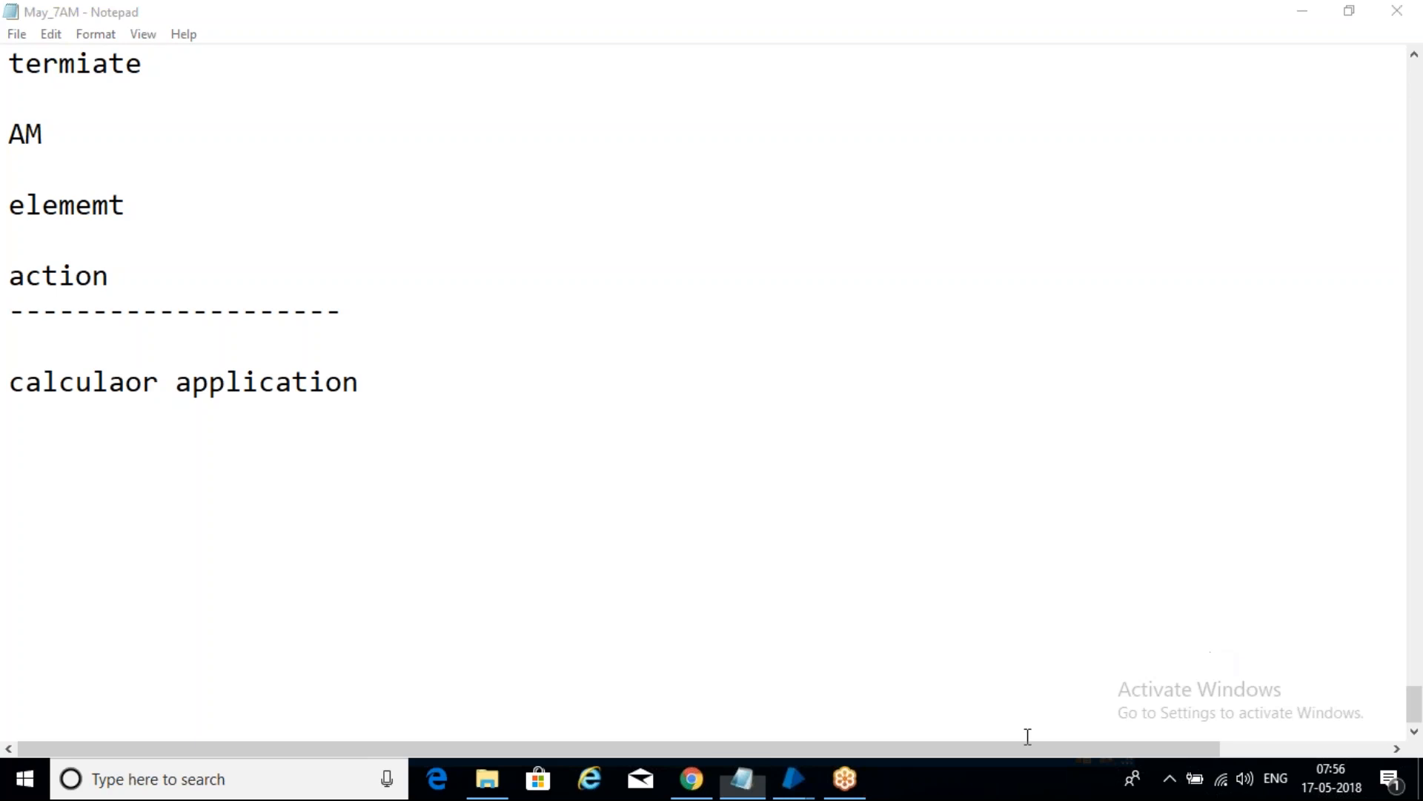
- Type 'ordinal --- multiply elemts with same properties' on the line below the heading
left_click(152, 468)
type("ordinal --")
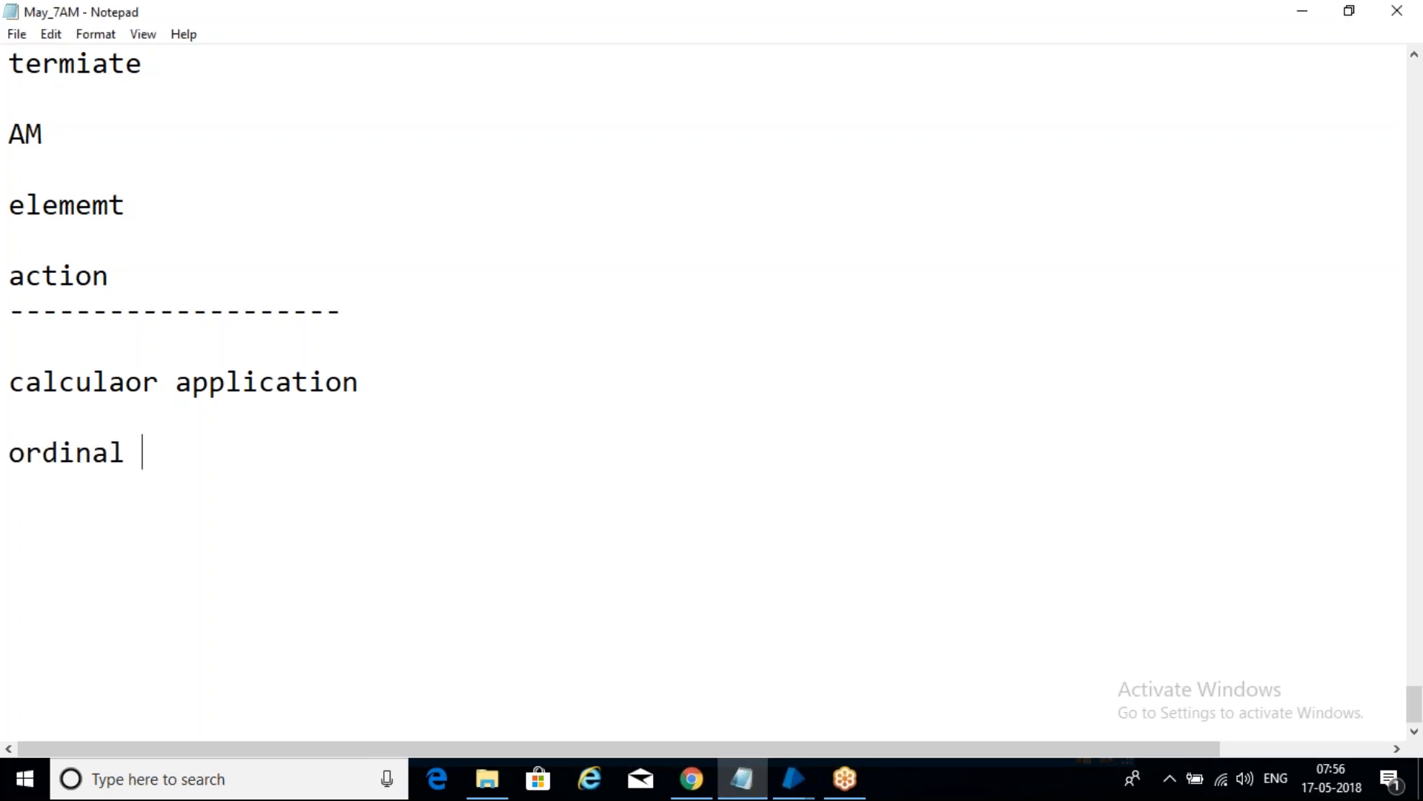
type("multiply")
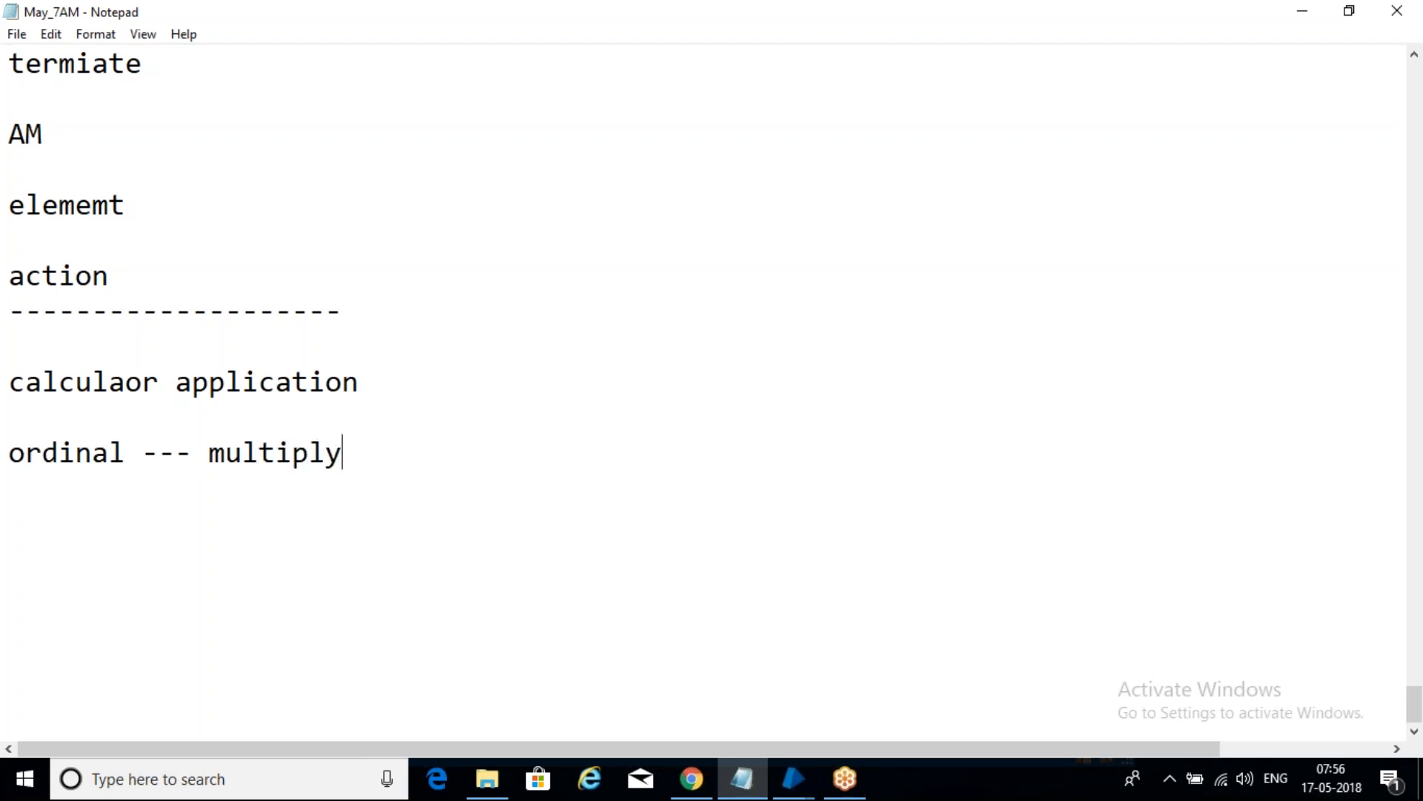
type(" elemts wit")
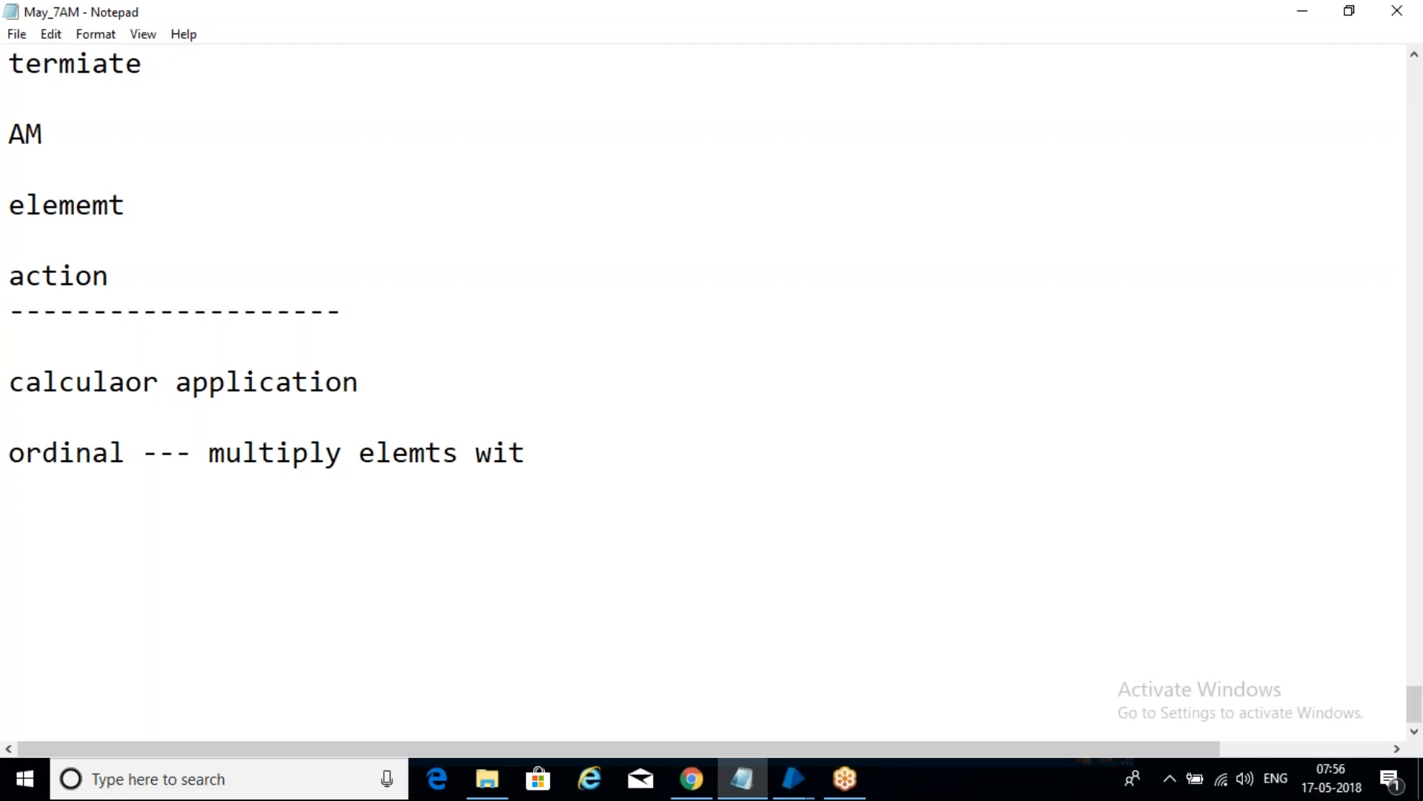
type("h same prop")
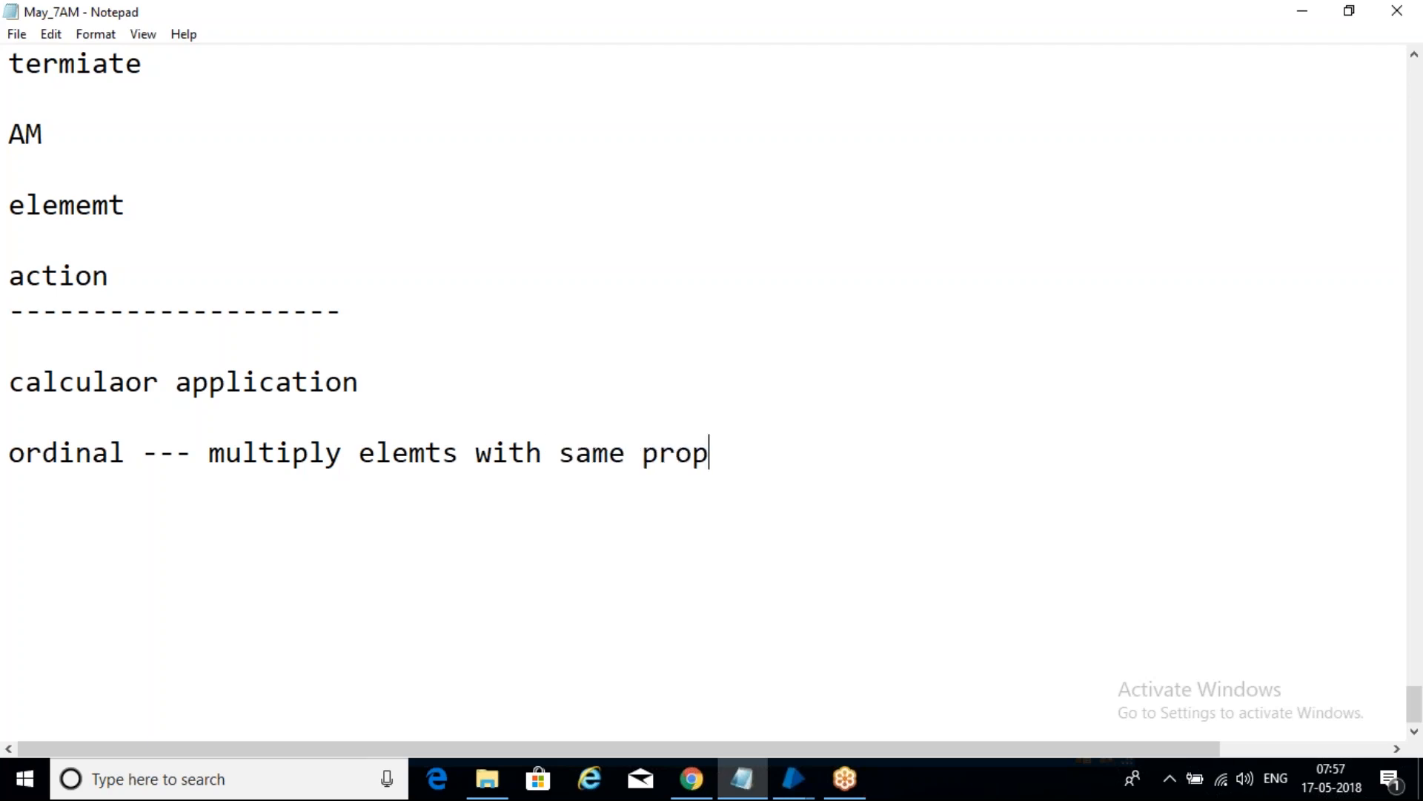
type("erties")
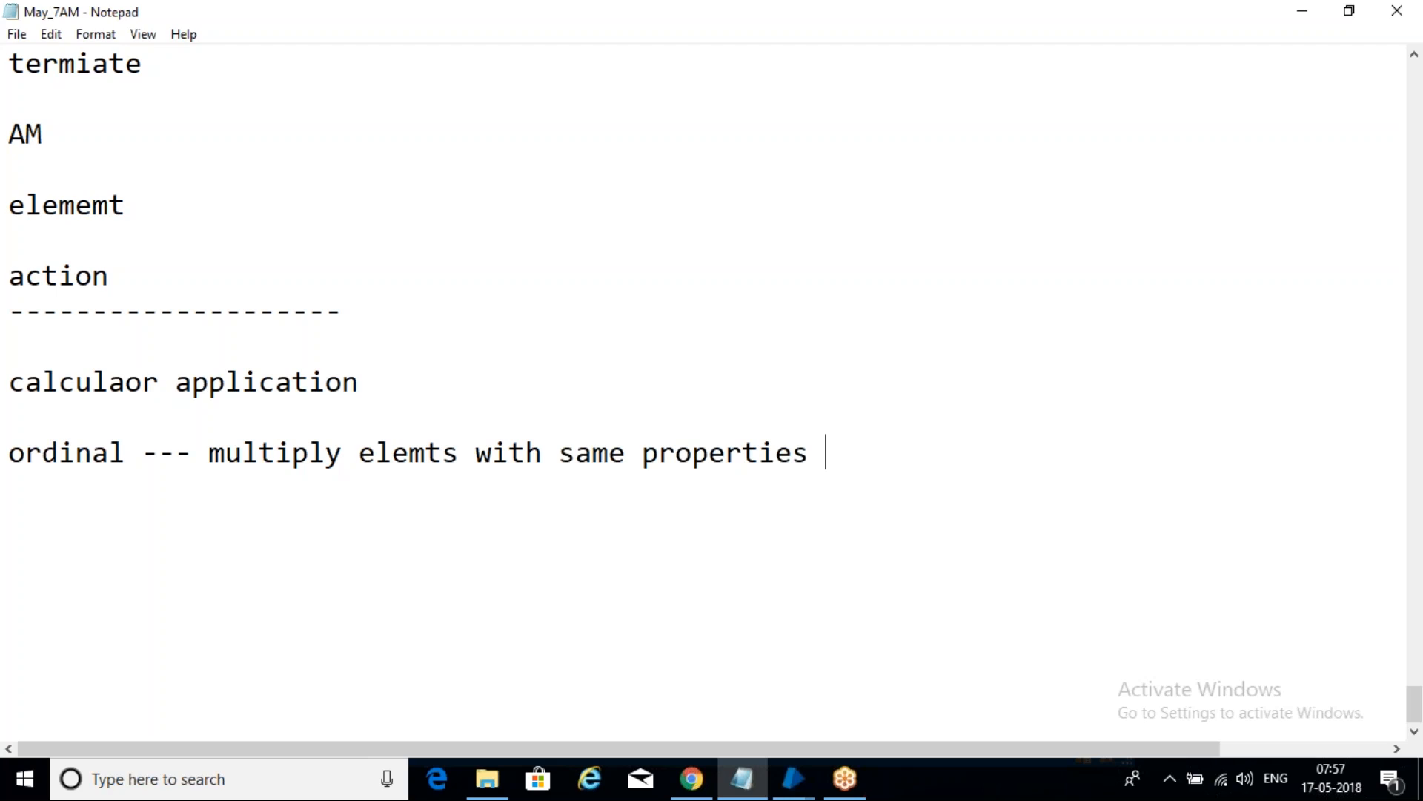
key("Return")
key("Return")
left_click(1270, 495)
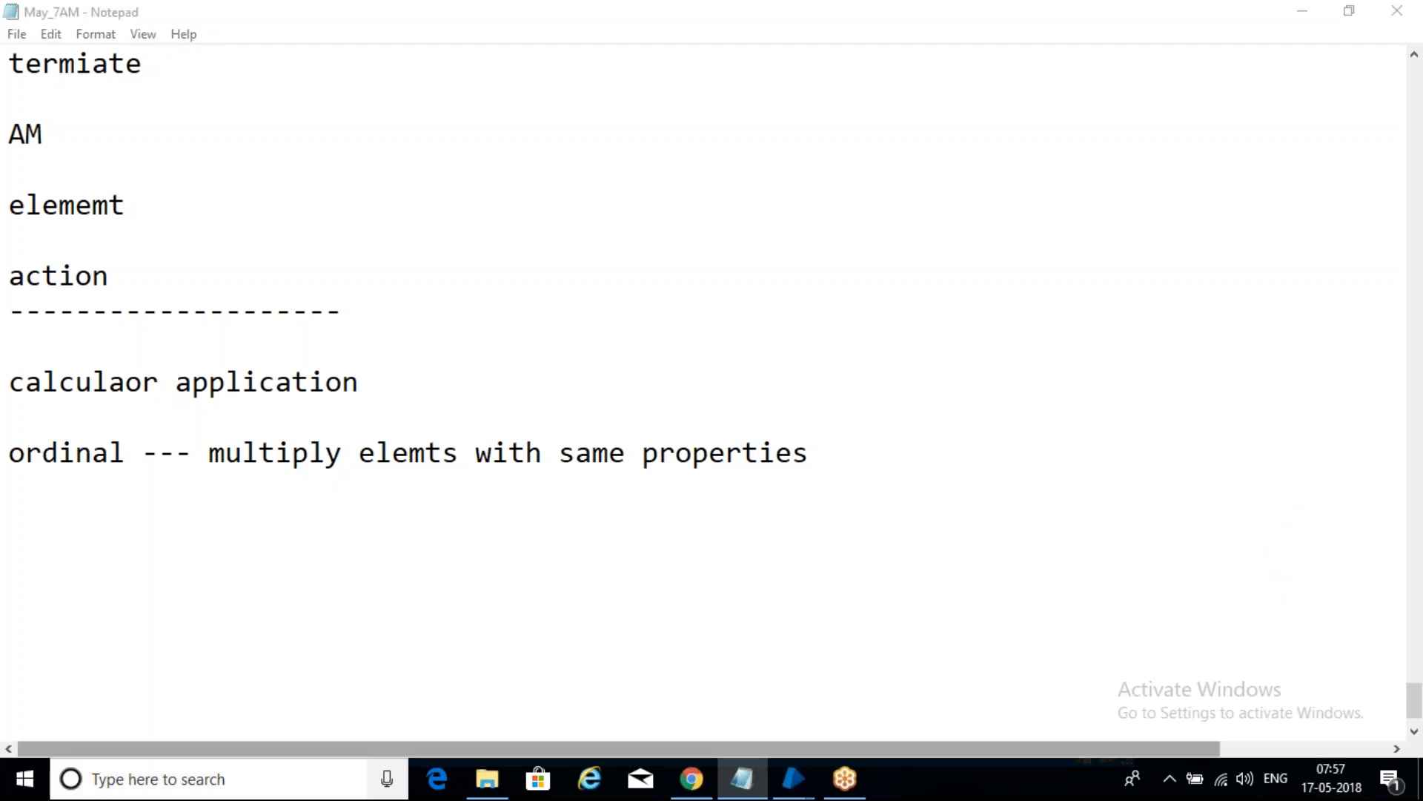
left_click(38, 532)
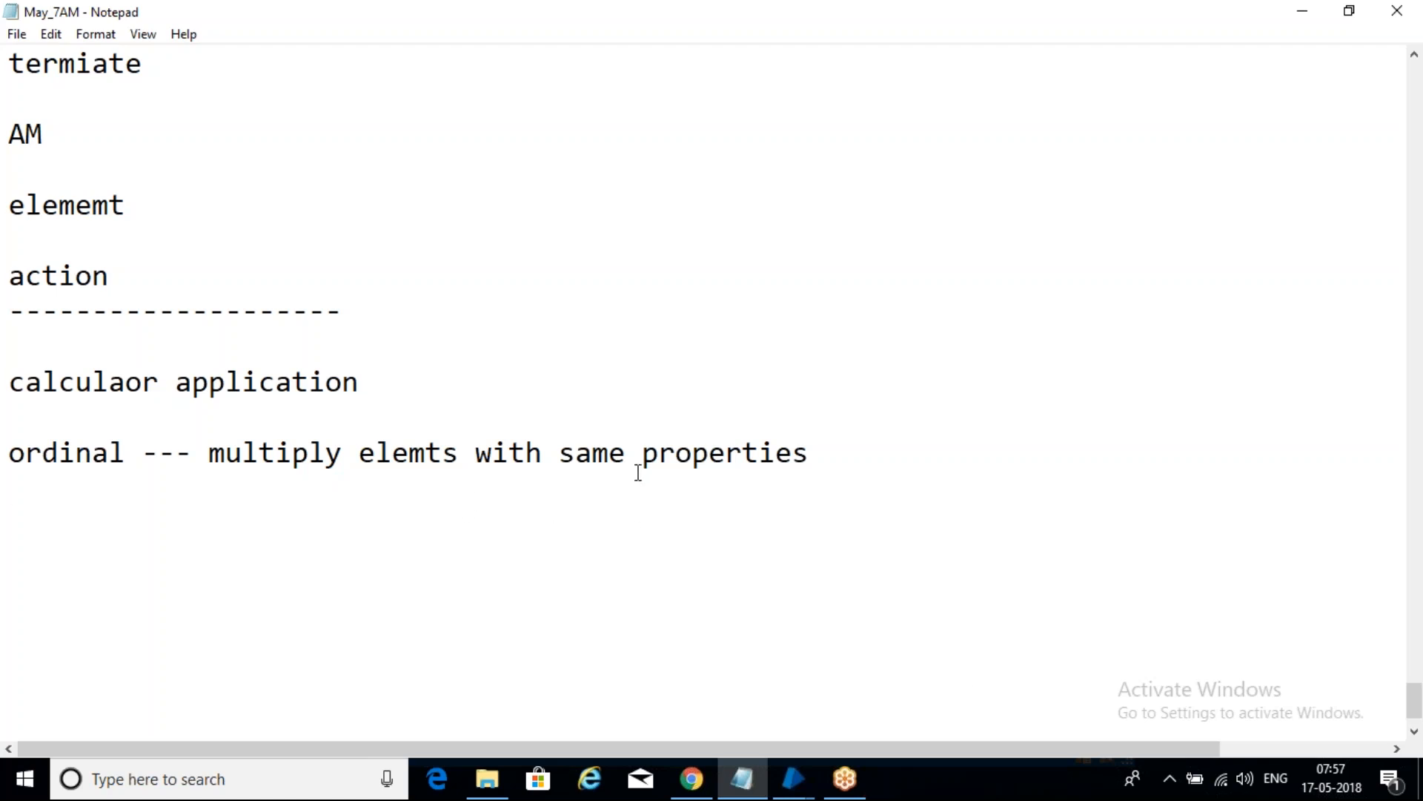
left_click(1185, 5)
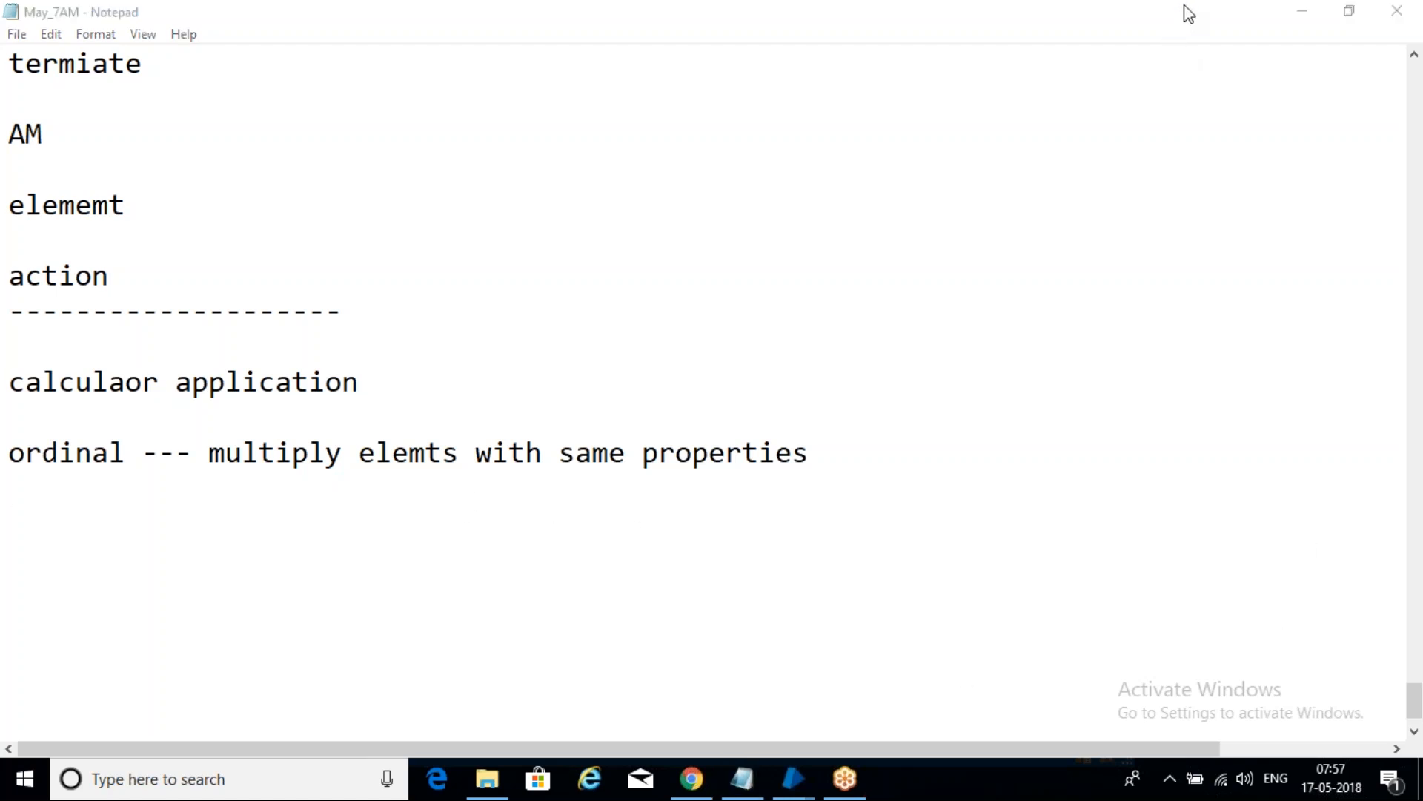